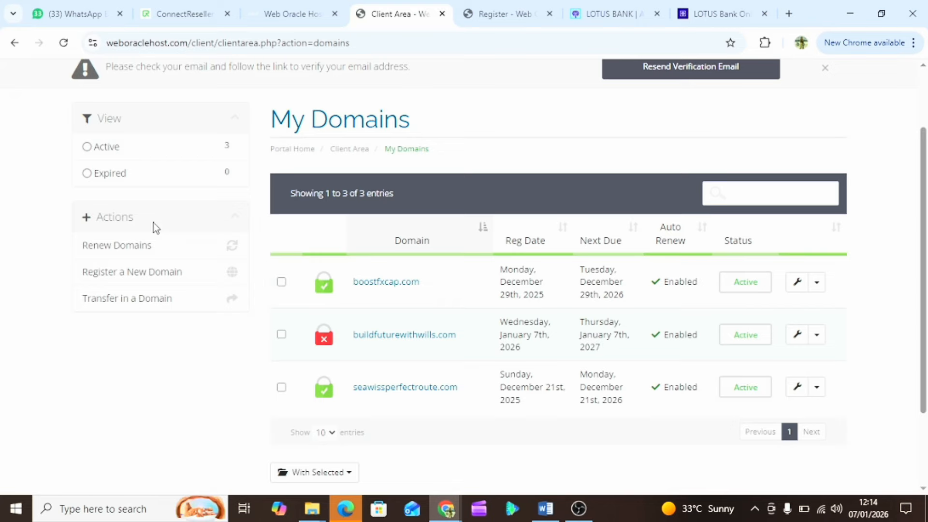
scroll(154, 226, up, 2)
click(95, 124)
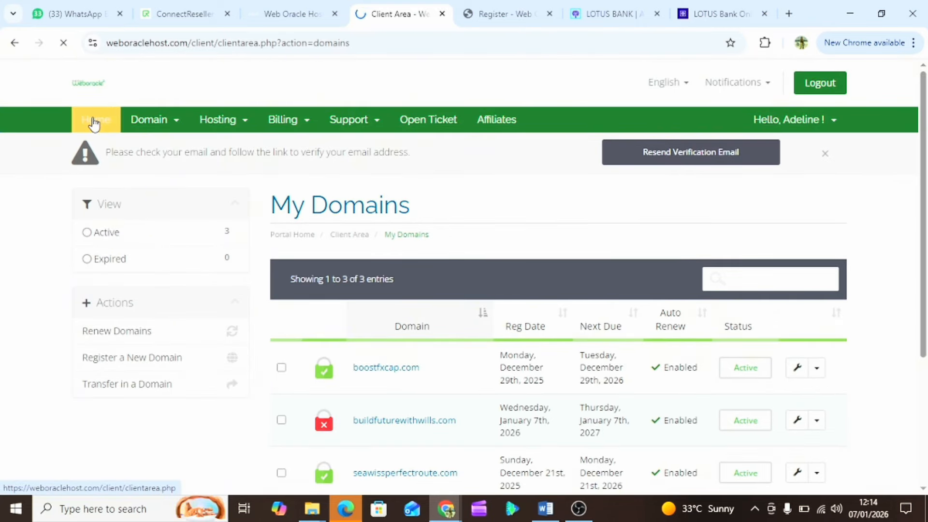
scroll(353, 290, down, 2)
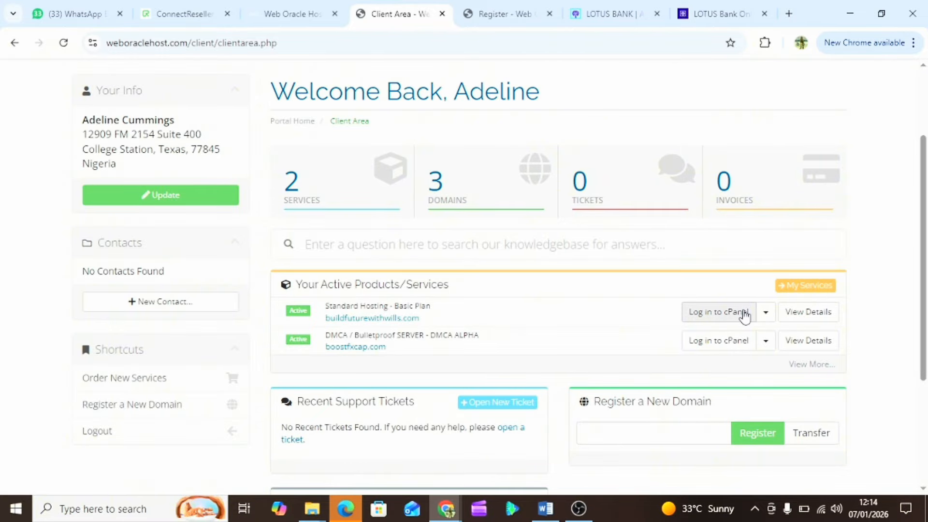
click(464, 204)
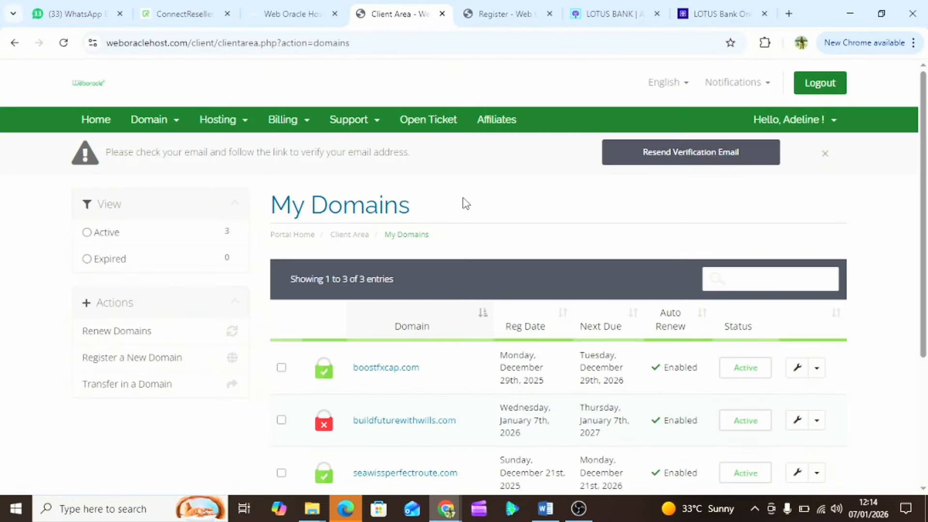
scroll(425, 372, down, 3)
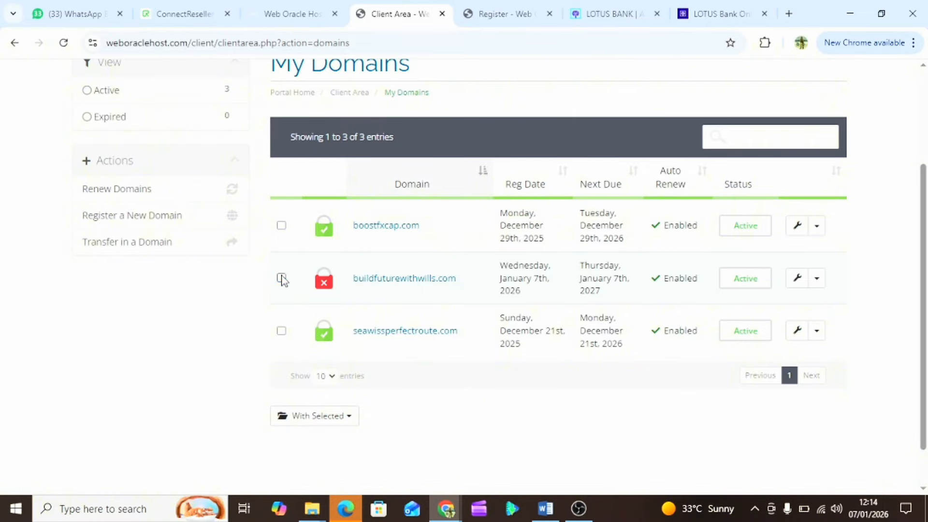
mouse_move(327, 233)
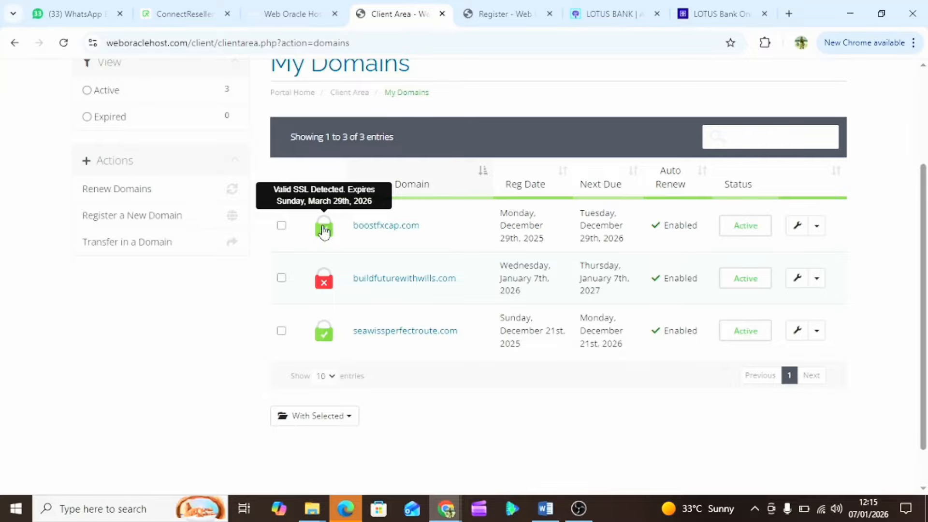
mouse_move(323, 290)
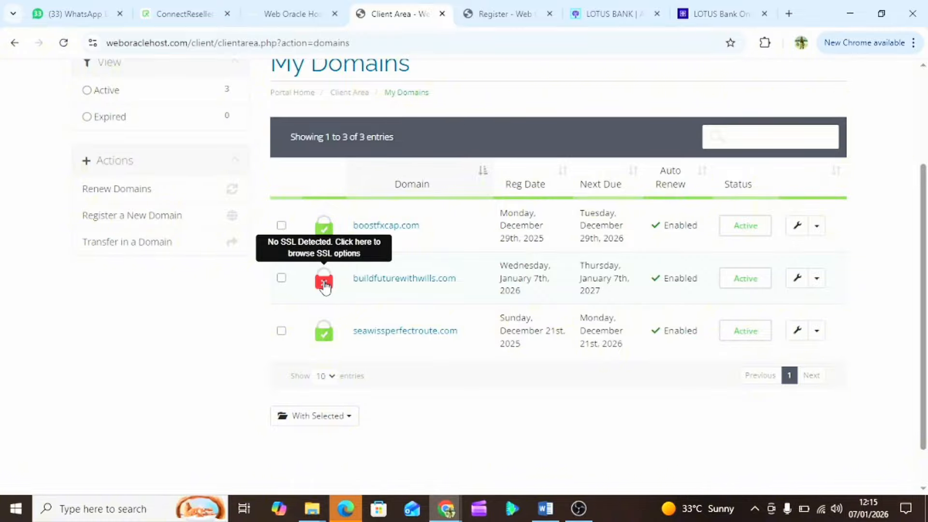
click(323, 283)
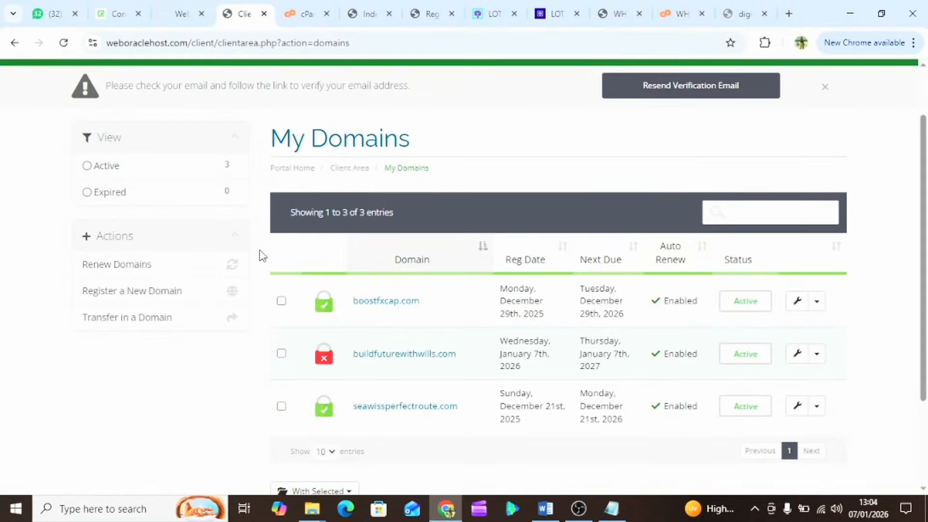
- Reload the My Domains page and start entering the email address on the login page
scroll(279, 300, up, 2)
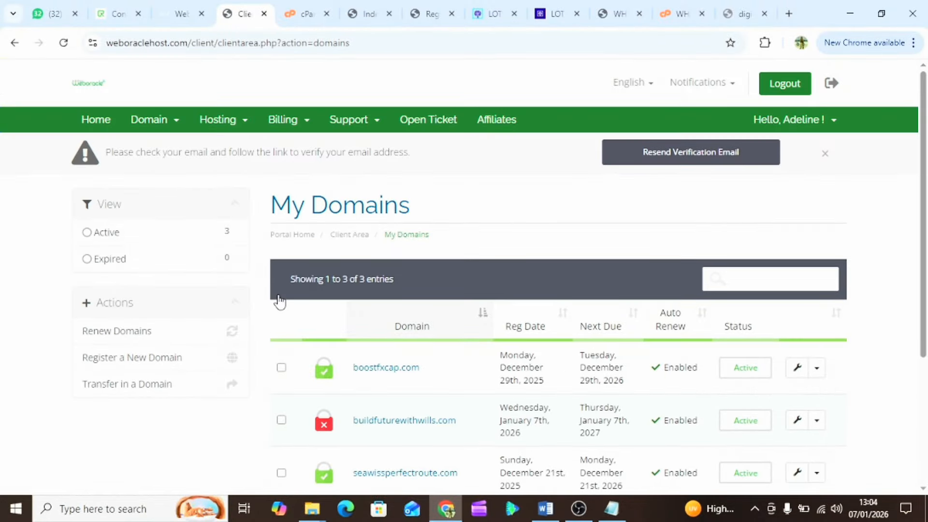
click(64, 46)
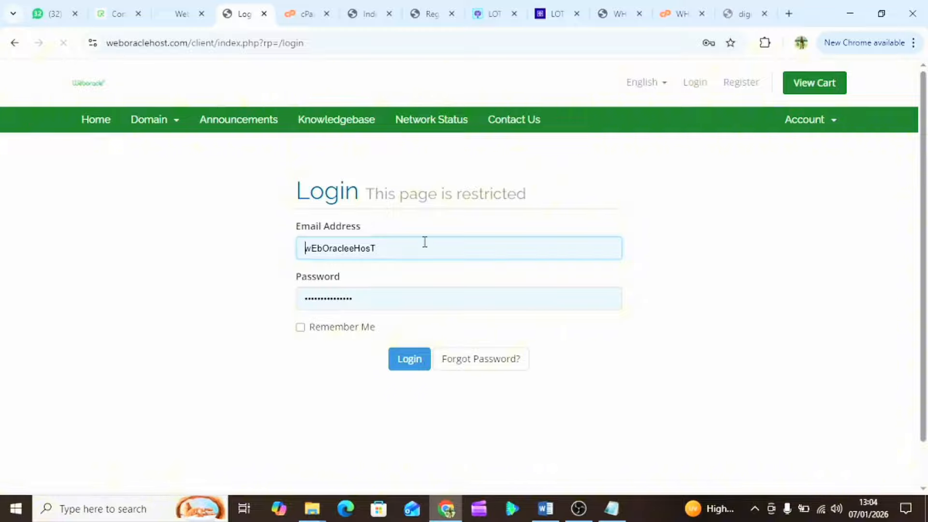
click(416, 244)
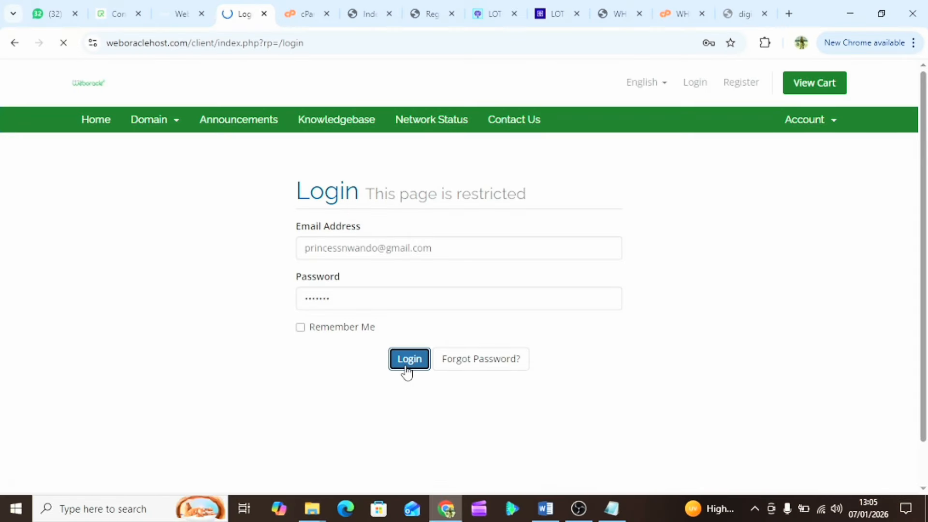
- Log in to Web Oracle Host again and go to the client area Home page
click(408, 373)
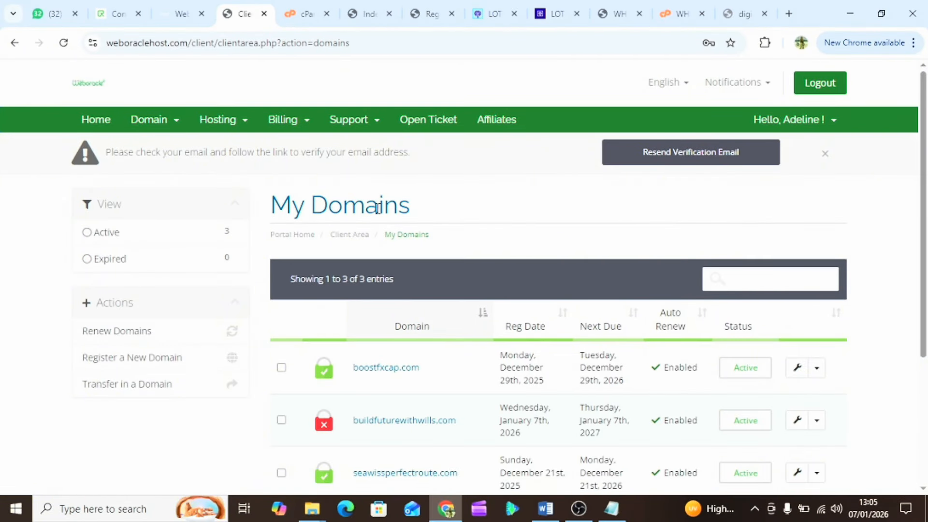
scroll(480, 234, down, 2)
scroll(480, 234, up, 2)
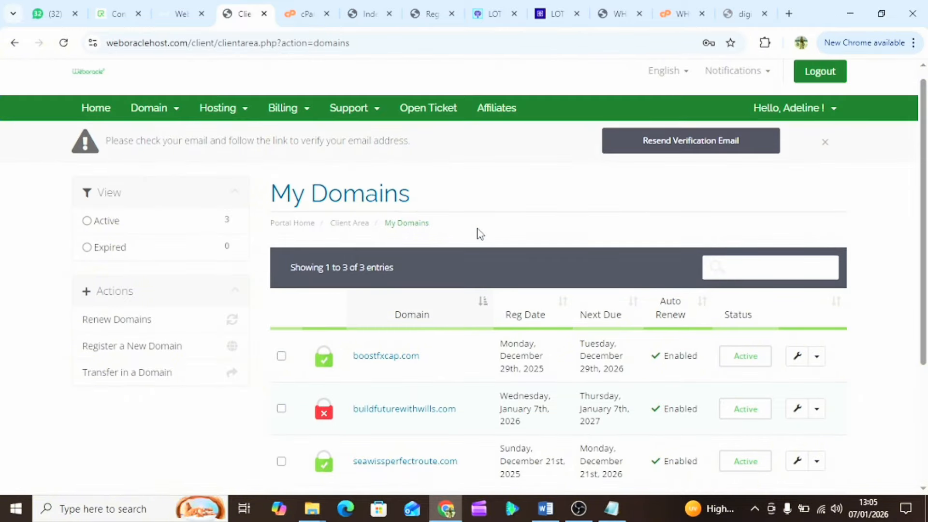
scroll(480, 234, up, 1)
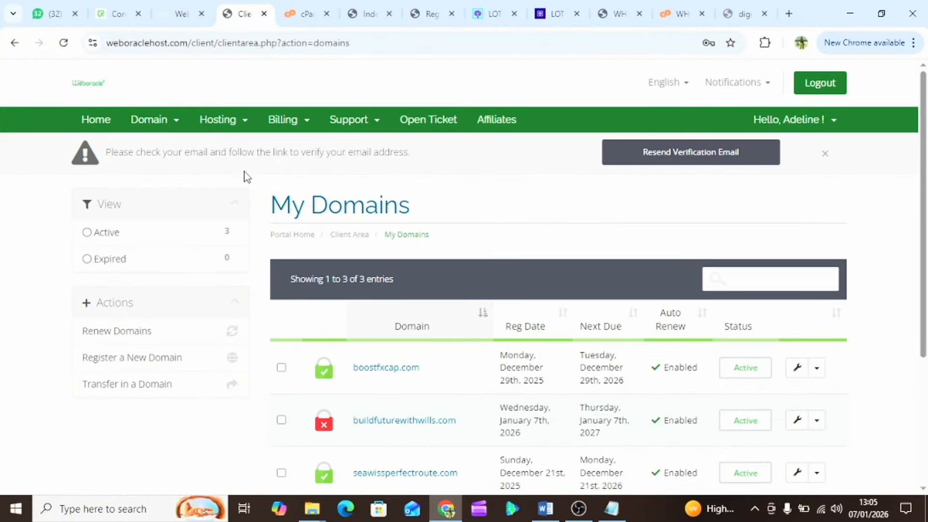
click(103, 132)
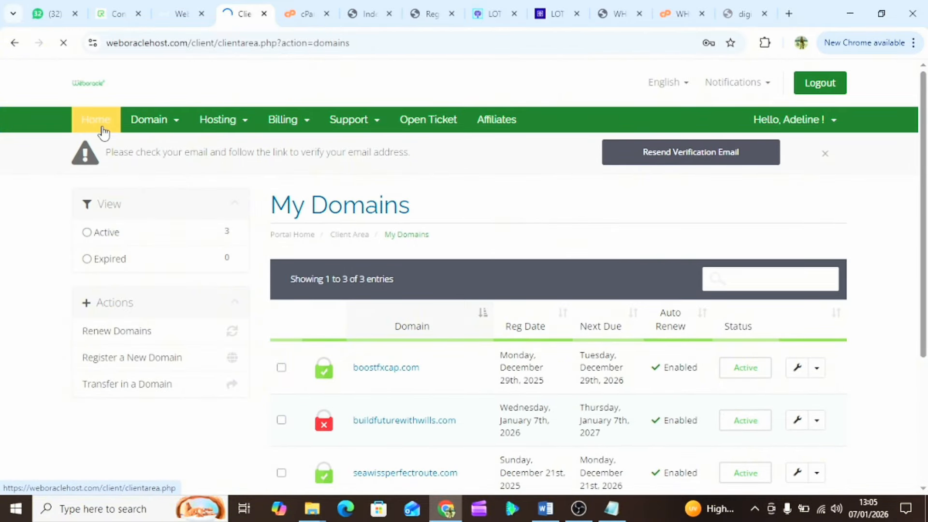
scroll(437, 302, down, 2)
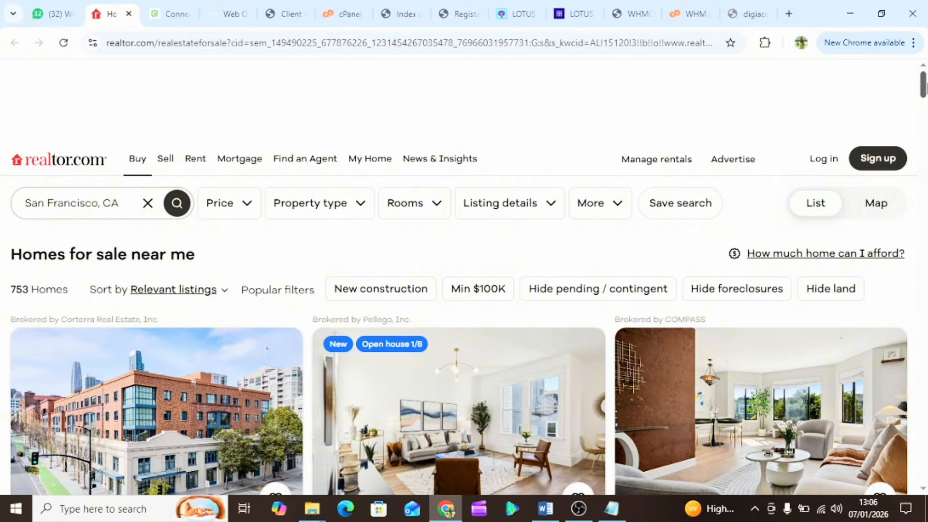
scroll(464, 290, down, 7)
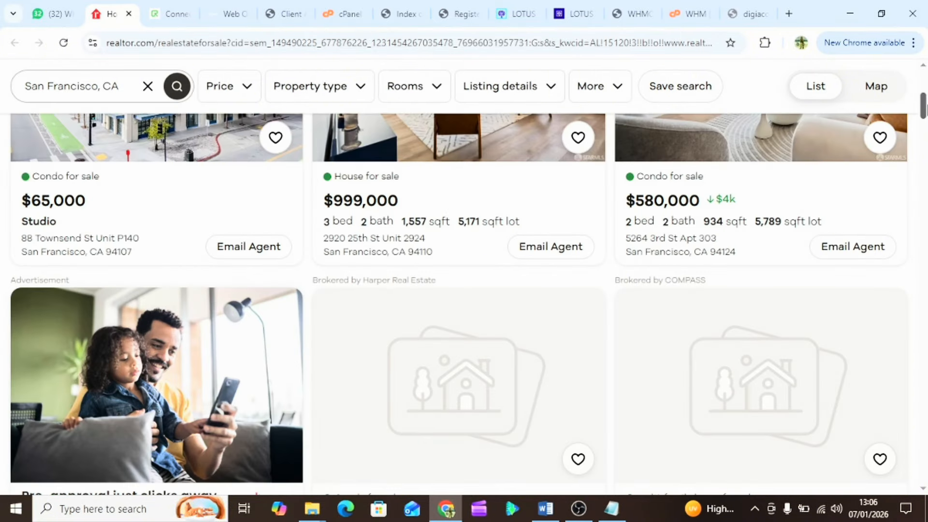
drag(925, 109, 925, 98)
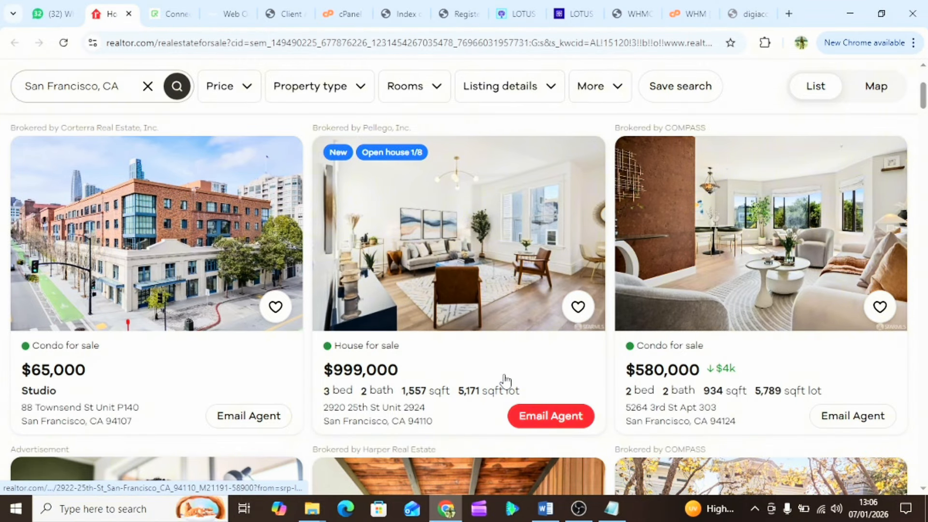
scroll(503, 381, down, 4)
scroll(675, 387, down, 5)
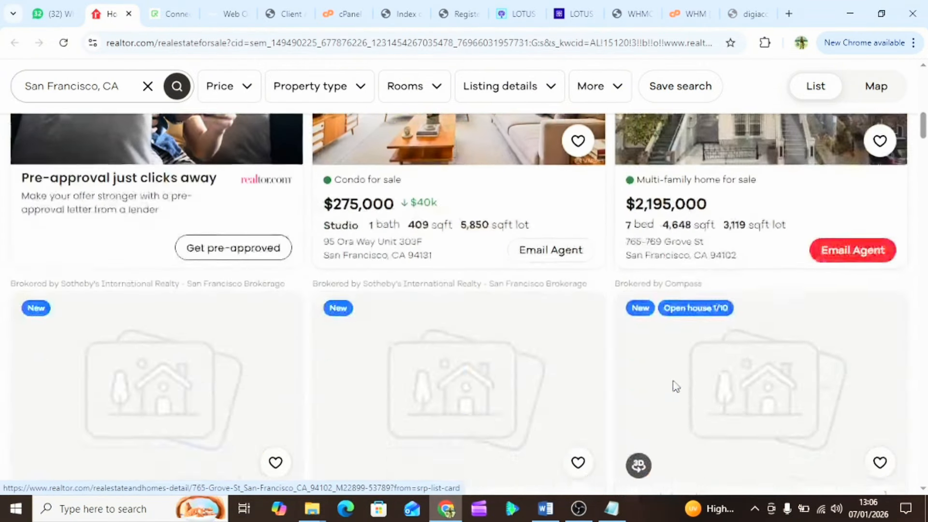
scroll(687, 391, down, 5)
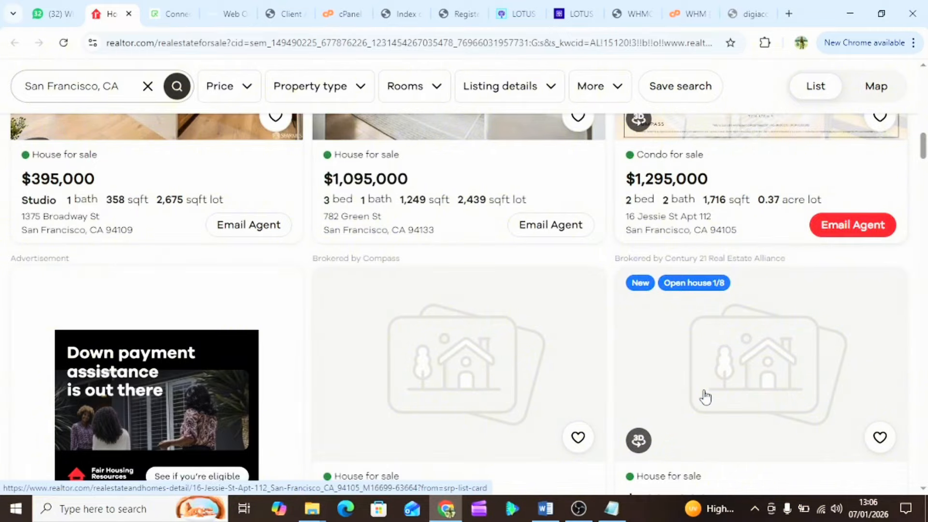
scroll(705, 397, down, 3)
scroll(245, 290, down, 4)
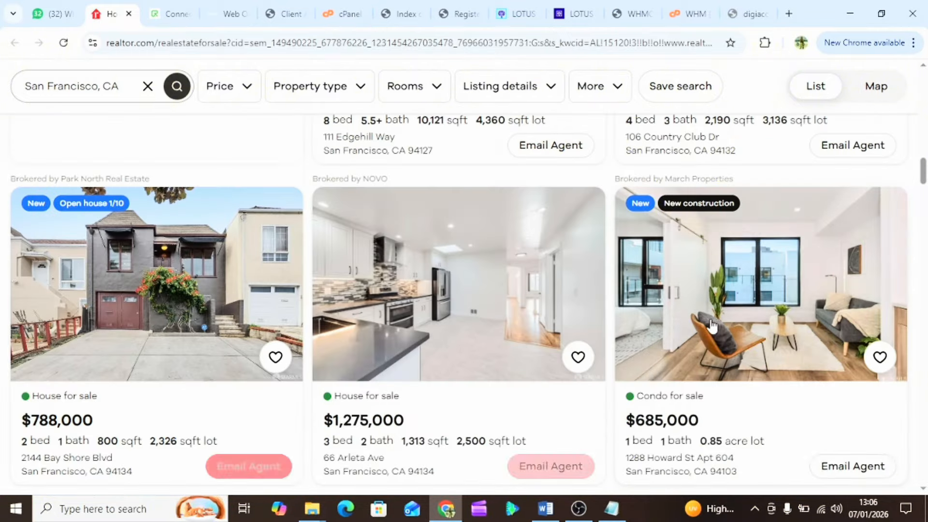
scroll(798, 435, down, 4)
scroll(581, 368, down, 5)
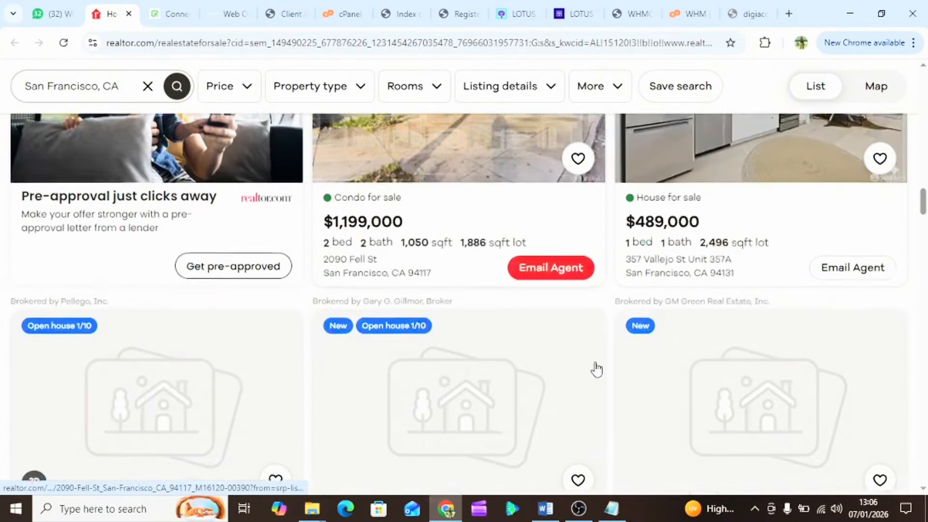
scroll(596, 363, down, 14)
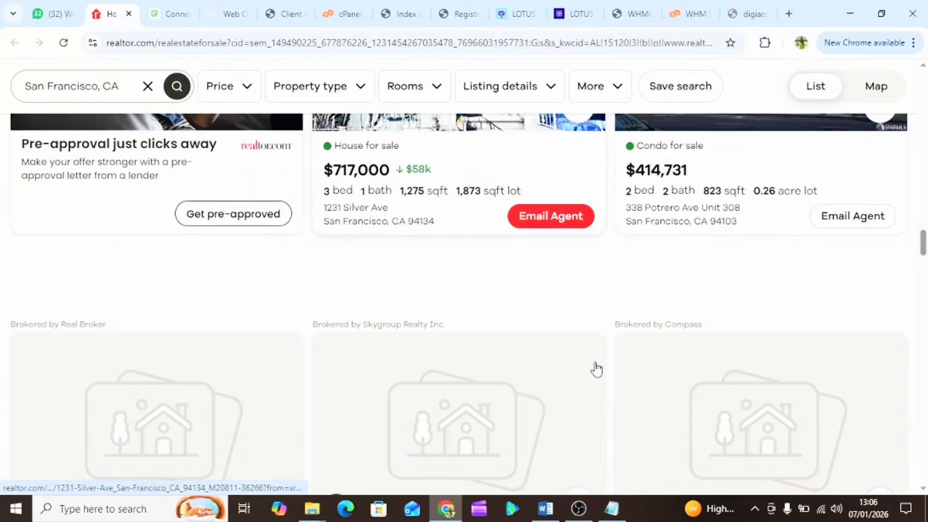
scroll(596, 363, up, 2)
scroll(598, 367, down, 6)
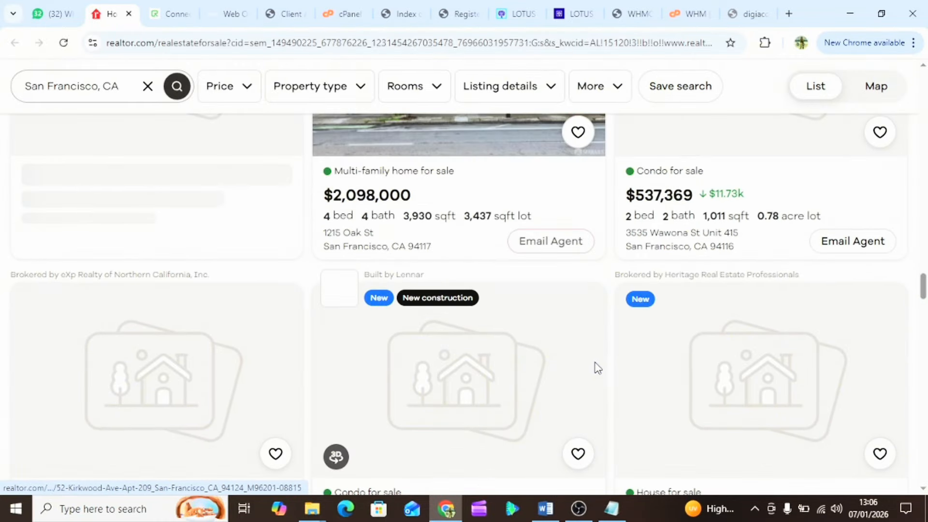
scroll(598, 367, down, 1)
scroll(598, 368, down, 1)
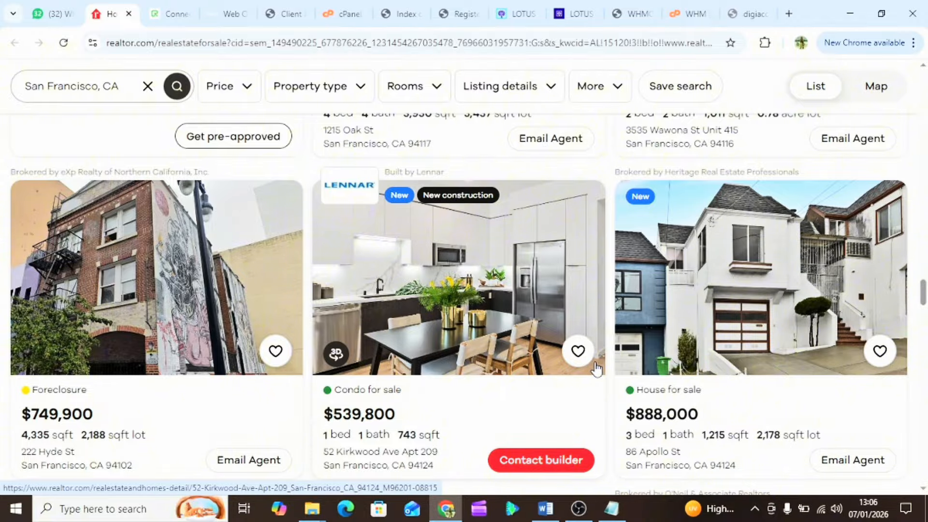
scroll(598, 368, down, 8)
scroll(598, 369, down, 6)
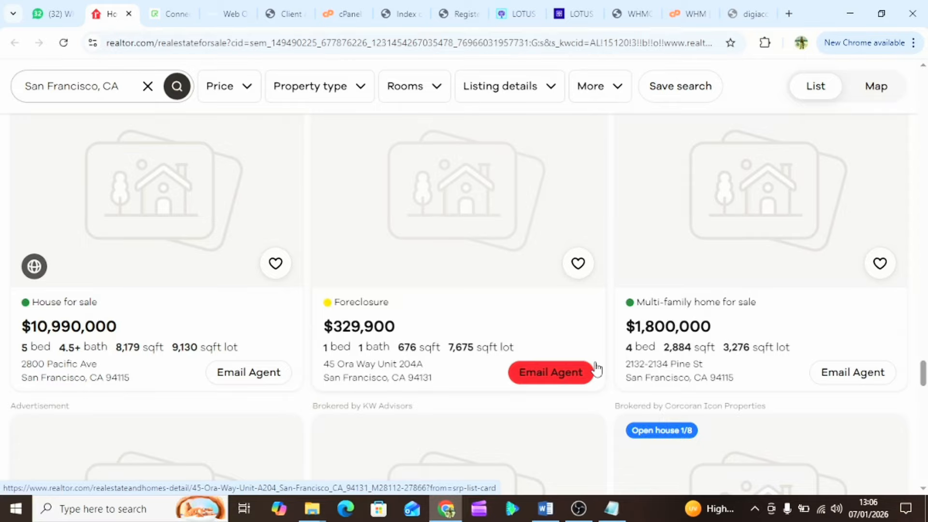
scroll(598, 368, down, 10)
scroll(599, 368, down, 10)
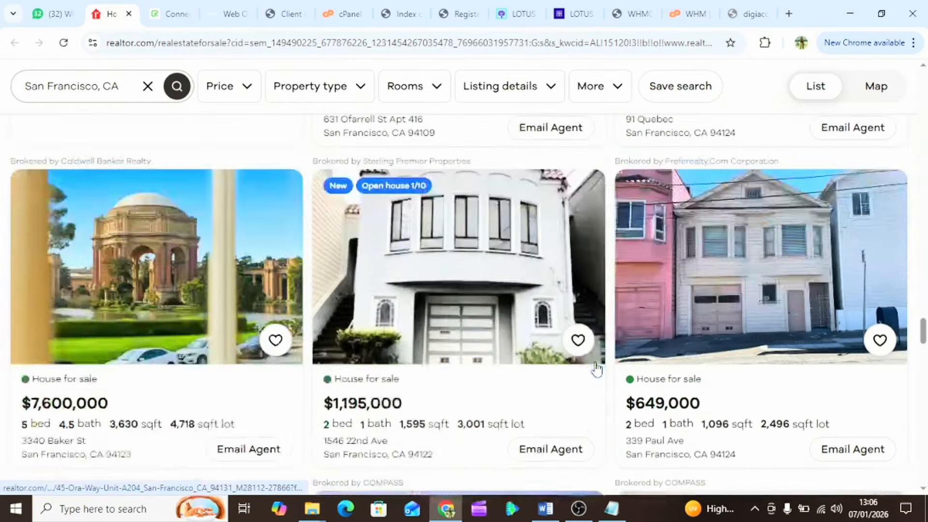
scroll(597, 369, up, 5)
scroll(597, 369, down, 10)
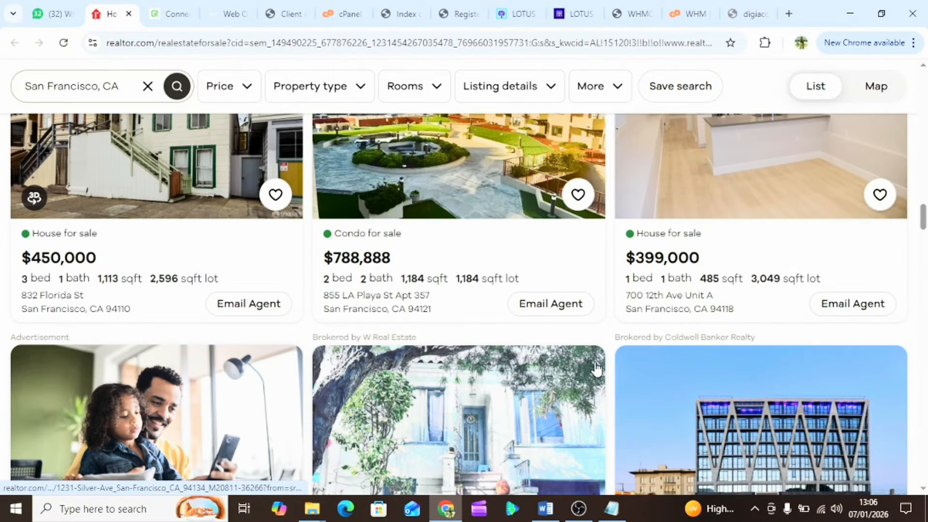
scroll(597, 369, up, 10)
scroll(598, 369, up, 15)
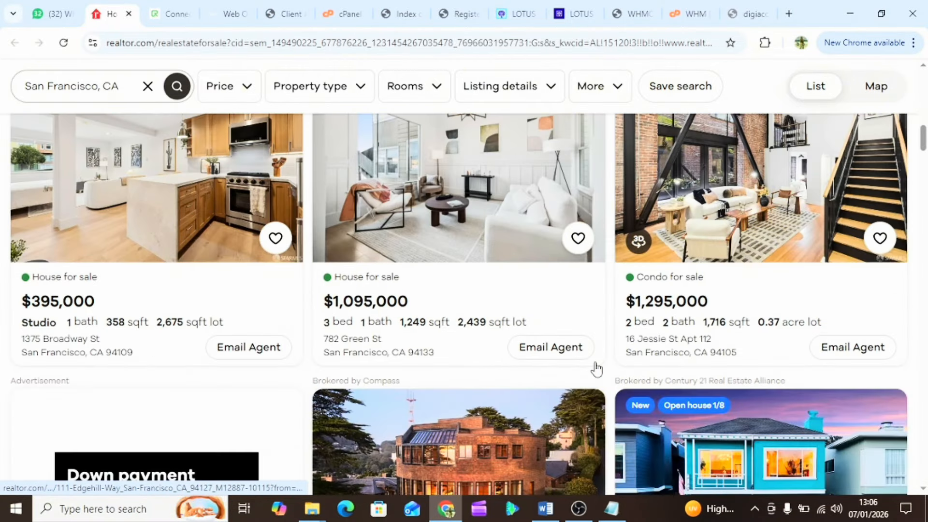
scroll(597, 369, up, 3)
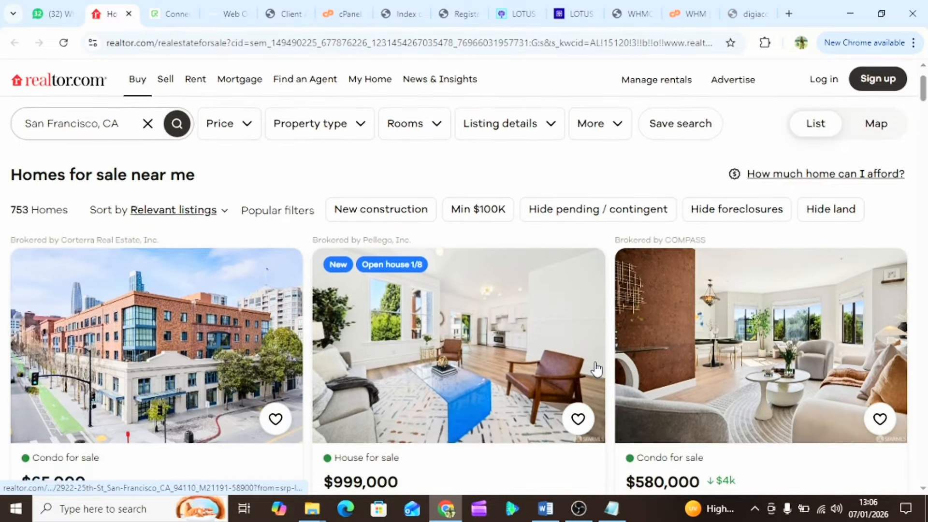
scroll(597, 369, down, 2)
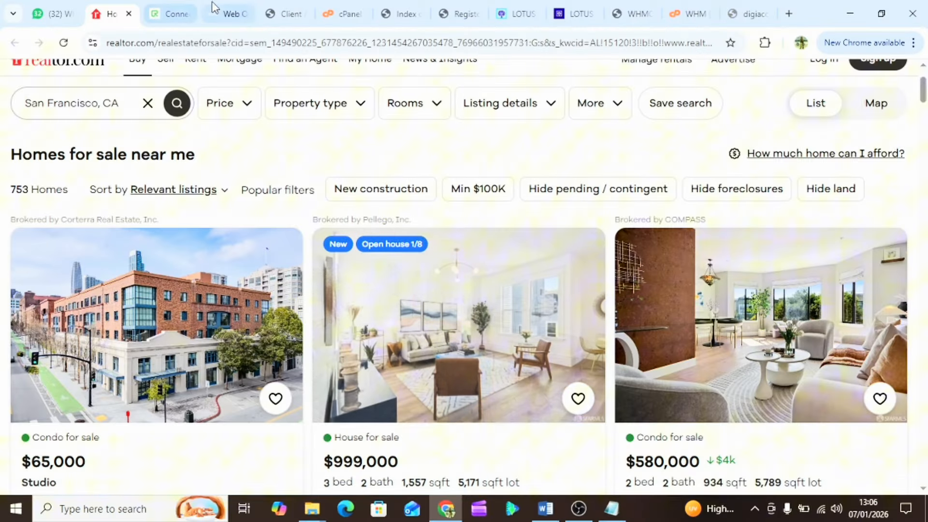
- Copy buildfuturewithwills.com from the hosting email in Notepad, then return to the Chrome tab
click(287, 17)
scroll(400, 284, down, 1)
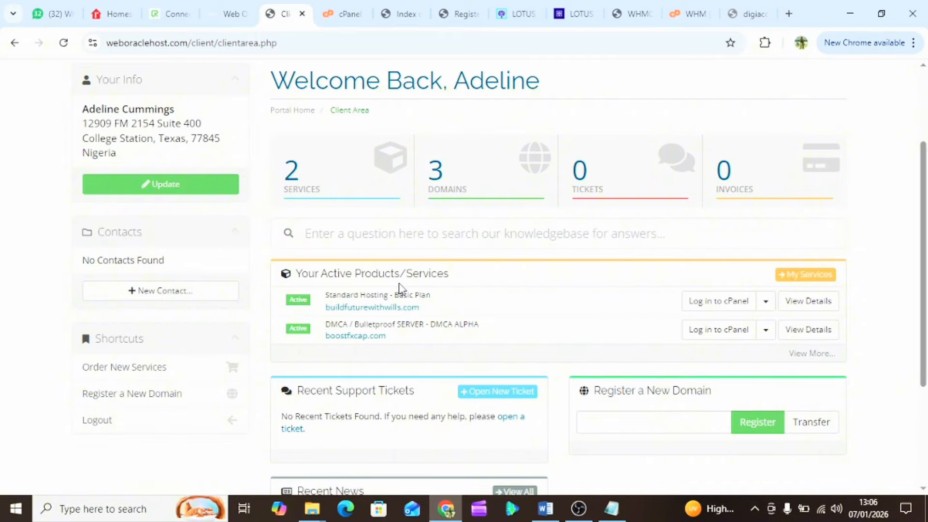
click(612, 508)
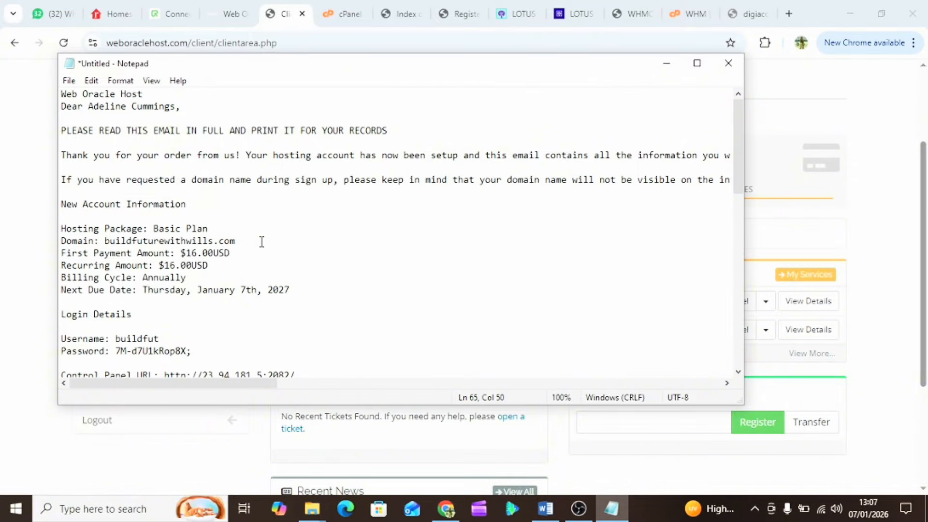
scroll(220, 261, down, 2)
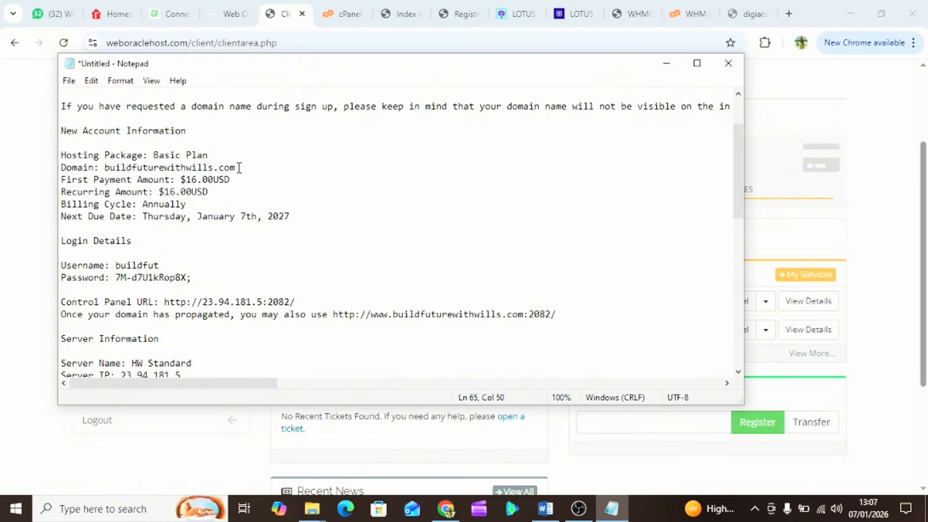
drag(238, 167, 107, 171)
right_click(134, 170)
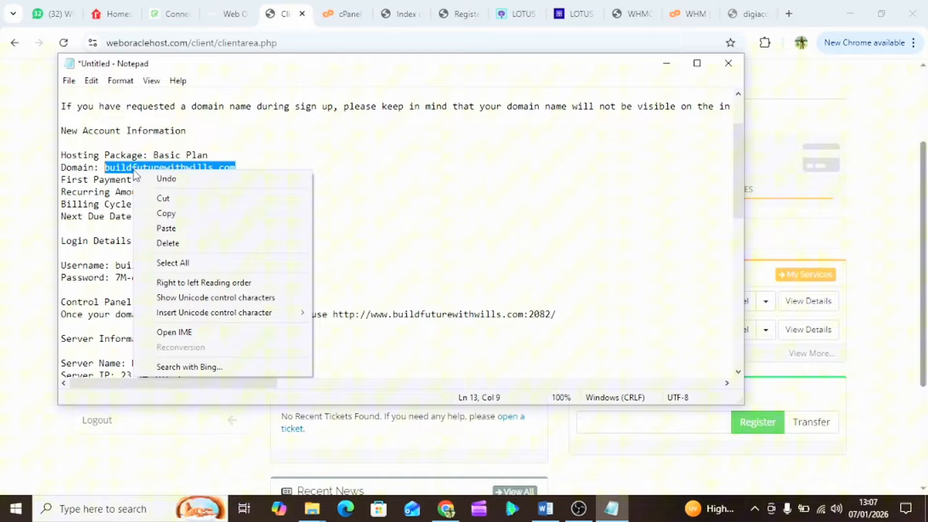
click(169, 213)
click(760, 18)
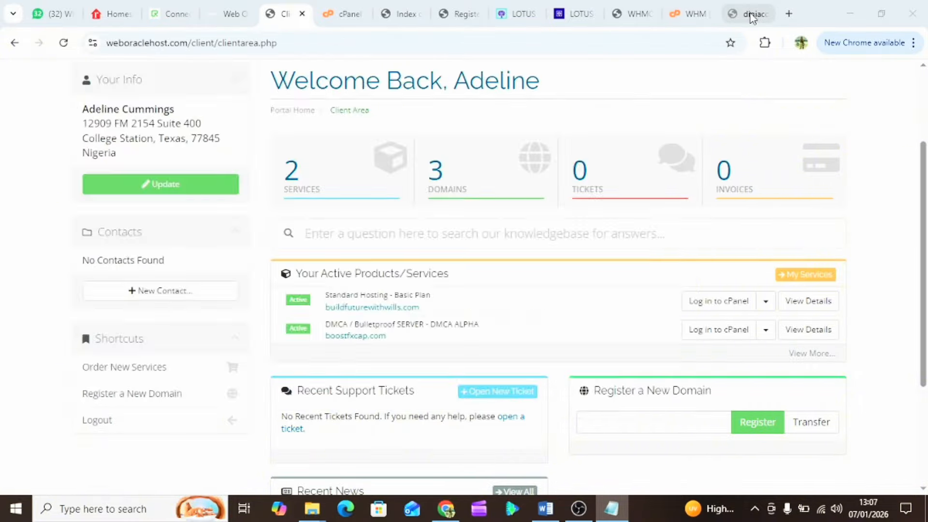
- Close the digiaccesfin.com tab and load buildfuturewithwills.com/cpanel in a new tab
double_click(162, 45)
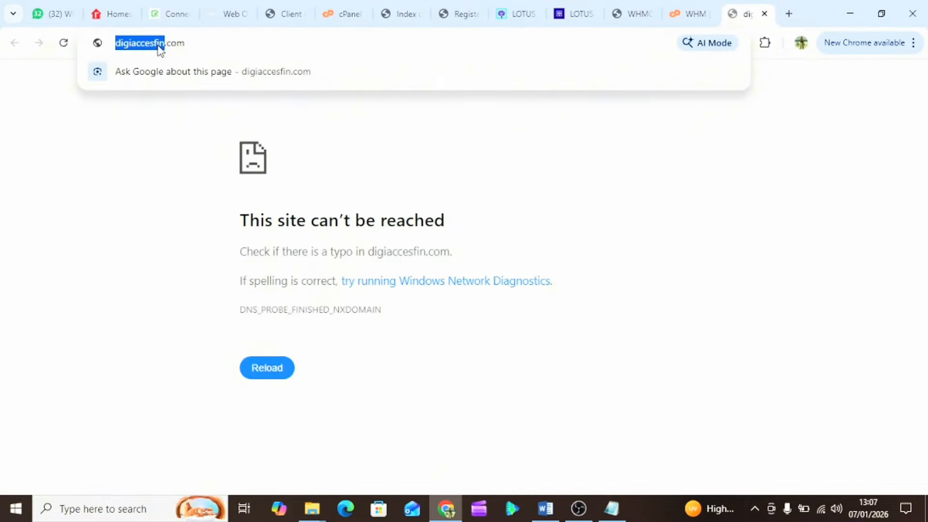
click(765, 14)
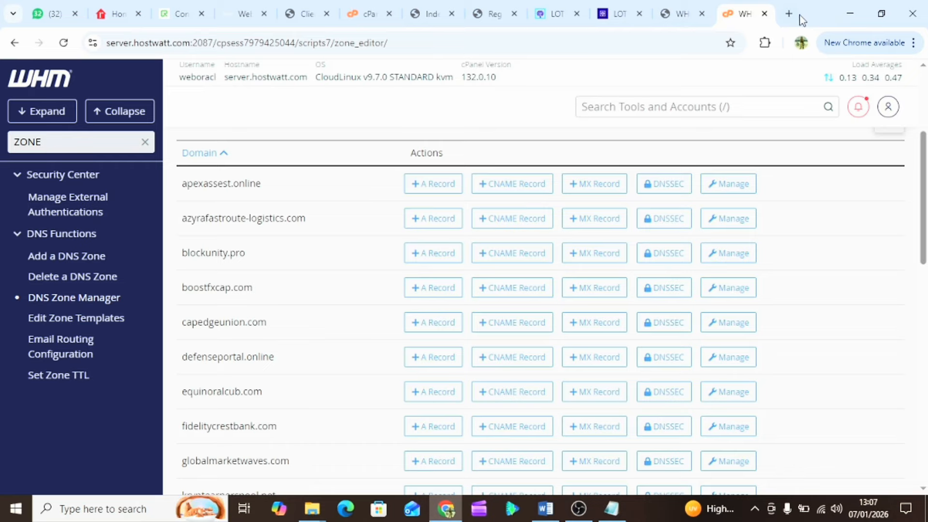
click(789, 14)
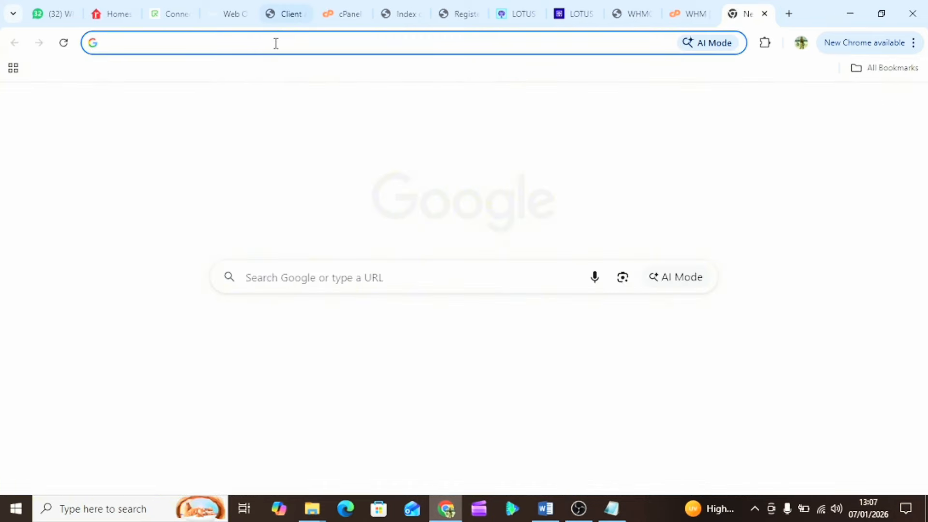
key(ctrl+v)
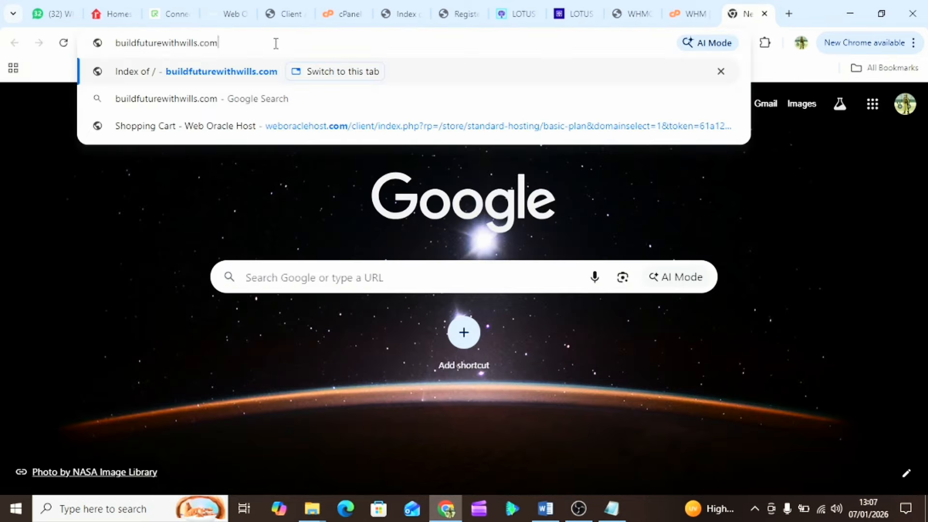
text(/CPANEL)
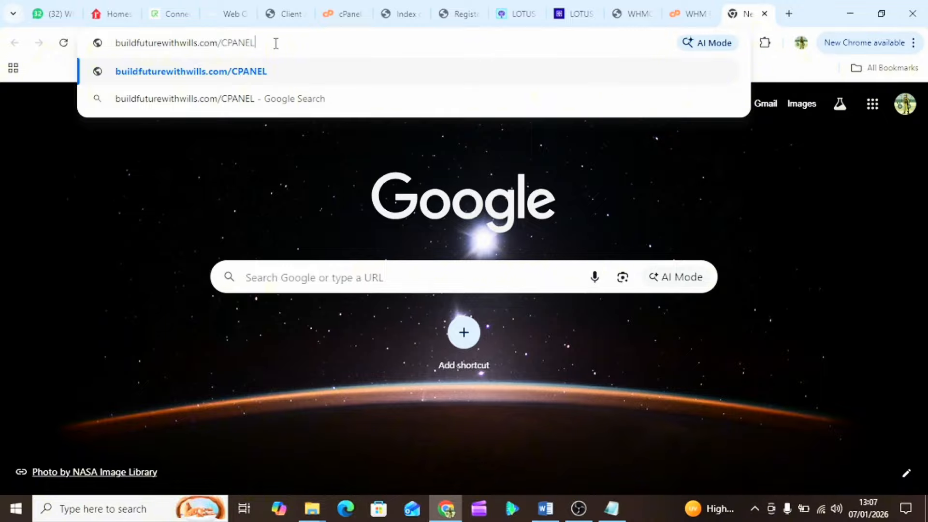
key(BackSpace)
key(BackSpace)
key(BackSpace)
key(BackSpace)
key(BackSpace)
key(BackSpace)
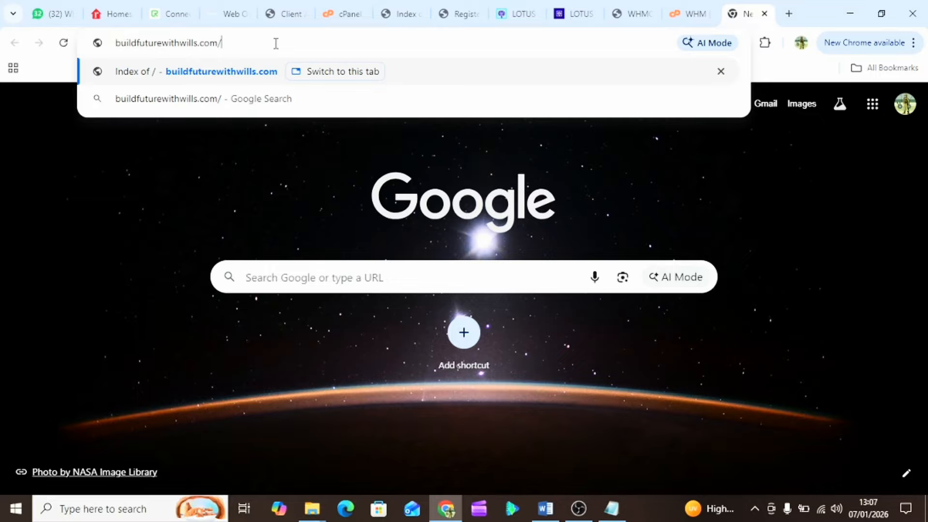
text(cpanel)
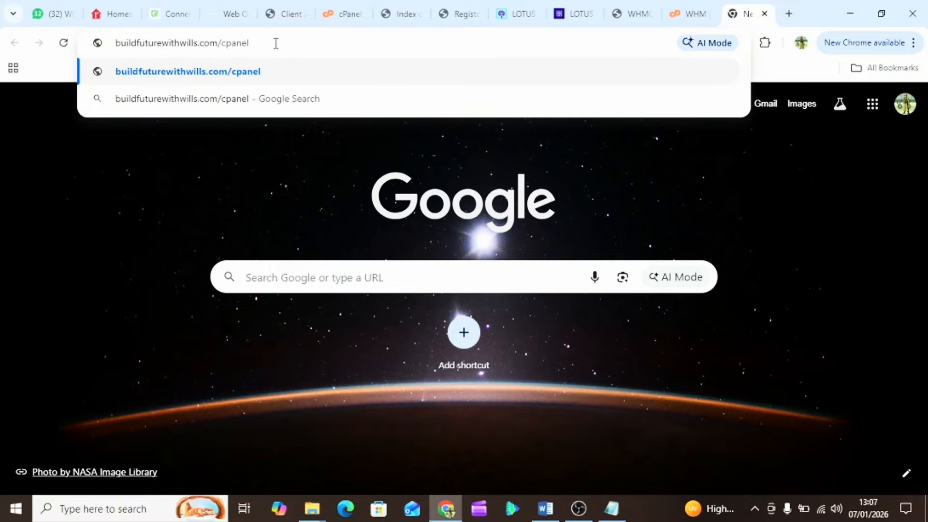
key(Return)
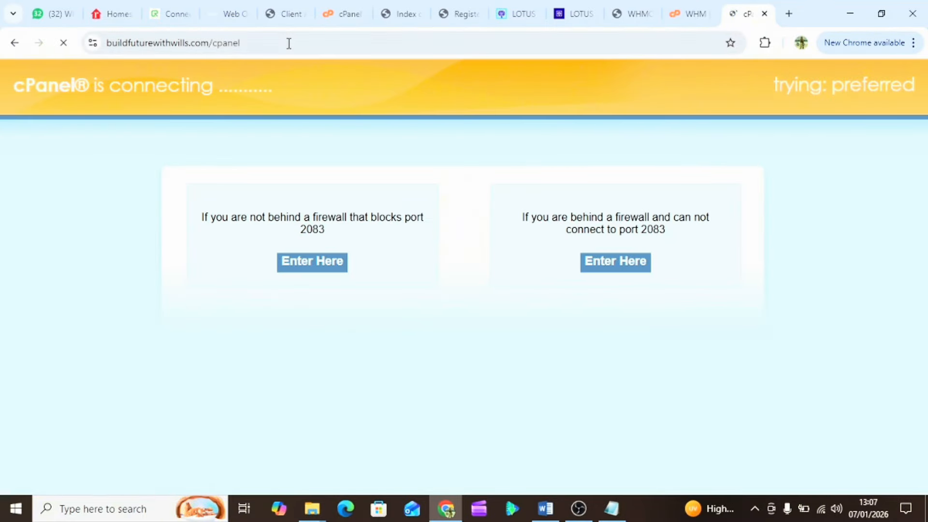
click(612, 509)
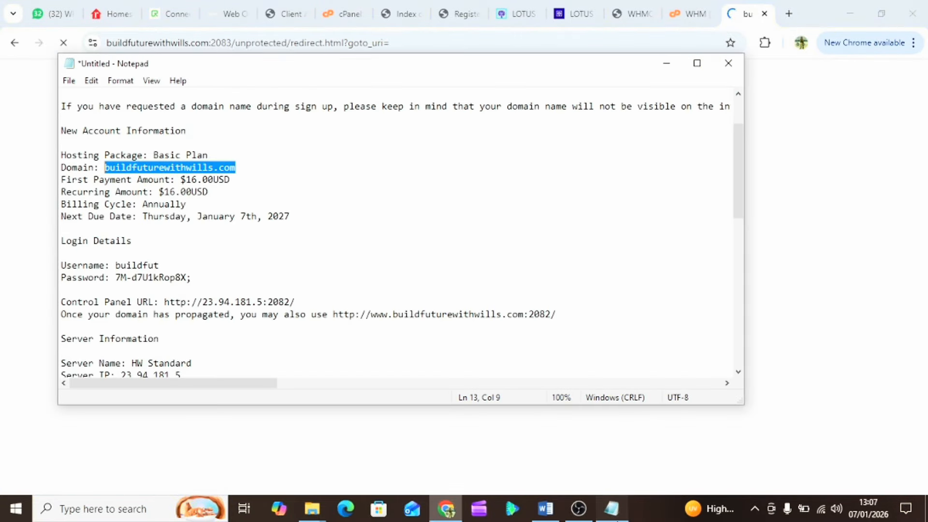
- Copy the account username from Notepad into the cPanel Username field
double_click(132, 267)
right_click(132, 269)
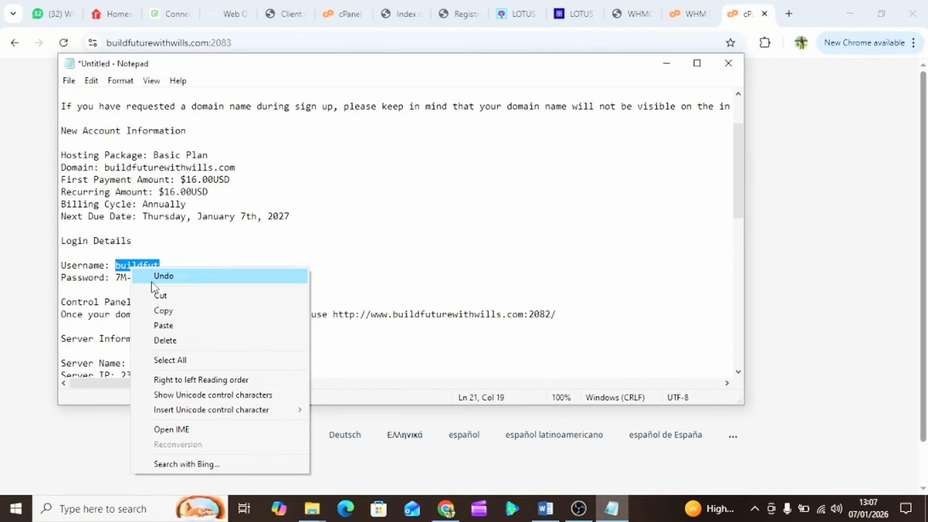
click(177, 312)
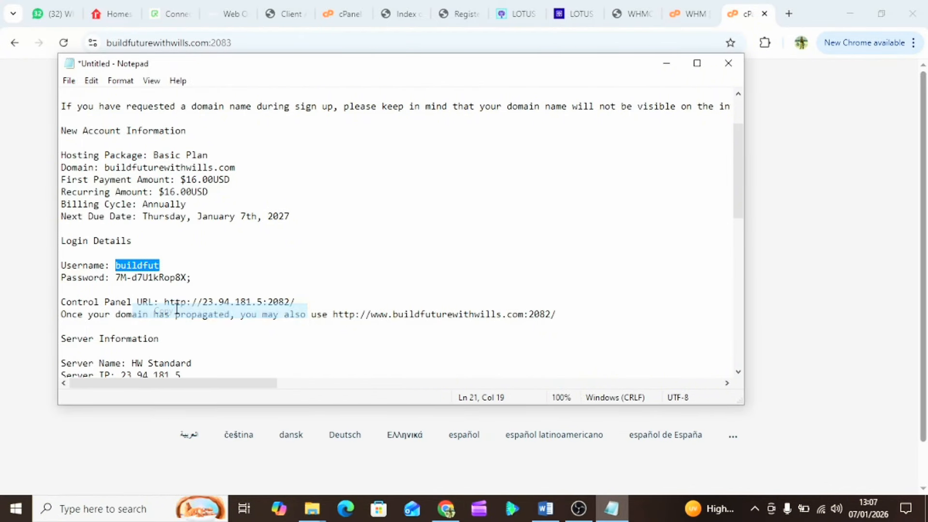
click(738, 17)
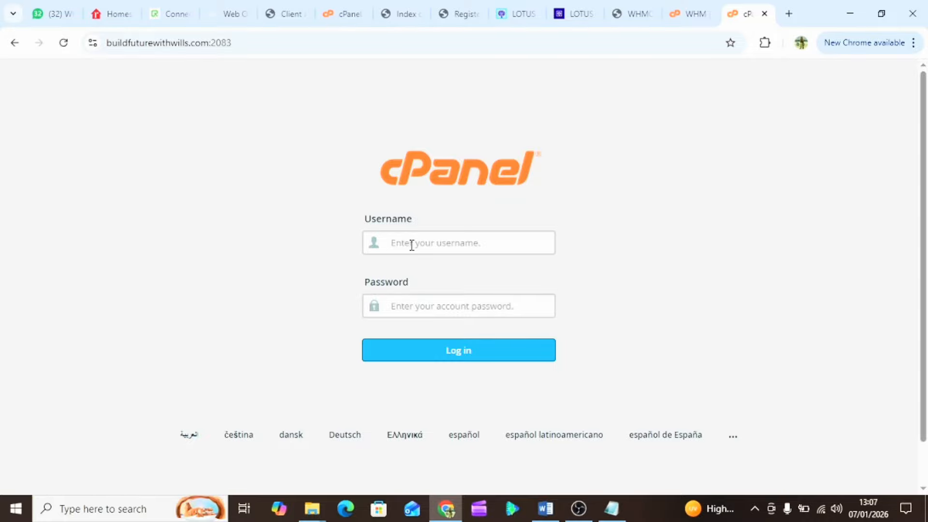
key(ctrl+v)
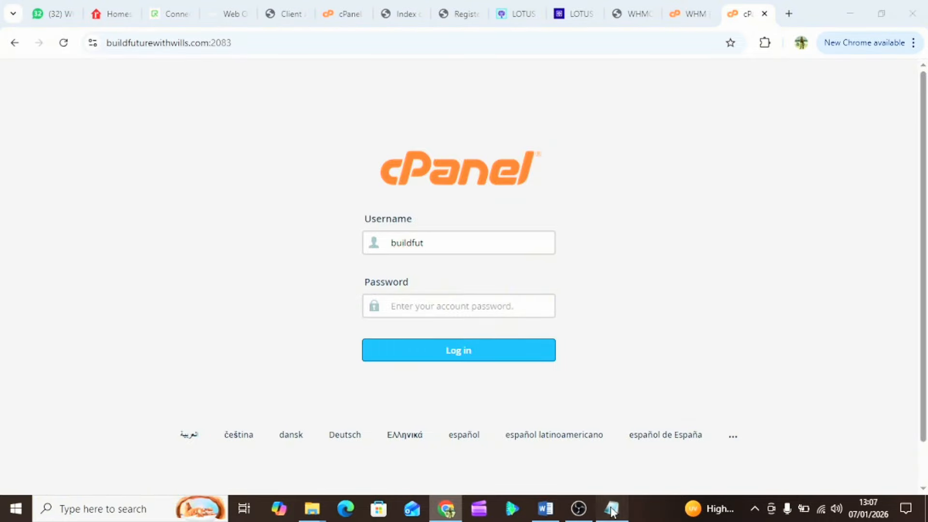
- Copy the account password from Notepad into the Password field and log in
click(611, 507)
drag(118, 277, 183, 279)
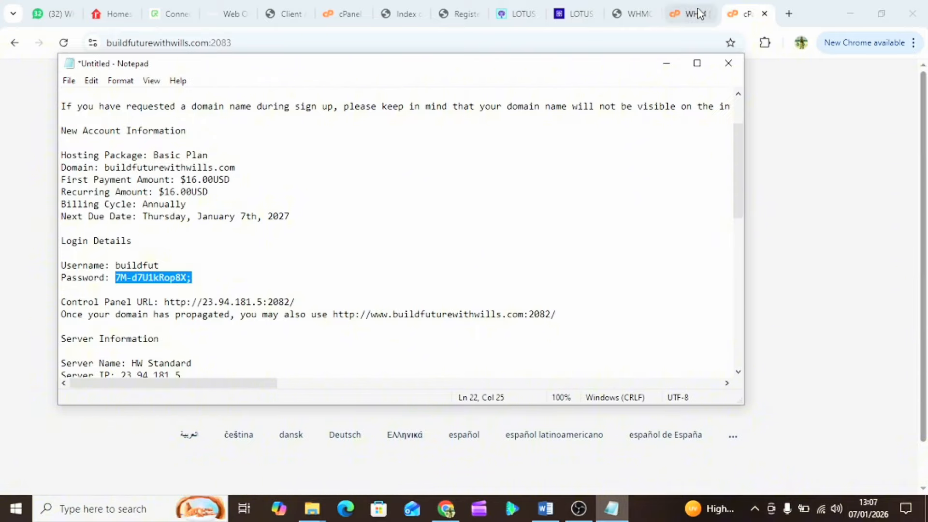
click(824, 133)
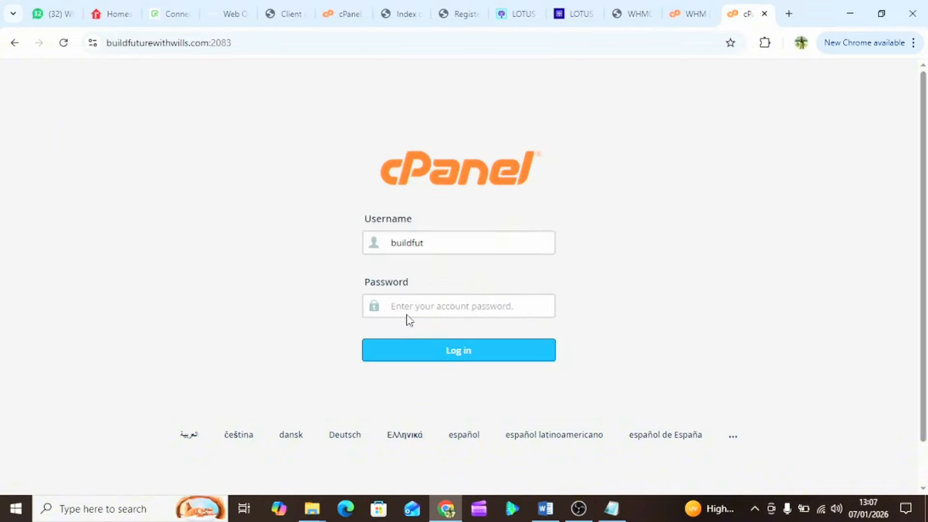
key(ctrl+v)
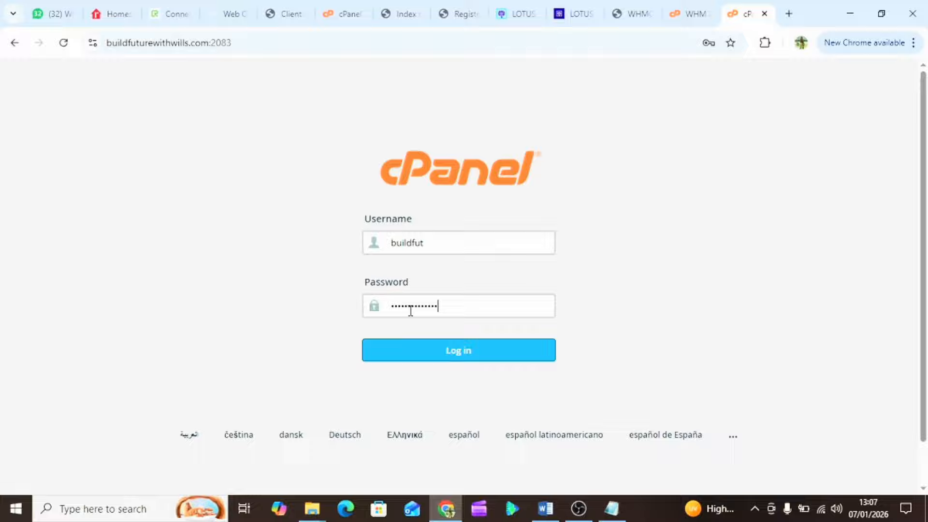
click(423, 342)
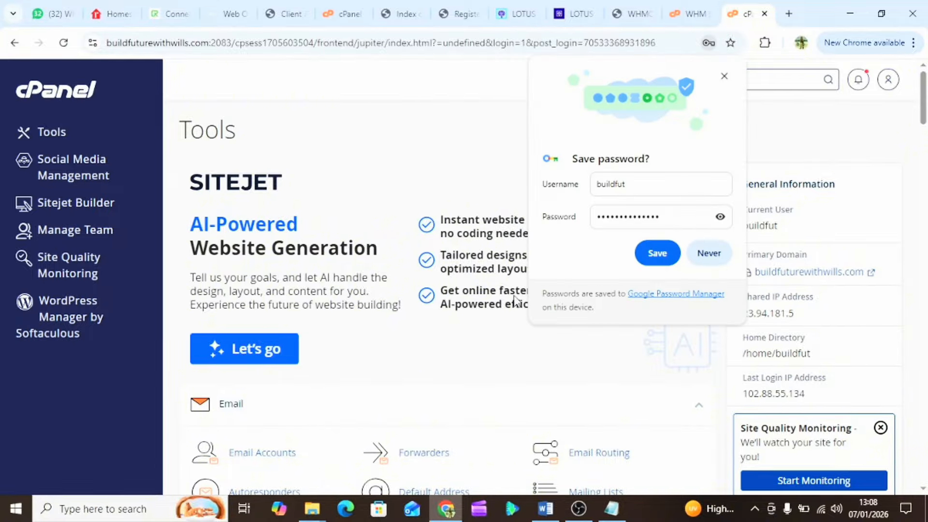
- Dismiss Chrome's save-password prompt and scroll through the cPanel Tools page
click(724, 76)
scroll(566, 294, down, 20)
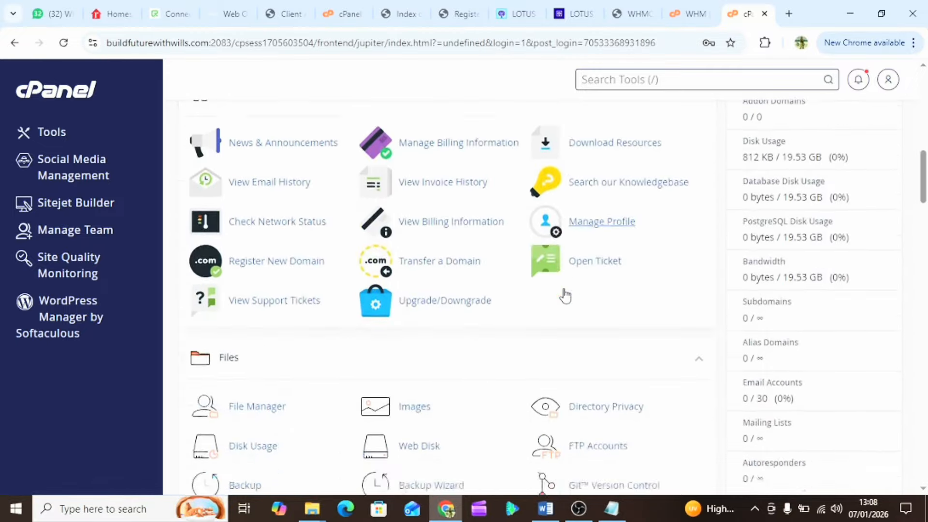
scroll(566, 294, down, 20)
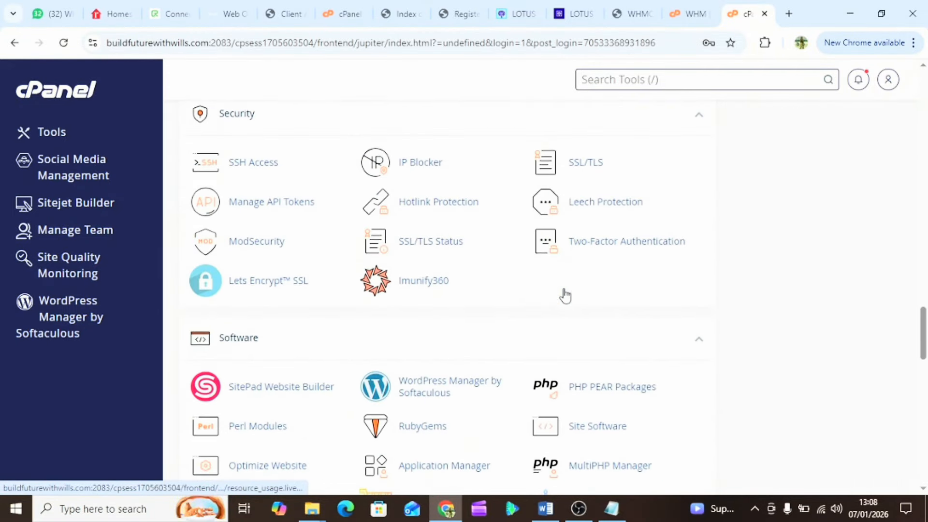
scroll(565, 294, down, 15)
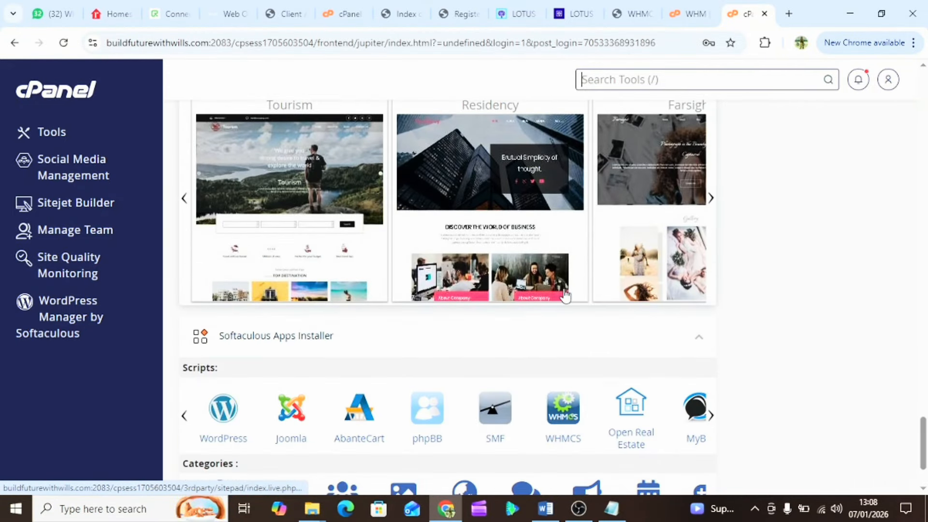
scroll(566, 295, up, 9)
scroll(564, 292, up, 12)
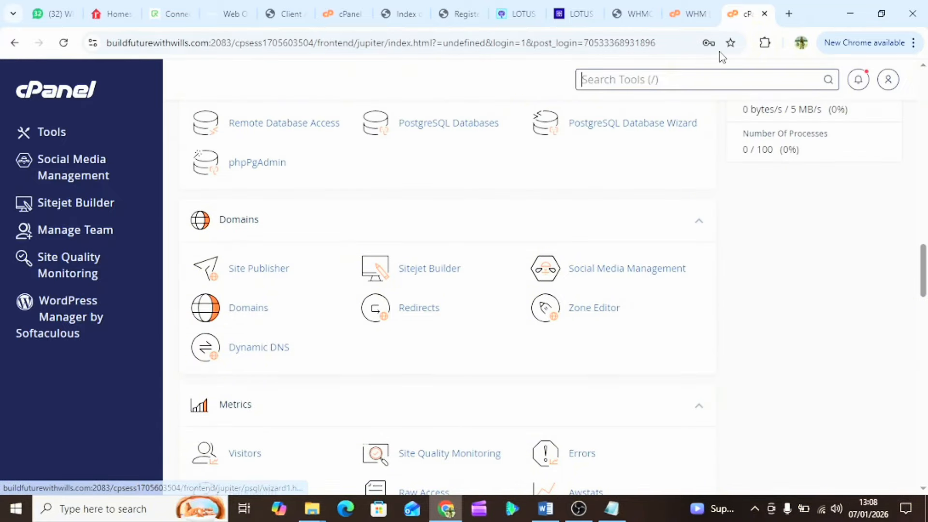
scroll(217, 209, up, 9)
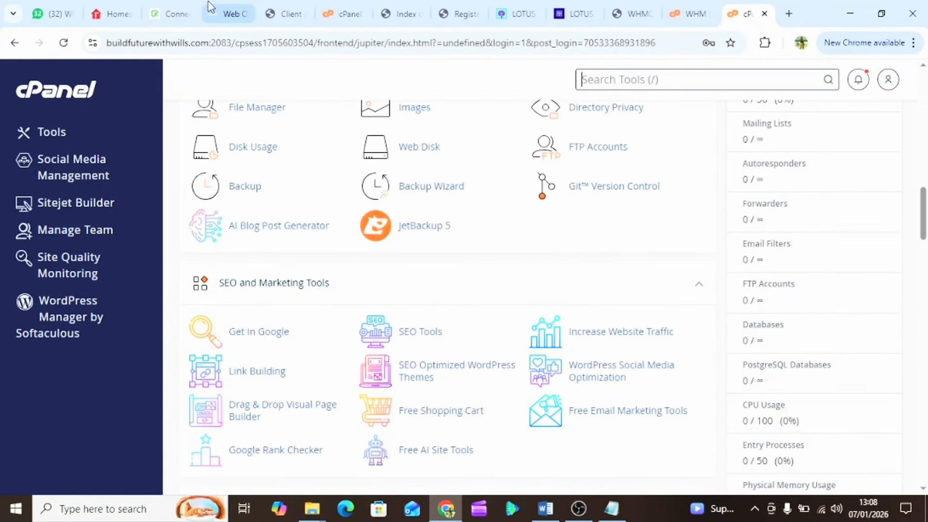
click(212, 9)
- From the client area, open cPanel for the buildfuturewithwills.com Standard Hosting service
click(284, 14)
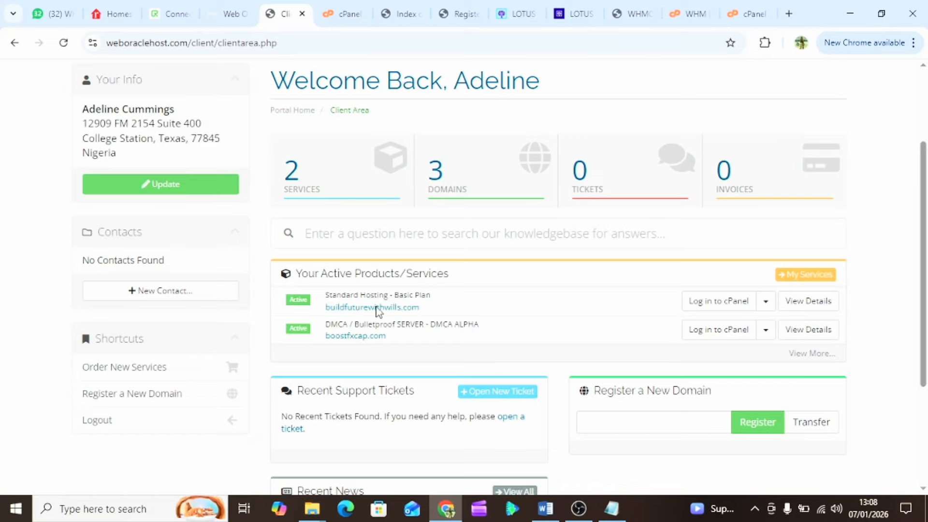
scroll(432, 341, down, 1)
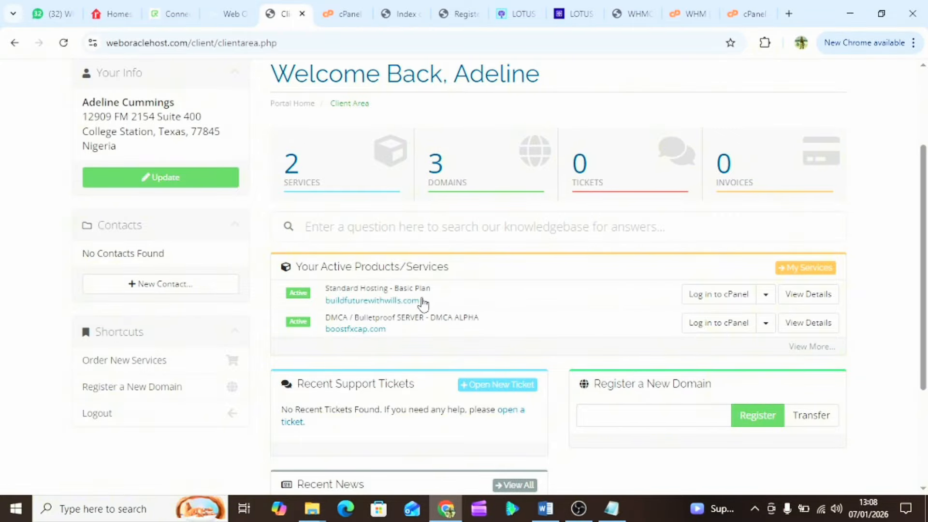
click(715, 301)
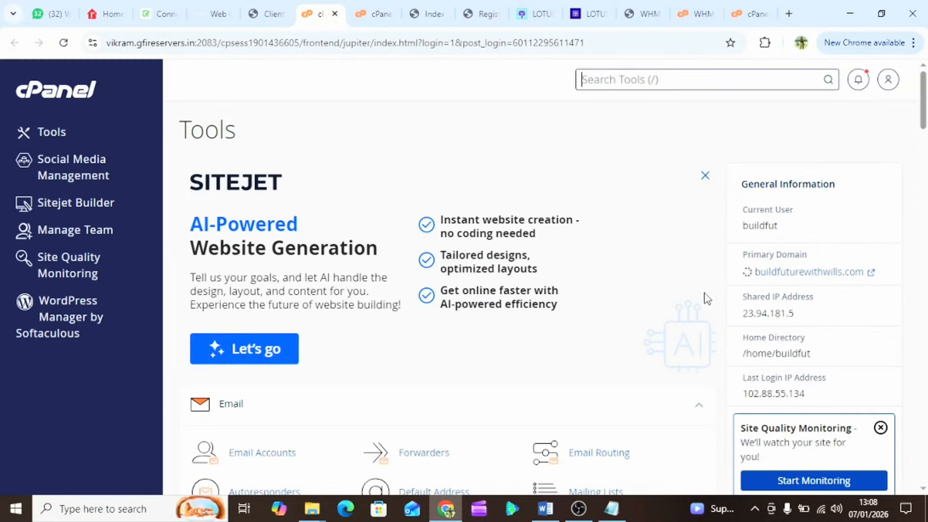
- In the buildfuturewithwills.com cPanel tab, scroll down to the Softaculous Apps Installer section
scroll(425, 332, down, 6)
scroll(425, 334, down, 8)
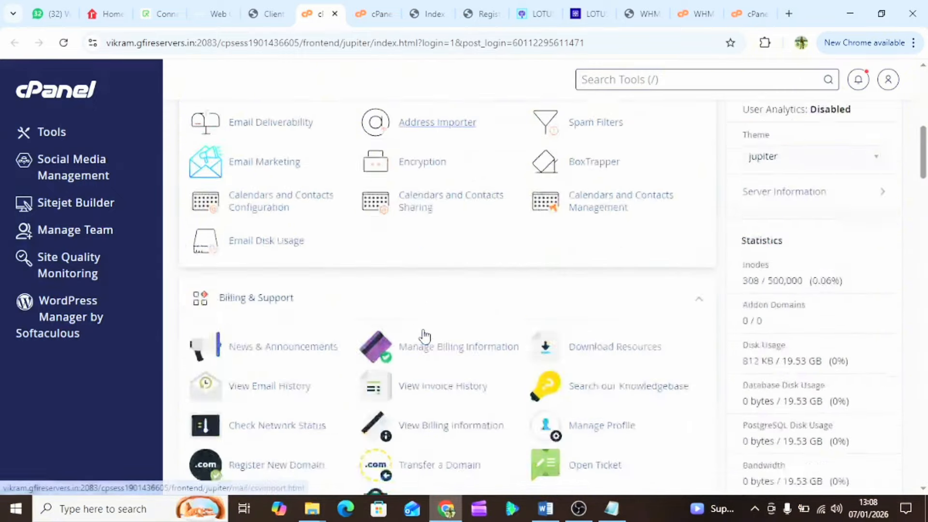
scroll(425, 335, up, 5)
scroll(425, 337, up, 5)
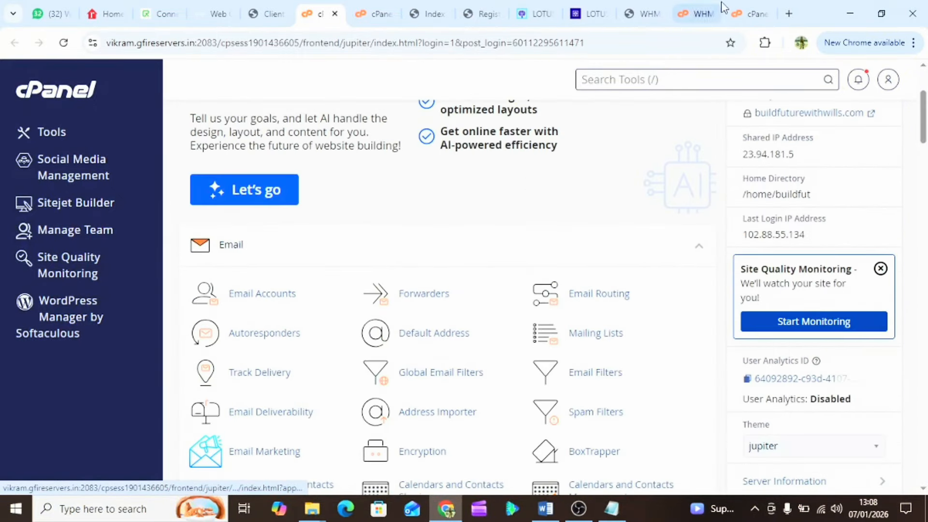
click(754, 13)
scroll(430, 253, up, 10)
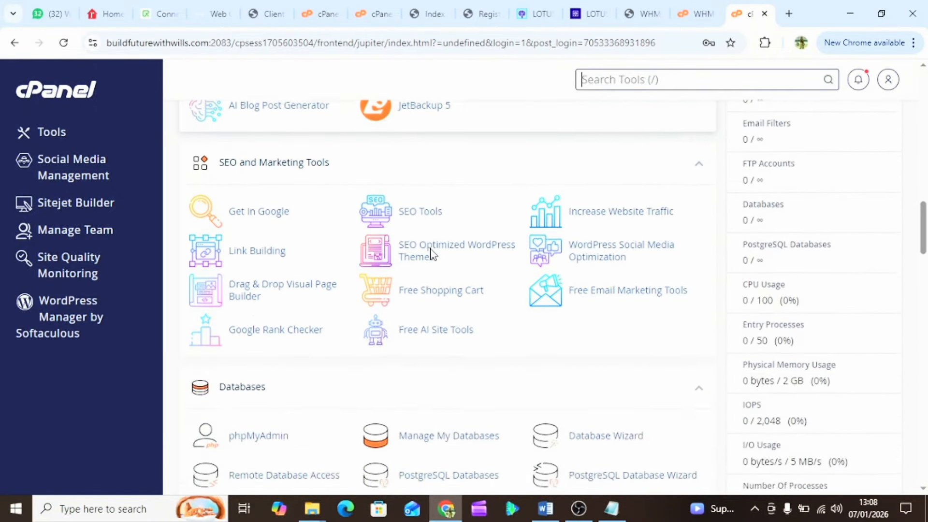
scroll(432, 254, up, 10)
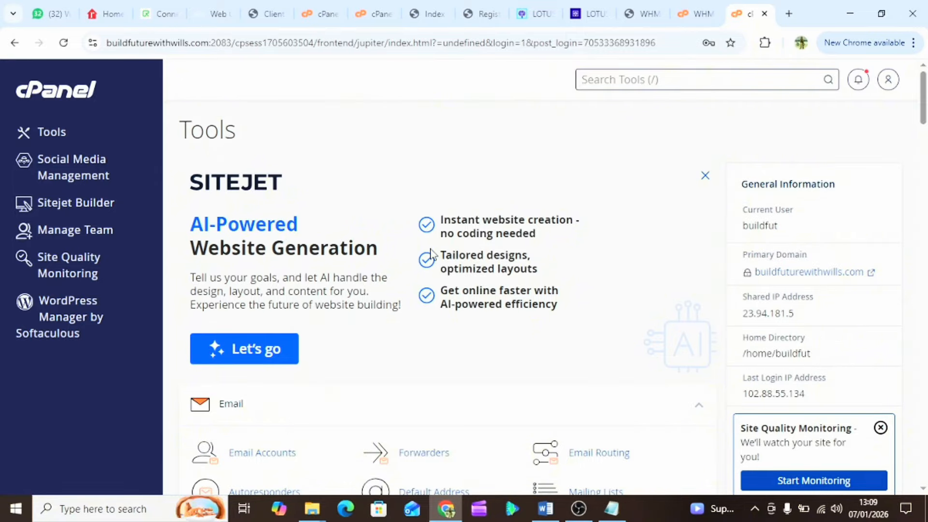
scroll(432, 254, down, 3)
scroll(432, 255, up, 3)
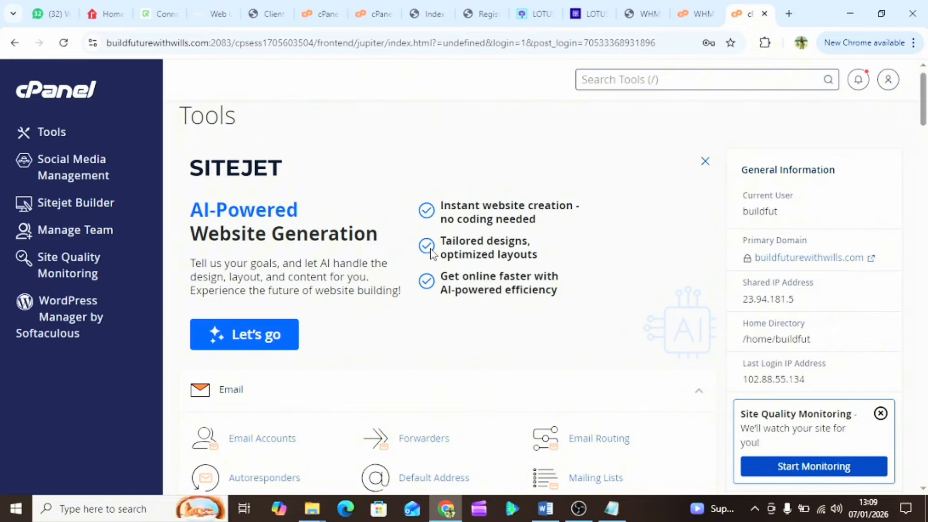
scroll(432, 251, down, 5)
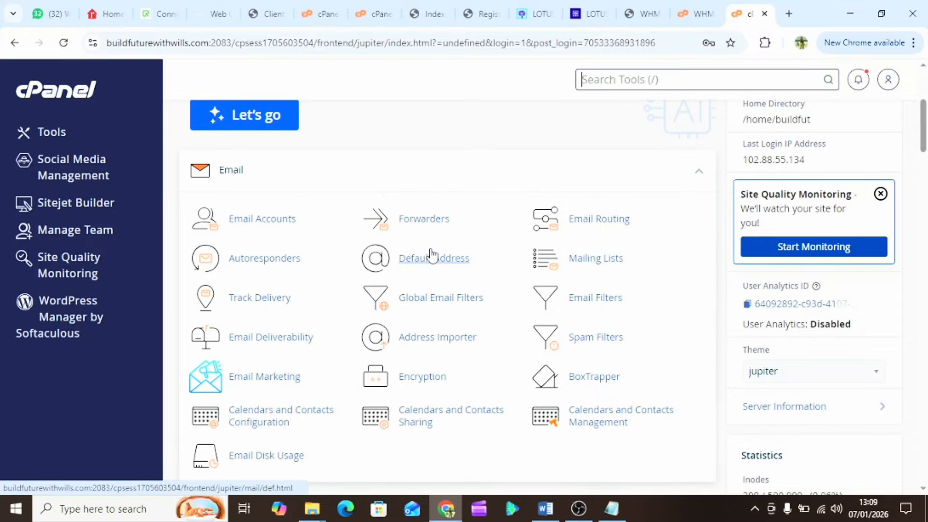
scroll(432, 253, down, 8)
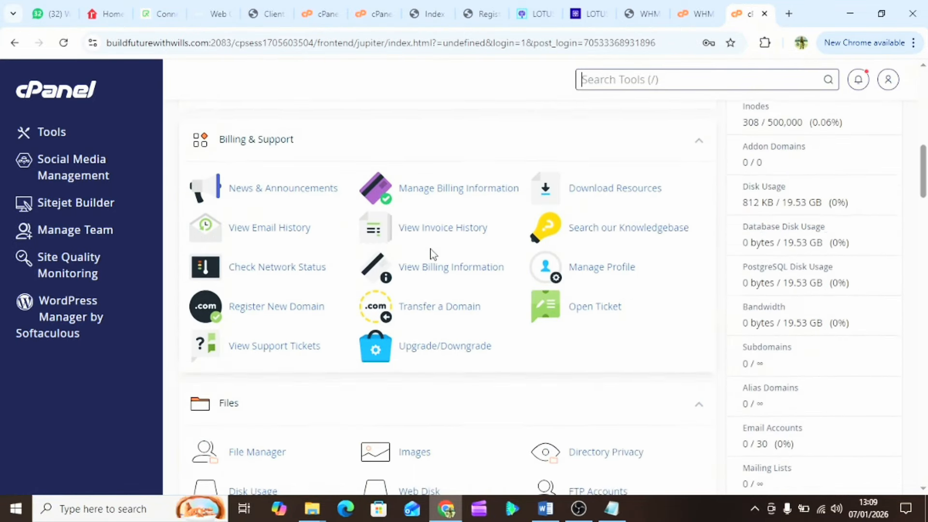
scroll(432, 255, down, 9)
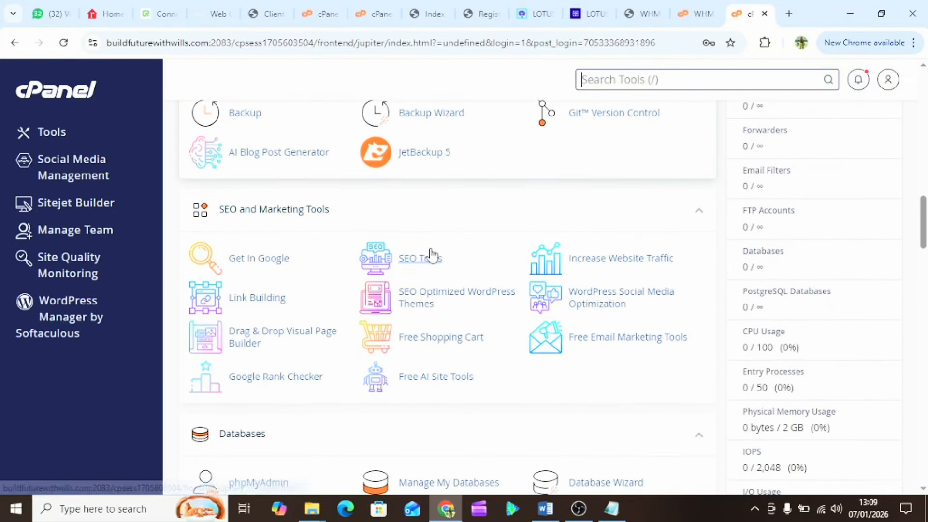
scroll(432, 255, down, 10)
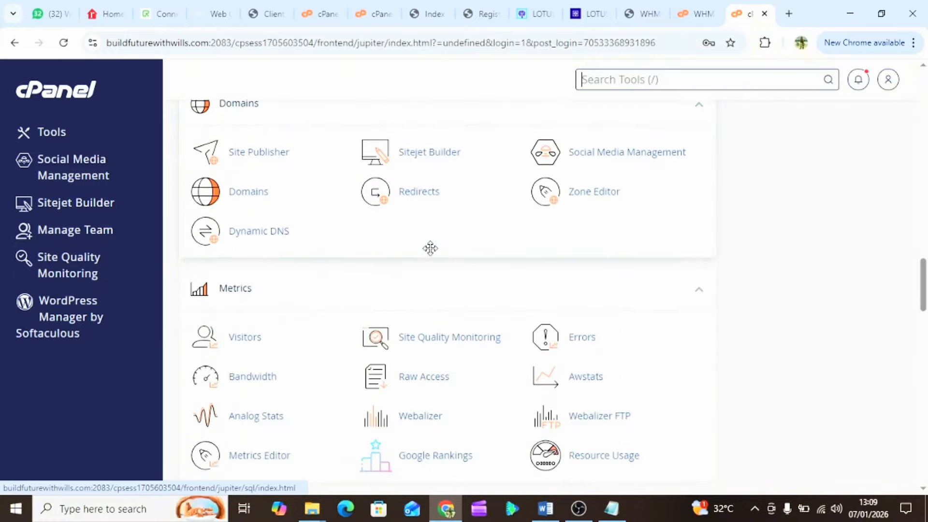
scroll(431, 249, down, 13)
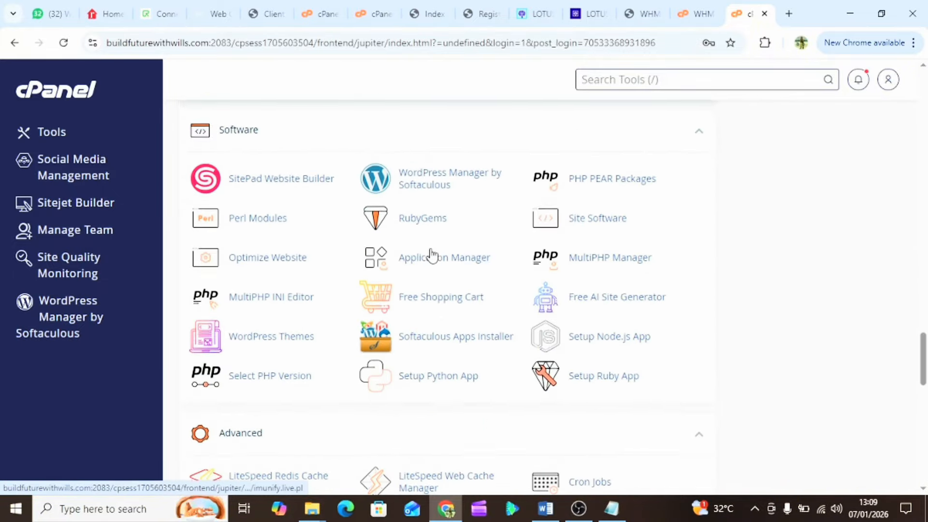
scroll(432, 255, down, 9)
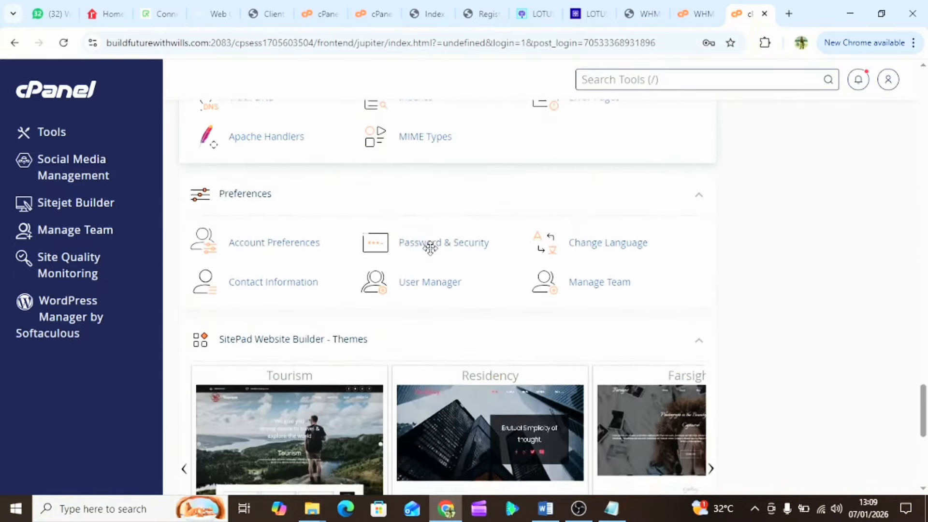
scroll(431, 249, down, 8)
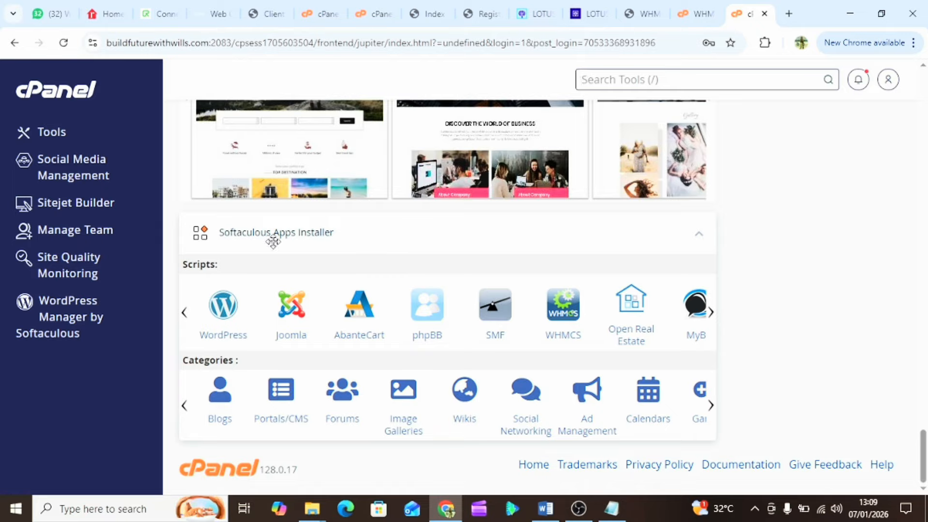
- Open the WordPress installer, close the Featured Plugins popup, and show the Install options
click(222, 323)
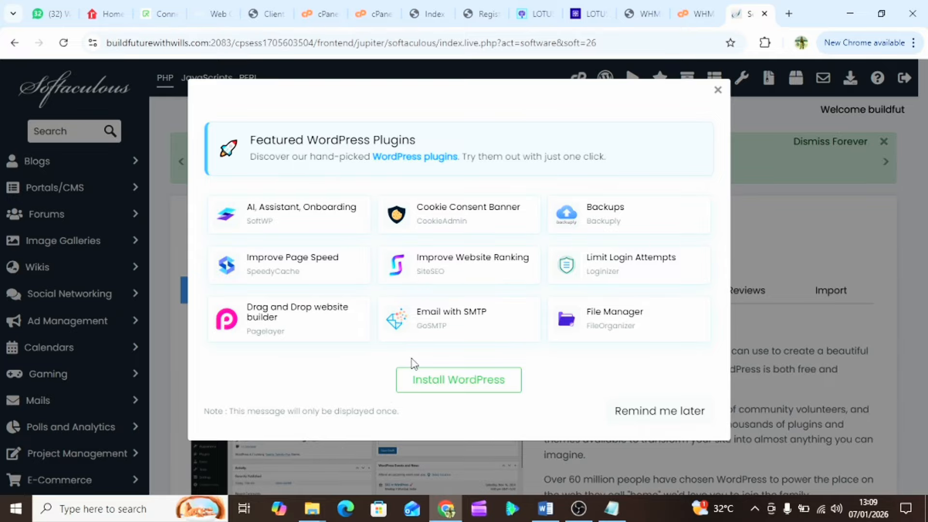
click(718, 91)
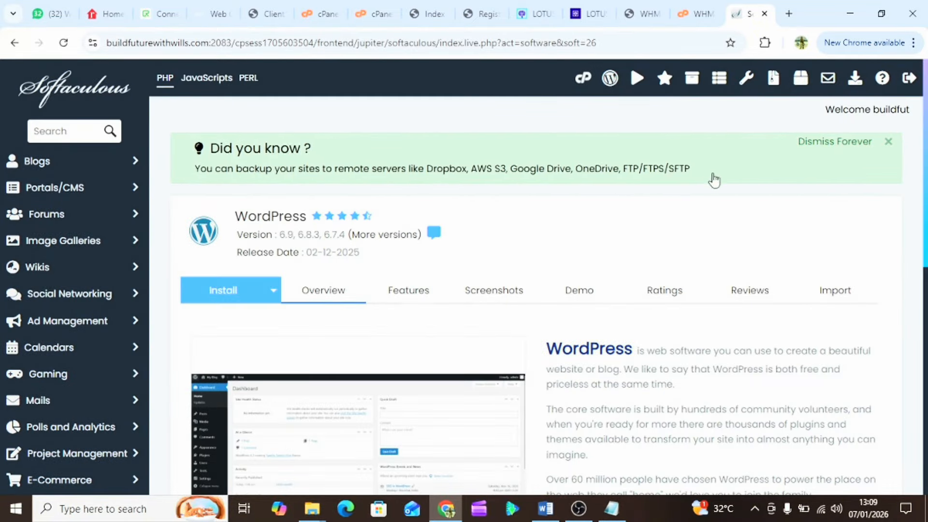
scroll(342, 338, down, 3)
scroll(342, 337, down, 5)
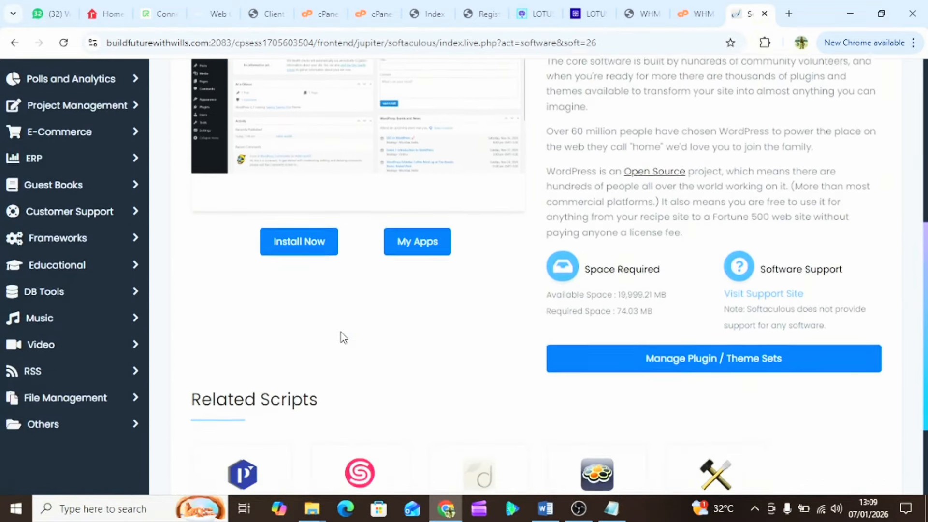
scroll(343, 339, up, 3)
scroll(343, 338, up, 4)
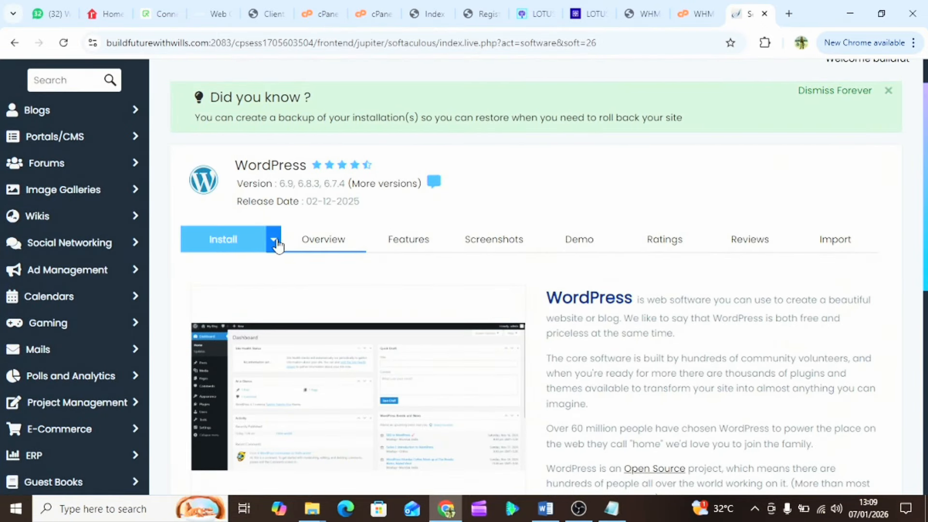
click(276, 243)
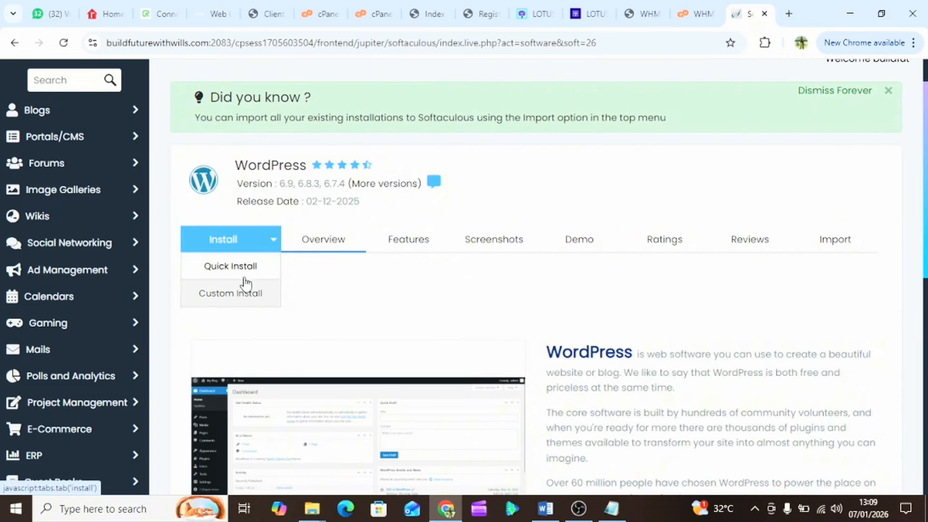
click(241, 299)
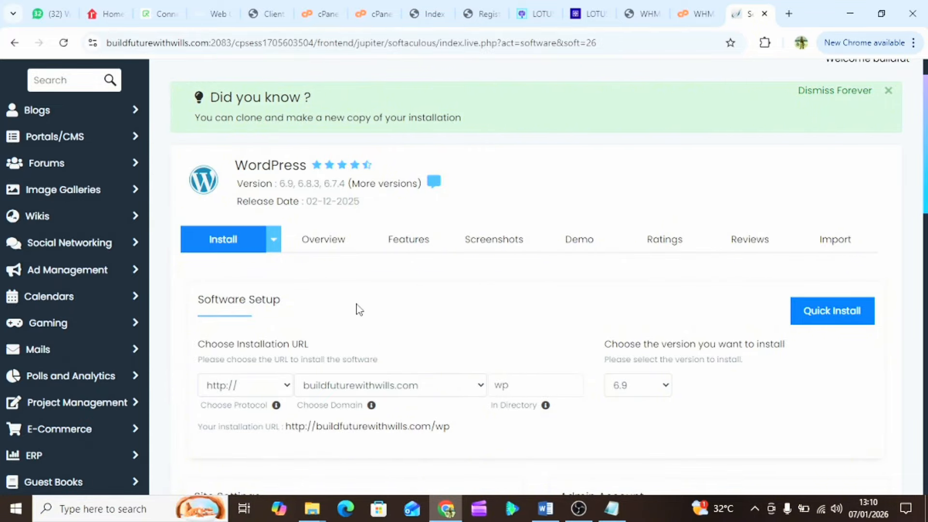
scroll(390, 315, down, 3)
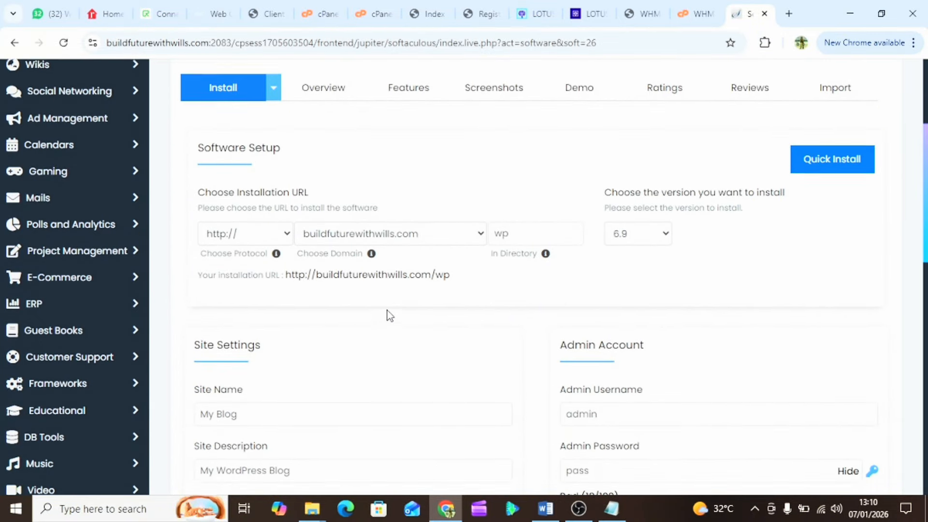
scroll(386, 309, up, 1)
click(255, 256)
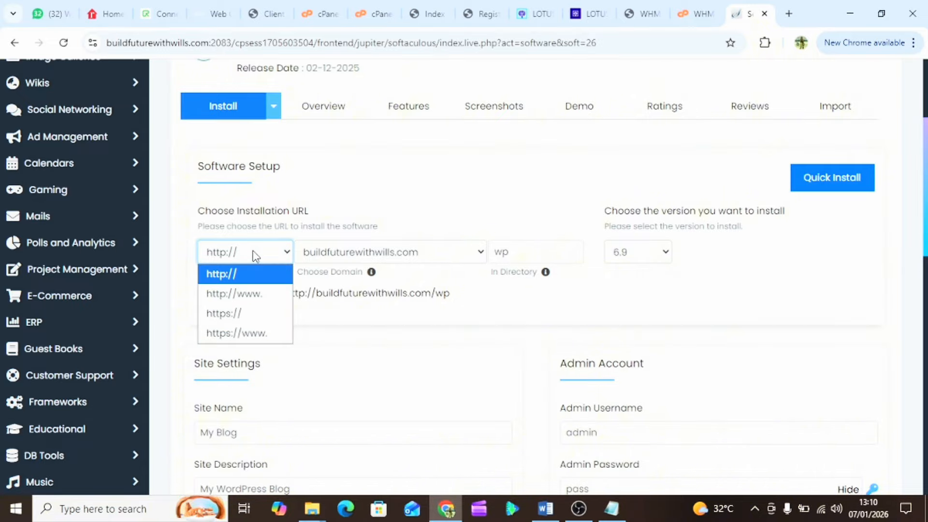
click(238, 315)
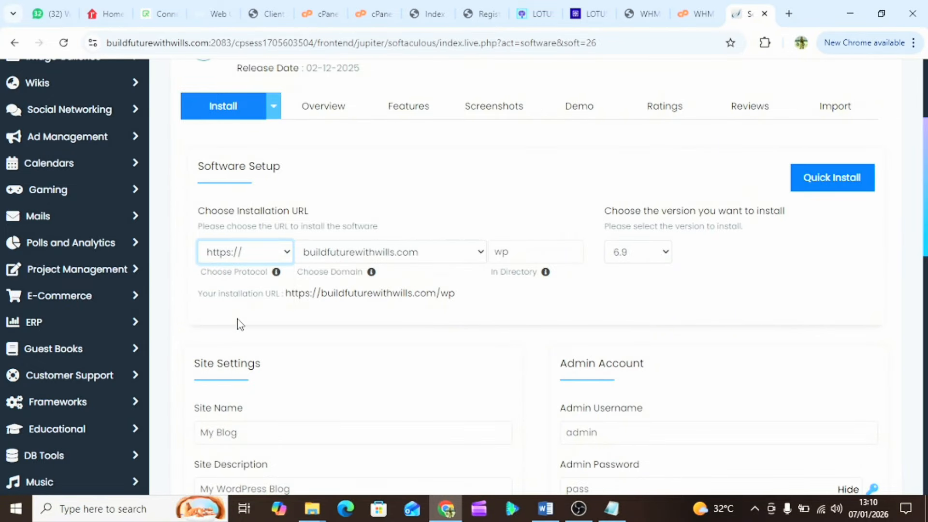
click(512, 252)
key(BackSpace)
key(BackSpace)
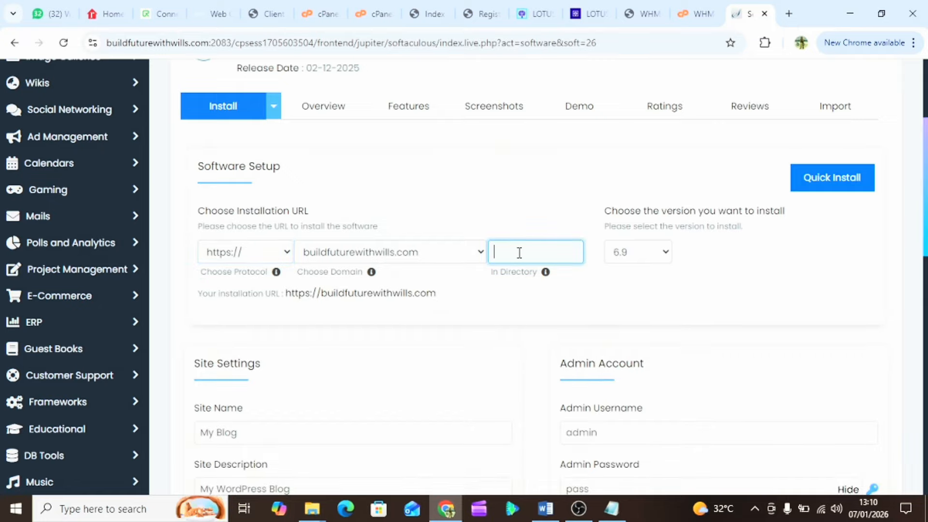
click(516, 303)
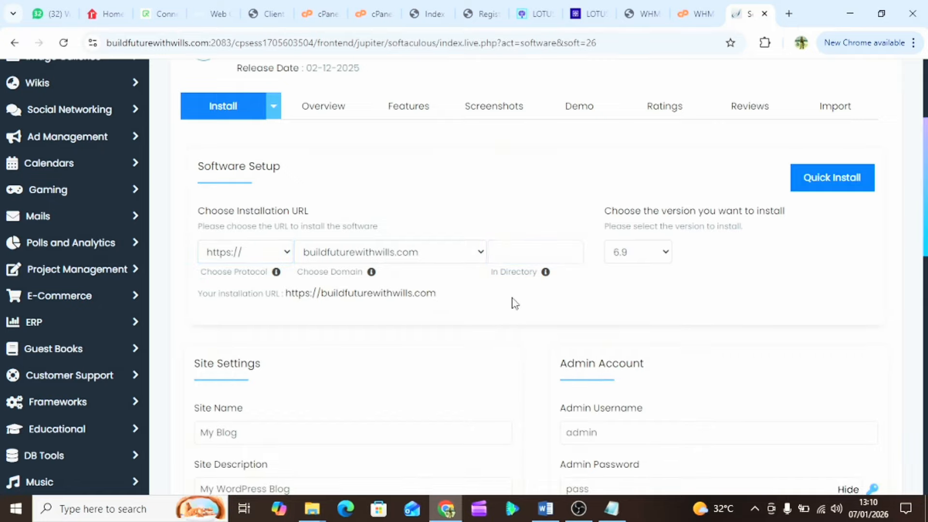
- Replace the site name 'My Blog' with the new name, so far typed as 'Build W'
scroll(516, 312, down, 4)
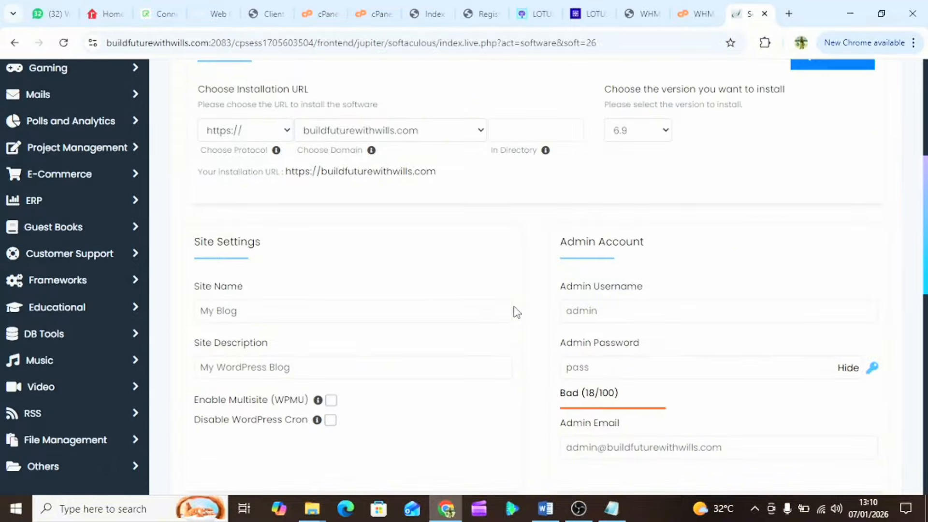
click(218, 246)
triple_click(216, 248)
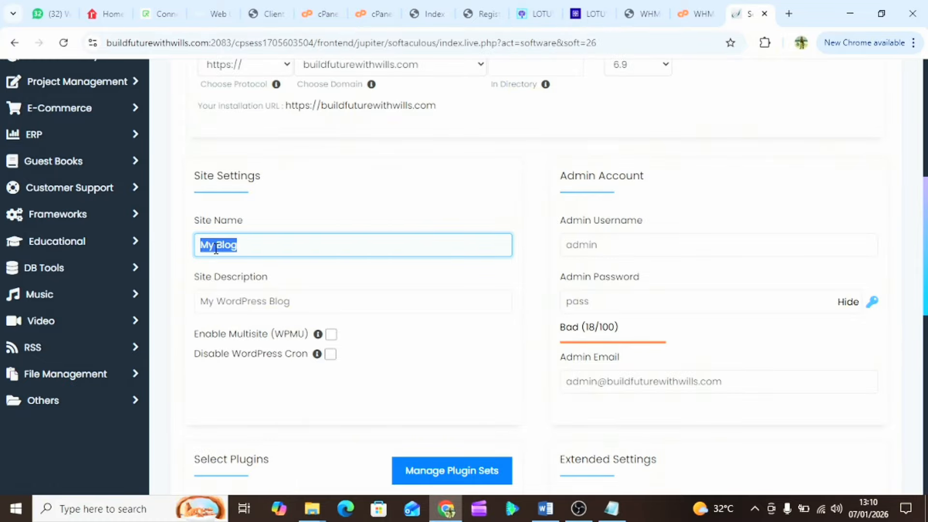
text(Build Wi)
key(BackSpace)
key(BackSpace)
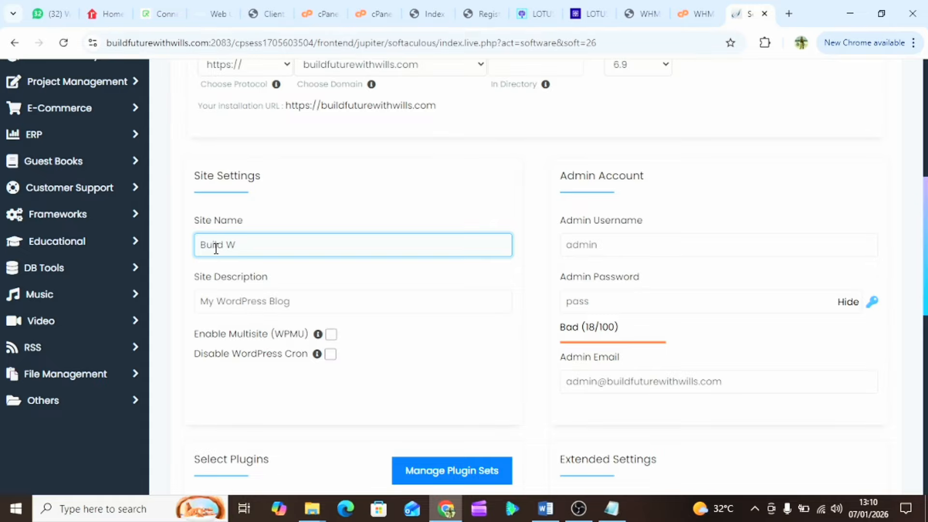
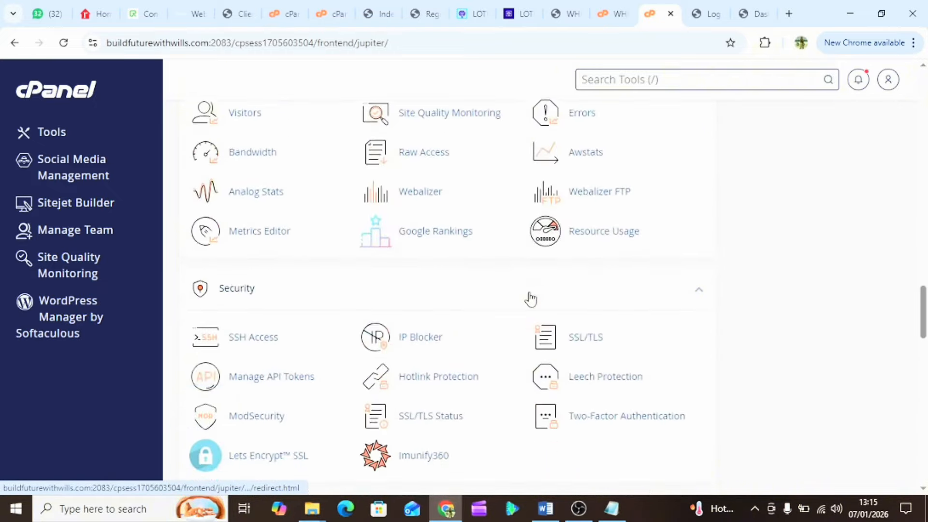
- Open Softaculous's WordPress page and scroll to the existing WordPress 6.9 installation on buildfuturewithwills.com
scroll(529, 292, up, 4)
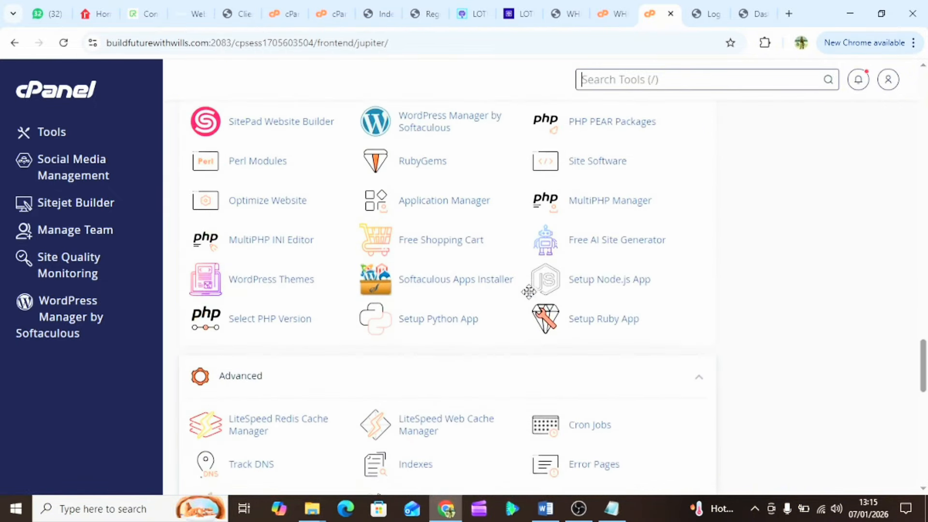
scroll(529, 293, down, 1)
scroll(530, 299, down, 10)
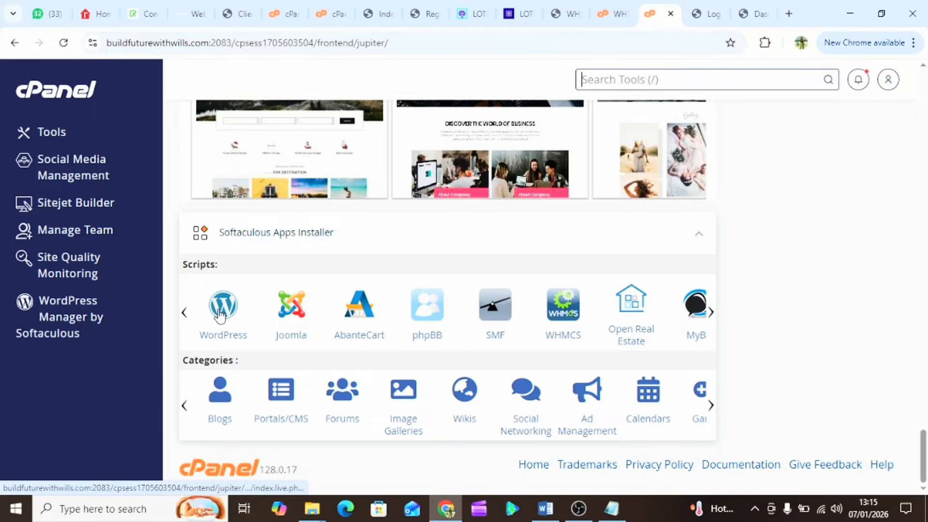
click(220, 317)
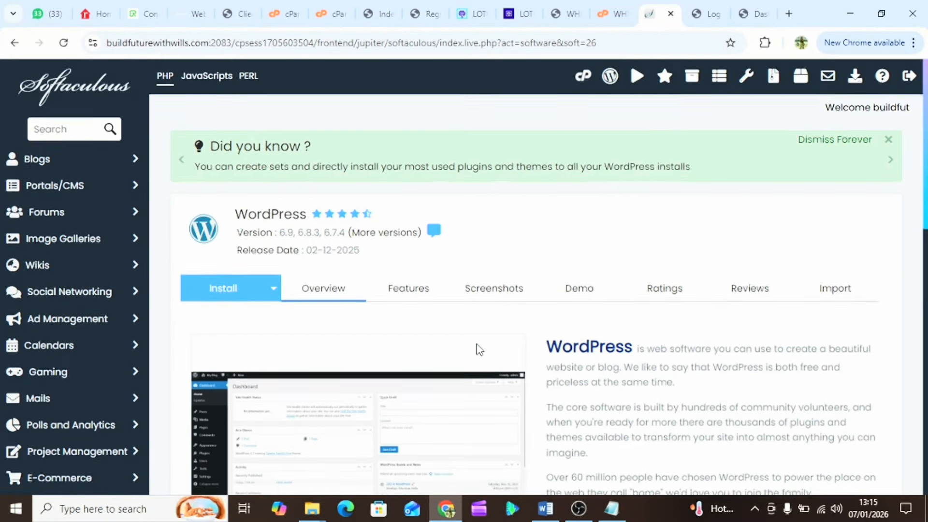
scroll(479, 349, down, 3)
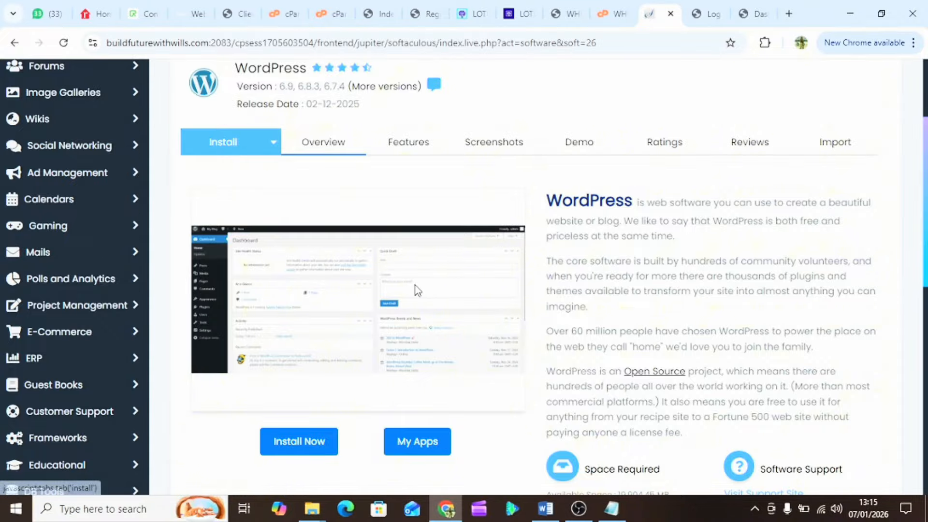
scroll(416, 291, down, 9)
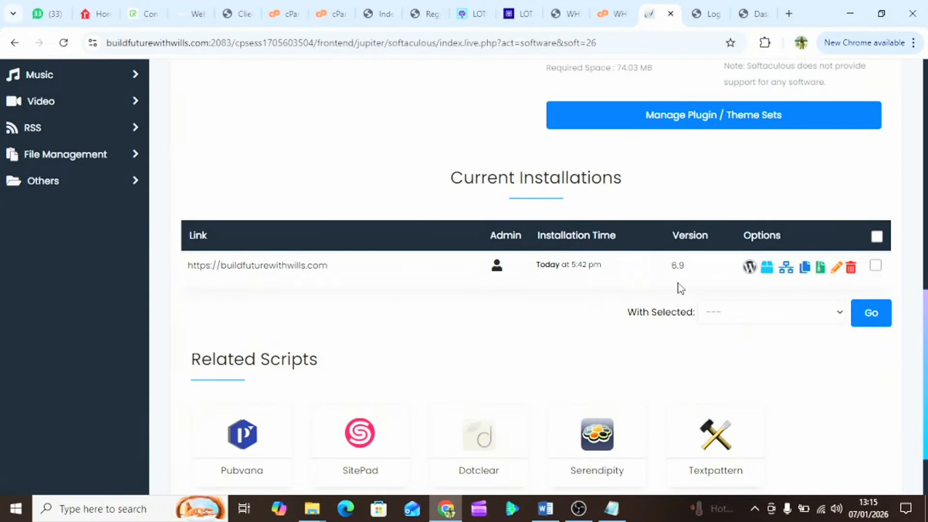
- Log in as admin to buildfuturewithwills.com and look over the Welcome to WordPress 6.9 Dashboard
click(496, 267)
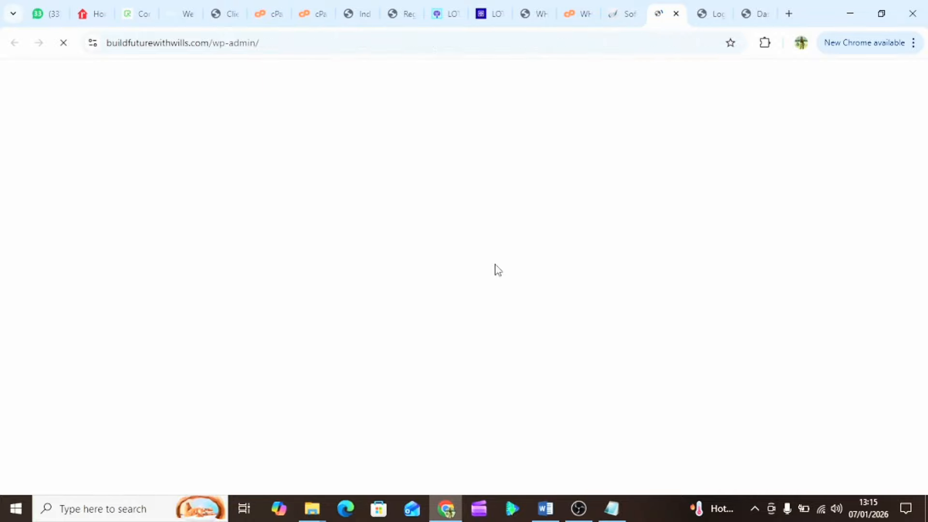
scroll(471, 341, down, 4)
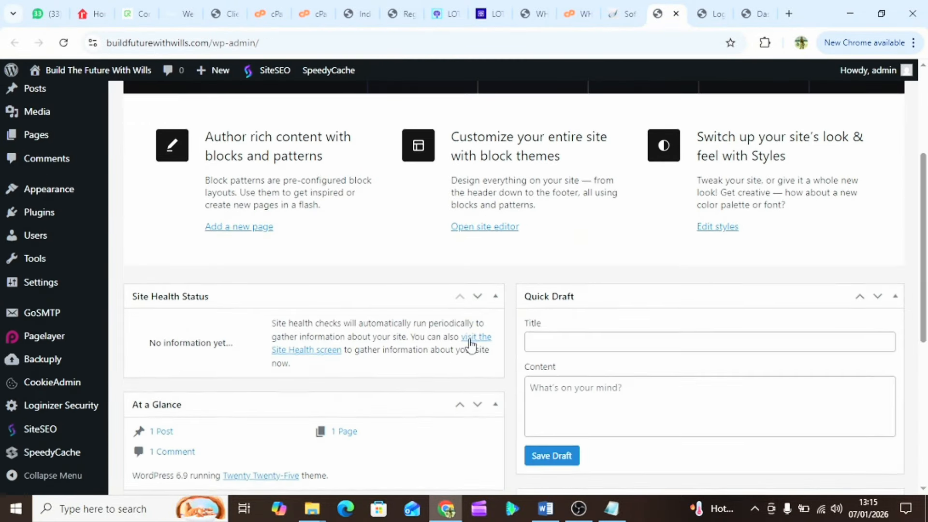
scroll(472, 347, up, 4)
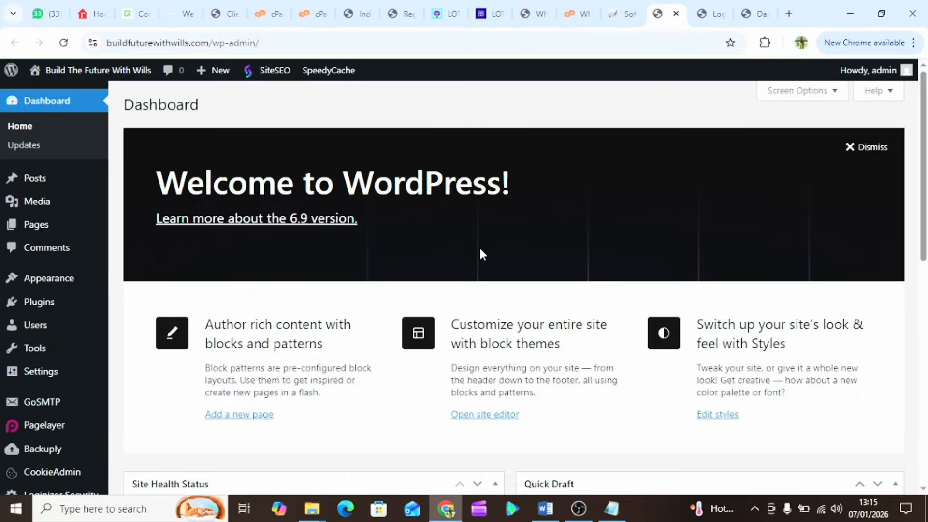
scroll(463, 287, down, 5)
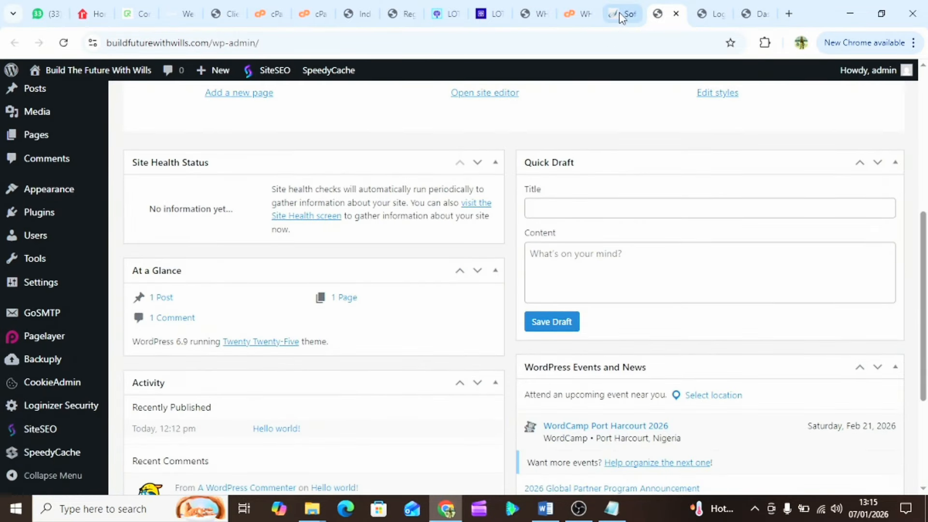
scroll(496, 336, down, 4)
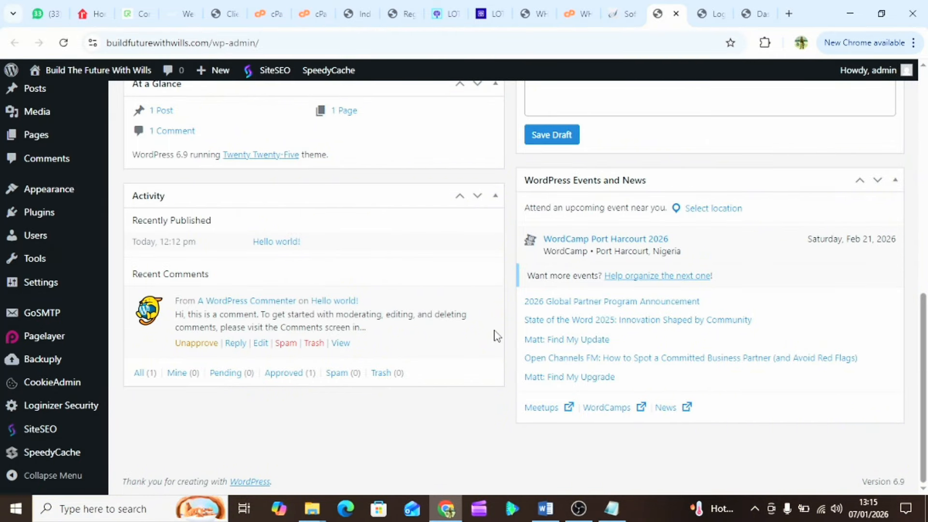
scroll(497, 335, up, 6)
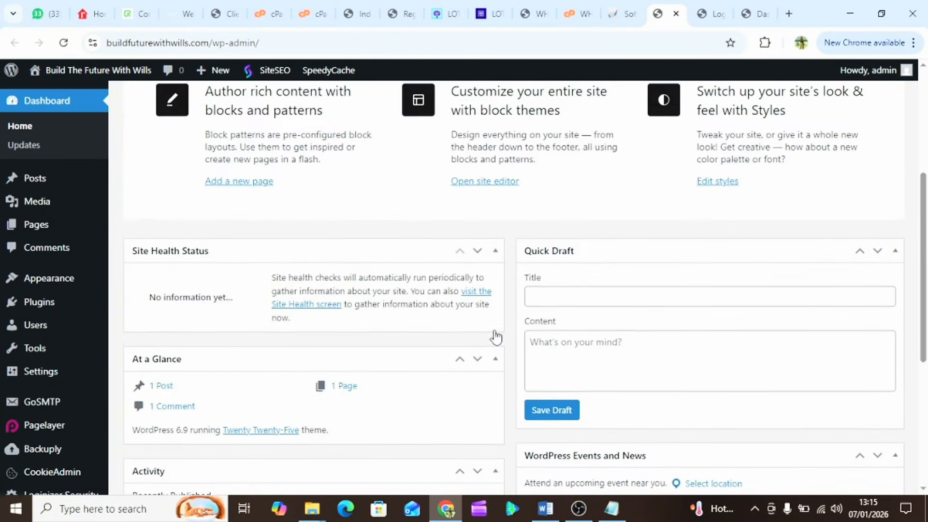
scroll(496, 336, up, 4)
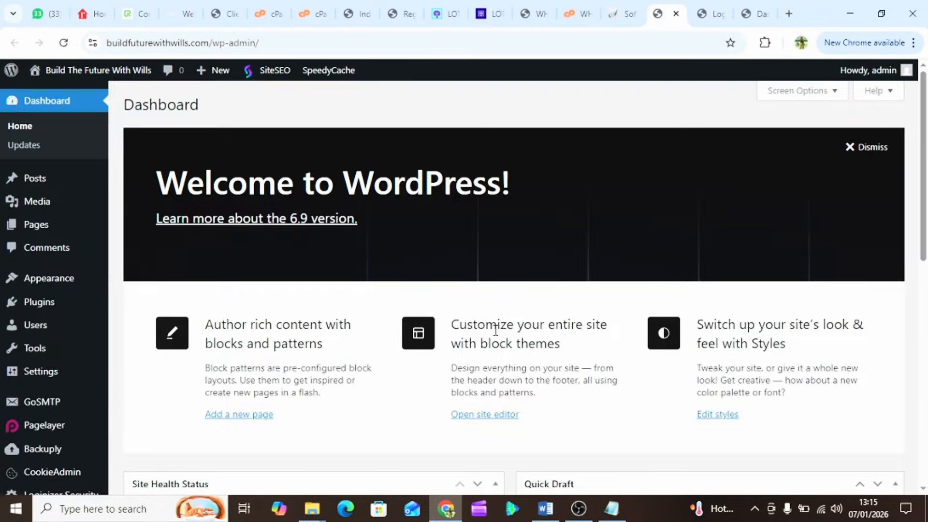
scroll(496, 331, down, 1)
scroll(496, 330, up, 1)
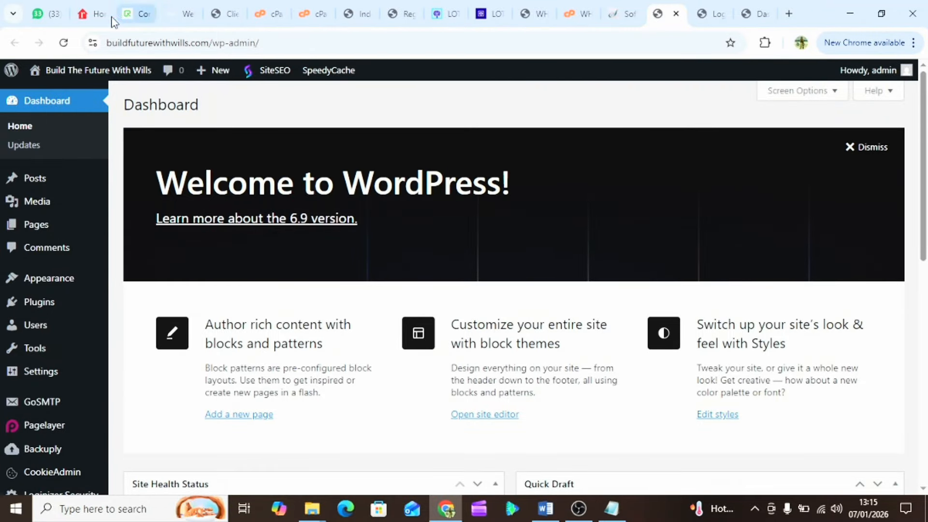
- Show the realtor.com San Francisco listings, move their tab further right, and scroll through them
click(85, 17)
drag(85, 18, 700, 32)
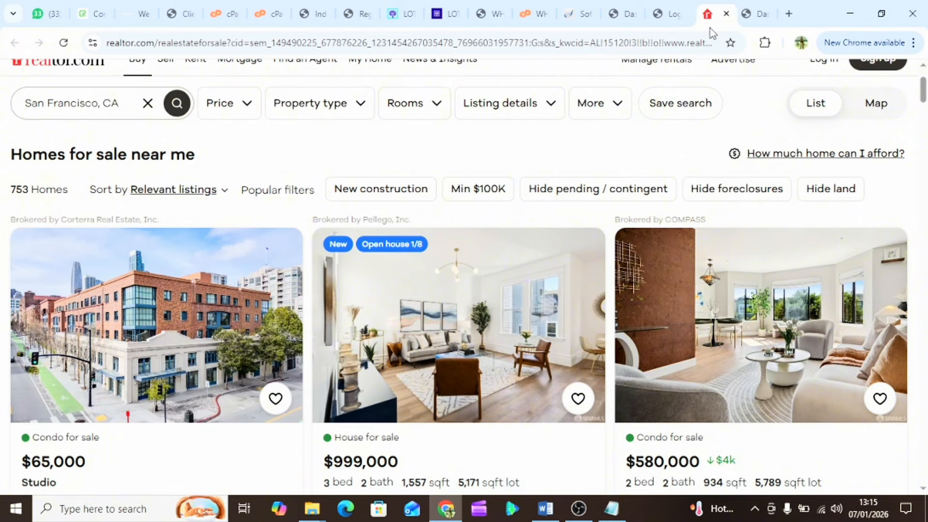
scroll(487, 331, down, 4)
scroll(487, 330, up, 3)
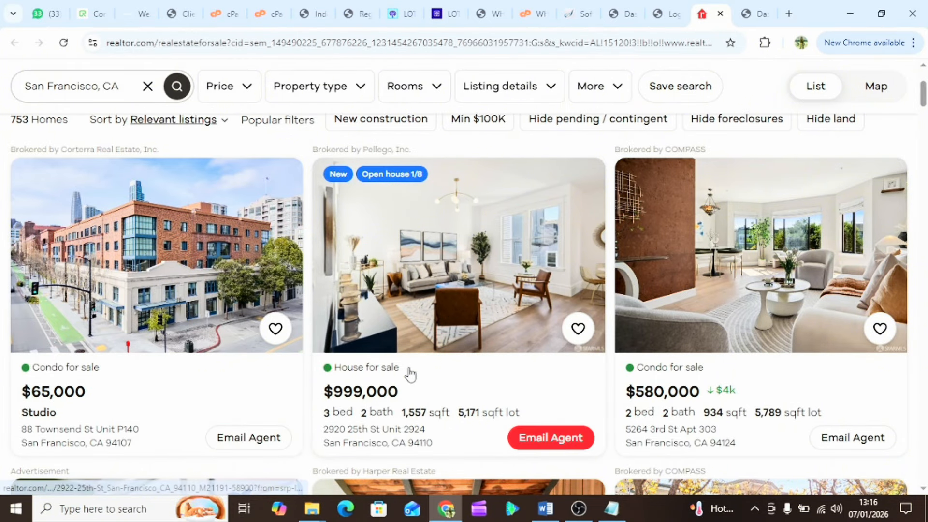
scroll(410, 374, down, 2)
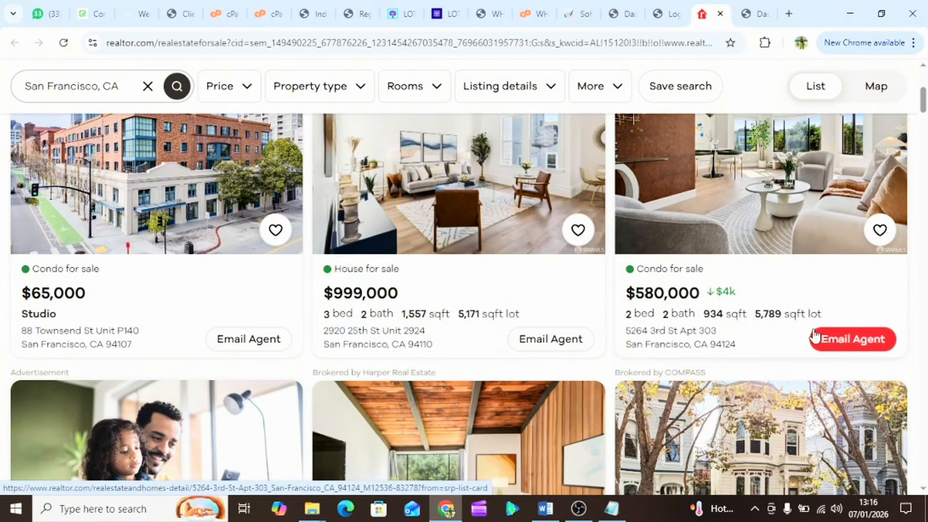
scroll(317, 263, down, 3)
scroll(317, 263, down, 3)
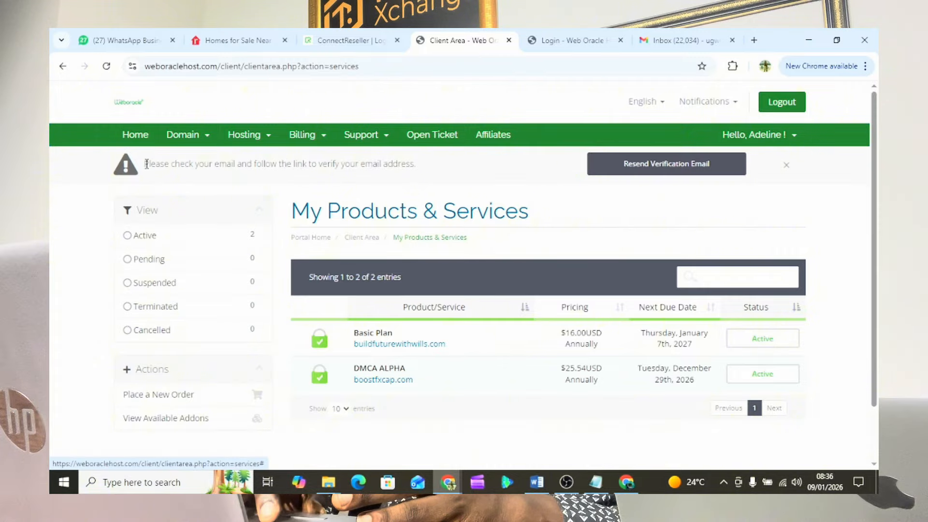
- From the client area home page, log in to cPanel for the buildfuturewithwills.com Basic Plan
click(136, 139)
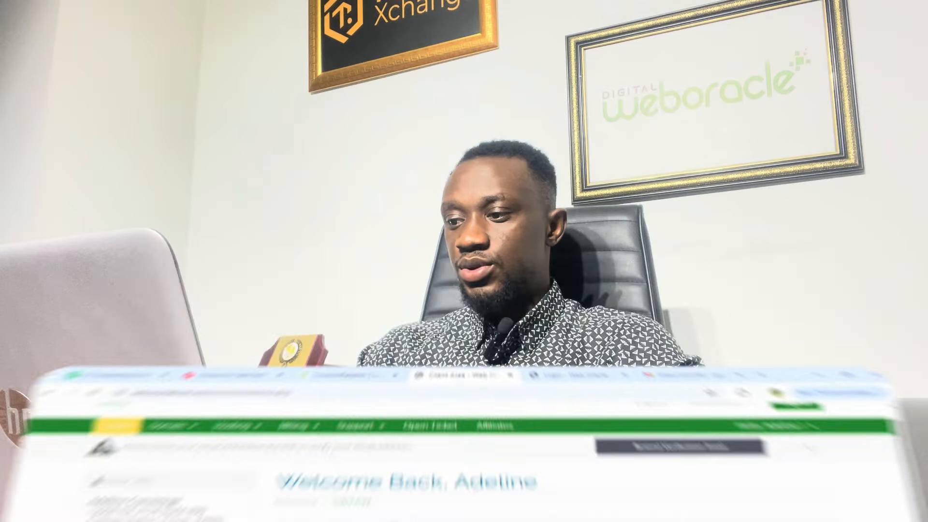
scroll(451, 355, down, 2)
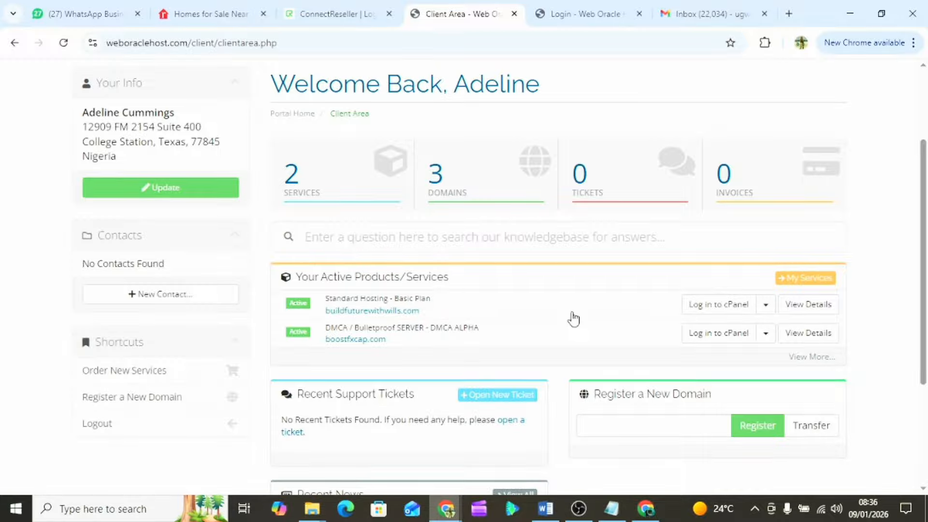
click(721, 310)
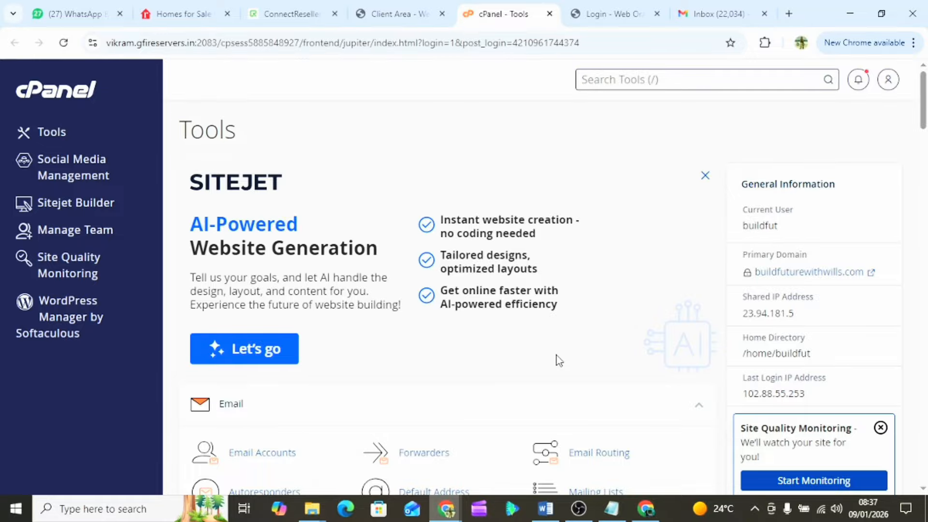
- Open WordPress under Softaculous Apps Installer and view the current 6.9 installation on buildfuturewithwills.com
scroll(498, 373, down, 8)
scroll(500, 373, down, 20)
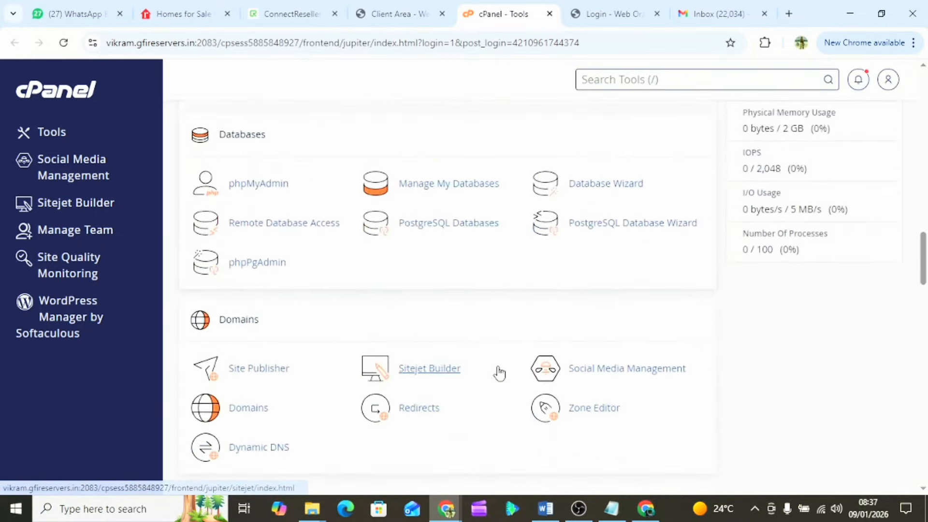
scroll(500, 372, down, 15)
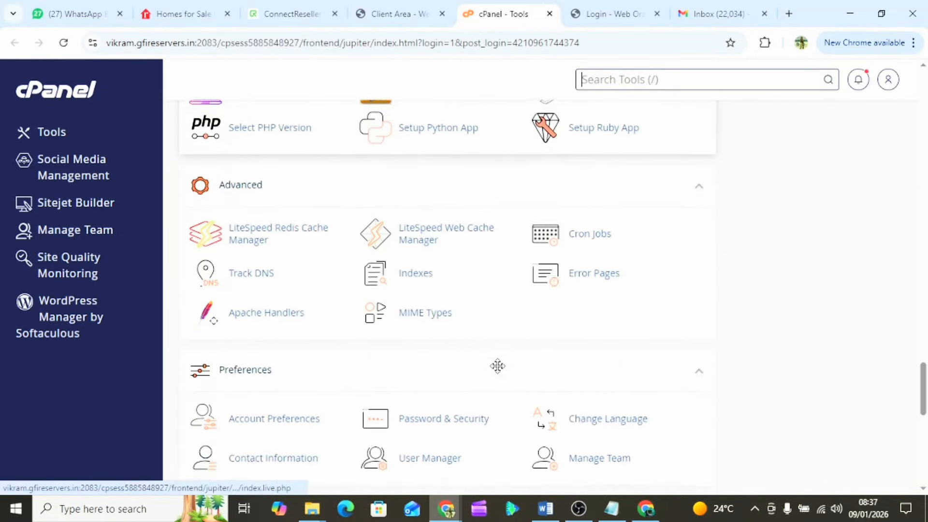
scroll(499, 372, up, 2)
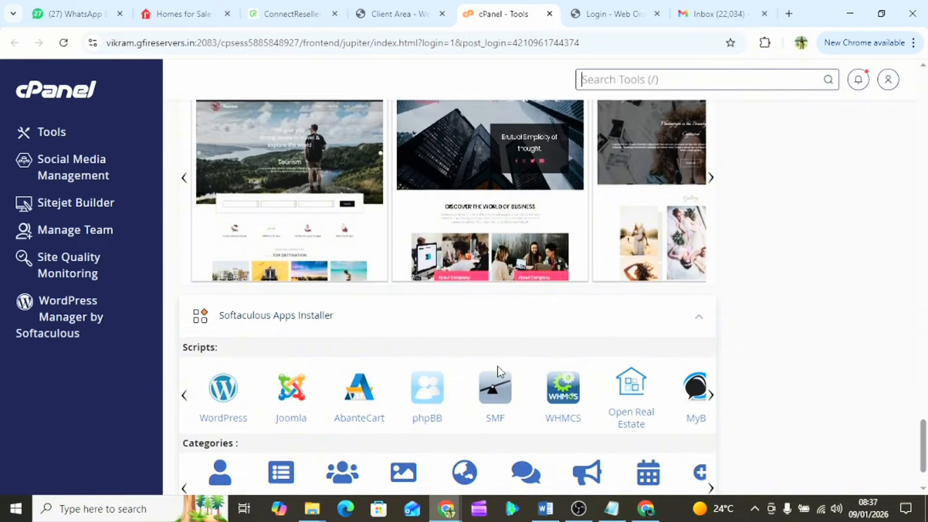
click(222, 377)
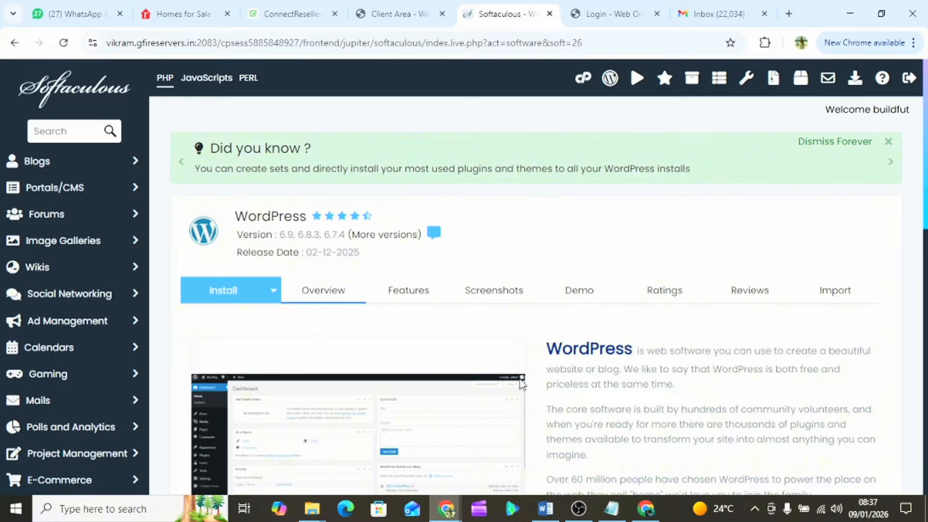
scroll(520, 385, down, 15)
scroll(521, 384, up, 3)
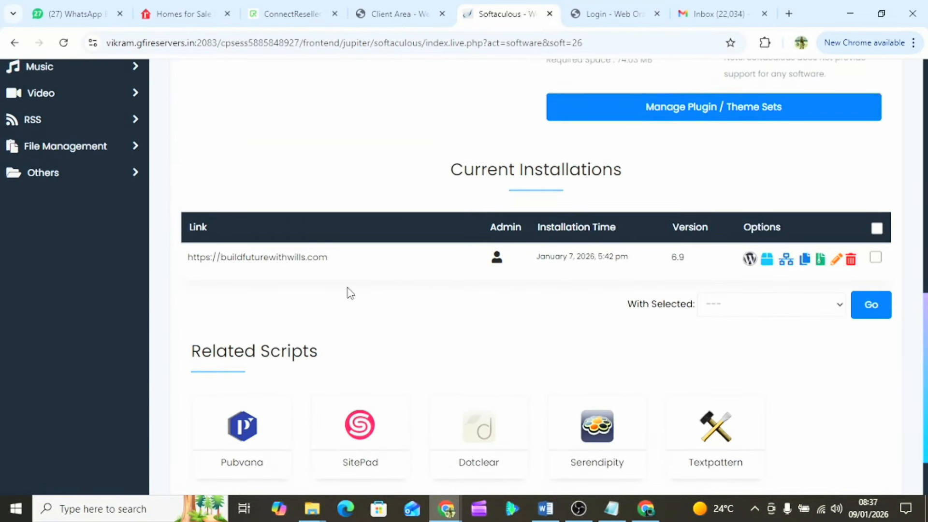
- Sign in to the WordPress admin and copy the site's domain from the address bar
click(497, 261)
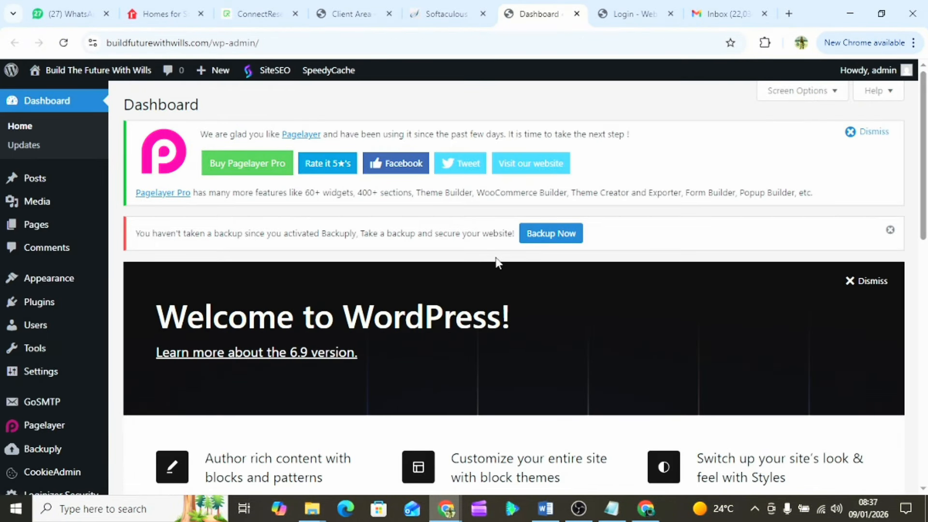
scroll(401, 348, down, 5)
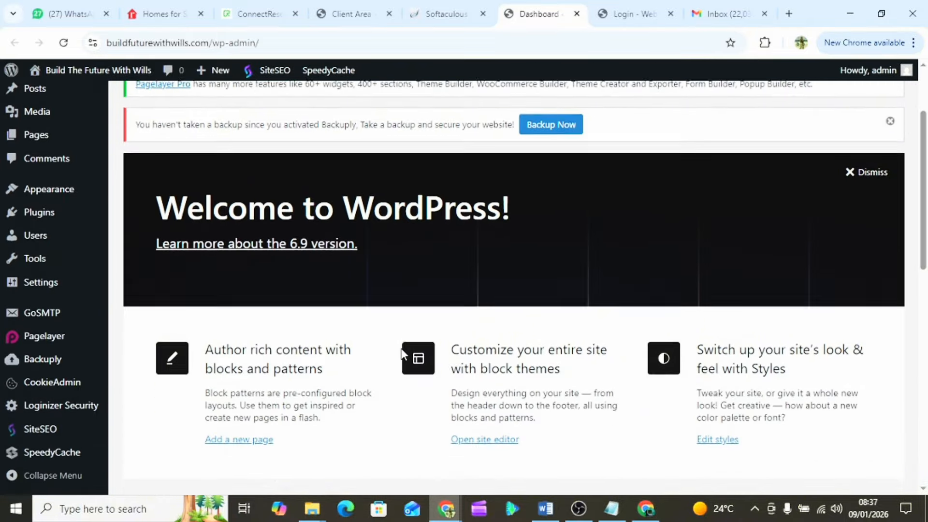
scroll(401, 349, down, 8)
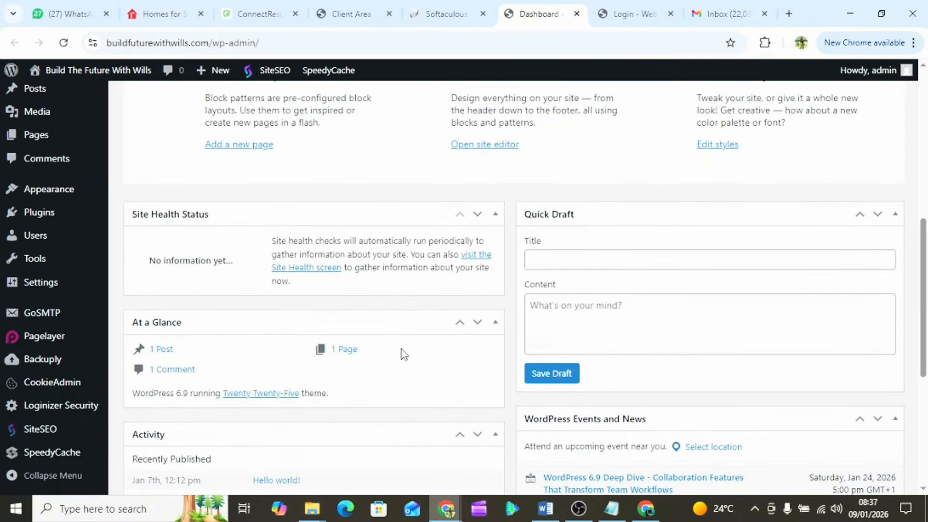
scroll(404, 354, up, 9)
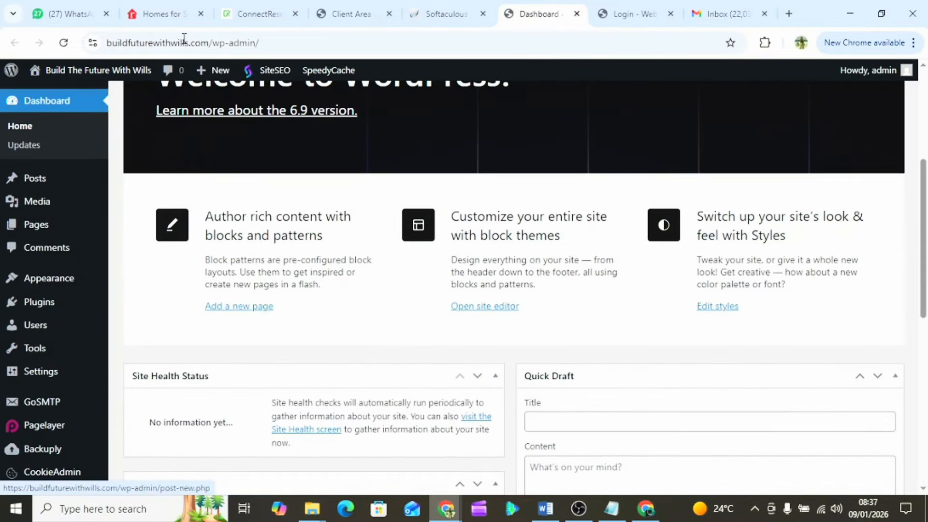
drag(210, 43, 83, 34)
key(ctrl+c)
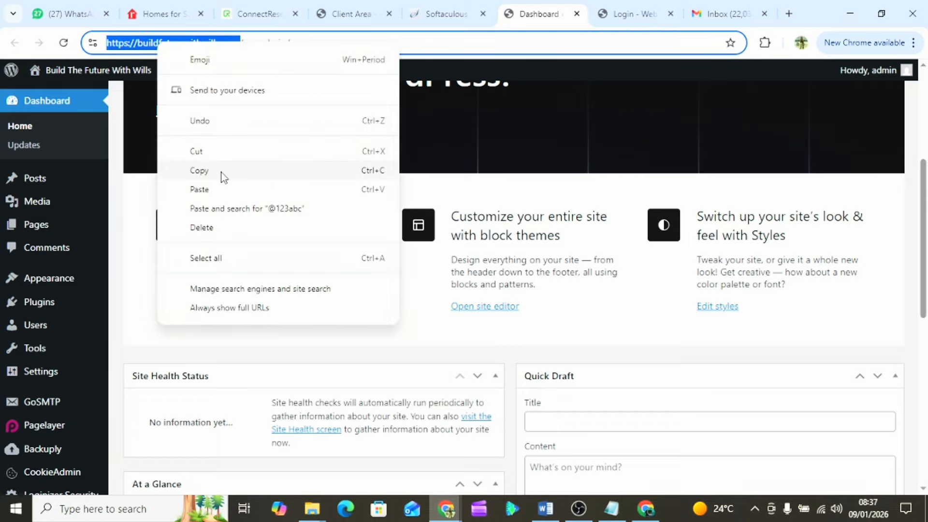
click(224, 178)
- Open a new tab beside the dashboard and load the copied buildfuturewithwills.com address
click(788, 16)
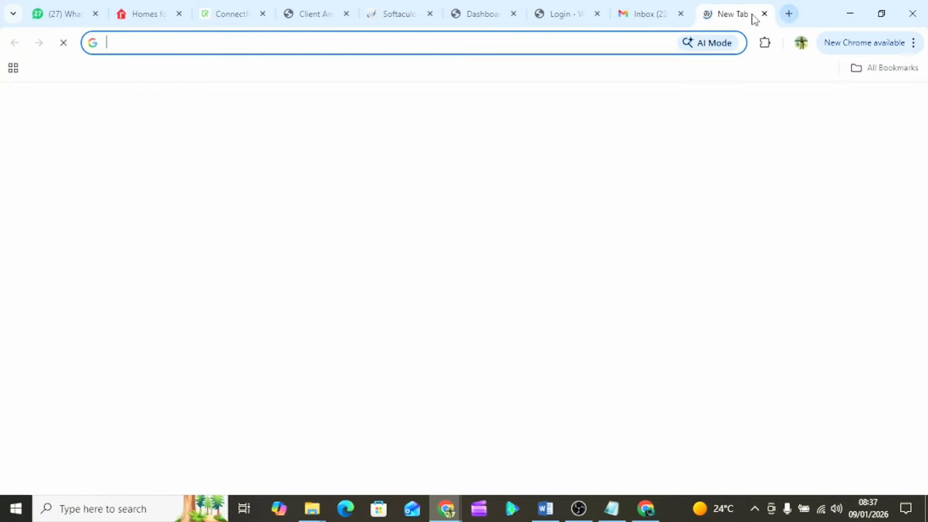
drag(698, 18, 575, 13)
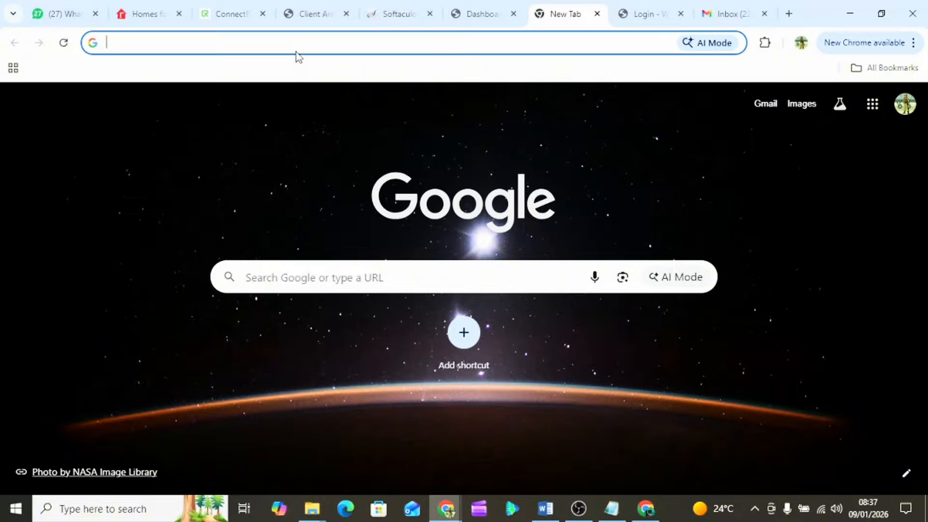
key(ctrl+v)
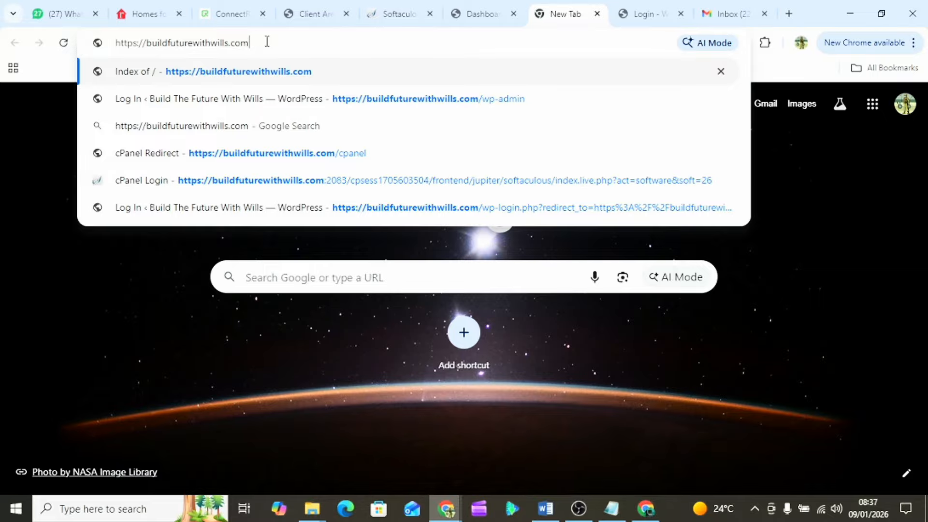
key(Return)
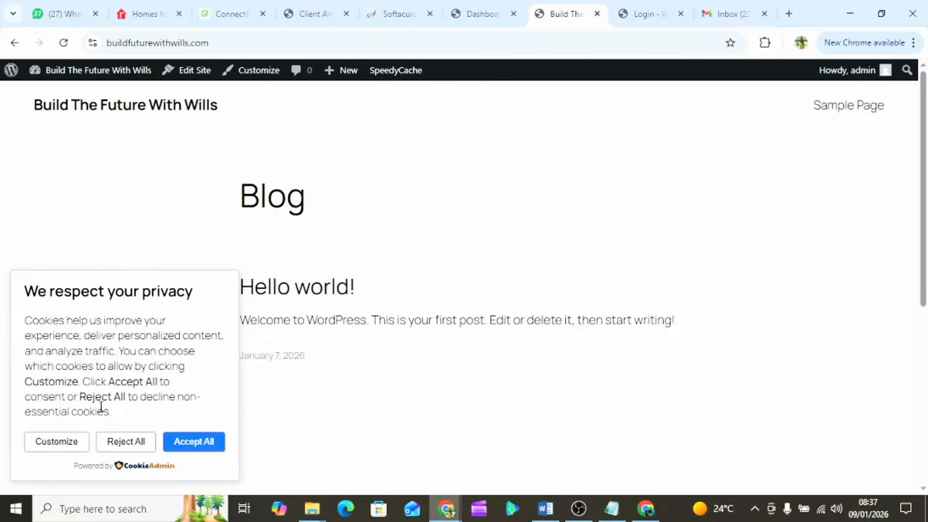
scroll(408, 312, down, 2)
scroll(408, 311, up, 2)
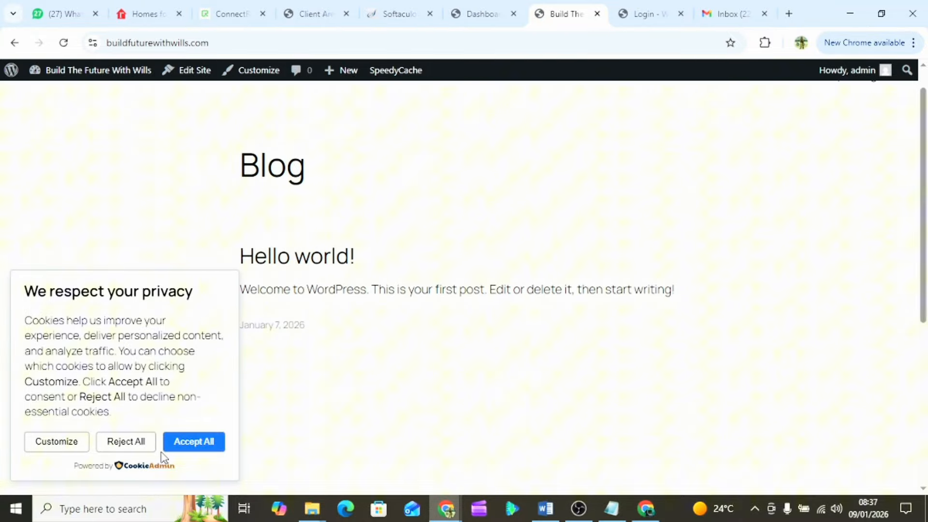
- Accept All on the cookie banner and scroll the Blog page with the Hello world! post
click(201, 441)
scroll(502, 315, down, 3)
scroll(501, 315, up, 3)
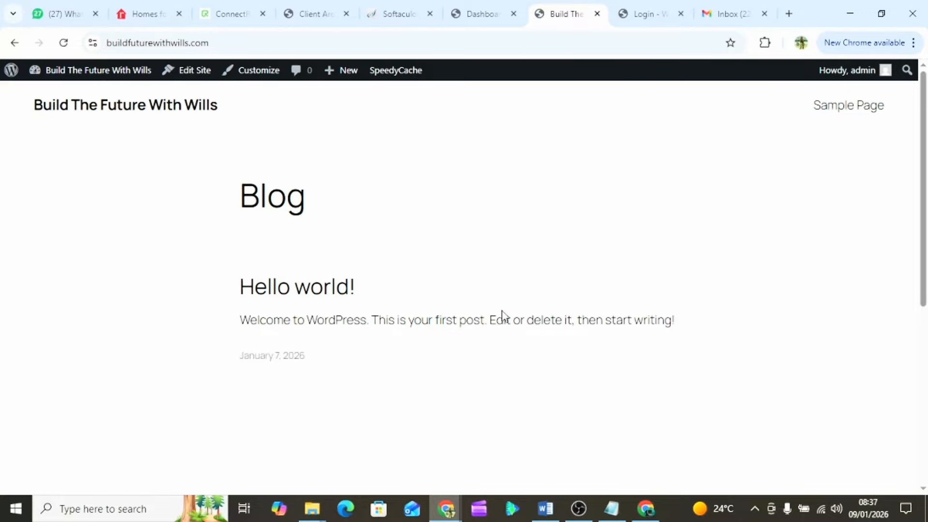
scroll(502, 315, down, 3)
scroll(502, 315, up, 3)
scroll(501, 315, down, 3)
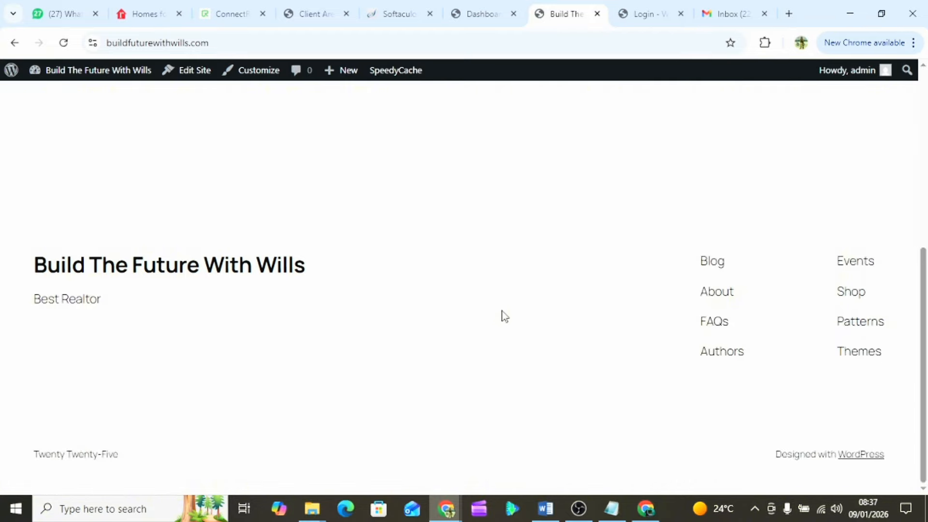
scroll(505, 317, up, 3)
scroll(504, 316, down, 3)
scroll(504, 316, up, 3)
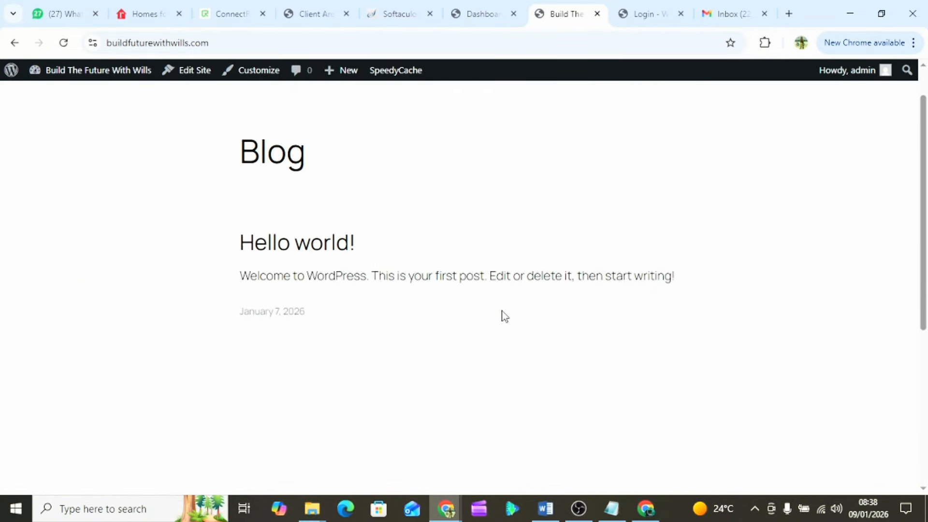
scroll(505, 317, up, 1)
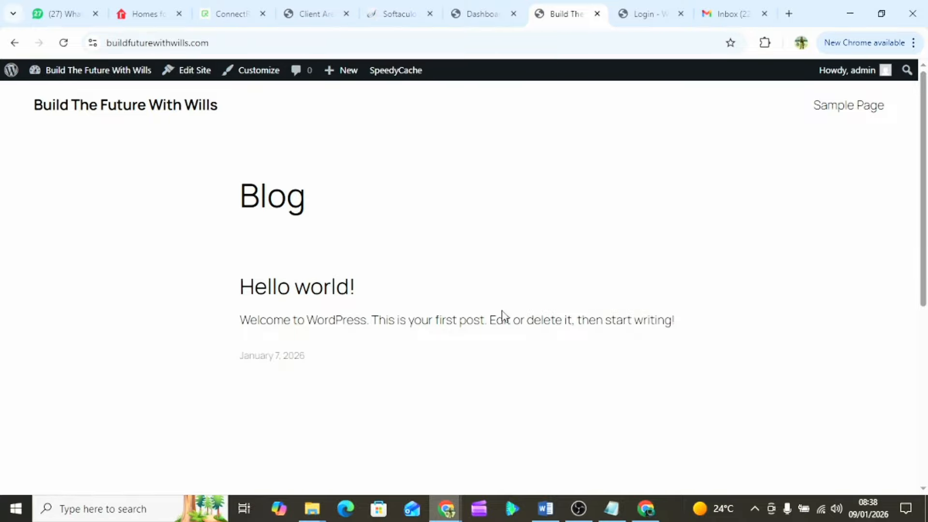
- Back on the dashboard, review its Welcome, Site Health and Quick Draft panels, briefly checking the Blog tab
click(480, 14)
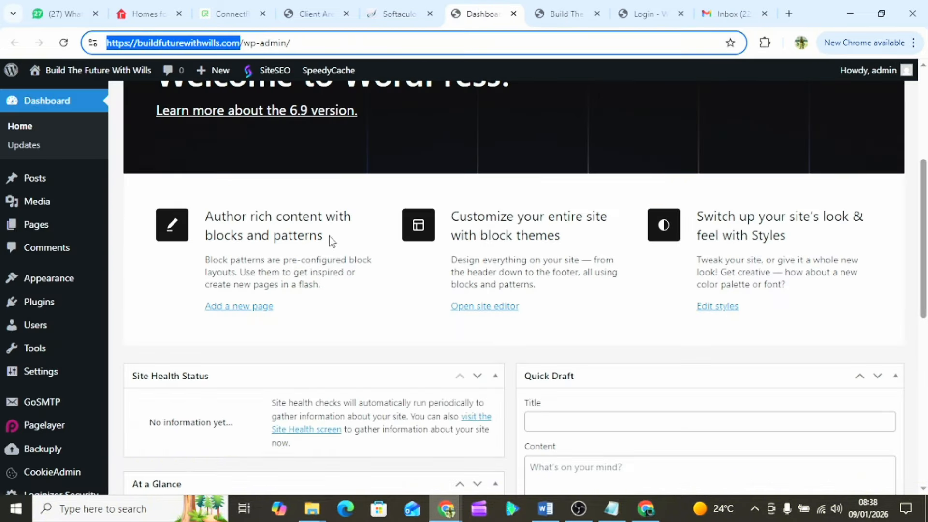
scroll(406, 209, up, 5)
click(869, 174)
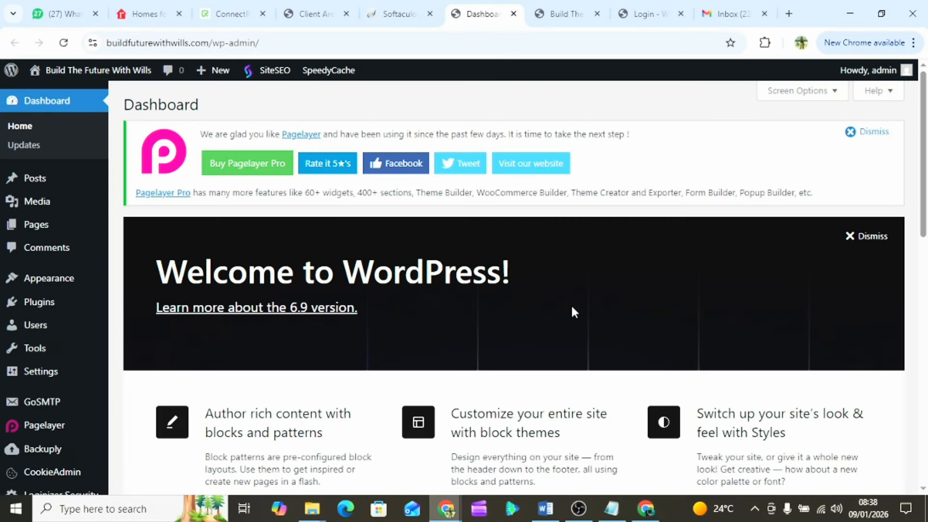
scroll(573, 312, down, 1)
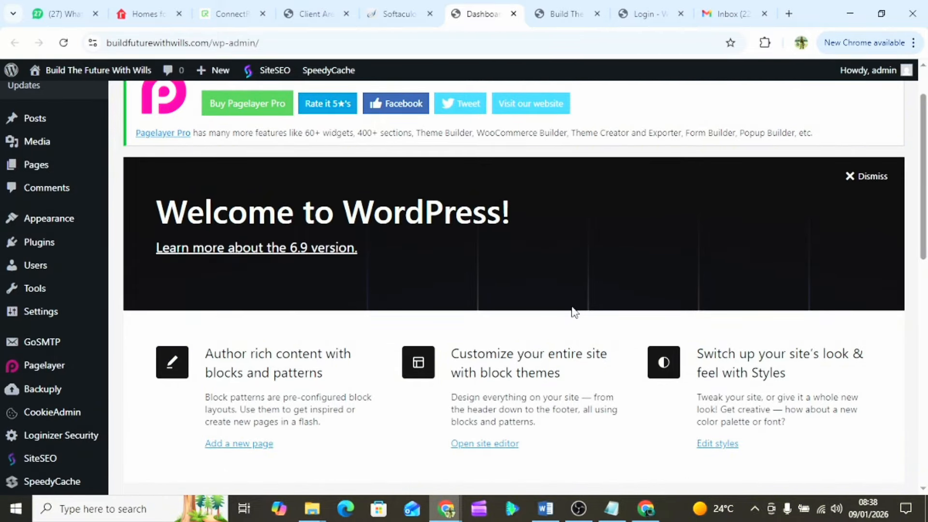
scroll(573, 312, down, 4)
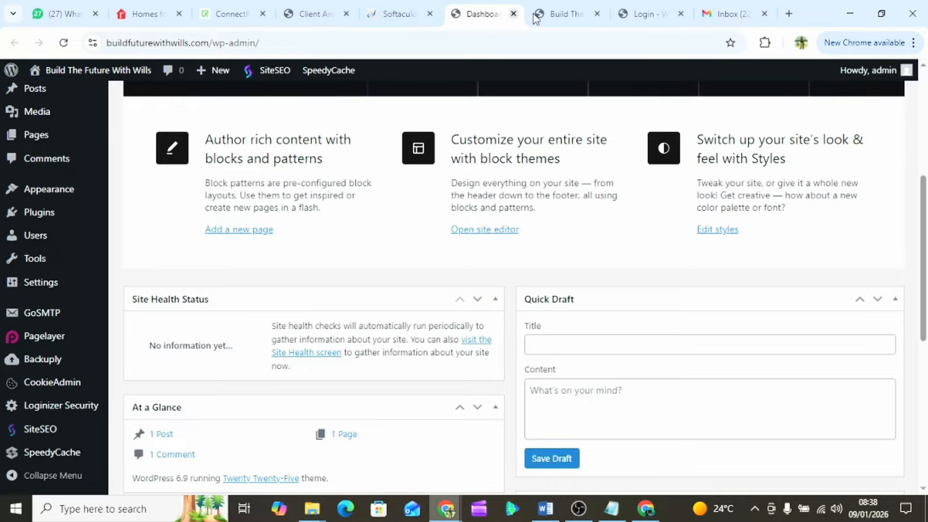
click(575, 17)
click(473, 14)
- Browse the realtor.com San Francisco, CA homes-for-sale listings (786 results) and select the address path
drag(125, 7, 466, 6)
scroll(404, 340, down, 20)
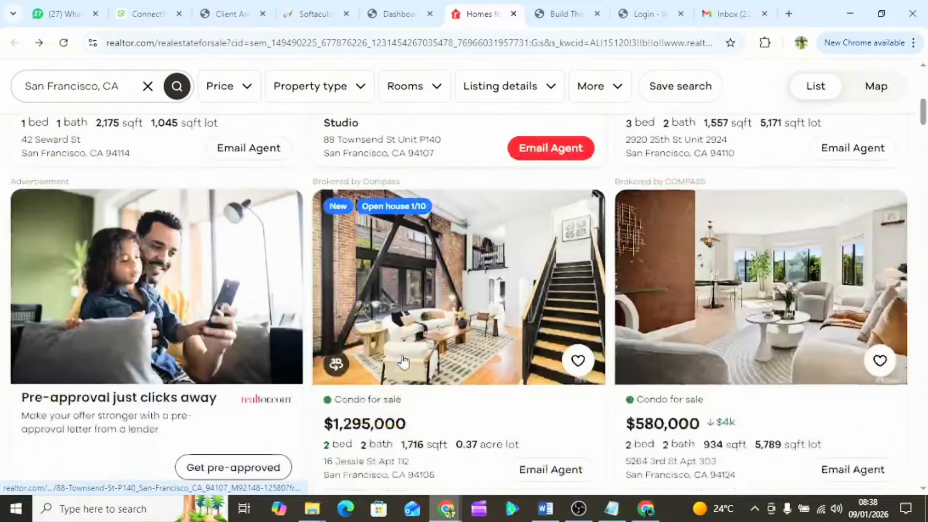
scroll(404, 360, down, 20)
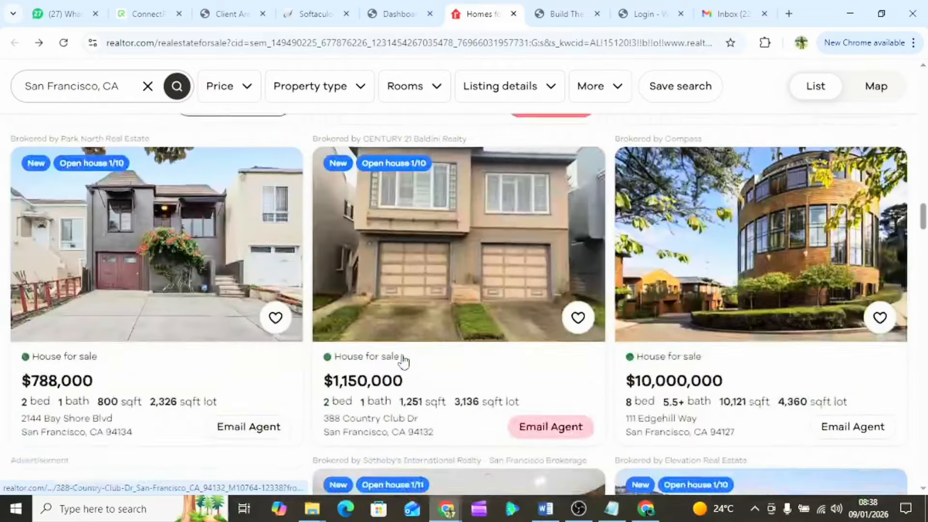
scroll(404, 360, down, 20)
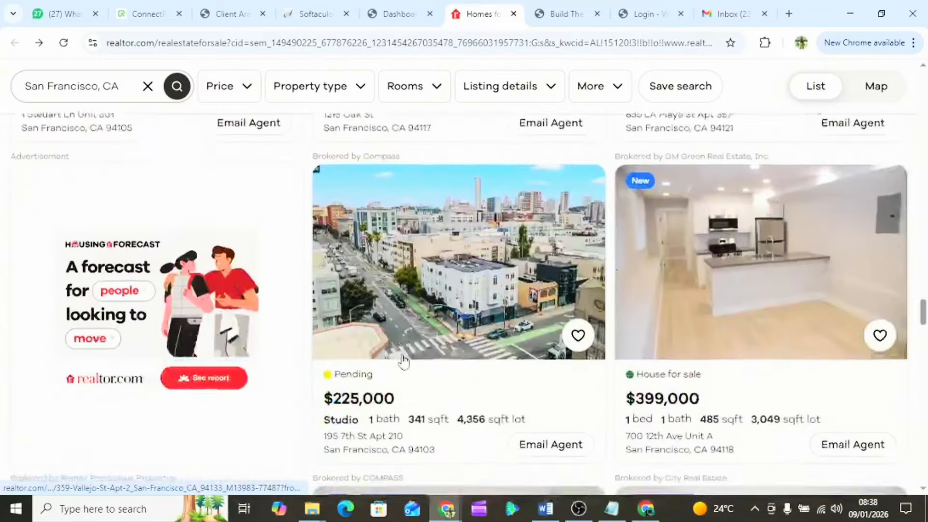
scroll(404, 360, down, 20)
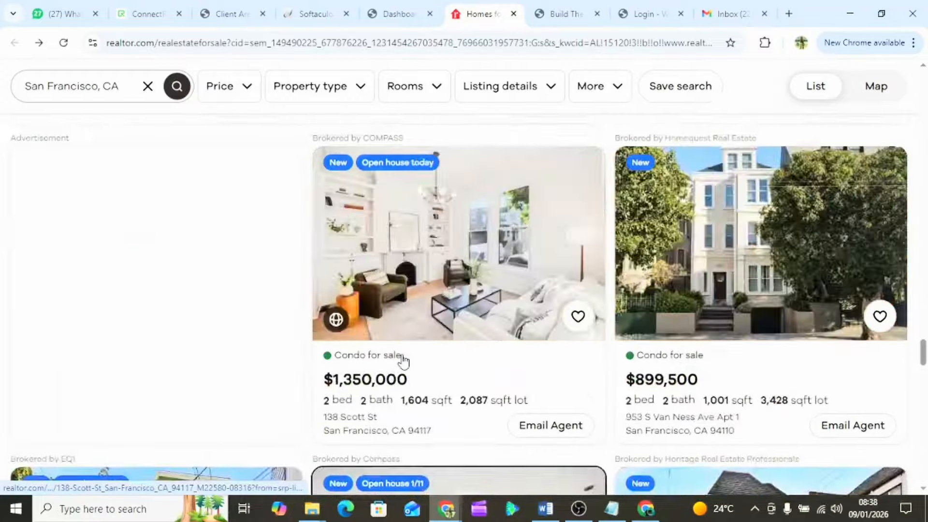
scroll(403, 360, up, 20)
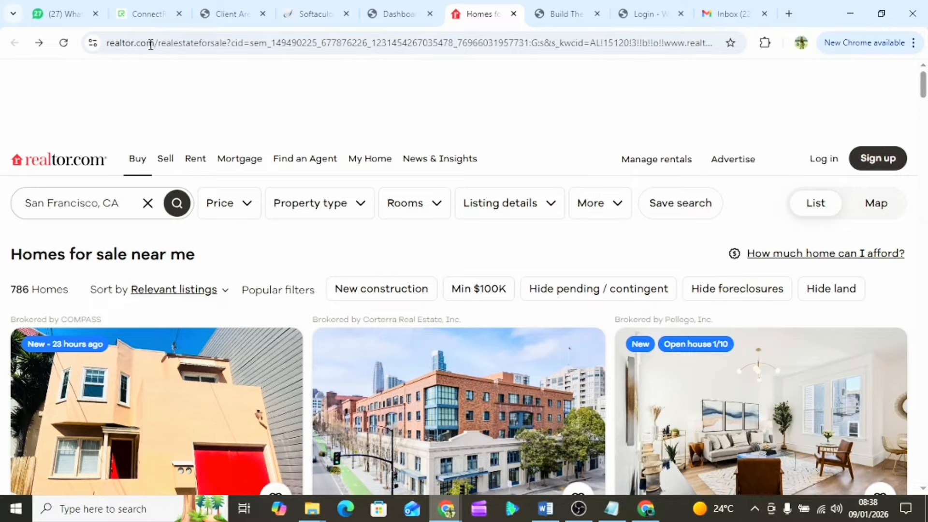
drag(153, 44, 705, 56)
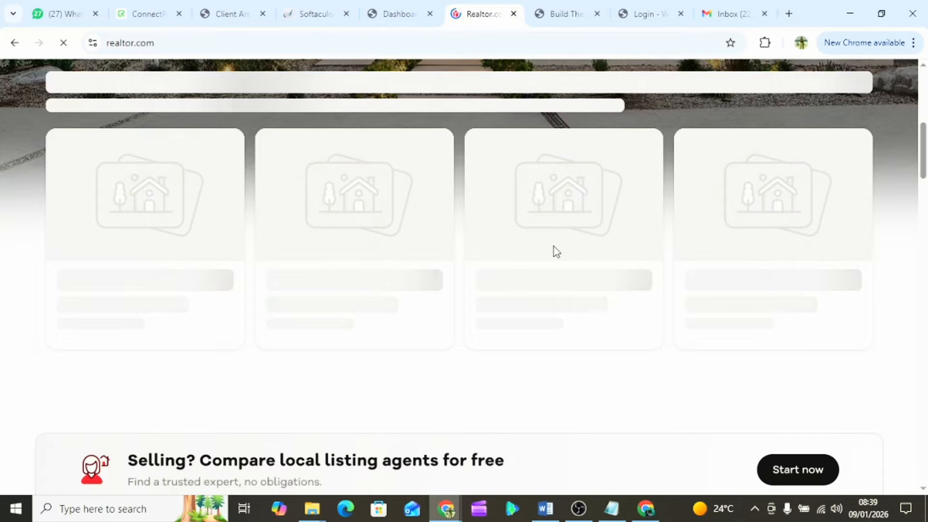
scroll(554, 251, down, 7)
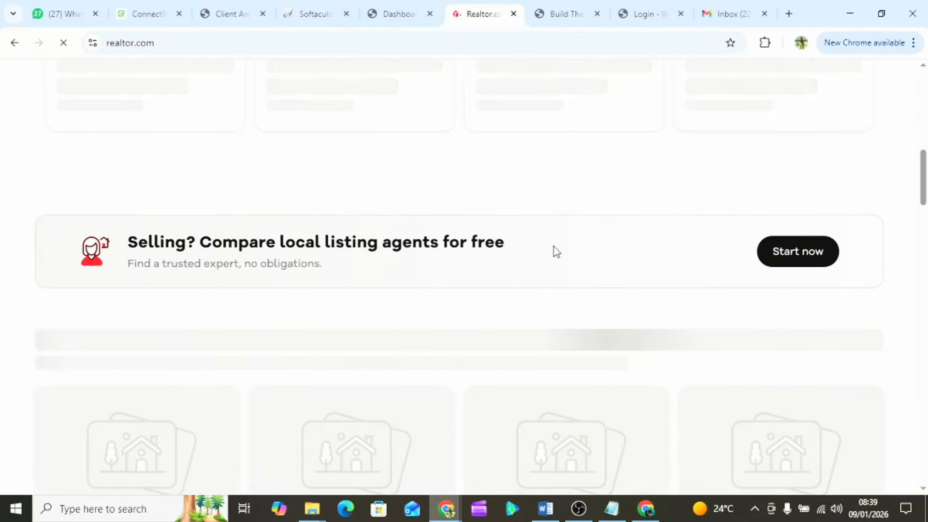
scroll(556, 251, down, 5)
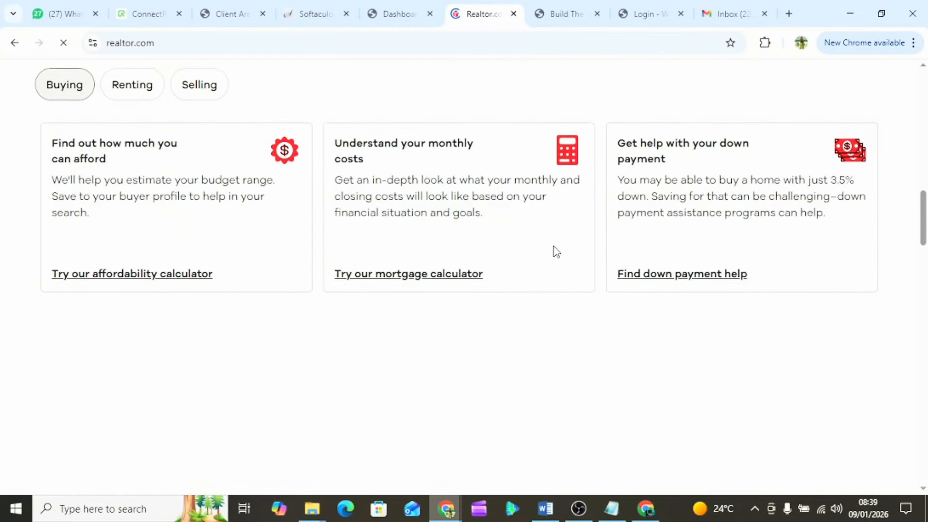
scroll(555, 252, up, 2)
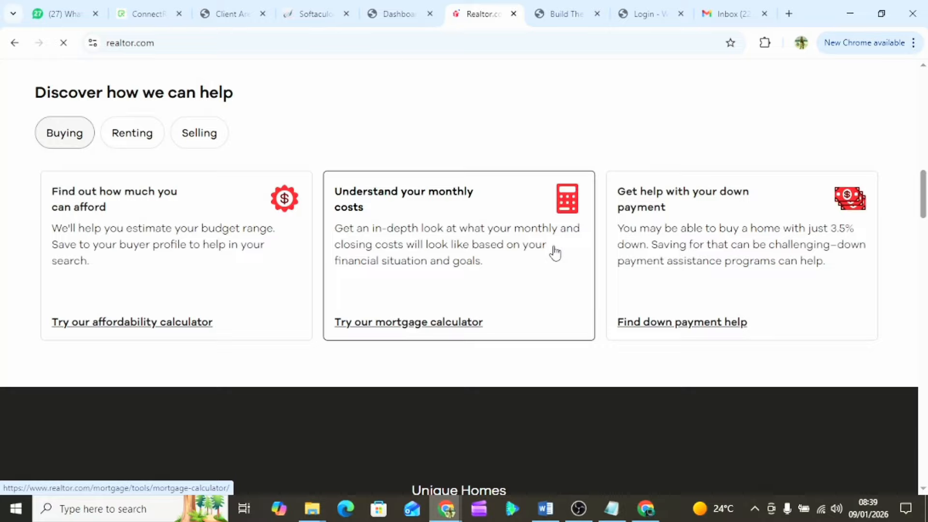
scroll(555, 252, down, 14)
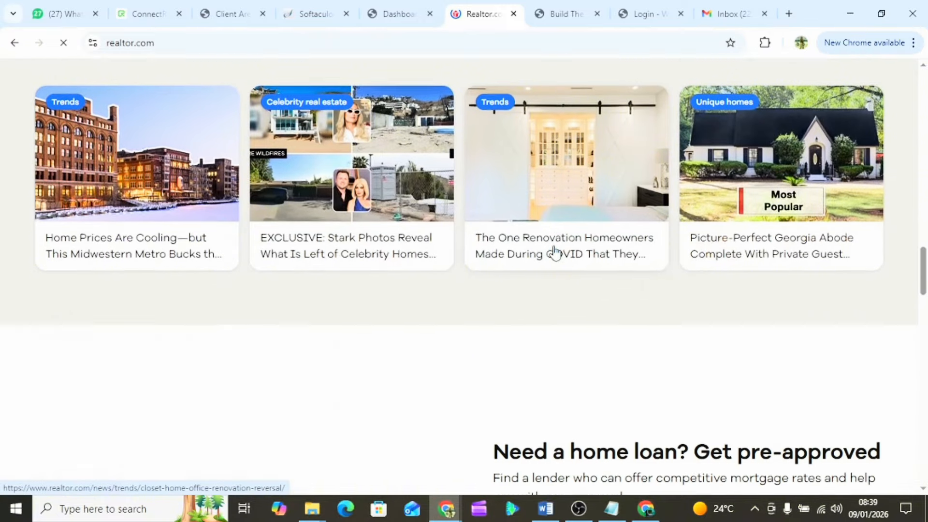
scroll(555, 251, down, 7)
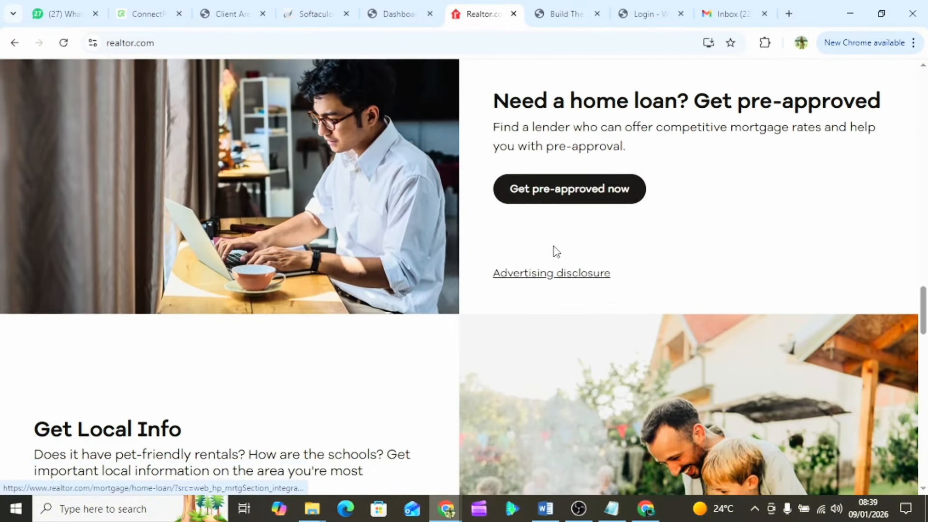
scroll(555, 252, down, 10)
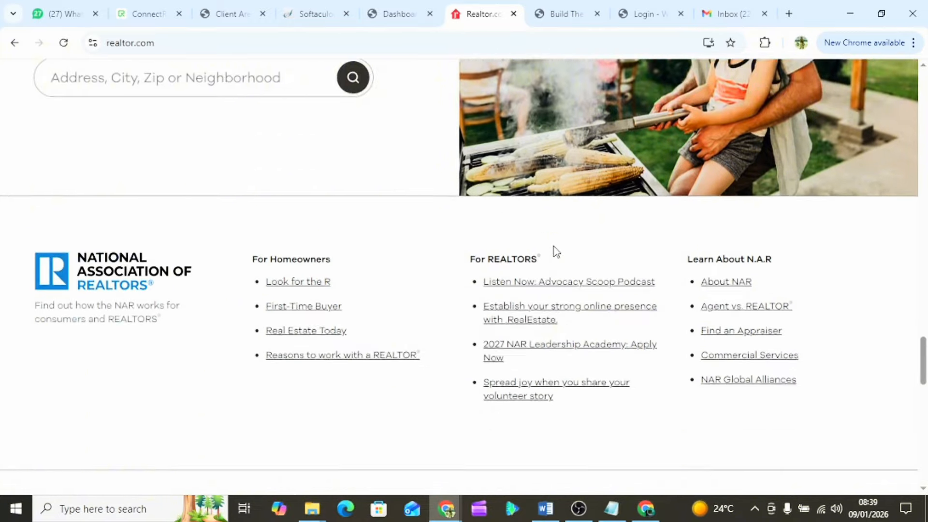
scroll(555, 252, down, 19)
scroll(556, 251, up, 9)
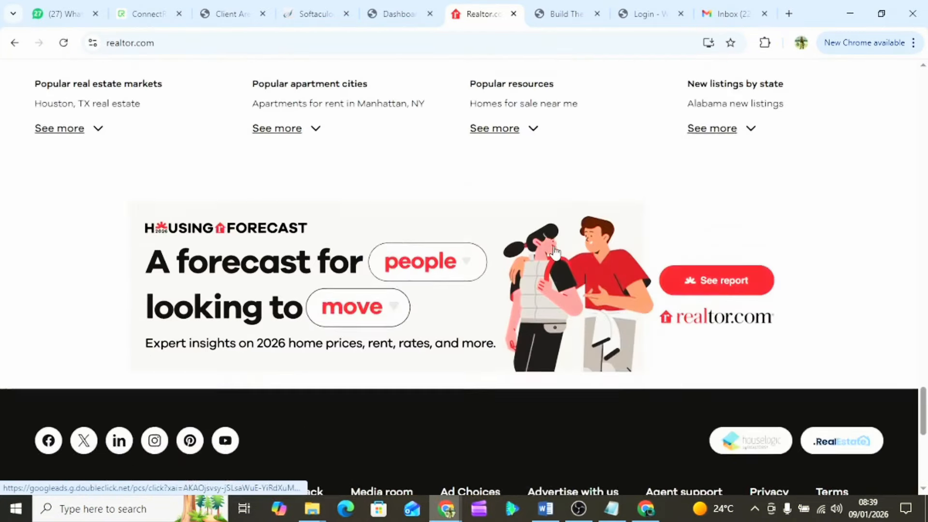
scroll(555, 251, up, 20)
scroll(555, 251, down, 1)
scroll(556, 250, up, 5)
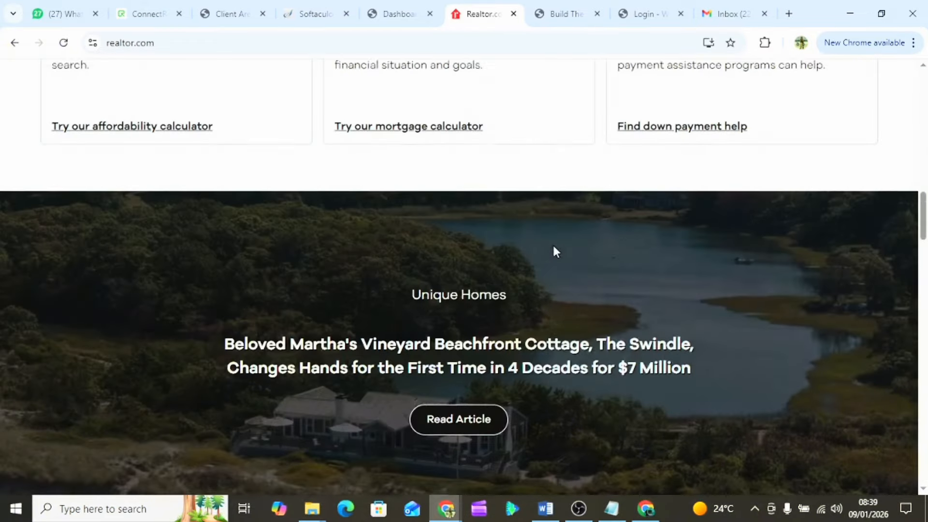
scroll(555, 252, up, 19)
scroll(555, 251, down, 3)
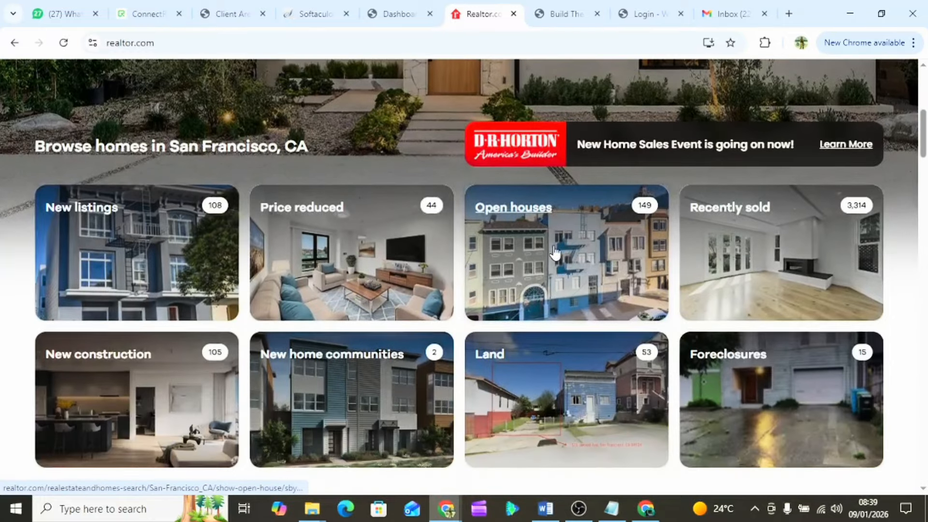
scroll(555, 251, up, 1)
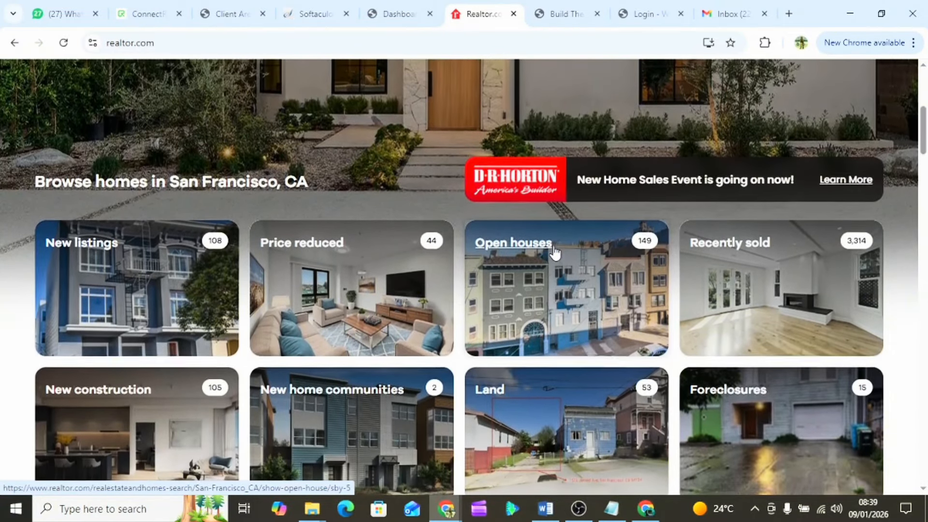
scroll(555, 249, up, 6)
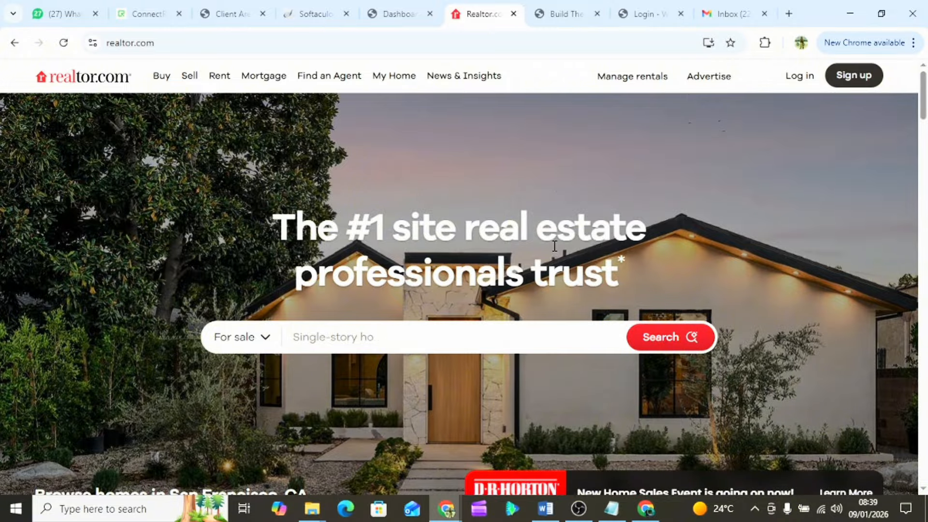
- Open Appearance > Themes from the dashboard and review the three installed themes, Twenty Twenty-Five active
click(391, 13)
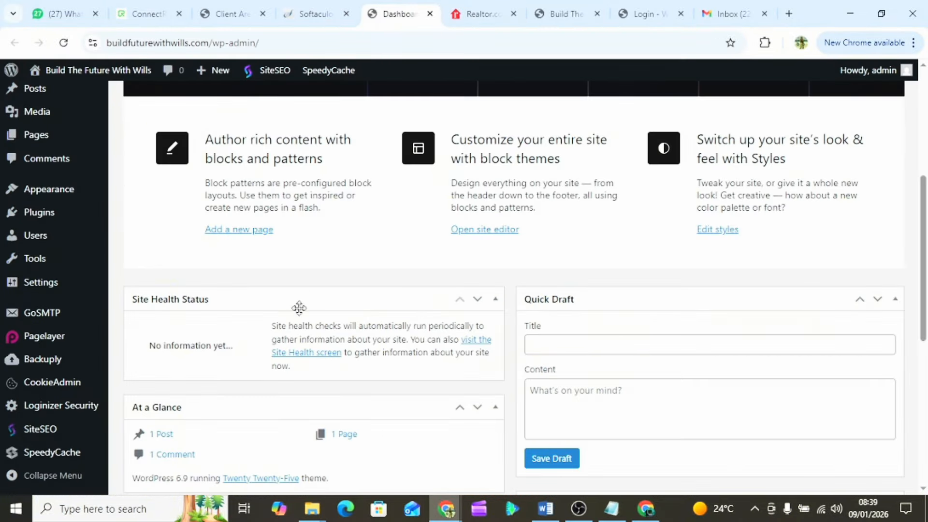
scroll(62, 213, up, 3)
mouse_move(38, 284)
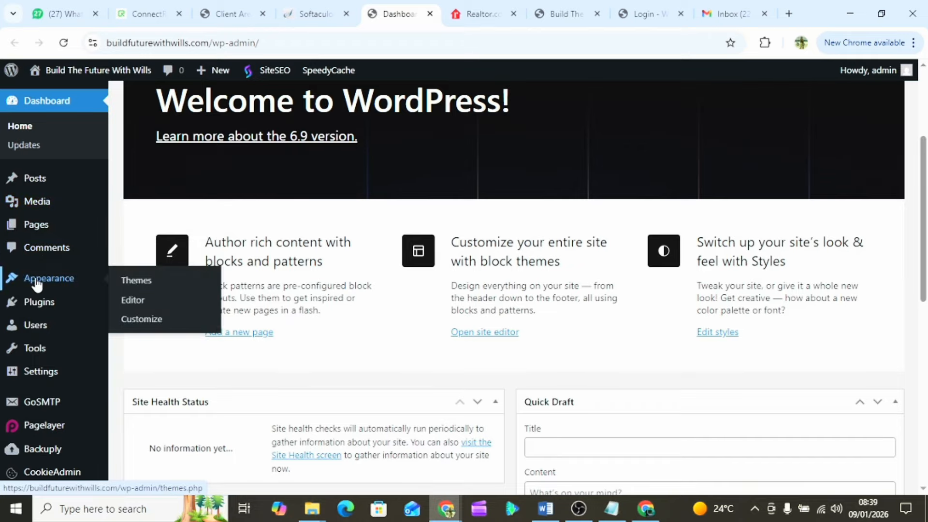
click(137, 281)
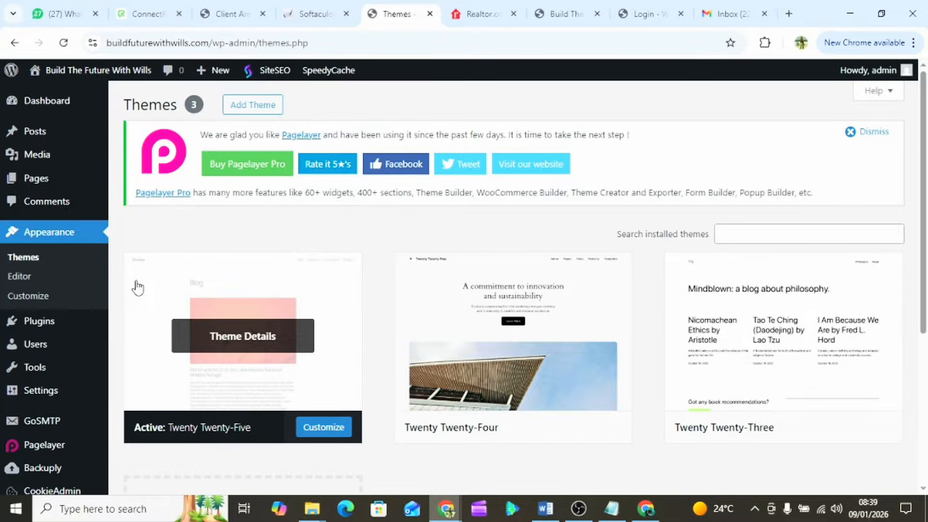
scroll(429, 317, down, 3)
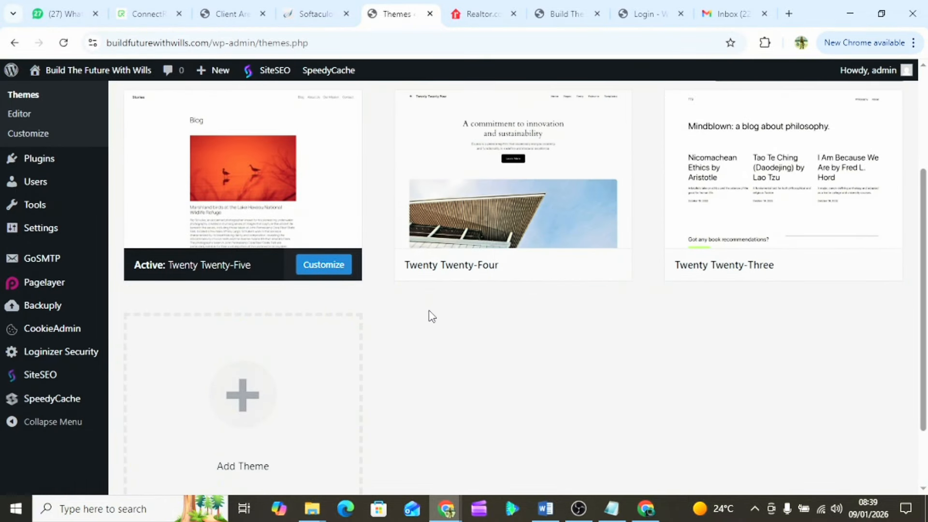
scroll(429, 317, up, 1)
scroll(429, 317, up, 2)
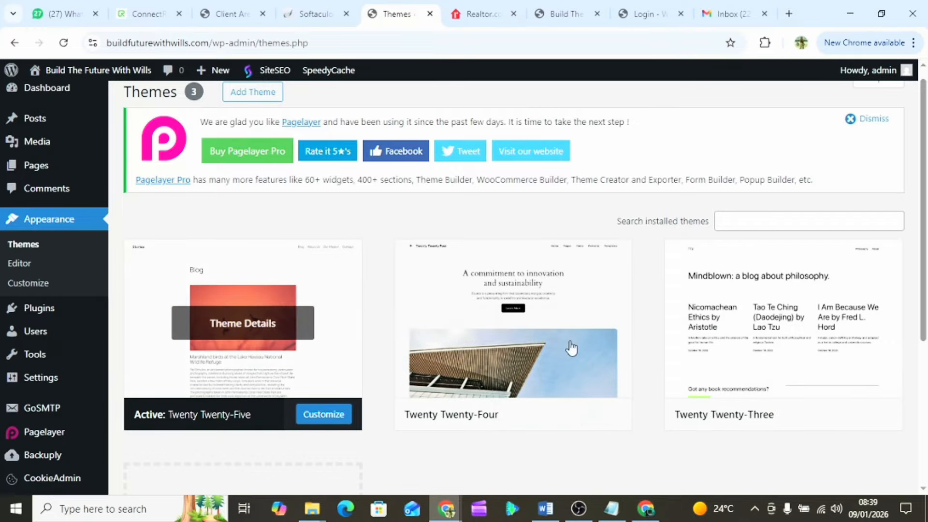
scroll(475, 315, up, 1)
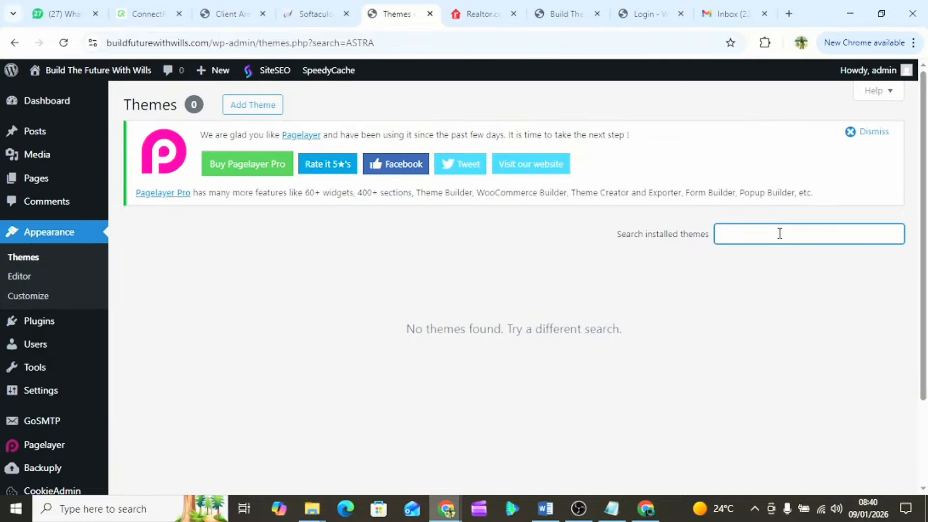
scroll(440, 269, down, 3)
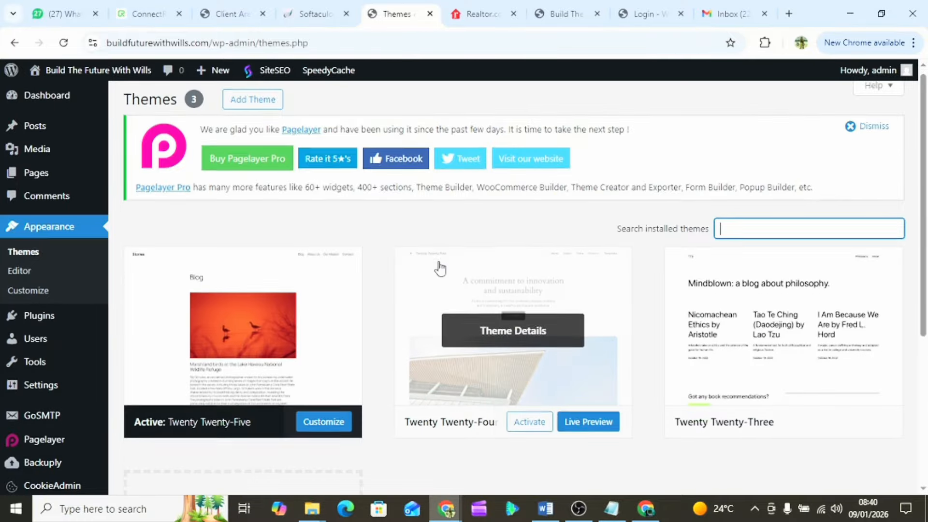
scroll(440, 268, up, 3)
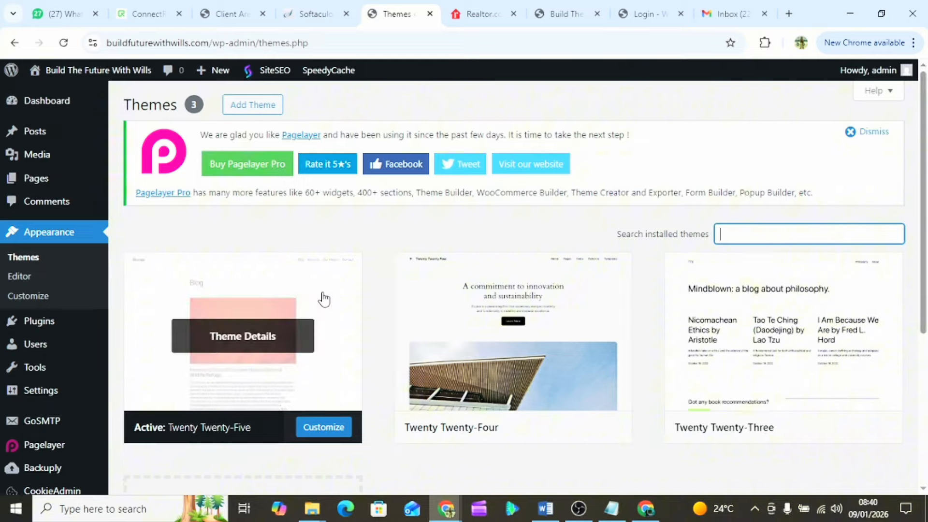
scroll(321, 296, down, 5)
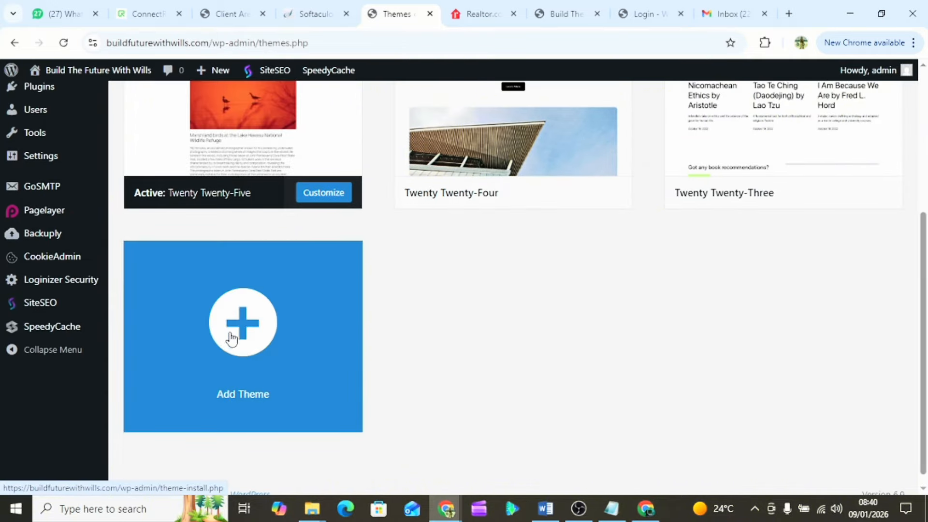
scroll(434, 330, up, 5)
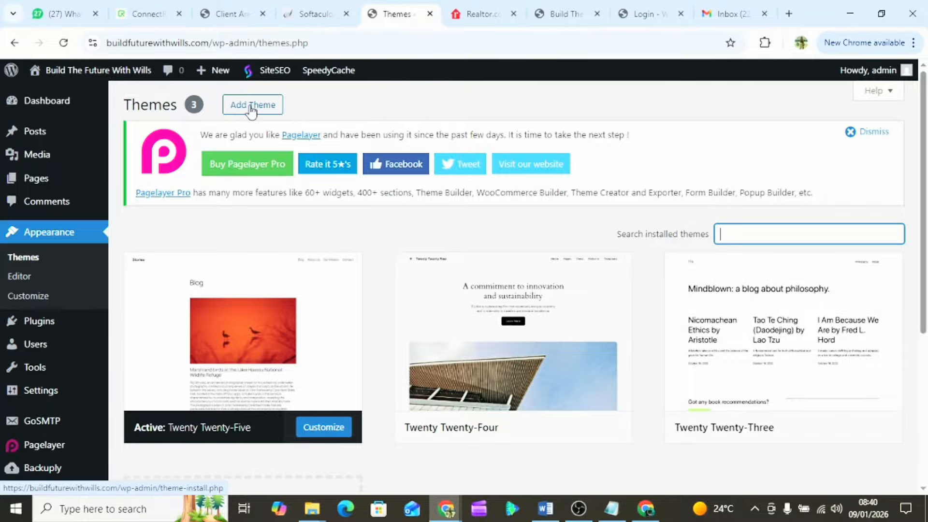
- Open Add Themes and browse the Popular themes grid down and back to the top
click(251, 112)
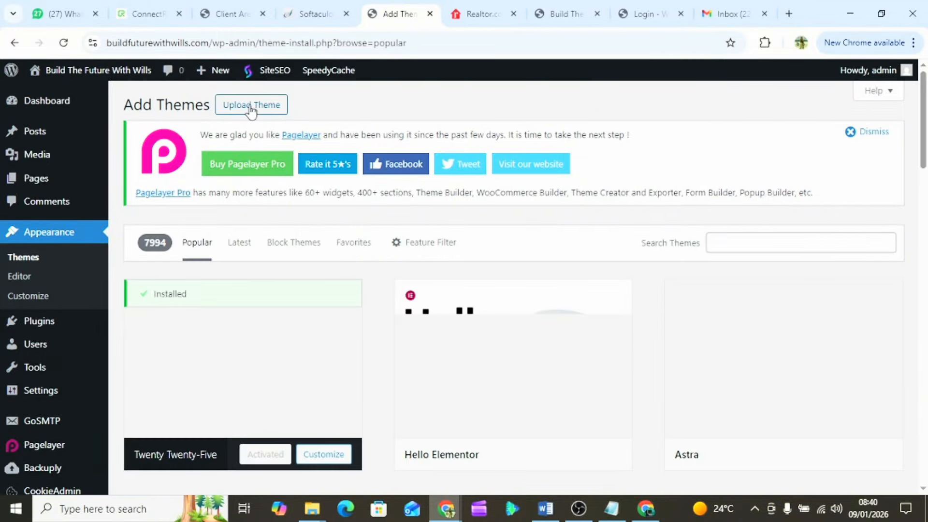
scroll(479, 381, down, 15)
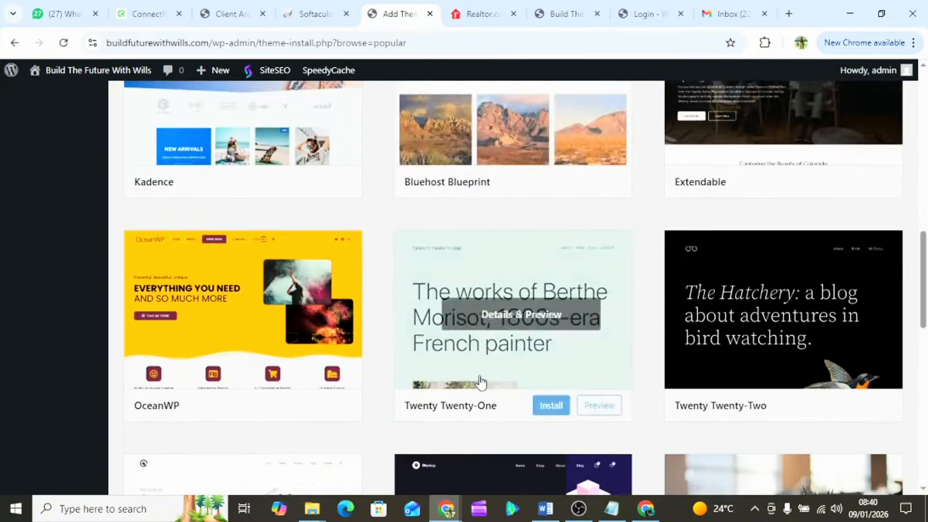
scroll(480, 382, down, 17)
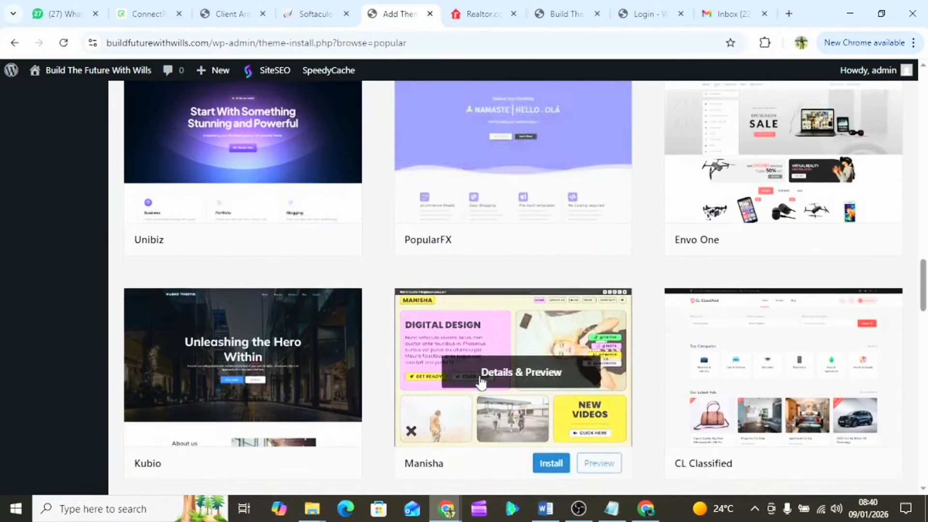
scroll(480, 382, down, 15)
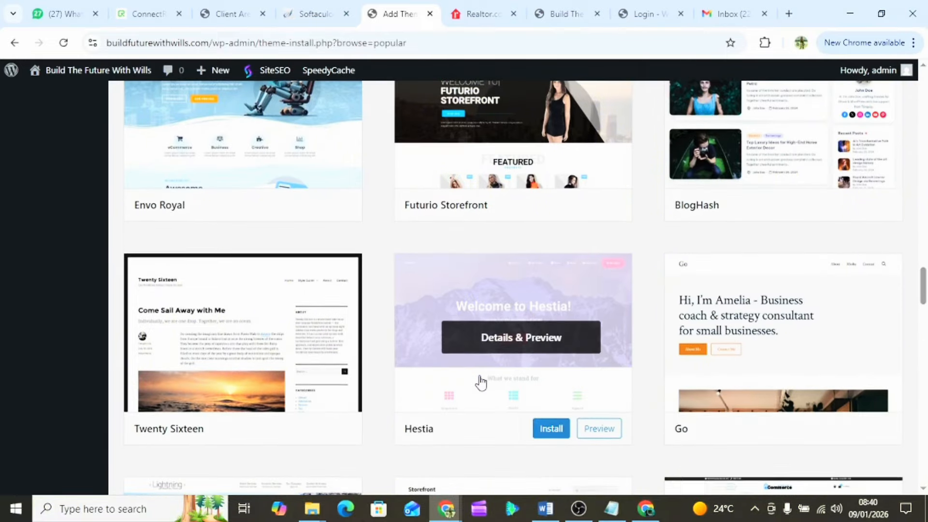
scroll(480, 382, down, 8)
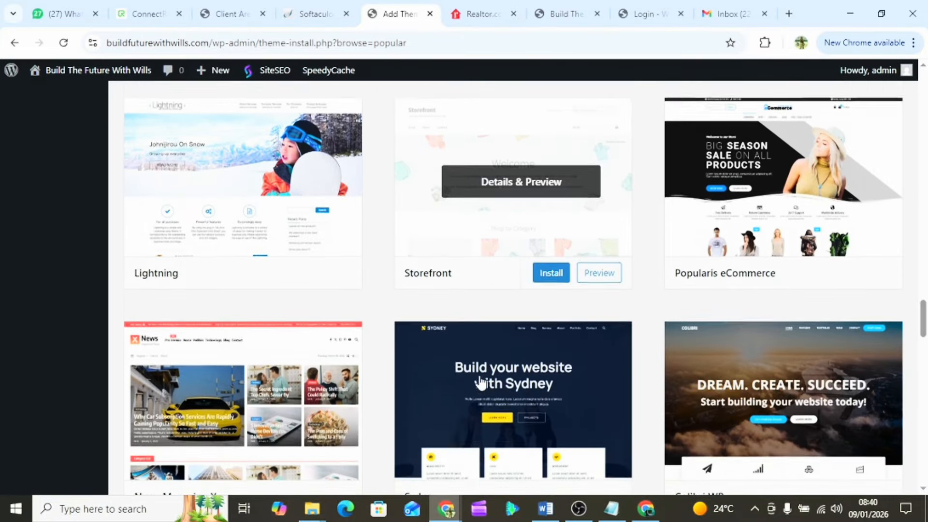
scroll(480, 382, down, 3)
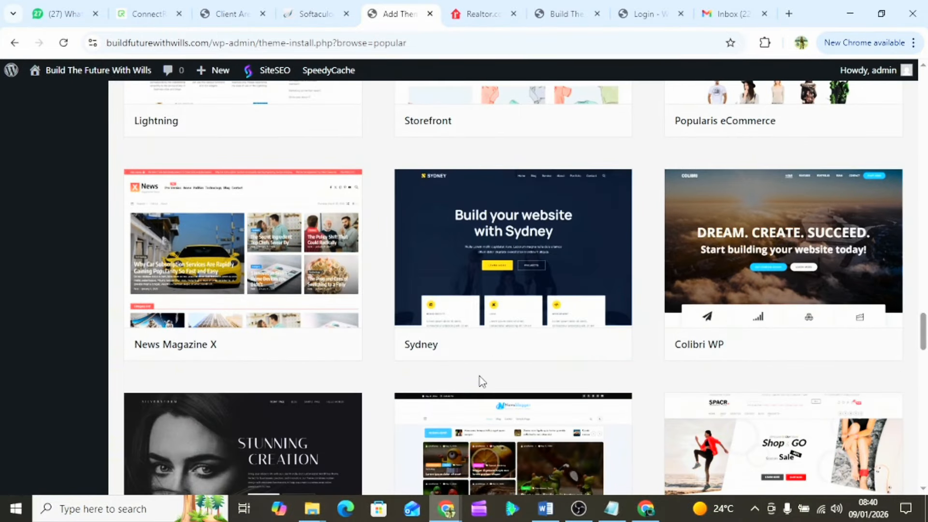
scroll(480, 382, down, 8)
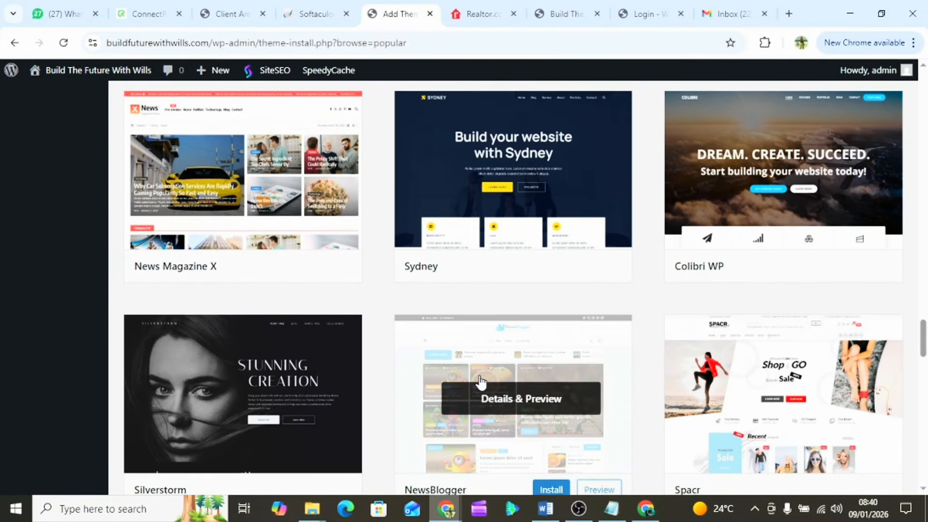
scroll(480, 382, up, 20)
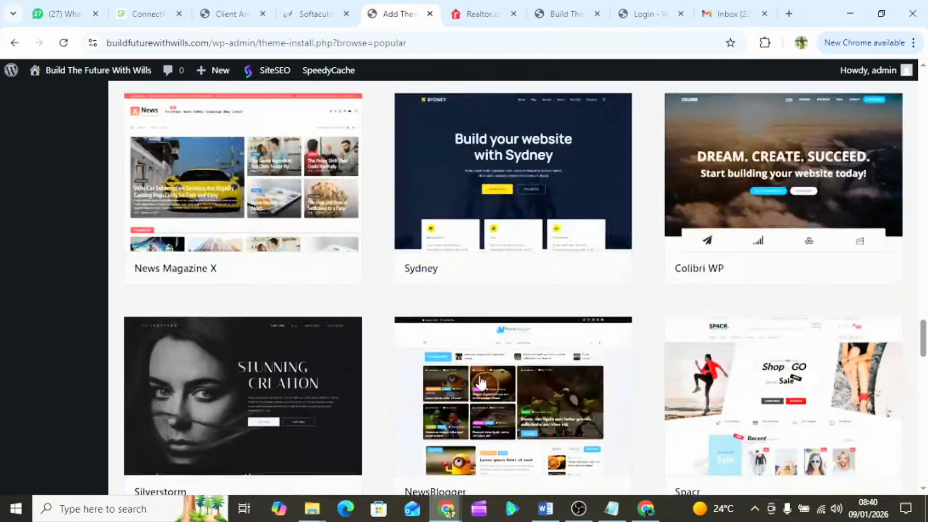
scroll(480, 381, up, 20)
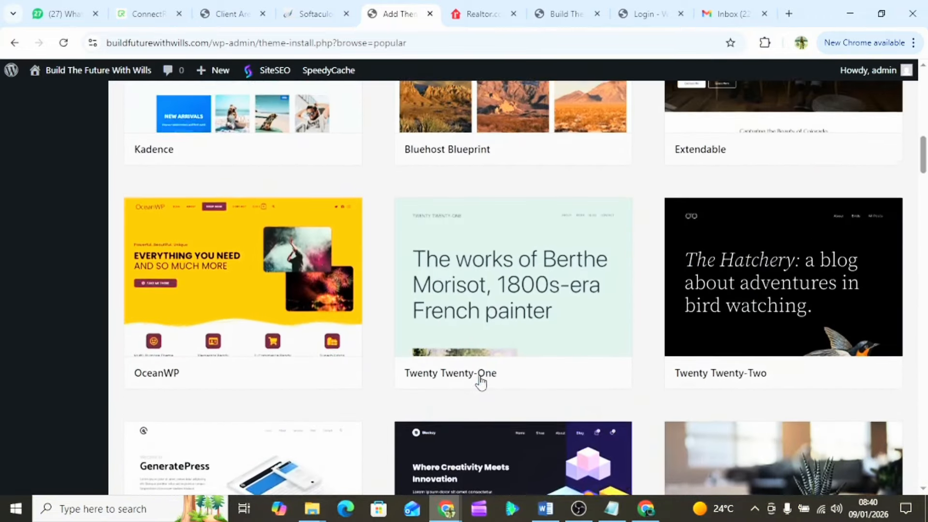
scroll(480, 382, up, 5)
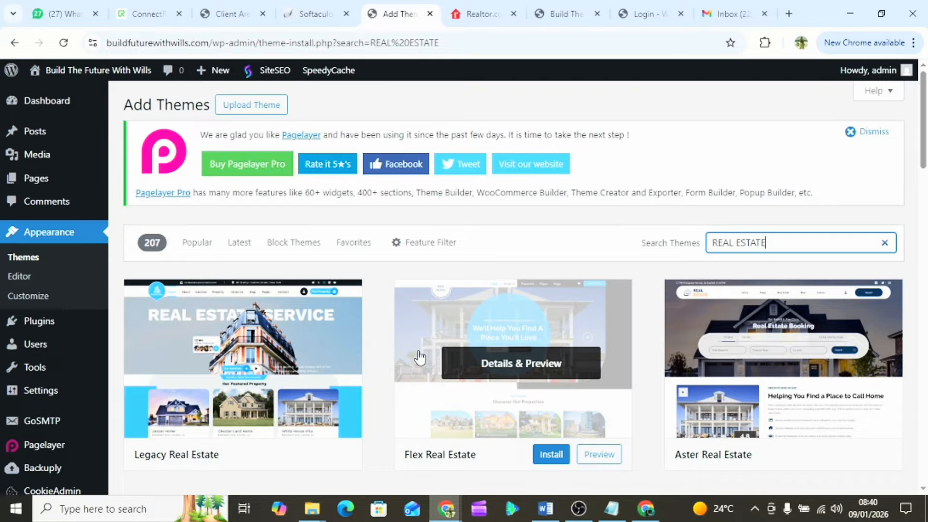
- Browse the REAL ESTATE theme results and view Flex Real Estate's Details & Preview, Install and Preview options
scroll(423, 357, down, 2)
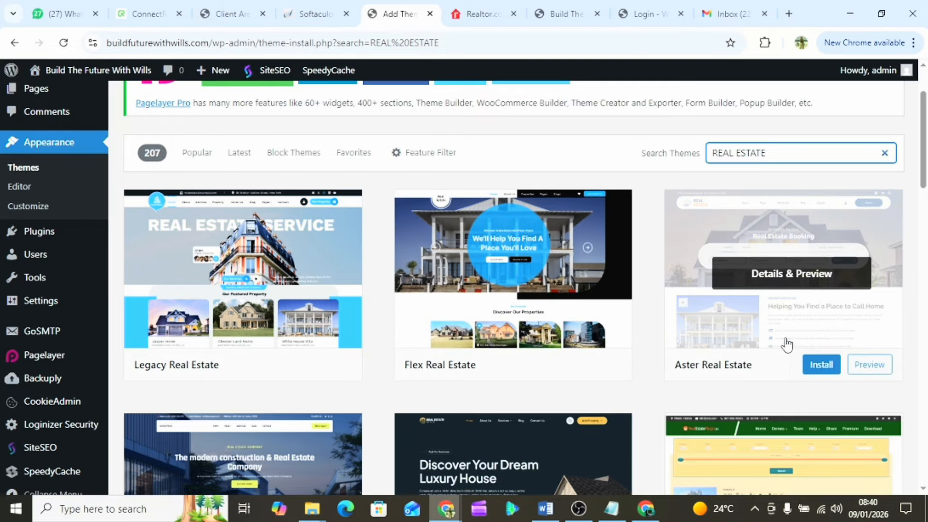
scroll(589, 347, down, 3)
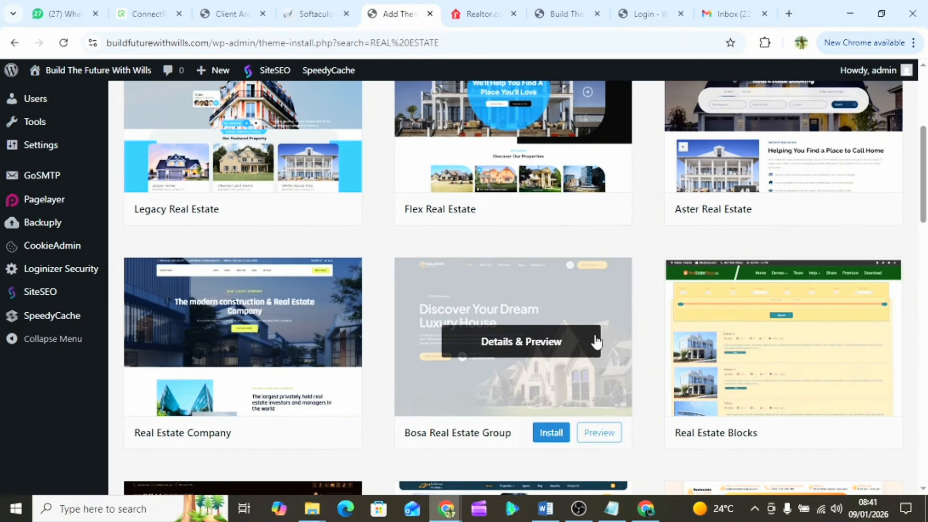
scroll(383, 356, down, 3)
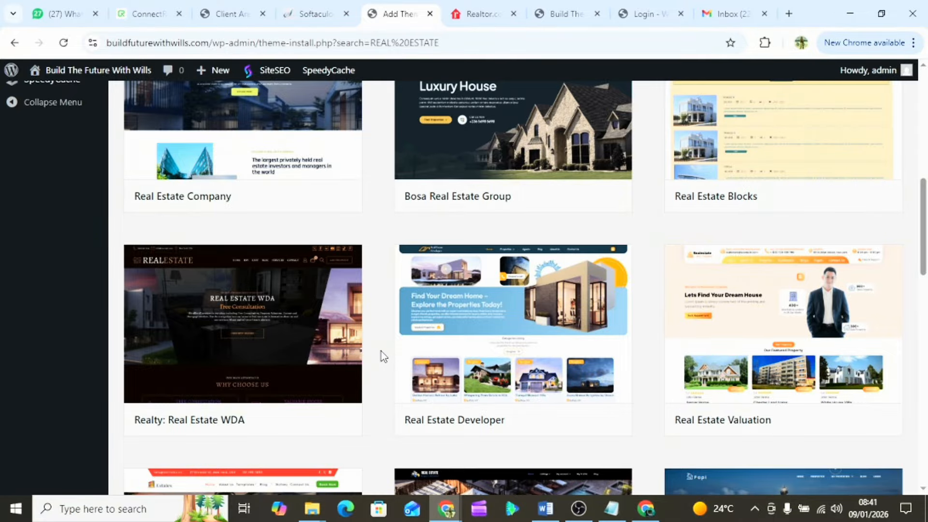
scroll(382, 356, down, 3)
scroll(383, 356, down, 2)
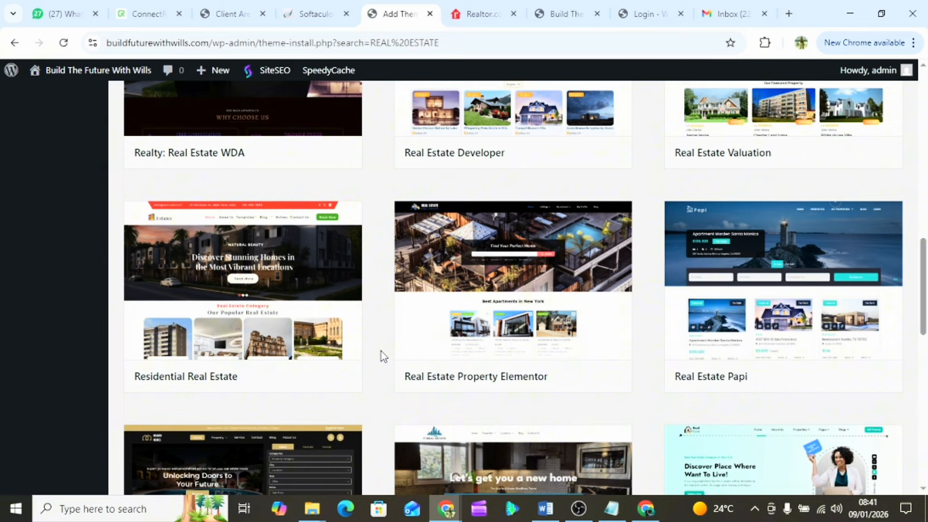
scroll(383, 356, down, 5)
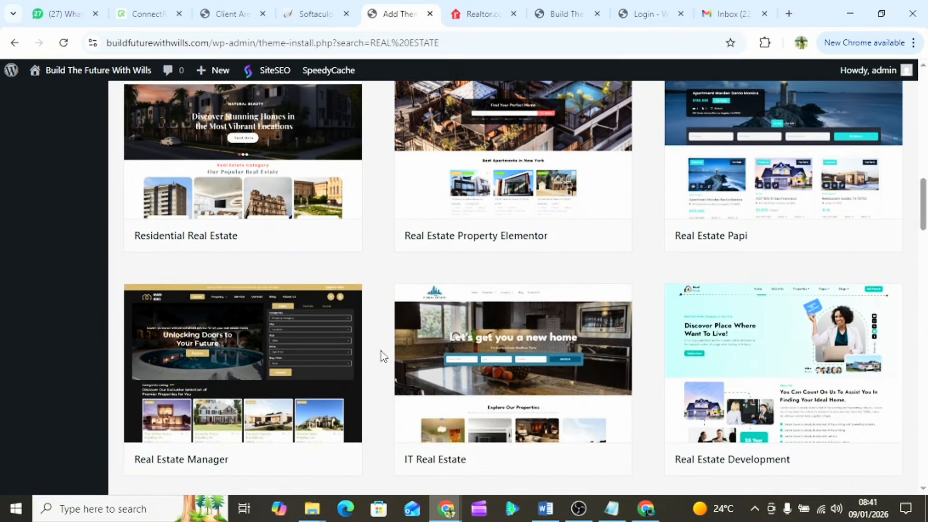
scroll(383, 356, down, 4)
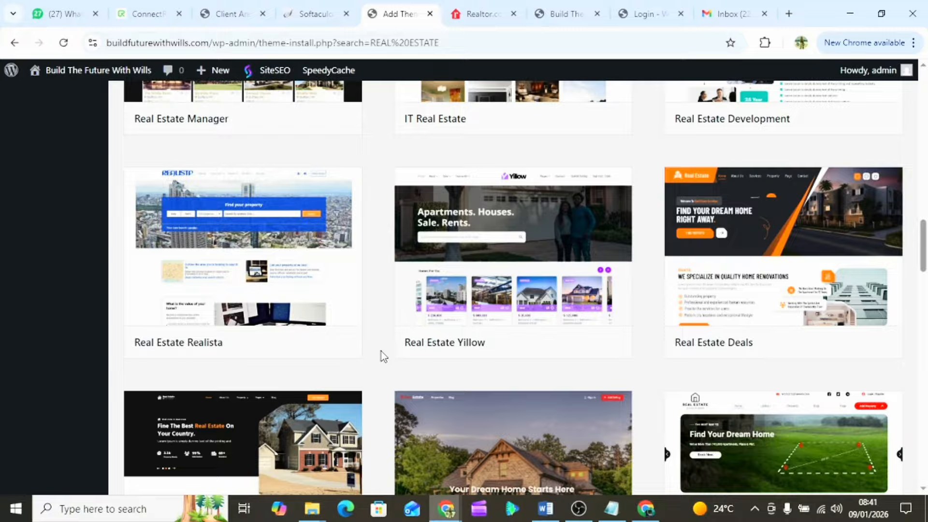
scroll(383, 356, down, 4)
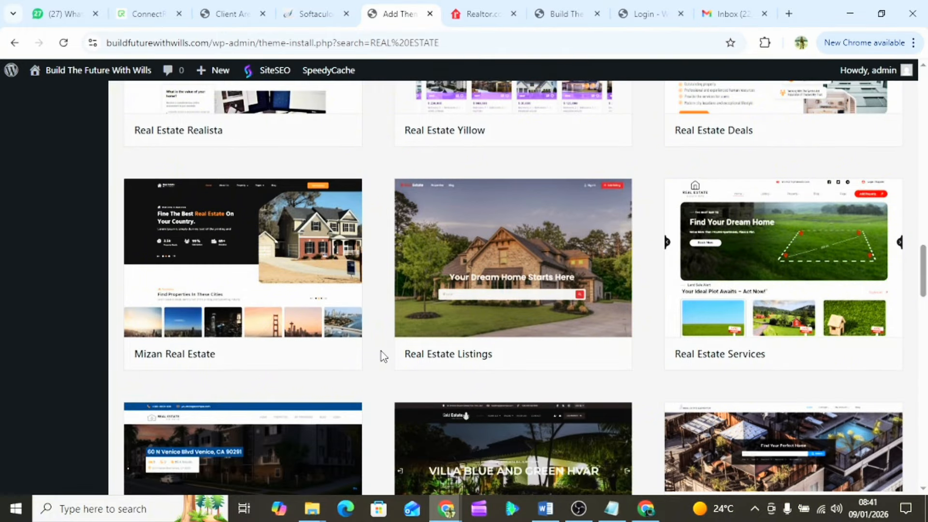
scroll(383, 356, down, 7)
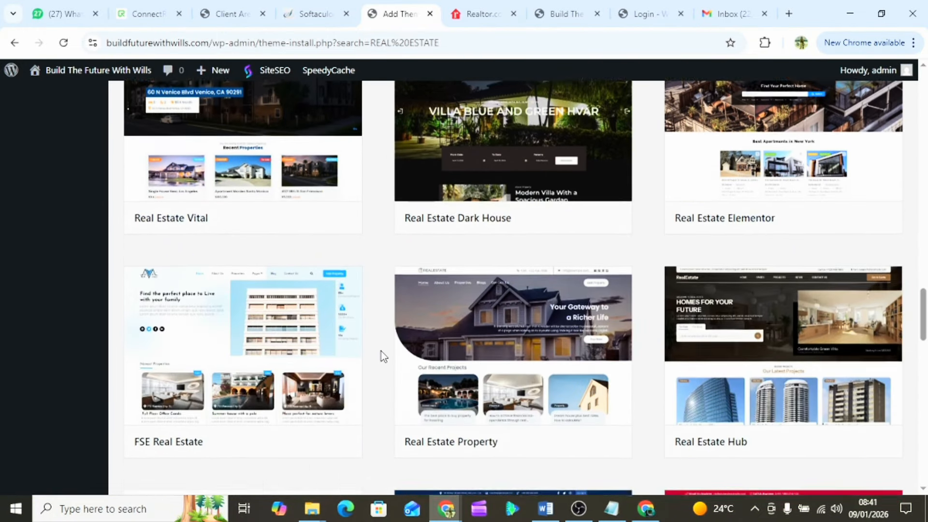
scroll(383, 356, up, 20)
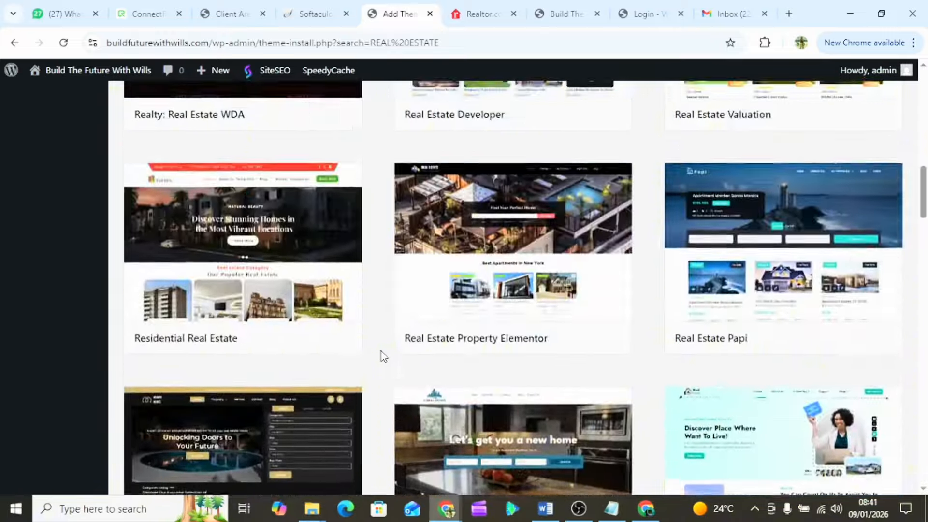
scroll(383, 356, up, 1)
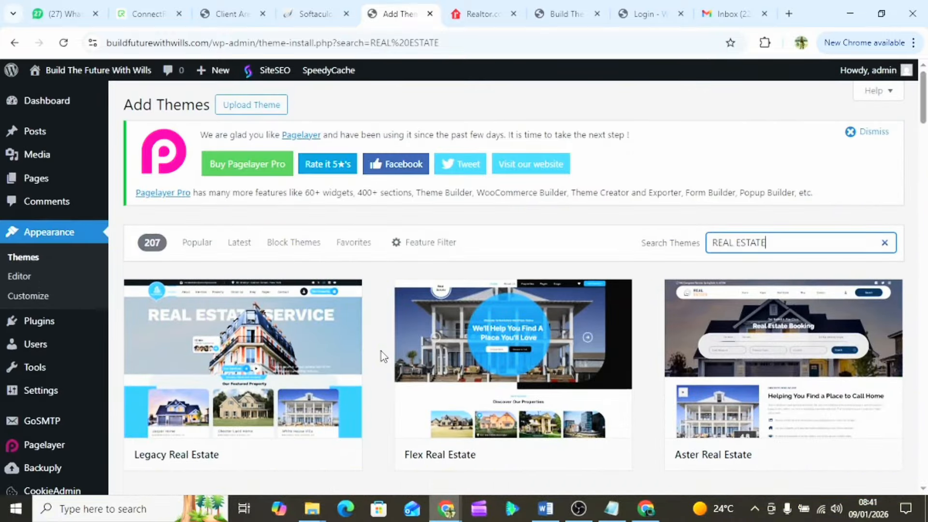
scroll(383, 356, down, 2)
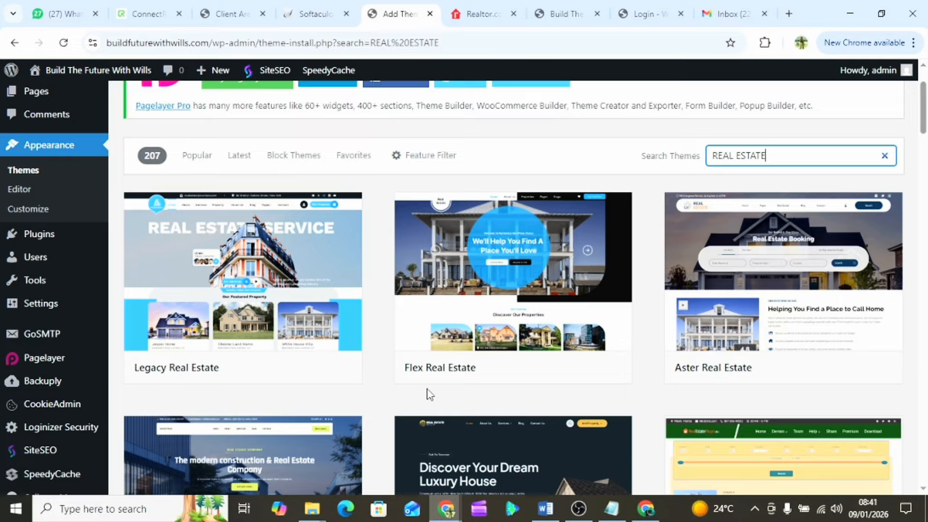
mouse_move(507, 296)
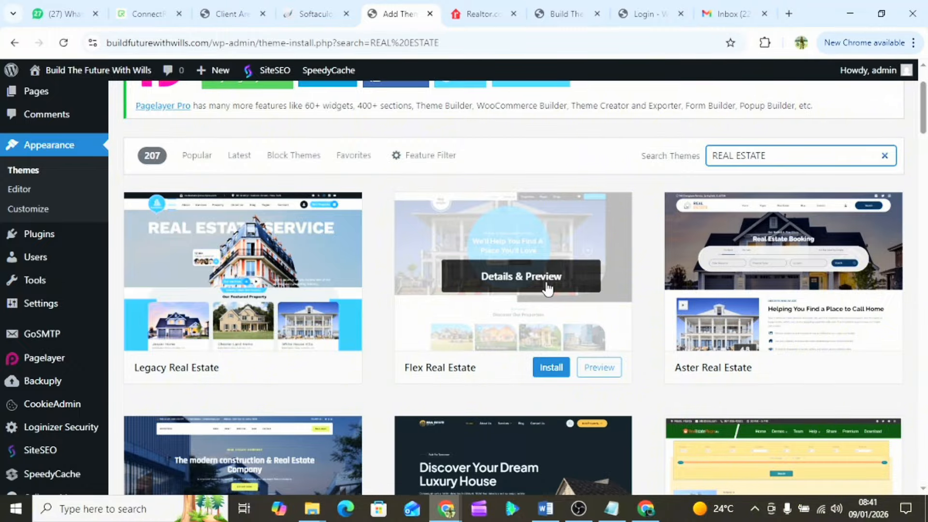
scroll(548, 289, up, 2)
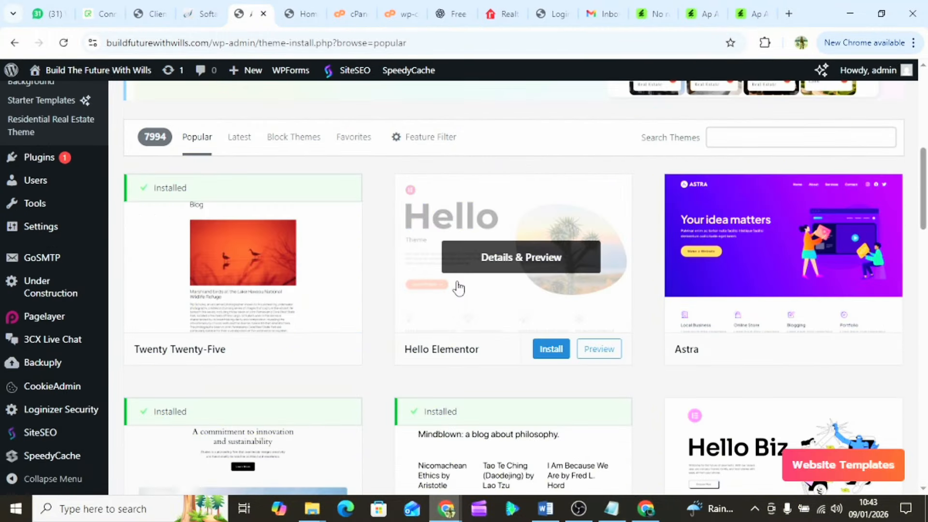
scroll(456, 286, up, 3)
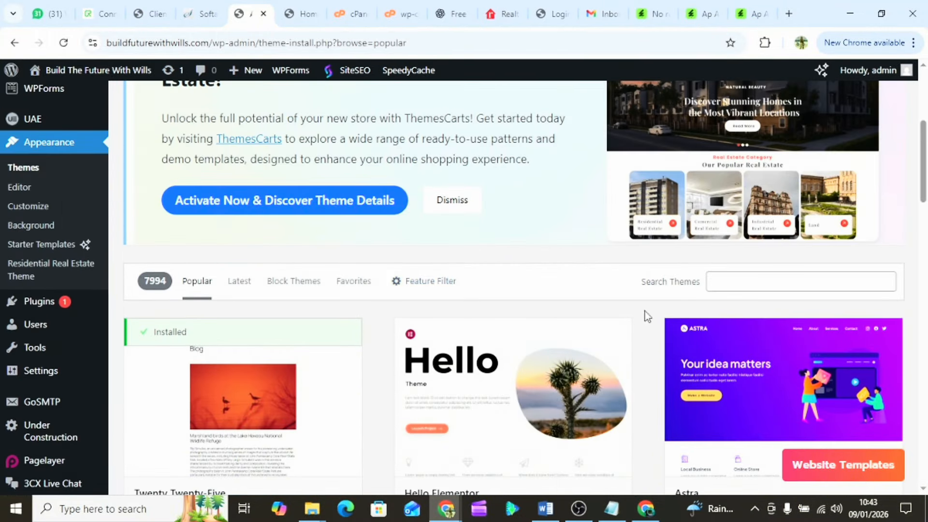
- Find Astra in the theme library, install it and activate it
click(735, 286)
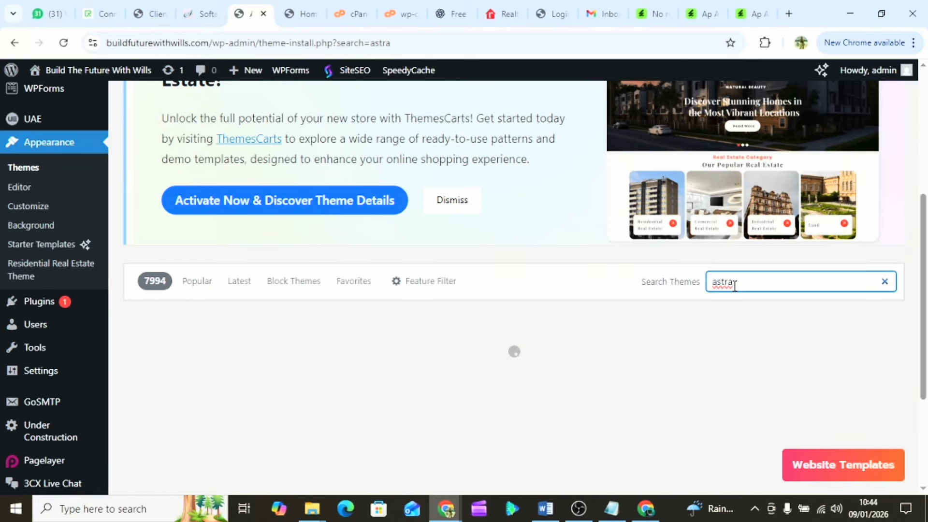
scroll(317, 353, down, 3)
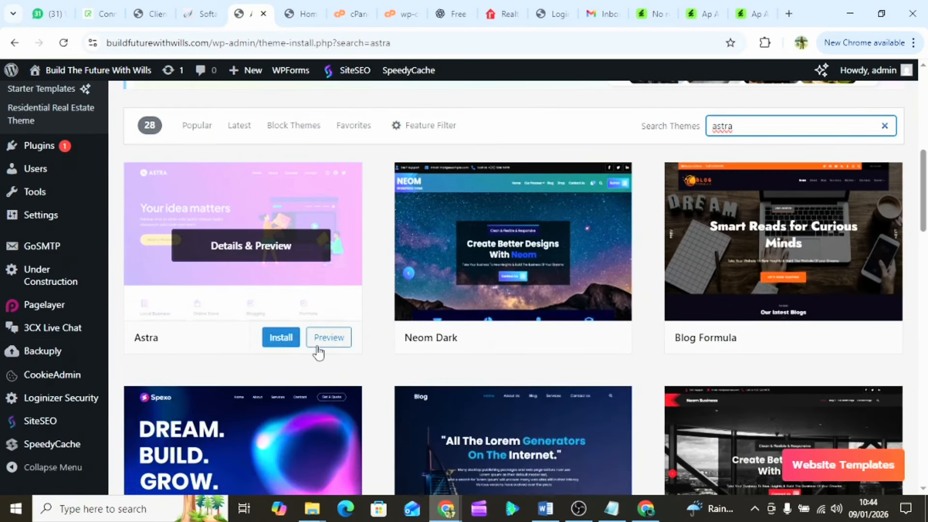
click(281, 339)
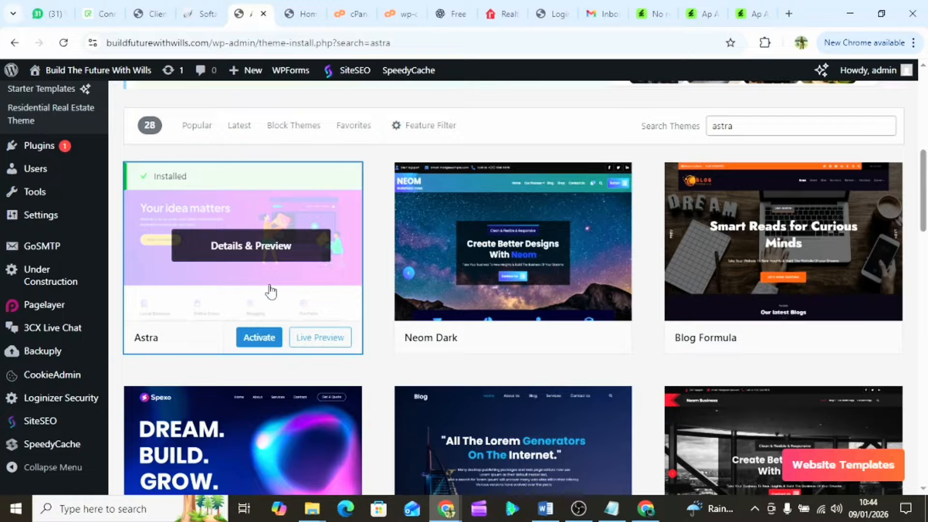
click(254, 344)
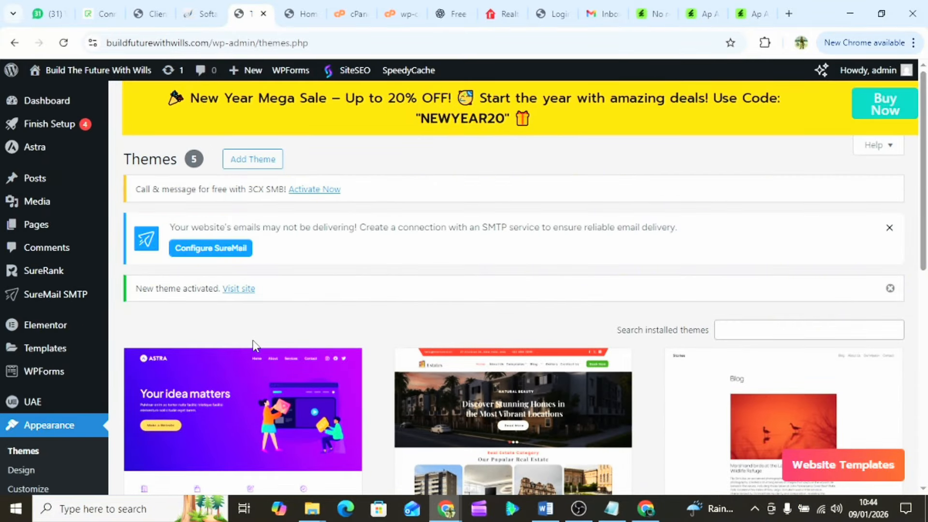
scroll(252, 344, down, 3)
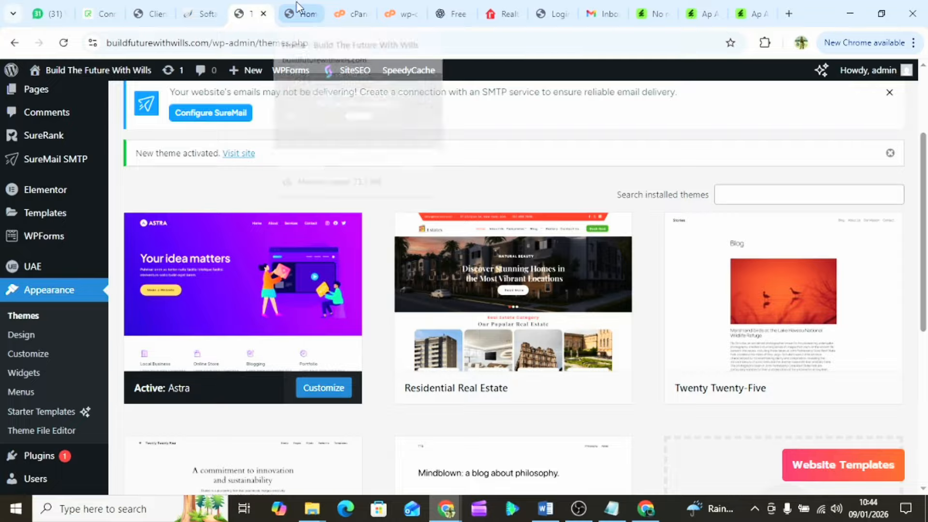
click(296, 9)
scroll(223, 280, up, 6)
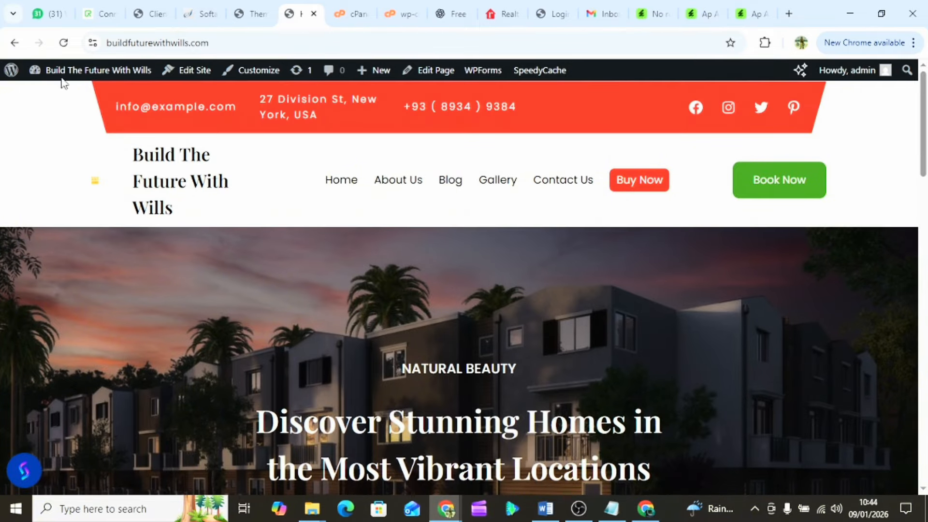
click(68, 46)
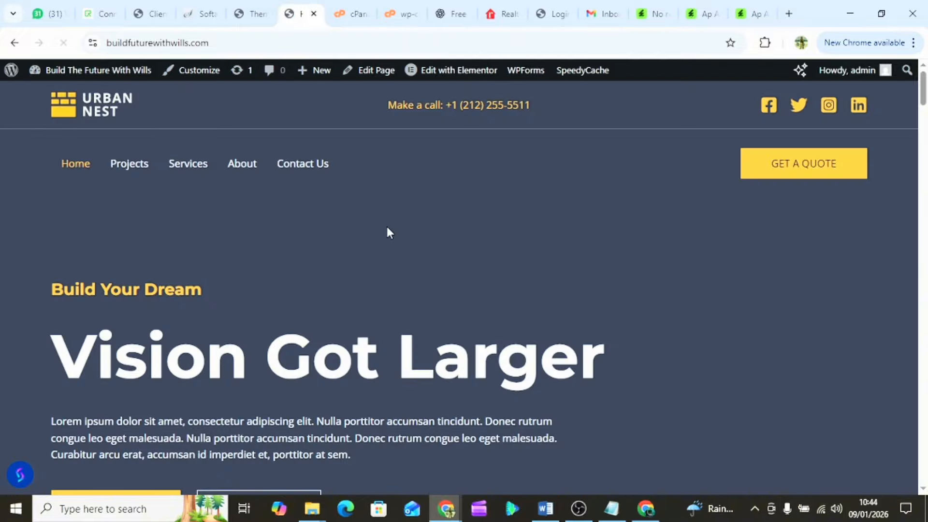
scroll(387, 227, down, 15)
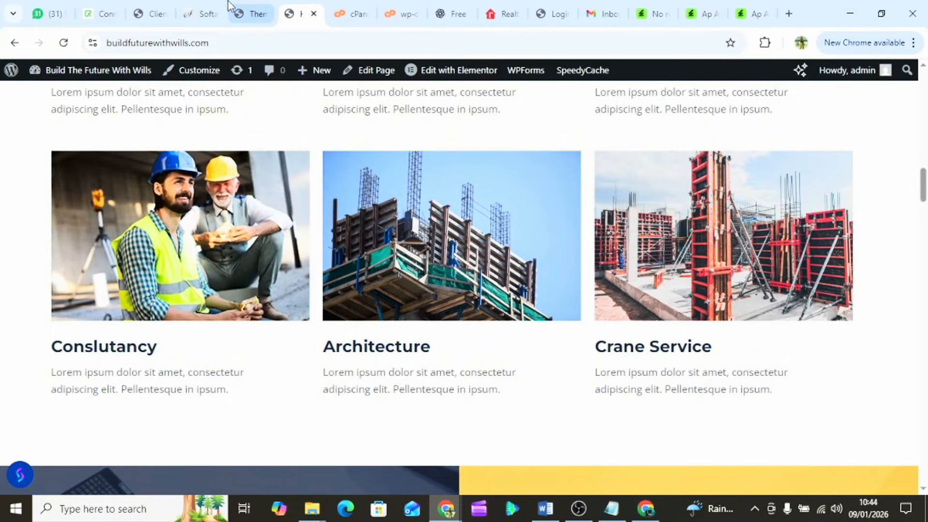
click(244, 11)
scroll(379, 338, down, 2)
scroll(379, 338, up, 5)
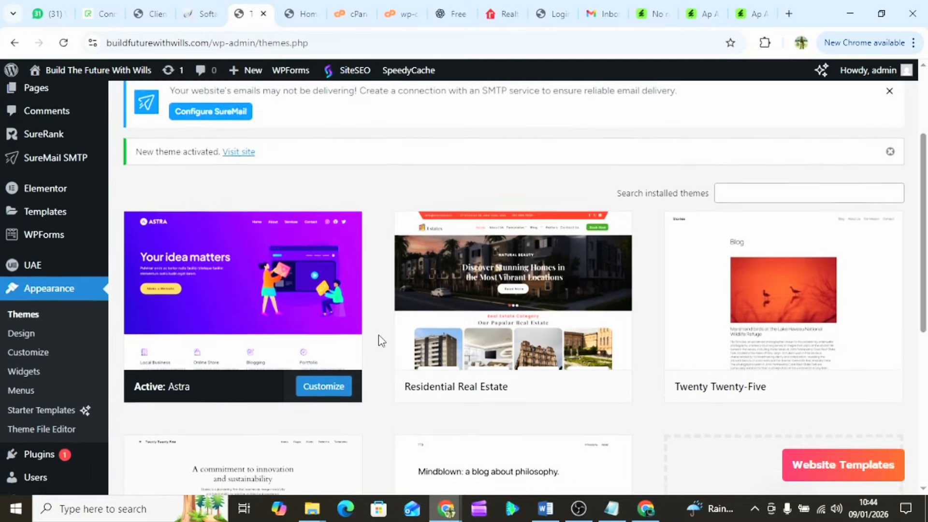
scroll(381, 341, down, 2)
scroll(382, 341, up, 2)
scroll(382, 341, down, 5)
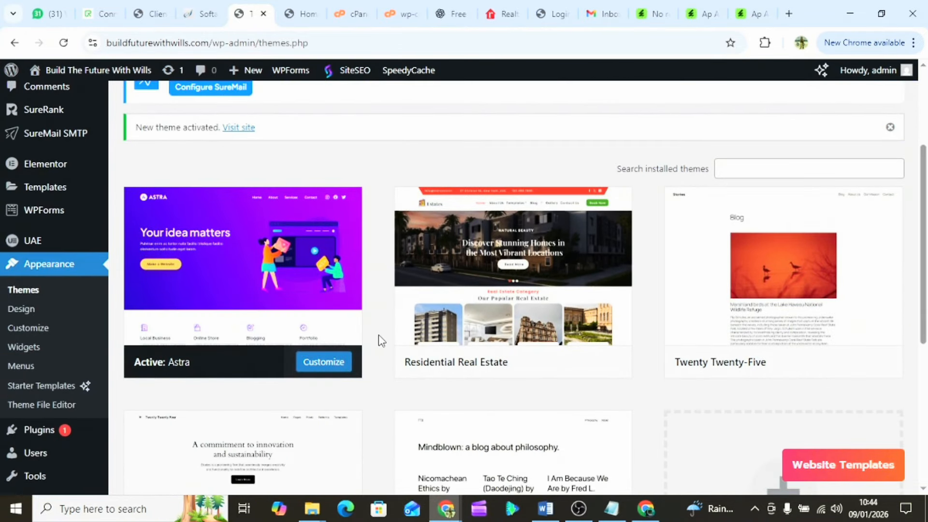
scroll(382, 341, up, 1)
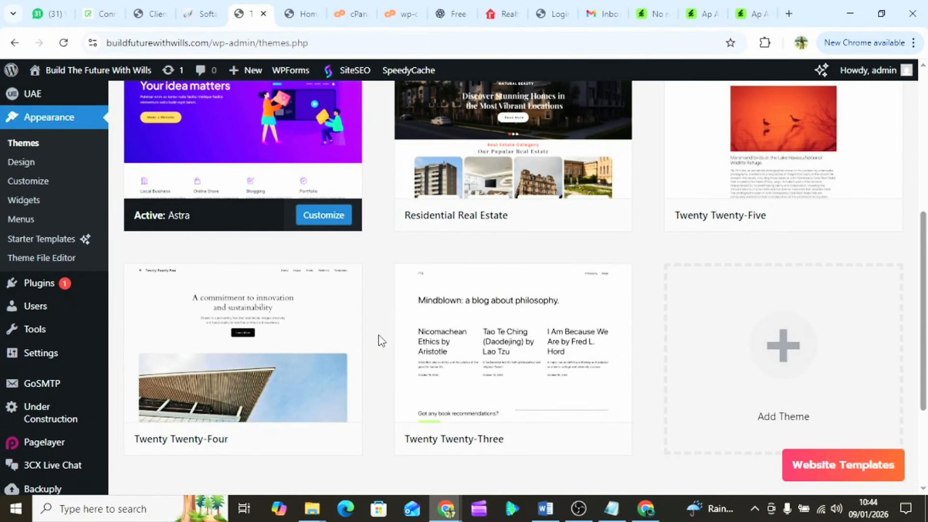
scroll(382, 340, up, 1)
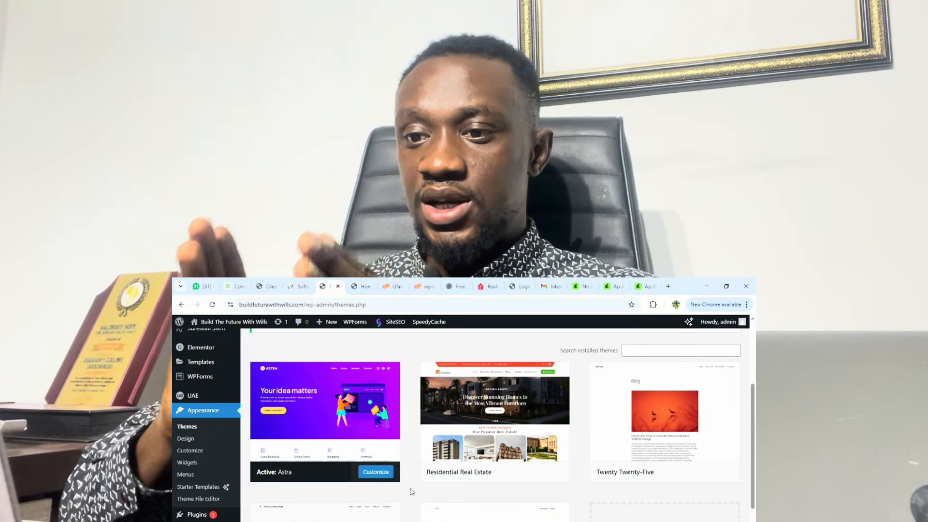
- Switch to the Home tab, reload it and scroll the Urban Nest homepage toward Our Latest Works
click(364, 286)
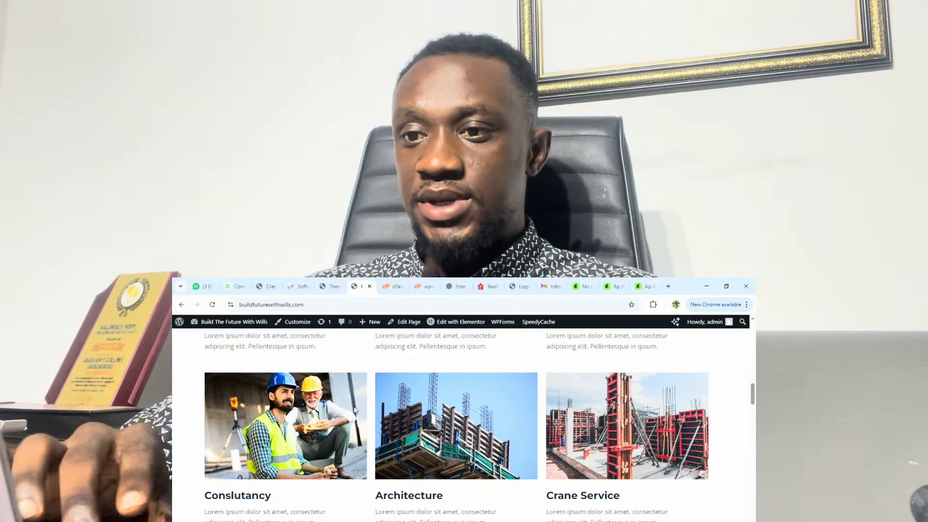
scroll(358, 418, up, 10)
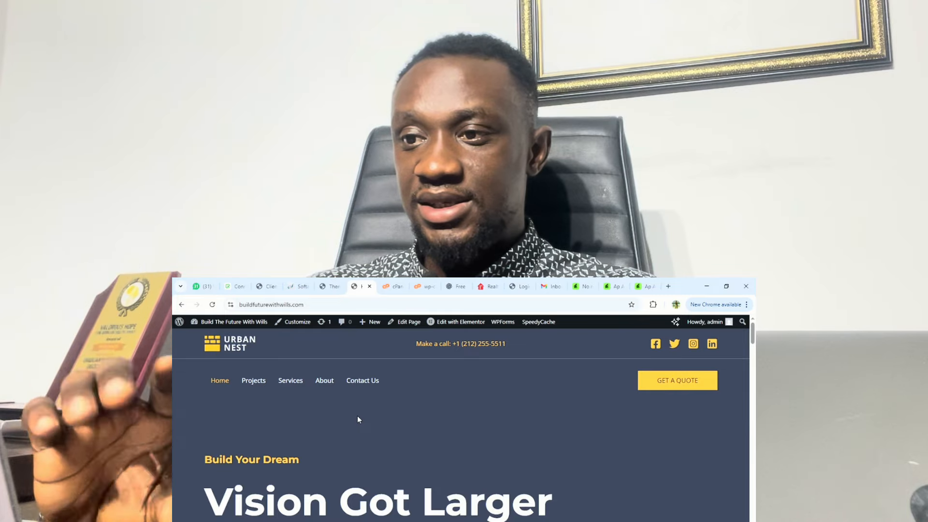
scroll(357, 419, down, 10)
scroll(357, 419, down, 6)
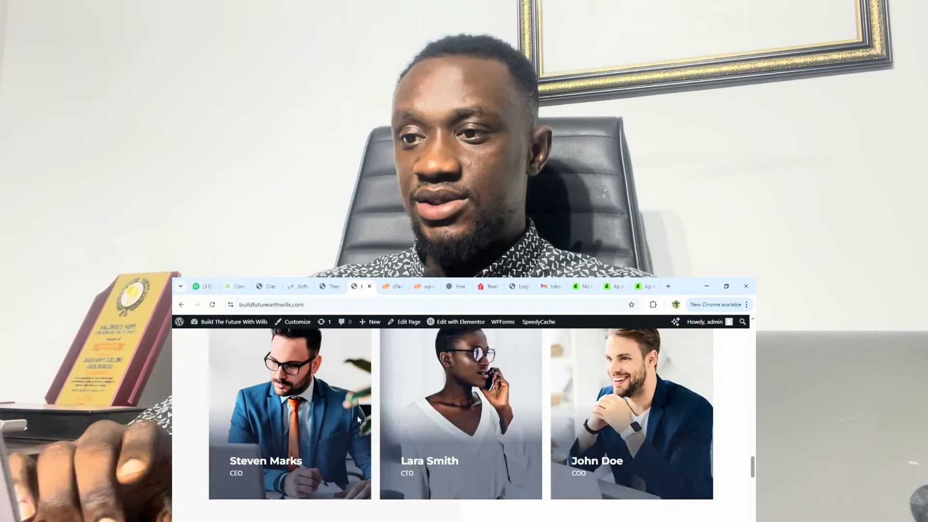
scroll(358, 418, up, 4)
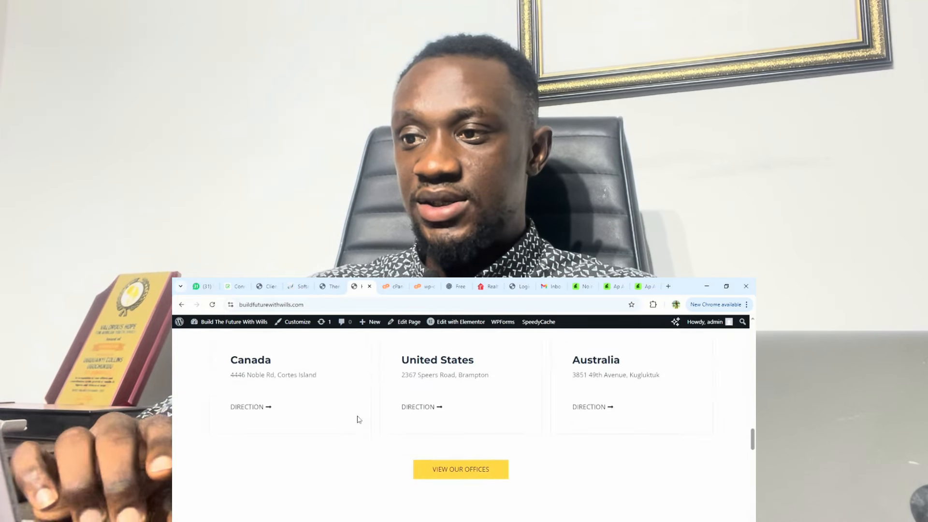
click(212, 305)
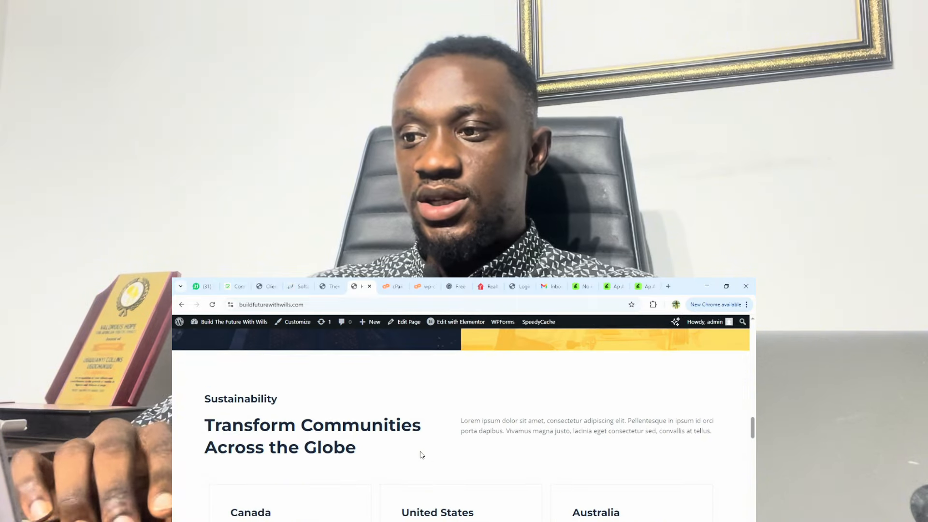
scroll(421, 450, down, 20)
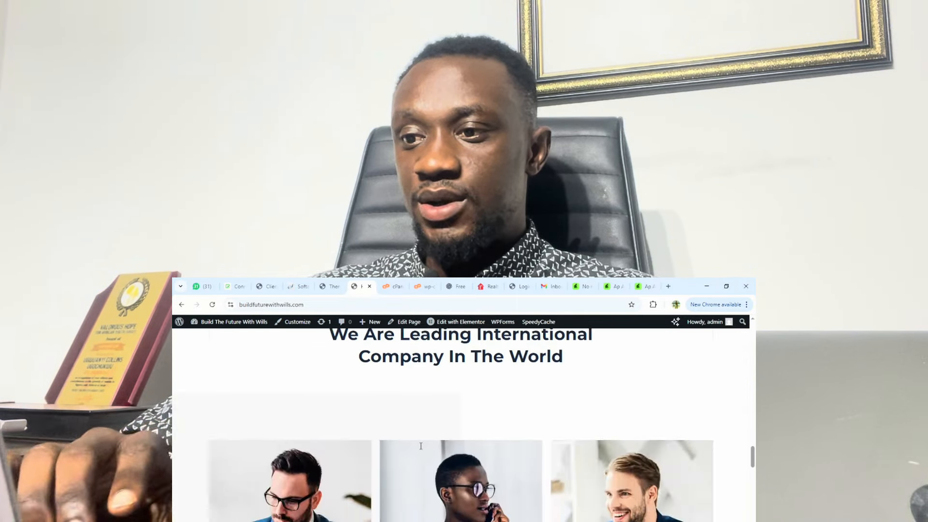
scroll(396, 274, down, 10)
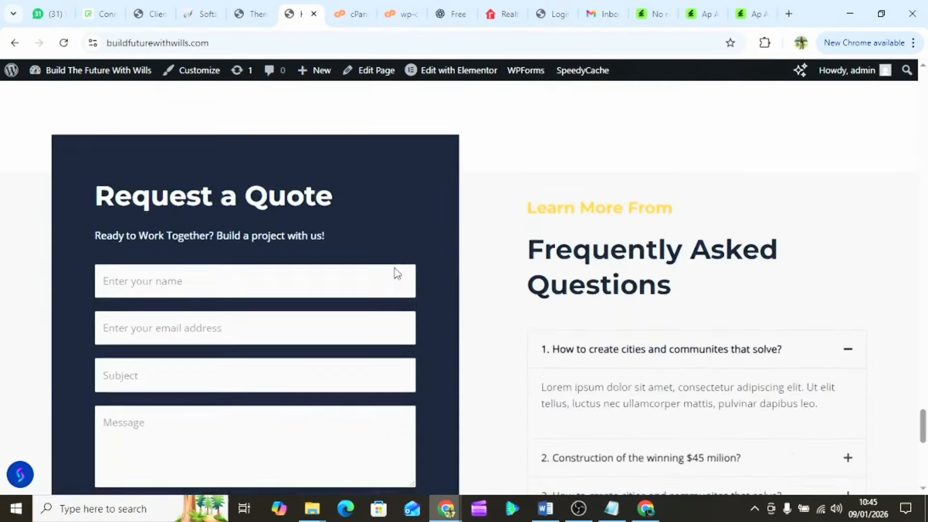
scroll(395, 273, up, 15)
scroll(396, 273, up, 6)
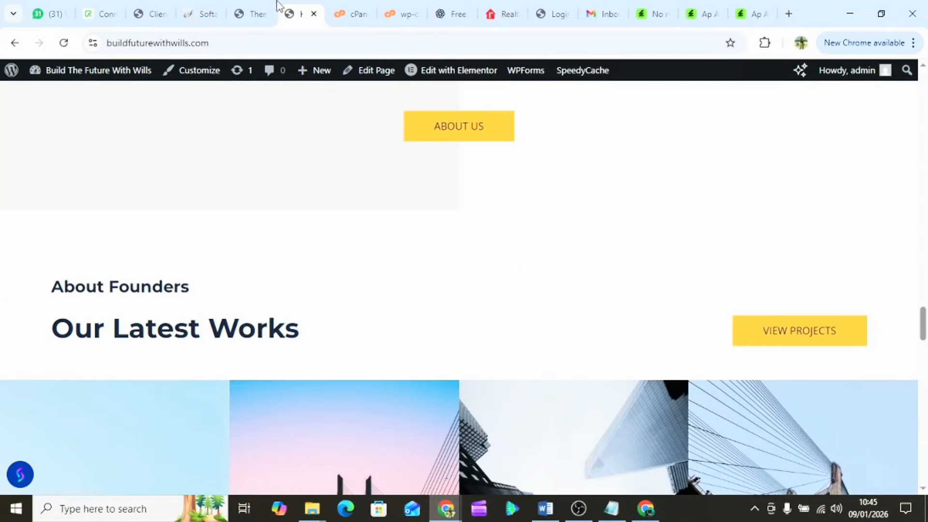
- Search Add Plugins for 'starter template' and confirm Starter Templates shows as Active
click(251, 5)
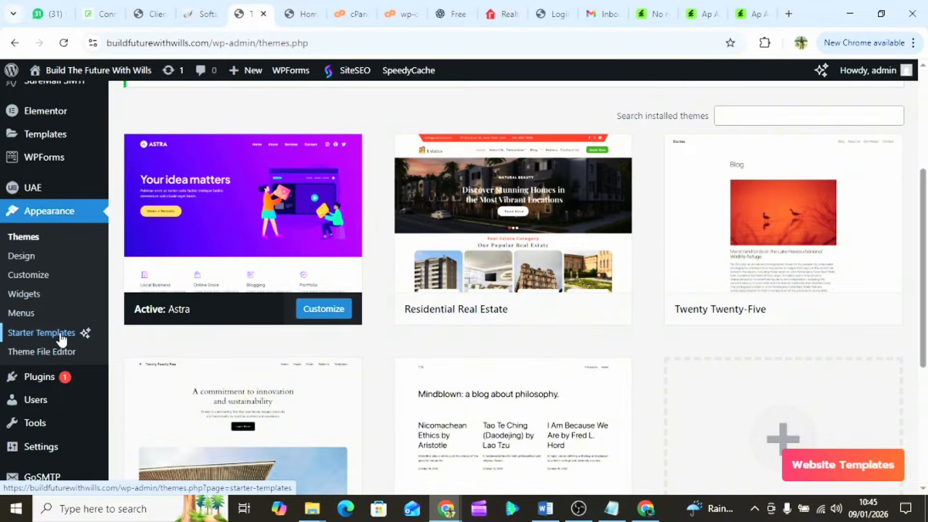
scroll(52, 333, down, 3)
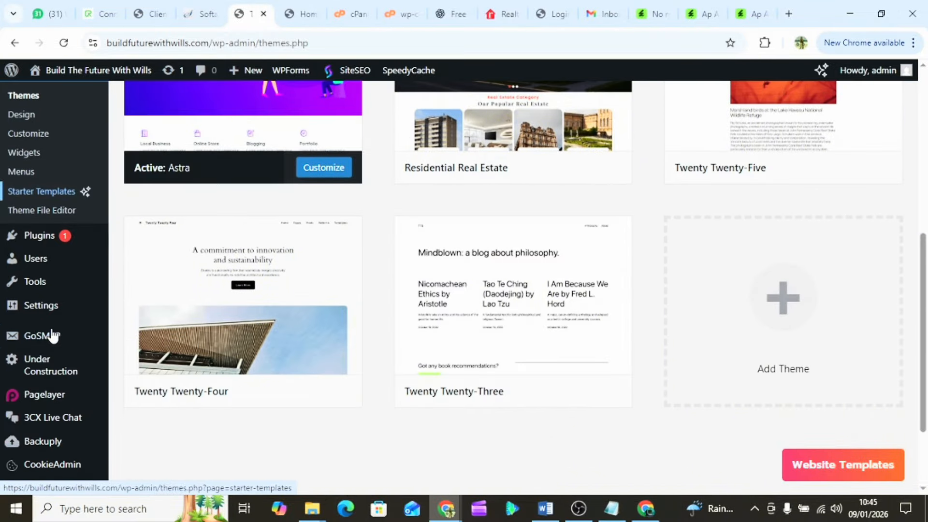
mouse_move(33, 241)
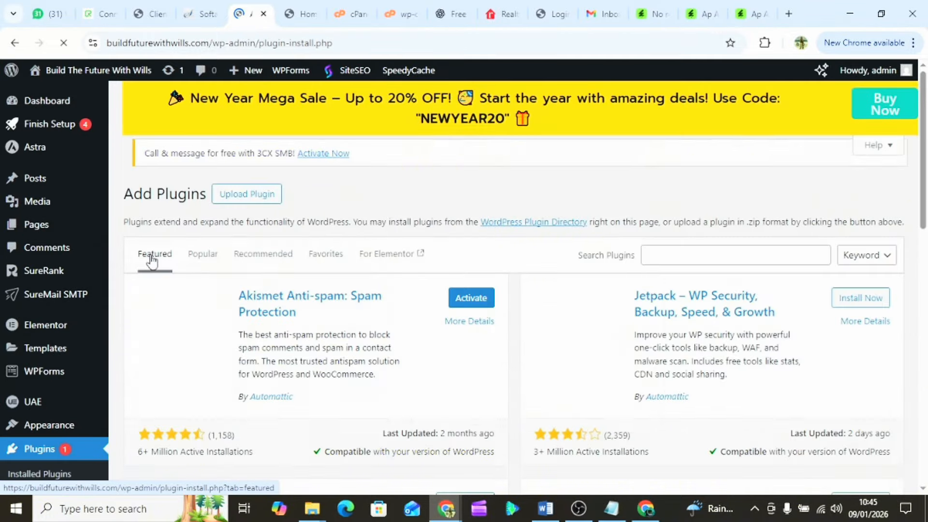
click(673, 314)
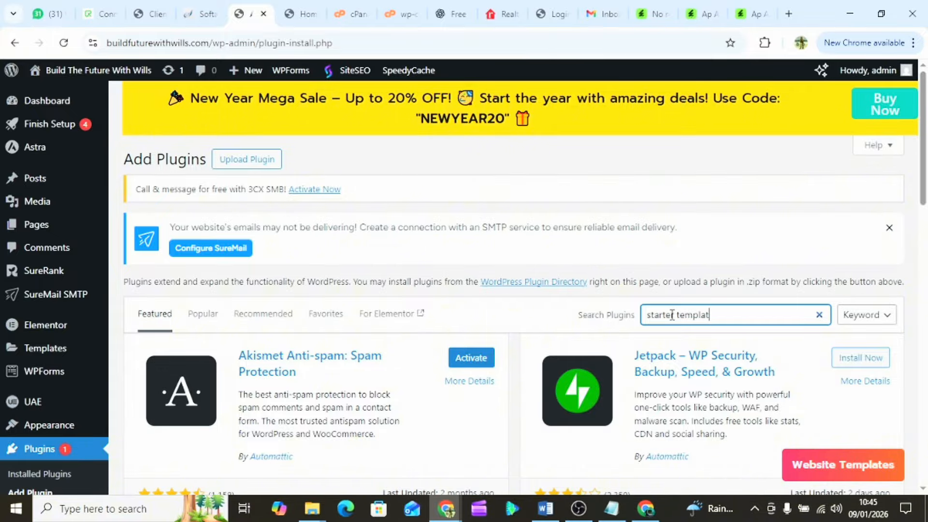
text(starter template)
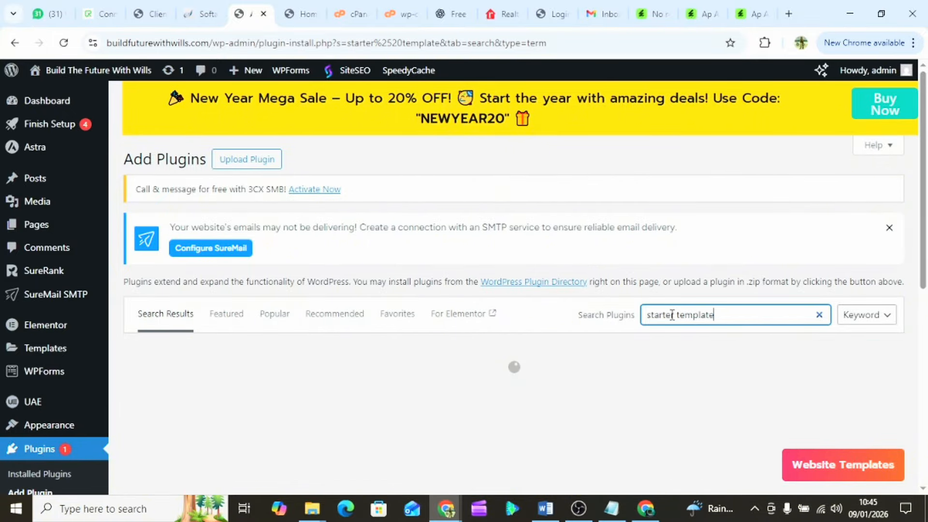
scroll(526, 348, down, 2)
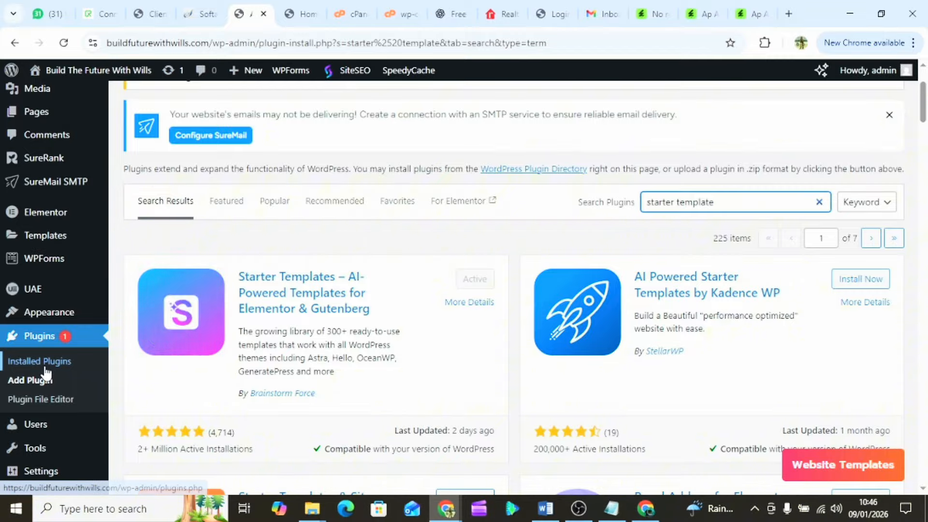
scroll(46, 372, down, 2)
scroll(46, 372, down, 2)
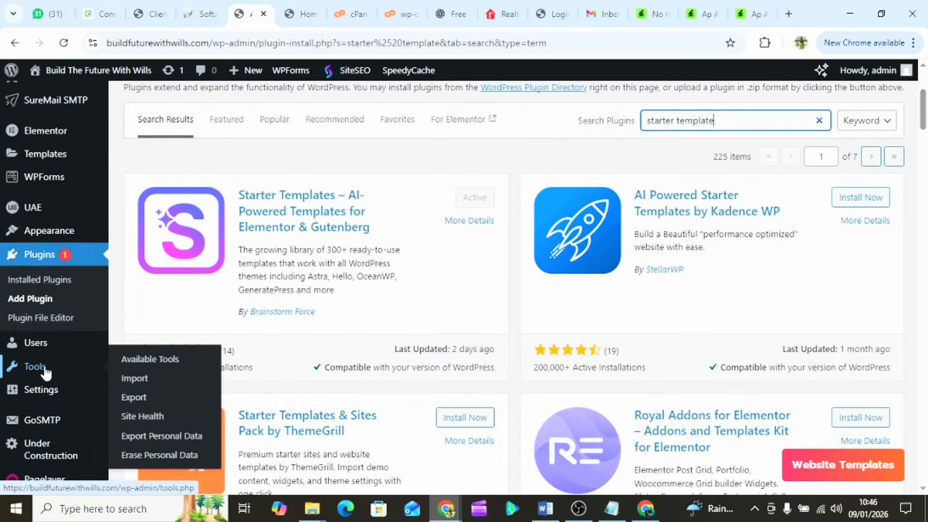
- Open Installed Plugins and scroll the 21-plugin list toward Starter Templates
click(47, 282)
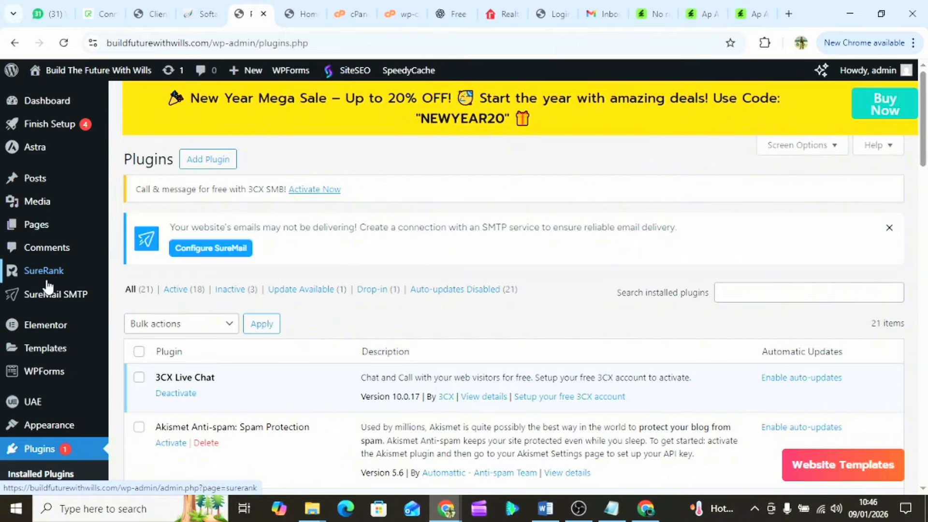
scroll(323, 343, down, 8)
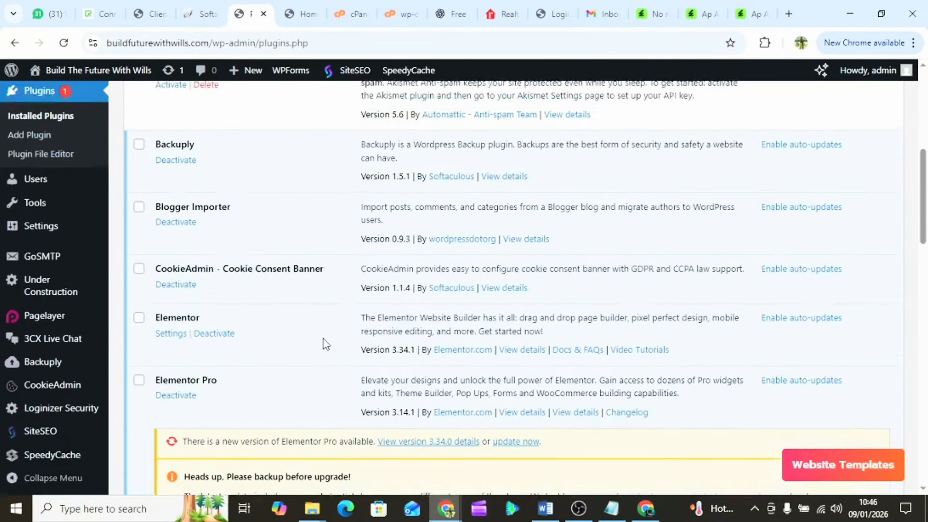
scroll(324, 344, down, 10)
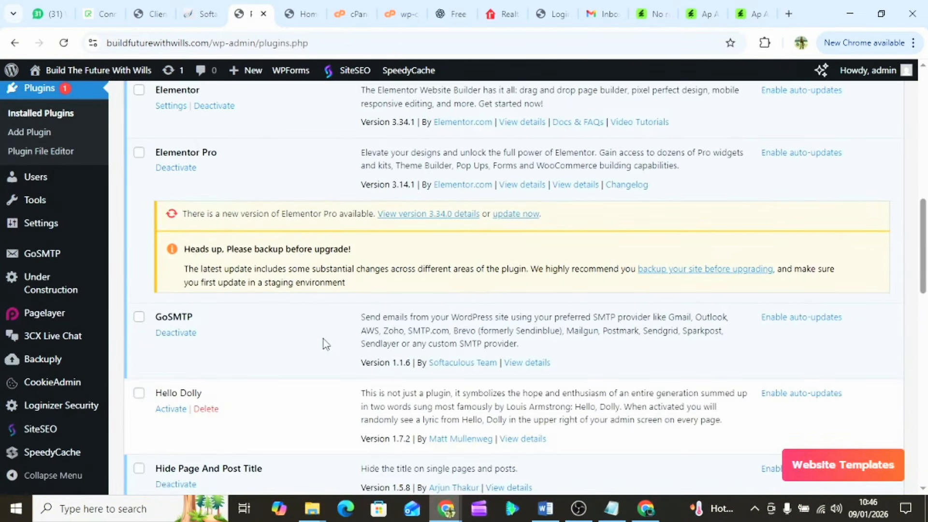
scroll(325, 344, down, 5)
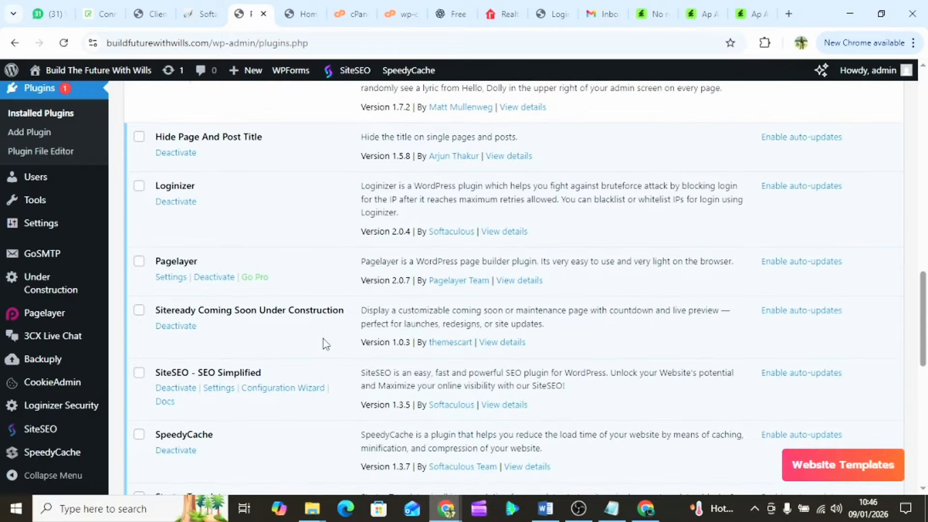
- Deactivate Starter Templates via Skip & Deactivate, leaving 17 active and 4 inactive plugins
scroll(325, 344, down, 1)
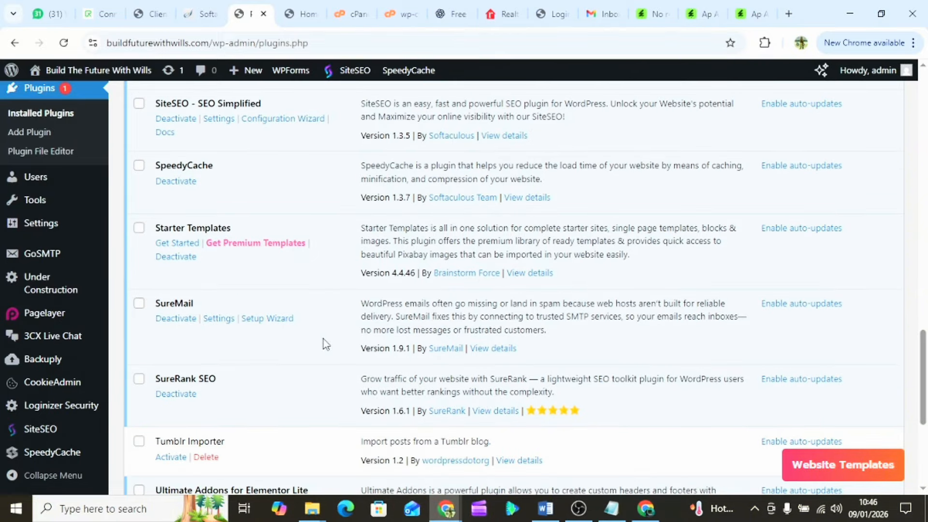
click(176, 257)
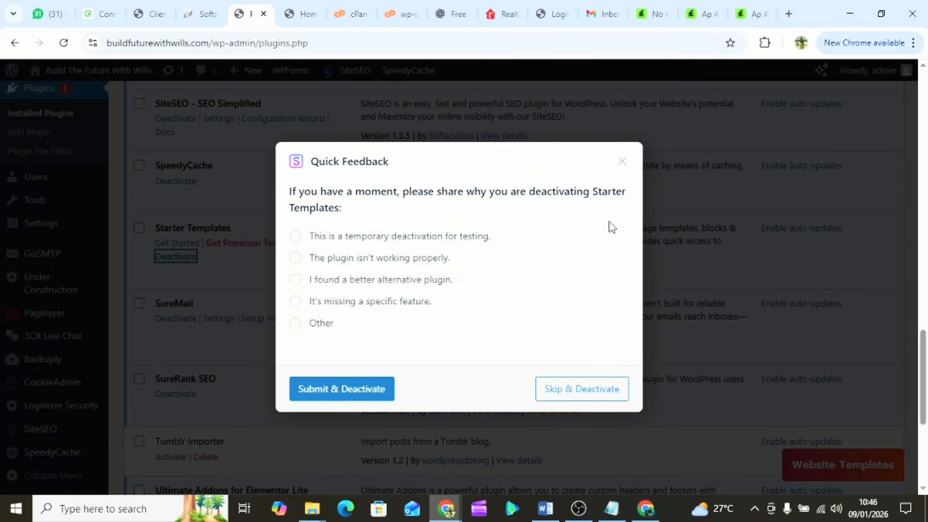
click(559, 390)
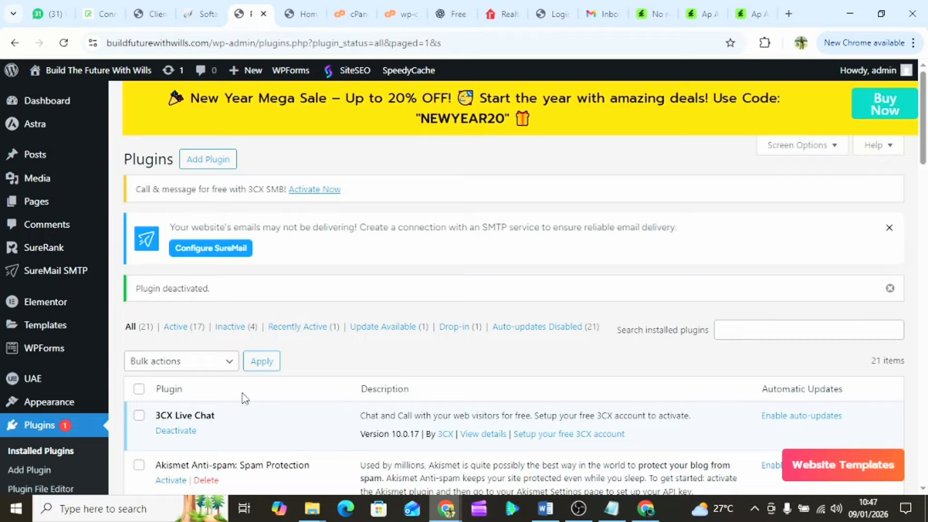
scroll(244, 399, down, 6)
scroll(244, 397, down, 1)
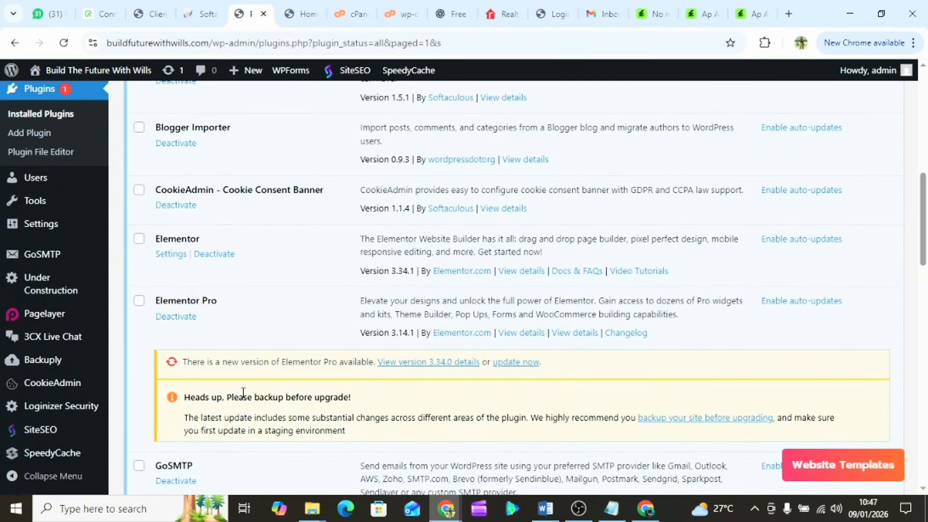
scroll(244, 392, down, 5)
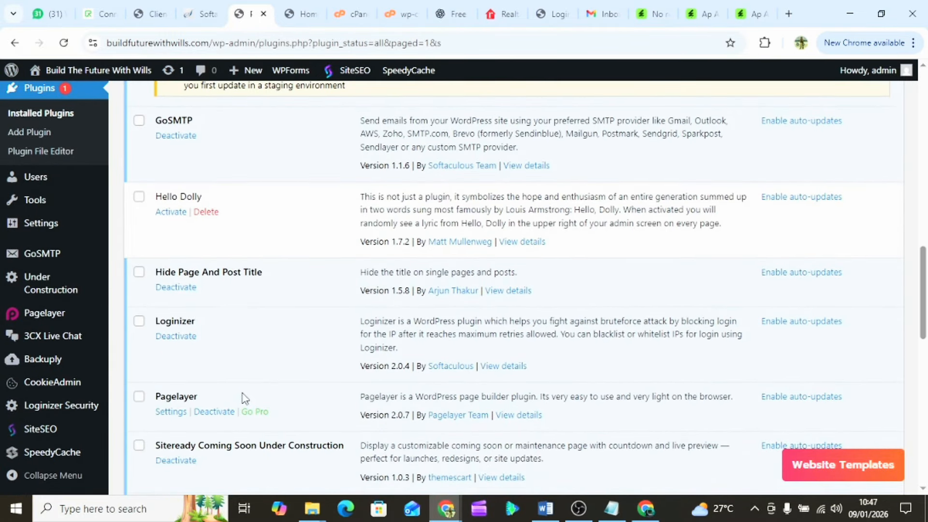
scroll(244, 398, down, 5)
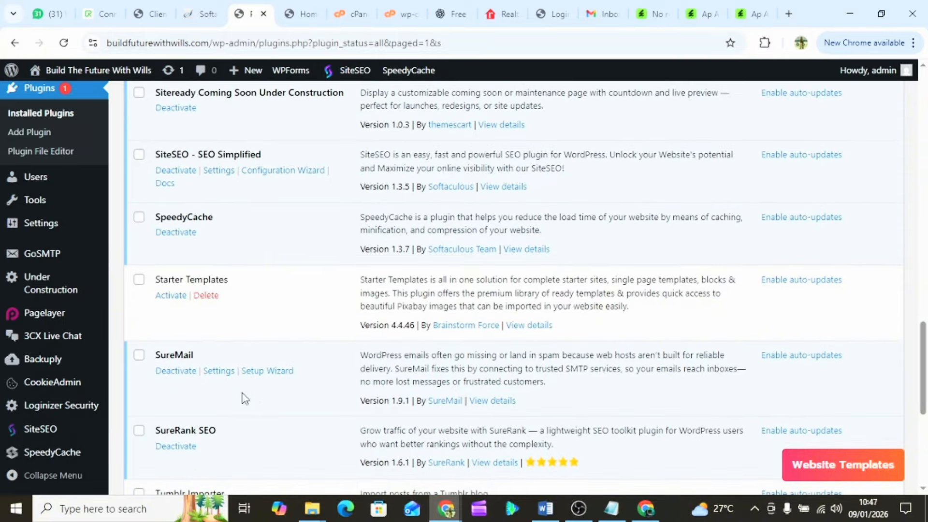
- Delete the inactive Starter Templates plugin and confirm, leaving 17 active and 3 inactive plugins
click(207, 296)
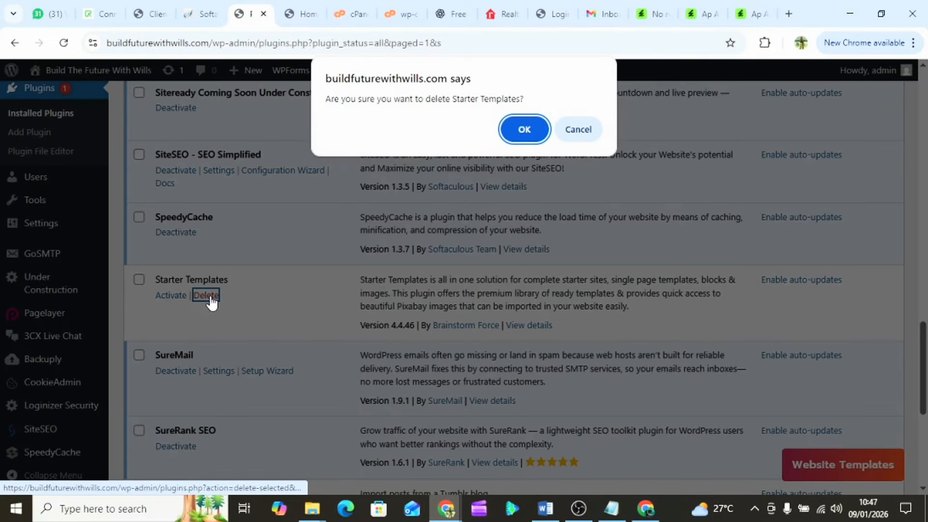
click(535, 129)
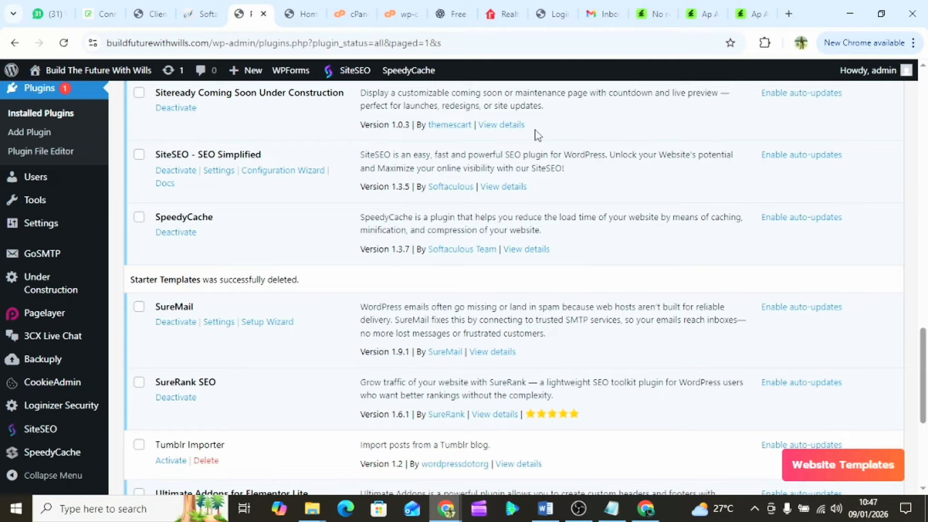
scroll(468, 217, up, 20)
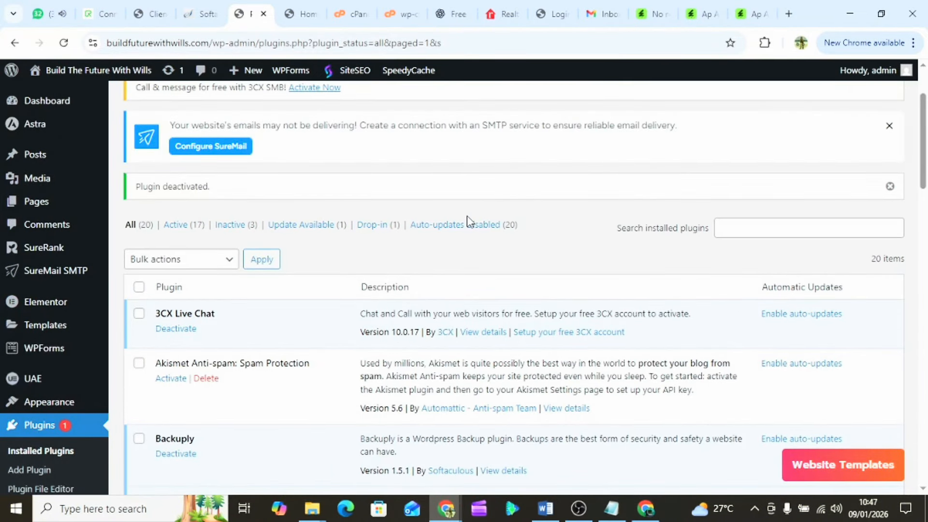
scroll(467, 215, up, 3)
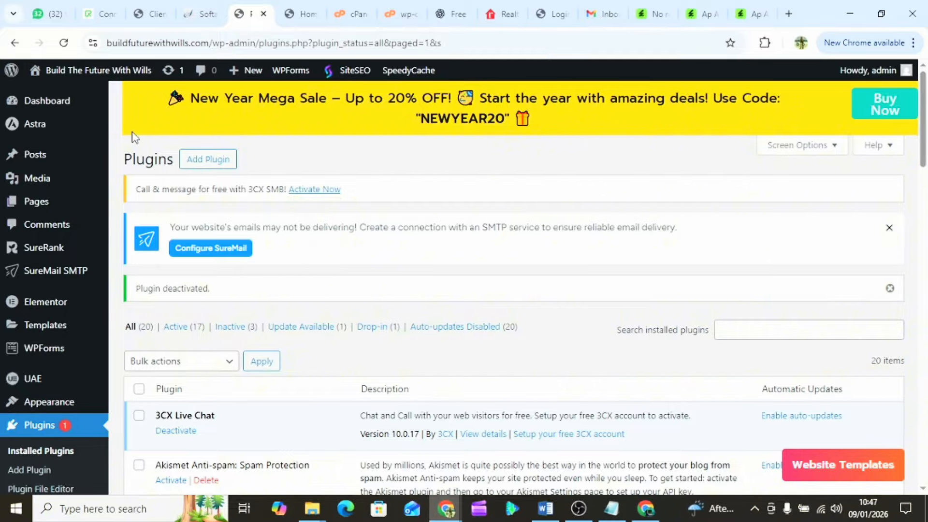
- Search Add Plugins for 'elementor' and review the 3,819 results, Elementor Website Builder marked Active
click(196, 167)
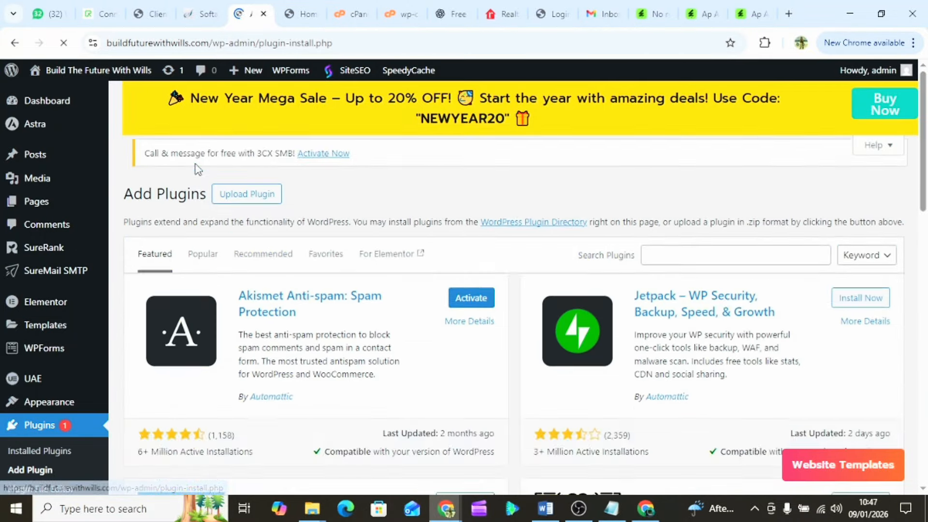
click(676, 315)
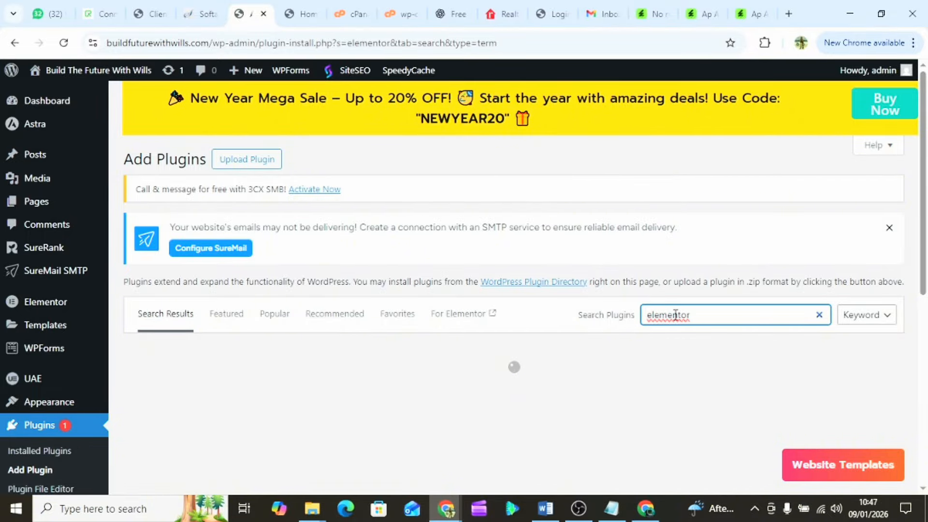
scroll(503, 325, down, 1)
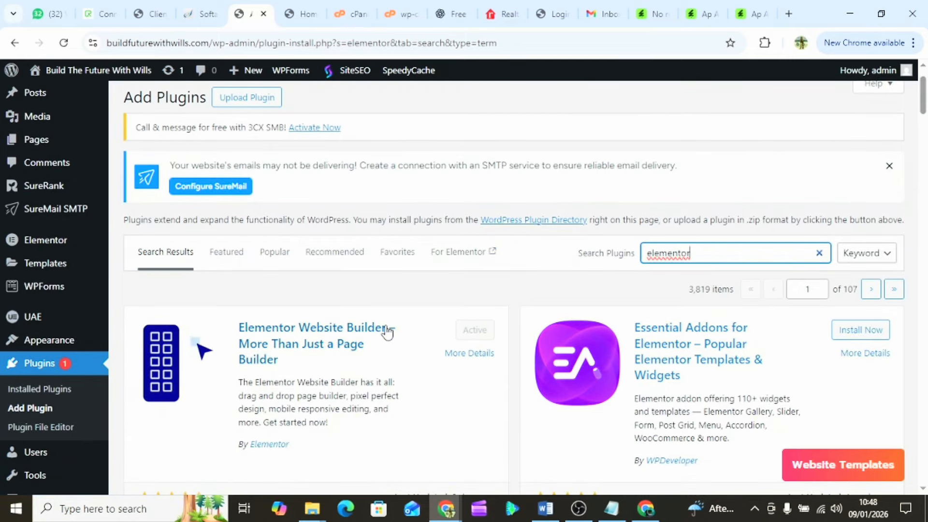
scroll(386, 332, up, 1)
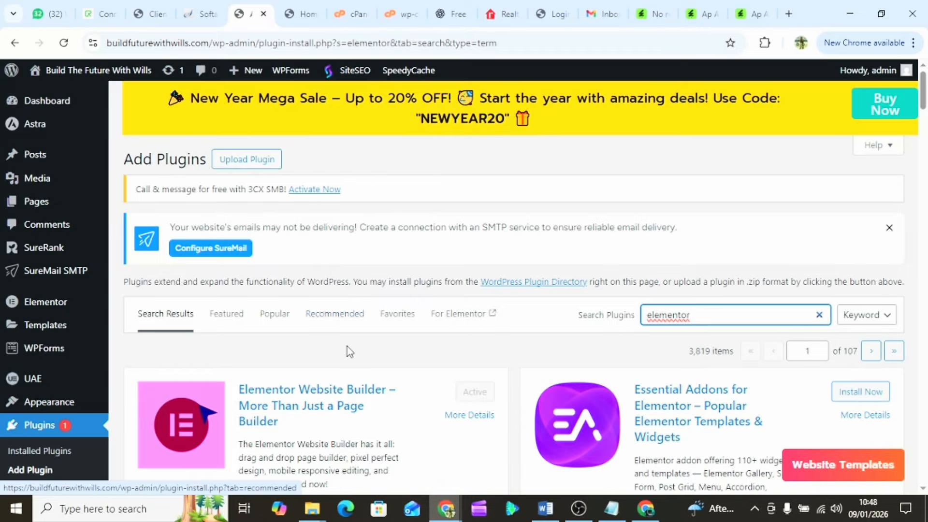
scroll(349, 352, down, 1)
scroll(349, 352, down, 1)
scroll(349, 352, down, 1)
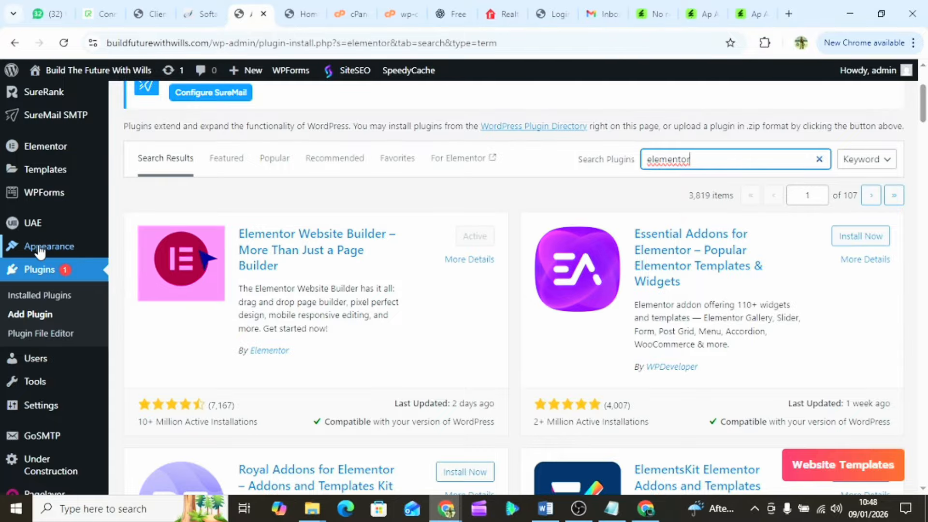
mouse_move(40, 251)
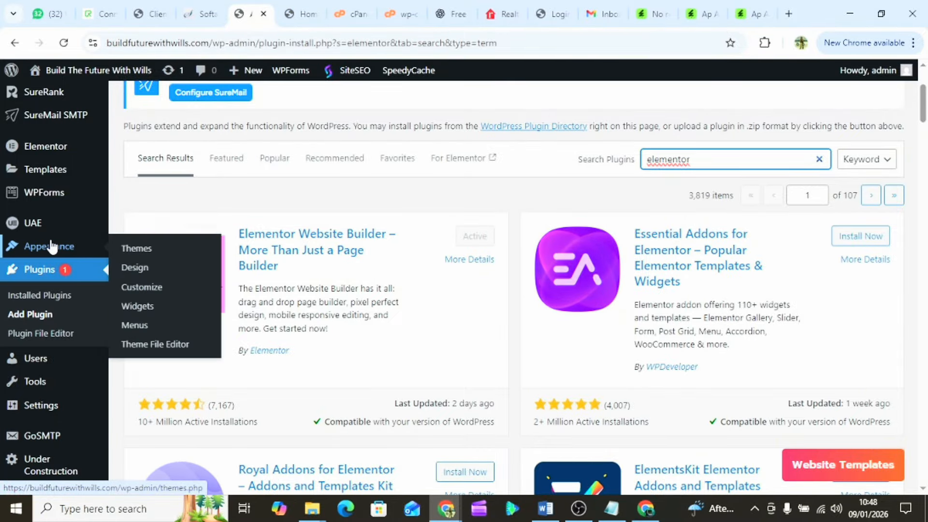
- Switch to the Urban Nest home page tab and reload it
click(294, 15)
scroll(125, 236, up, 15)
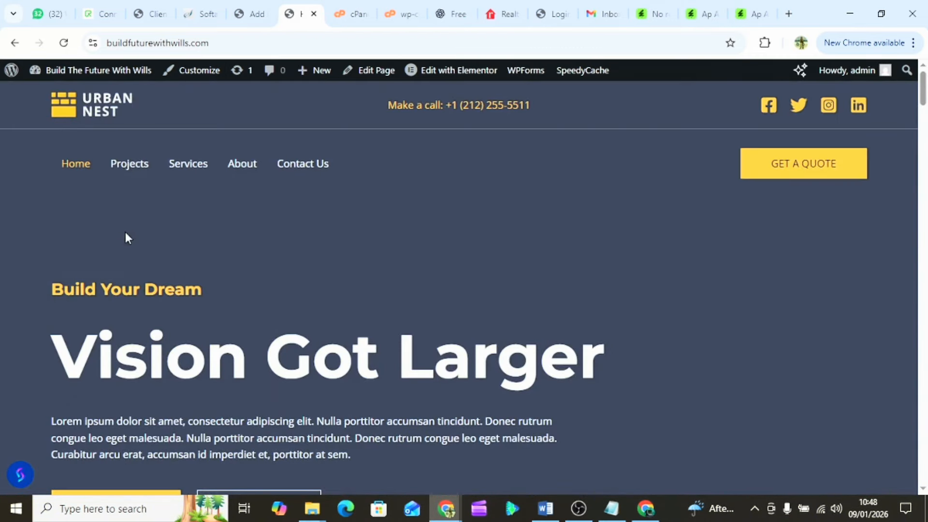
click(64, 45)
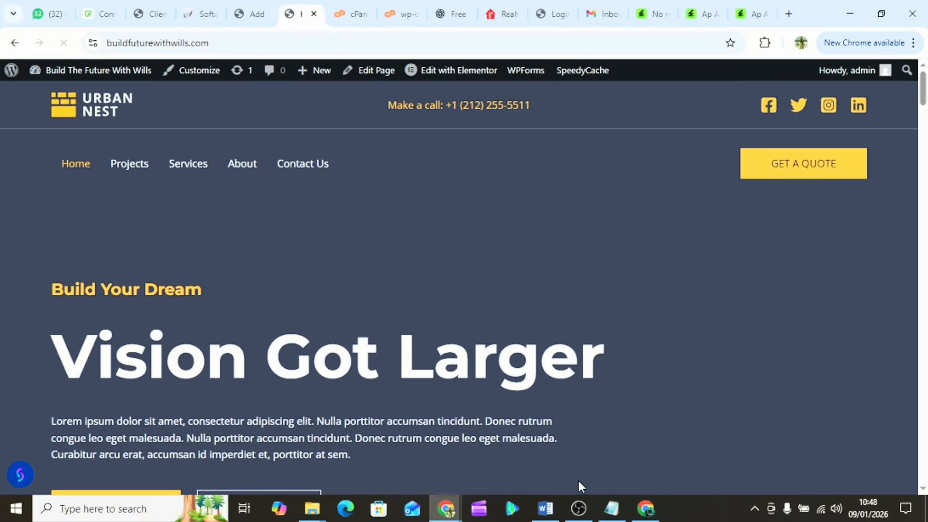
- Open Microsoft Edge and copy the site's URL from Chrome's address bar
click(346, 509)
click(145, 44)
key(ctrl+c)
right_click(145, 48)
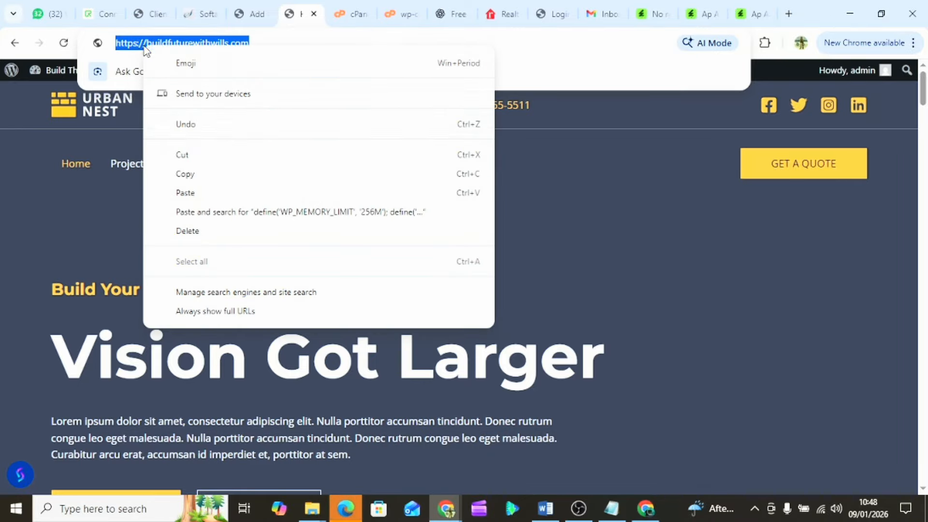
click(201, 174)
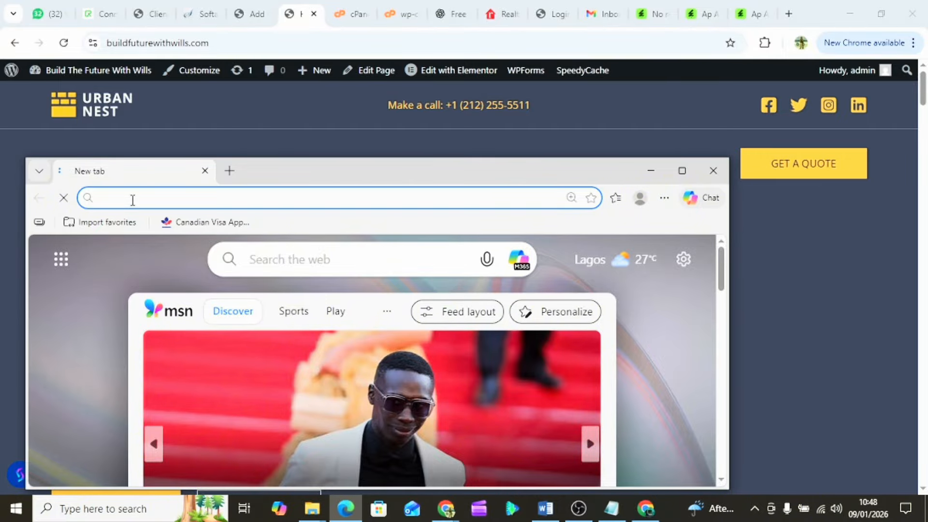
- Load buildfuturewithwills.com in Edge, then minimize Edge and return to Chrome's elementor plugin results
key(ctrl+v)
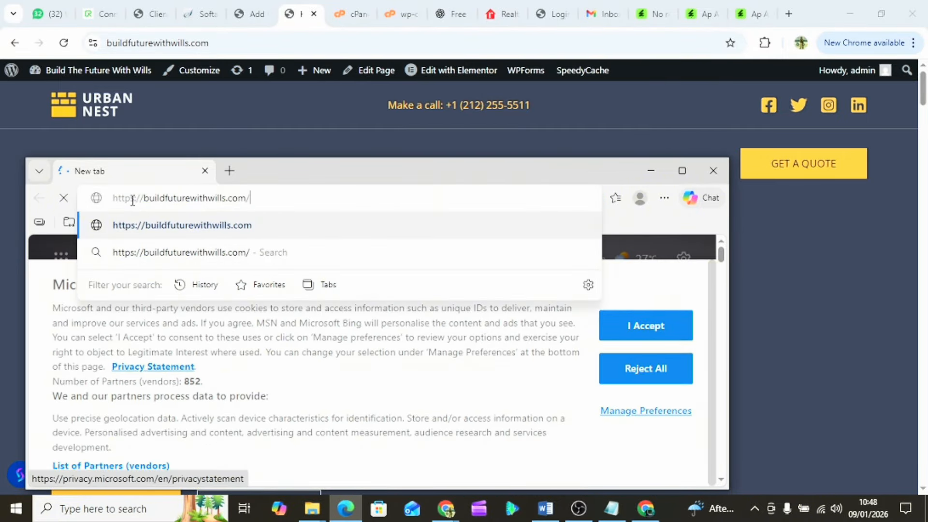
key(Return)
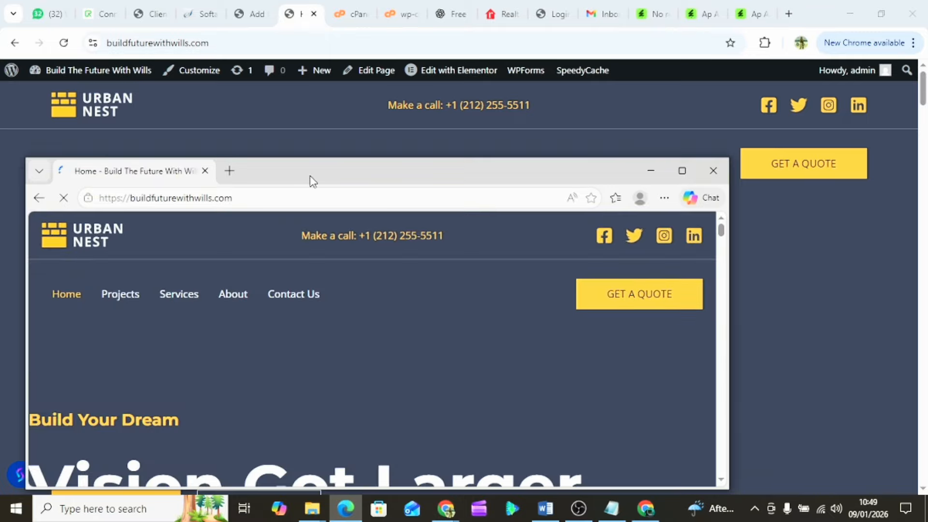
drag(310, 182, 320, 232)
click(662, 222)
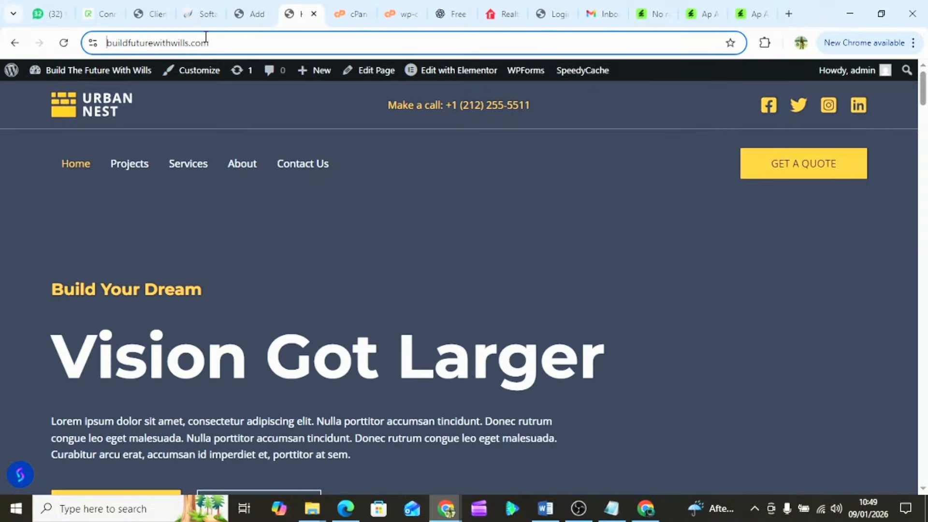
click(249, 13)
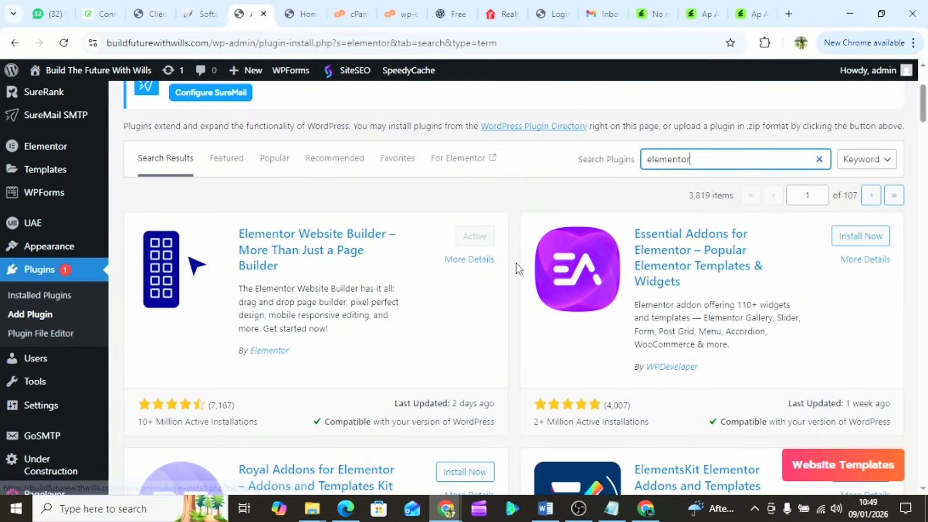
- Replace the elementor search term with 'starter template' in the plugin search box
scroll(517, 263, down, 2)
scroll(40, 344, down, 1)
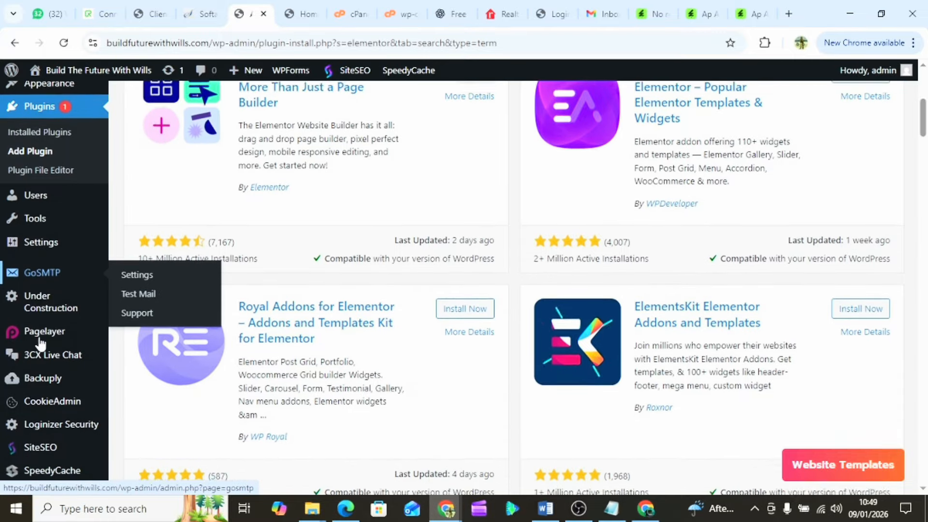
scroll(41, 344, up, 1)
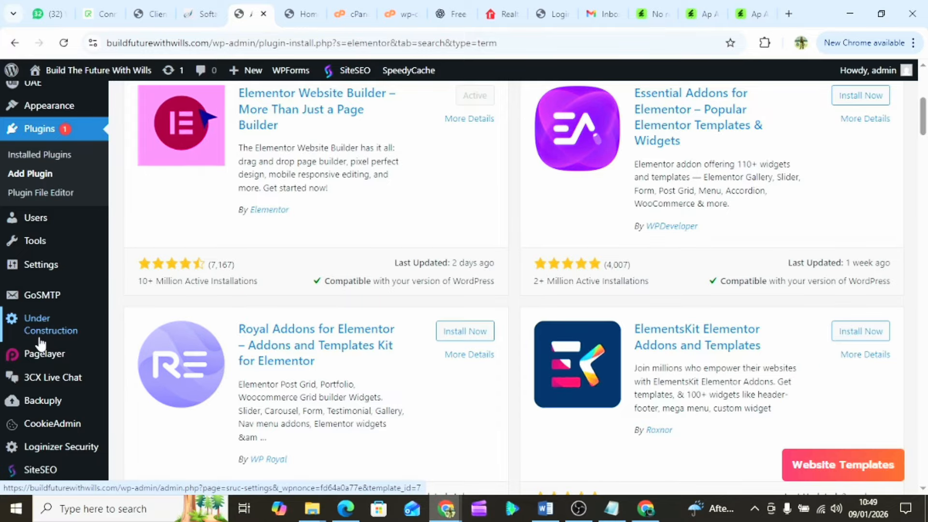
scroll(311, 254, up, 2)
scroll(311, 255, up, 4)
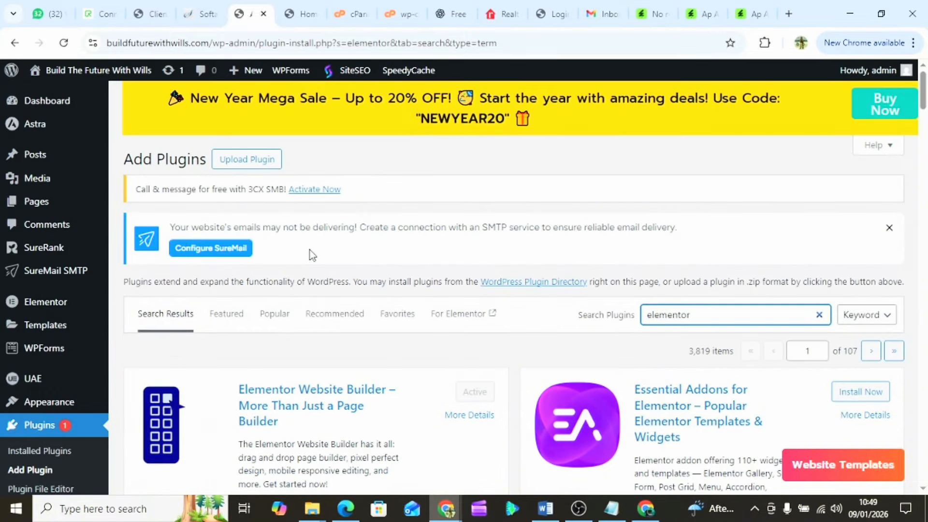
scroll(311, 255, down, 1)
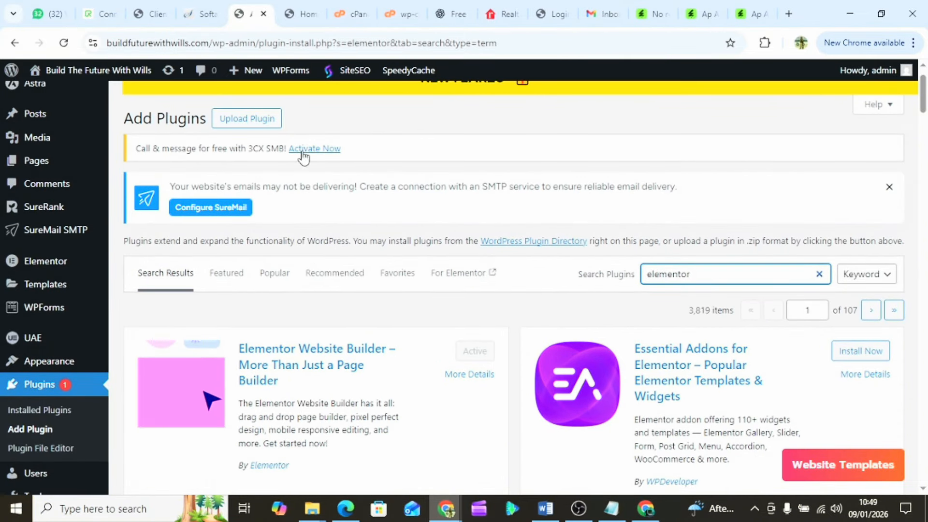
double_click(654, 275)
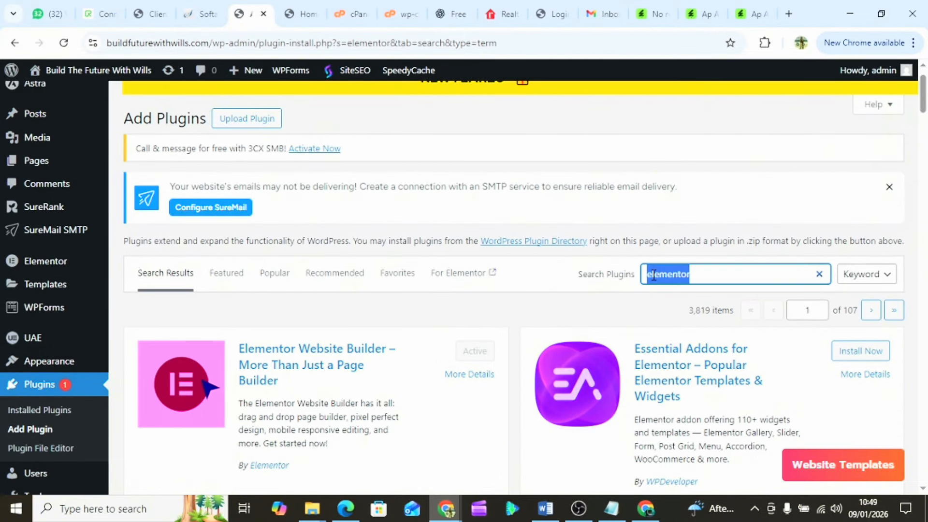
text(start)
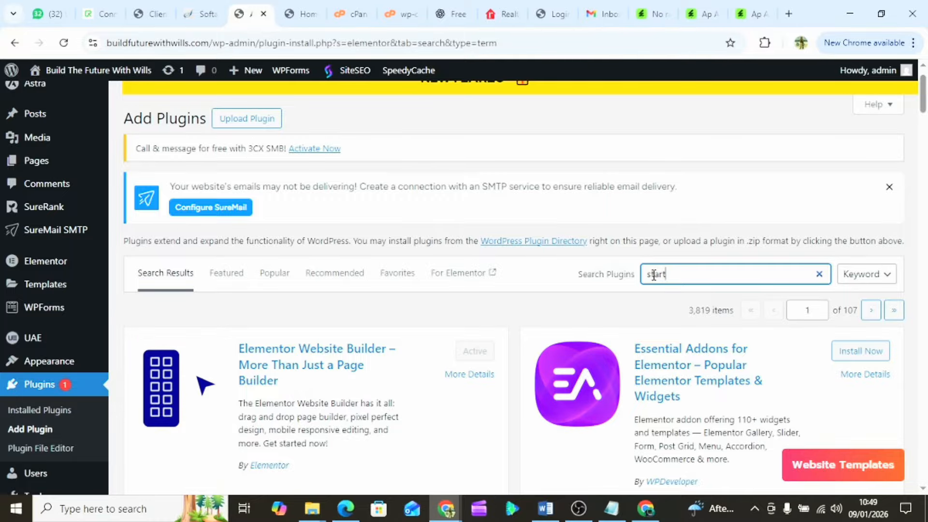
text(er template)
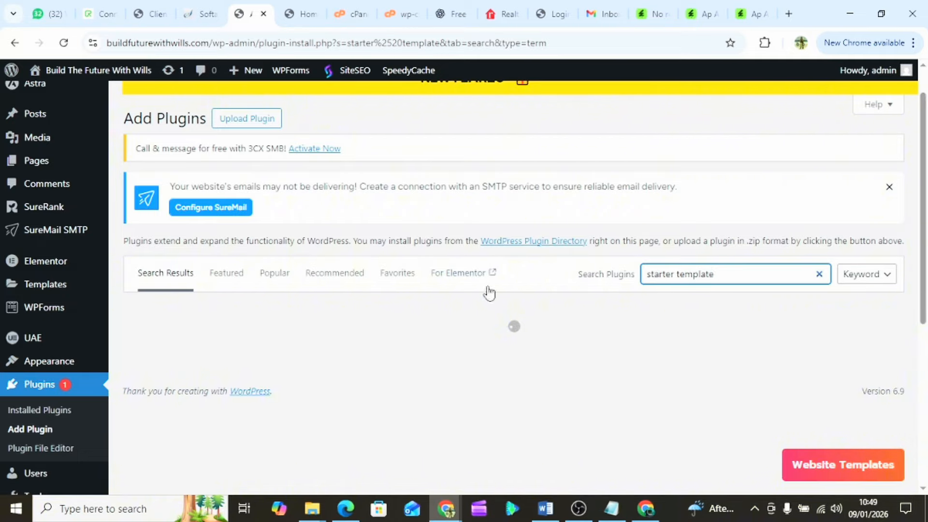
- Glance at the live site's homepage, then reload the stalled 'starter template' plugin search
scroll(463, 306, down, 3)
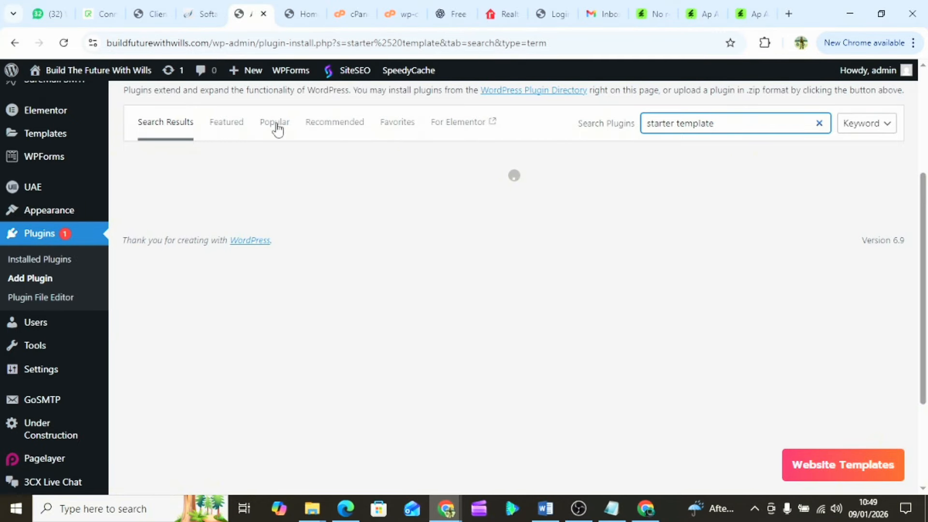
click(309, 11)
scroll(372, 246, down, 20)
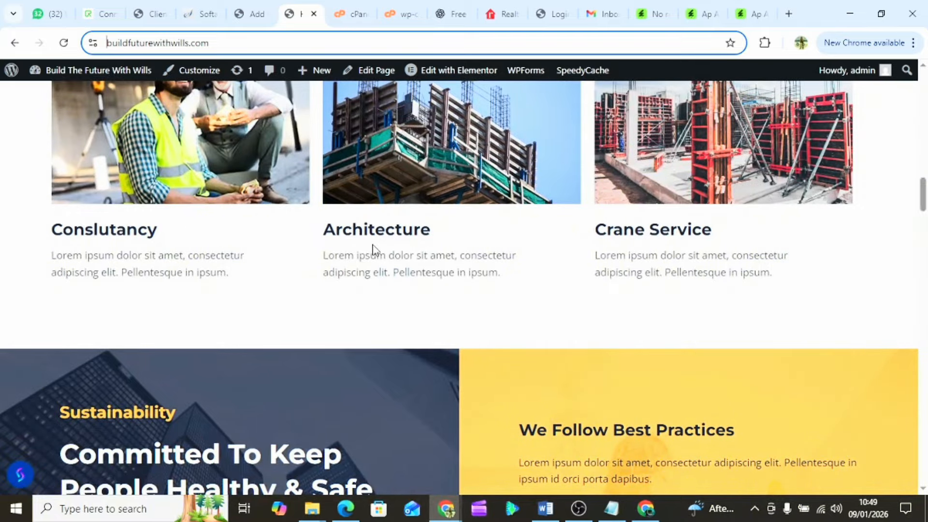
scroll(373, 250, up, 20)
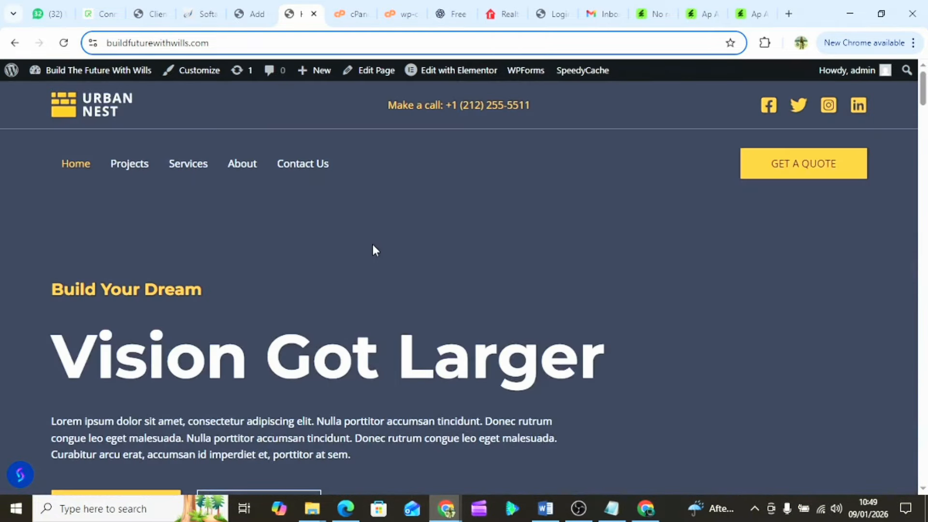
click(255, 7)
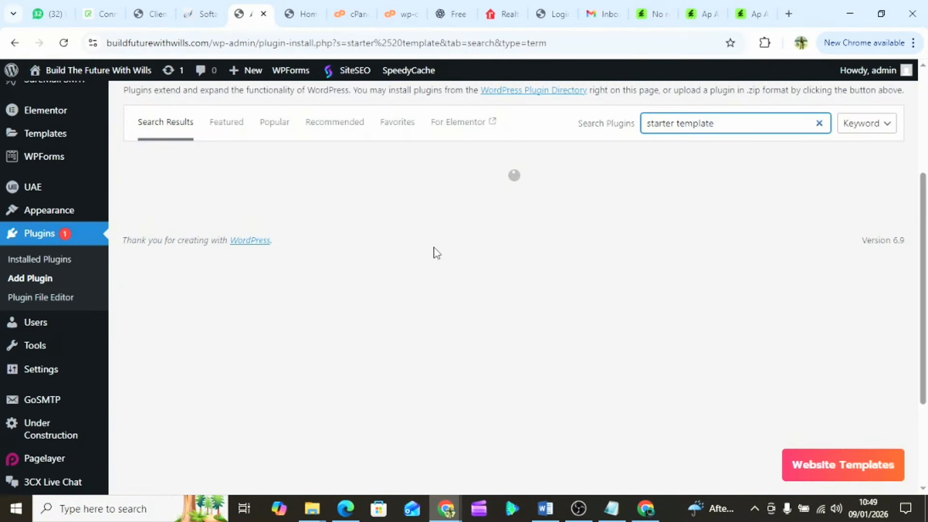
scroll(437, 253, up, 2)
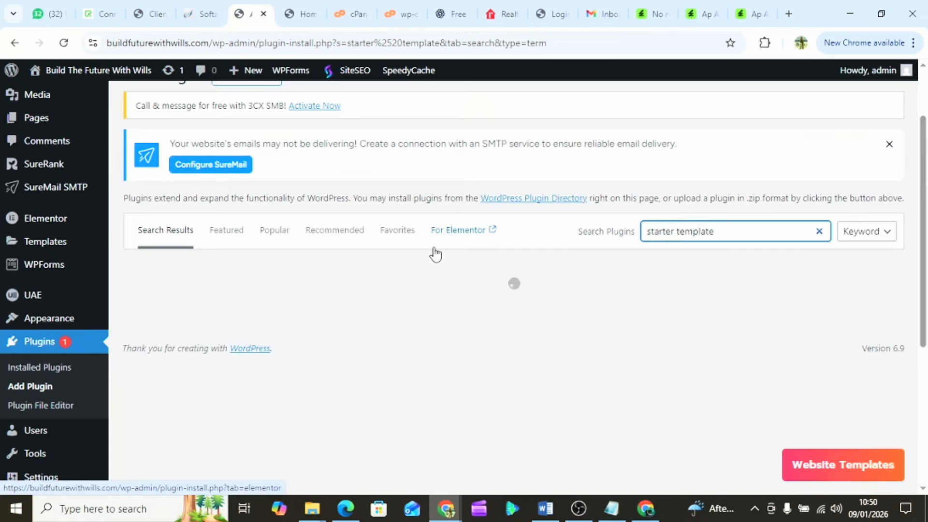
scroll(435, 254, down, 2)
scroll(436, 254, up, 3)
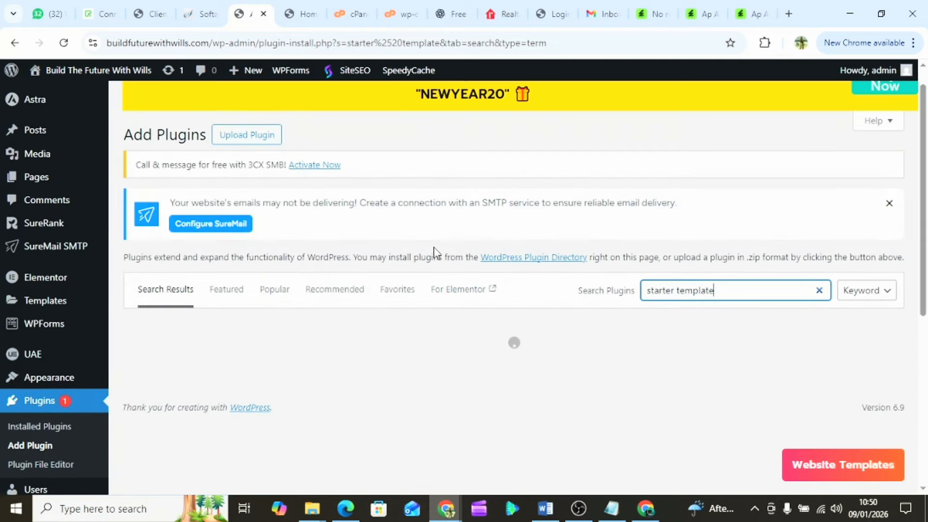
click(63, 43)
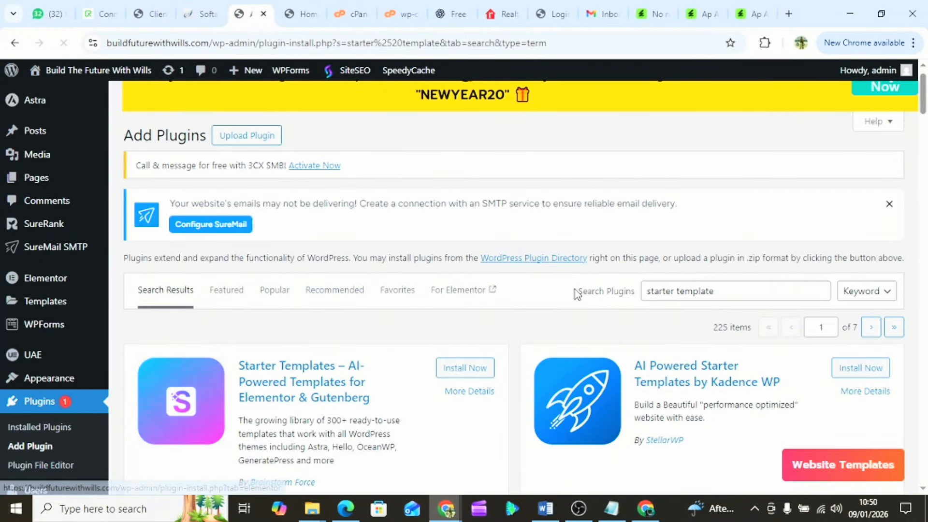
- Install the Starter Templates plugin from its result card, then activate it
scroll(578, 292, down, 2)
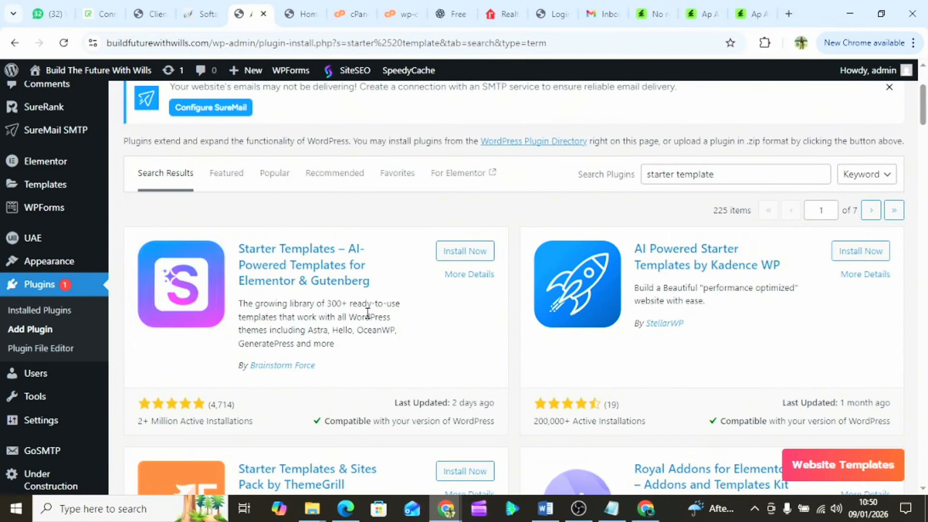
scroll(368, 314, down, 1)
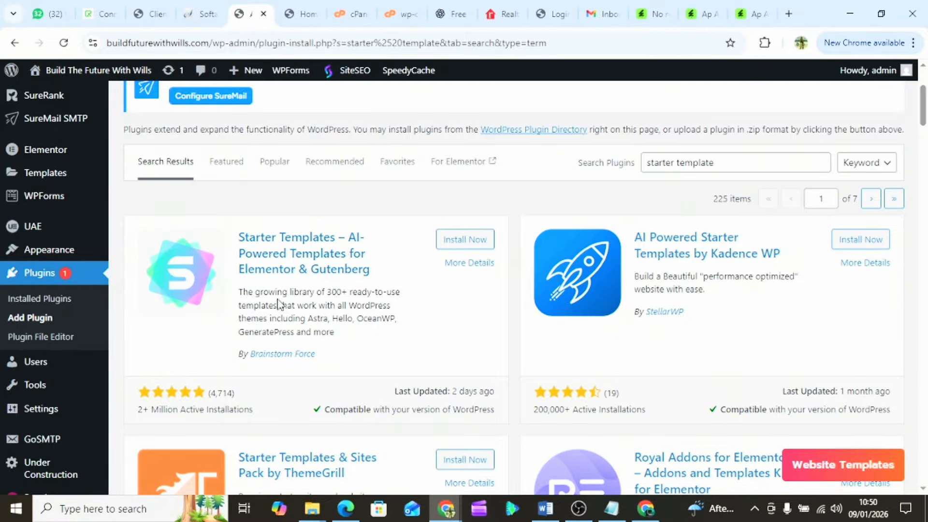
click(460, 242)
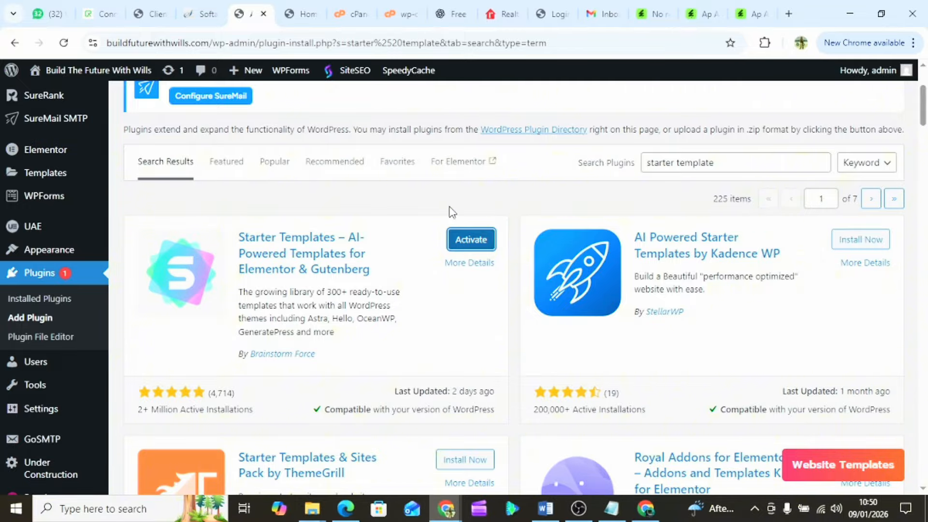
click(466, 242)
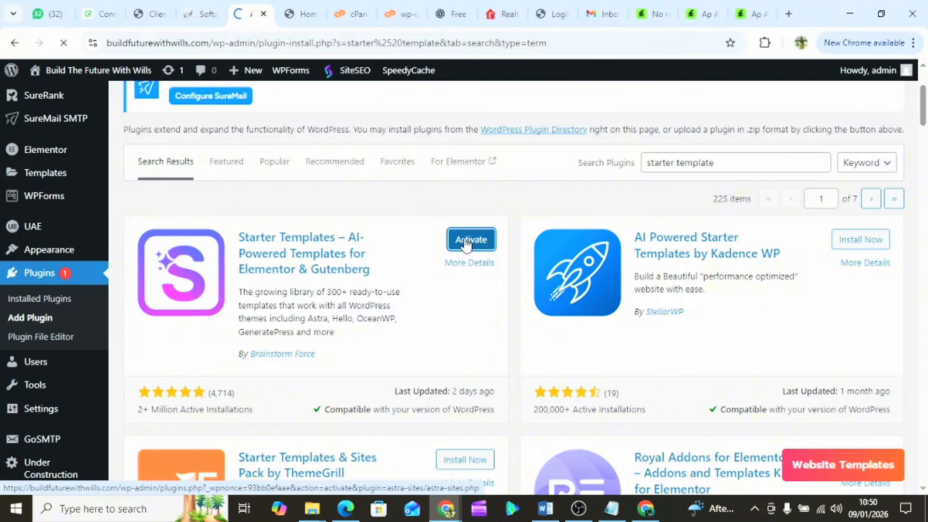
mouse_move(65, 255)
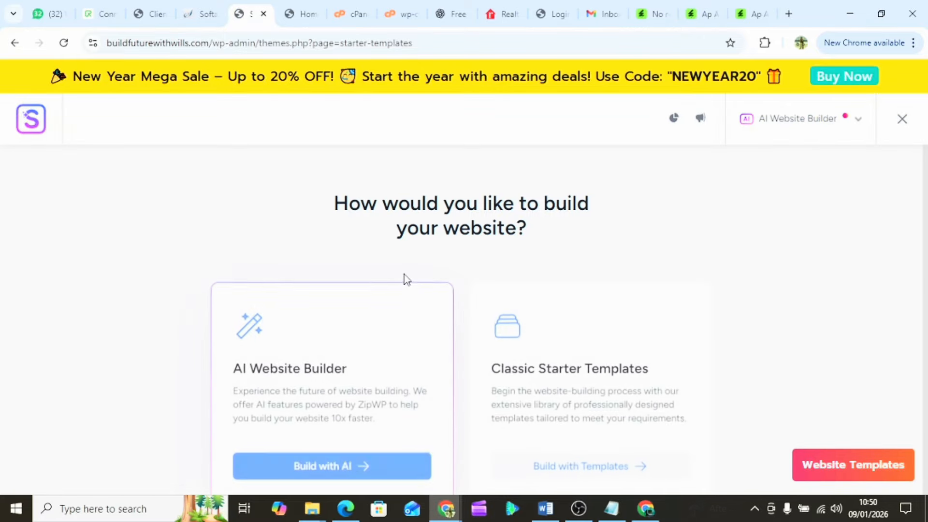
- Strip '/themes.php?page=starter-templates' from the URL to load the /wp-admin dashboard
scroll(400, 254, down, 1)
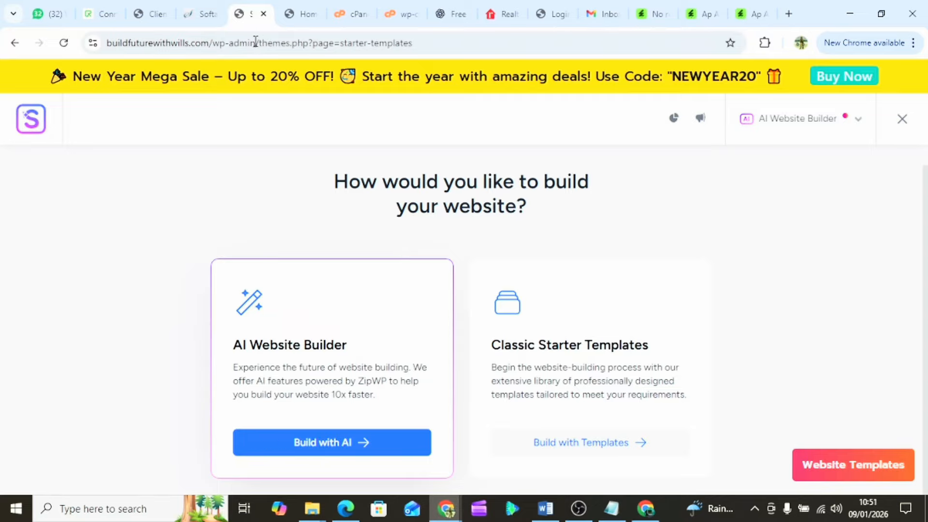
drag(256, 42, 514, 91)
key(BackSpace)
key(Return)
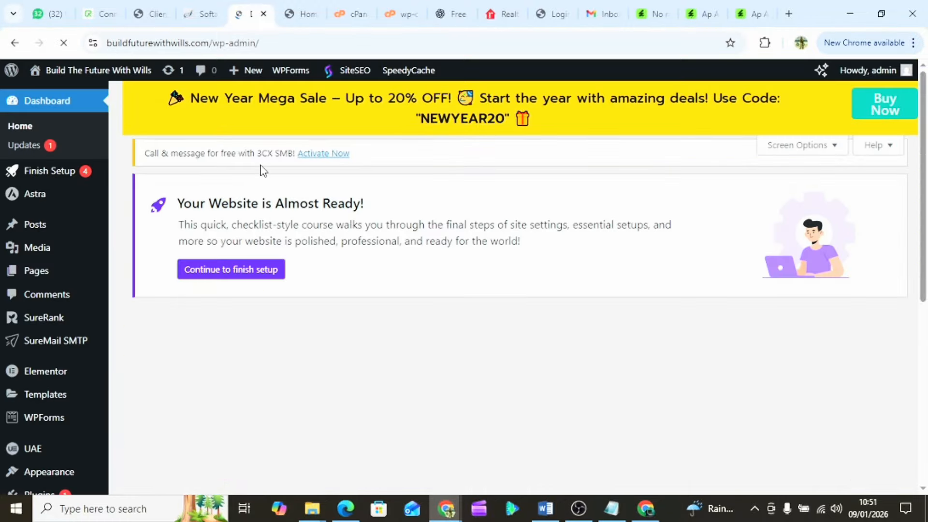
- Open Appearance > Starter Templates from the admin sidebar
scroll(310, 226, down, 5)
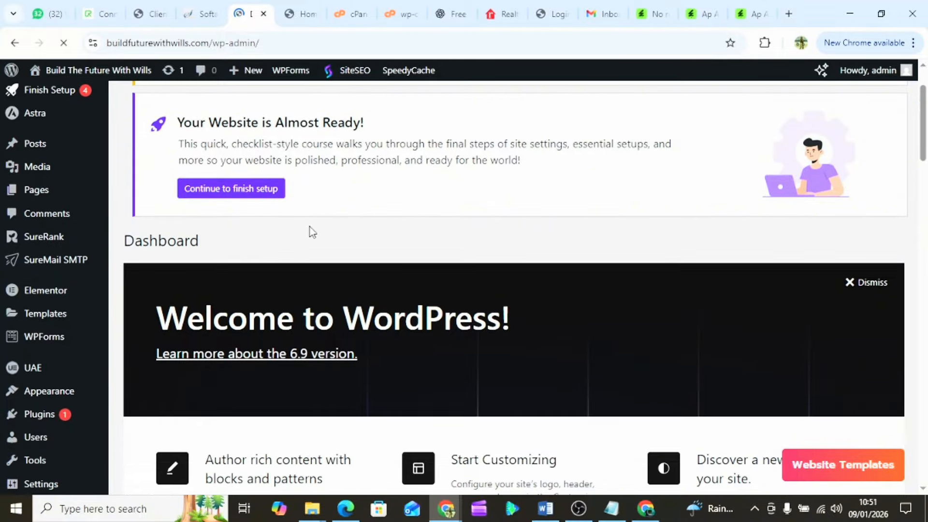
scroll(309, 224, up, 1)
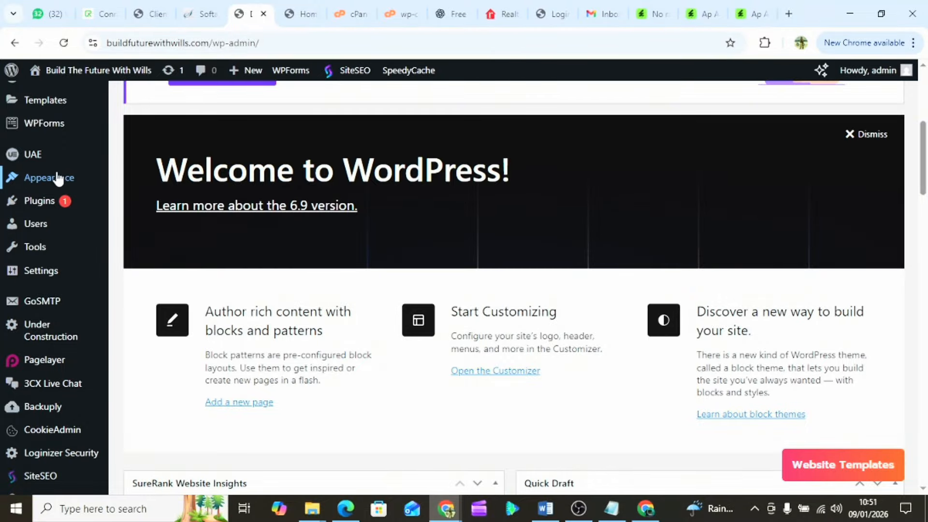
mouse_move(57, 181)
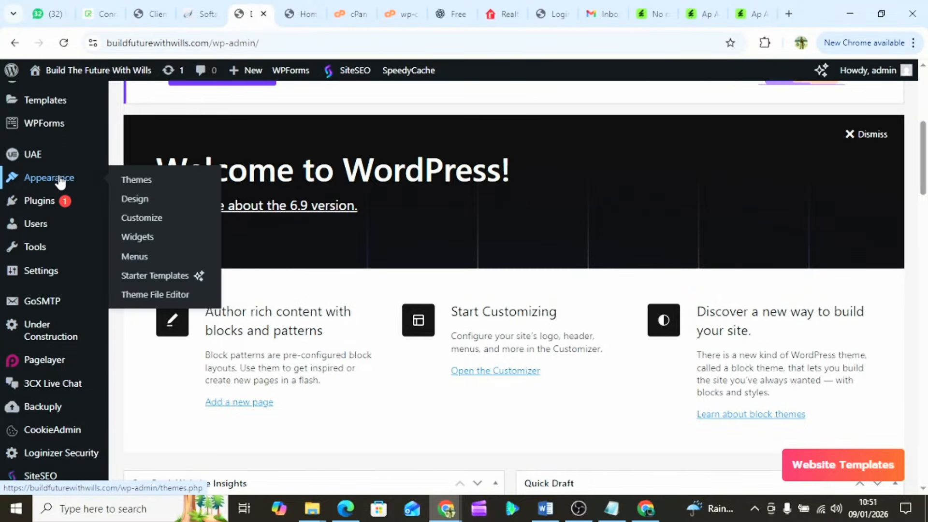
click(169, 279)
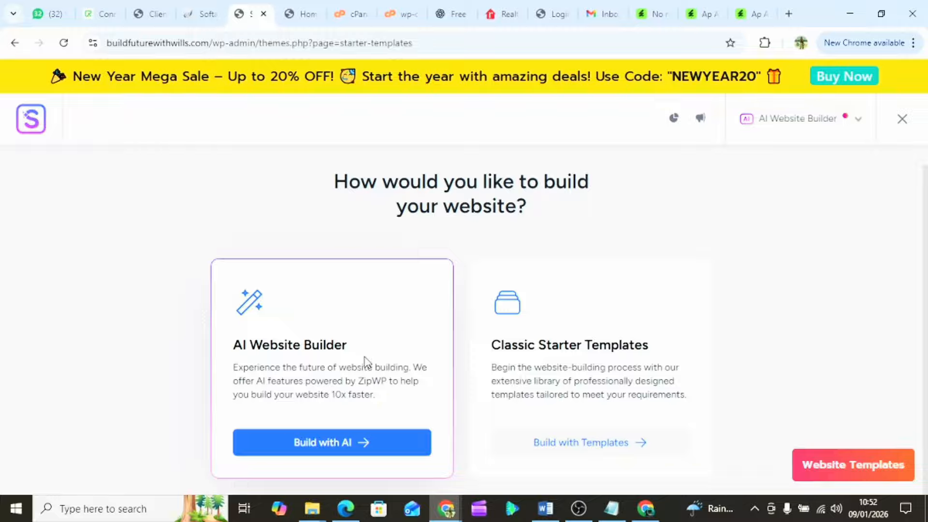
click(572, 444)
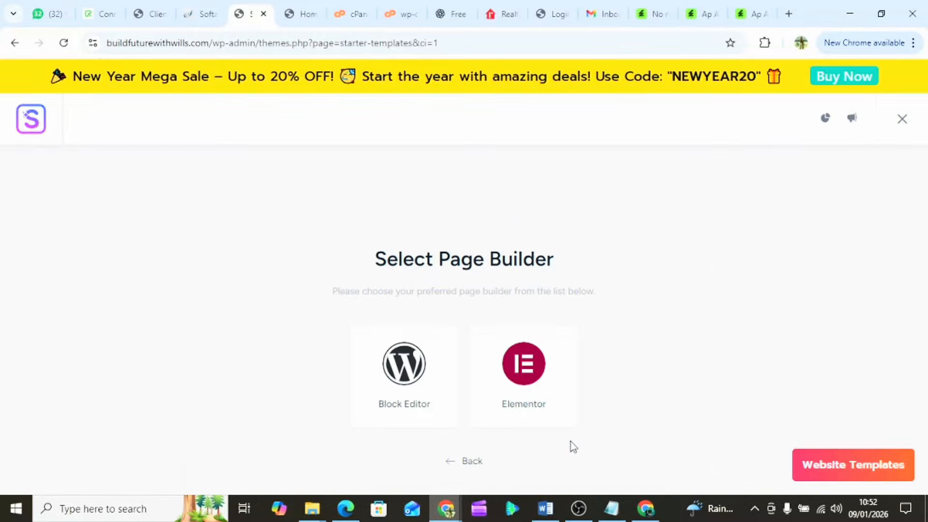
click(522, 380)
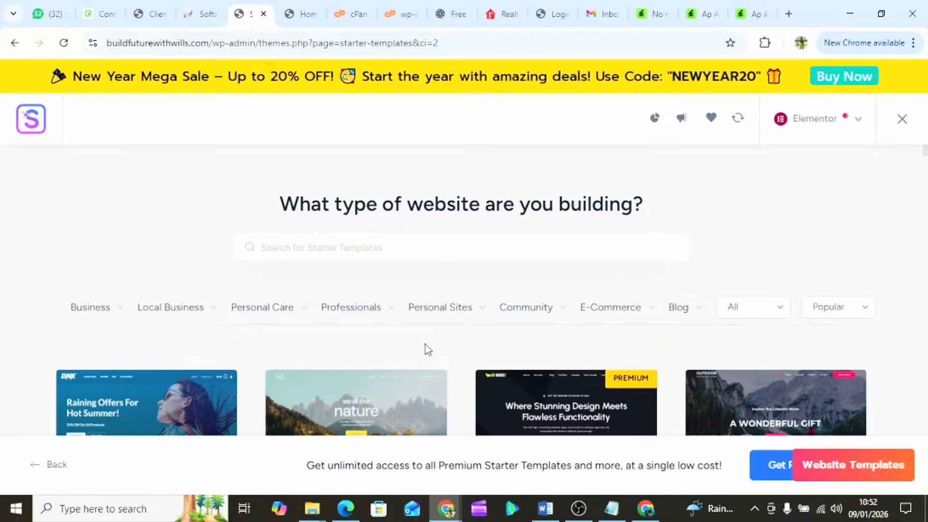
scroll(432, 349, down, 6)
scroll(426, 351, down, 15)
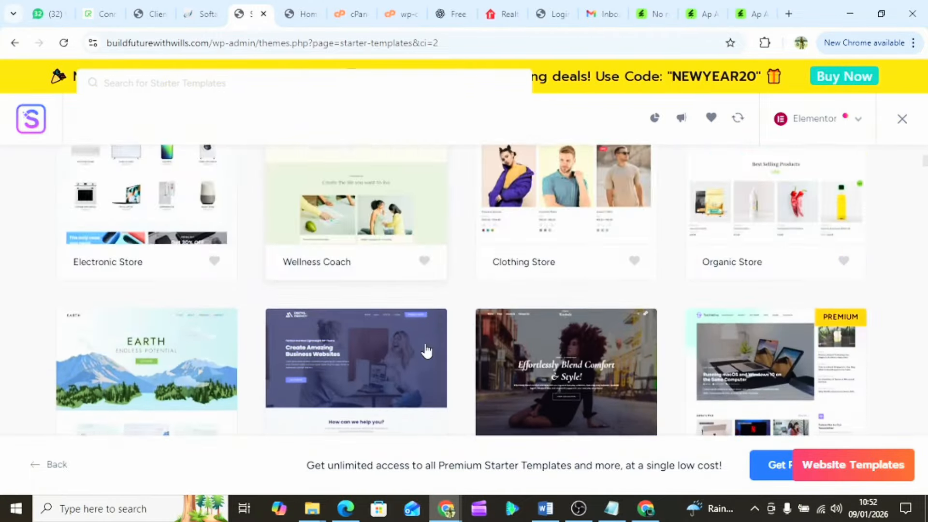
scroll(426, 351, down, 15)
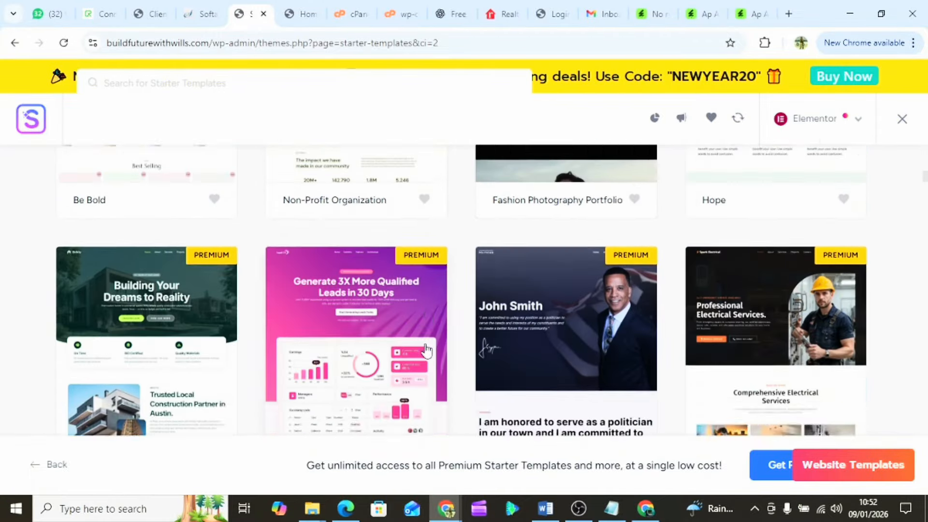
scroll(425, 350, down, 15)
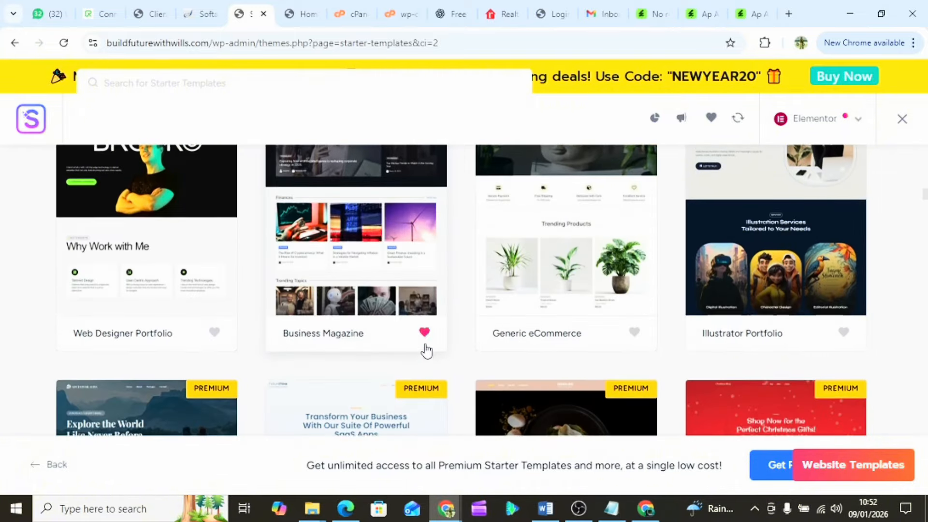
scroll(426, 350, down, 15)
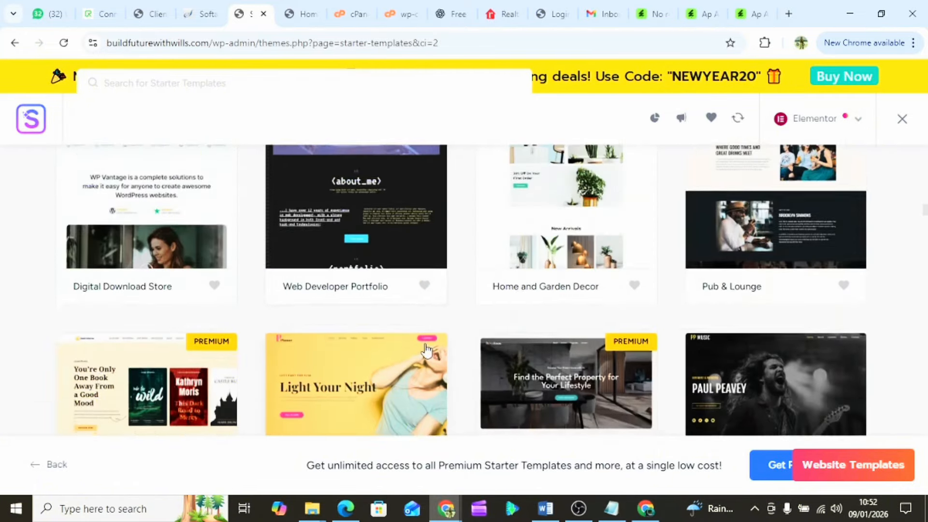
scroll(426, 350, down, 15)
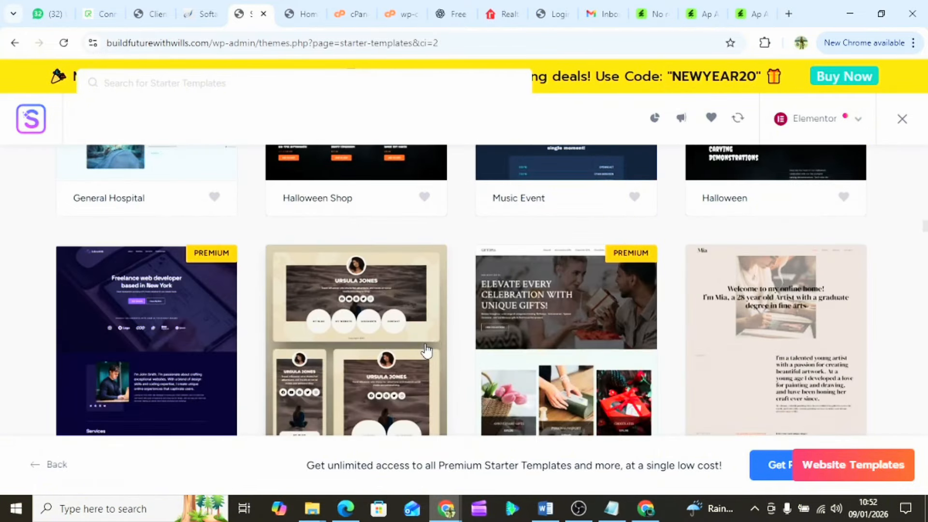
scroll(425, 350, down, 10)
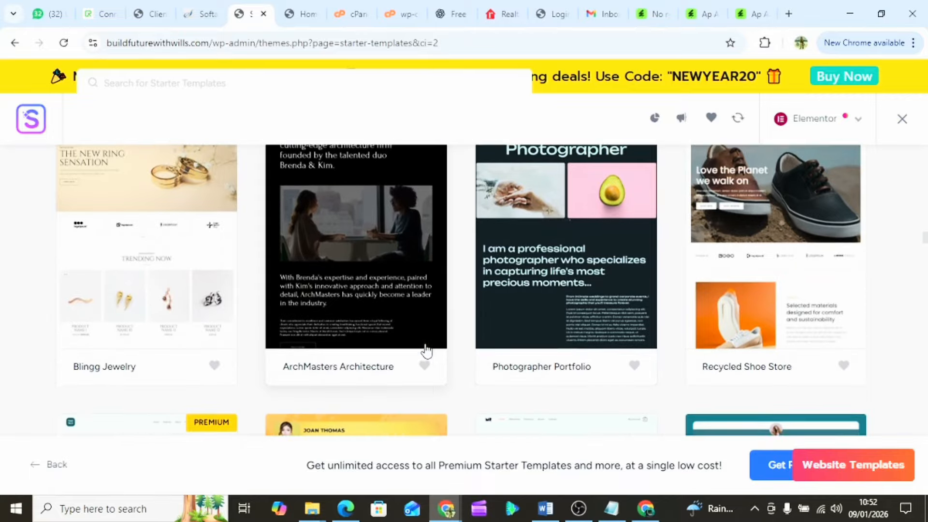
scroll(425, 350, up, 2)
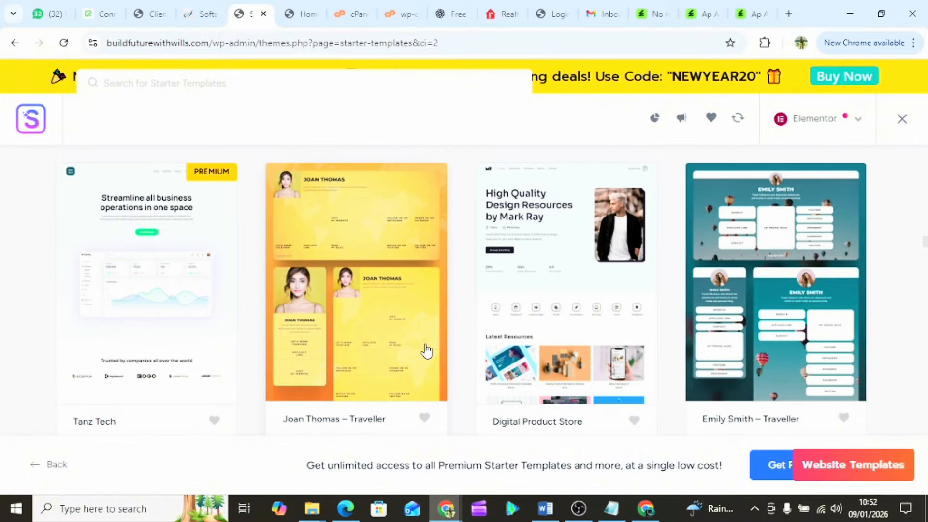
scroll(426, 351, up, 20)
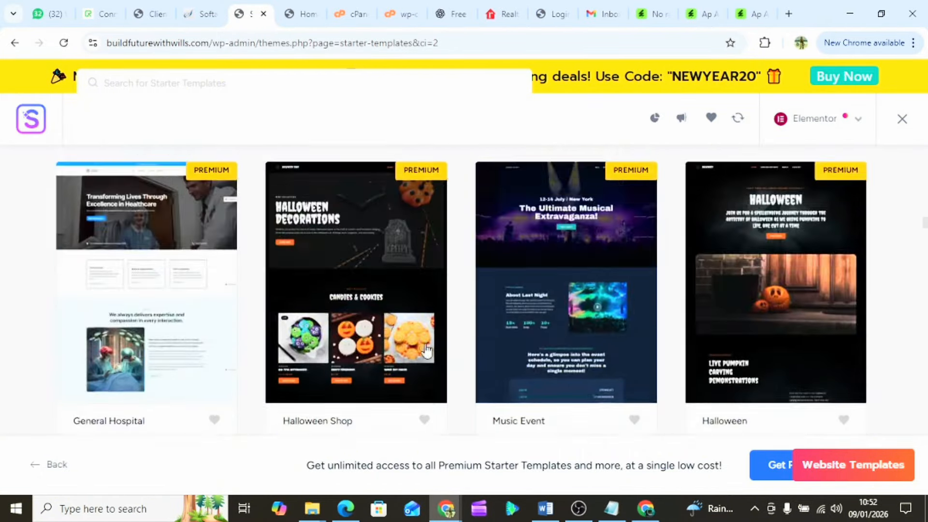
scroll(426, 350, up, 20)
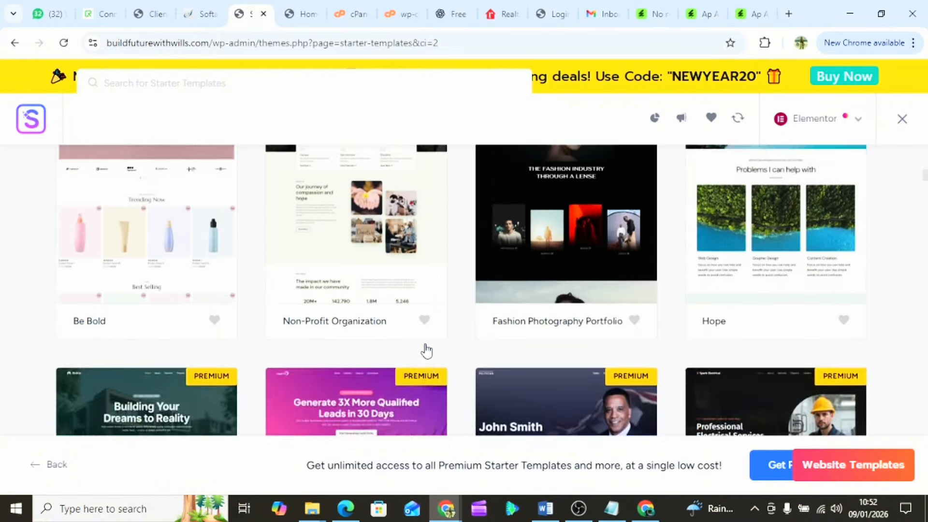
scroll(426, 350, up, 10)
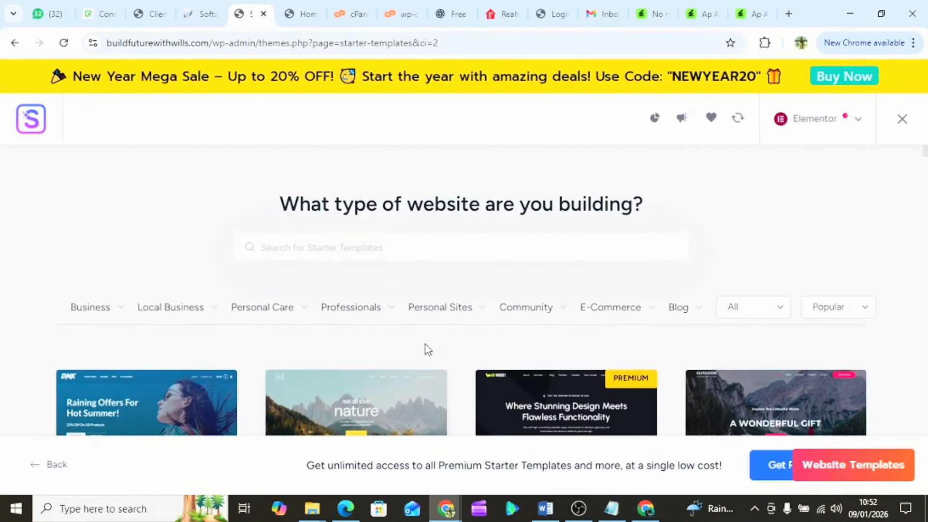
- Search templates for 'real estate' and pick the Construction Company template
text(real seatate)
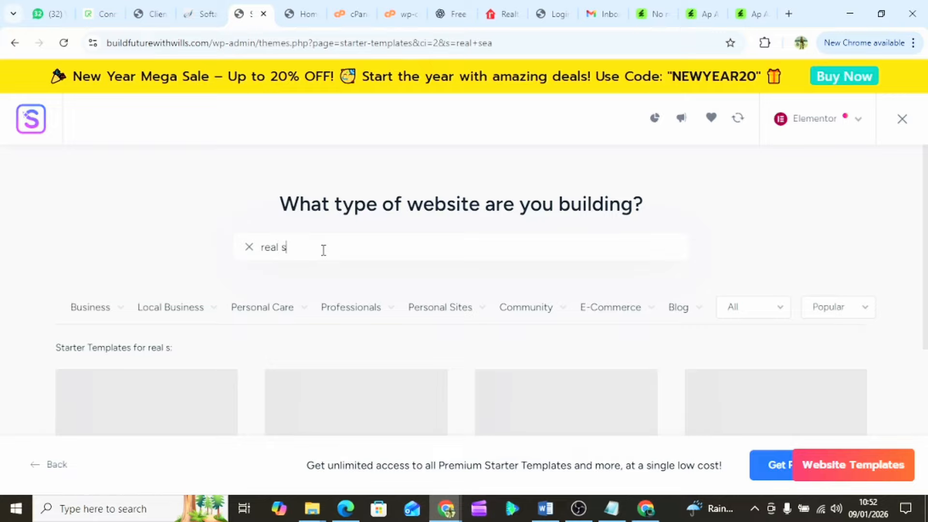
key(BackSpace)
key(BackSpace)
key(BackSpace)
key(BackSpace)
key(BackSpace)
key(BackSpace)
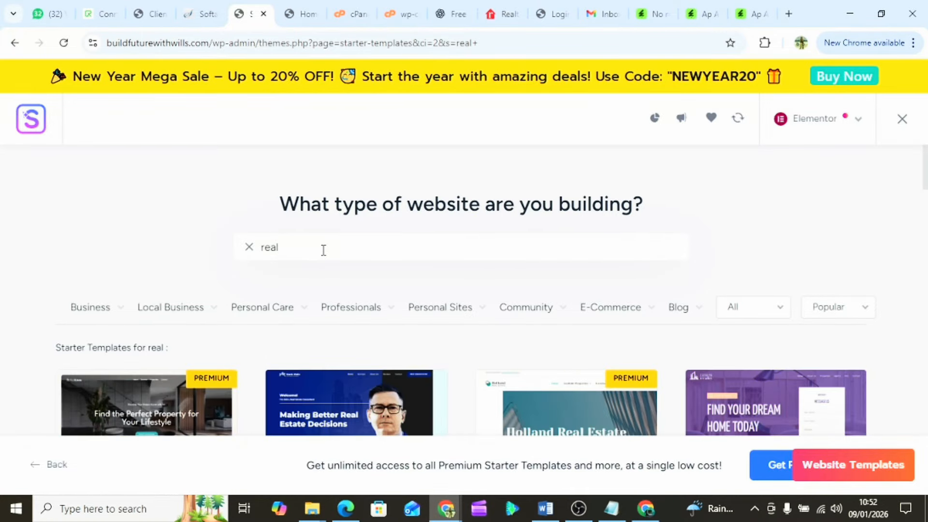
text(estate)
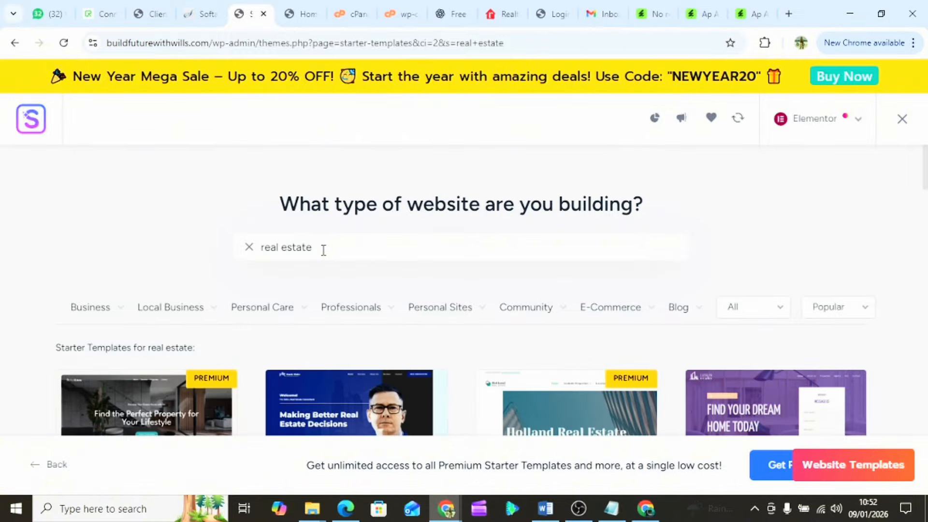
scroll(311, 290, down, 4)
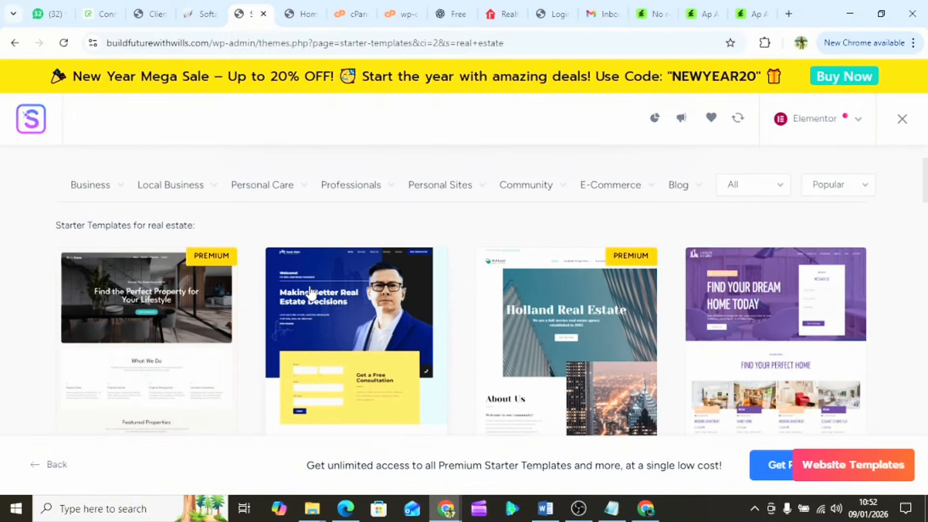
scroll(309, 293, down, 1)
scroll(307, 294, up, 2)
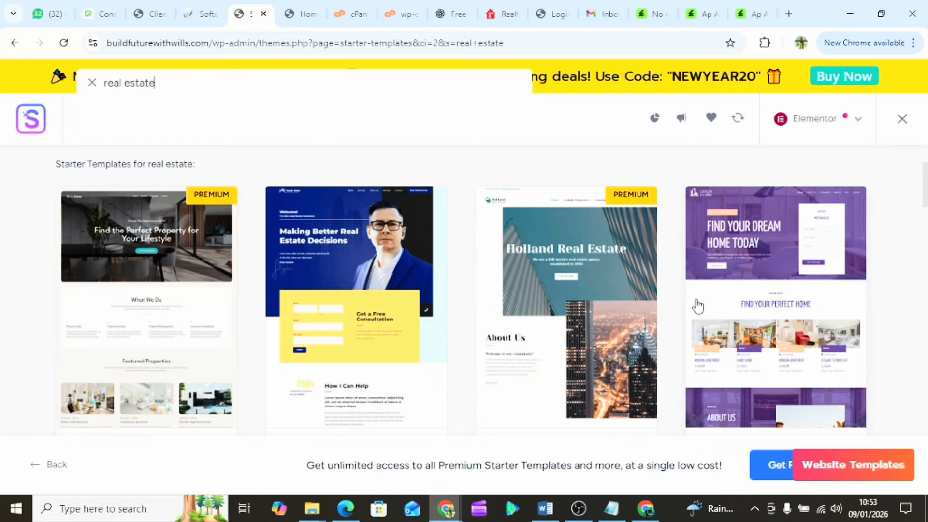
scroll(503, 317, down, 4)
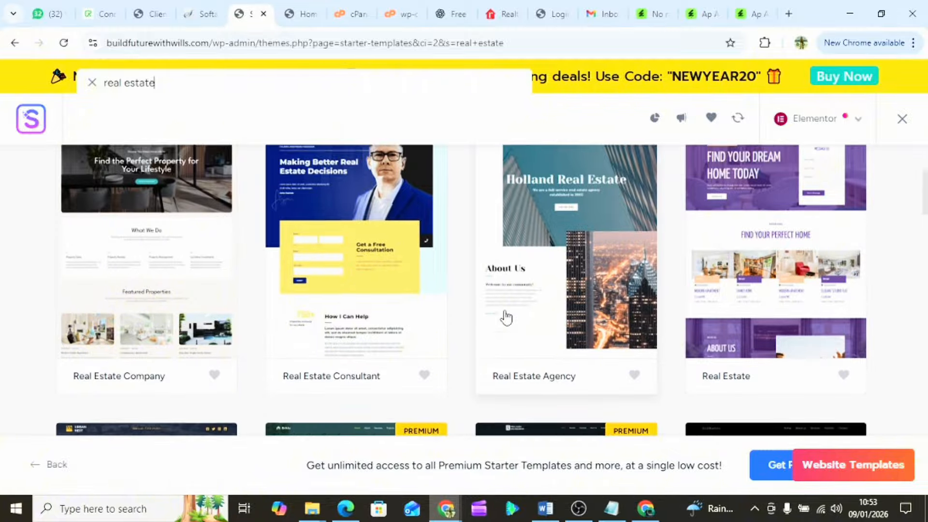
scroll(503, 317, down, 4)
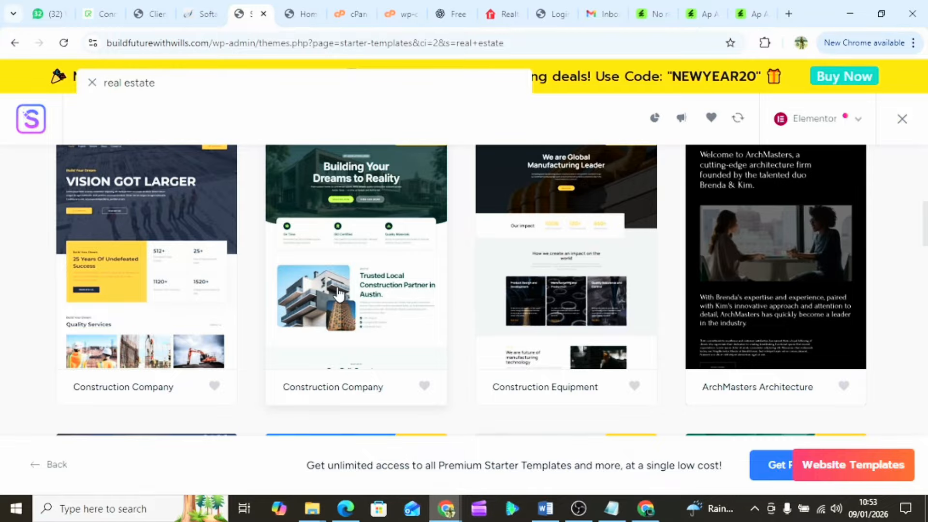
click(148, 297)
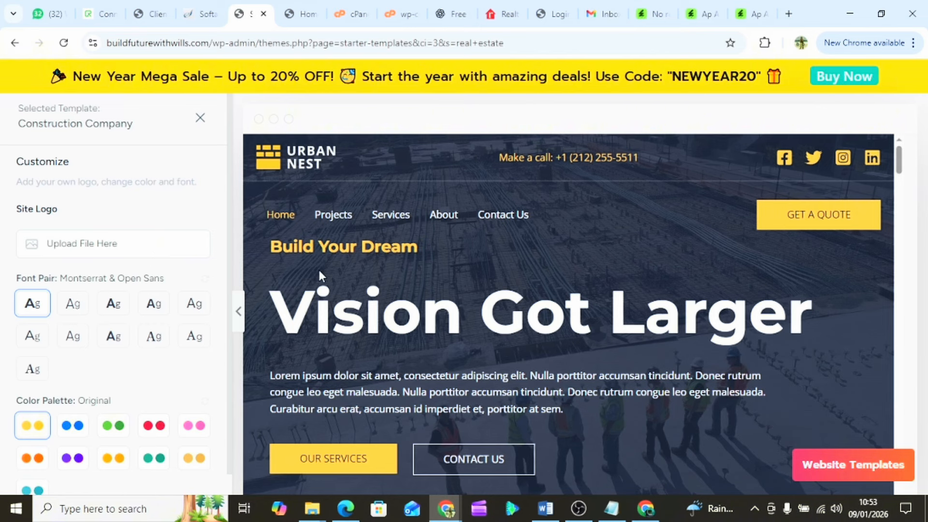
- Keep the default logo, fonts and colours and continue to Select features
scroll(371, 353, down, 2)
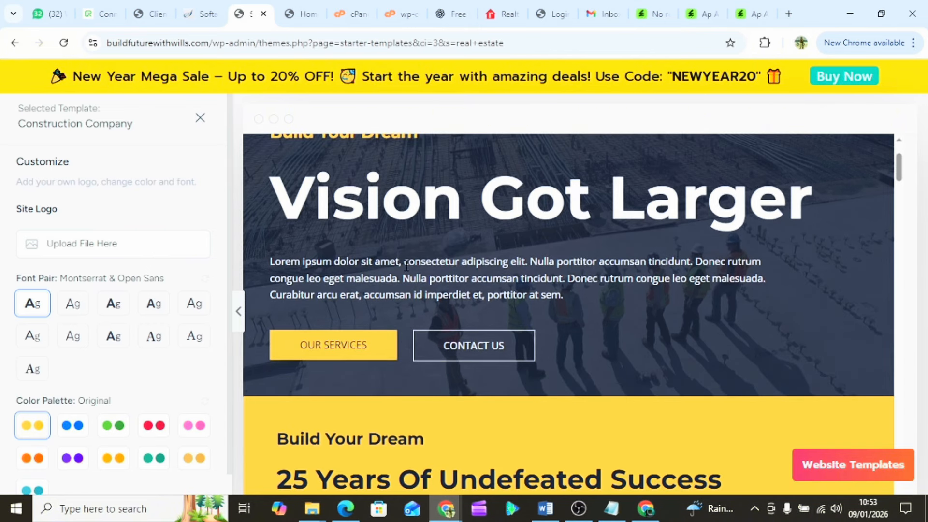
scroll(109, 349, down, 2)
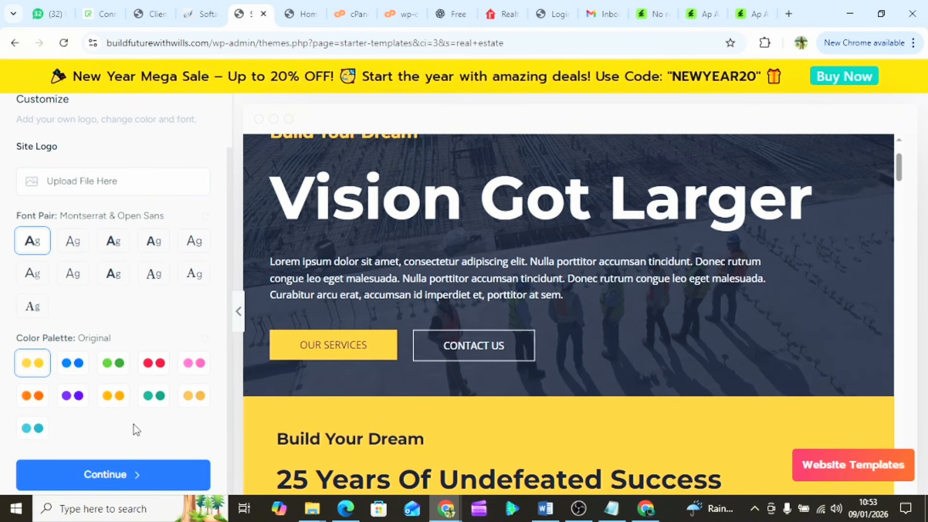
click(118, 476)
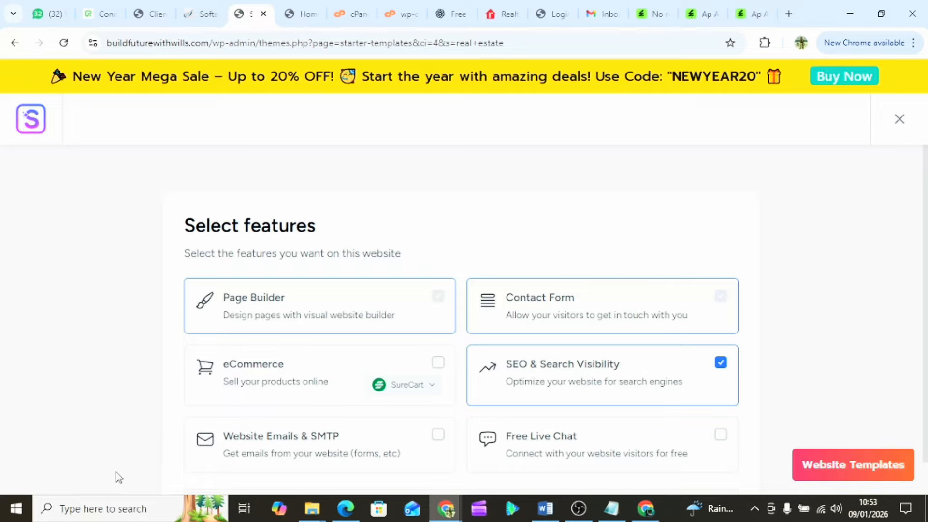
- Check Free Live Chat and Website Emails & SMTP, then continue
scroll(489, 297, down, 3)
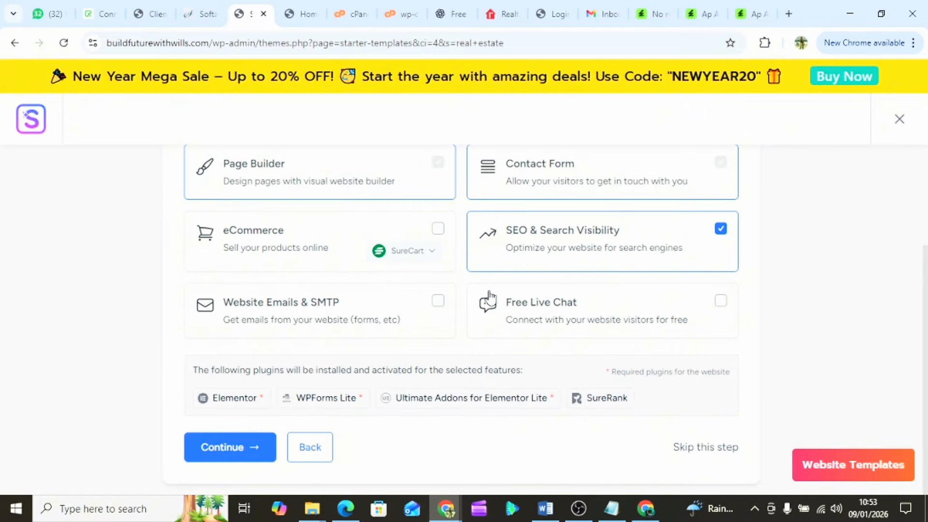
scroll(489, 296, up, 2)
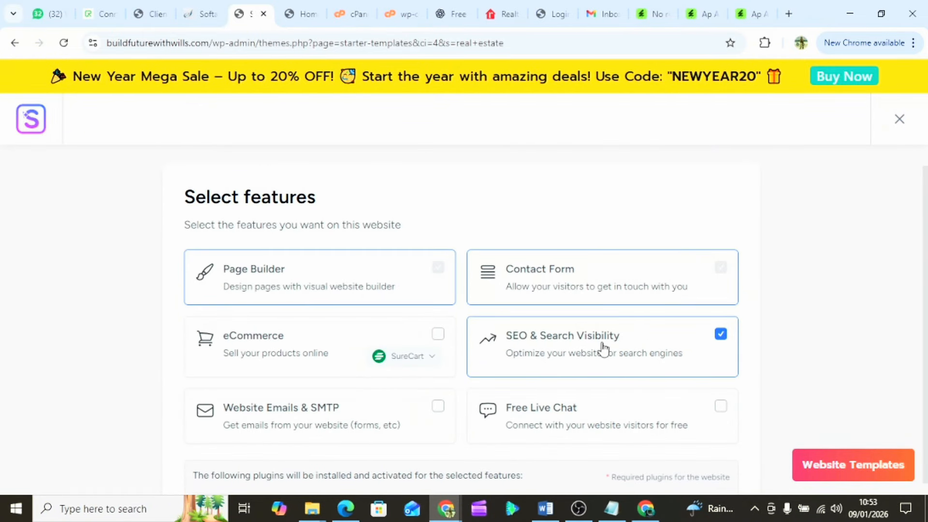
click(719, 410)
scroll(530, 397, down, 2)
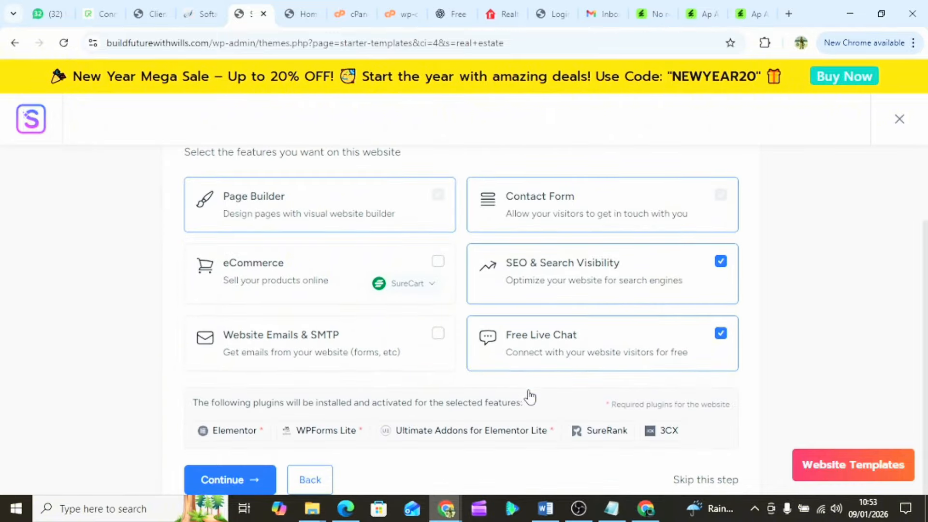
click(439, 335)
scroll(518, 354, down, 1)
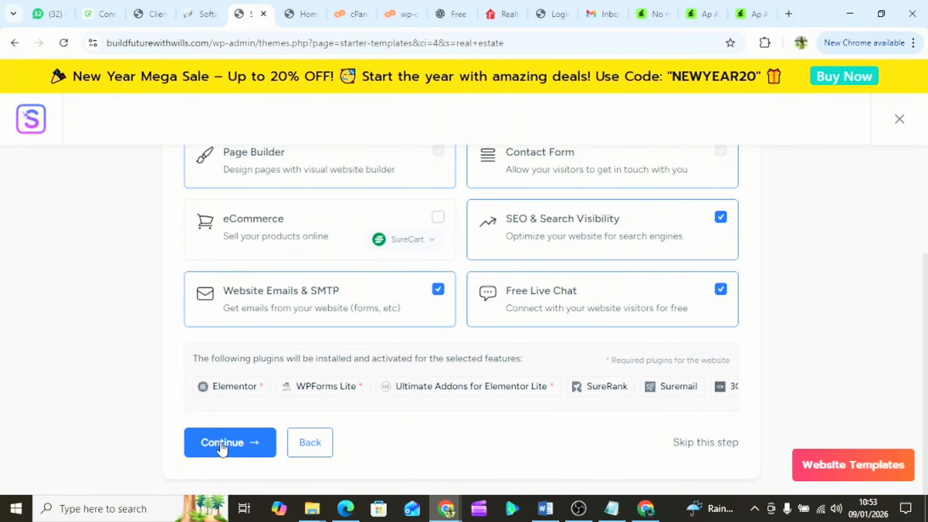
click(222, 448)
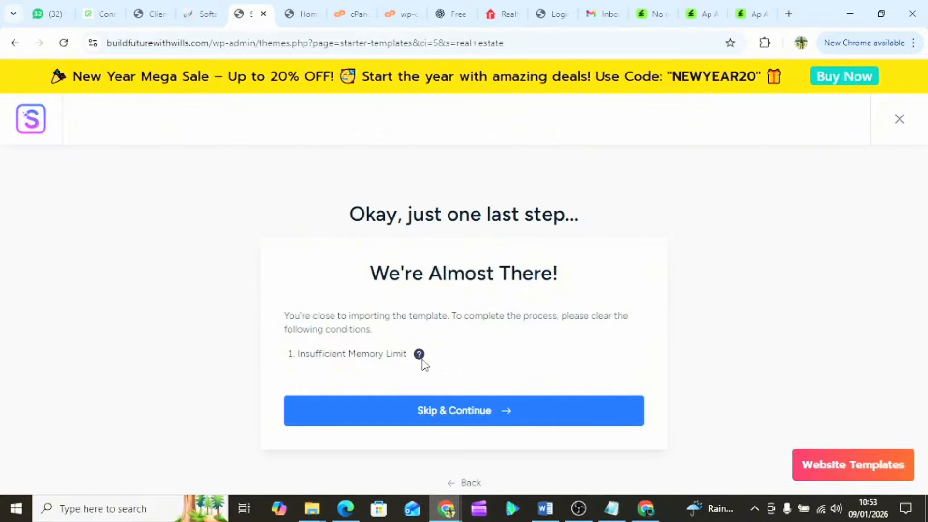
- Skip the memory warning, enter your first name, tick Keep existing data, and submit to build
mouse_move(420, 356)
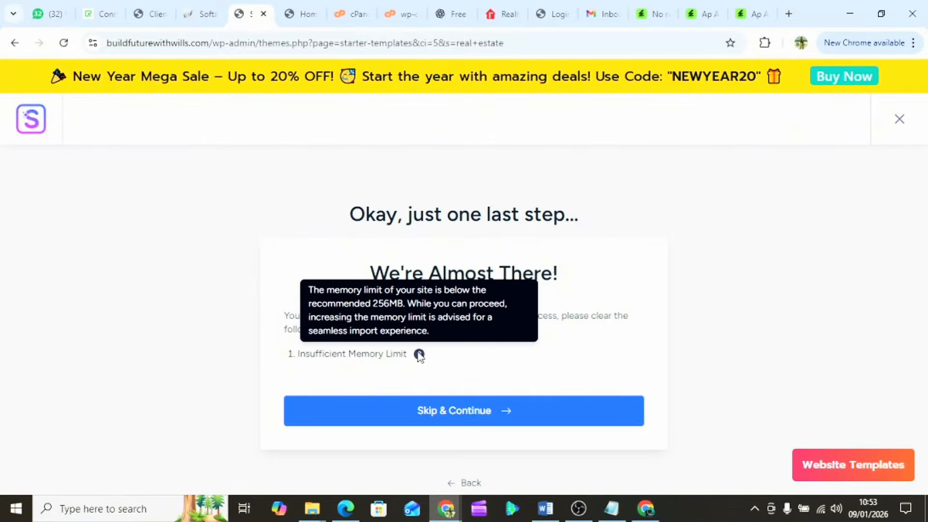
click(482, 413)
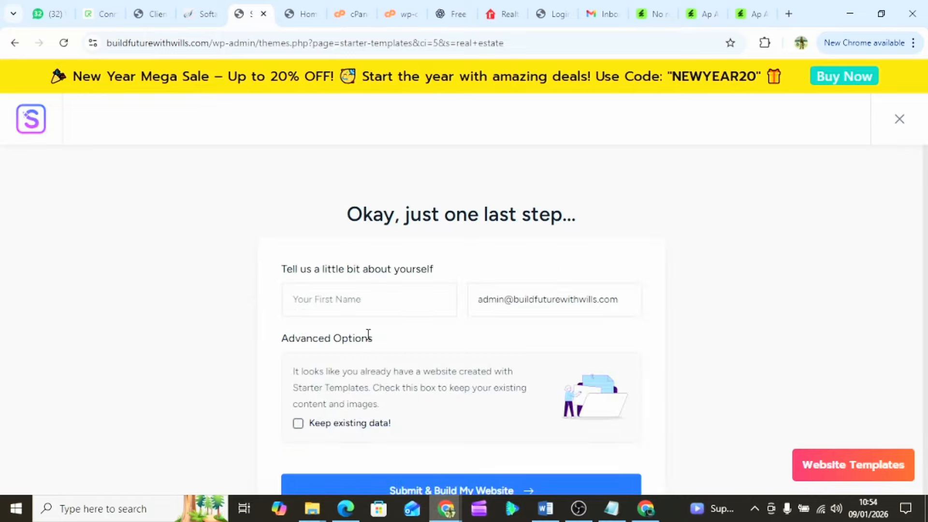
click(350, 300)
text(Oba)
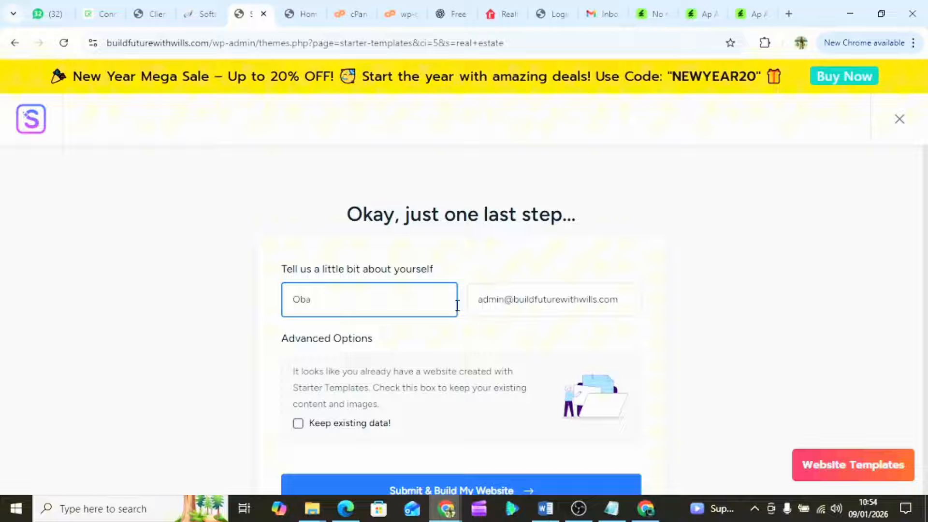
scroll(457, 306, down, 2)
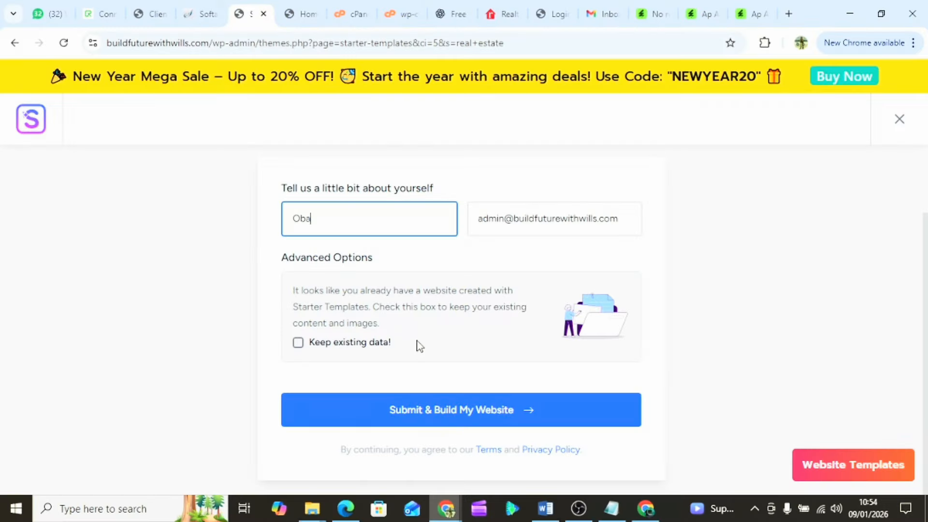
click(298, 344)
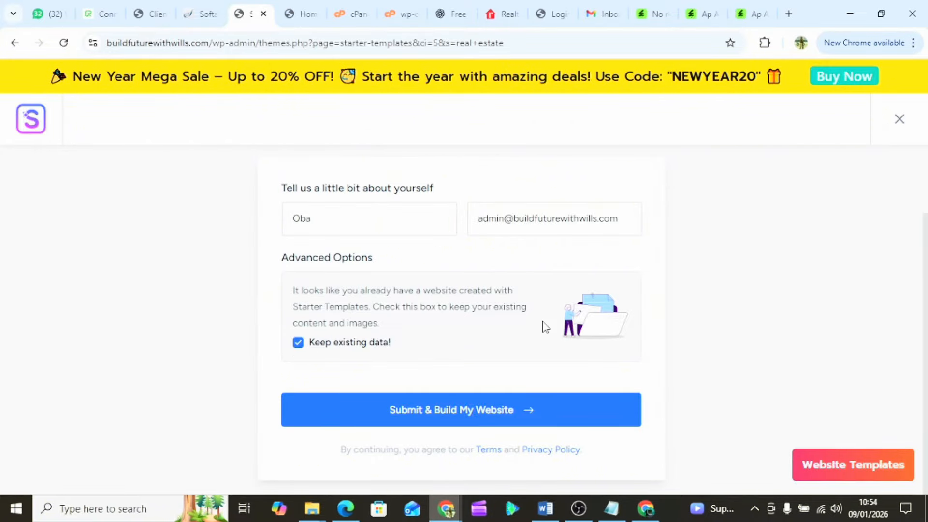
click(451, 416)
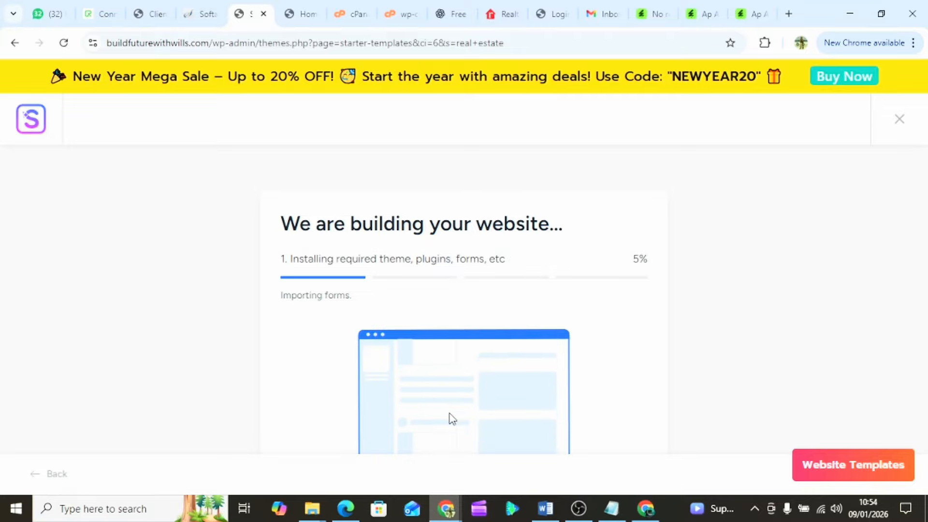
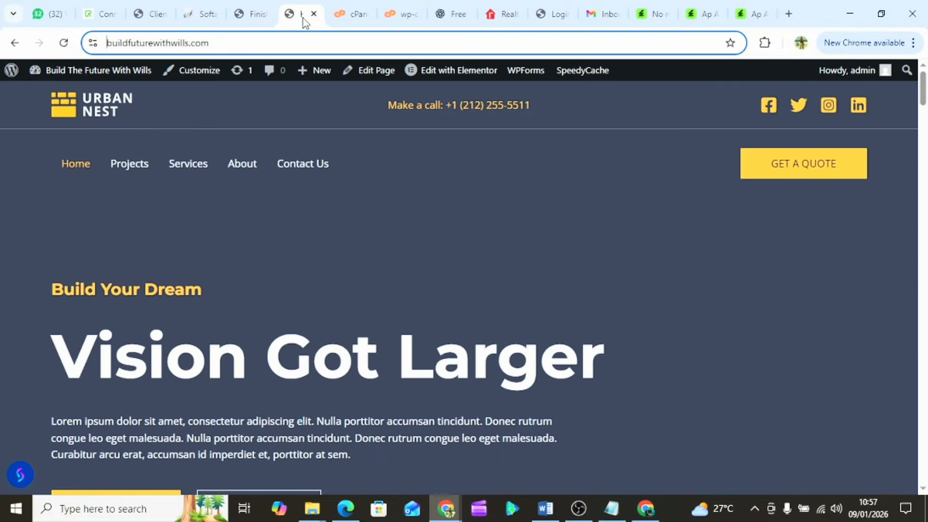
- Reload the live homepage and review it from hero to footer, noting the doubled menu items
click(63, 47)
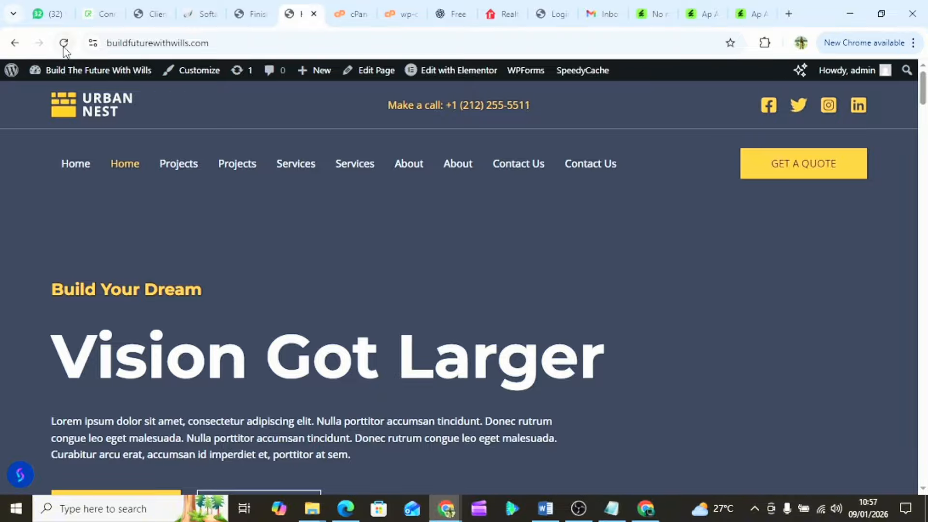
scroll(661, 341, down, 20)
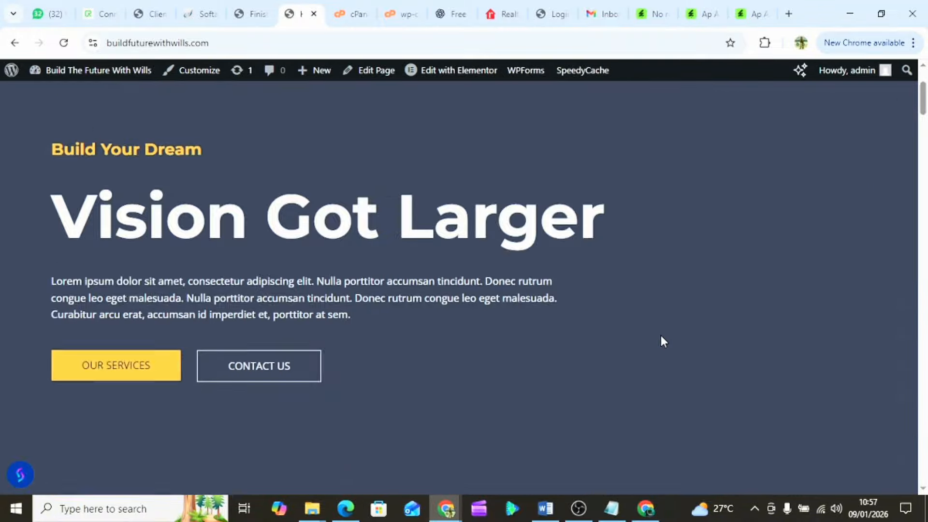
scroll(660, 339, down, 10)
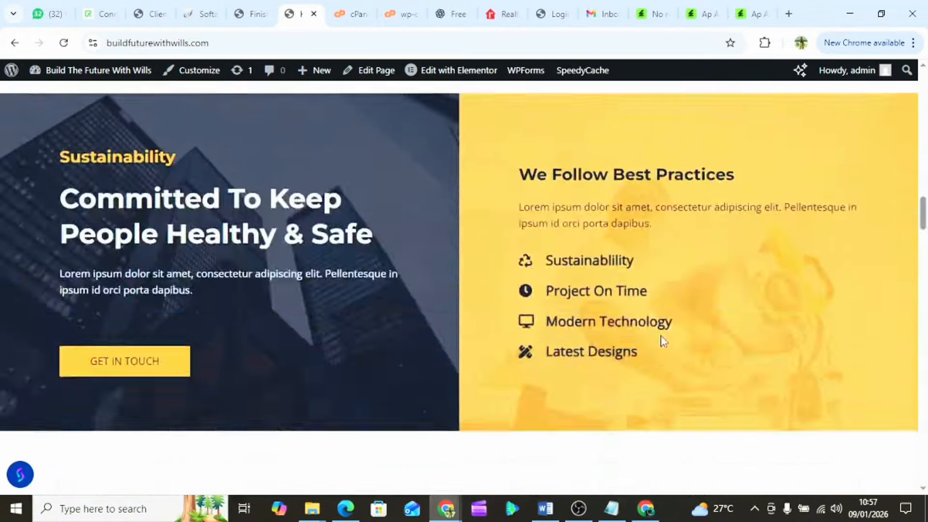
scroll(660, 338, up, 2)
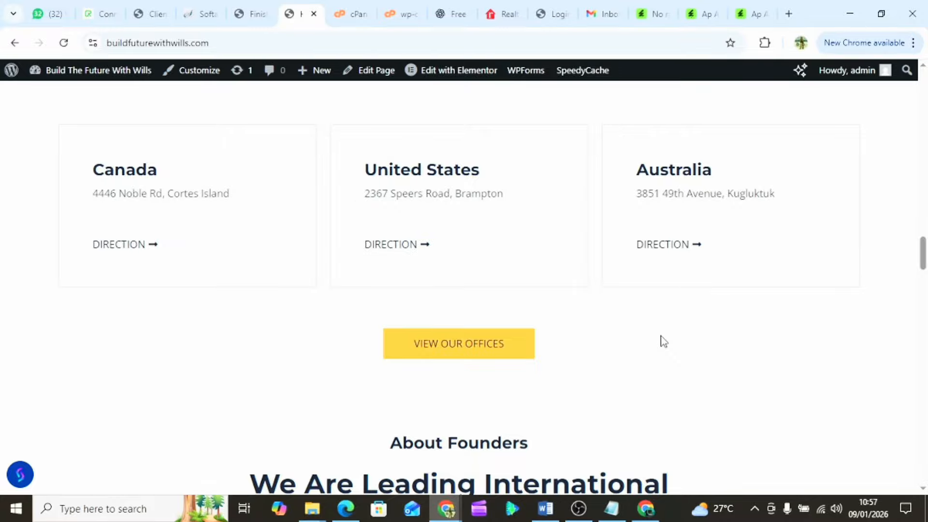
scroll(664, 341, up, 1)
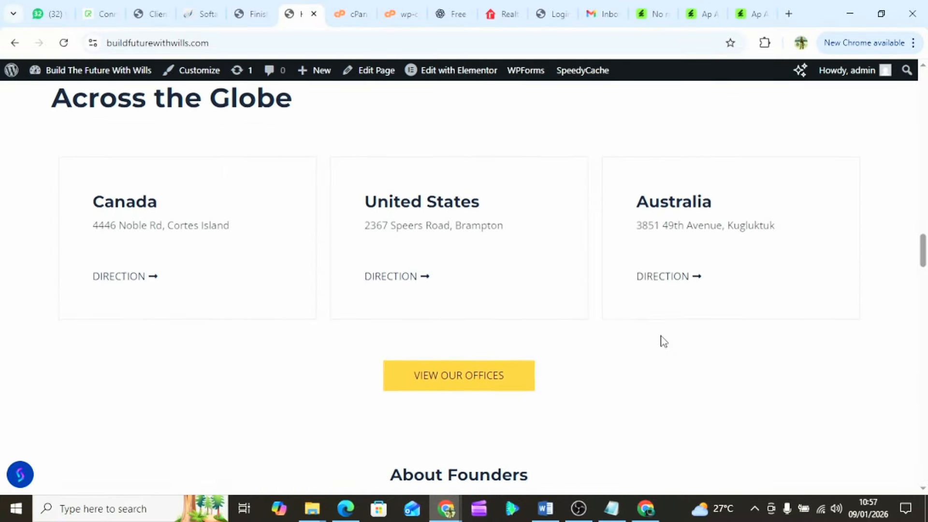
scroll(664, 341, down, 12)
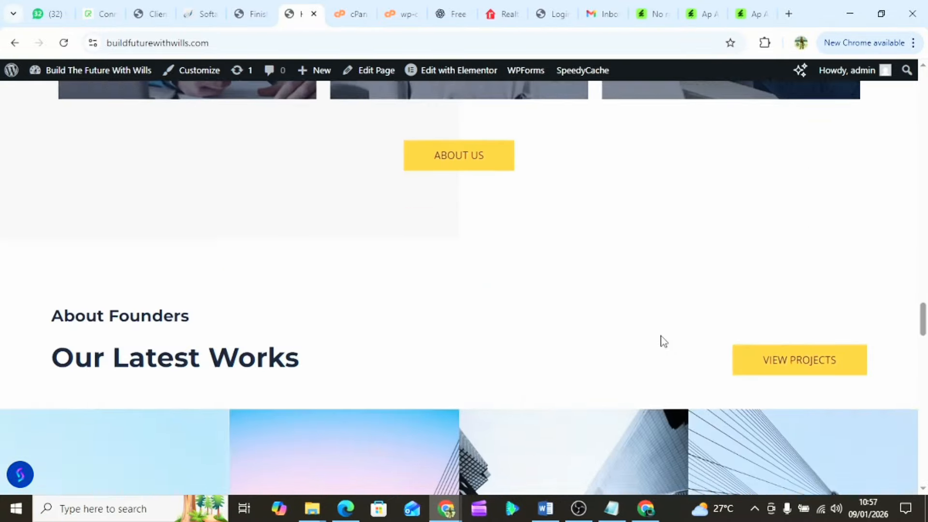
scroll(664, 341, down, 4)
scroll(664, 342, up, 8)
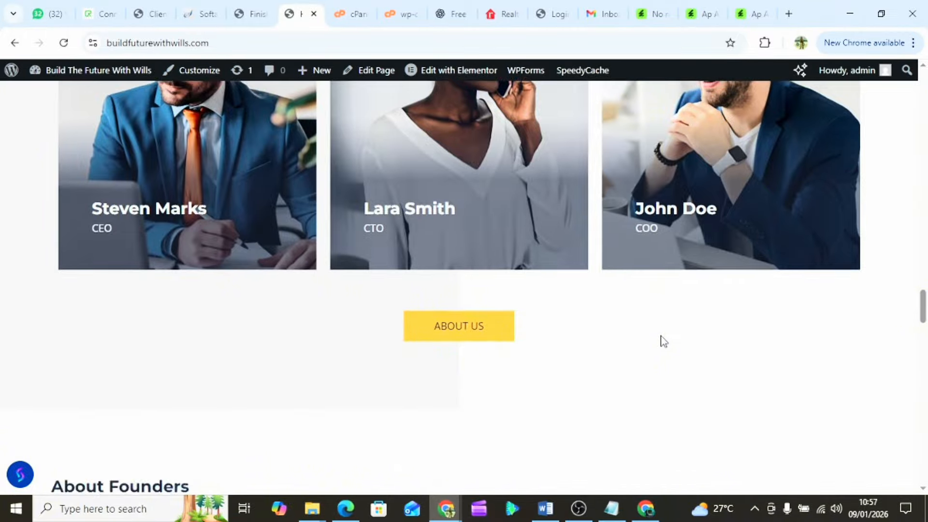
scroll(664, 341, down, 10)
scroll(663, 342, up, 2)
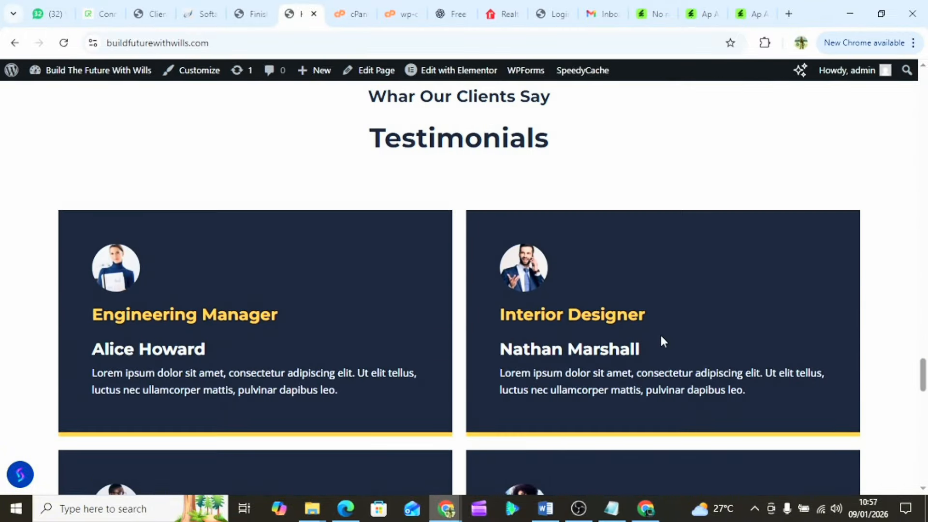
scroll(661, 336, down, 12)
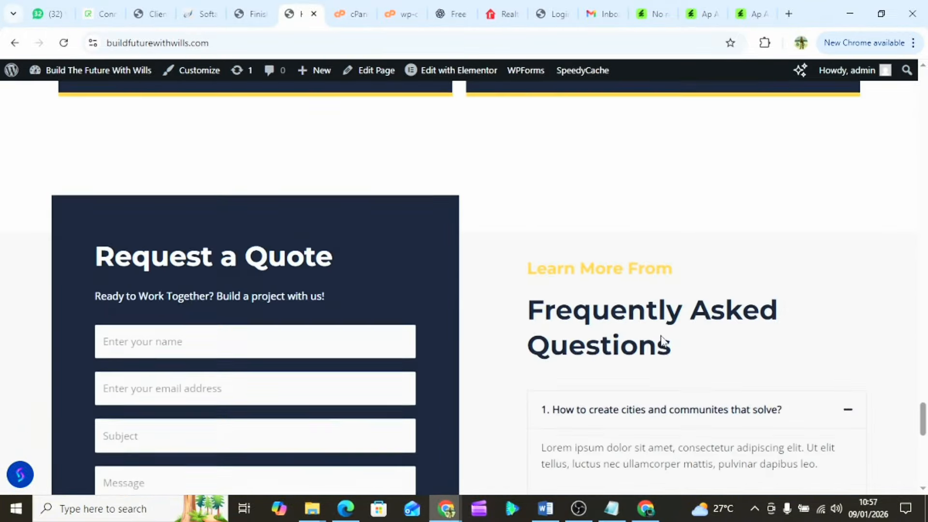
scroll(662, 341, down, 12)
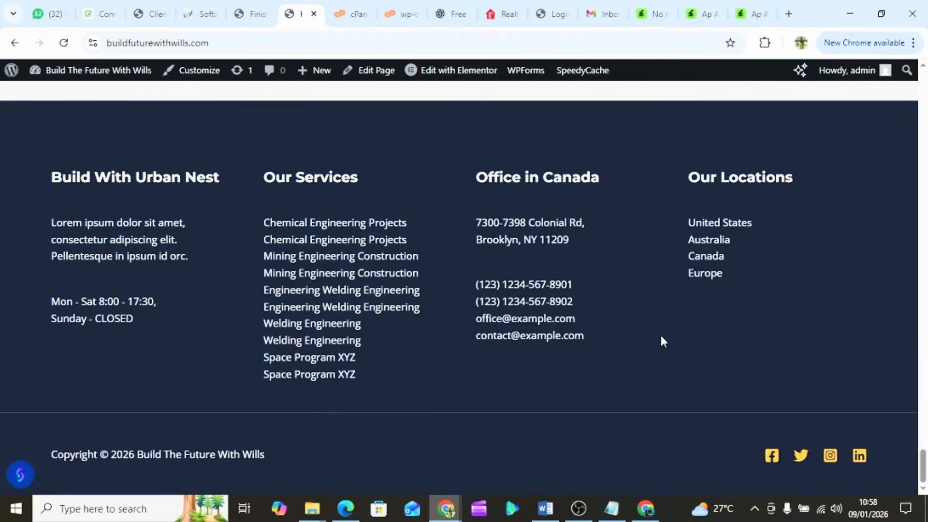
scroll(661, 337, up, 15)
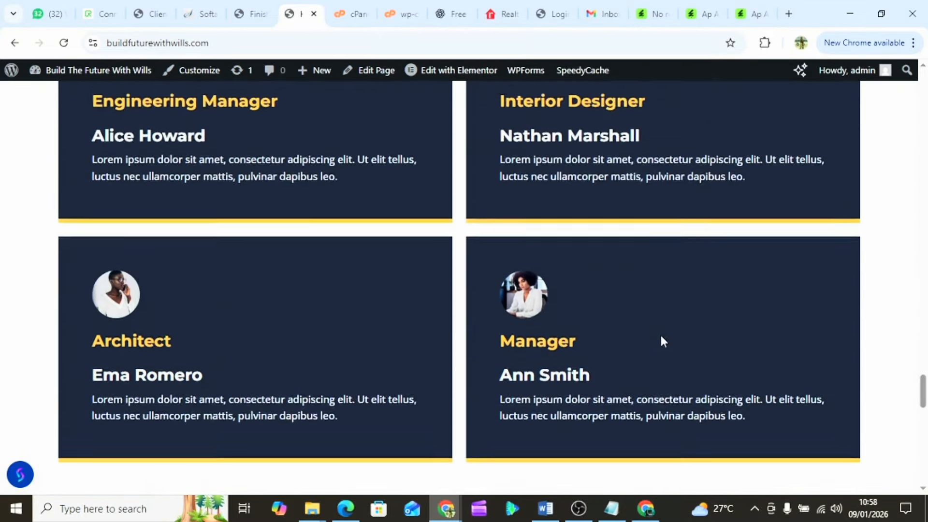
scroll(660, 342, up, 15)
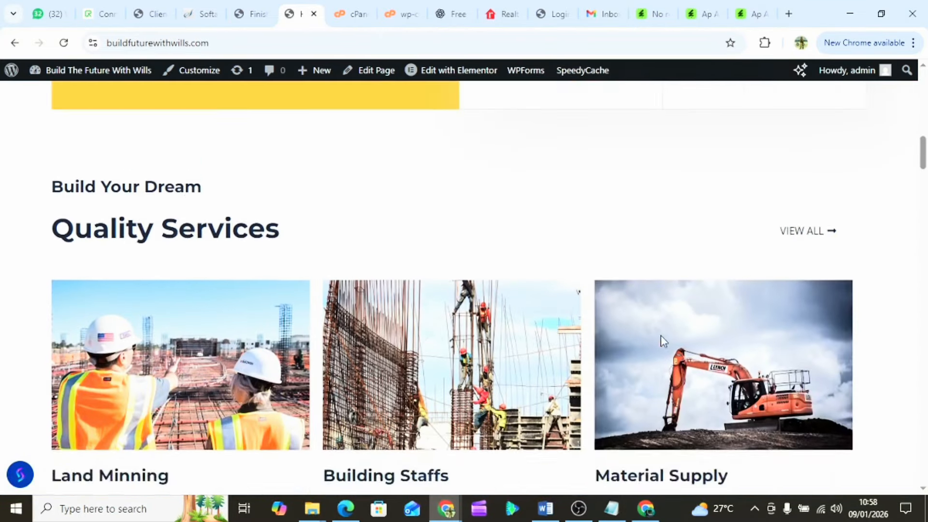
scroll(248, 251, up, 6)
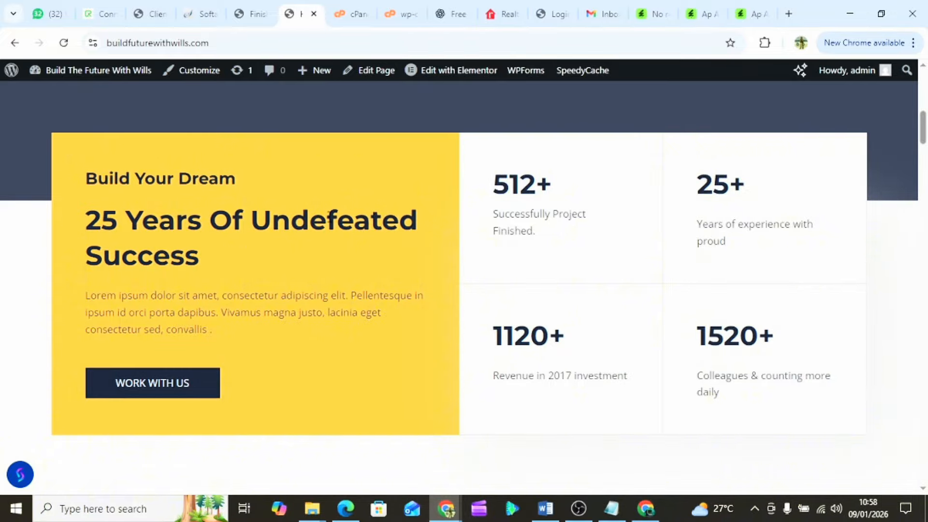
scroll(321, 216, down, 10)
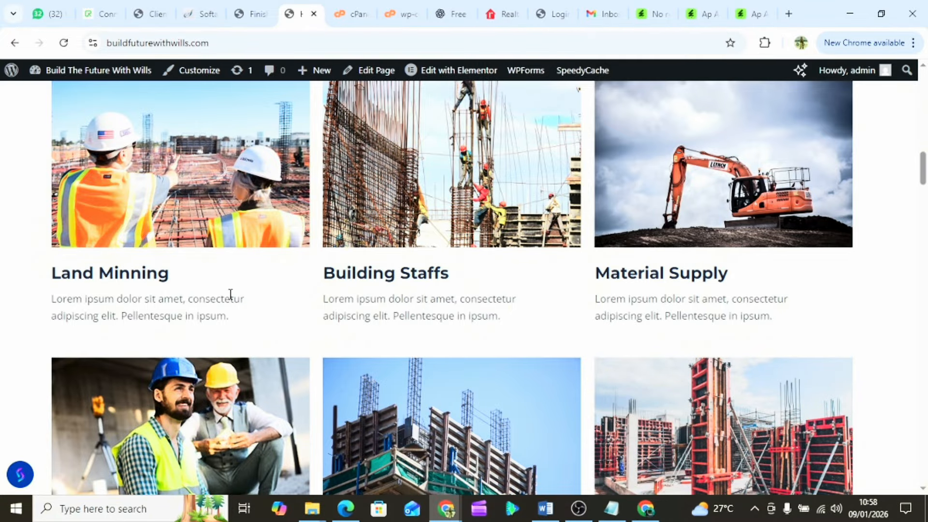
scroll(229, 293, up, 3)
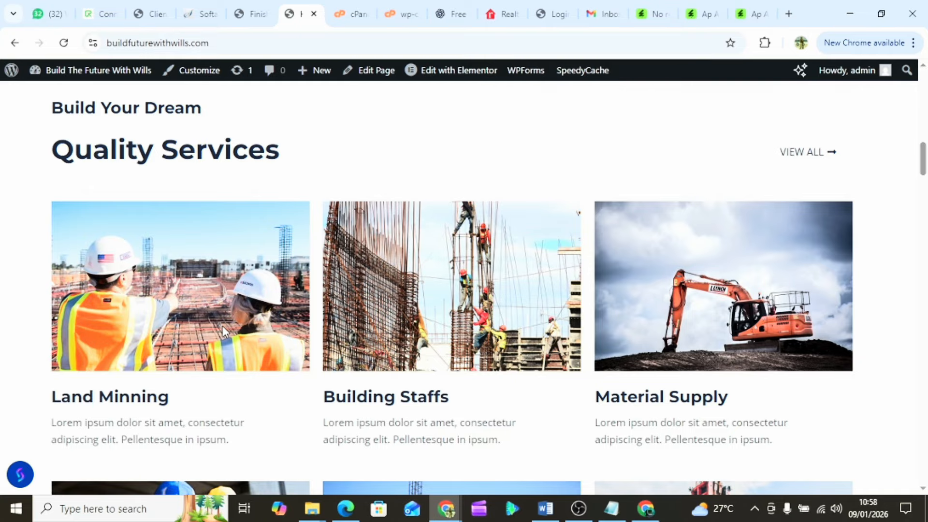
scroll(223, 331, down, 2)
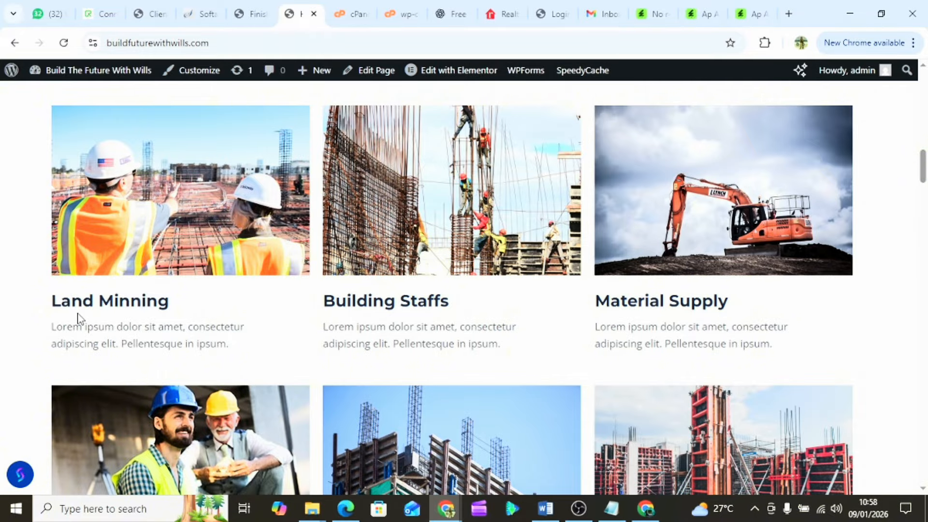
scroll(78, 319, down, 5)
scroll(81, 319, down, 2)
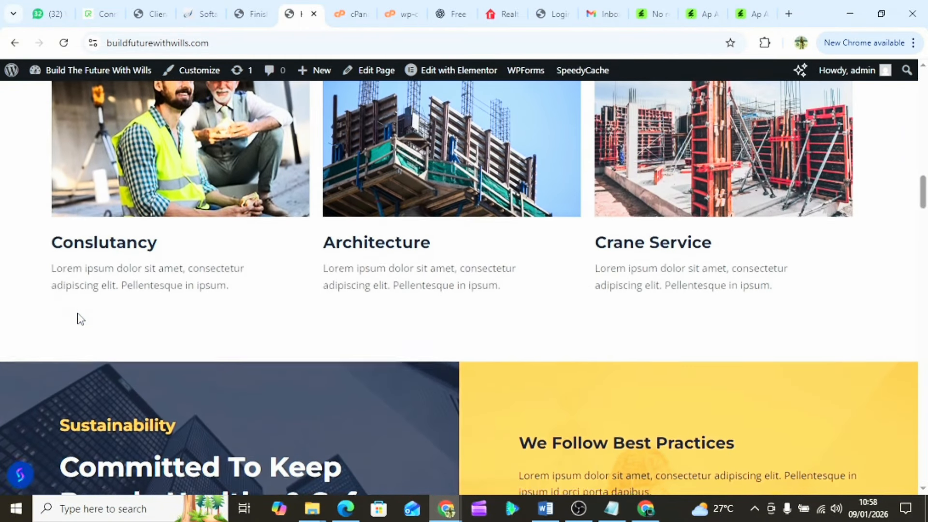
scroll(77, 314, down, 2)
scroll(78, 314, down, 6)
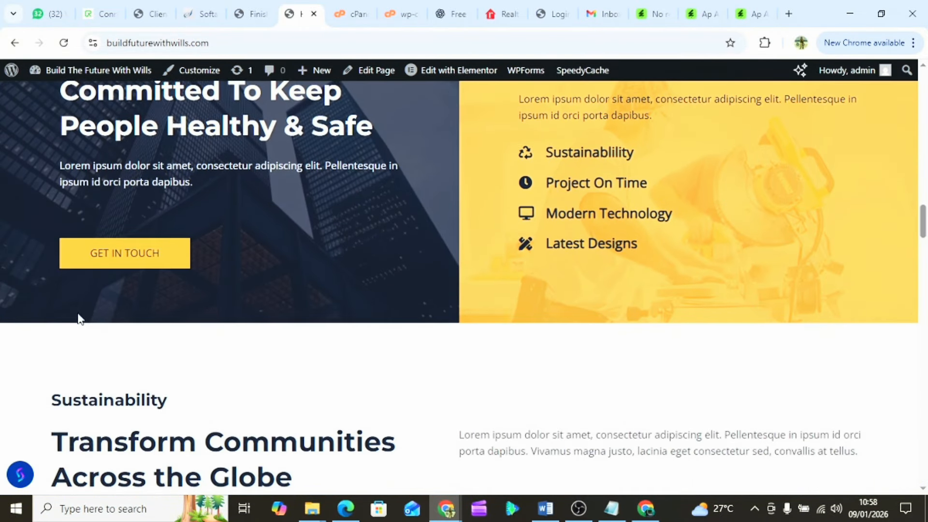
scroll(80, 319, down, 3)
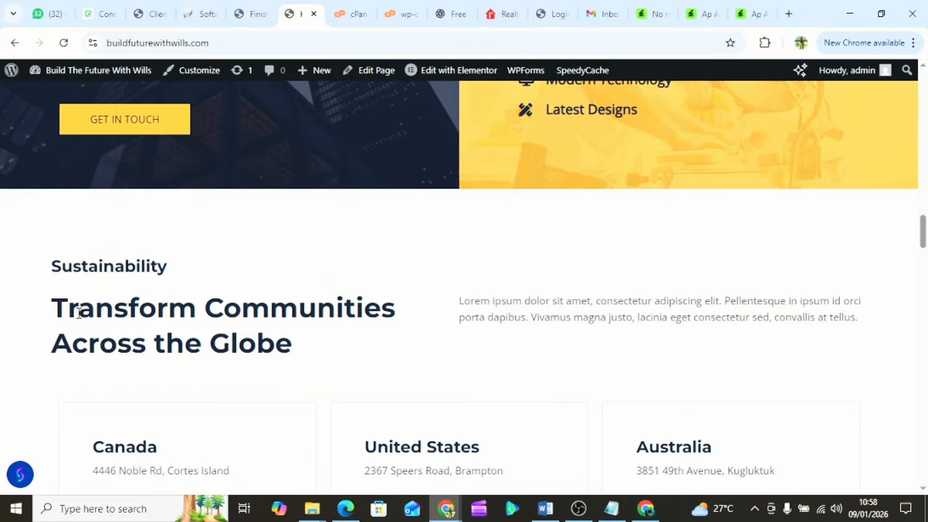
scroll(79, 313, down, 12)
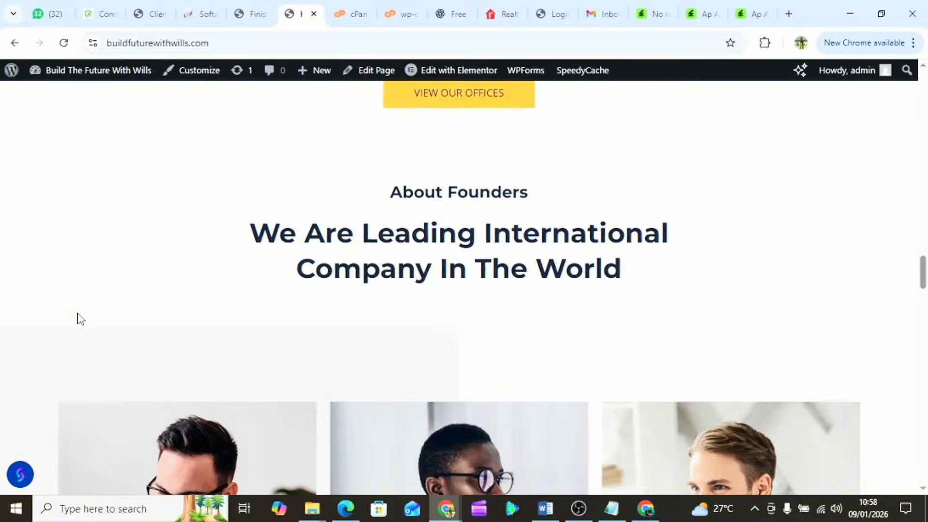
scroll(80, 319, down, 17)
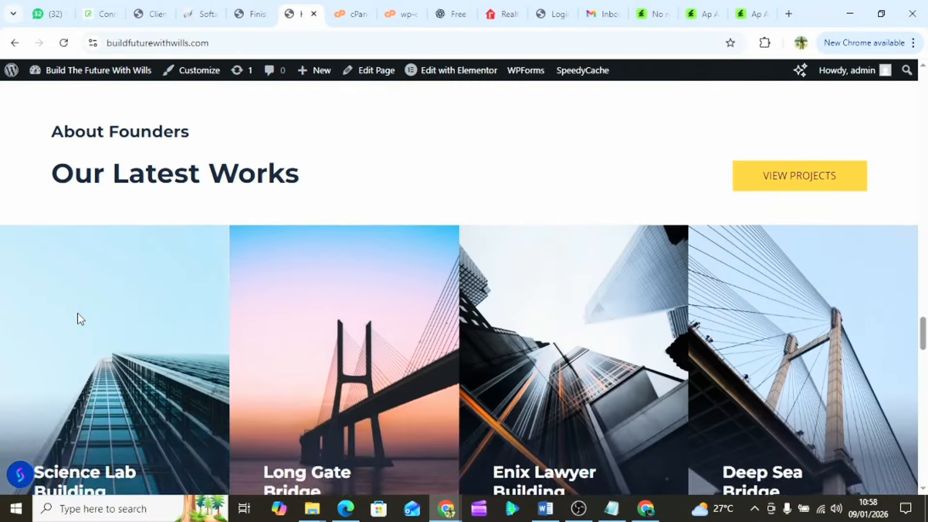
scroll(79, 319, down, 5)
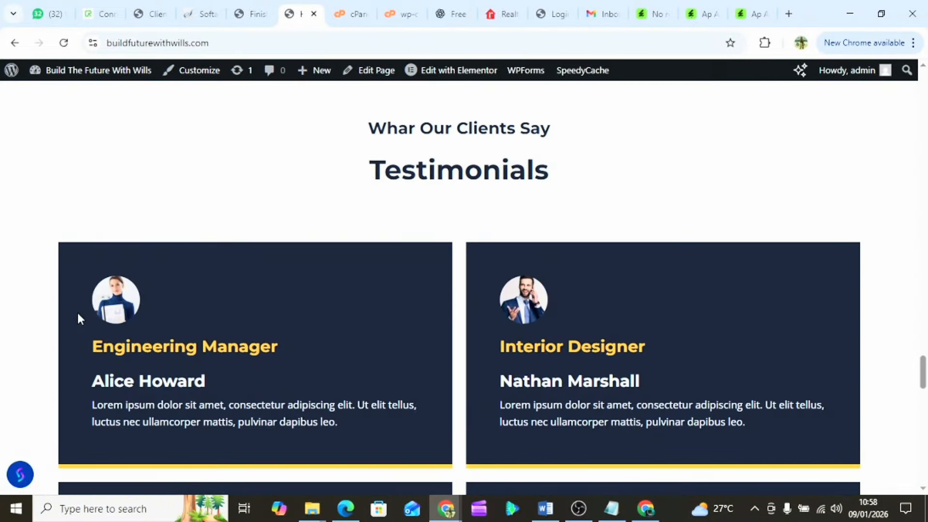
scroll(80, 319, down, 5)
scroll(78, 314, down, 10)
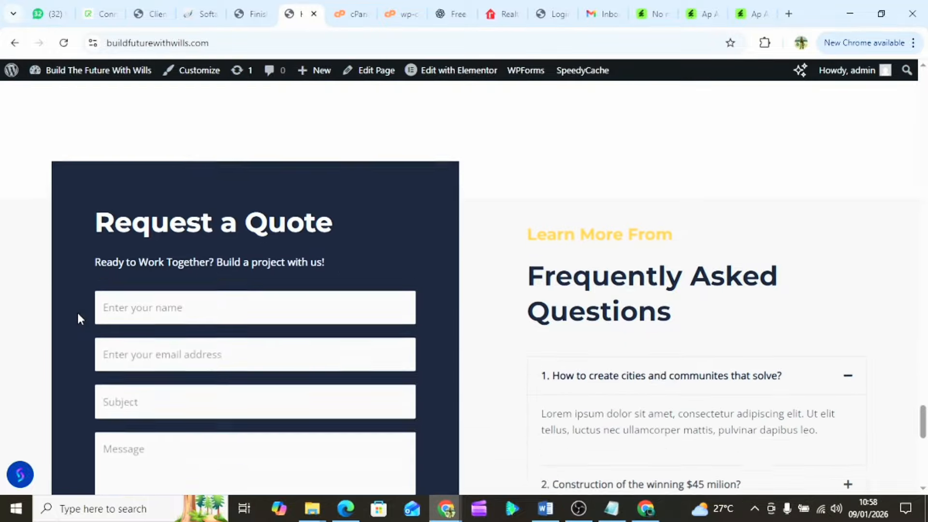
scroll(78, 315, down, 6)
scroll(77, 315, down, 4)
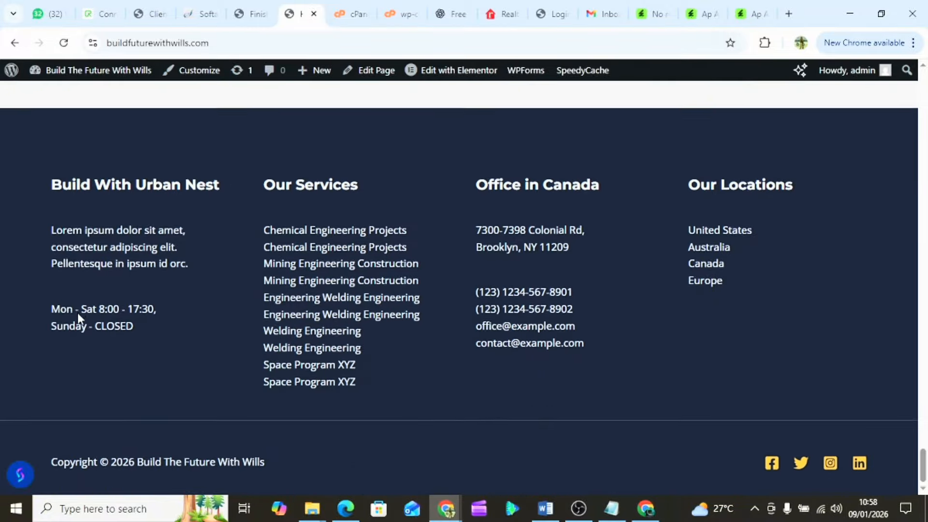
scroll(78, 311, up, 2)
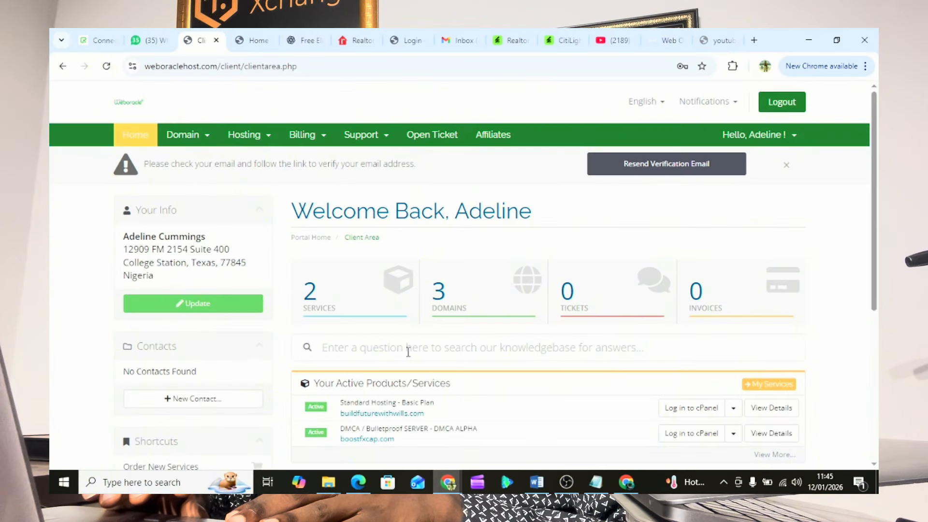
- Log in to cPanel for buildfuturewithwills.com from Your Active Products/Services
scroll(479, 371, down, 1)
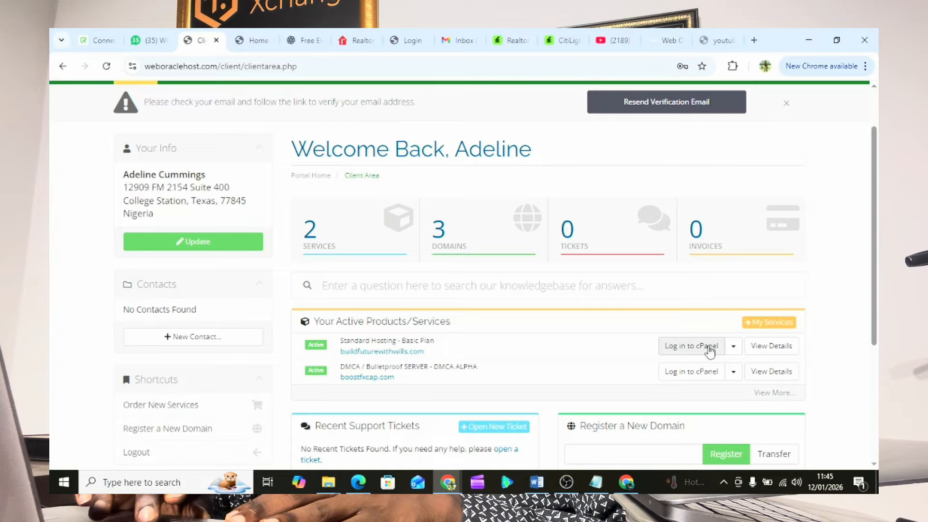
click(693, 352)
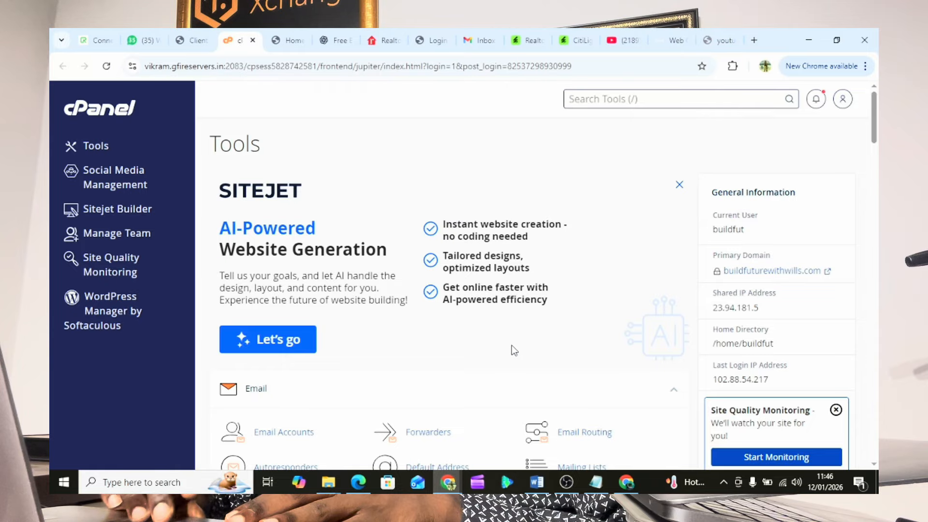
- Open WordPress in Softaculous and log in as admin to the buildfuturewithwills.com installation
scroll(511, 346, down, 1)
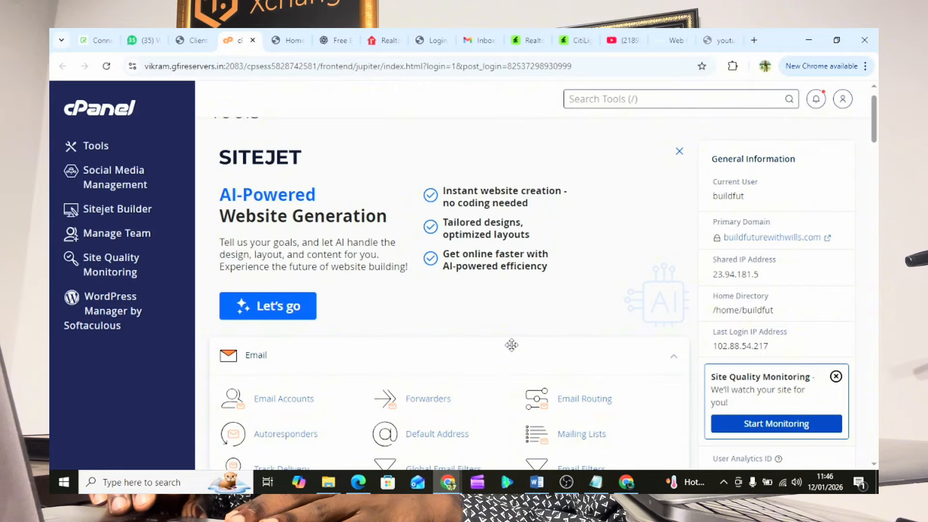
scroll(511, 346, down, 9)
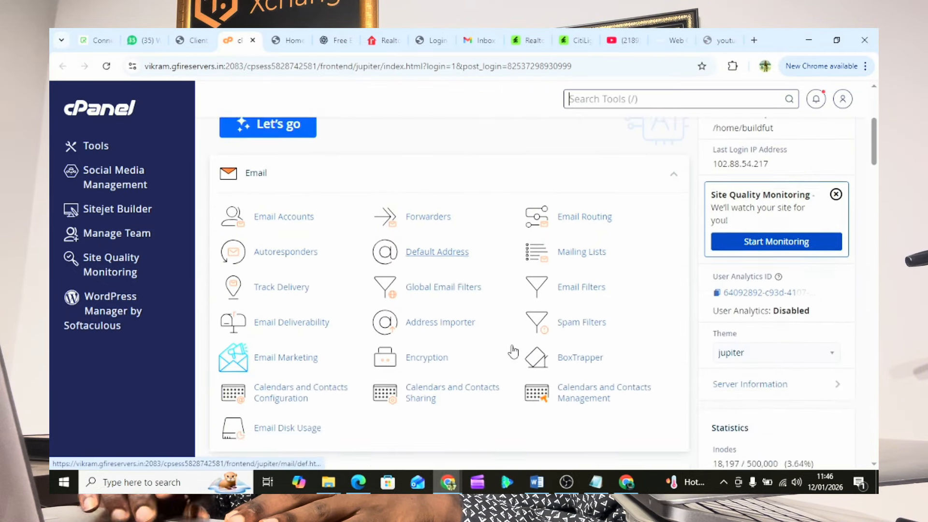
scroll(513, 352, down, 19)
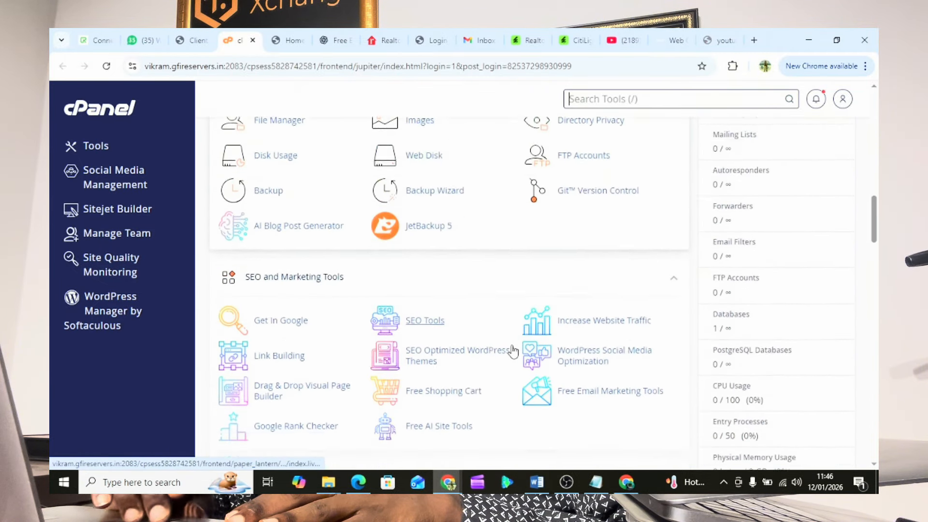
scroll(513, 351, down, 13)
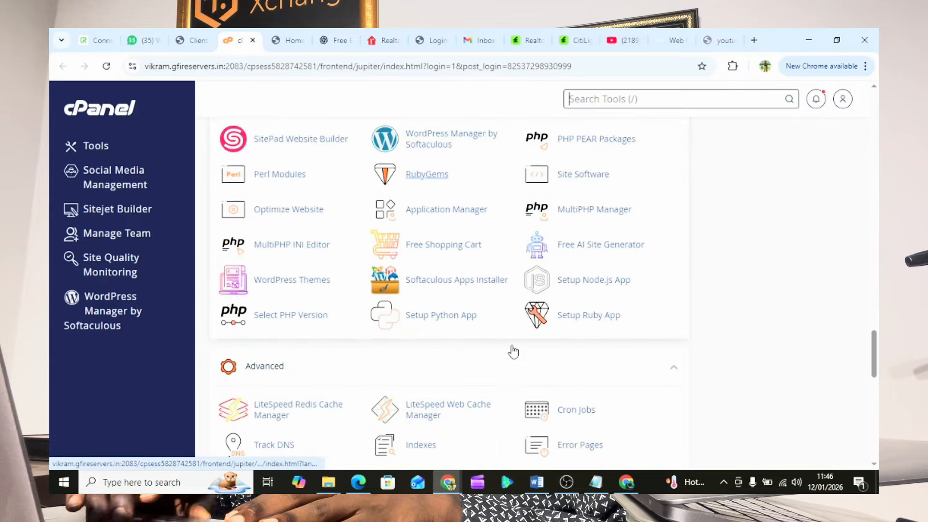
scroll(513, 352, down, 12)
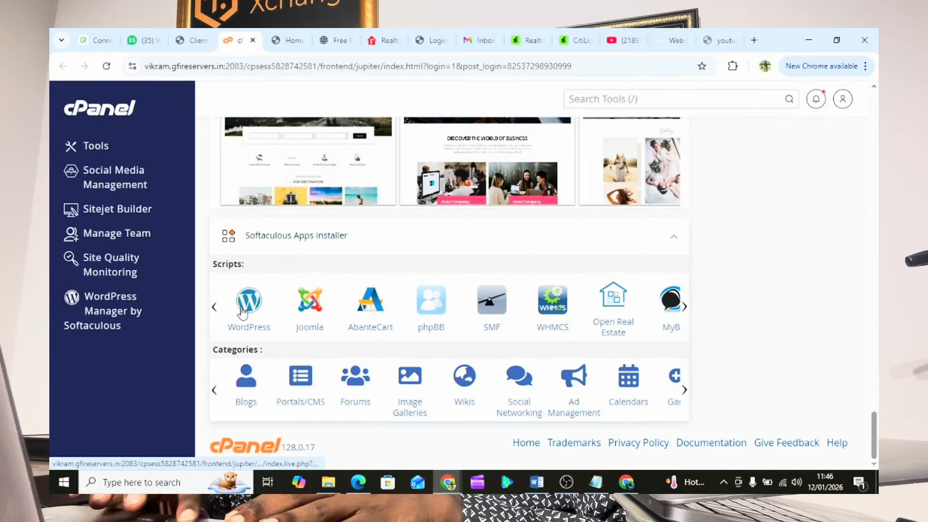
click(242, 312)
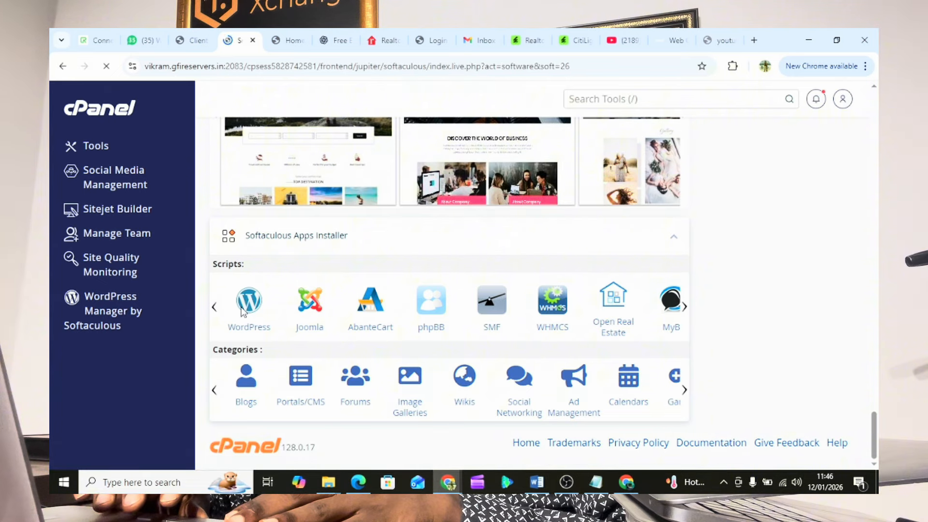
scroll(551, 350, down, 12)
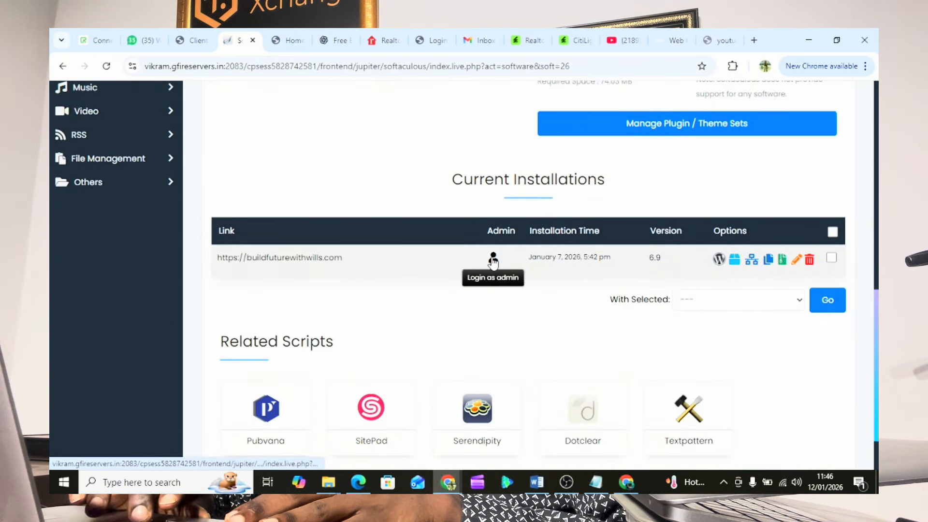
click(493, 259)
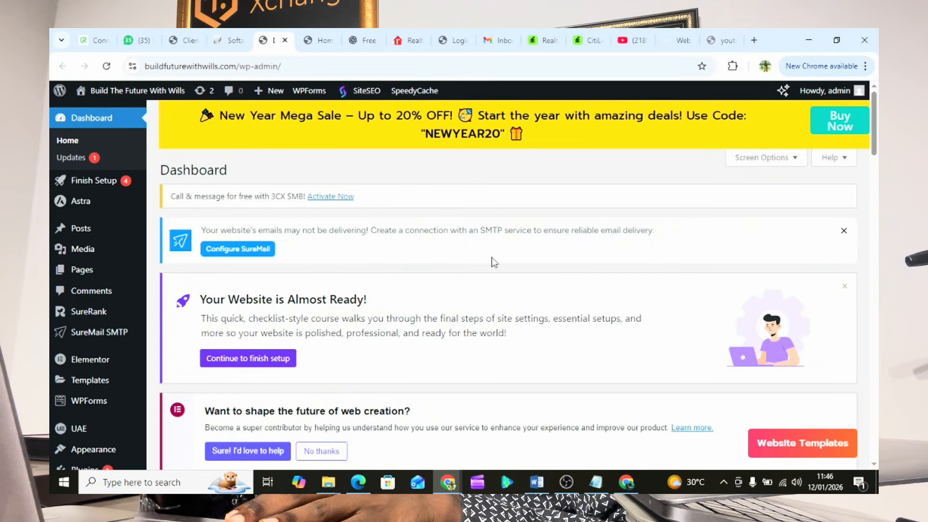
- Open the Add Plugins page from the Plugins menu and ready the plugin search
scroll(82, 372, down, 3)
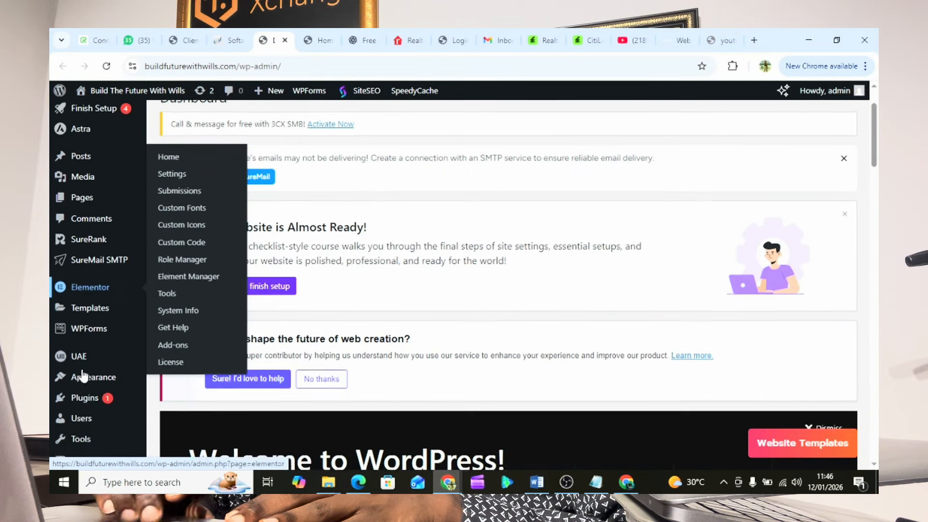
mouse_move(95, 326)
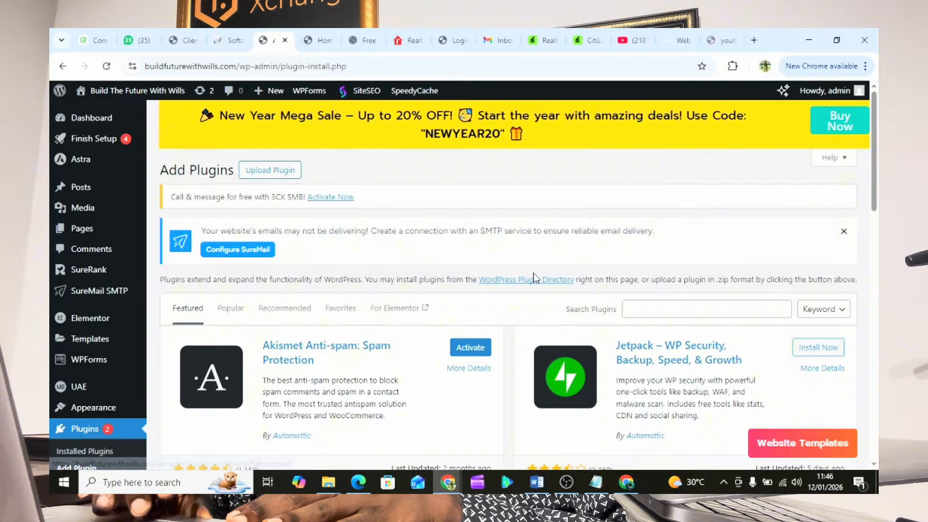
scroll(535, 277, down, 2)
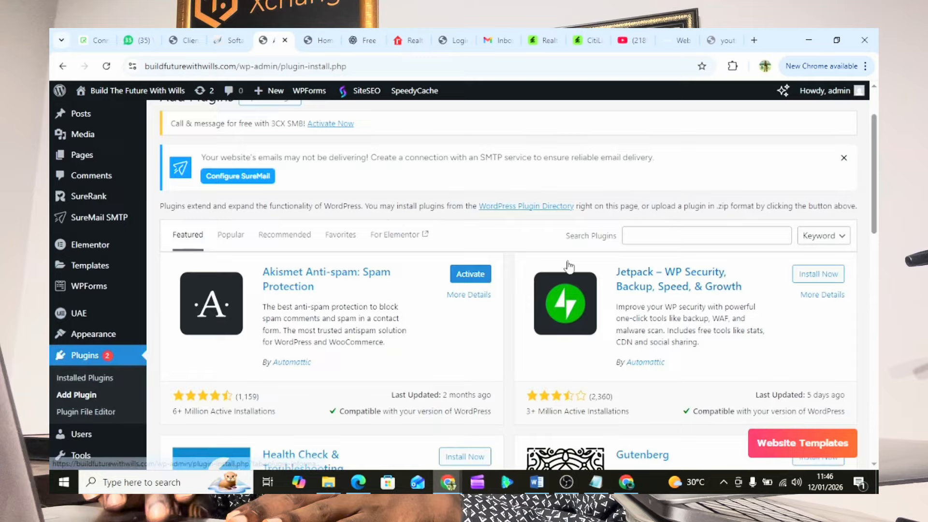
click(693, 233)
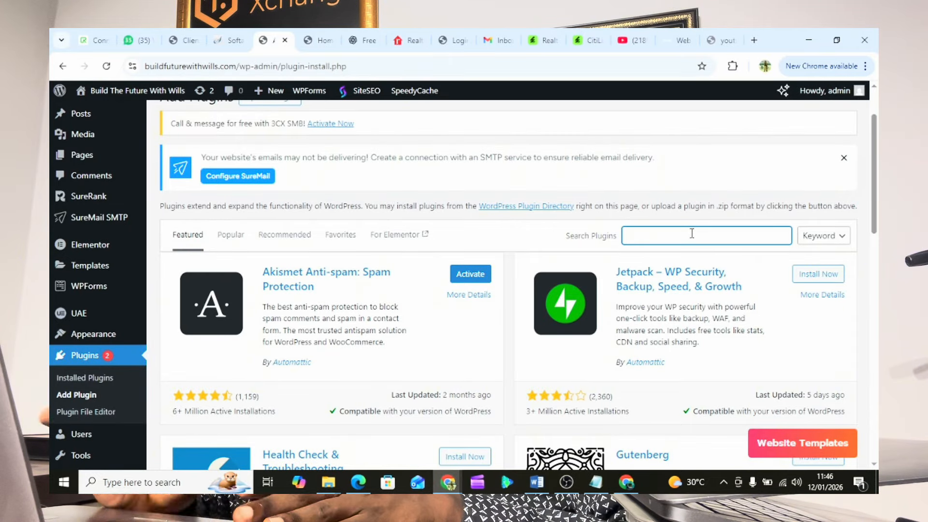
- Go back to the live buildfuturewithwills.com homepage tab
scroll(680, 236, up, 1)
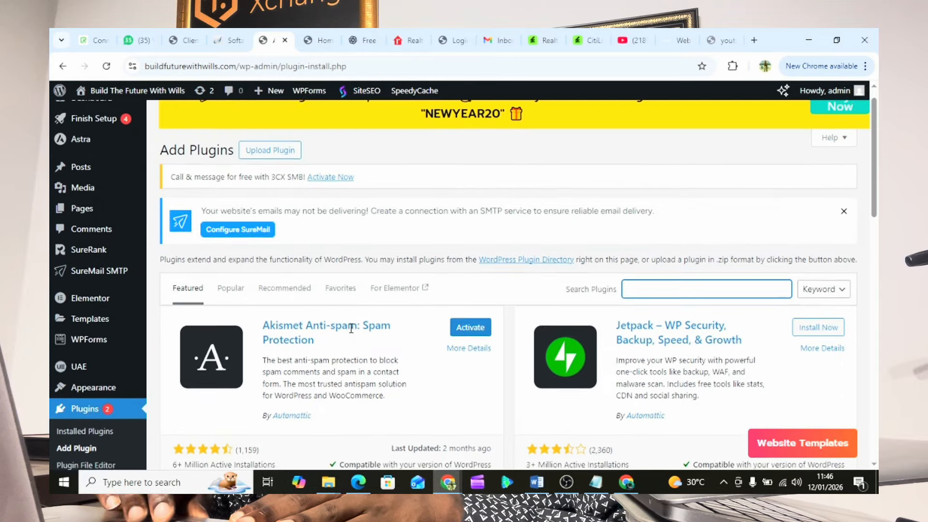
mouse_move(78, 143)
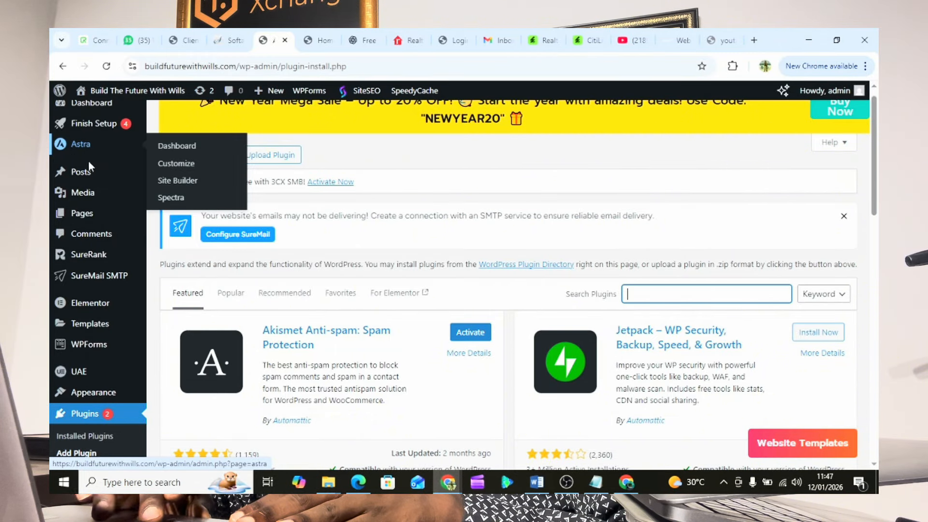
mouse_move(83, 275)
scroll(83, 279, down, 1)
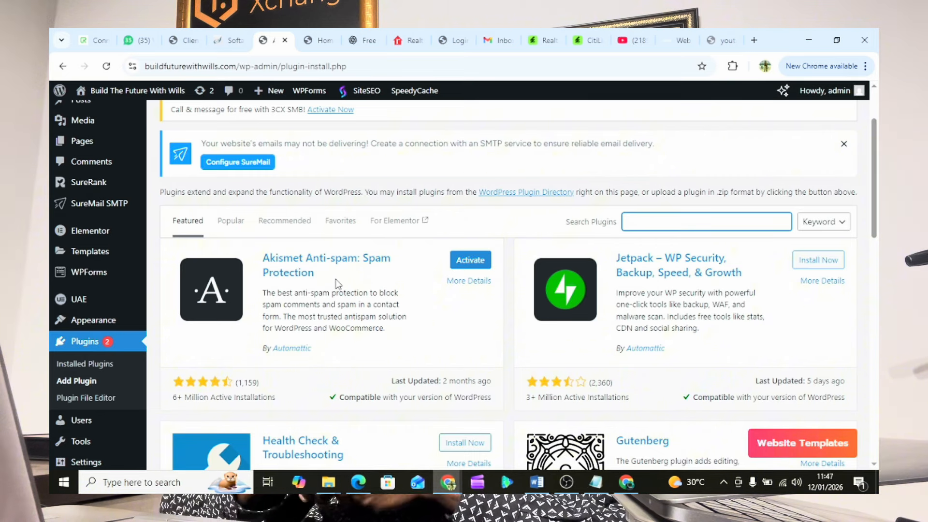
click(319, 39)
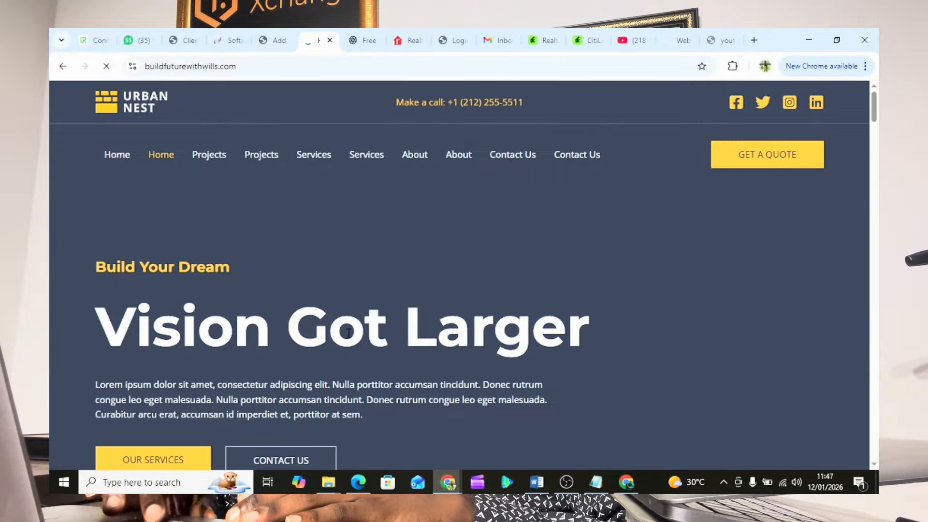
- Scroll through the live home page, whose menu still shows every item twice
scroll(434, 270, down, 5)
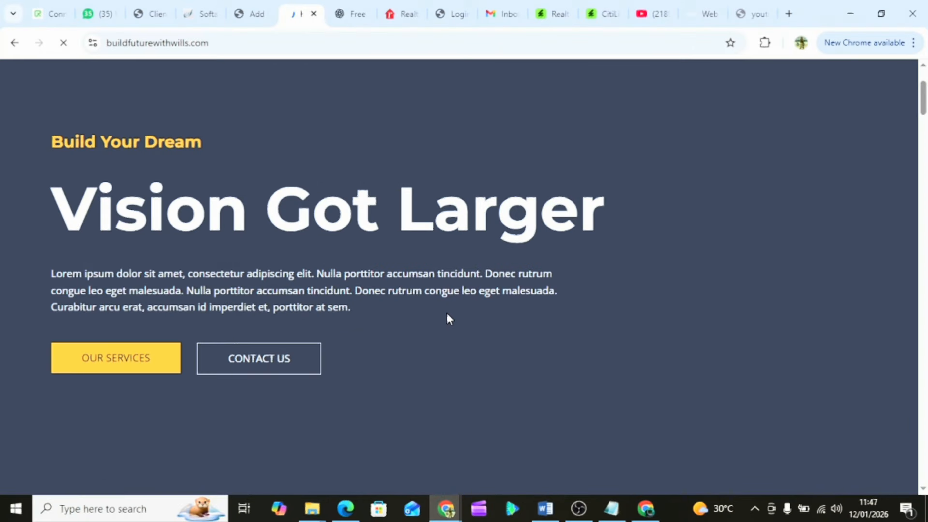
scroll(447, 318, down, 4)
scroll(450, 320, down, 5)
scroll(449, 318, down, 1)
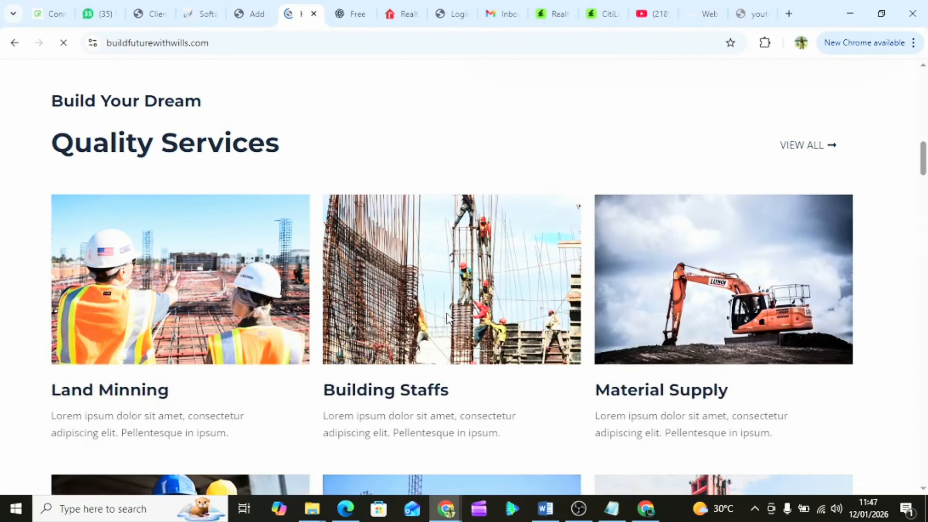
scroll(448, 317, up, 15)
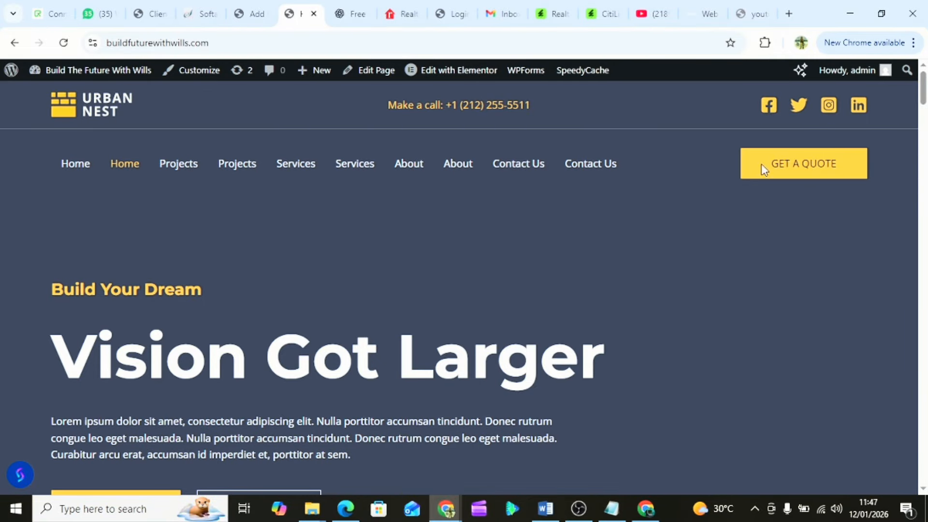
scroll(202, 302, down, 4)
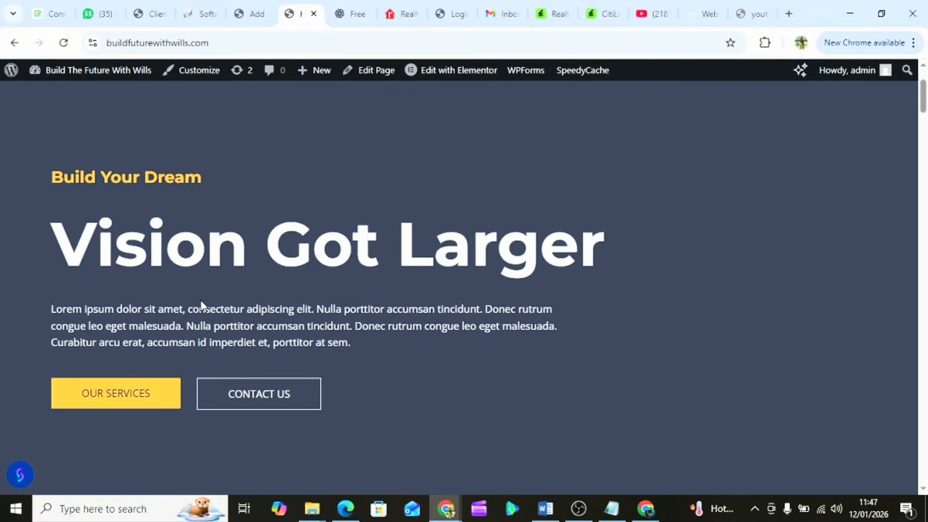
click(403, 17)
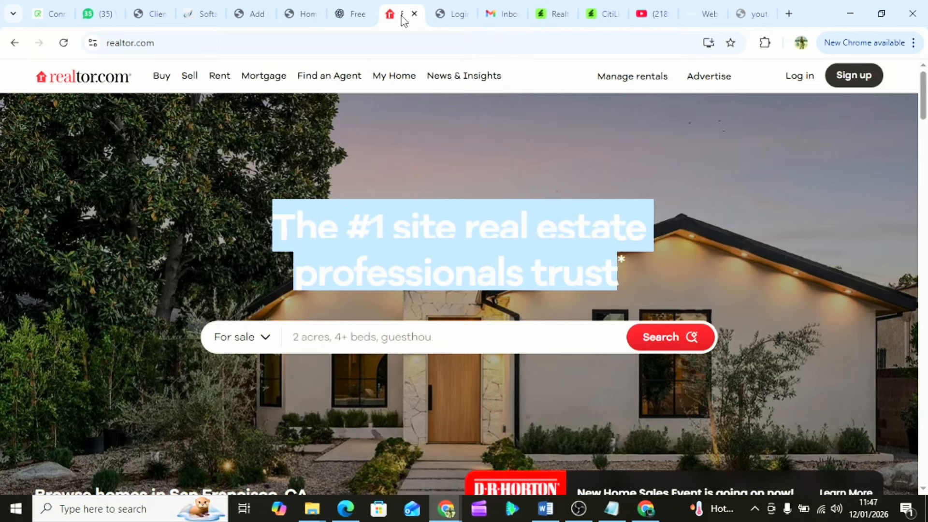
click(364, 324)
scroll(365, 325, down, 12)
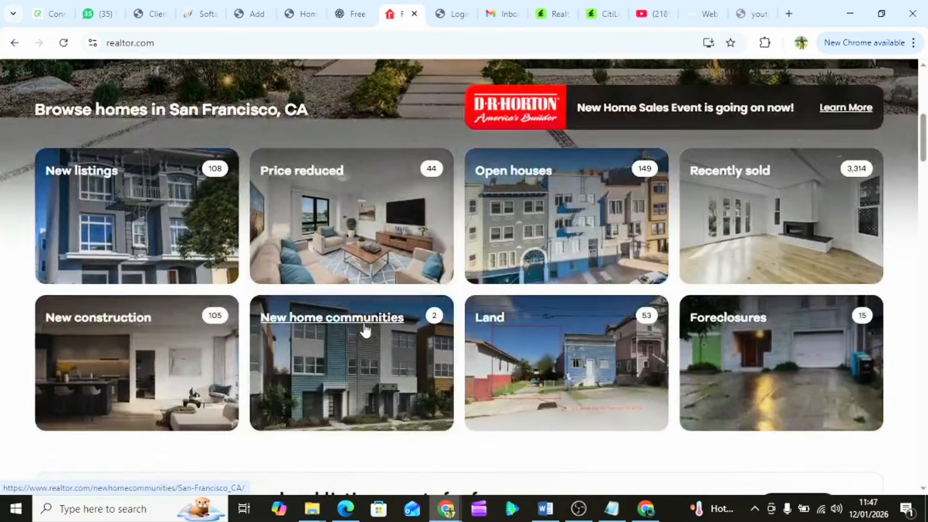
scroll(364, 324, down, 12)
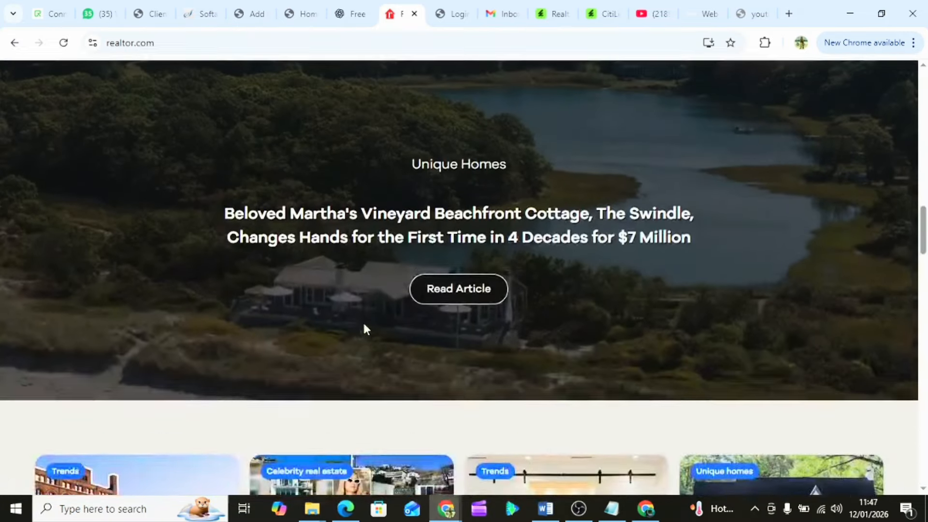
scroll(364, 325, up, 15)
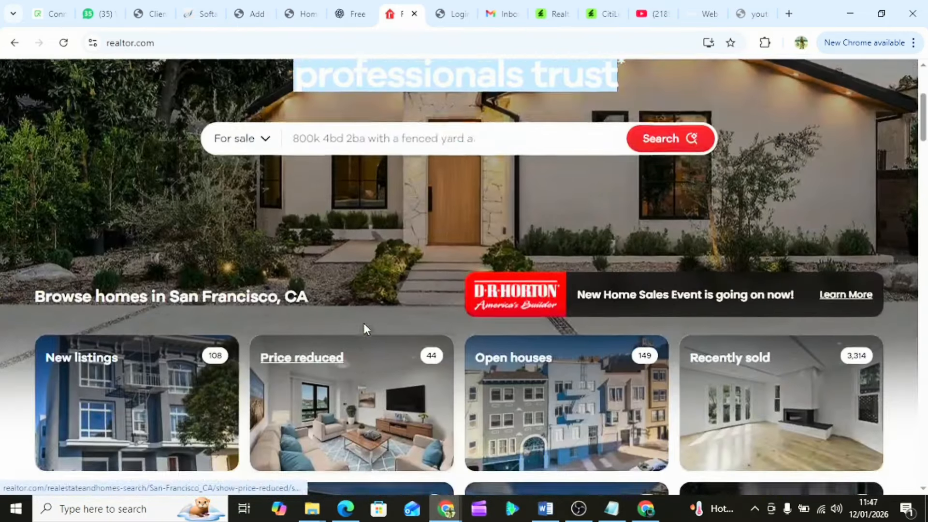
scroll(364, 325, down, 5)
scroll(364, 325, down, 15)
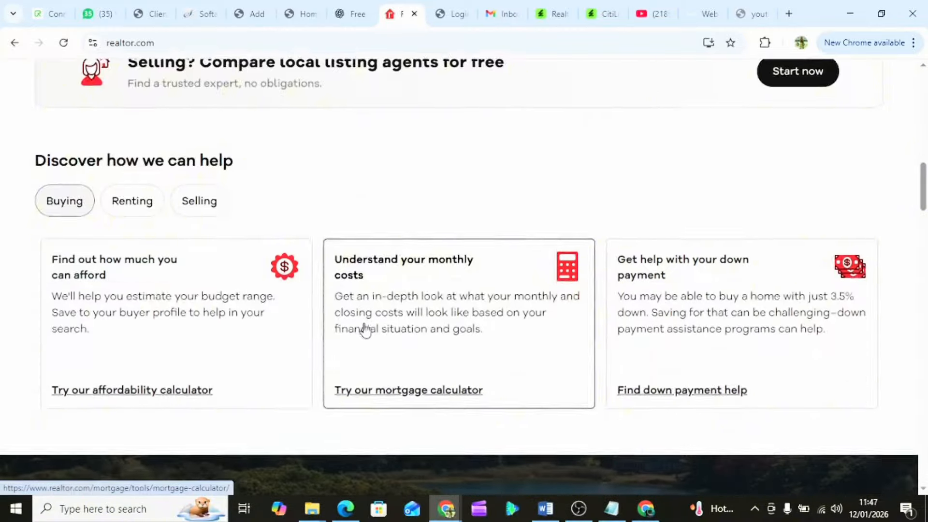
scroll(364, 325, down, 10)
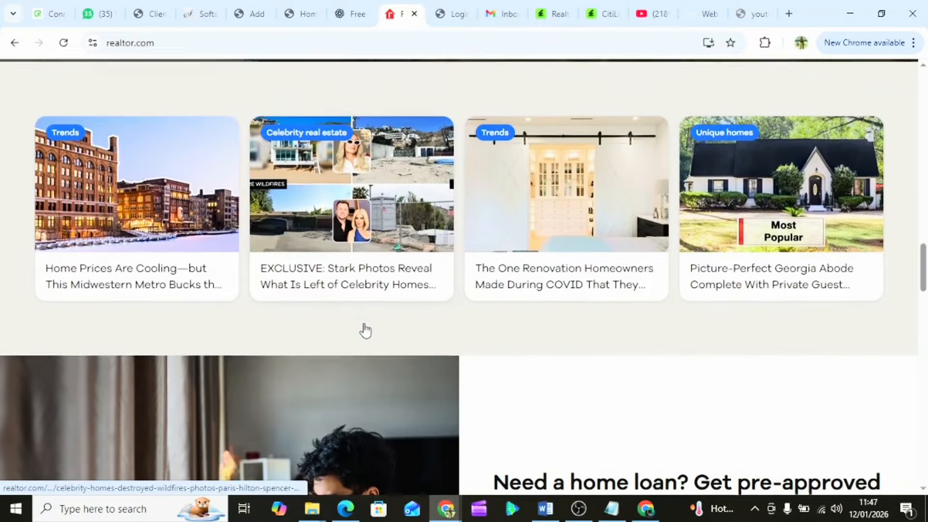
scroll(364, 324, down, 10)
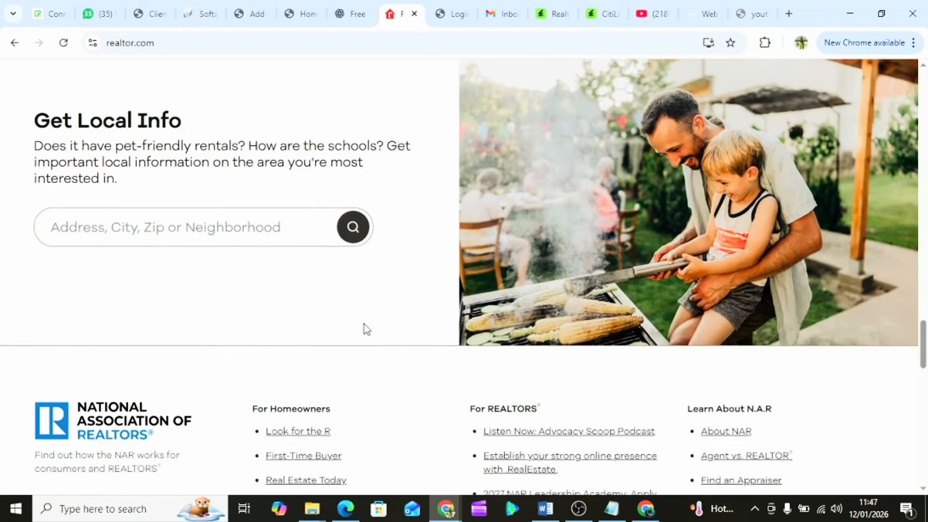
scroll(364, 324, up, 3)
scroll(364, 324, up, 20)
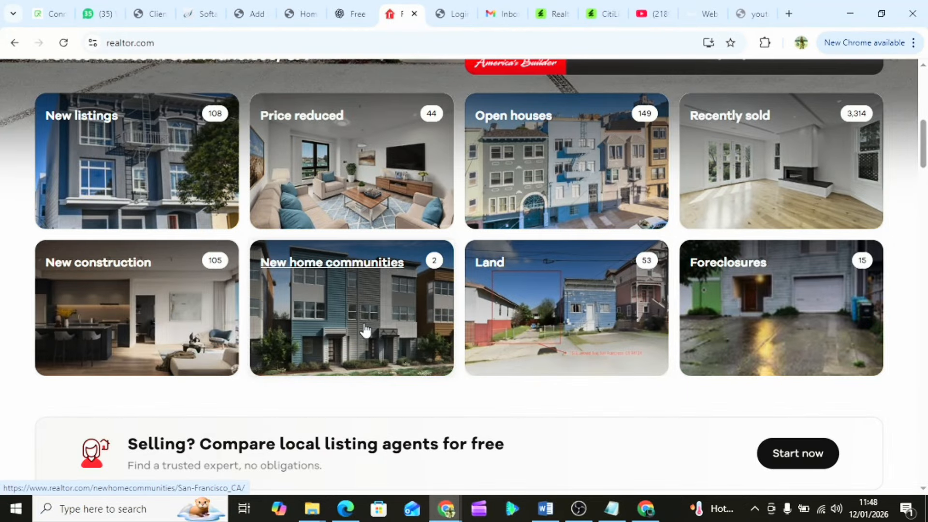
- Launch the Eiddo theme's Live Preview from the realtor wordpress search results
click(552, 14)
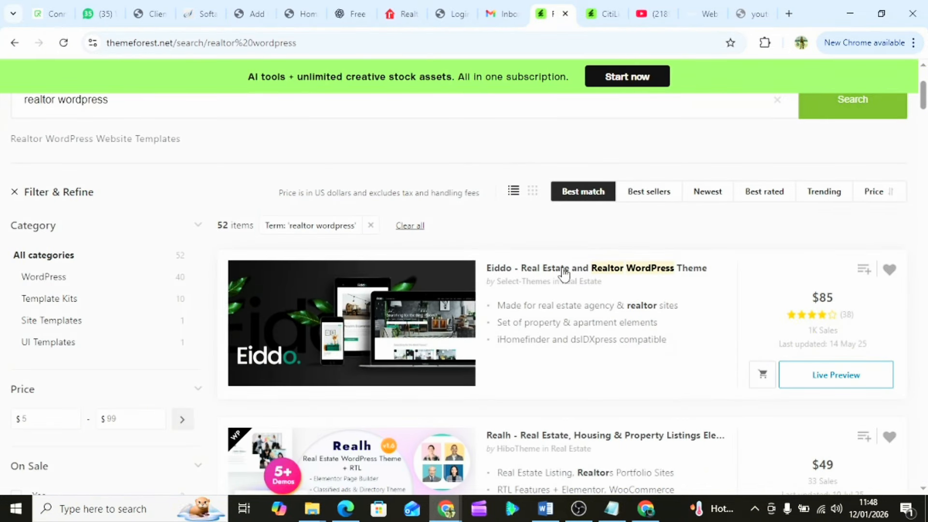
scroll(390, 303, down, 1)
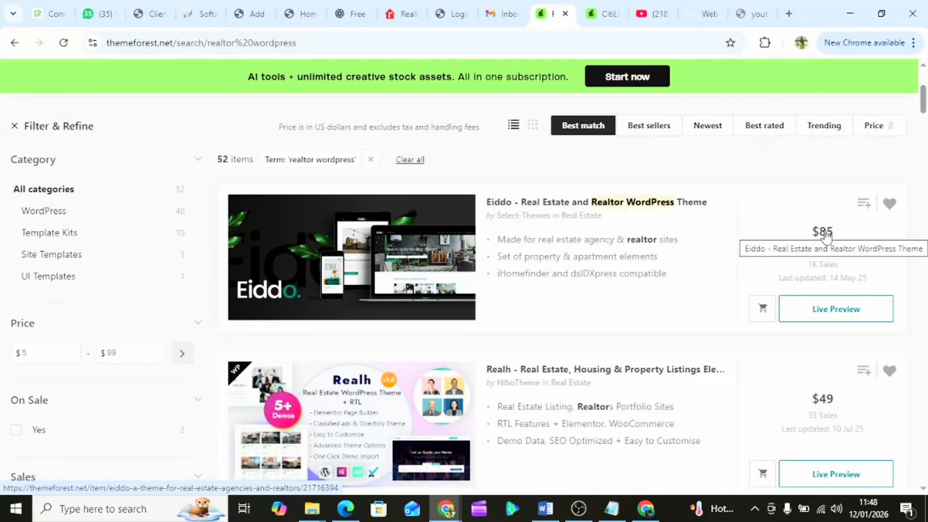
scroll(391, 286, up, 4)
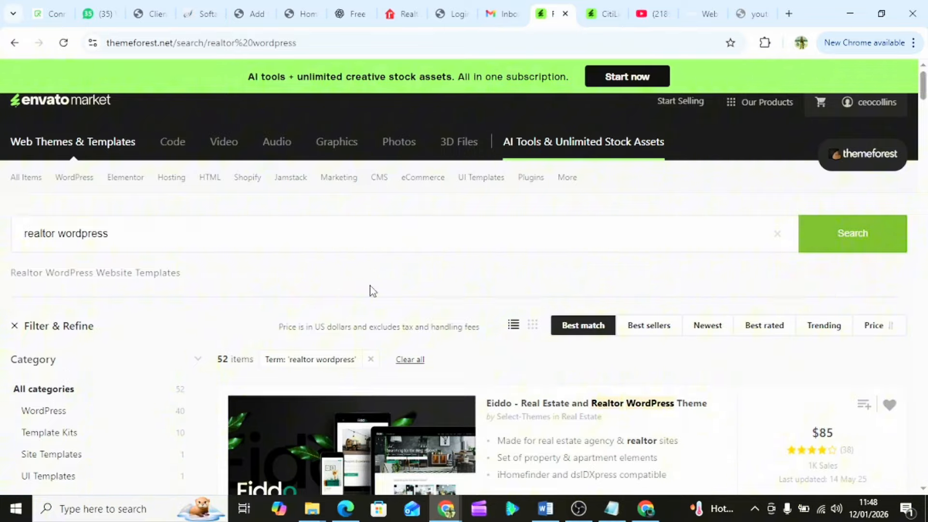
scroll(373, 291, down, 4)
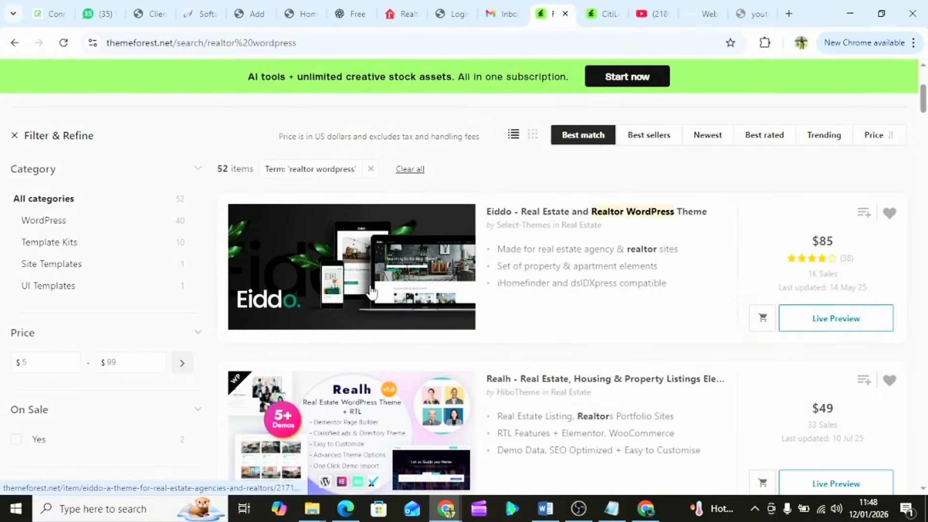
click(813, 319)
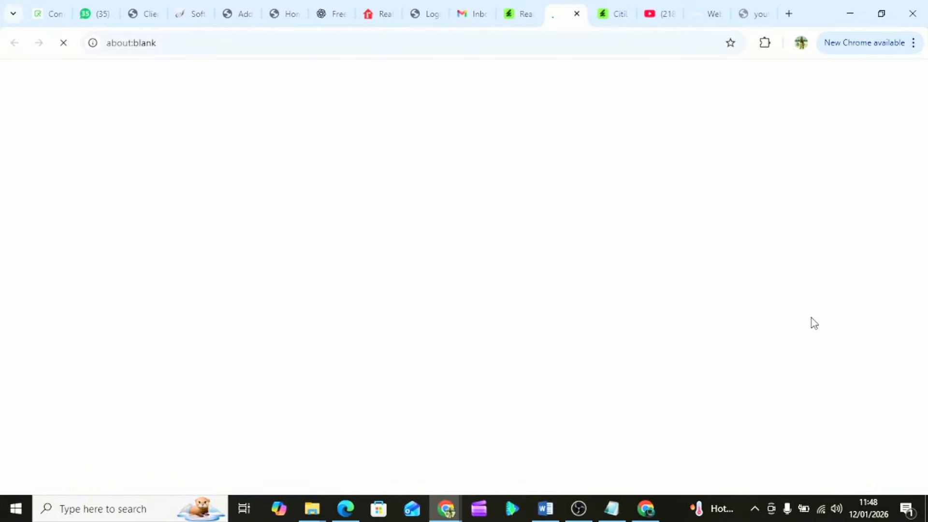
- Return to the Eiddo preview tab and scroll down through the demo page
click(283, 15)
click(329, 14)
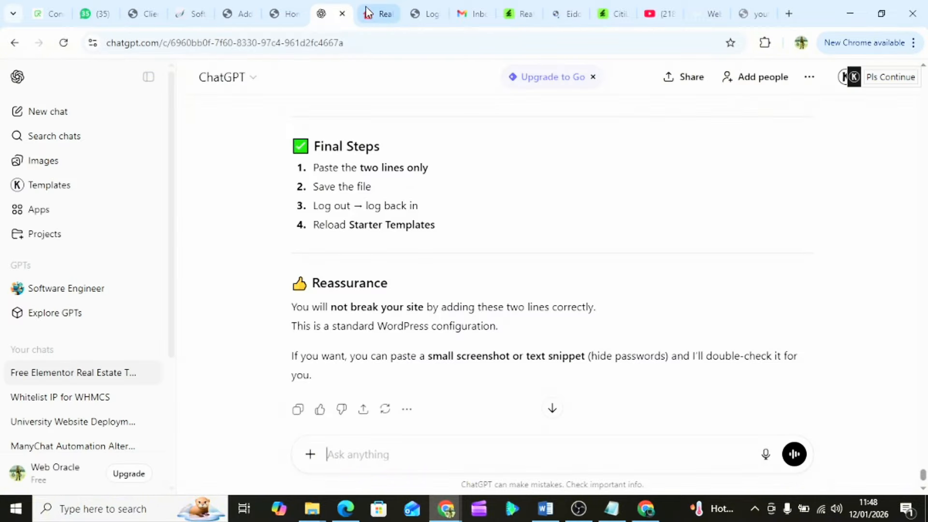
click(368, 13)
click(564, 13)
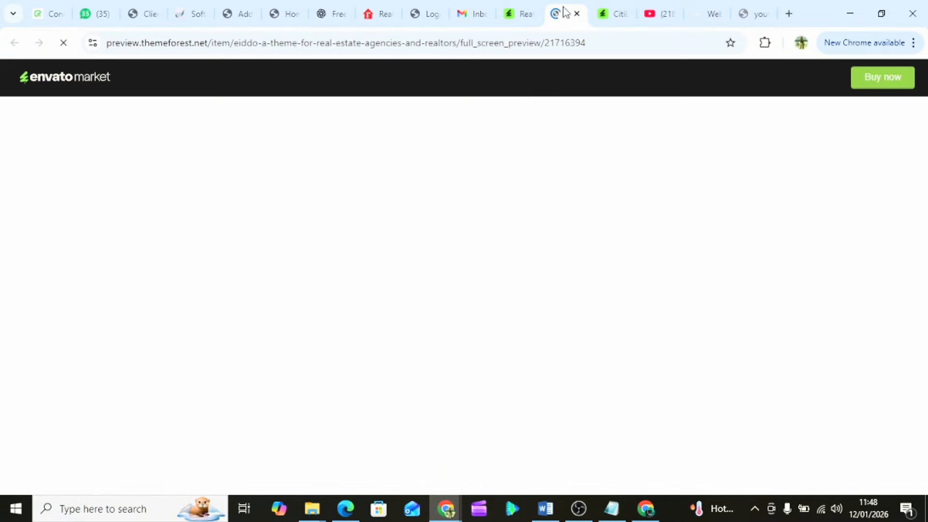
scroll(471, 282, down, 1)
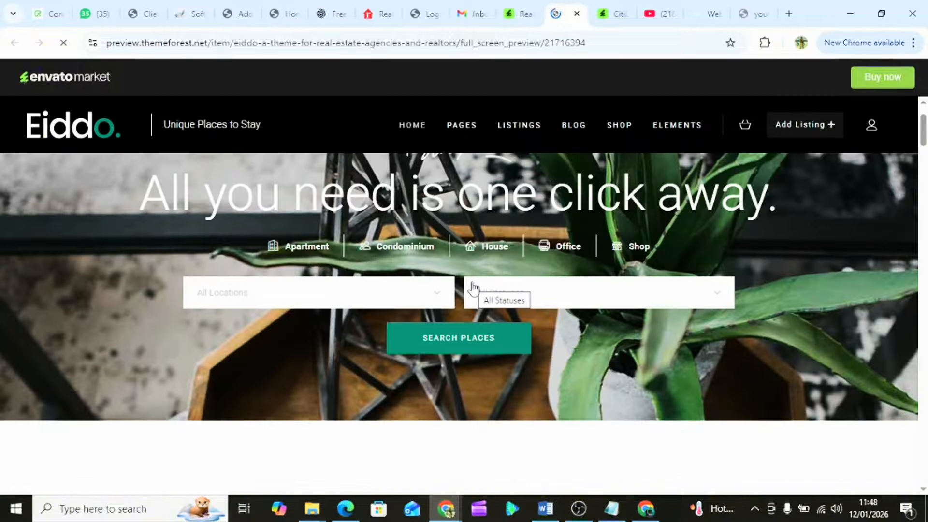
scroll(473, 283, down, 15)
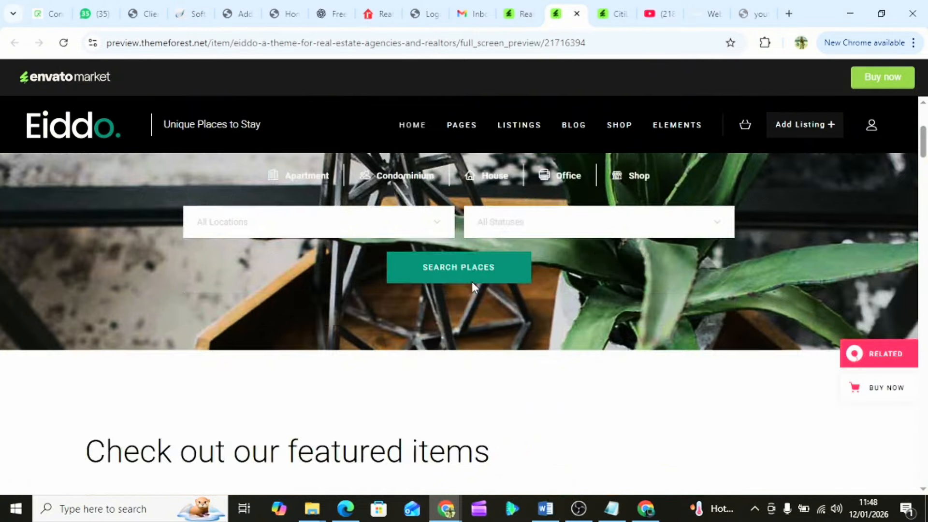
scroll(472, 281, down, 12)
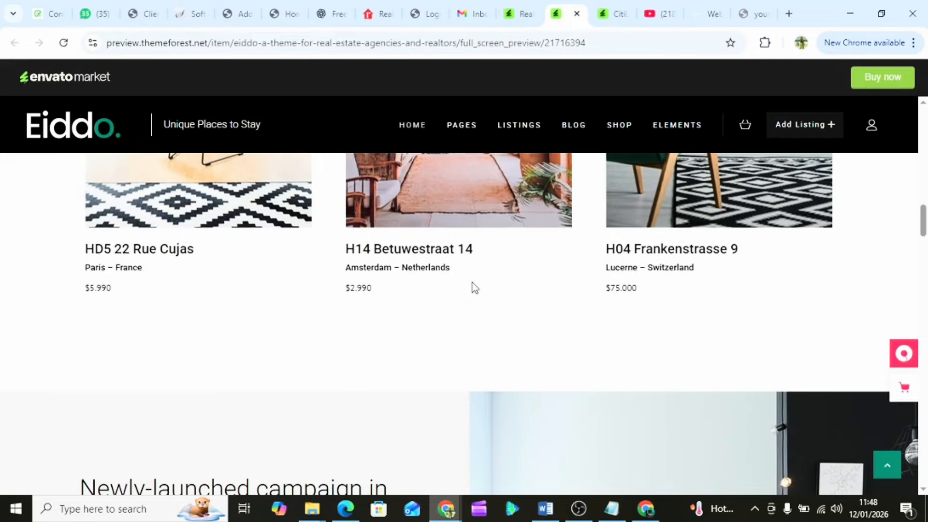
scroll(474, 287, down, 12)
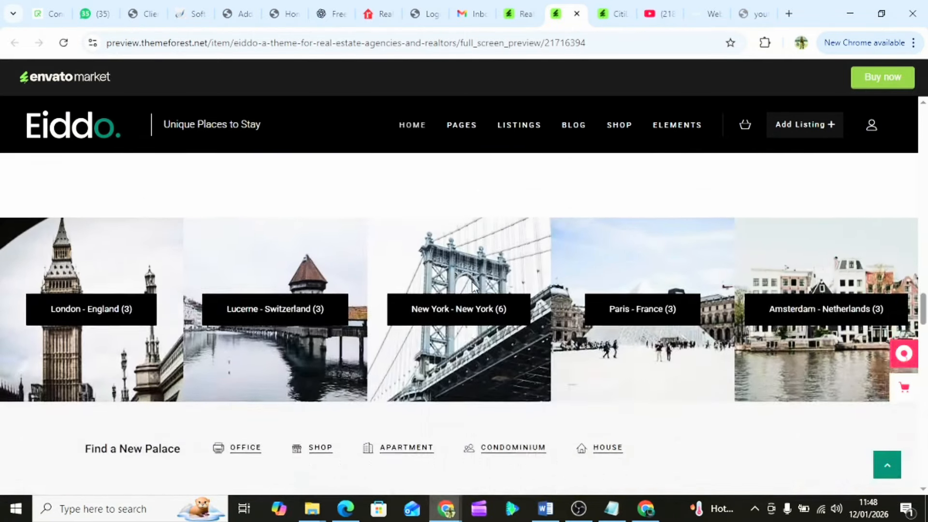
scroll(474, 287, down, 12)
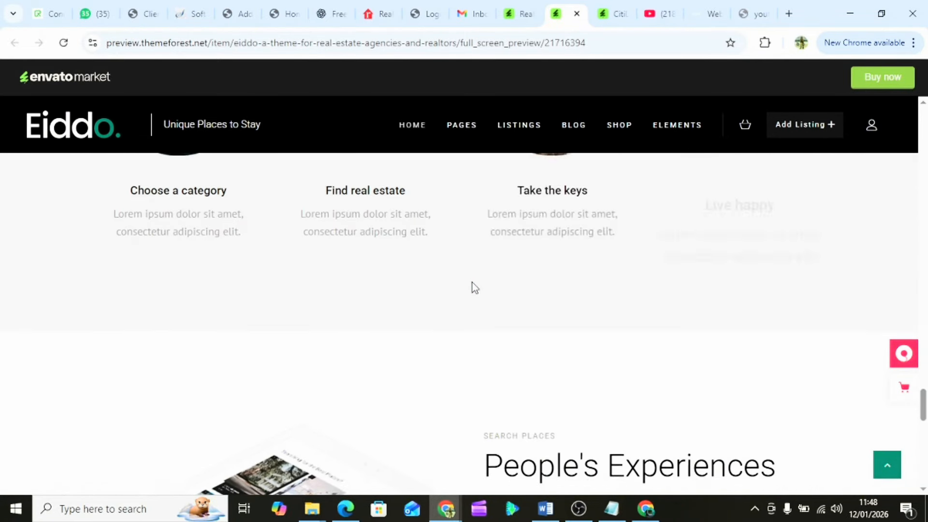
scroll(472, 285, down, 6)
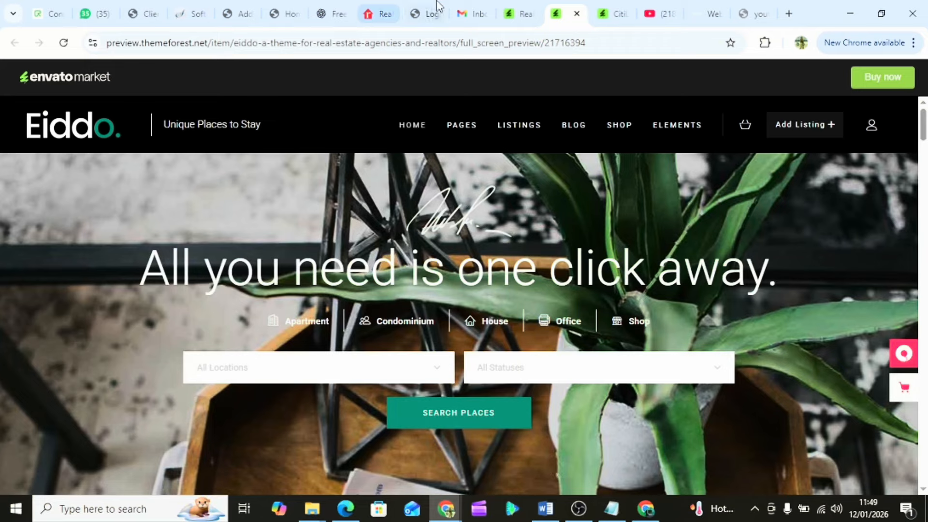
- Open the Real Estate WordPress Theme live preview from the search results
click(520, 14)
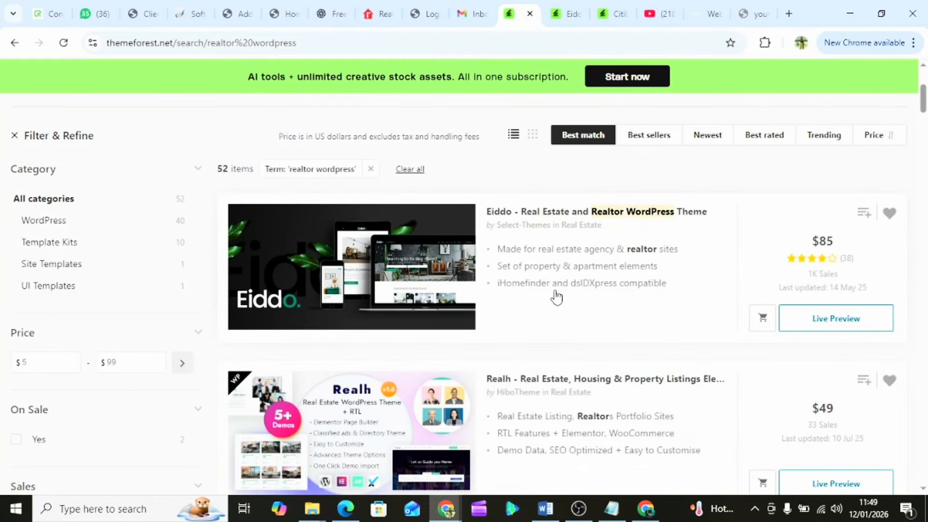
scroll(557, 296, down, 3)
scroll(706, 387, down, 2)
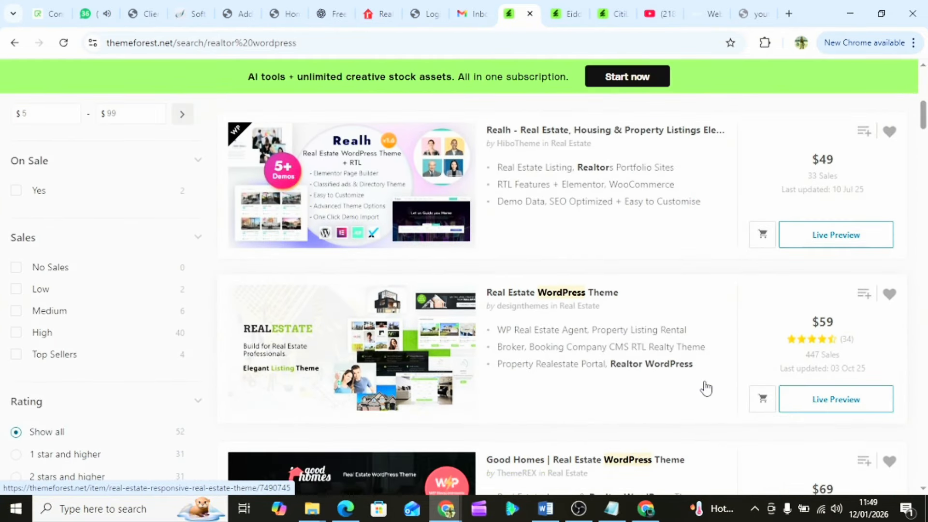
scroll(462, 365, down, 2)
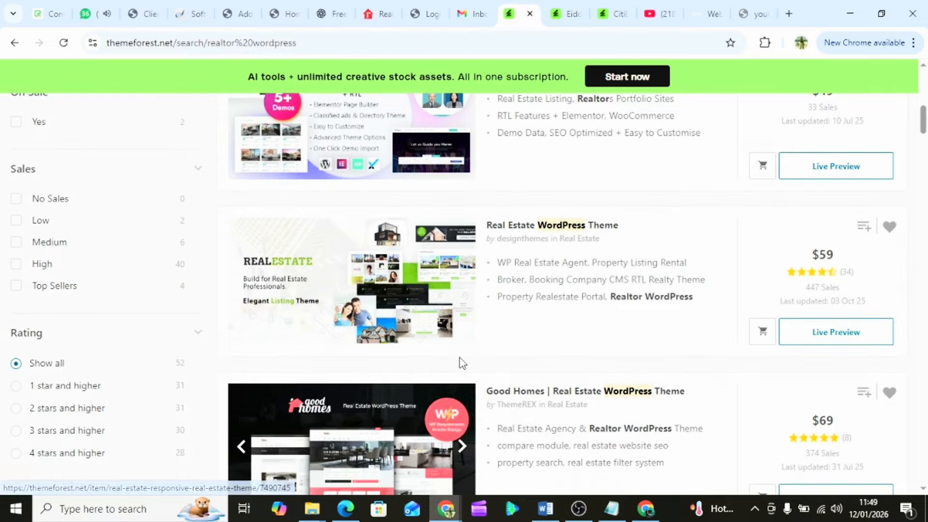
click(846, 344)
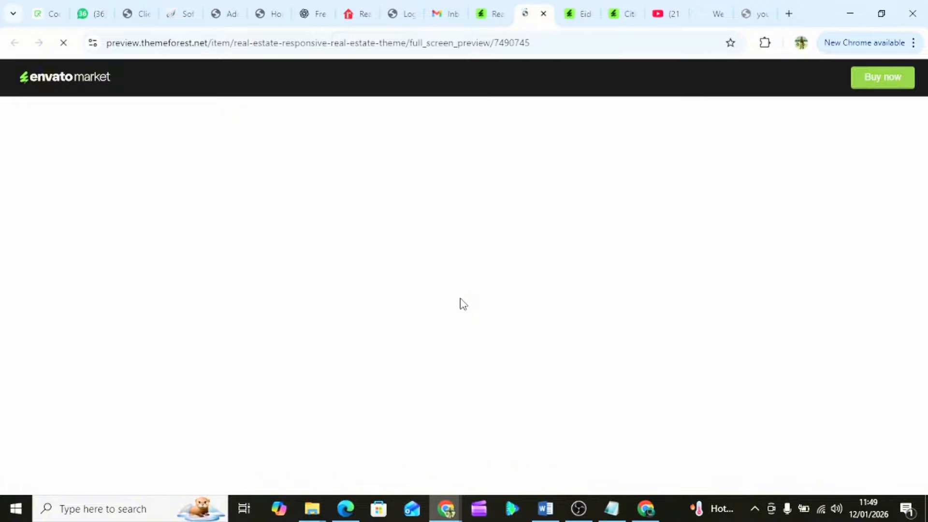
- Scroll through the Real Estate demo and back up to the Book Your Location form
scroll(463, 303, down, 3)
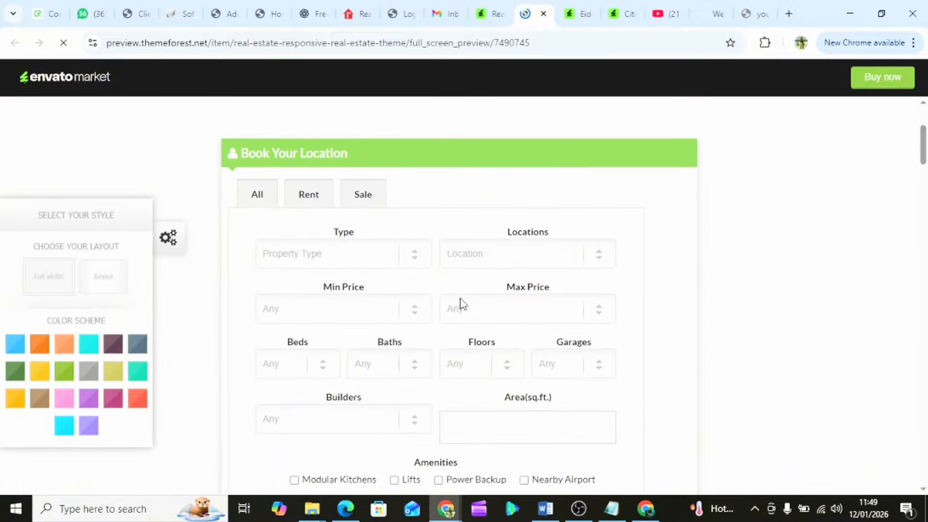
scroll(463, 304, up, 6)
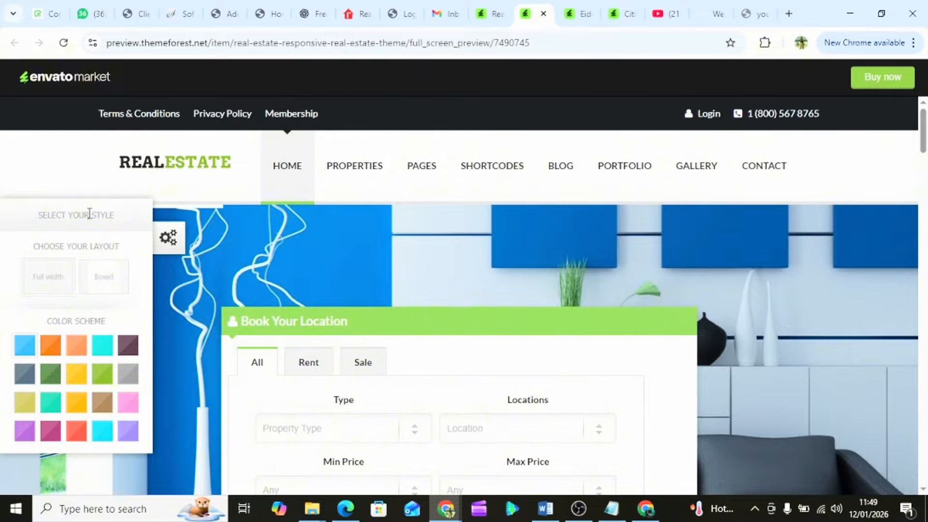
scroll(405, 269, down, 8)
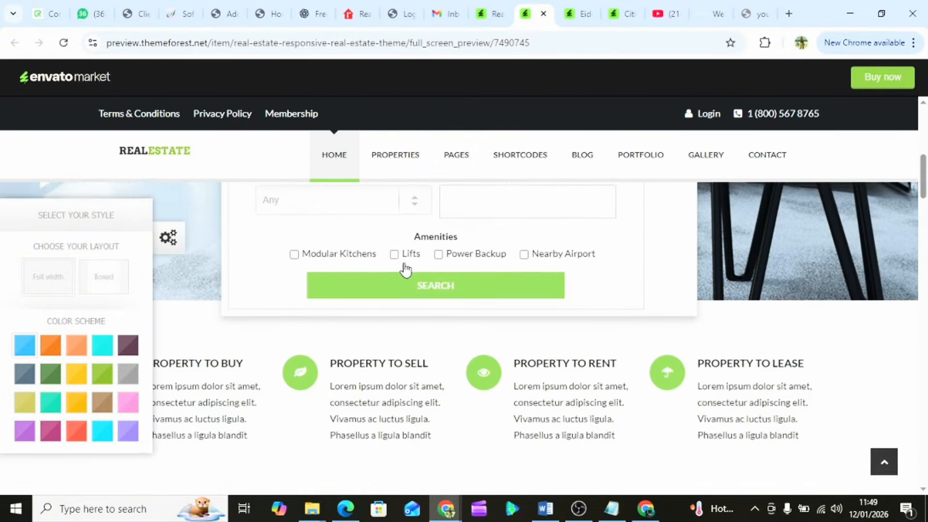
scroll(405, 269, up, 7)
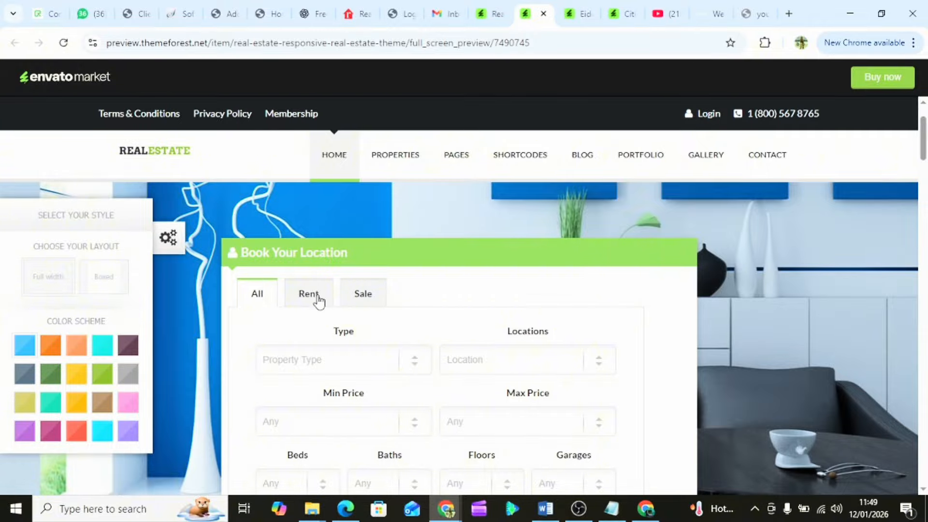
scroll(356, 370, down, 10)
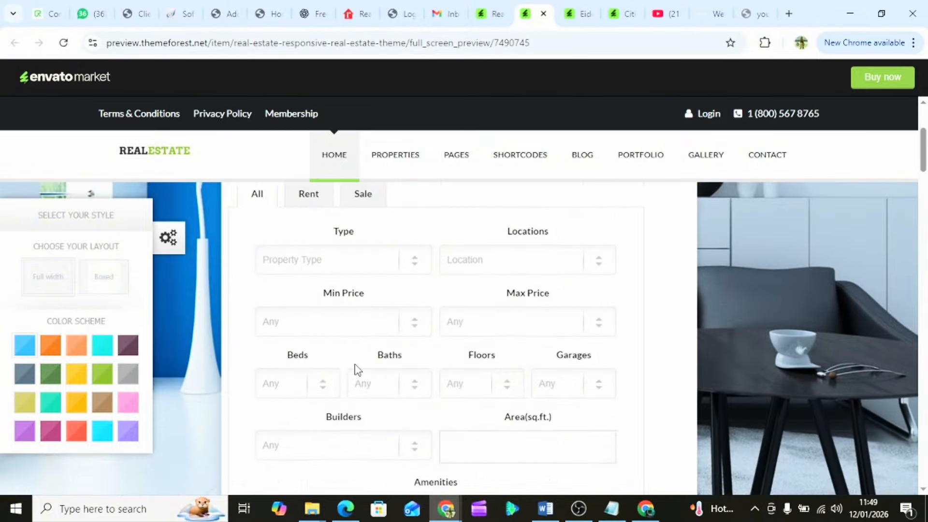
scroll(356, 365, down, 8)
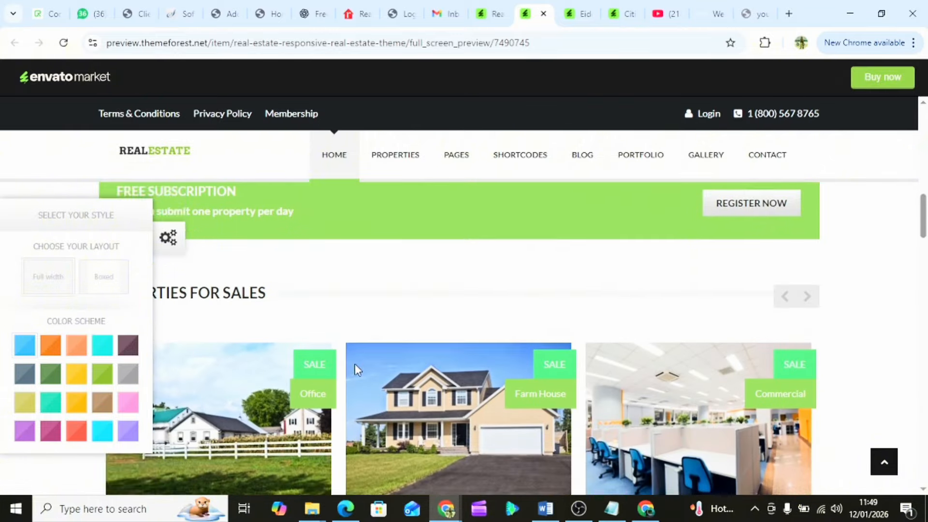
scroll(355, 370, down, 8)
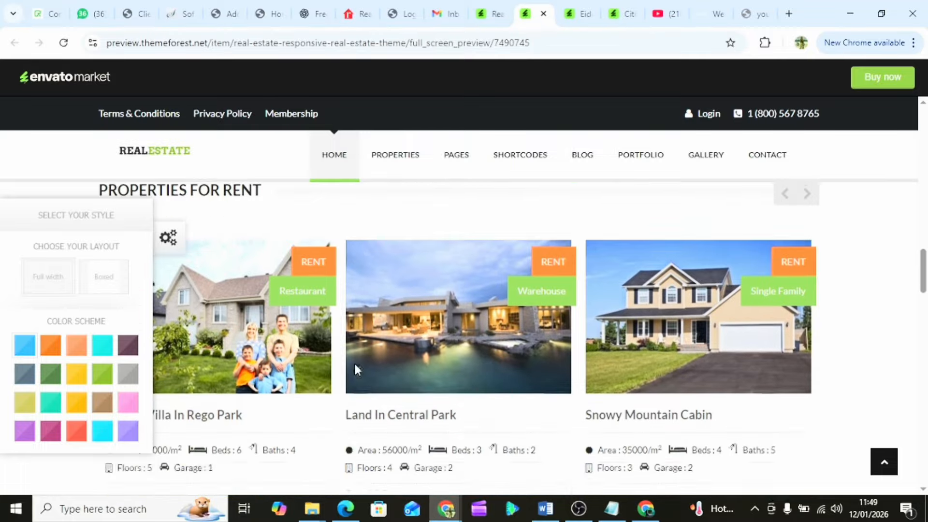
scroll(355, 370, down, 10)
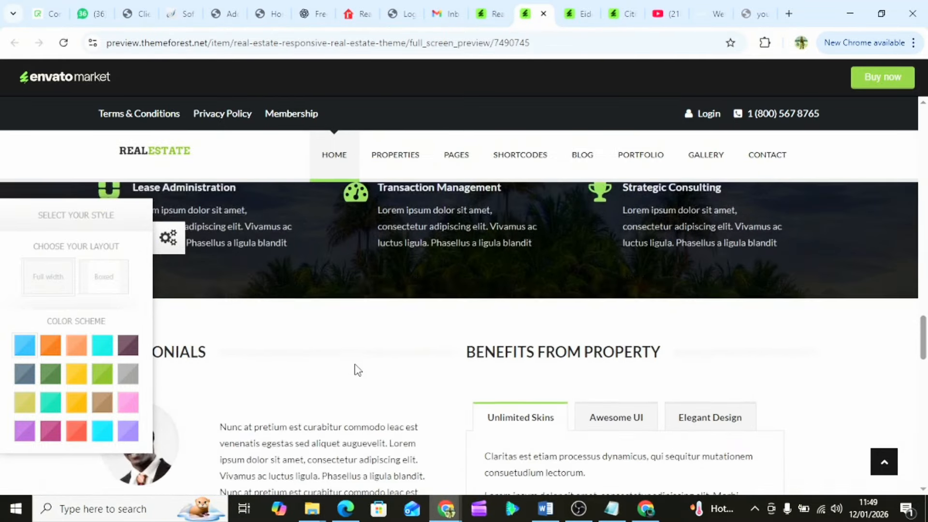
scroll(357, 371, down, 10)
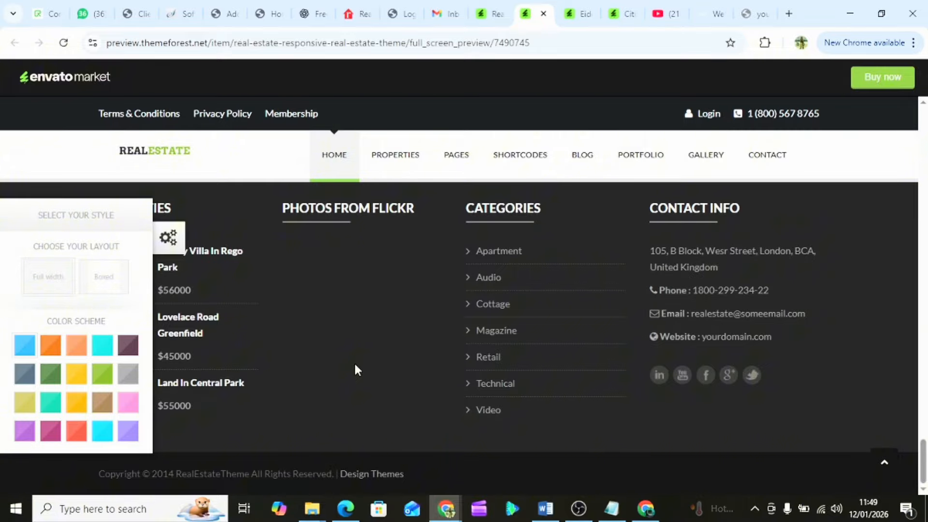
scroll(357, 369, up, 20)
scroll(356, 370, up, 10)
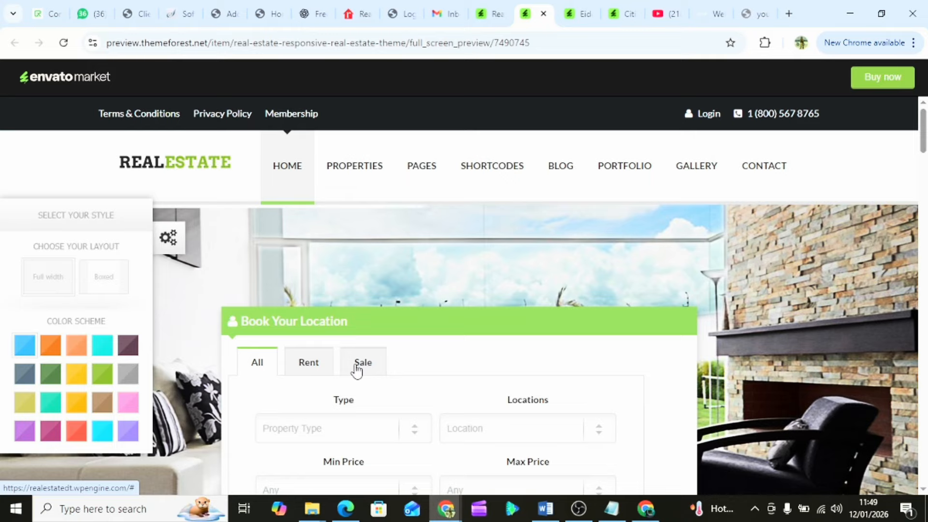
- Check the doubled header menu on the live homepage, then return to the admin Add Plugins page
click(268, 15)
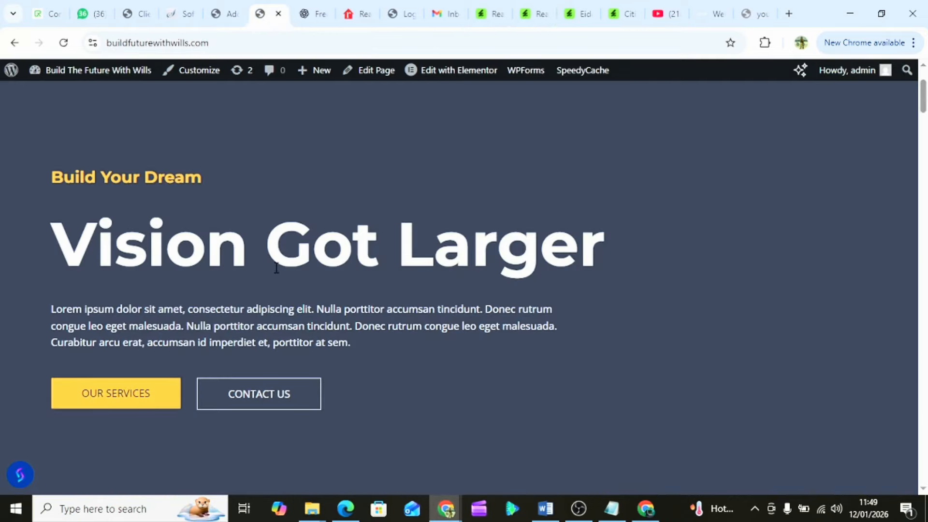
scroll(276, 268, up, 2)
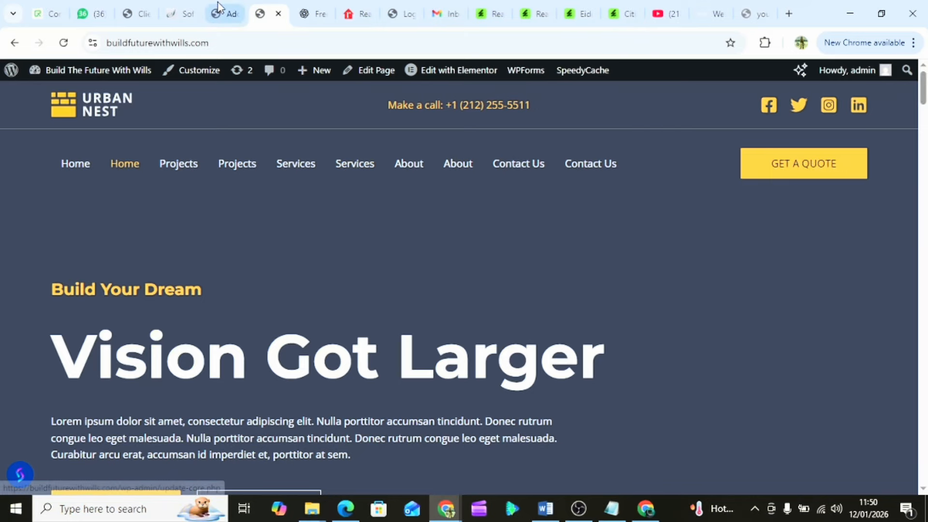
click(216, 14)
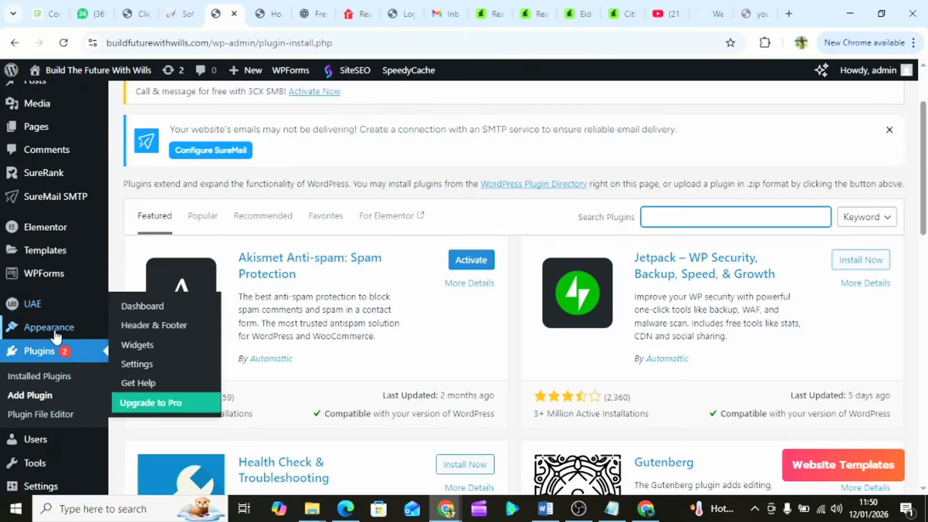
- Open the Main Menu in the Appearance > Menus editor
scroll(210, 286, down, 2)
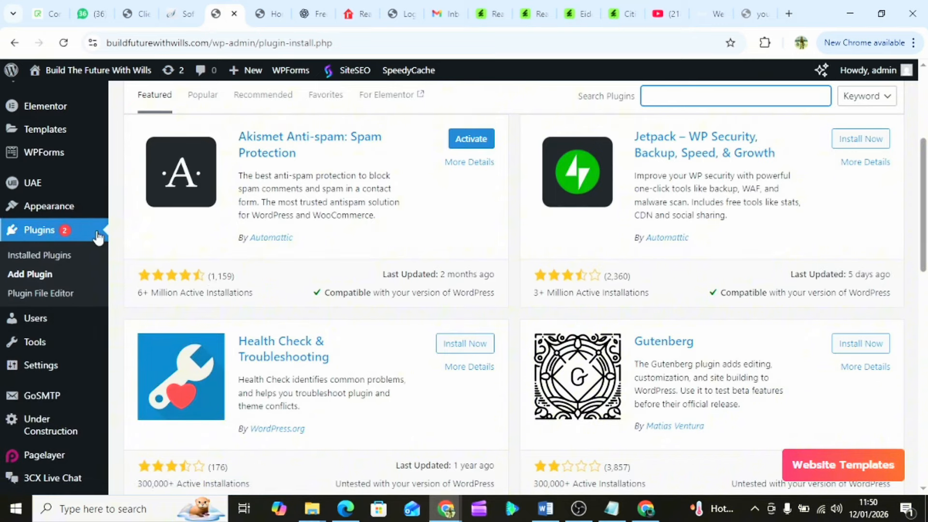
mouse_move(45, 206)
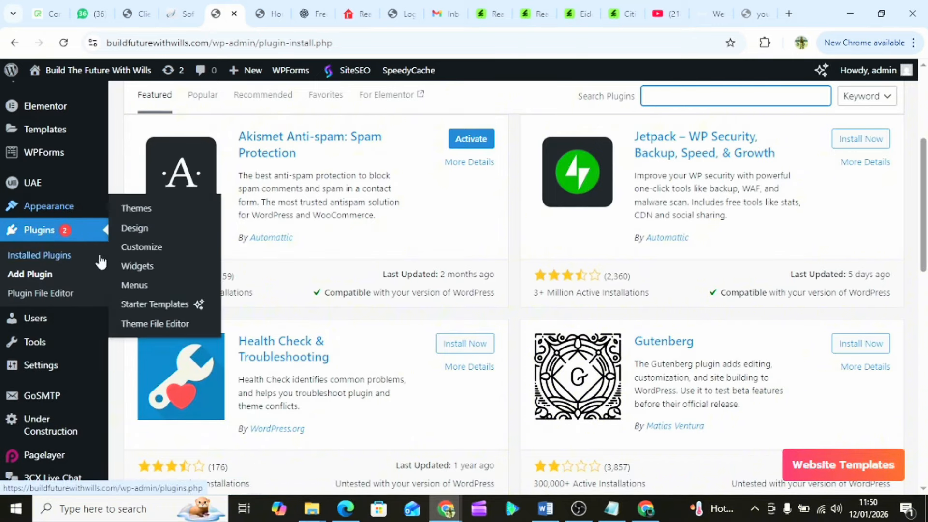
click(138, 286)
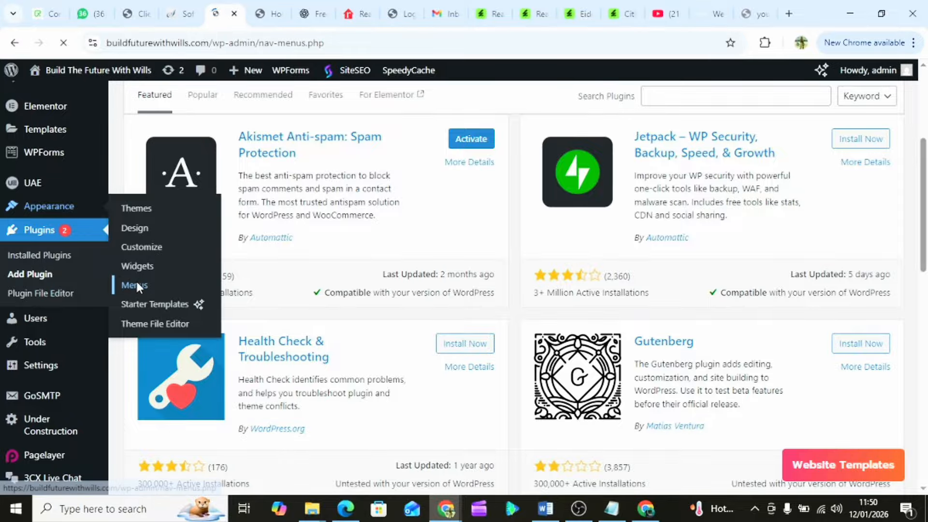
scroll(419, 344, down, 8)
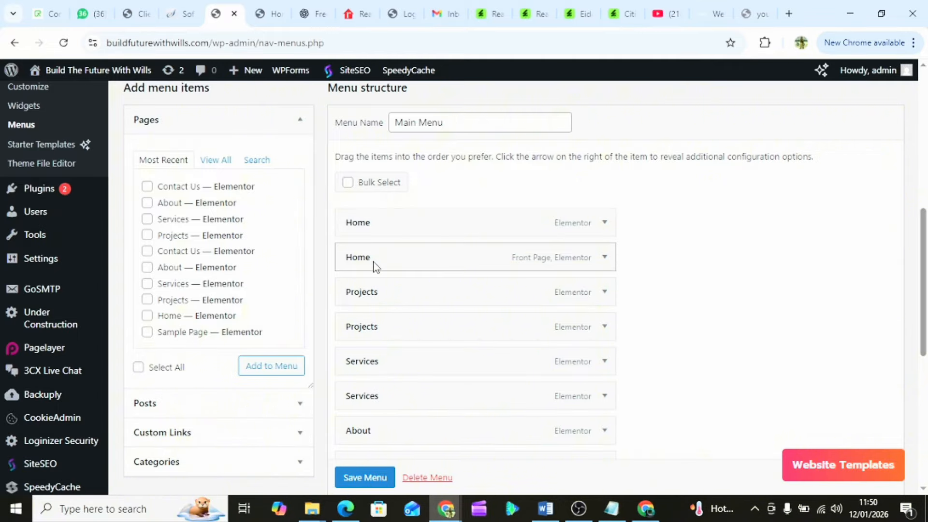
scroll(405, 301, down, 1)
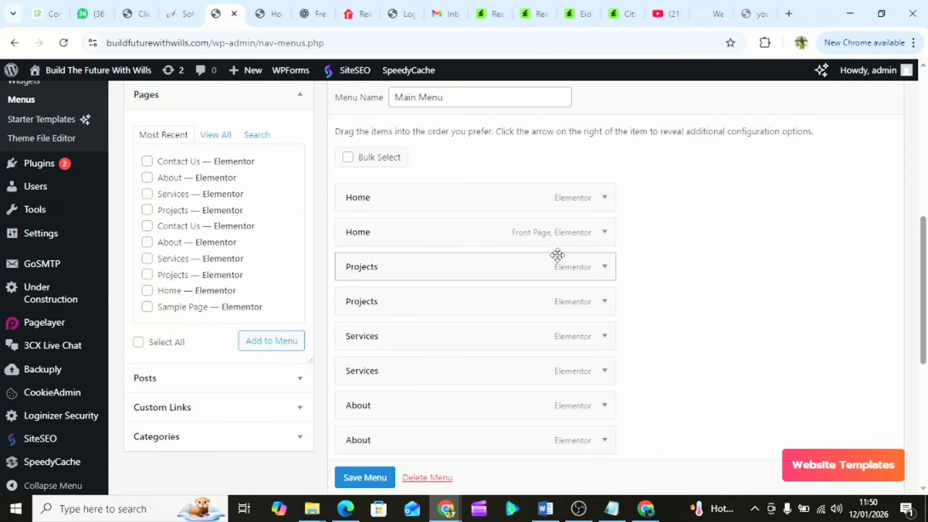
- Remove the second Home, Projects, Services, About and Contact Us entries from the menu
click(604, 199)
scroll(497, 321, down, 1)
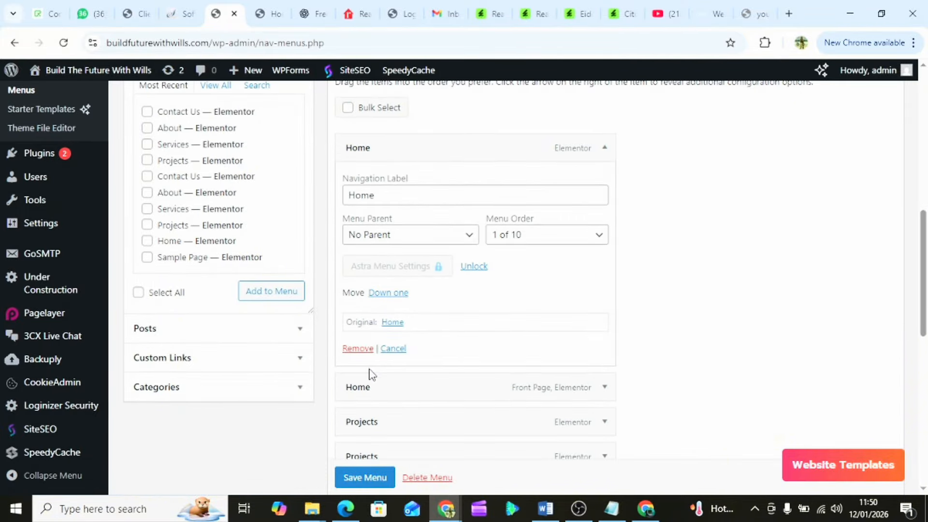
click(362, 348)
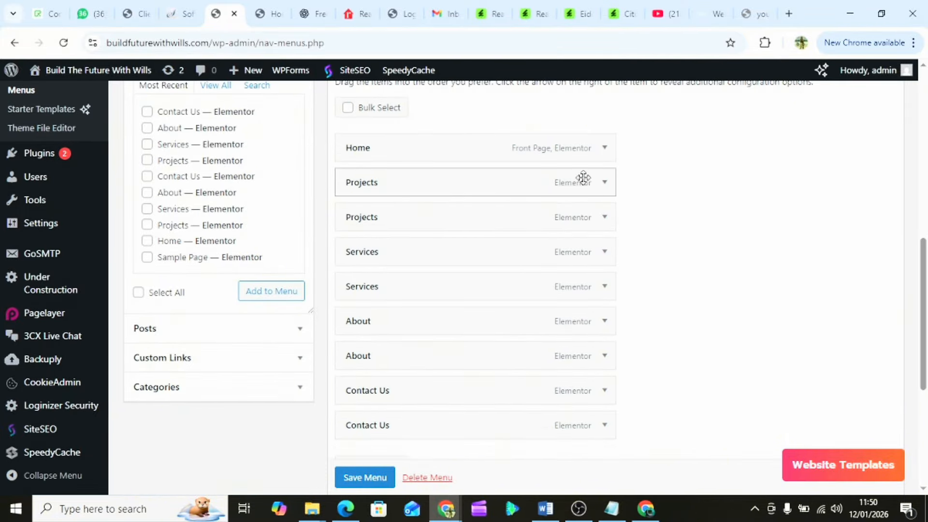
click(604, 189)
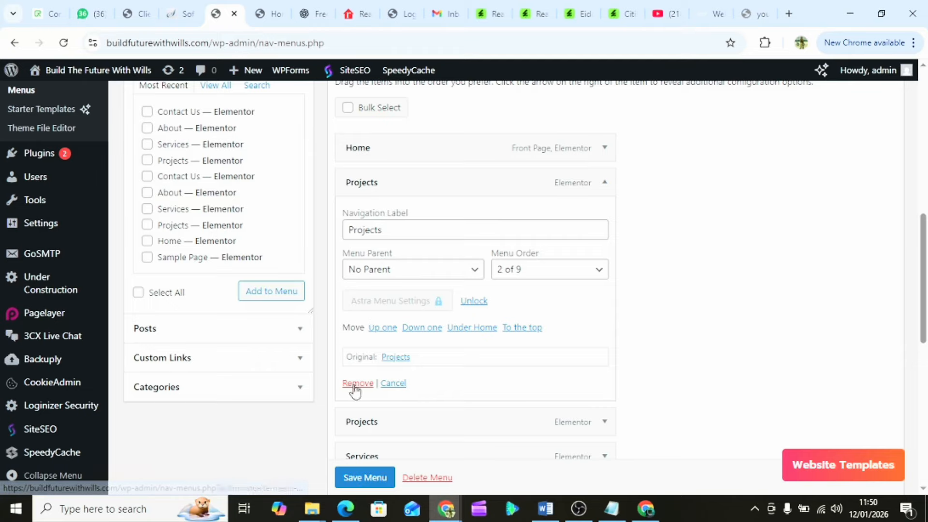
click(355, 385)
click(599, 222)
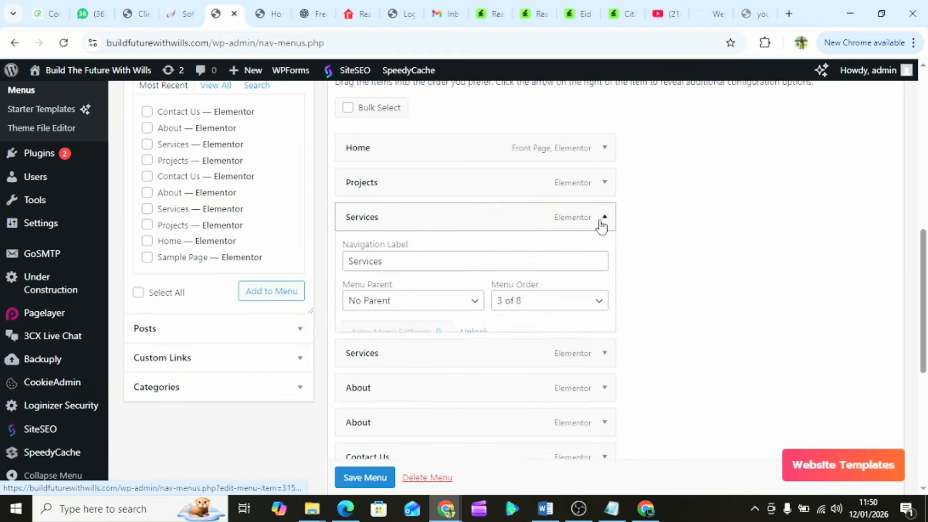
click(353, 419)
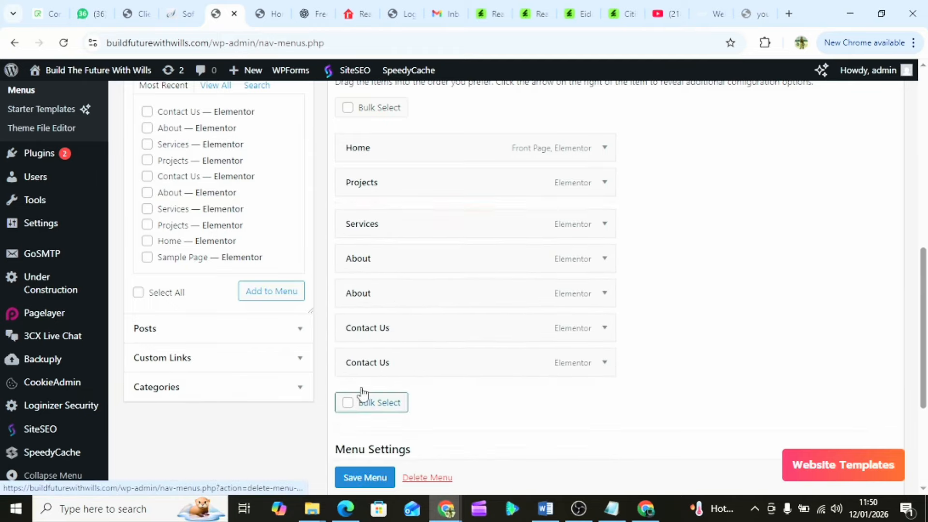
click(604, 252)
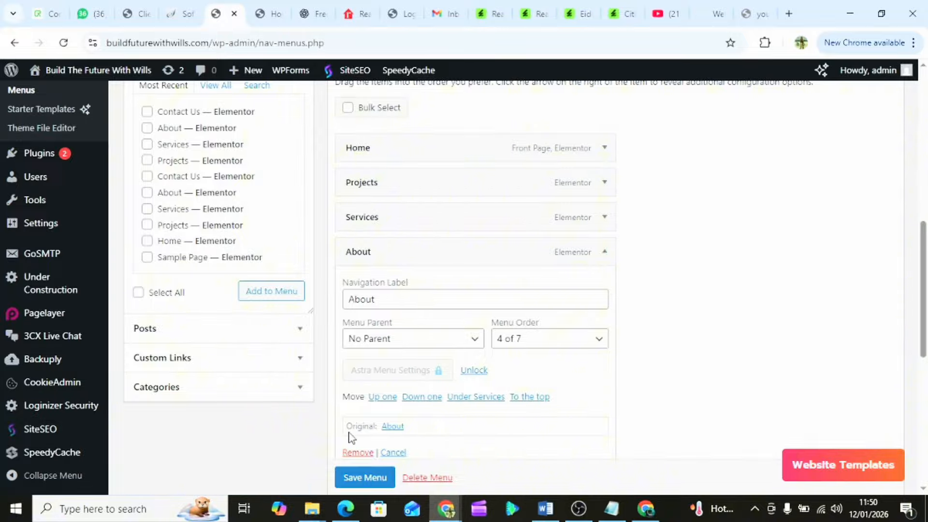
click(358, 453)
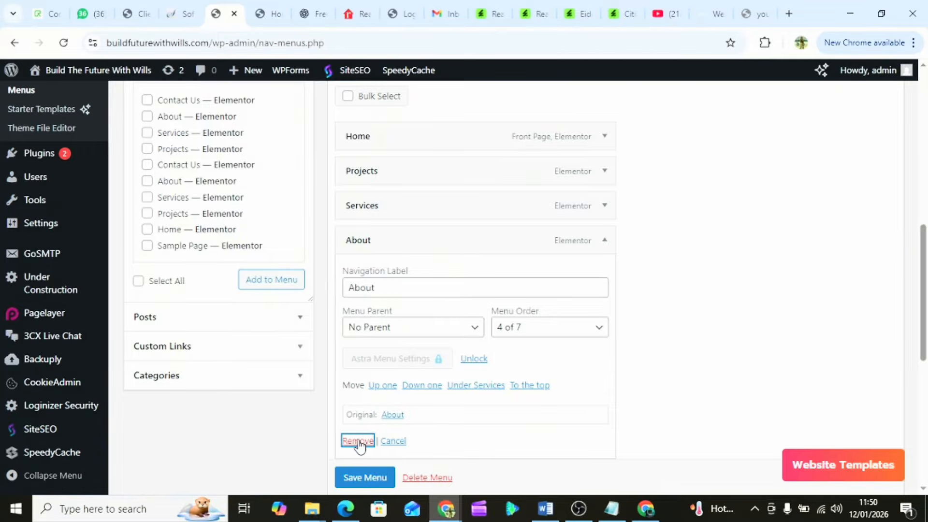
click(358, 441)
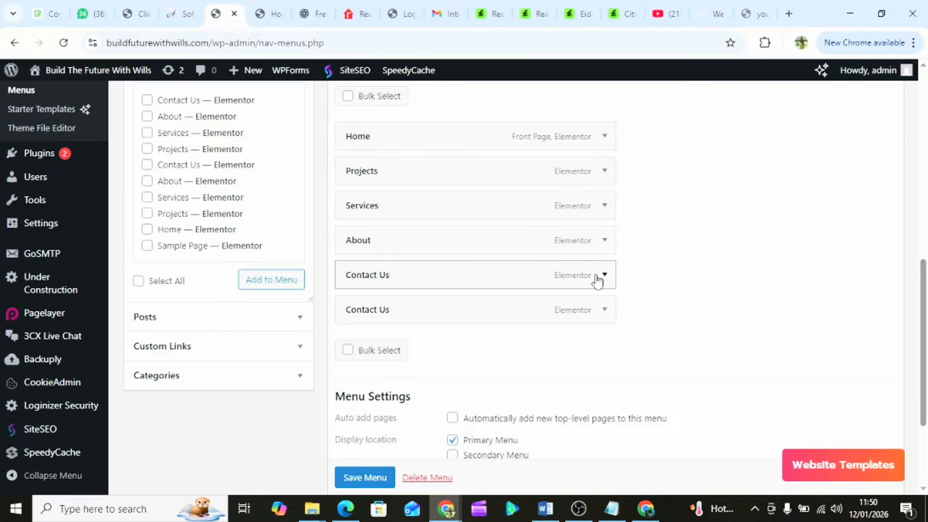
click(599, 280)
scroll(362, 419, down, 3)
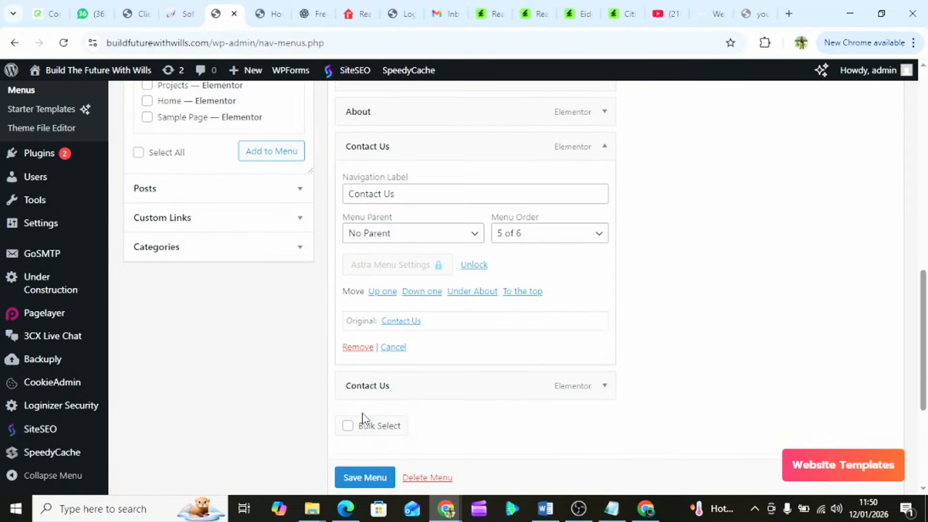
click(364, 347)
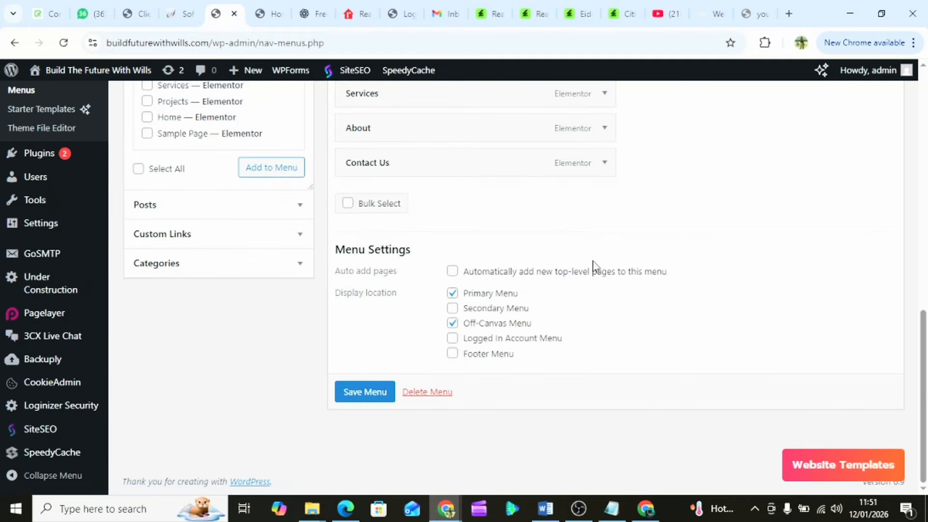
- Save the Main Menu and confirm the live header lists Home, Projects, Services, About, Contact Us once
click(373, 393)
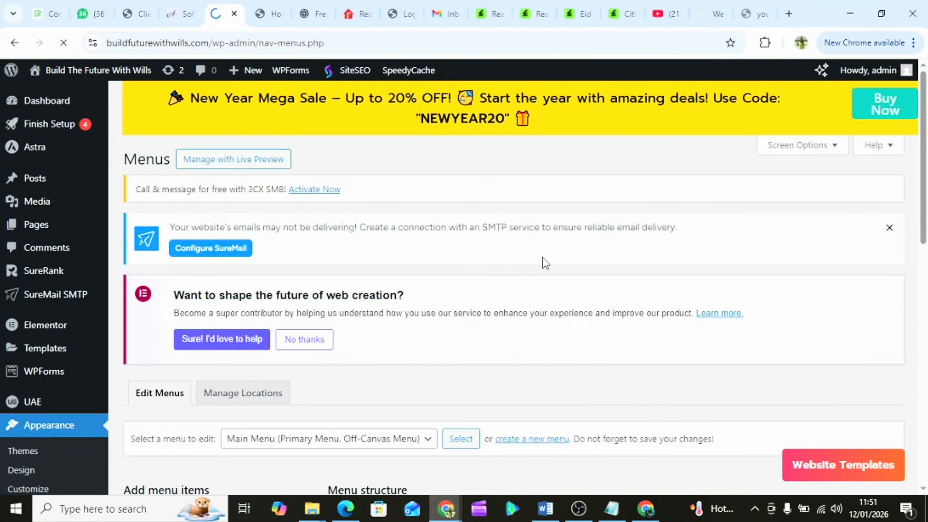
scroll(545, 263, down, 1)
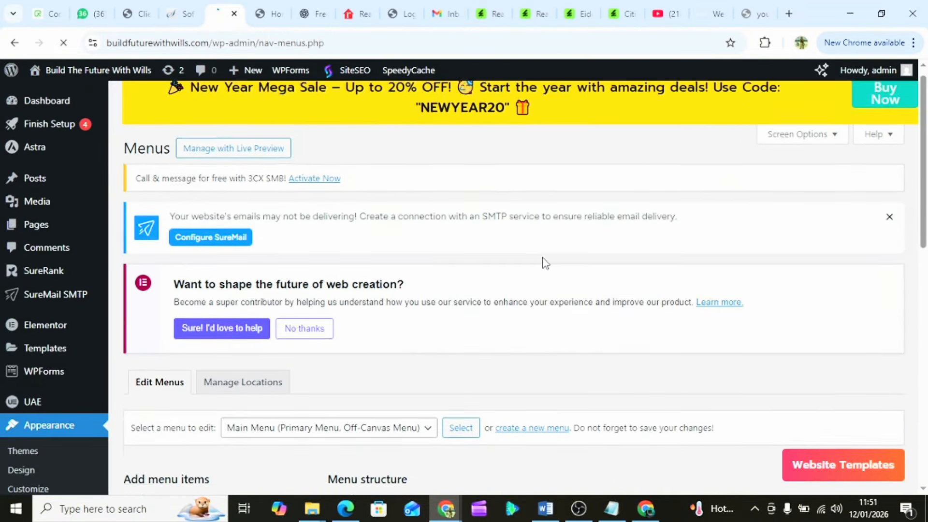
click(261, 15)
click(219, 14)
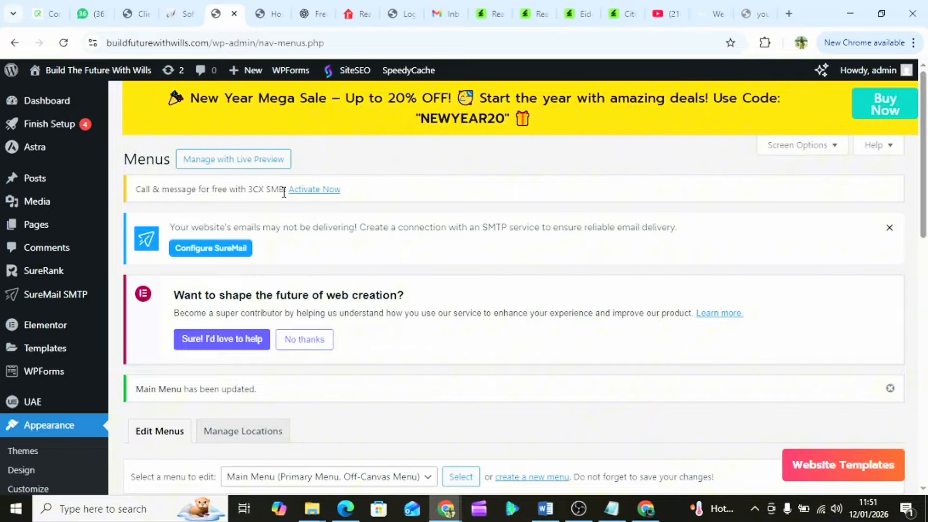
scroll(446, 348, down, 12)
scroll(446, 348, up, 8)
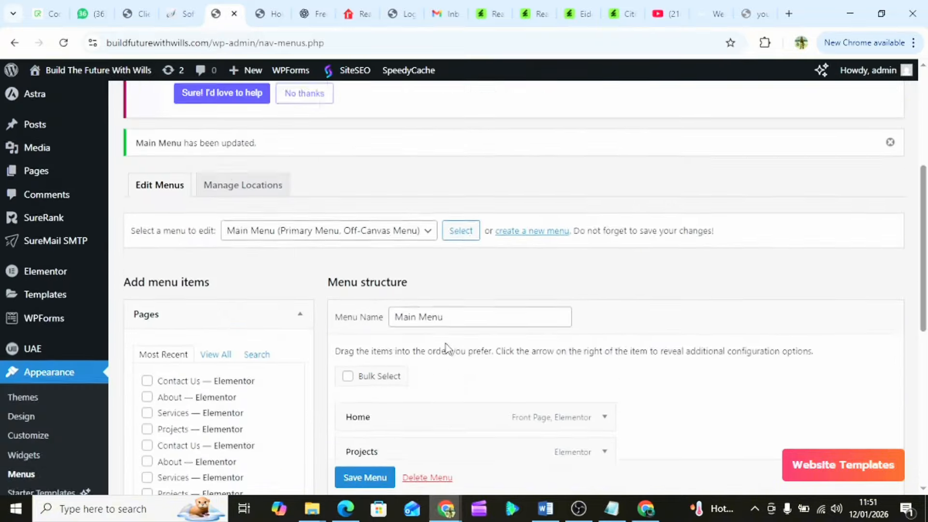
click(263, 16)
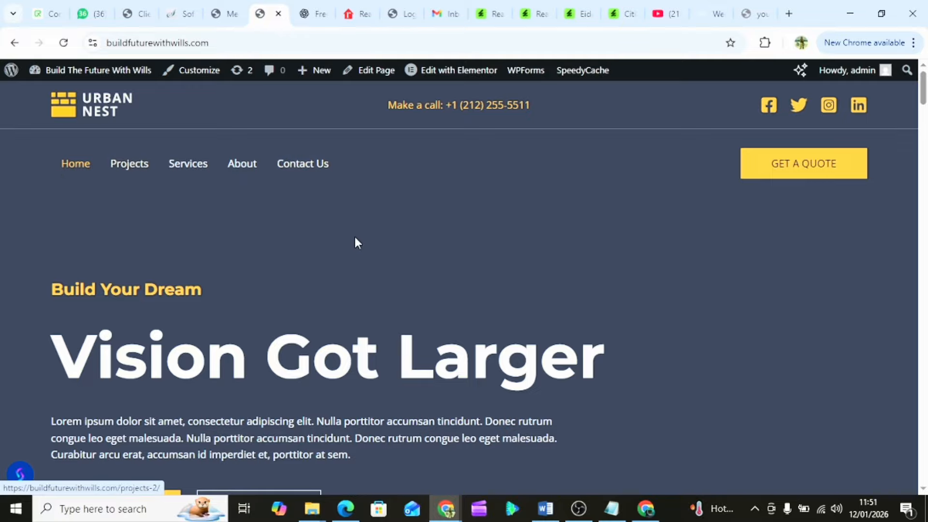
scroll(397, 255, down, 1)
scroll(398, 255, up, 1)
scroll(397, 255, down, 2)
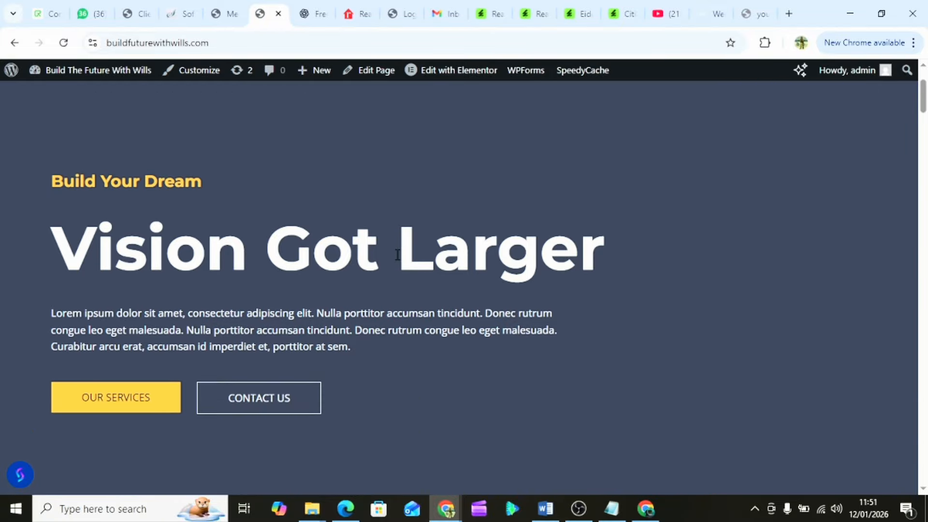
scroll(398, 254, down, 20)
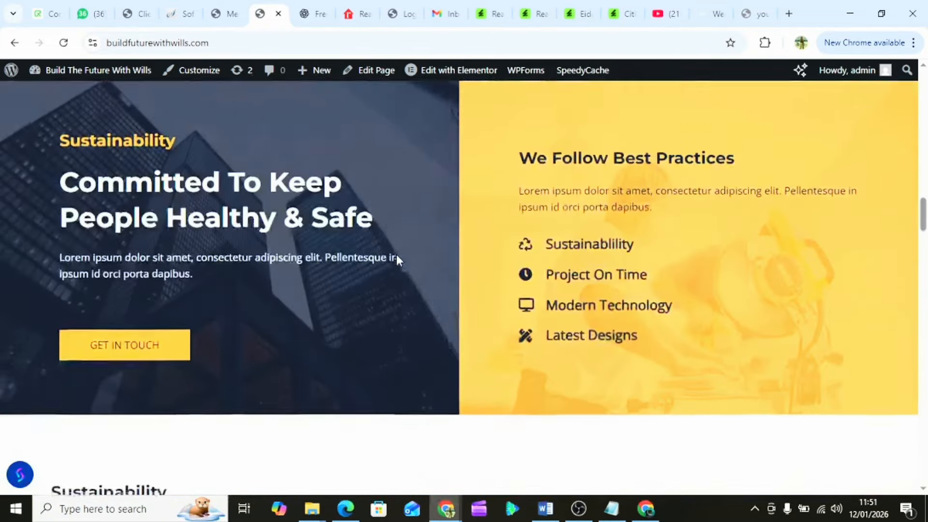
scroll(397, 256, down, 20)
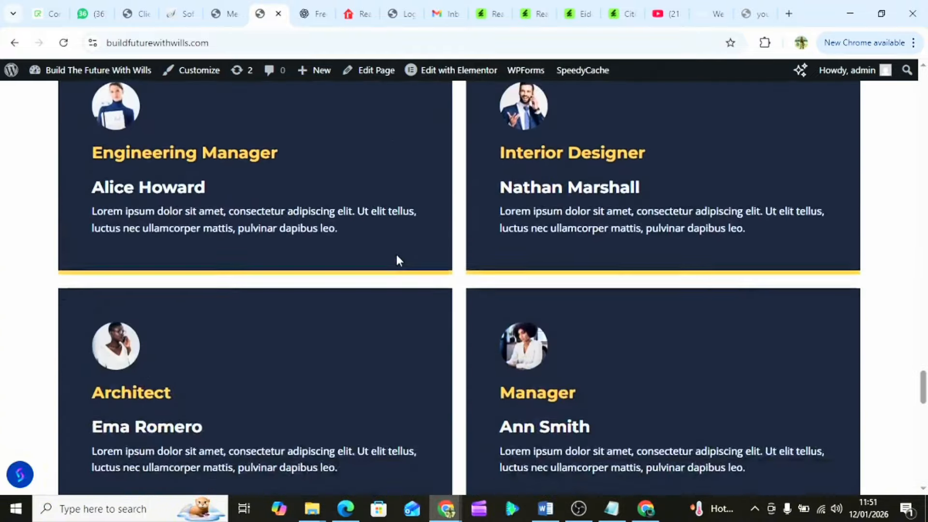
scroll(397, 256, up, 15)
scroll(396, 256, down, 6)
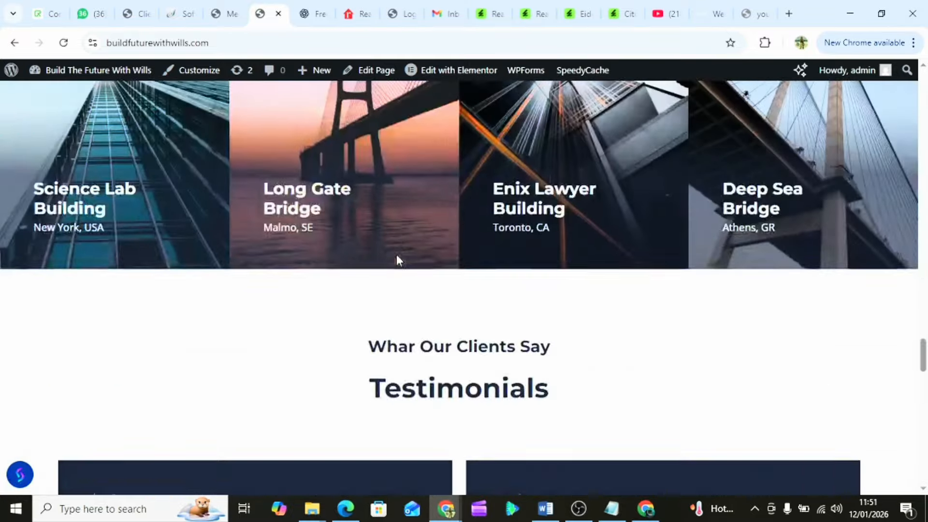
scroll(397, 257, down, 20)
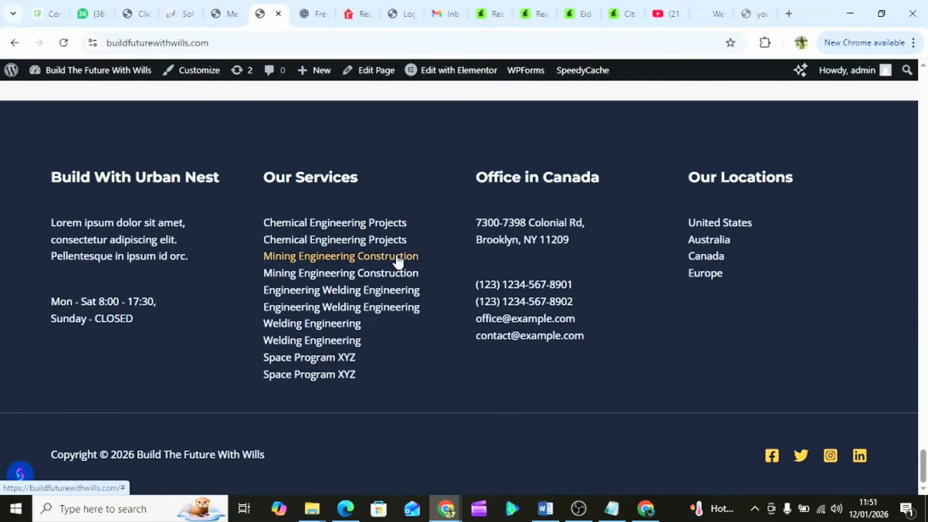
scroll(397, 260, up, 20)
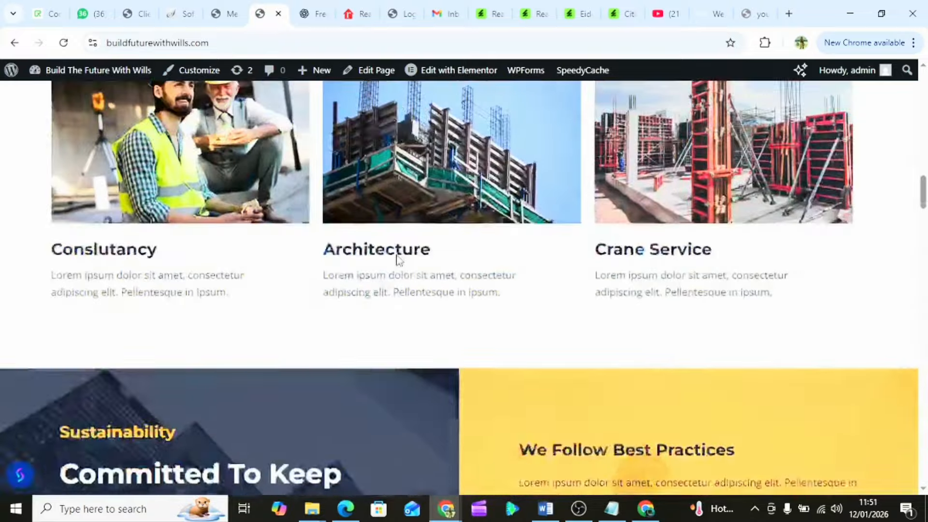
scroll(397, 260, up, 10)
scroll(272, 224, down, 3)
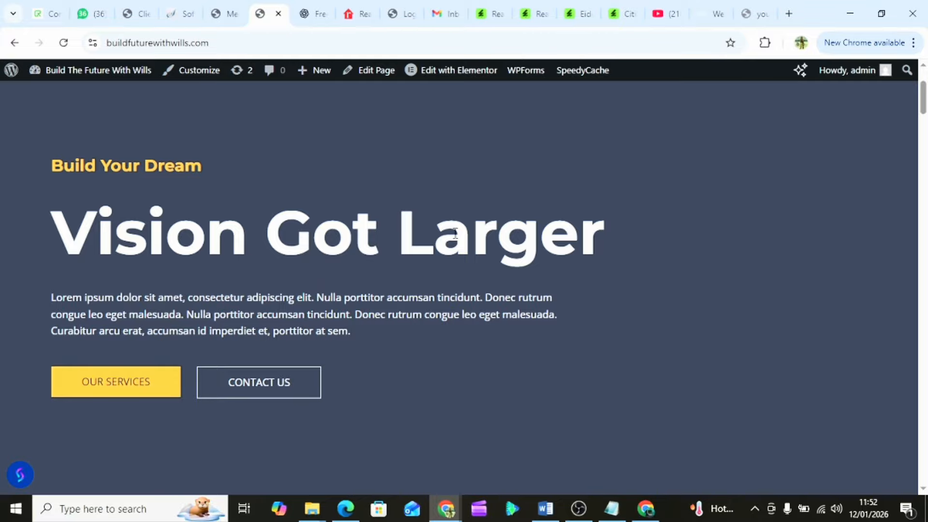
- Copy the Realtor.com headline 'The #1 site real estate professionals trust'
click(314, 15)
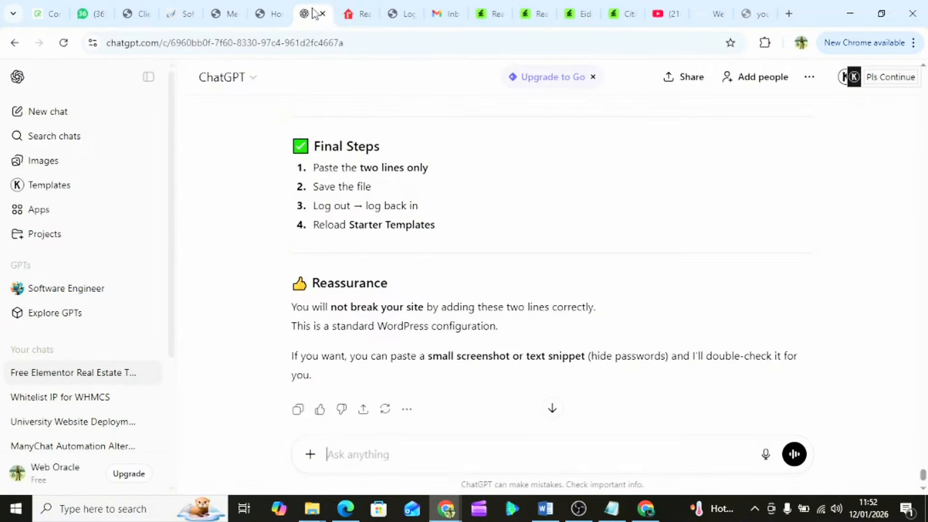
click(360, 15)
drag(360, 15, 316, 15)
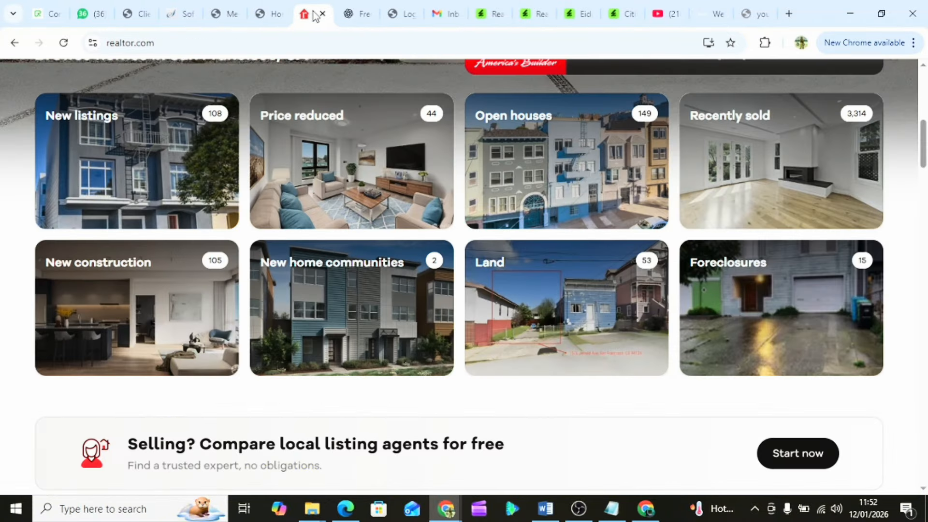
scroll(359, 237, up, 7)
scroll(360, 234, down, 1)
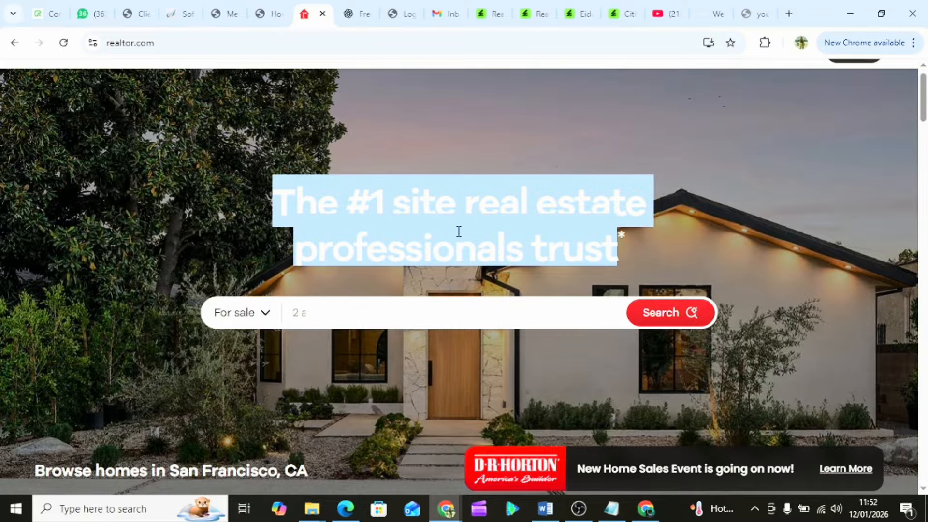
right_click(411, 222)
click(455, 244)
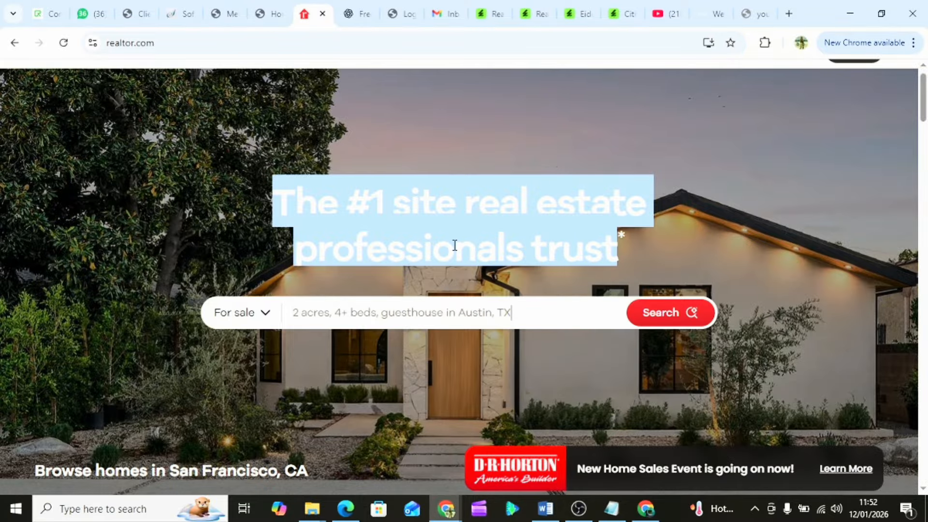
- Return to the buildfuturewithwills.com home page tab
scroll(371, 352, down, 5)
scroll(371, 352, up, 4)
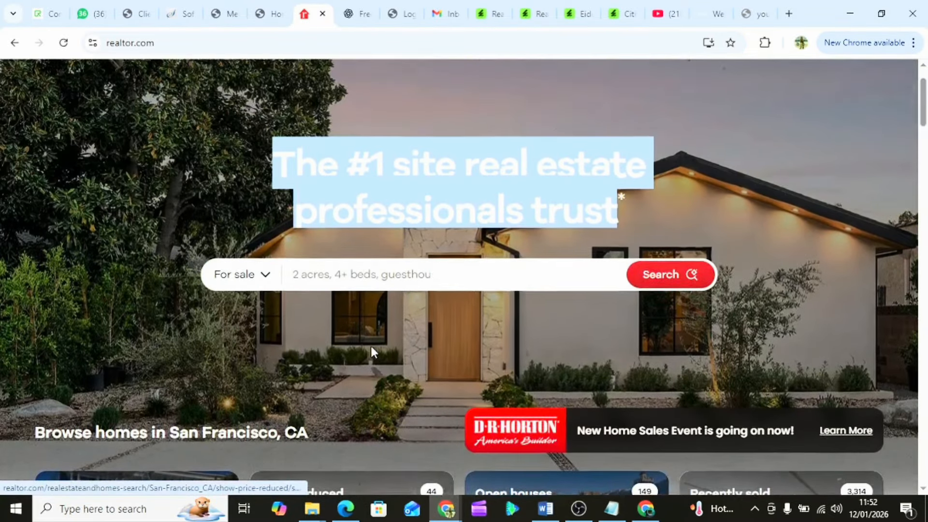
scroll(371, 343, up, 2)
click(372, 346)
scroll(372, 345, down, 1)
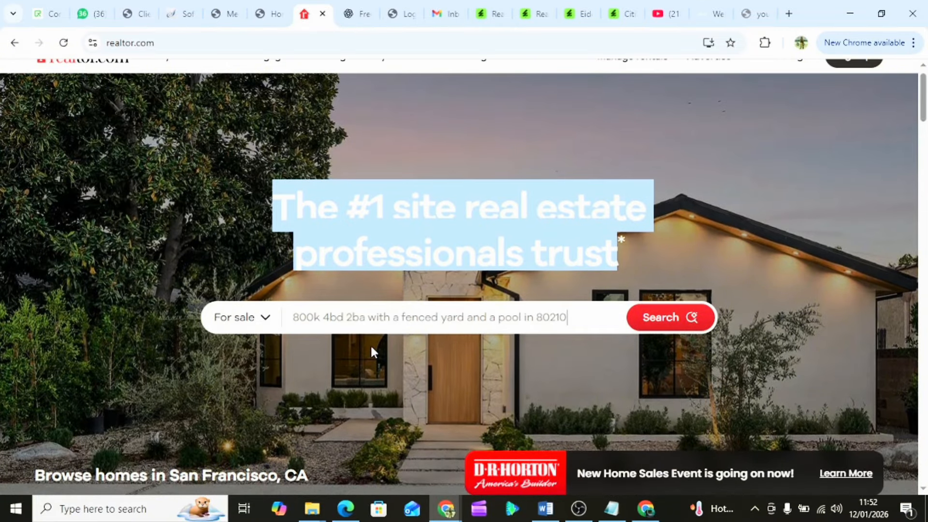
scroll(370, 344, up, 1)
click(267, 11)
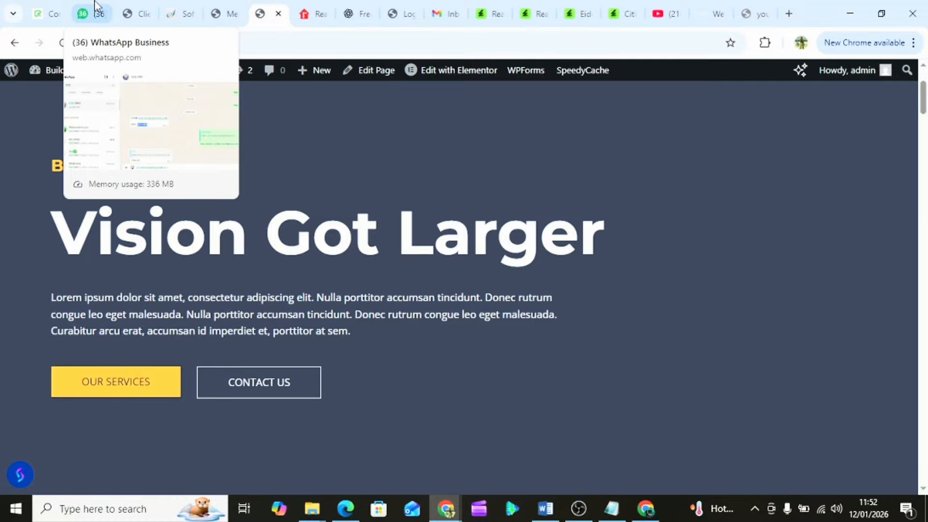
- Check the hosting client area, then go back to the WordPress Menus admin page
click(133, 10)
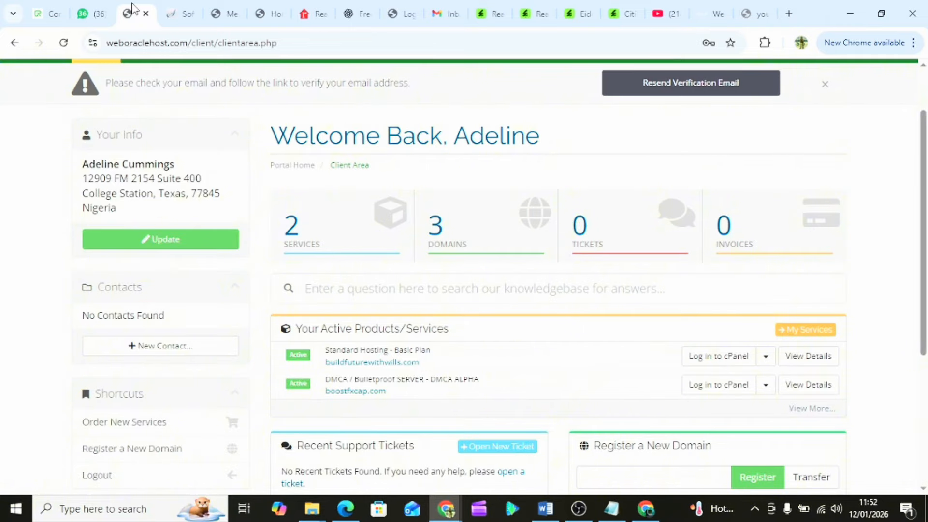
click(173, 8)
click(227, 7)
scroll(223, 347, down, 1)
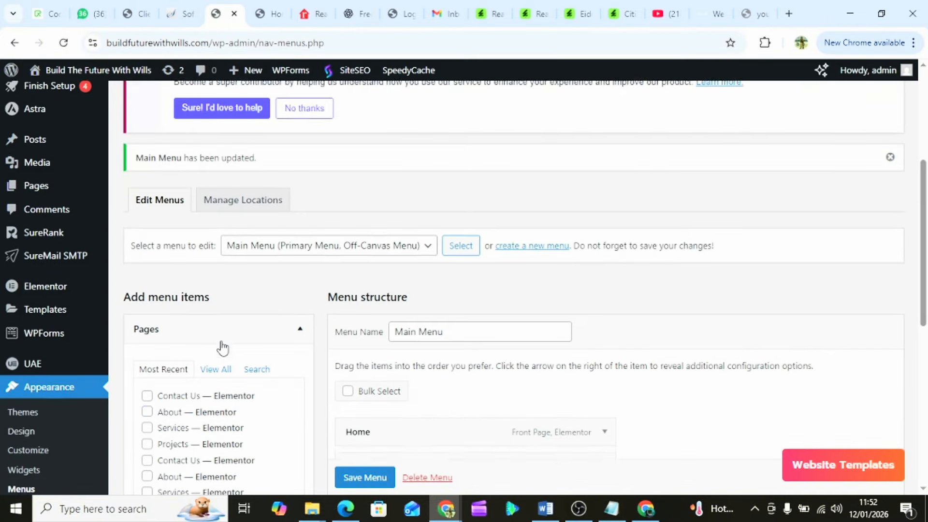
scroll(223, 347, up, 2)
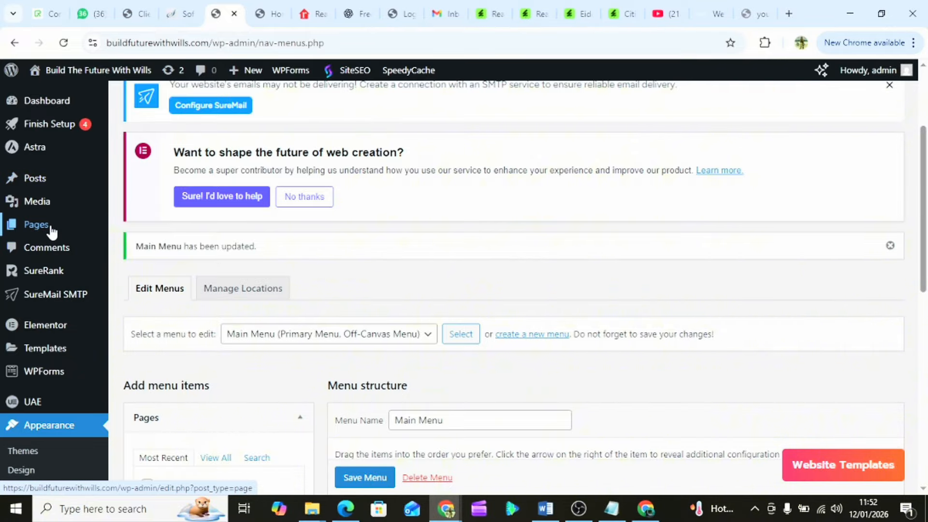
- Compare the live home page with the Menus editor, ending in the Customizer
click(270, 13)
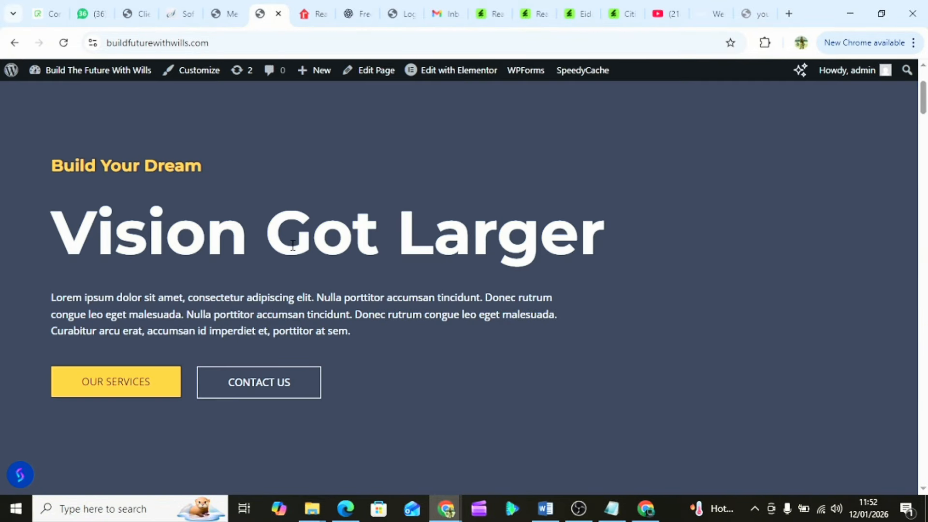
click(226, 14)
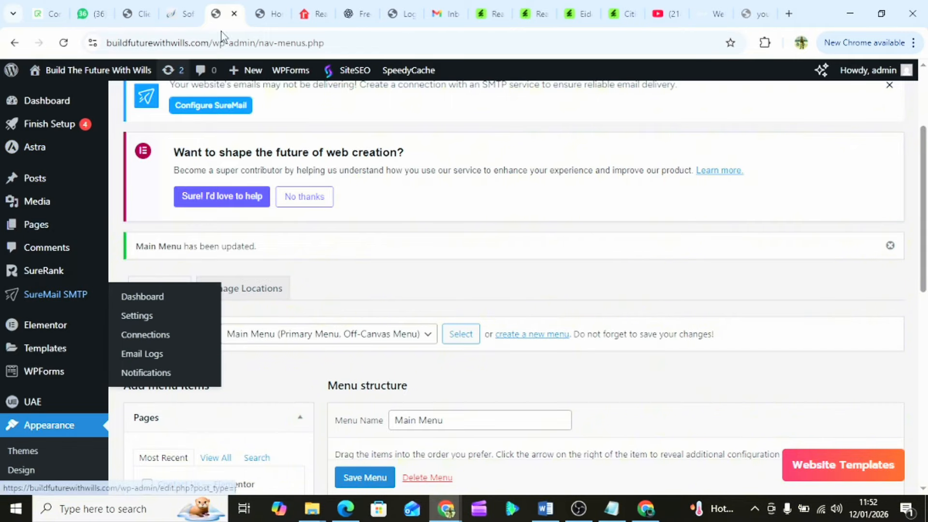
click(270, 13)
scroll(360, 230, down, 8)
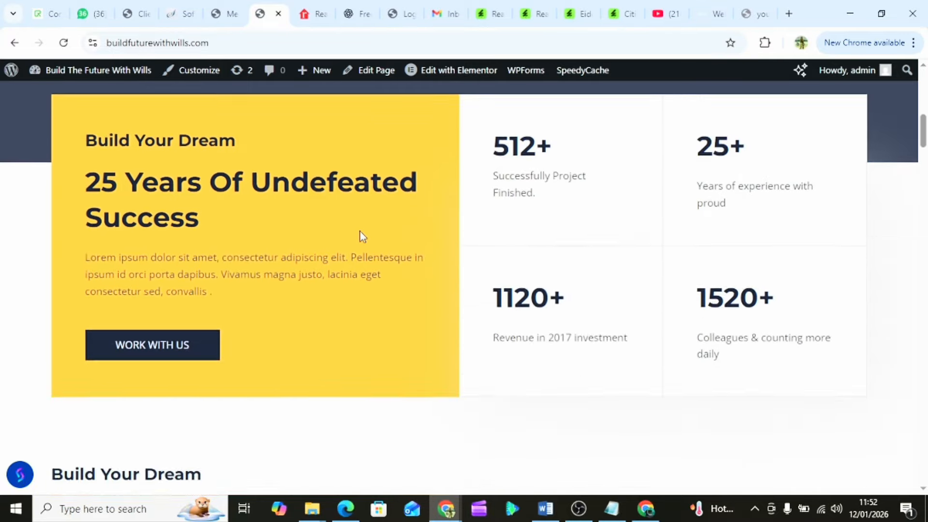
scroll(360, 231, up, 3)
scroll(360, 231, down, 3)
scroll(359, 231, up, 1)
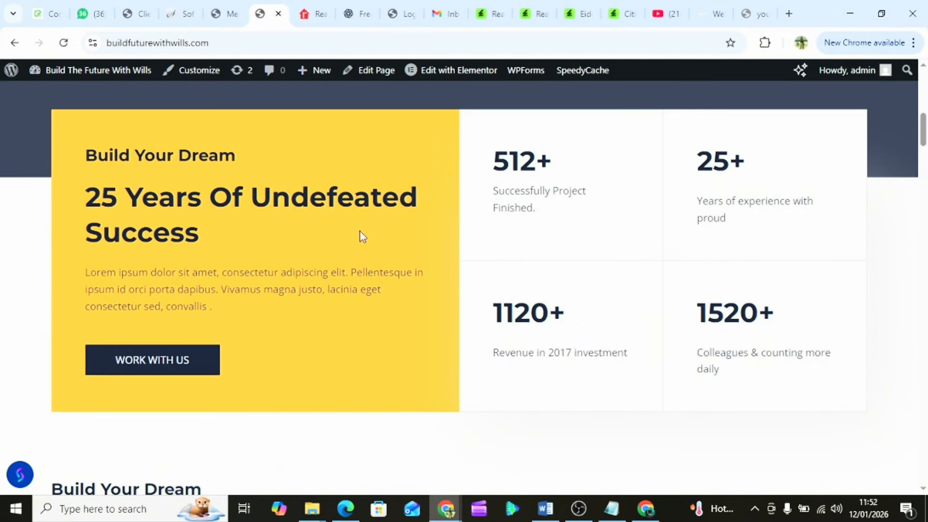
click(227, 11)
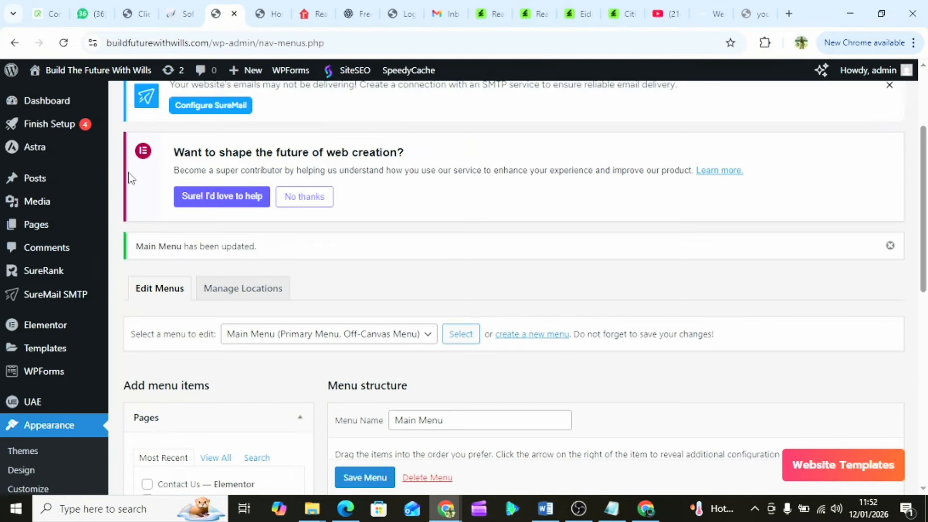
scroll(48, 302, down, 3)
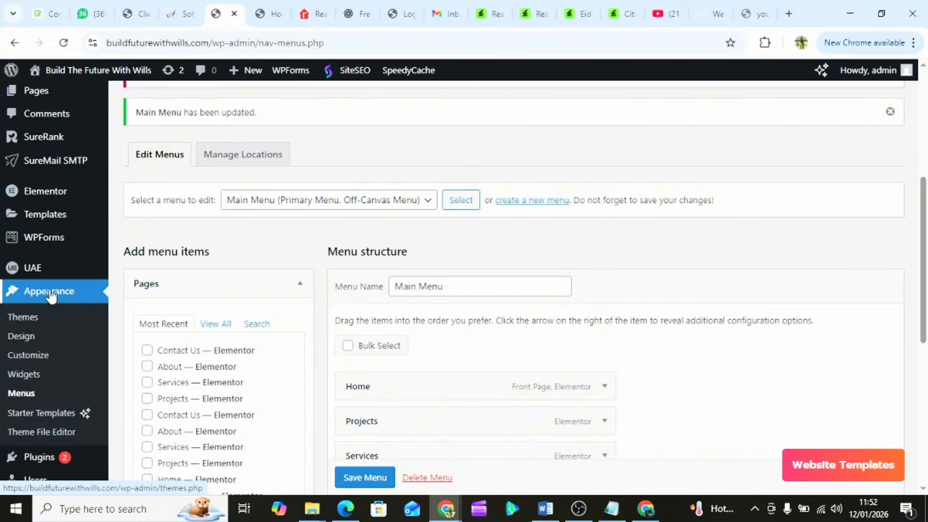
scroll(62, 275, down, 2)
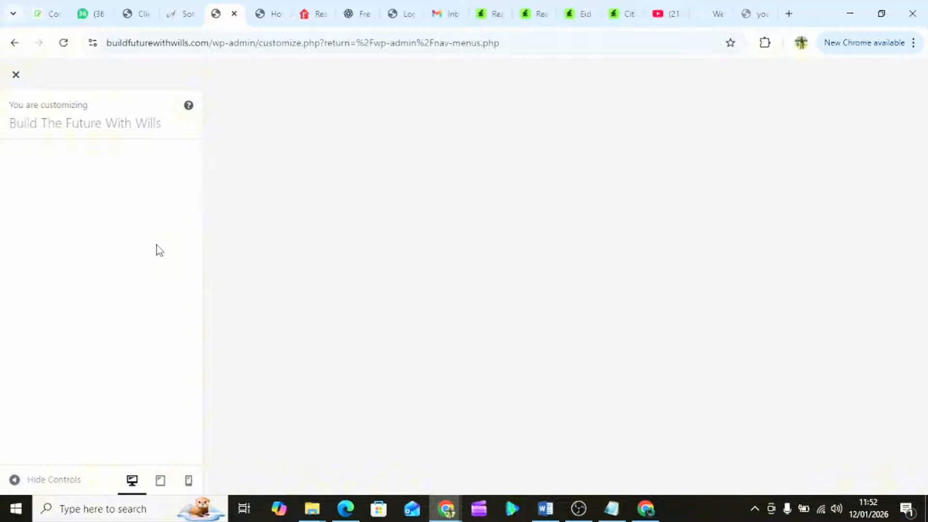
- Glance at the live home page, then return to the Customizer's Astra panels (Menus, Header)
click(270, 13)
click(223, 13)
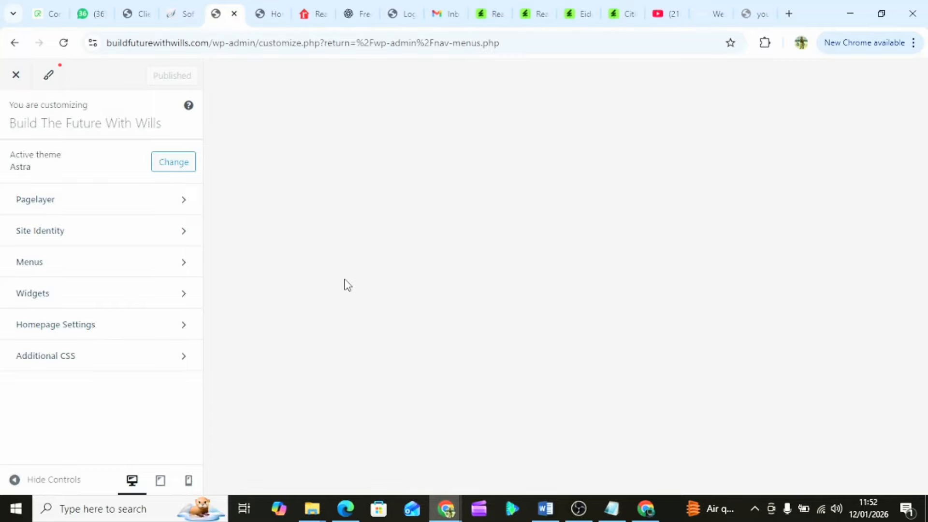
click(269, 13)
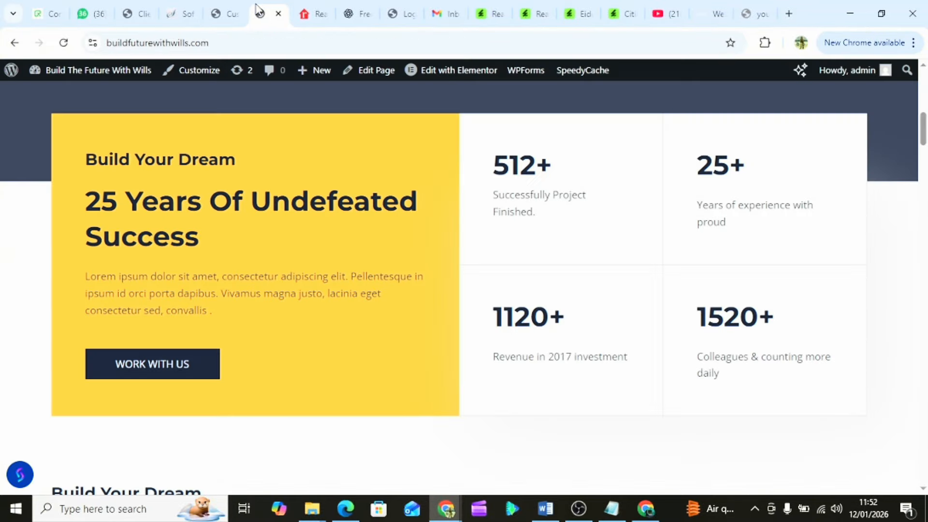
click(221, 14)
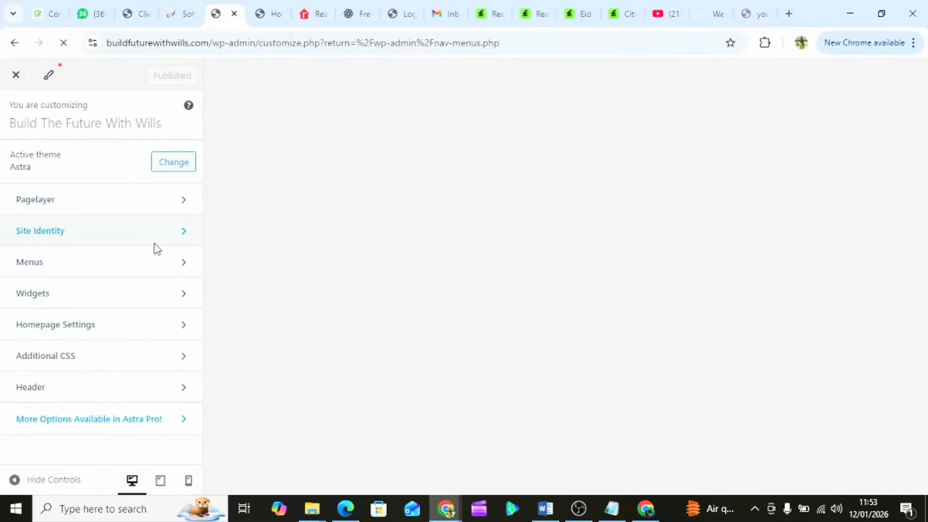
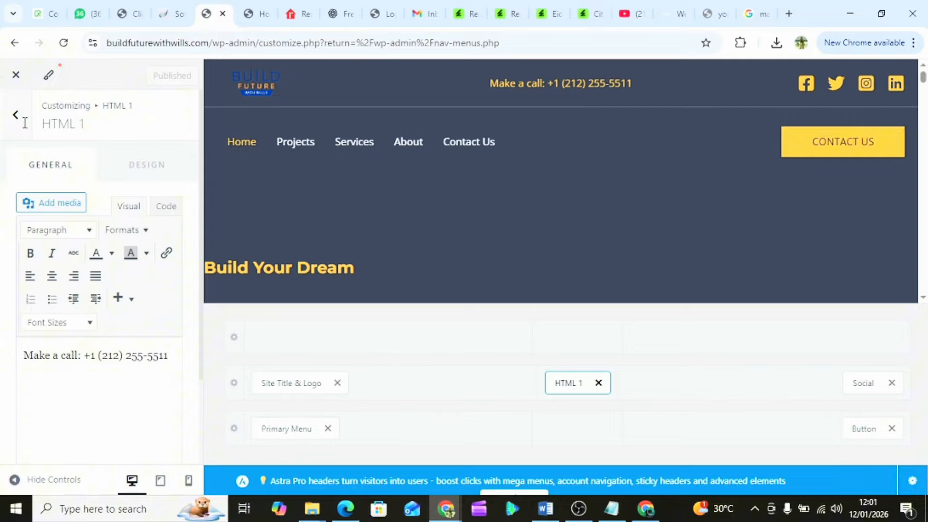
- Back out of HTML 1 and Header, confirm Homepage Settings shows the static Home page, and return
click(14, 123)
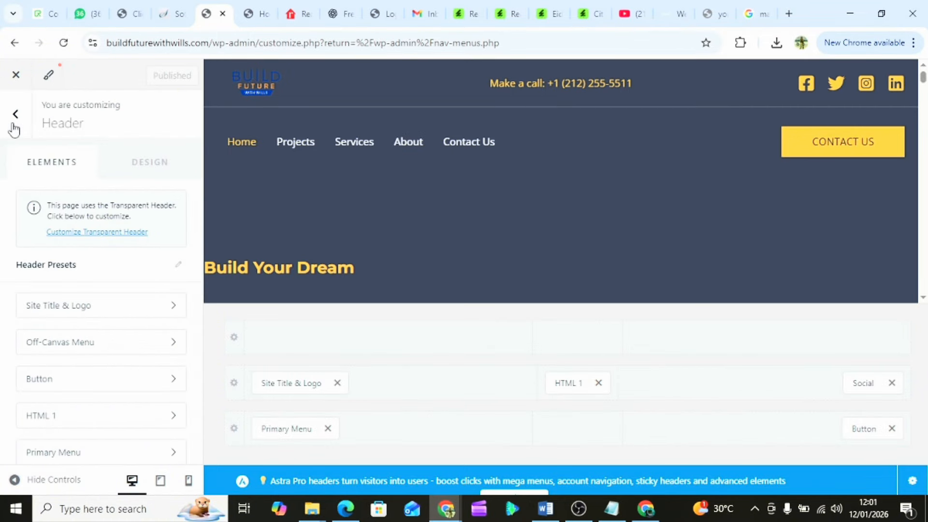
scroll(66, 353, down, 5)
scroll(68, 353, down, 3)
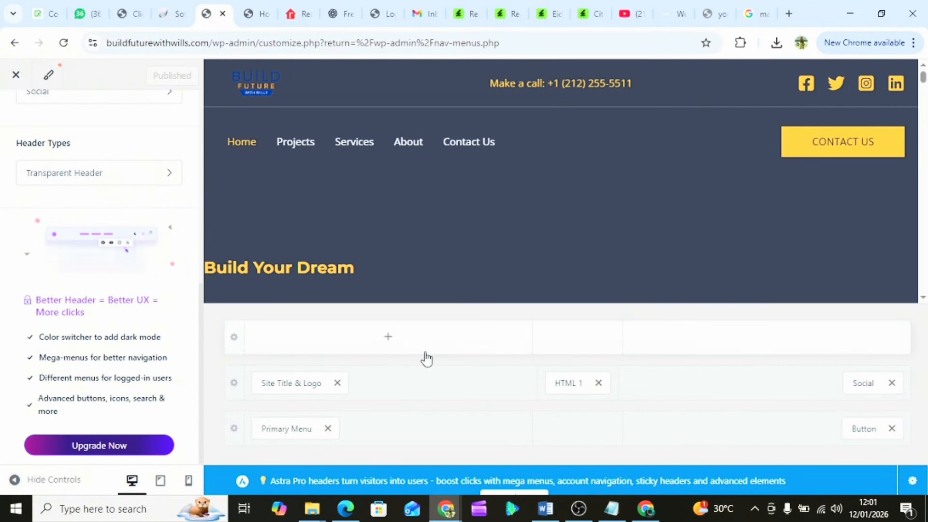
scroll(78, 232, up, 8)
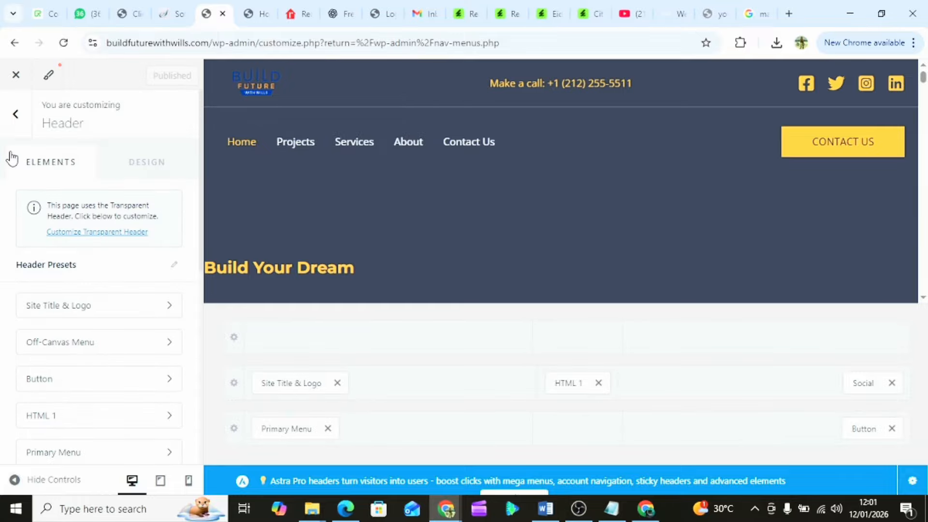
click(15, 130)
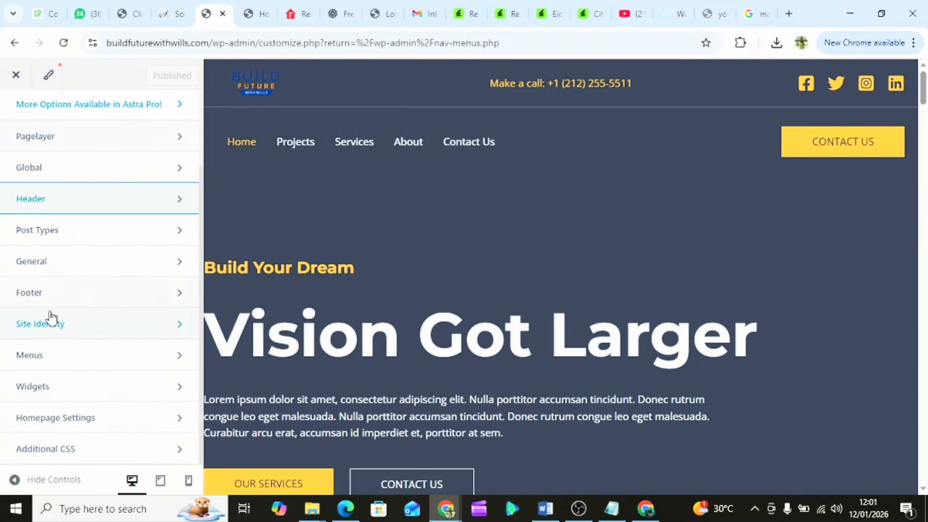
click(86, 428)
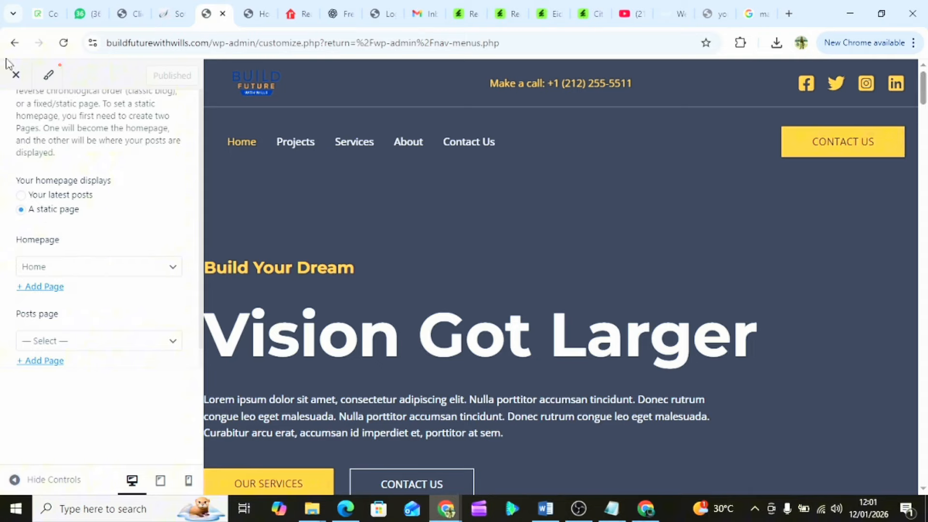
scroll(32, 174, up, 2)
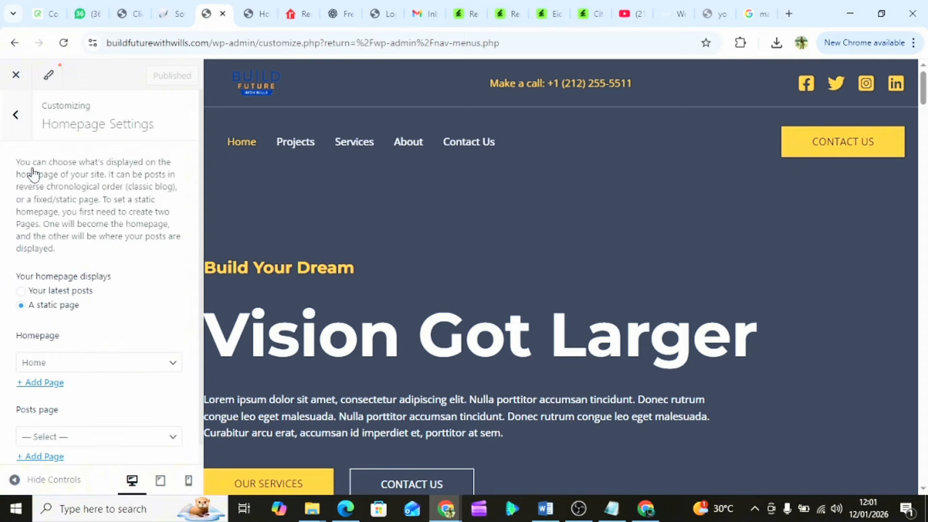
click(16, 118)
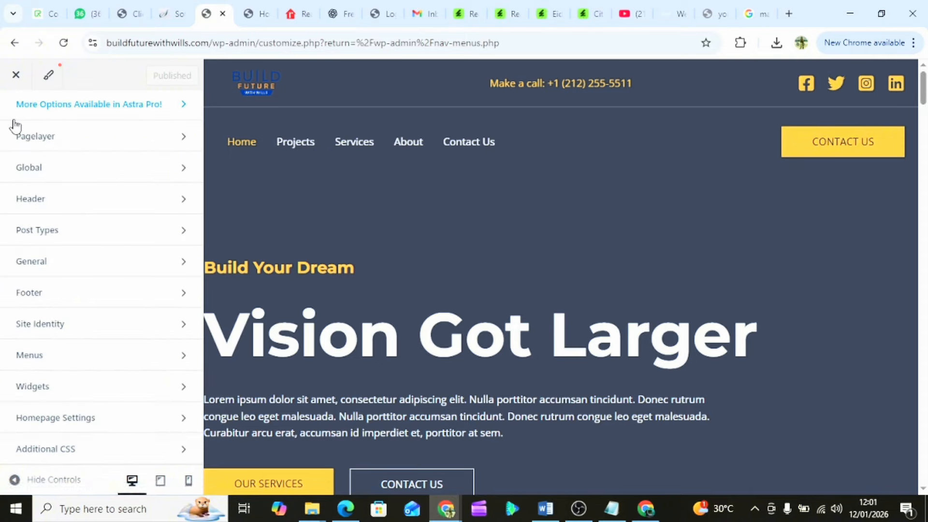
- Close the Customizer and return to the WordPress admin dashboard
click(17, 81)
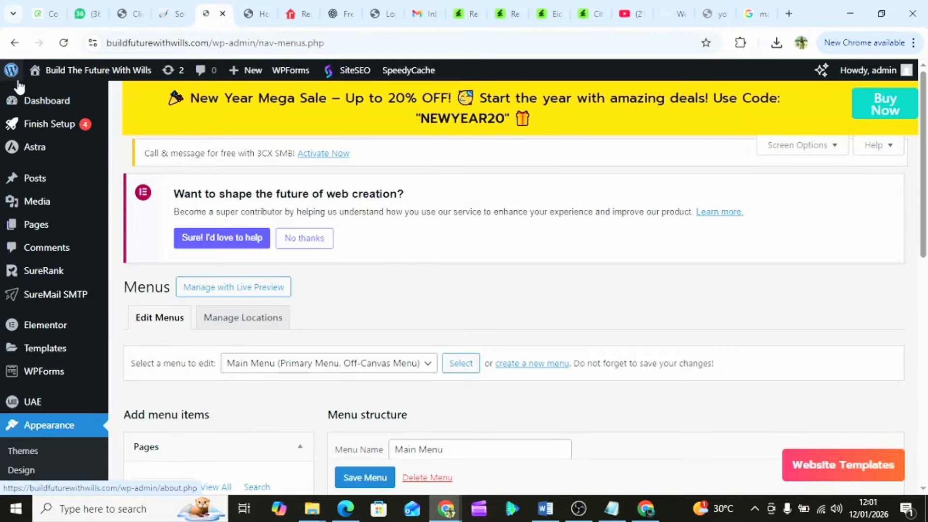
scroll(444, 338, down, 1)
scroll(441, 336, down, 10)
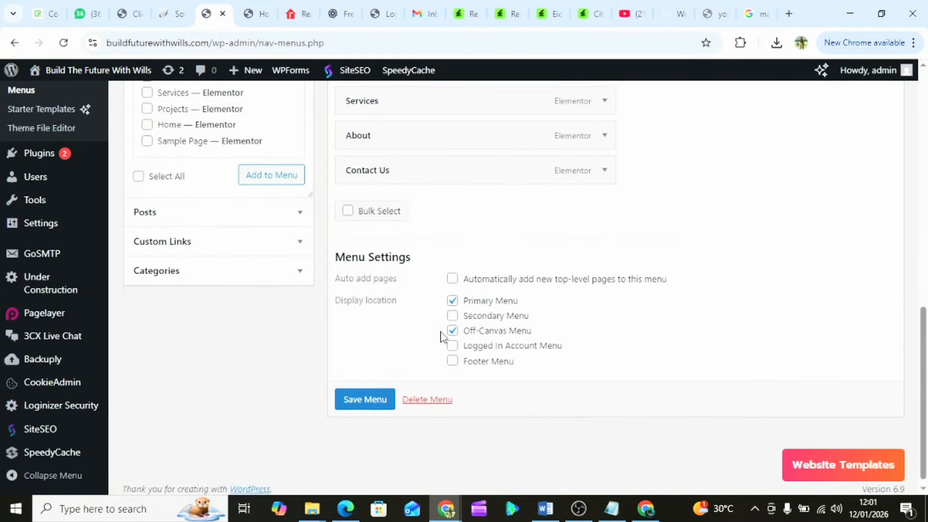
scroll(441, 333, up, 7)
scroll(442, 335, up, 2)
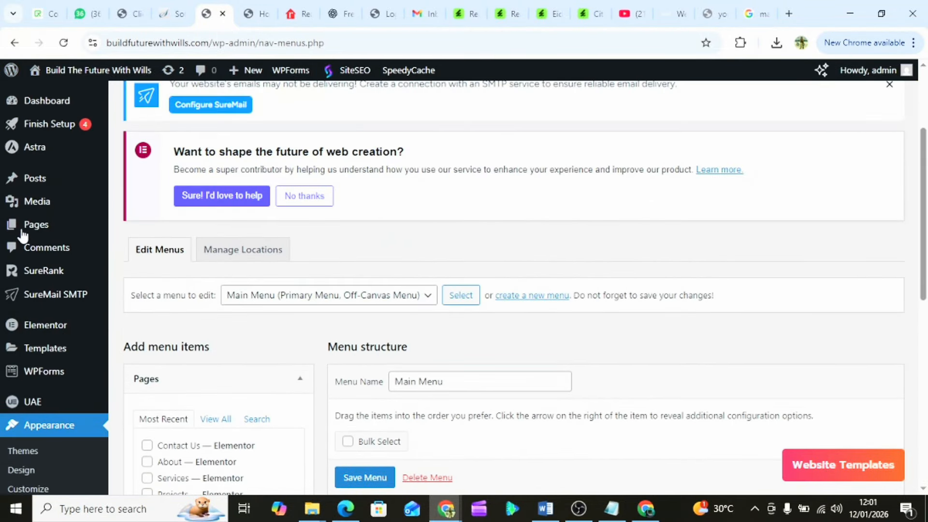
- Go to Pages > All Pages and scroll the list to find the Home page
mouse_move(30, 232)
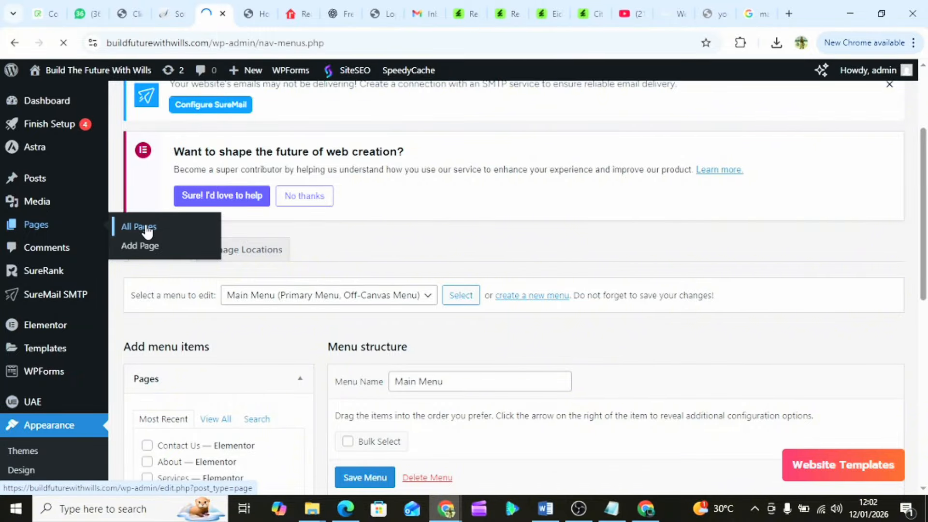
scroll(369, 397, down, 1)
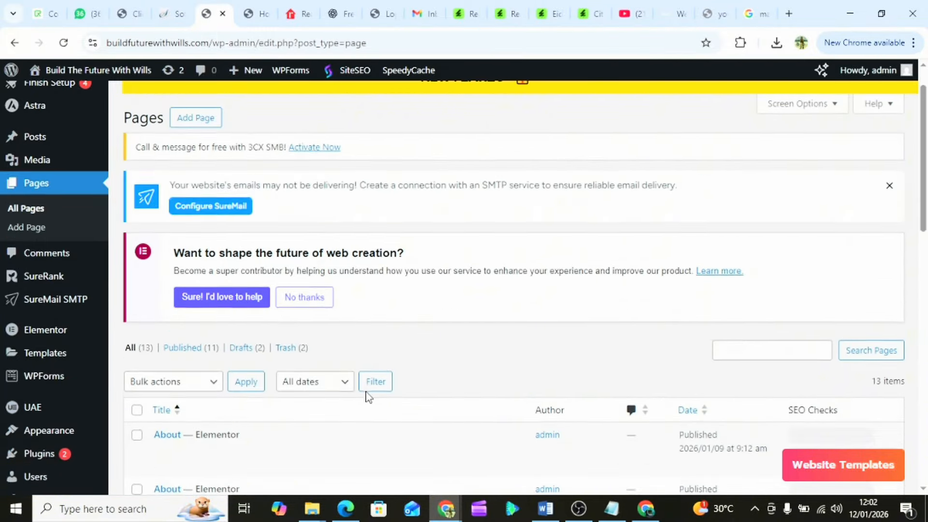
scroll(369, 396, down, 6)
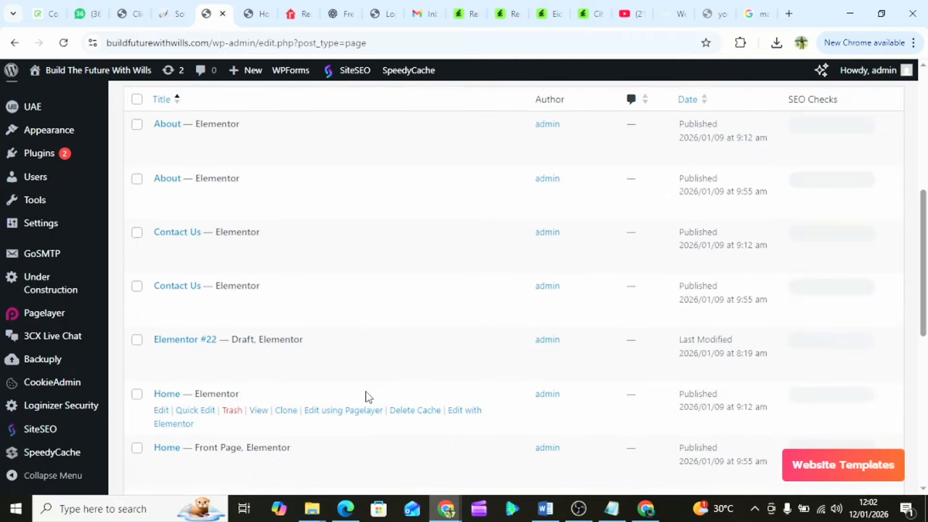
scroll(367, 395, down, 1)
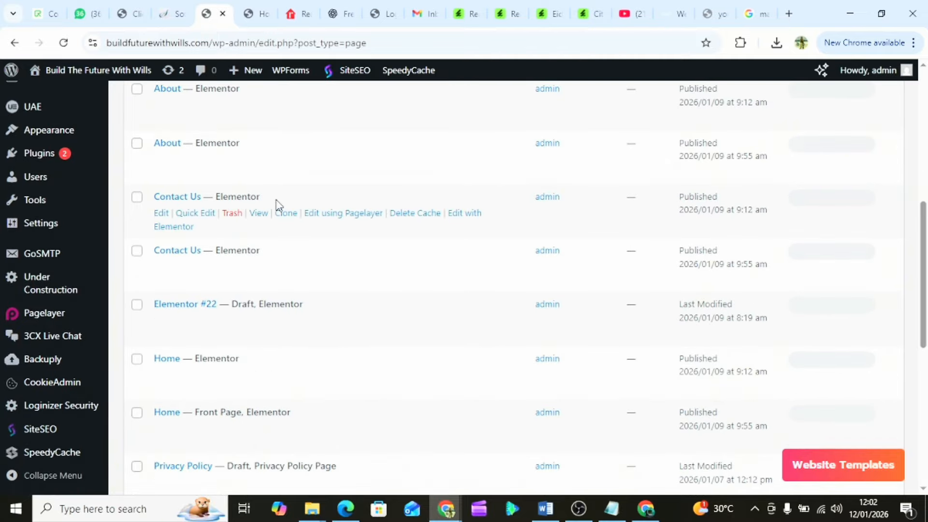
scroll(255, 327, down, 2)
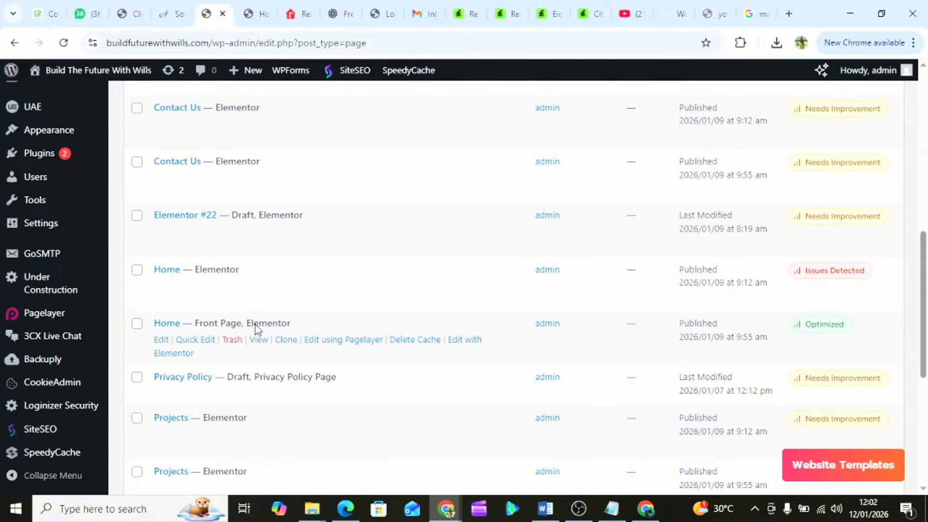
scroll(256, 327, up, 1)
scroll(256, 324, down, 3)
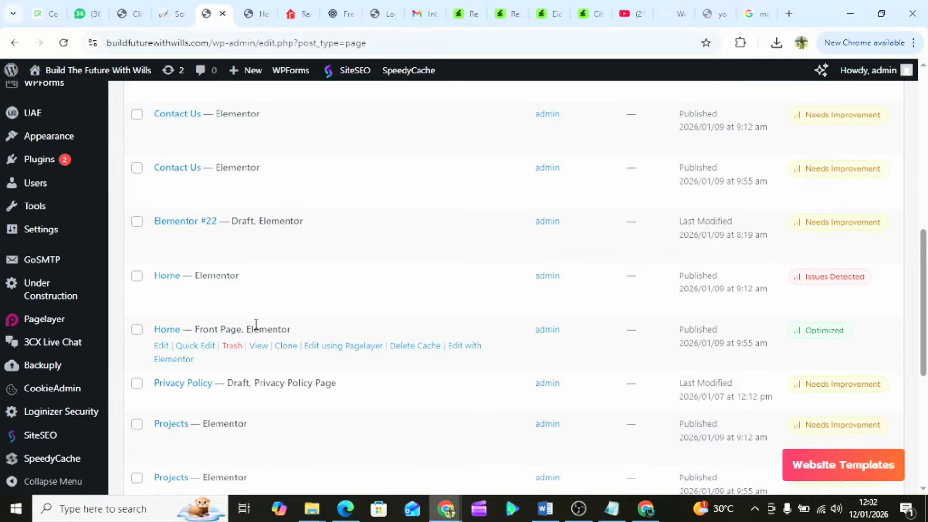
scroll(257, 331, down, 4)
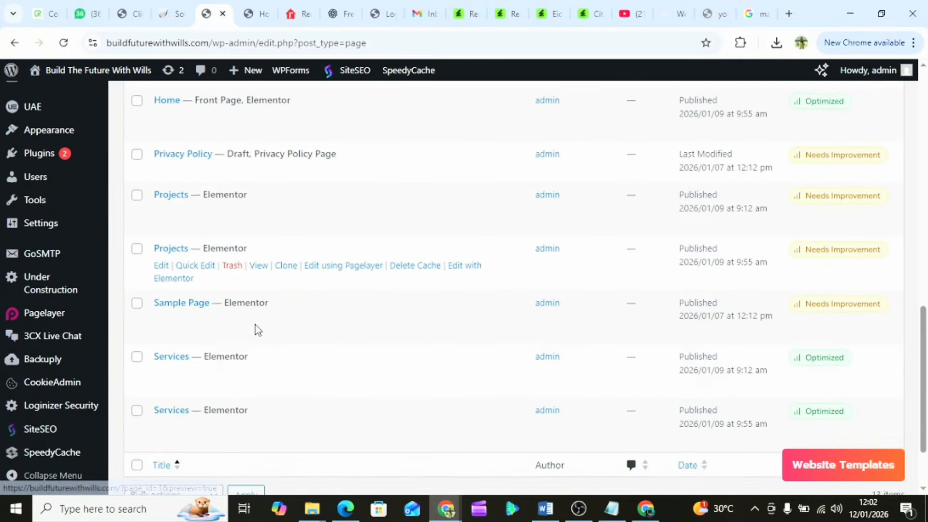
scroll(256, 331, up, 2)
scroll(255, 327, up, 2)
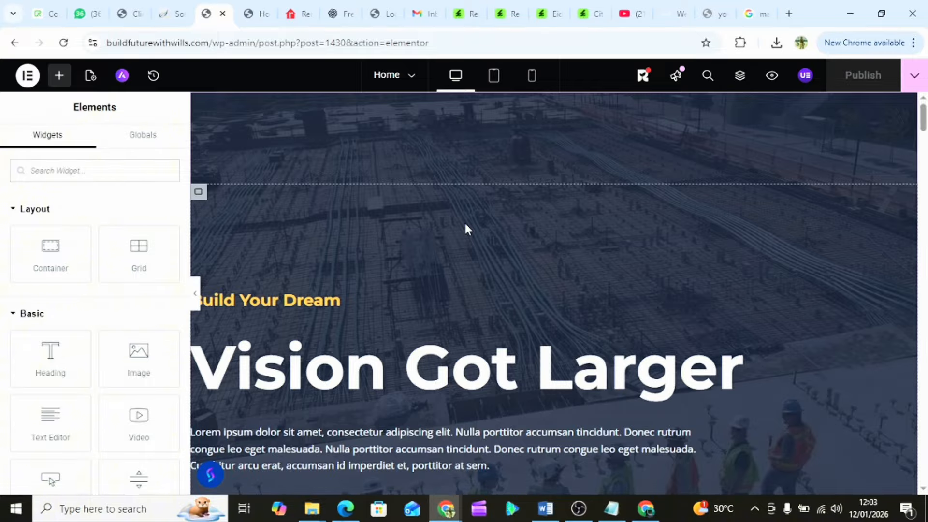
- Scroll the Home preview and open the hero container's settings: Flexbox, Boxed 1200 px, 940 px minimum height
scroll(608, 300, down, 5)
scroll(608, 302, up, 5)
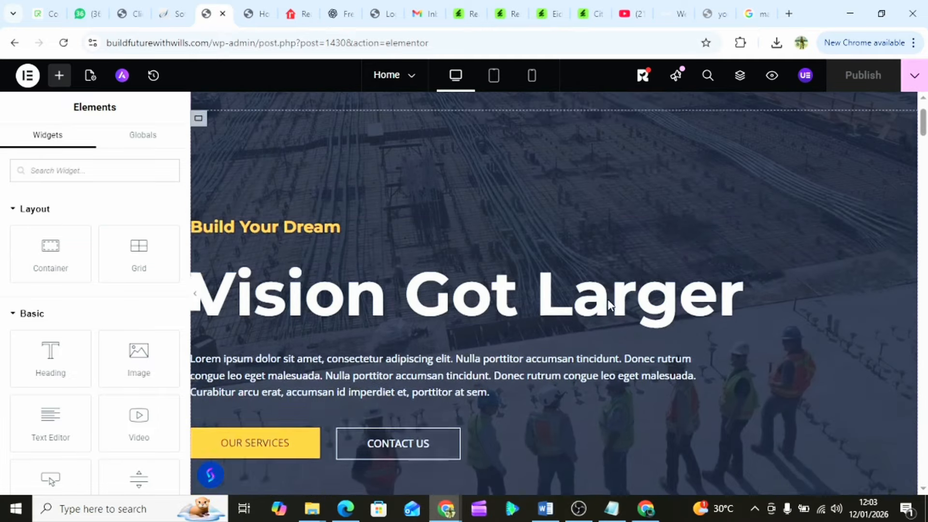
scroll(608, 302, down, 2)
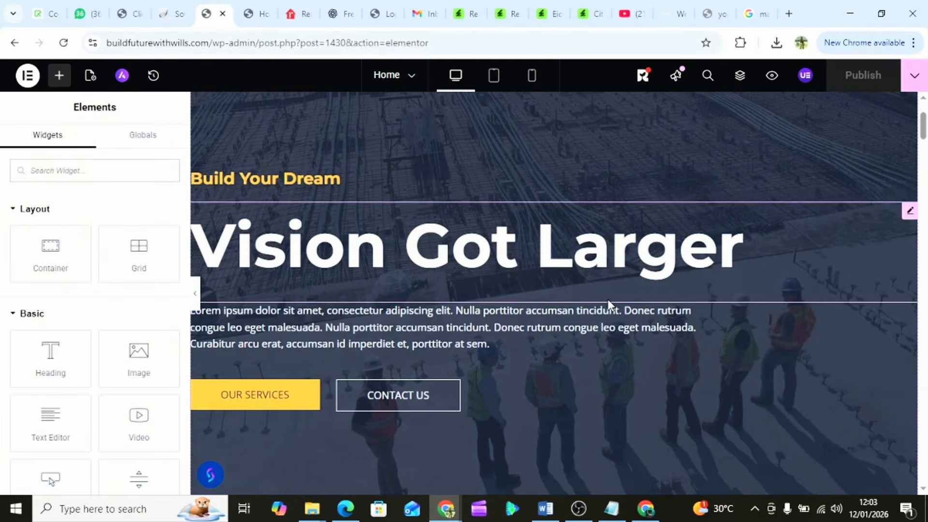
scroll(608, 302, up, 2)
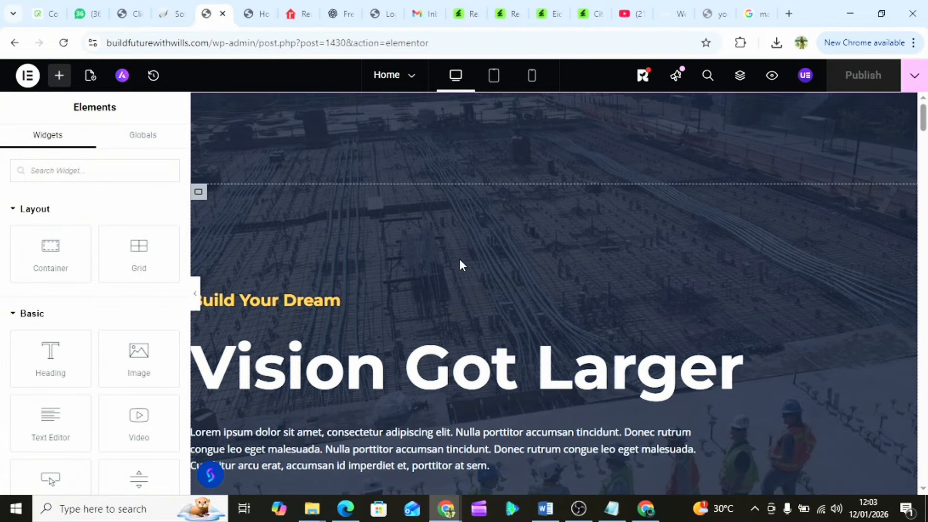
scroll(554, 301, down, 2)
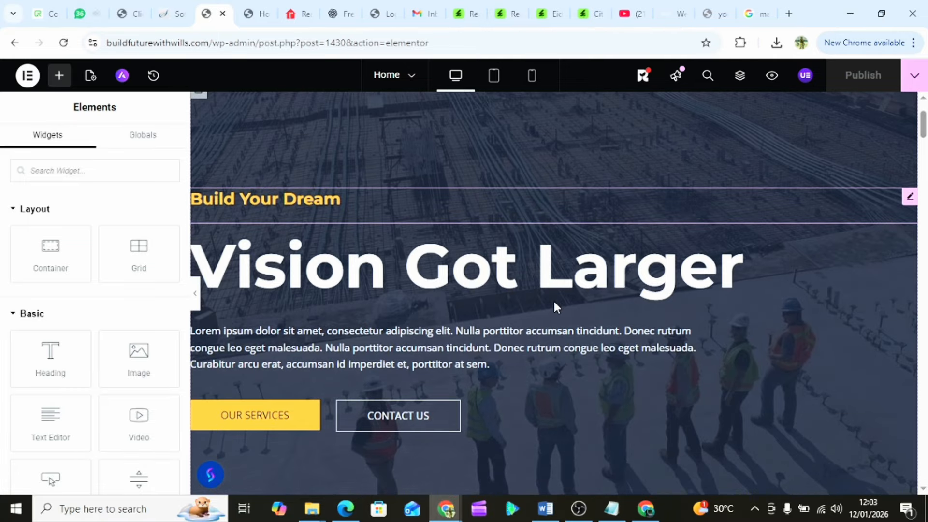
scroll(553, 300, up, 1)
scroll(554, 303, up, 1)
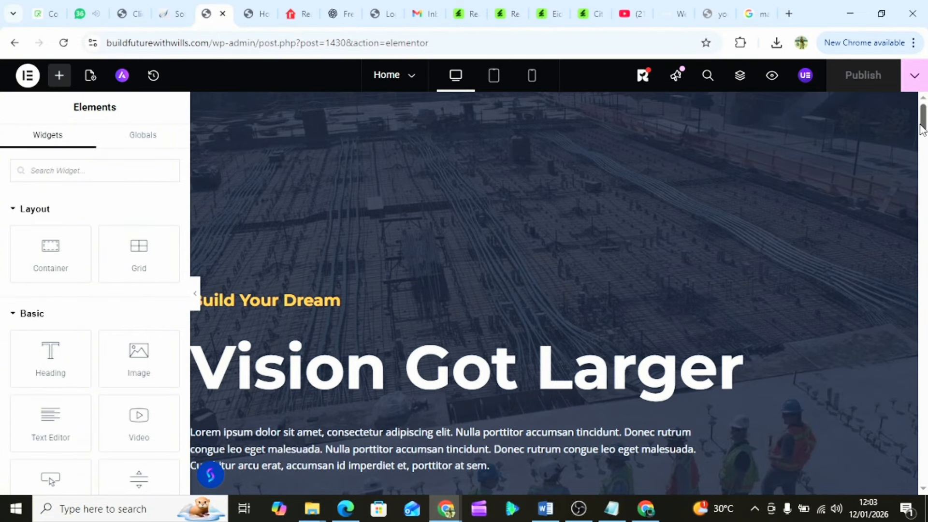
drag(923, 130, 924, 89)
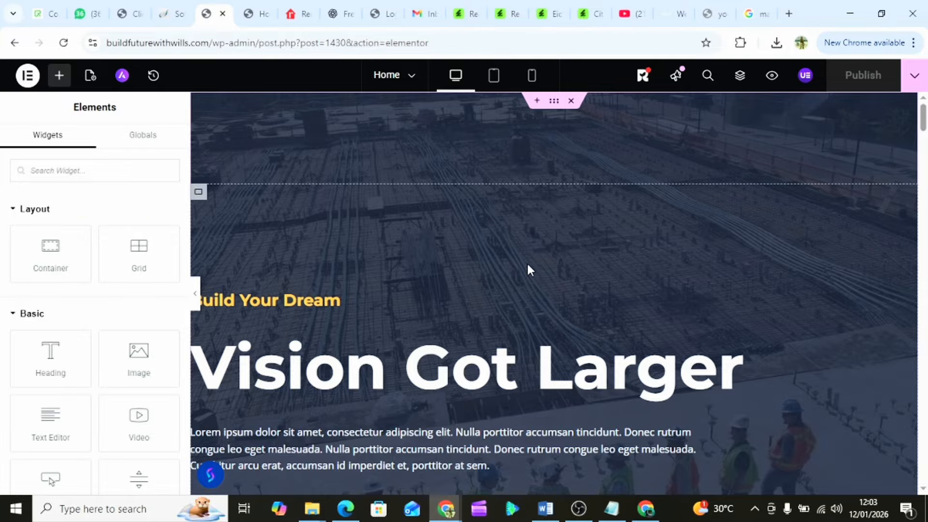
click(554, 103)
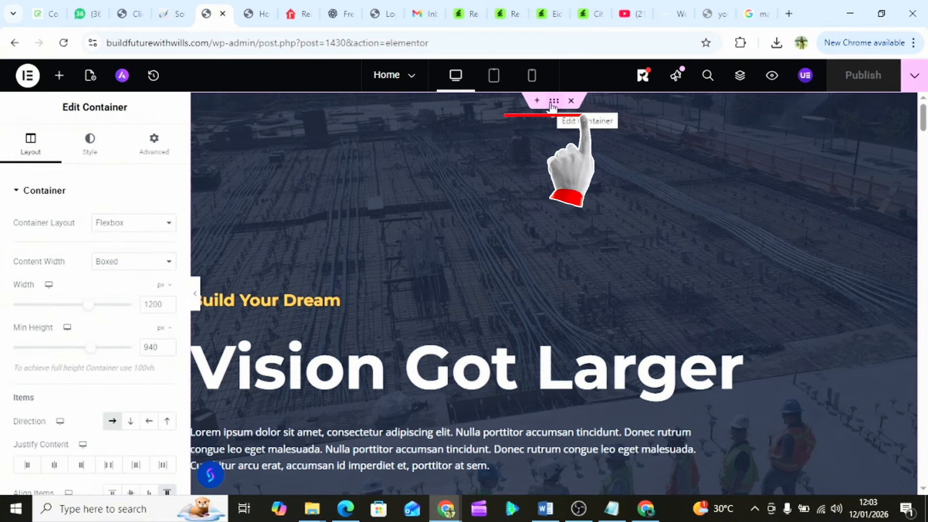
- Open the hero container's Background style and bring up the media library to choose a new image
click(89, 150)
scroll(112, 300, down, 2)
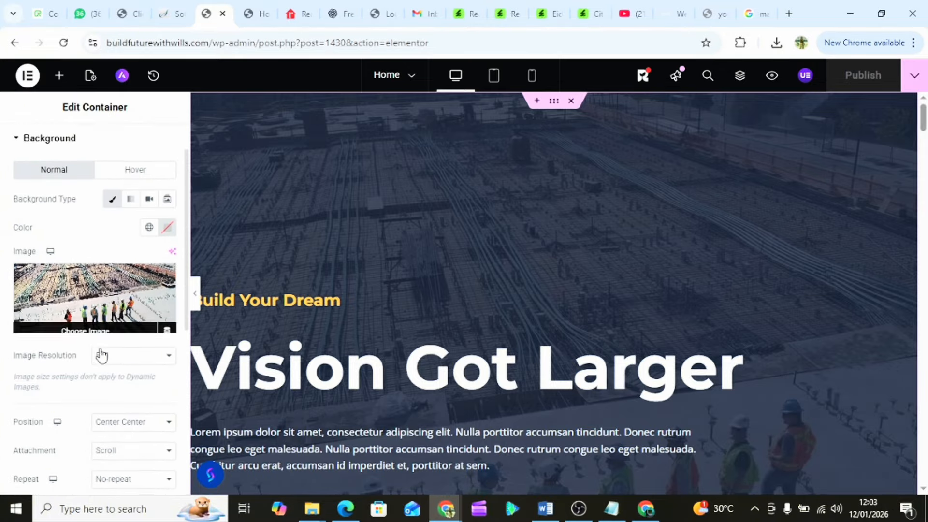
click(112, 293)
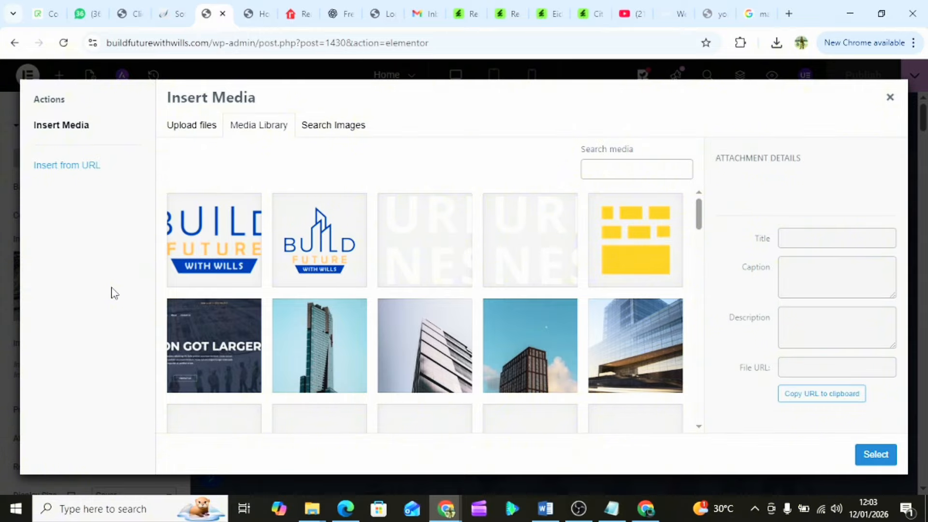
scroll(402, 295, down, 2)
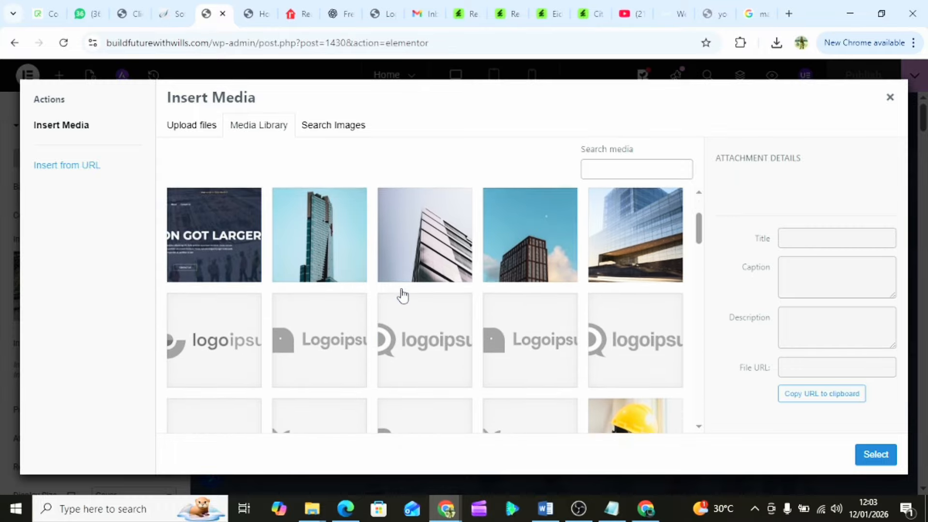
scroll(403, 295, down, 6)
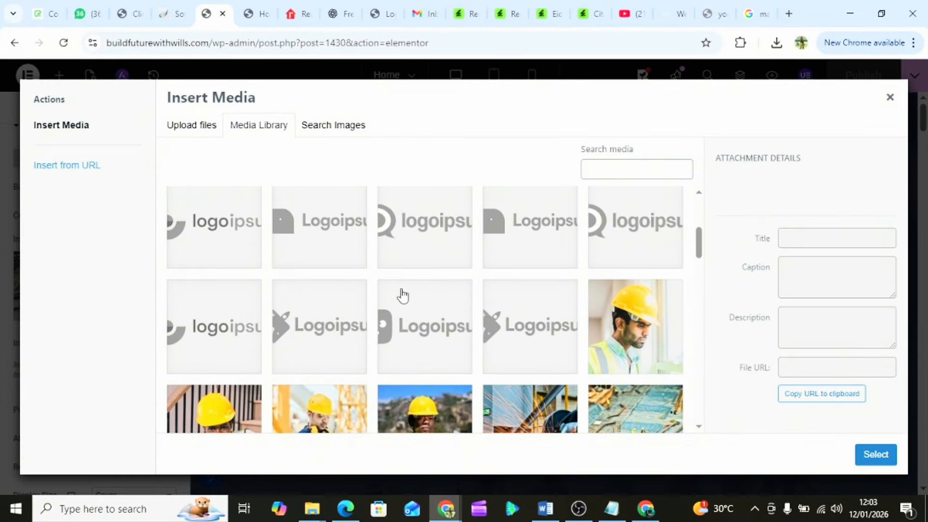
scroll(403, 295, down, 8)
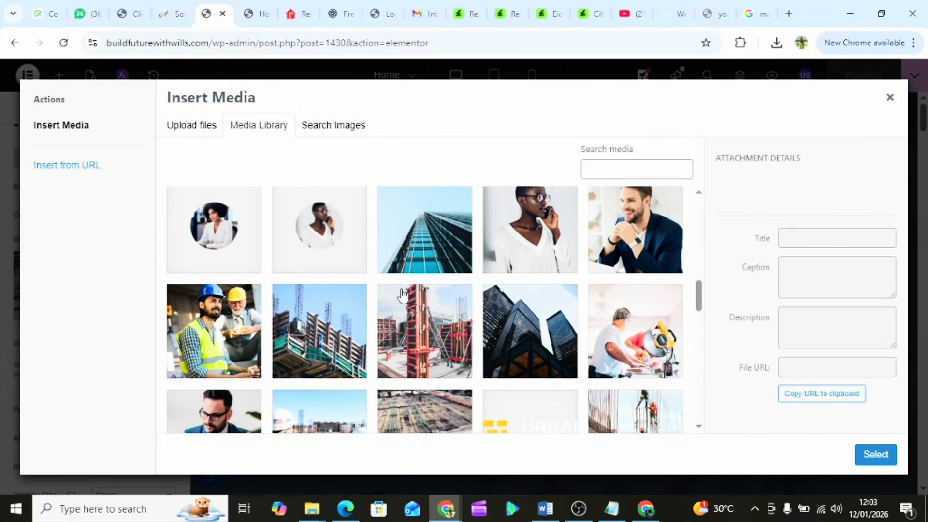
scroll(402, 295, down, 2)
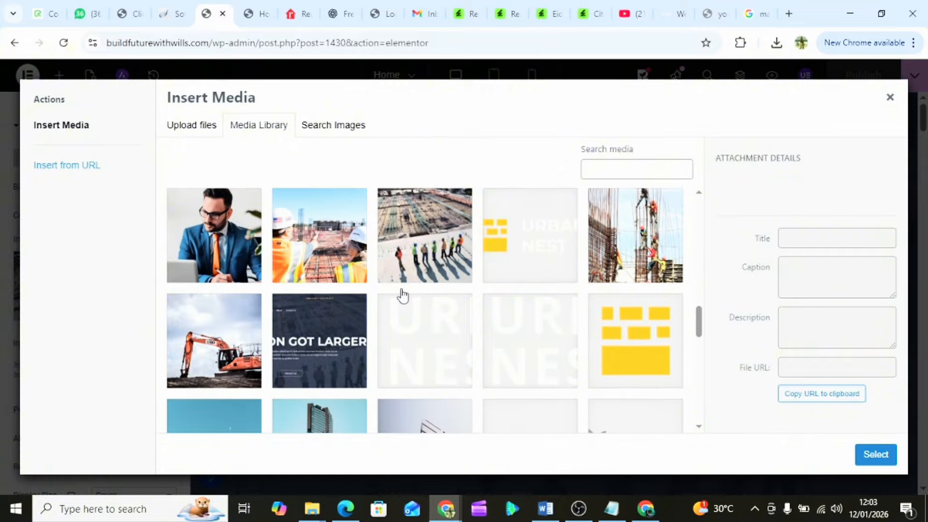
scroll(403, 295, down, 4)
scroll(403, 295, up, 19)
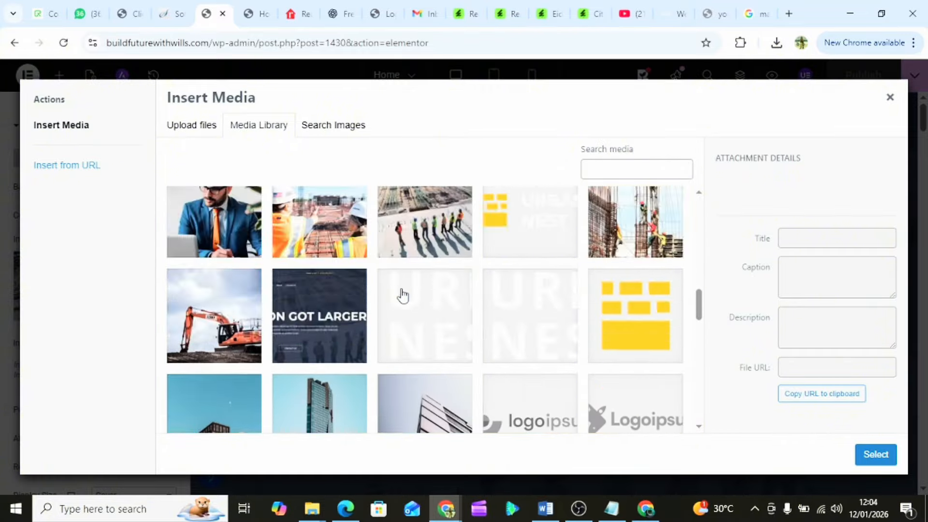
scroll(403, 295, up, 2)
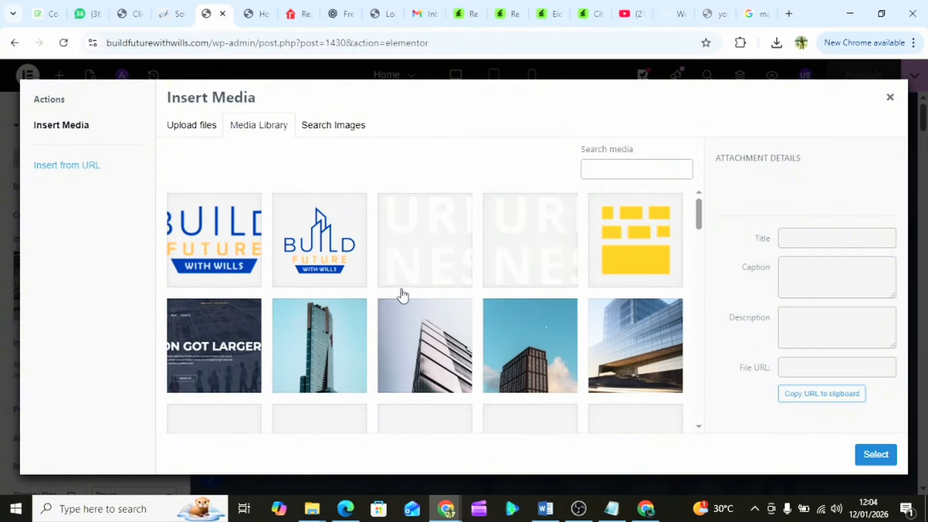
- Upload 2nd picture from PROPERTIES > Property 1 and select it as the hero background
click(201, 129)
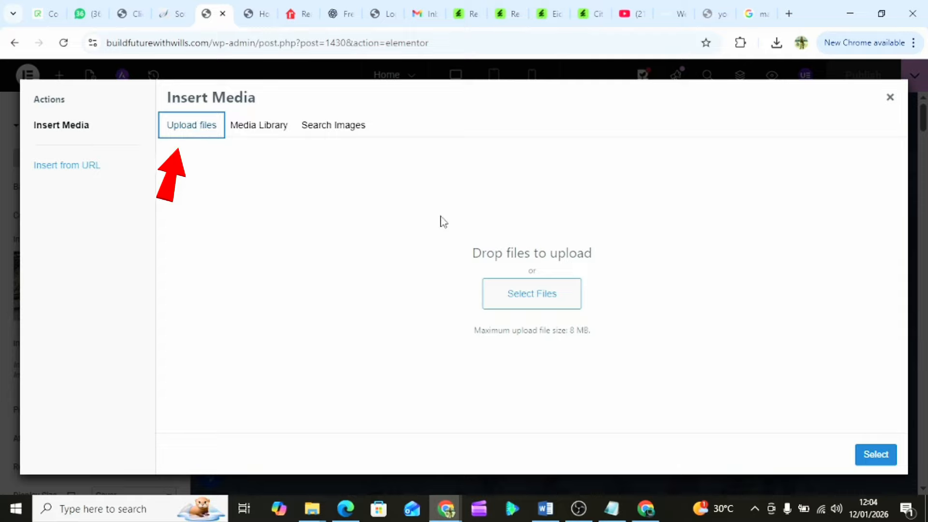
click(544, 301)
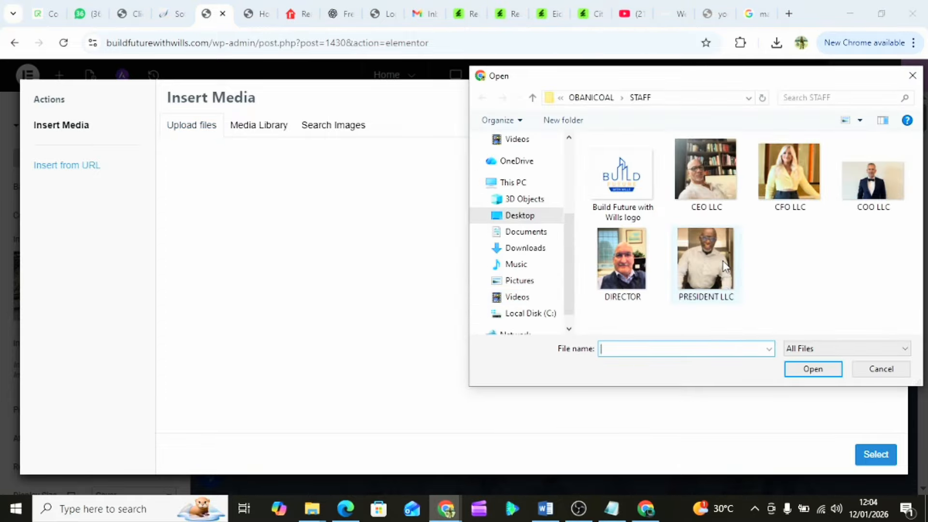
click(592, 99)
double_click(617, 175)
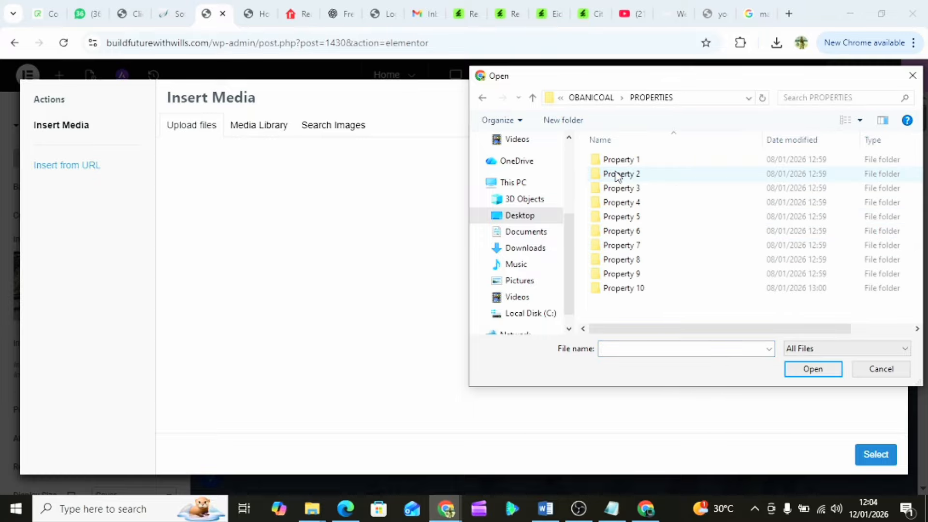
double_click(628, 159)
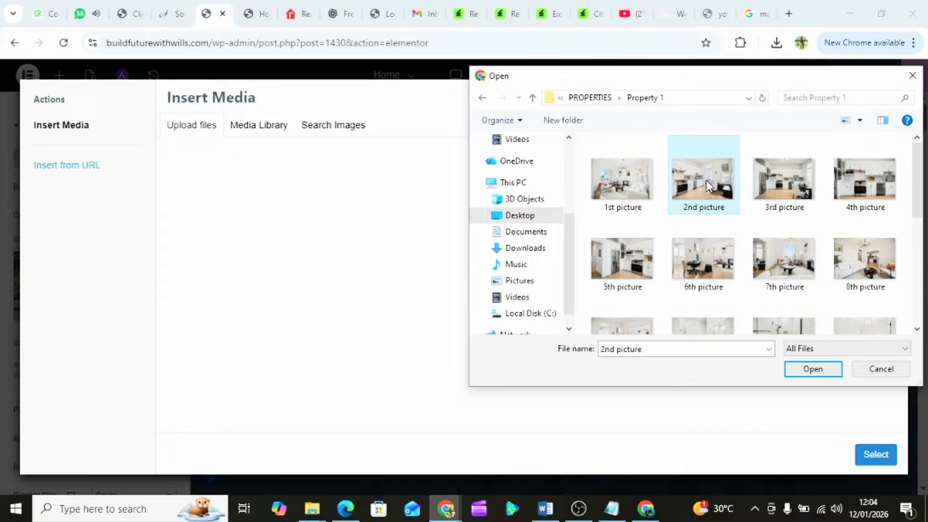
click(812, 370)
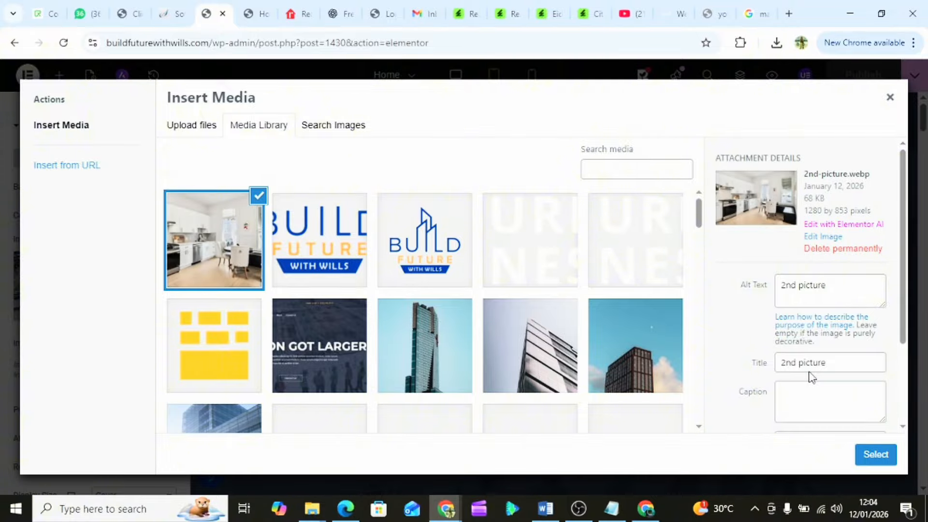
click(875, 457)
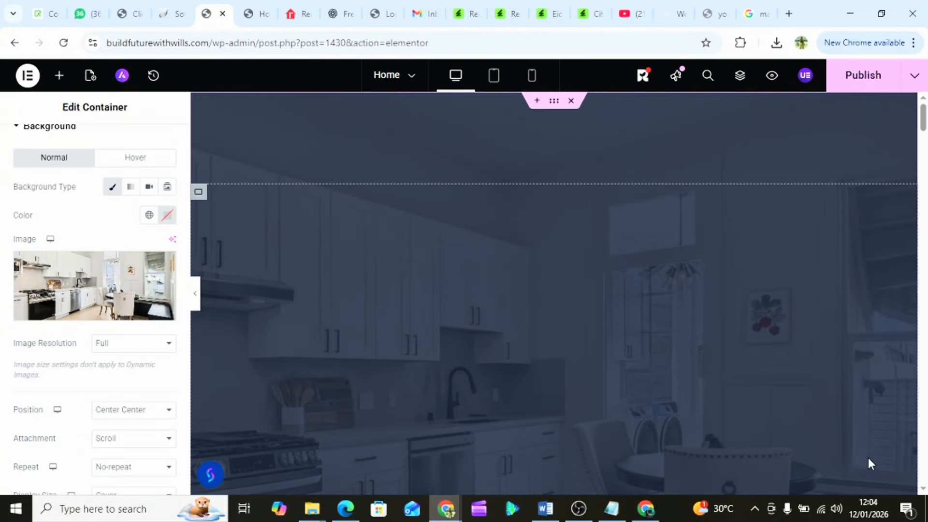
scroll(461, 280, down, 5)
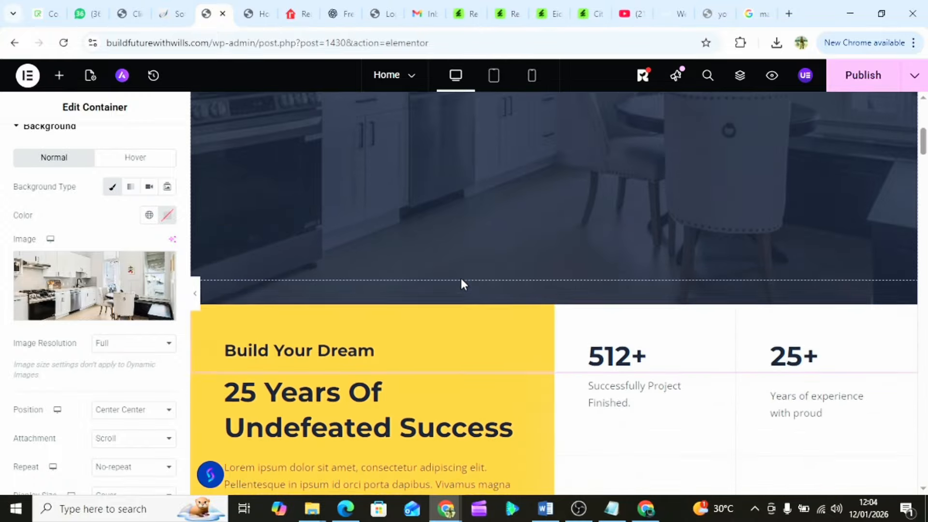
scroll(461, 284, up, 5)
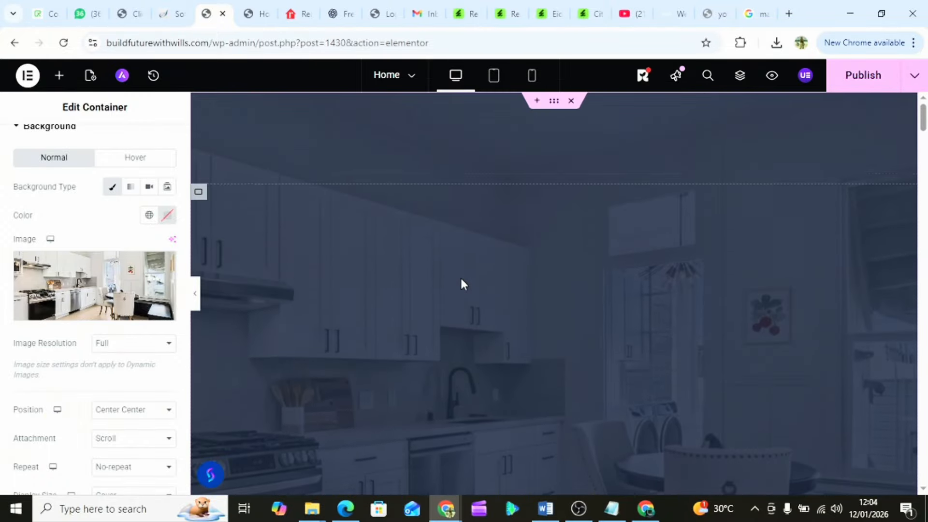
scroll(461, 284, down, 2)
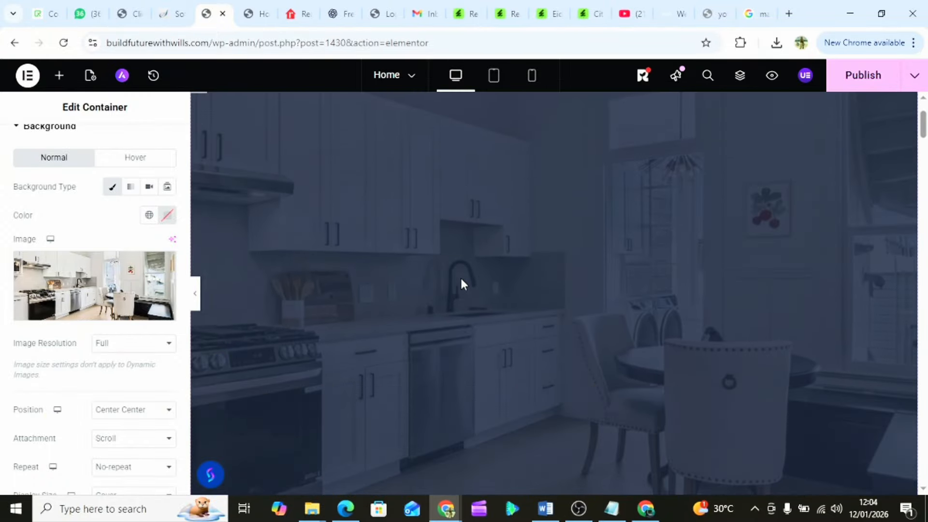
scroll(461, 285, up, 1)
scroll(461, 285, down, 1)
scroll(461, 285, up, 1)
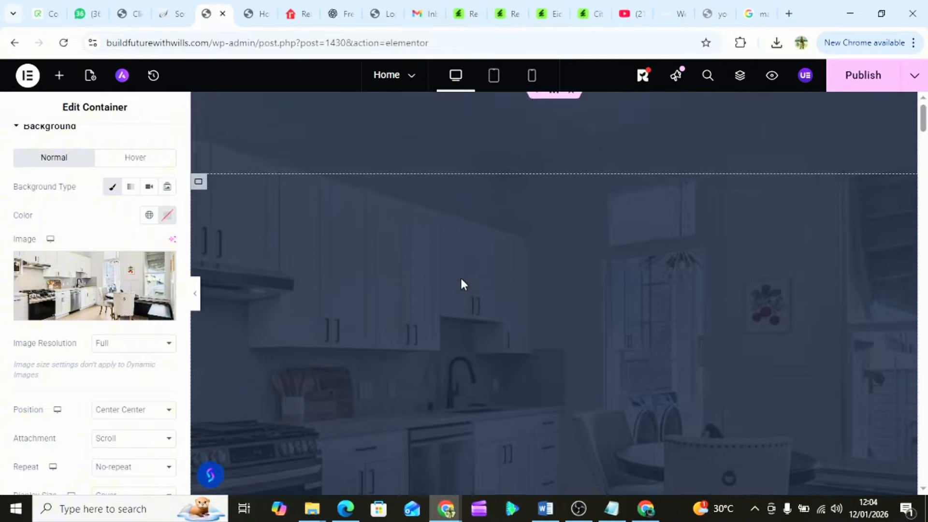
scroll(461, 284, down, 5)
scroll(462, 284, up, 3)
scroll(461, 284, up, 3)
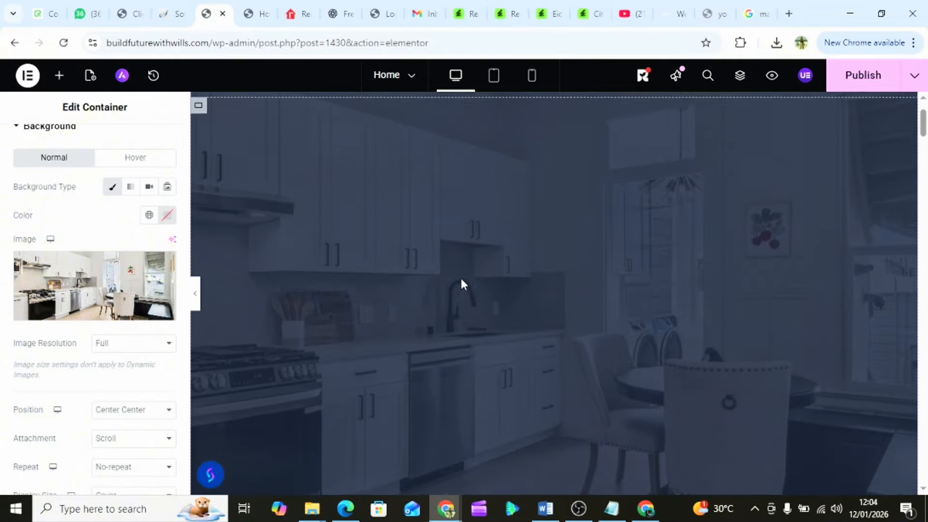
scroll(461, 285, down, 4)
scroll(462, 284, down, 1)
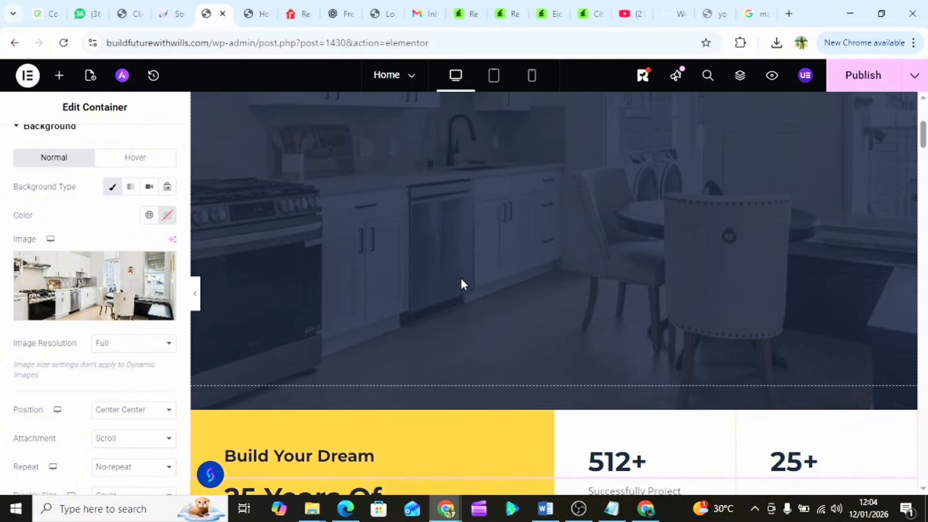
scroll(462, 285, up, 4)
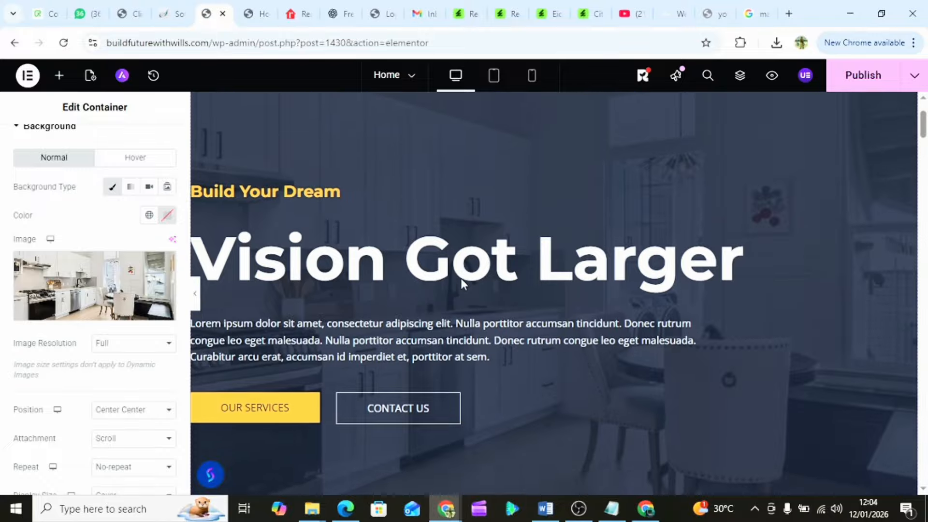
scroll(461, 282, up, 2)
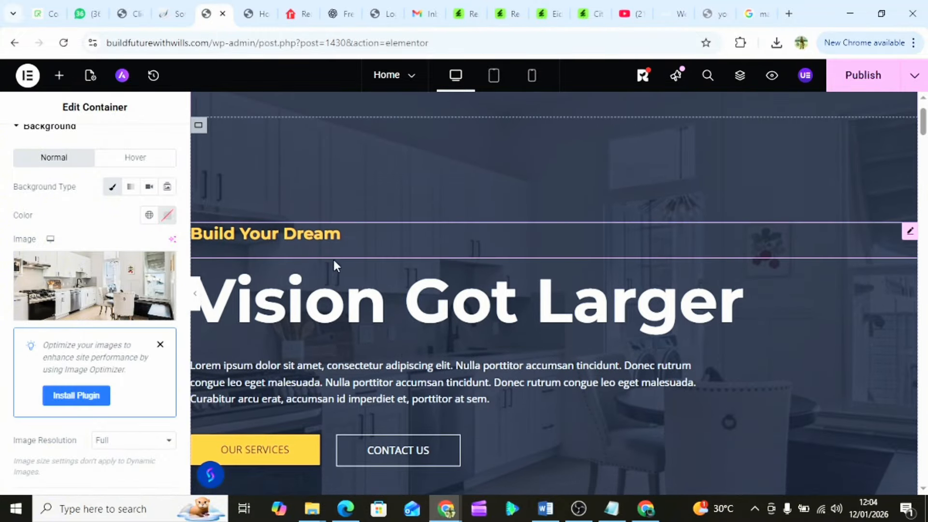
scroll(382, 303, down, 1)
scroll(382, 318, down, 5)
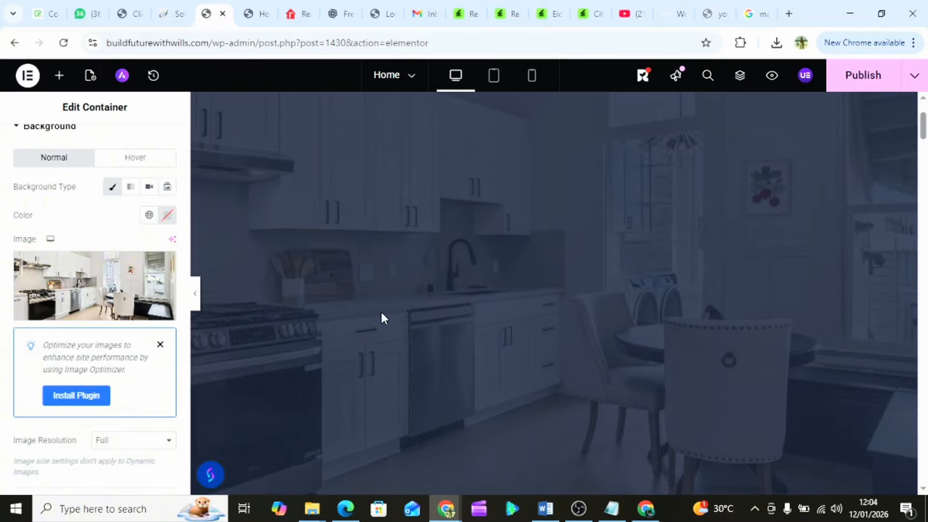
scroll(470, 328, up, 3)
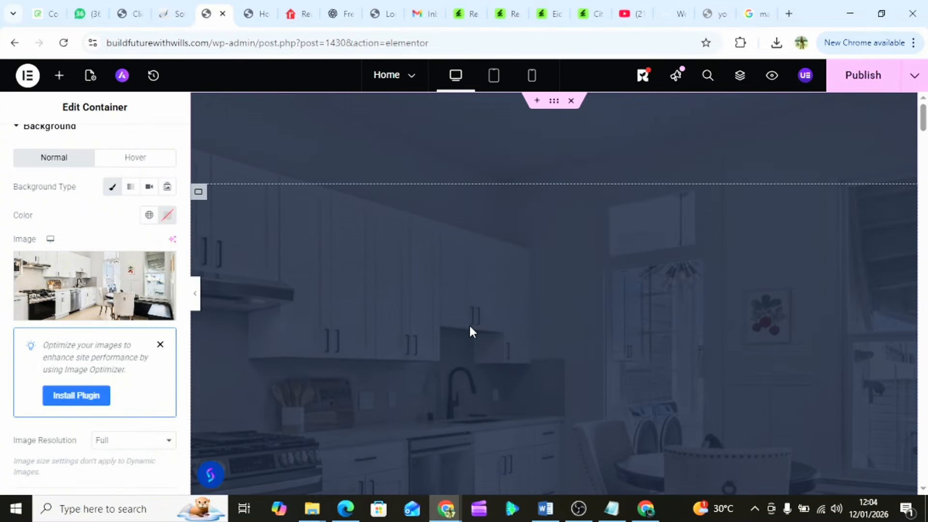
scroll(469, 323, down, 10)
scroll(471, 331, up, 8)
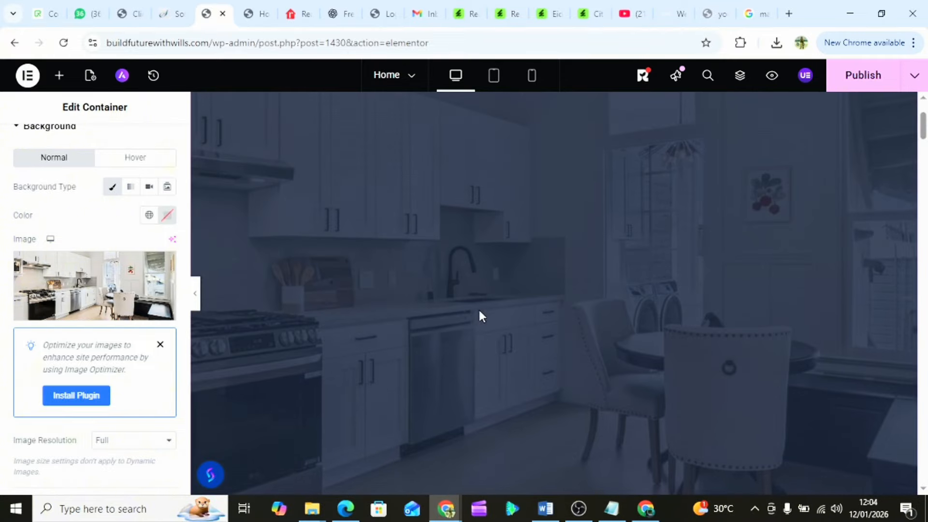
scroll(506, 282, up, 4)
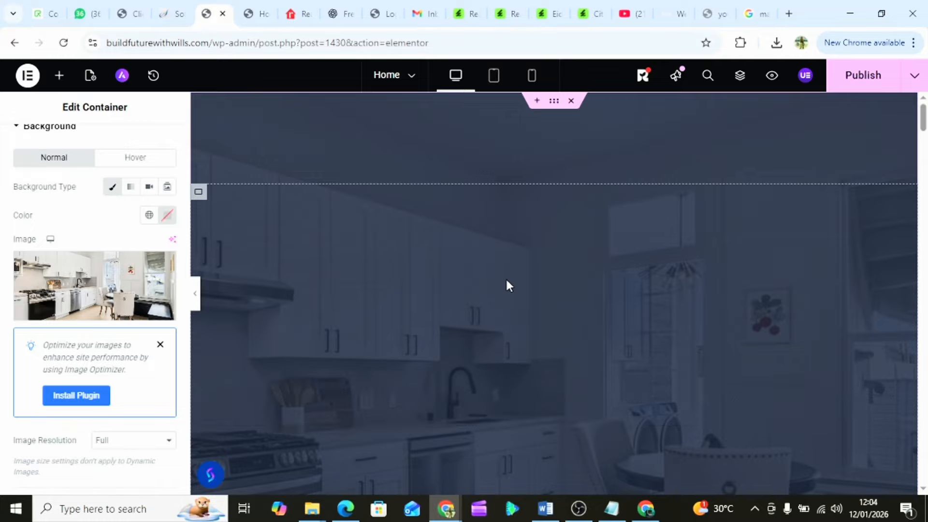
scroll(506, 281, down, 4)
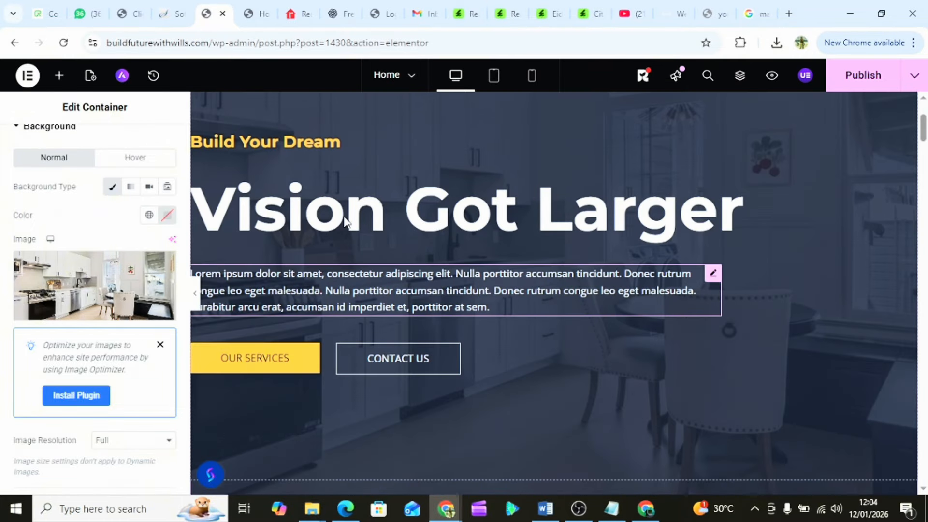
- Replace the lorem ipsum paragraph so it reads 'The #1 site real estate professionals with trust'
click(402, 288)
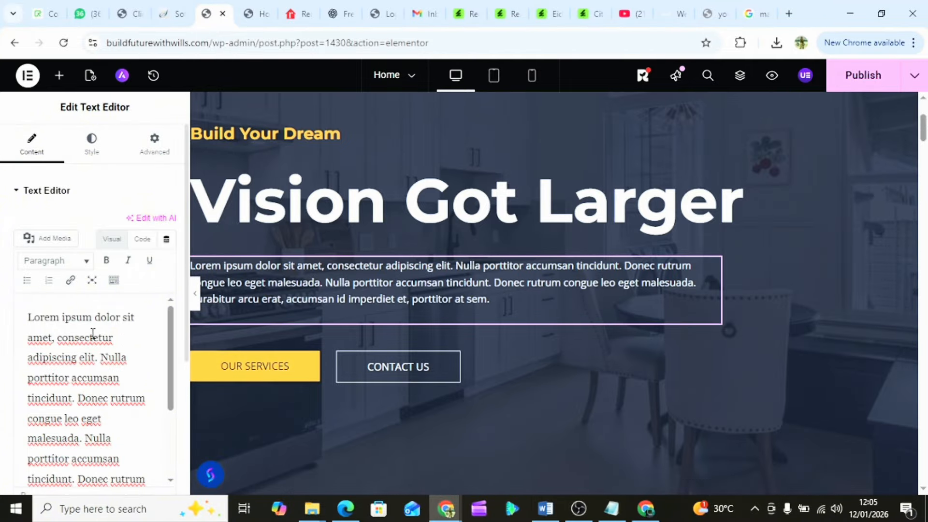
scroll(93, 333, down, 3)
scroll(91, 334, up, 3)
scroll(133, 185, down, 3)
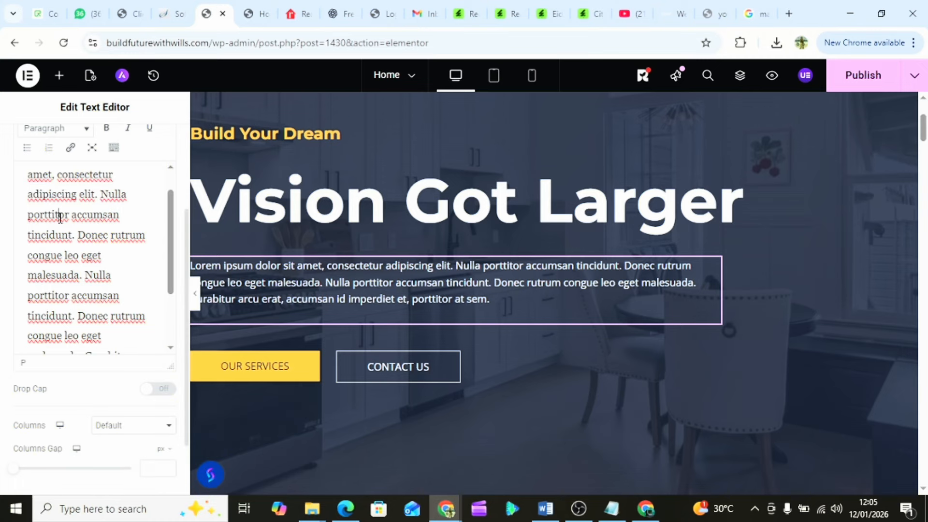
key(ctrl+a)
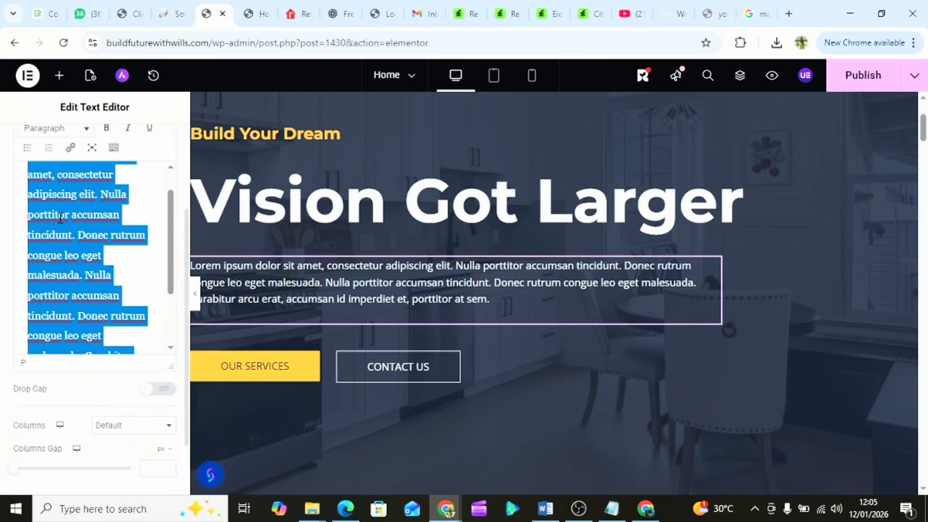
text(The #1 site real estate professionals trust)
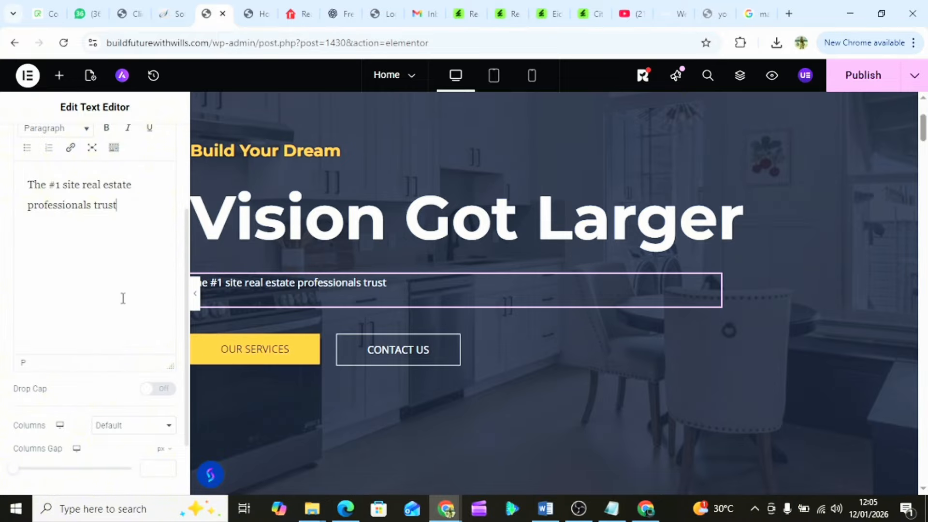
click(93, 203)
text(with)
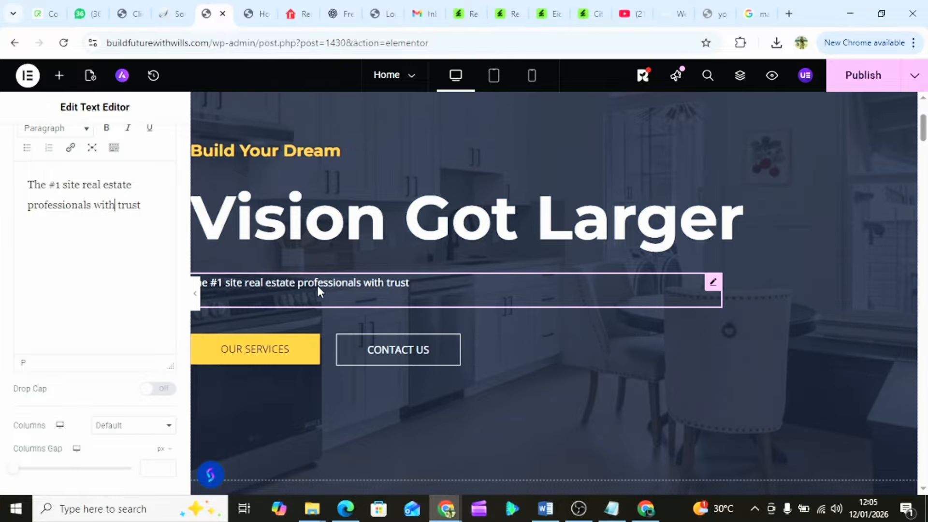
scroll(321, 285, down, 1)
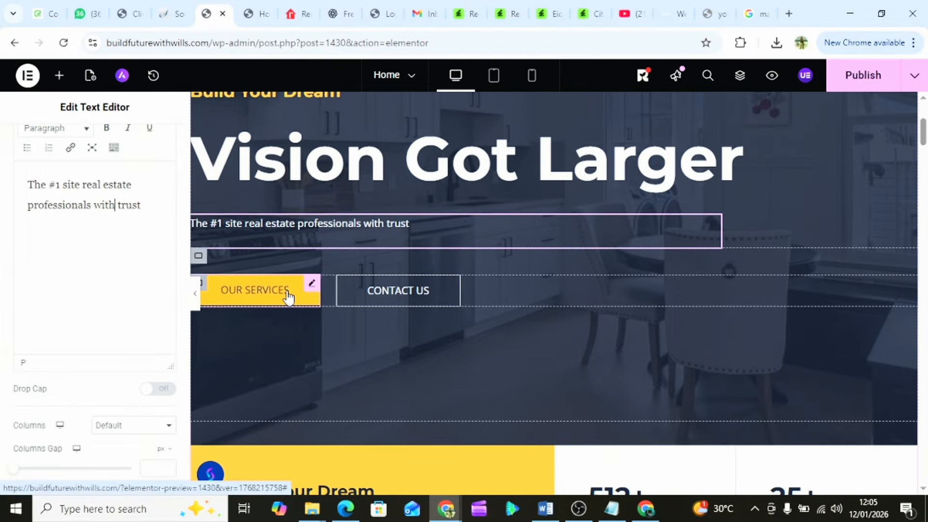
- Select the OUR SERVICES button and open the site's Services page in the front-end tab
click(288, 297)
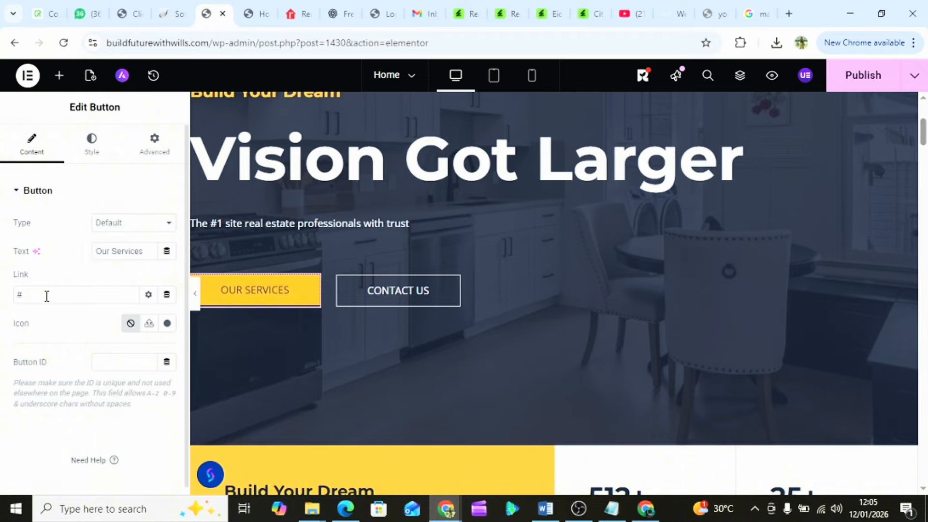
scroll(468, 186, up, 5)
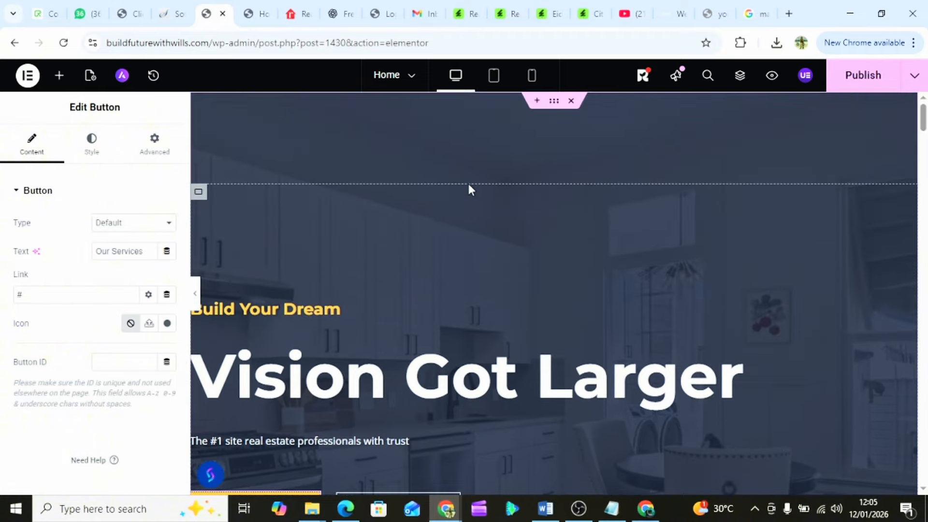
click(261, 10)
scroll(251, 128, up, 10)
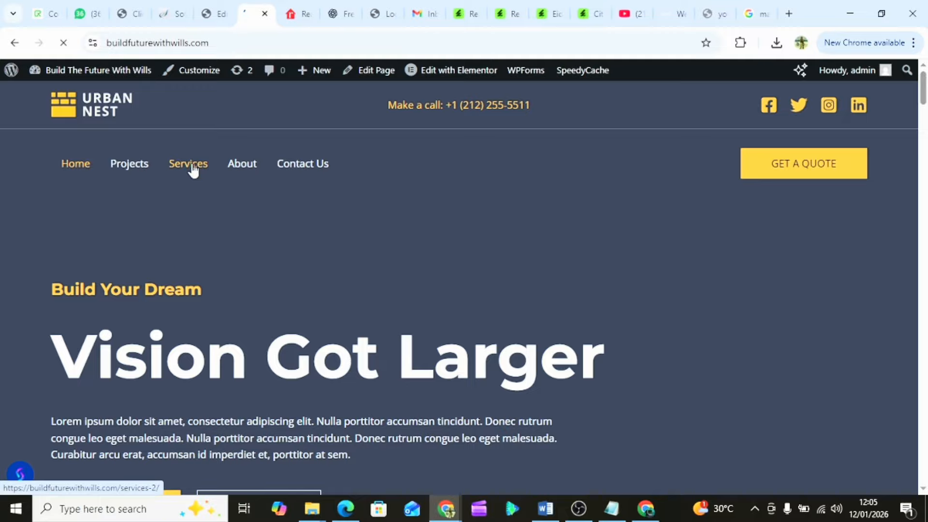
click(193, 169)
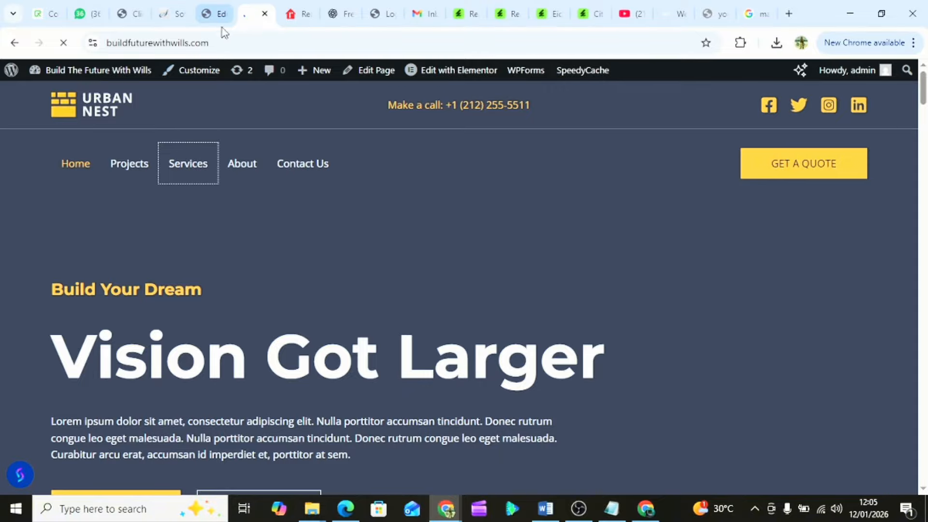
- Return to the Elementor editor and review the hero with kitchen photo, new subtitle and buttons
click(213, 13)
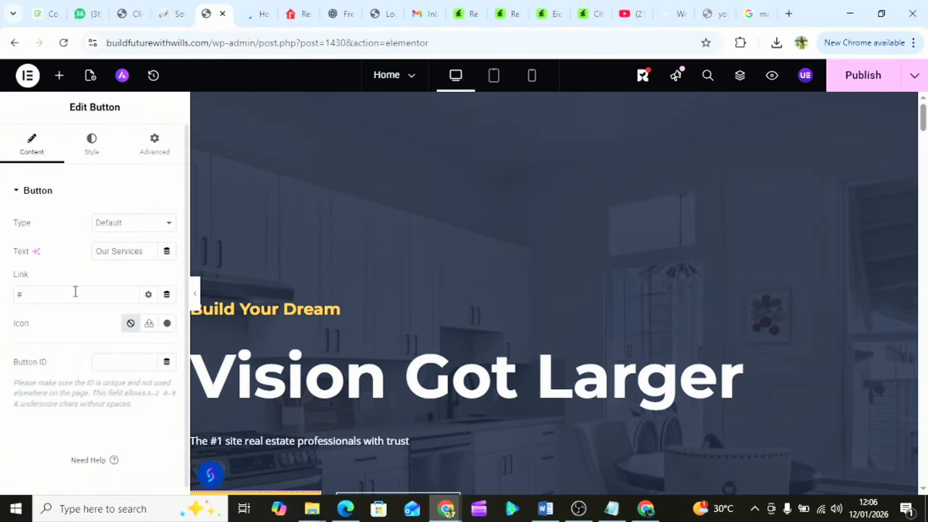
scroll(312, 335, down, 6)
scroll(312, 335, up, 3)
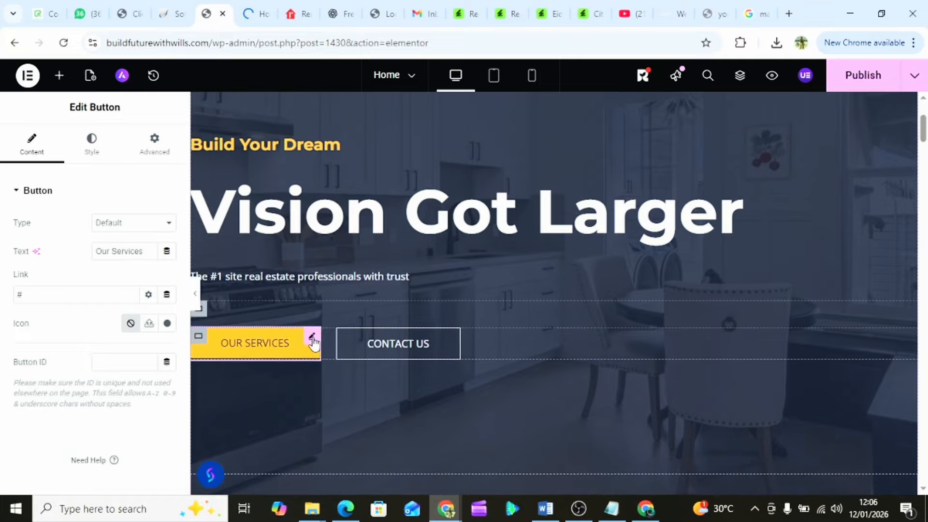
scroll(313, 342, up, 3)
scroll(314, 342, down, 3)
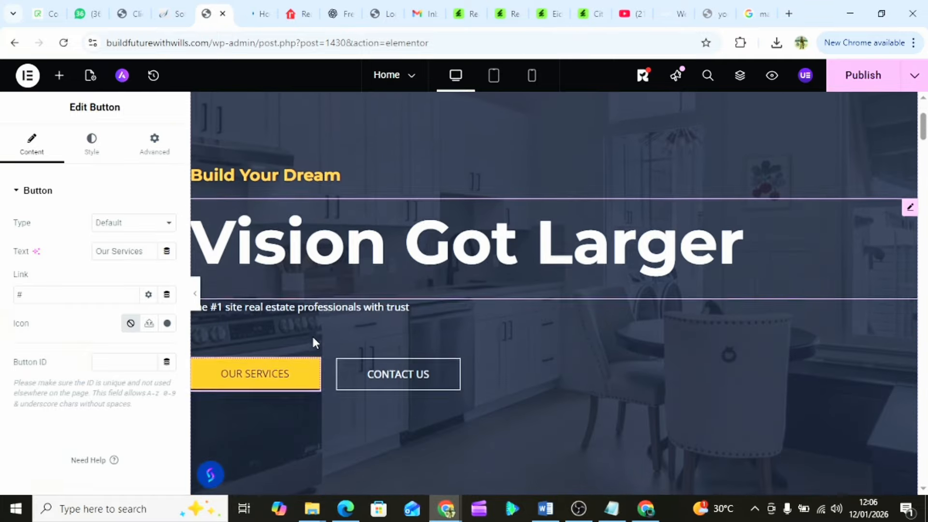
scroll(314, 342, down, 1)
scroll(314, 341, up, 1)
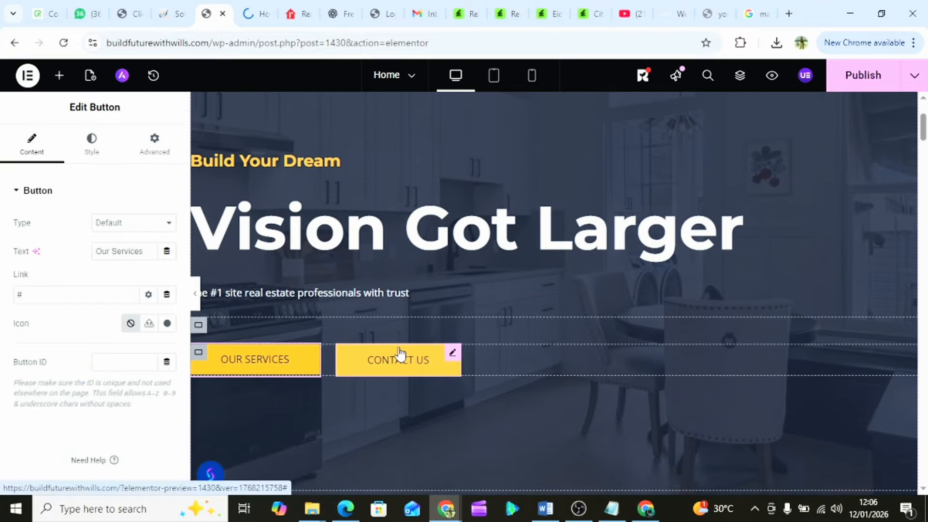
scroll(413, 226, up, 3)
scroll(413, 228, down, 4)
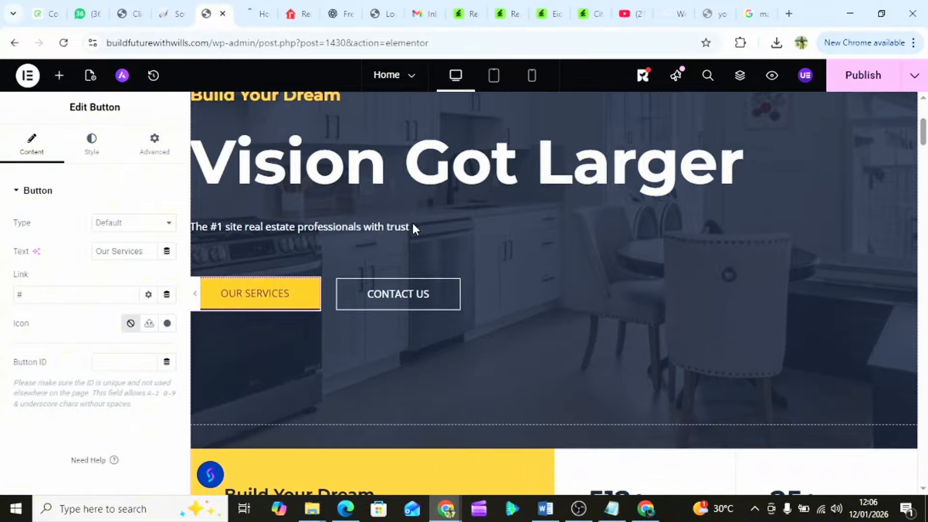
scroll(412, 227, down, 6)
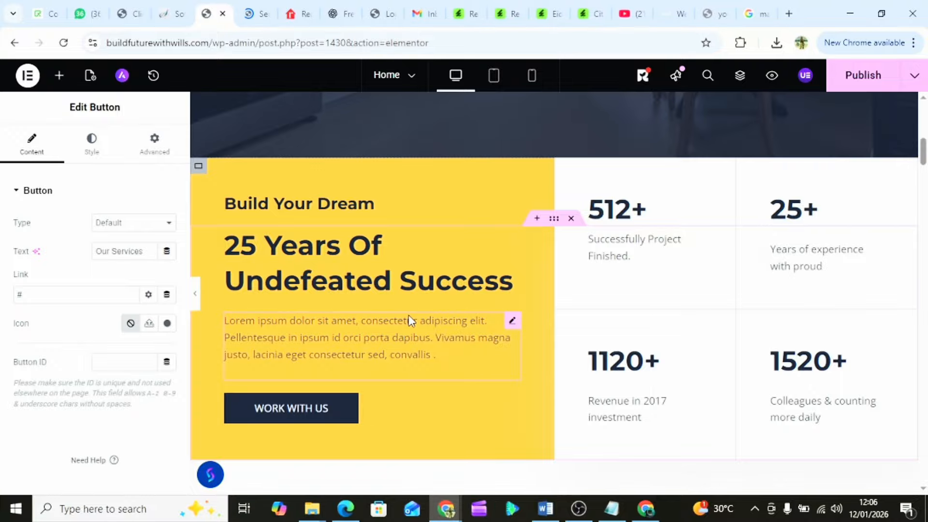
- Copy the services-2 page URL and paste it into the OUR SERVICES button's Link field
click(257, 14)
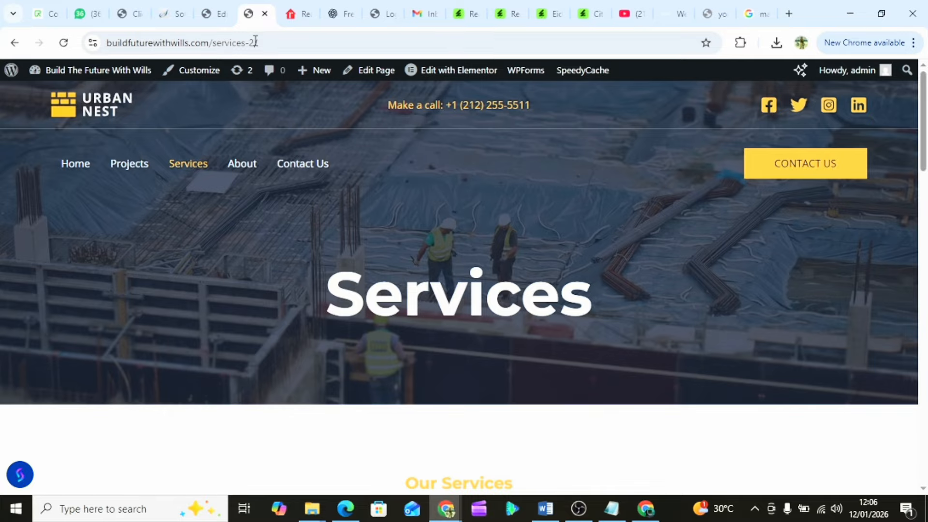
drag(255, 41, 103, 42)
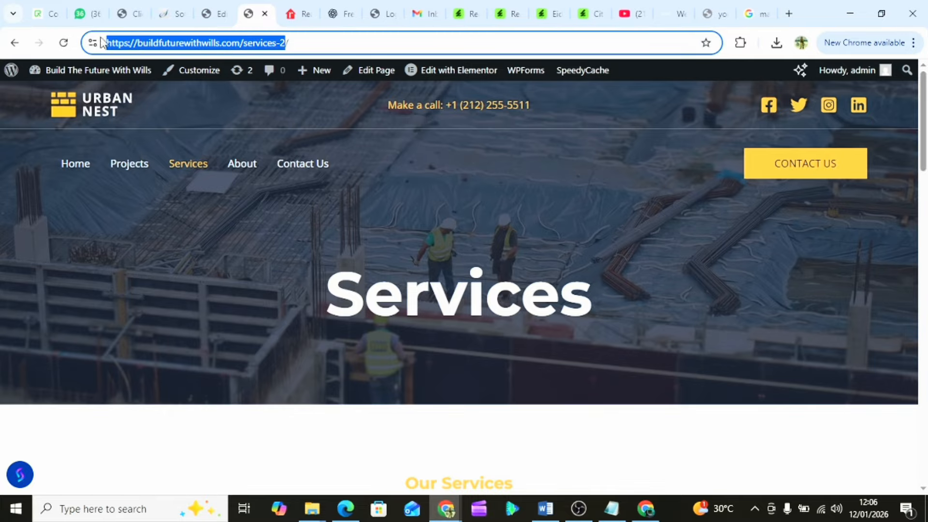
right_click(176, 46)
click(231, 170)
scroll(286, 303, down, 13)
scroll(289, 309, up, 9)
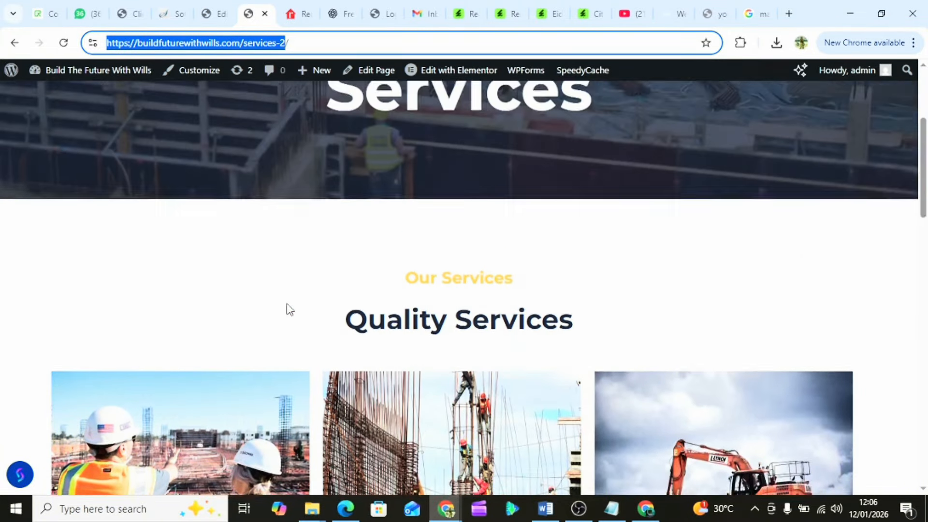
click(213, 14)
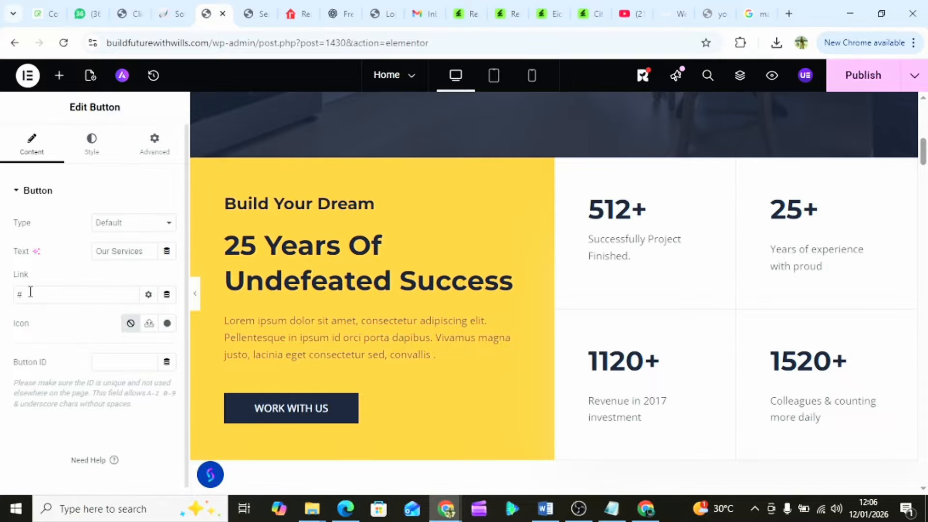
key(ctrl+v)
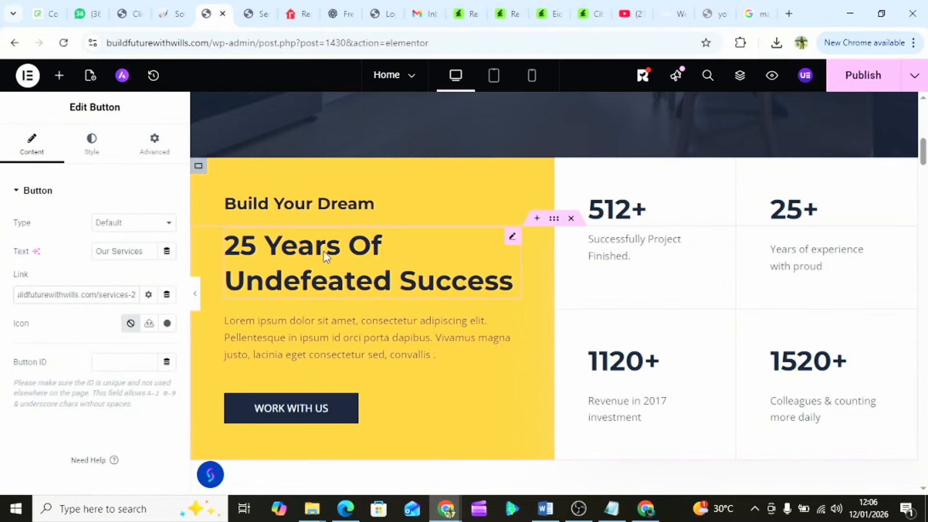
scroll(327, 251, up, 8)
scroll(325, 245, down, 2)
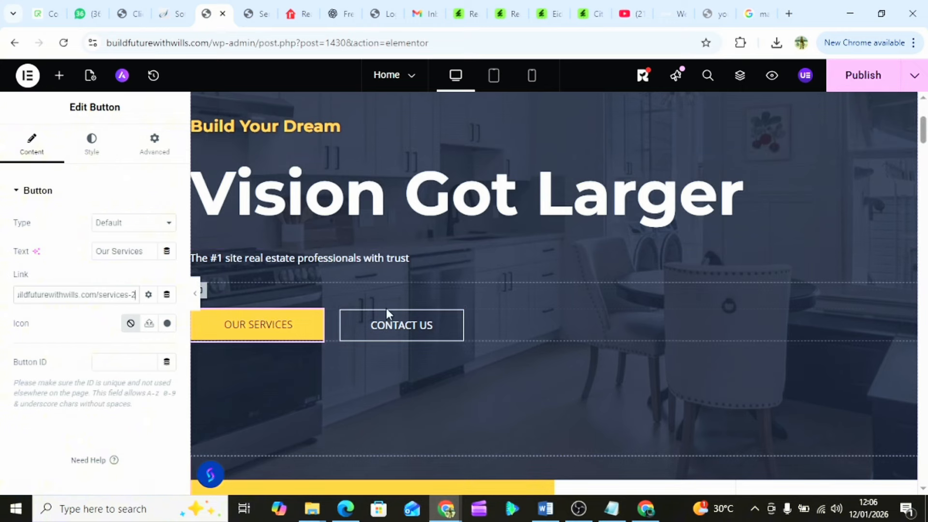
- Copy the contact-us-2 page URL and paste it over the CONTACT US button's # link
click(393, 333)
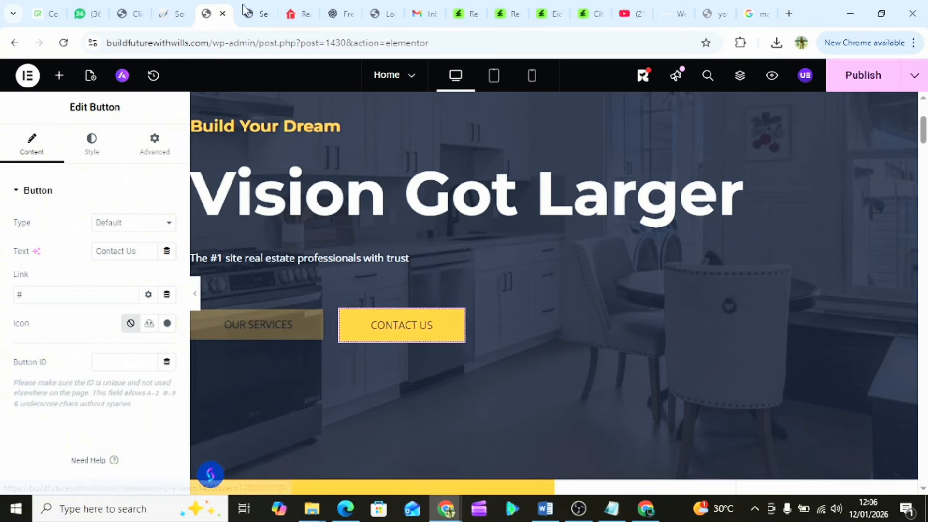
click(265, 13)
scroll(282, 158, up, 3)
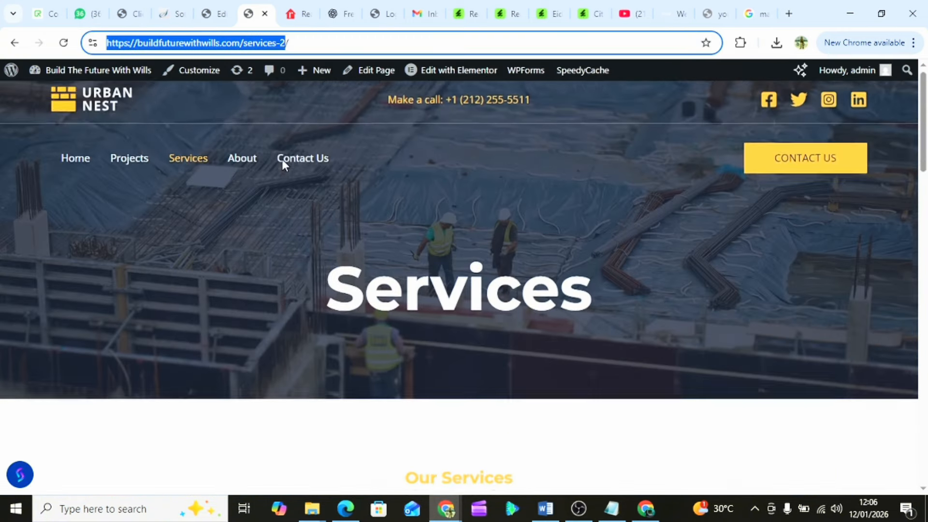
click(300, 165)
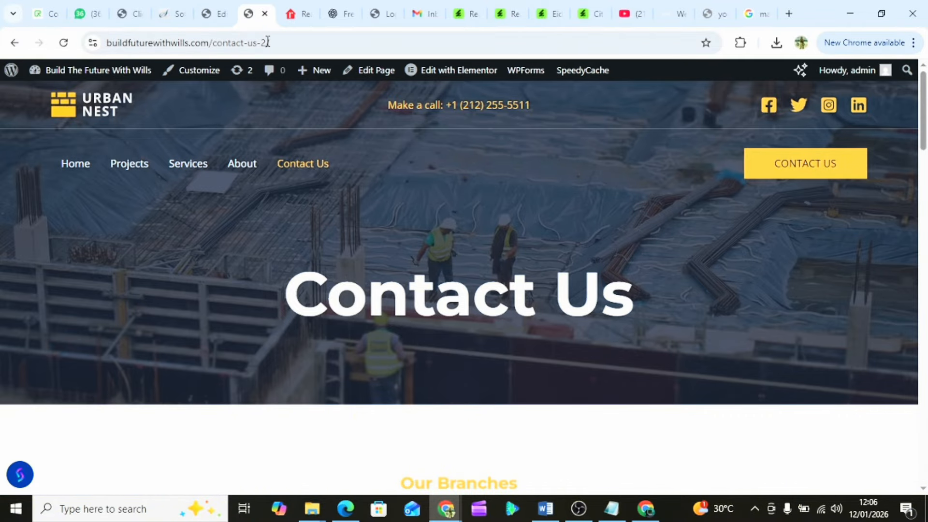
drag(265, 43, 107, 34)
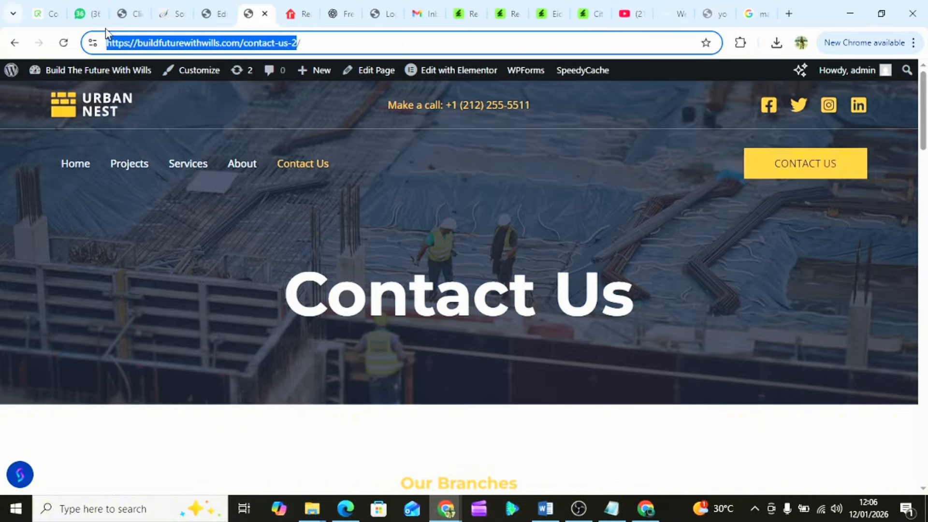
right_click(166, 48)
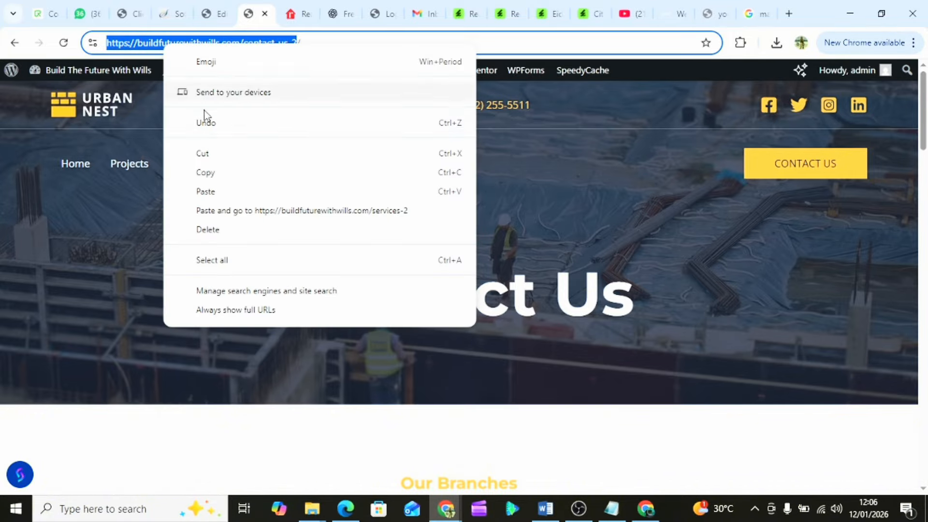
click(230, 173)
click(216, 13)
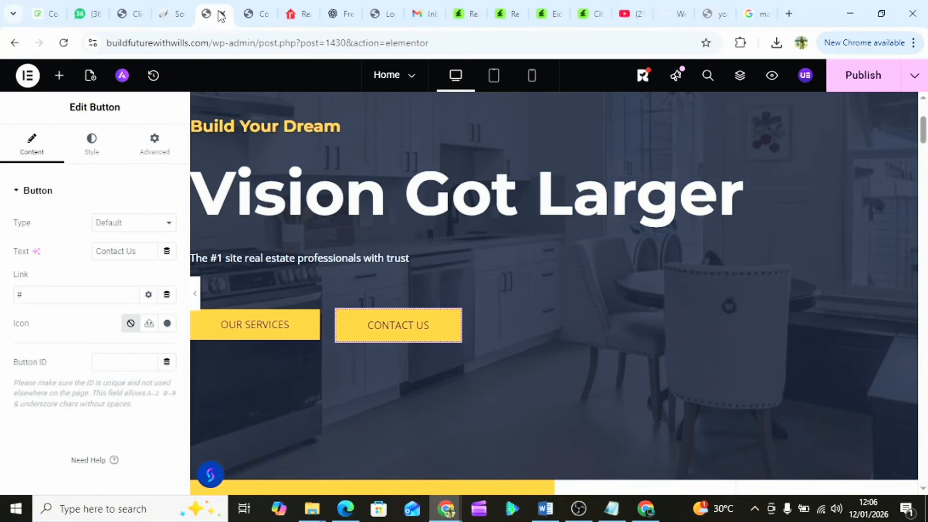
double_click(30, 289)
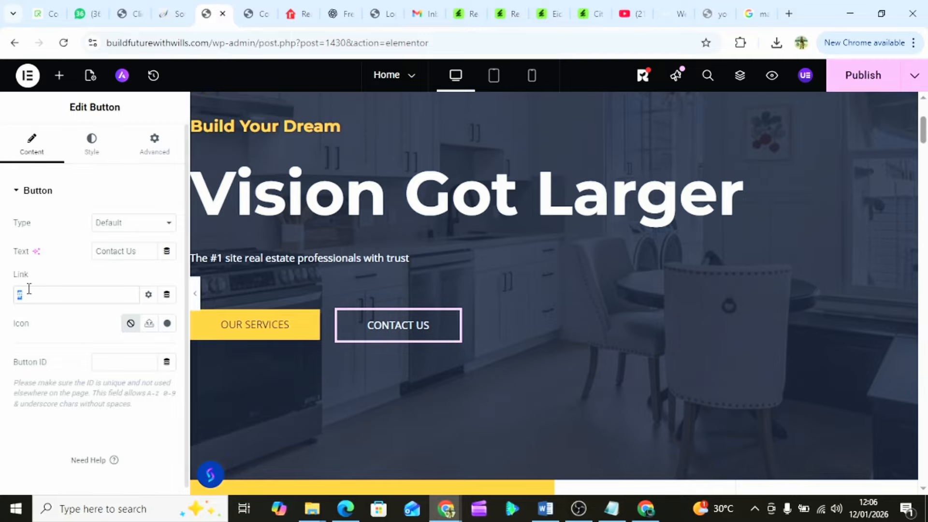
key(ctrl+v)
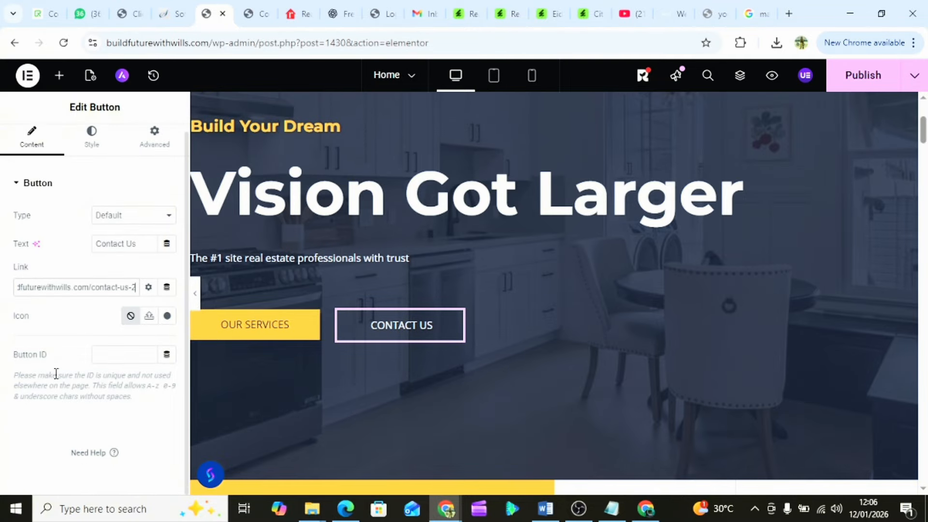
scroll(401, 264, down, 3)
scroll(402, 266, down, 2)
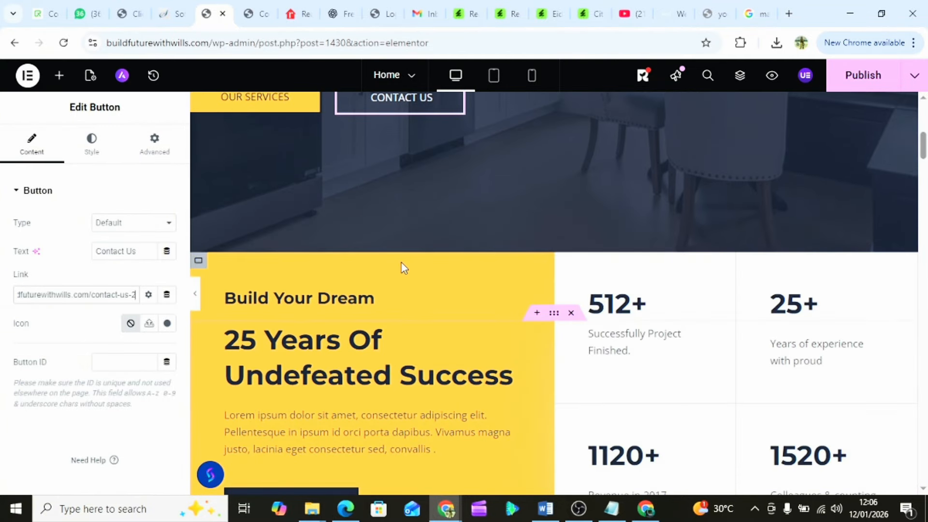
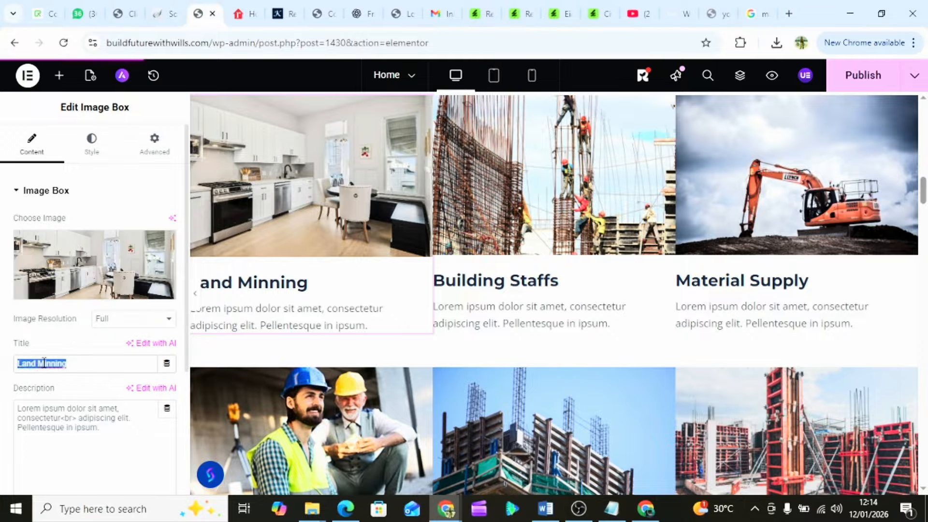
- Title the first service card $1,095,000 with description 'Fully furnished 3 bedroom terrace apartment'
text($1,095,000)
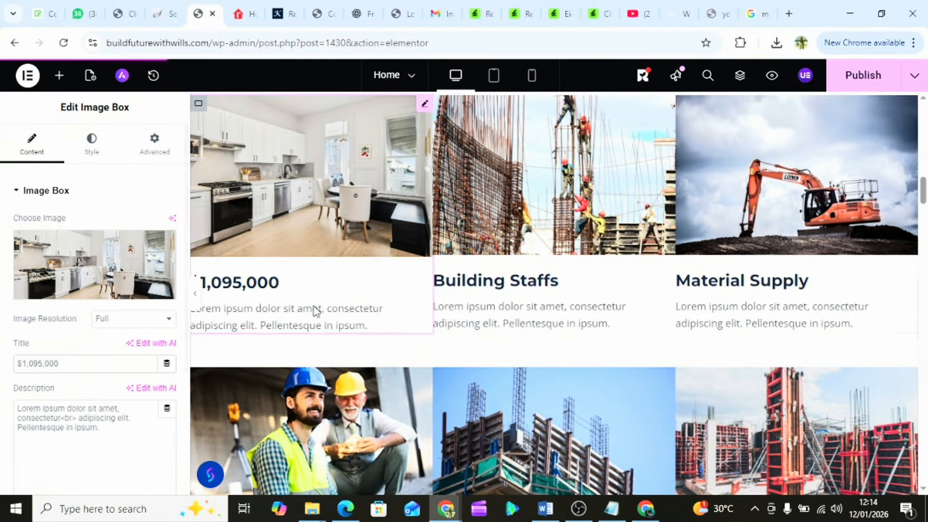
click(306, 320)
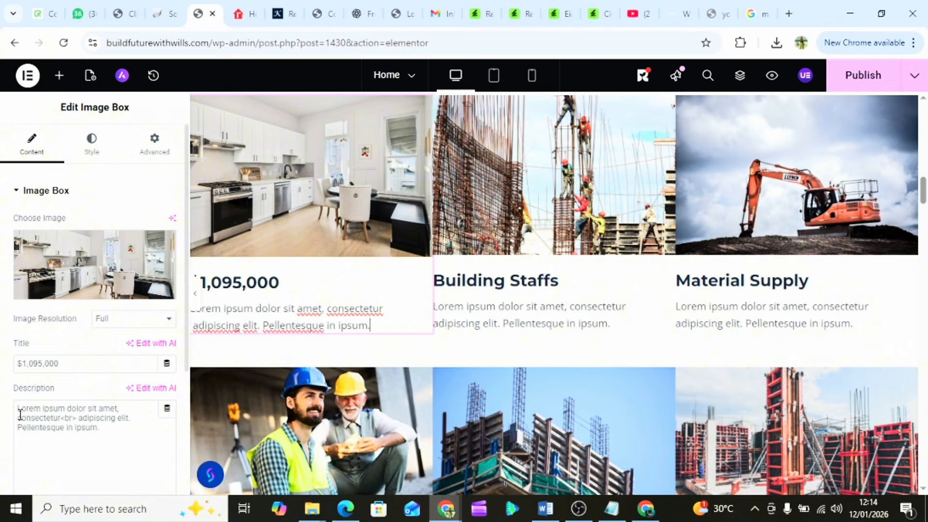
drag(17, 409, 114, 430)
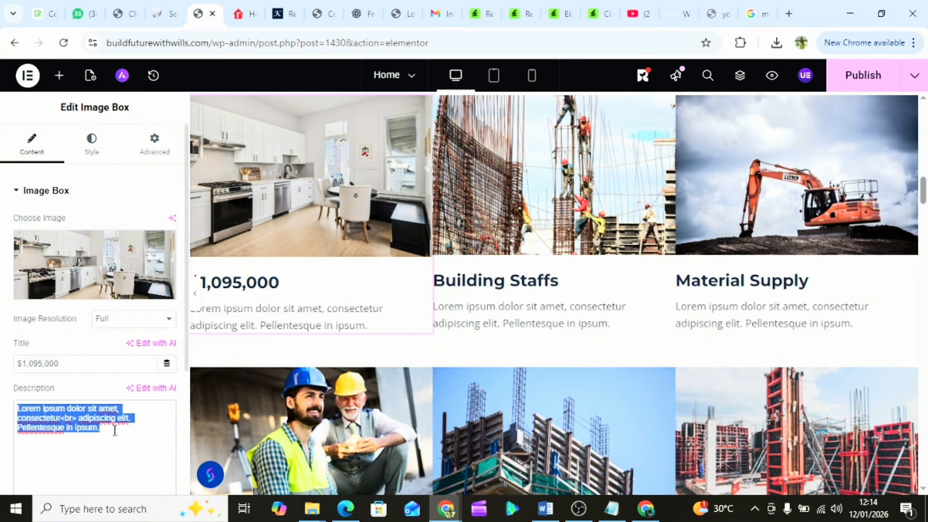
text(Ful)
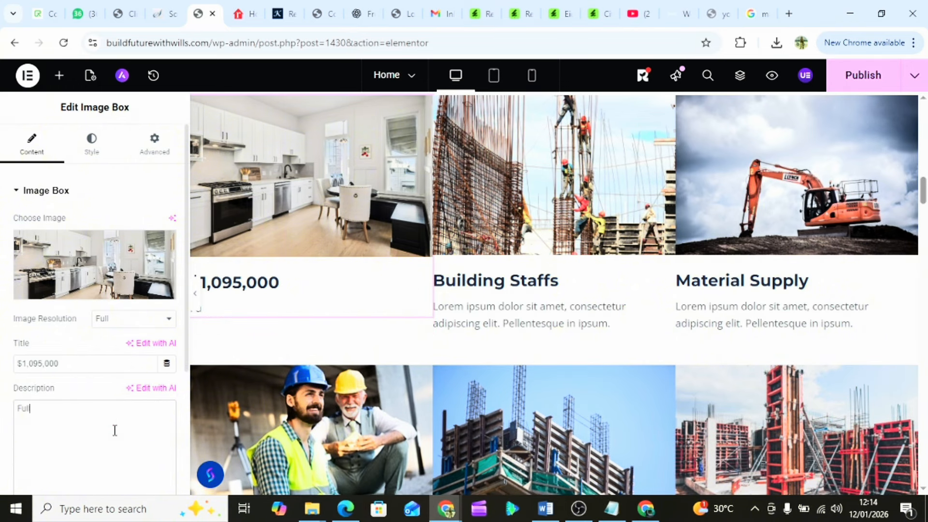
text(ly furnished 3)
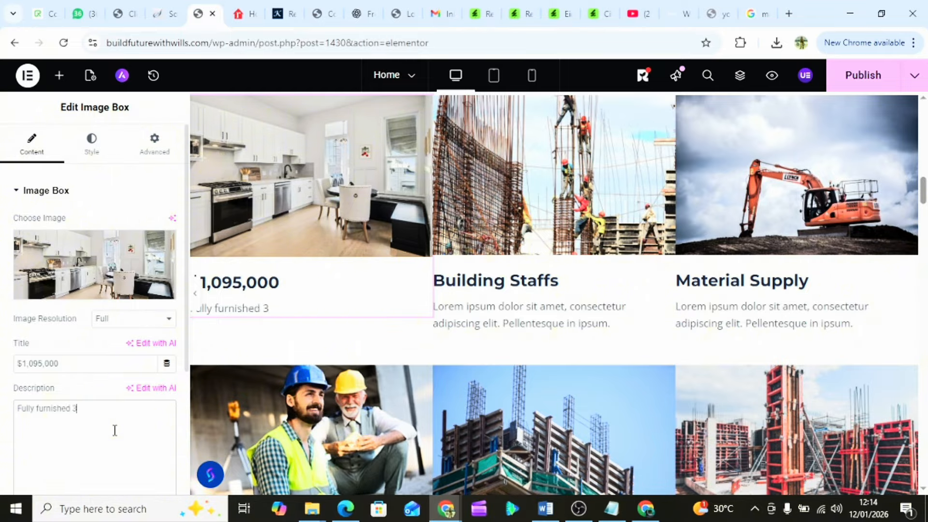
text( bedroom terrace)
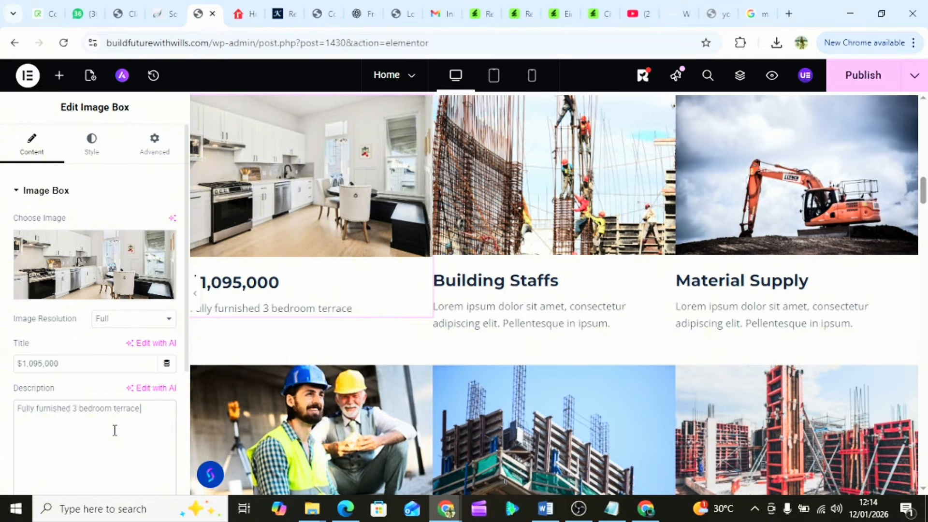
text( apartment)
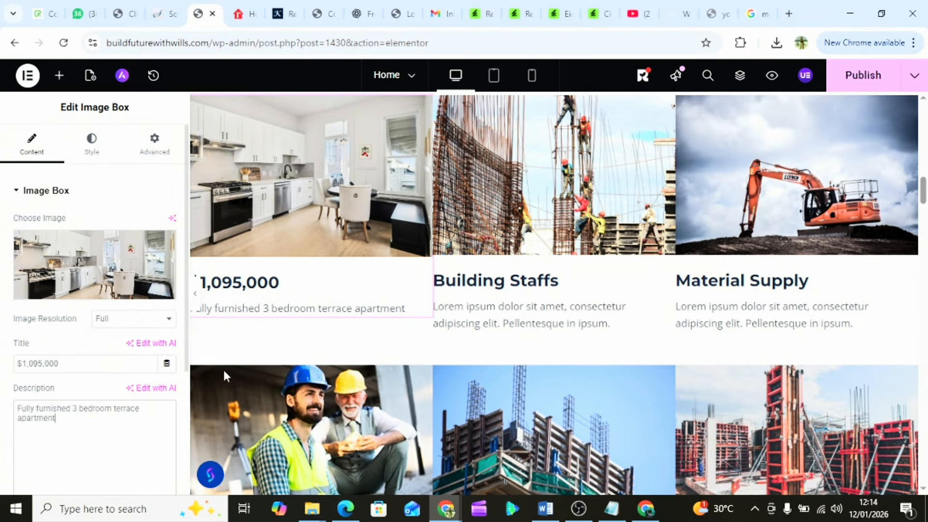
scroll(397, 260, down, 1)
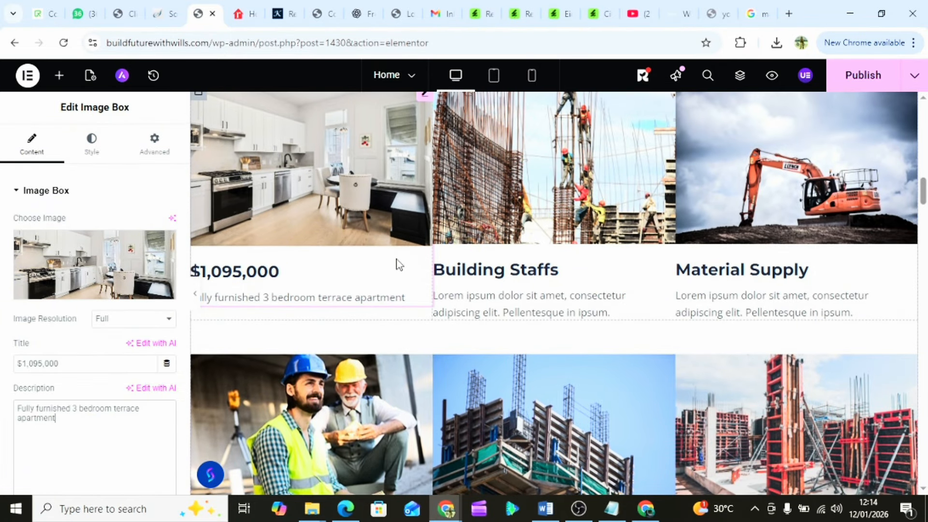
click(276, 301)
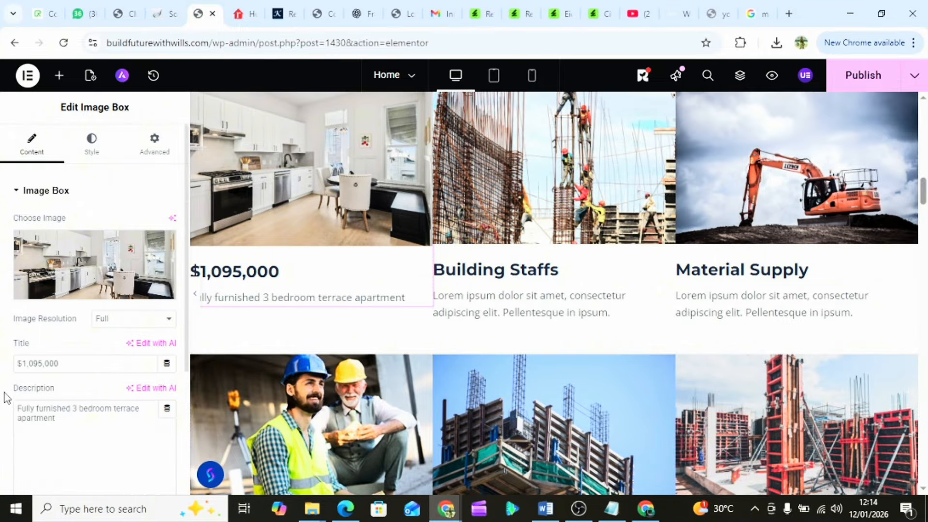
scroll(5, 397, down, 4)
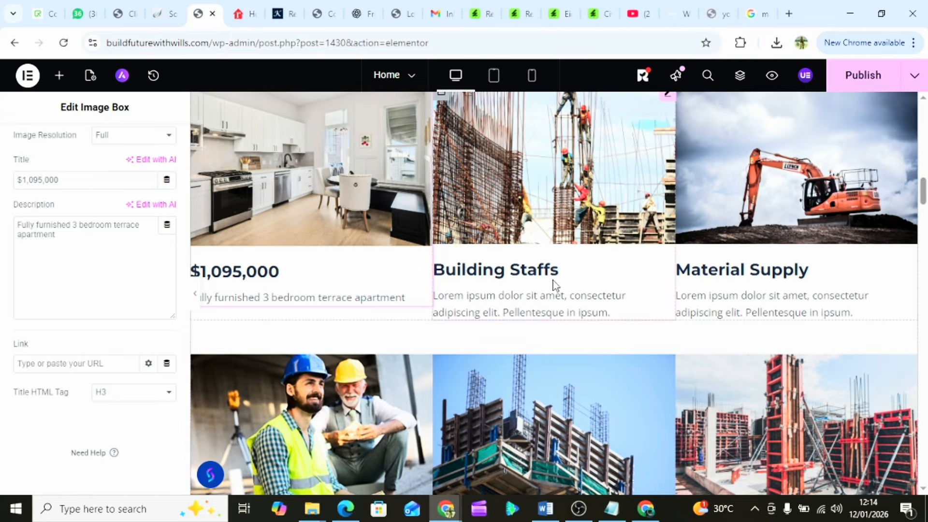
scroll(555, 285, up, 2)
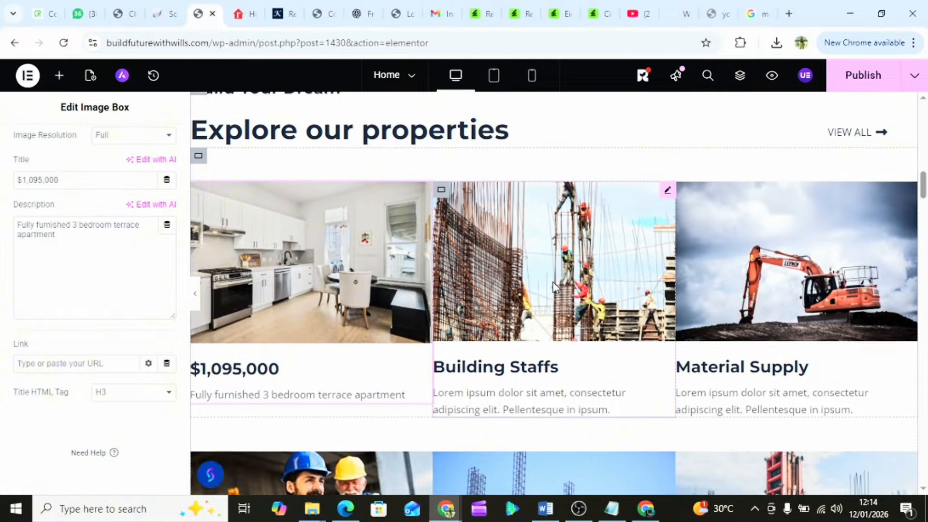
scroll(553, 286, down, 2)
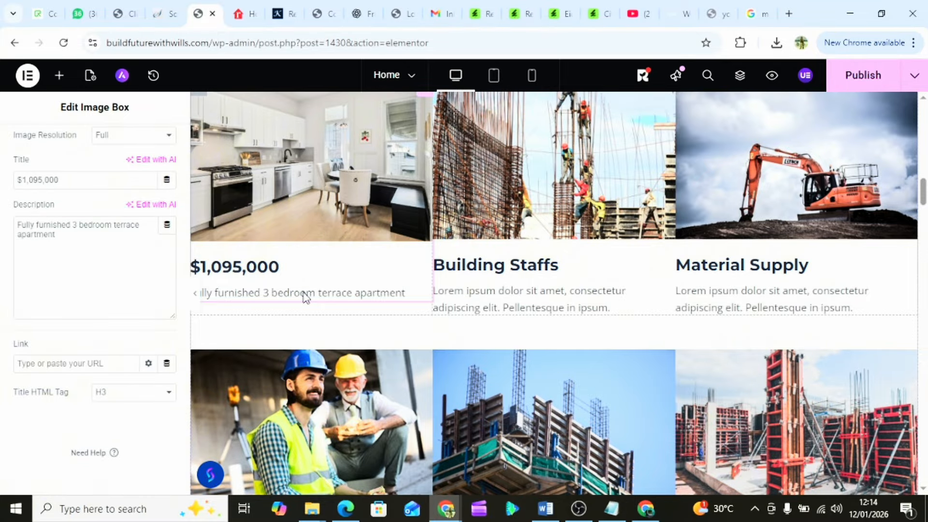
click(408, 293)
scroll(378, 256, up, 3)
scroll(78, 251, up, 4)
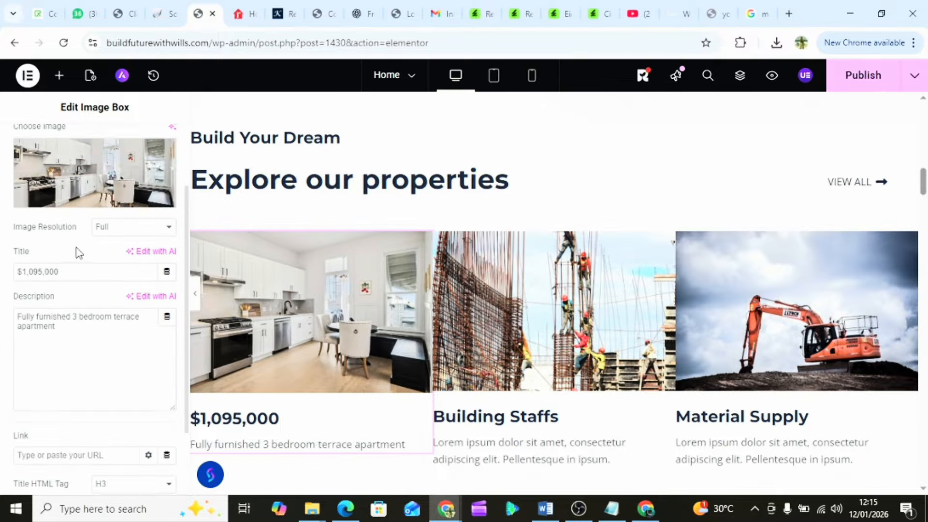
scroll(377, 227, down, 1)
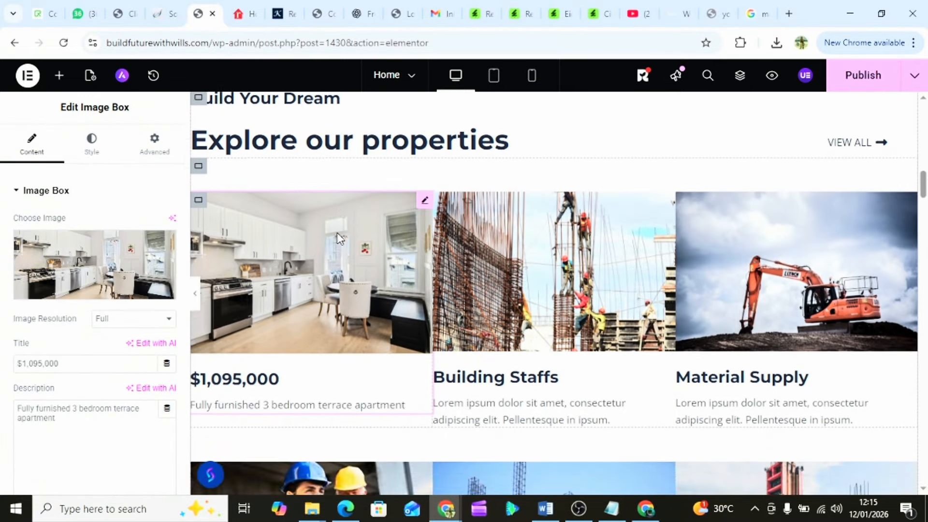
scroll(460, 210, up, 1)
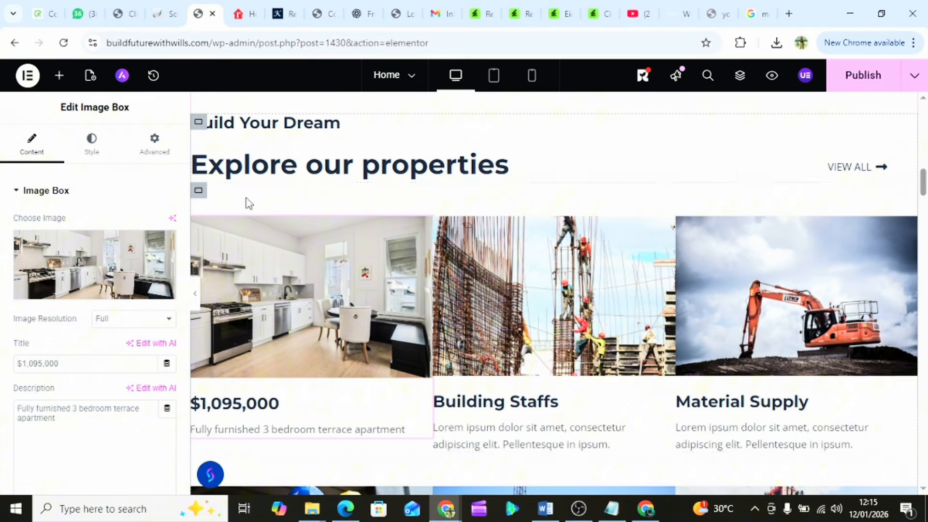
scroll(247, 202, up, 2)
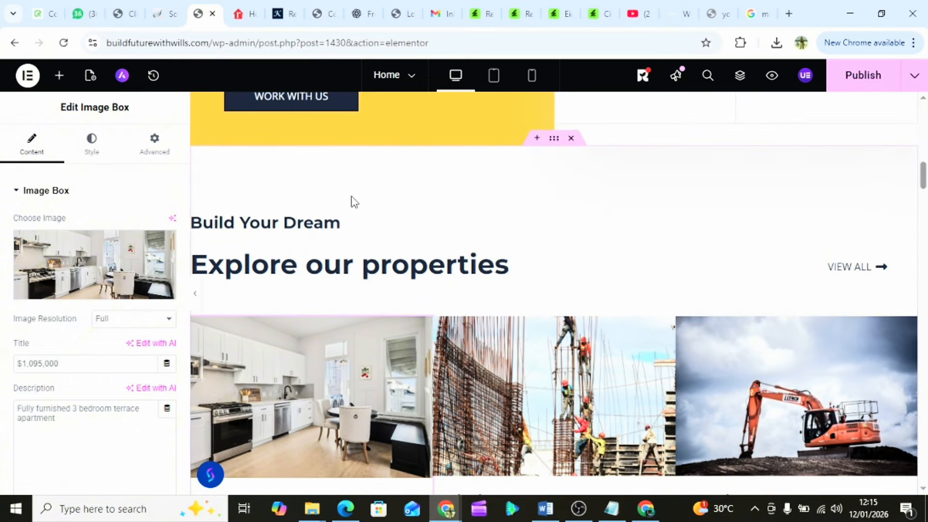
click(556, 140)
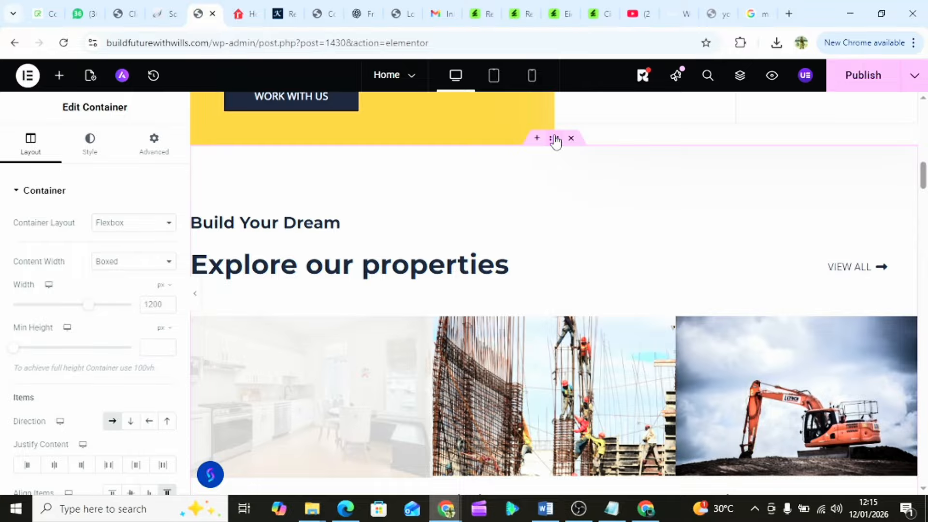
scroll(506, 209, down, 3)
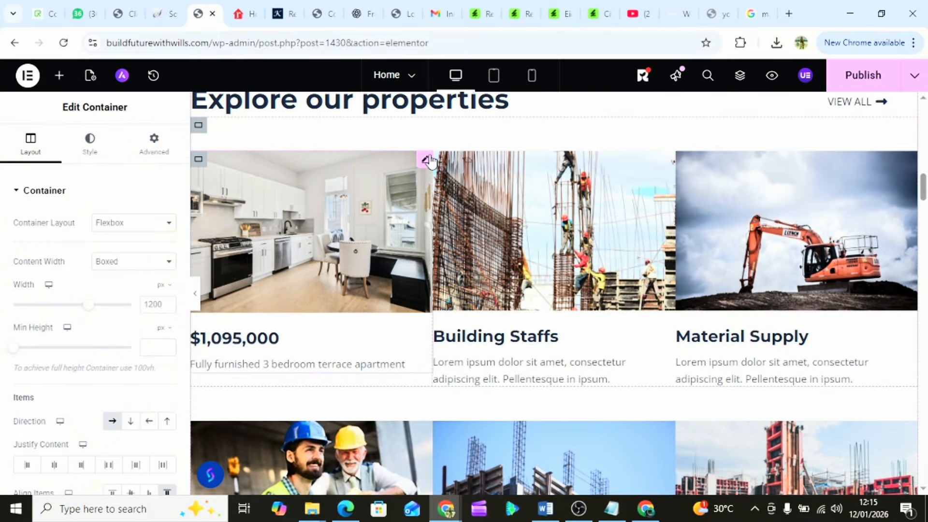
click(322, 267)
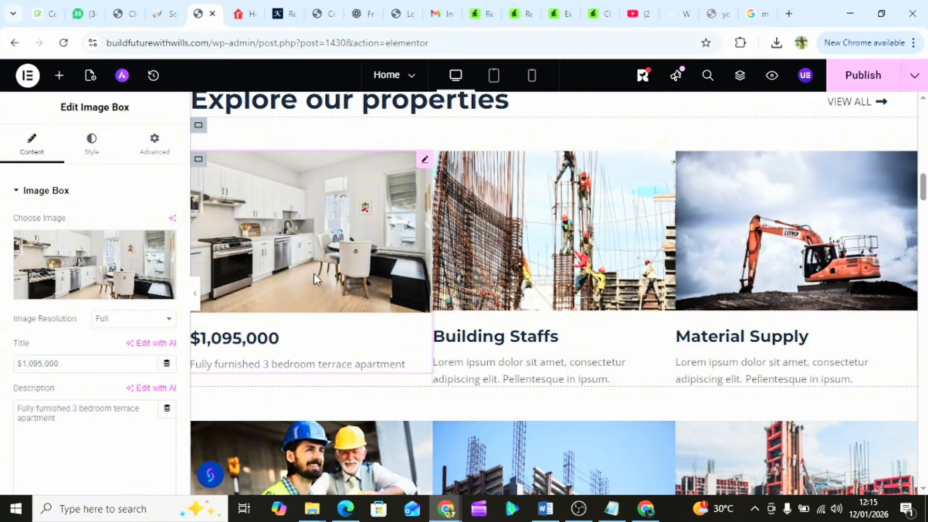
scroll(369, 315, down, 4)
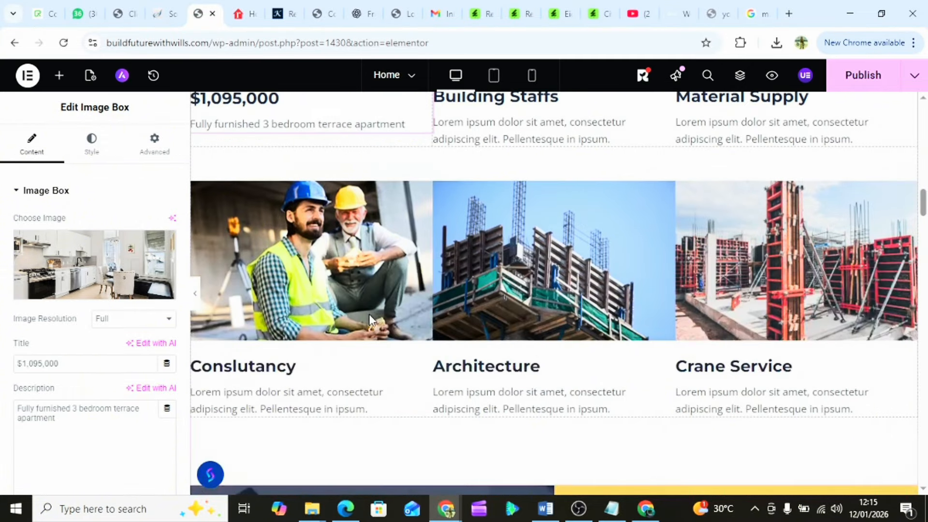
scroll(369, 315, down, 1)
scroll(369, 315, up, 1)
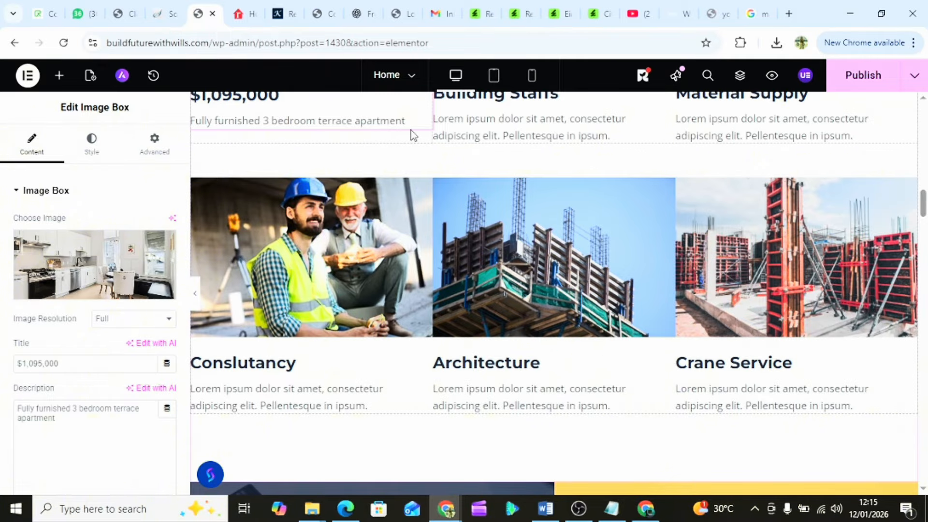
scroll(387, 139, up, 1)
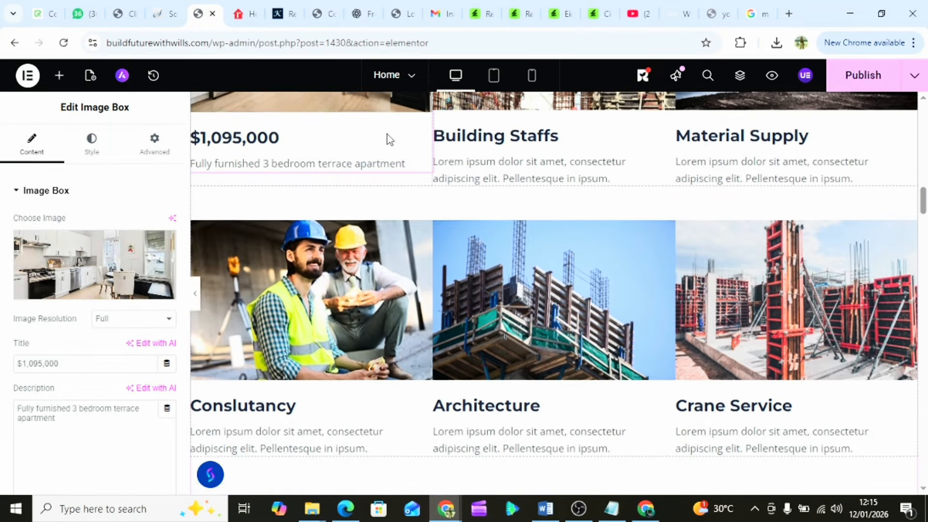
scroll(339, 285, up, 3)
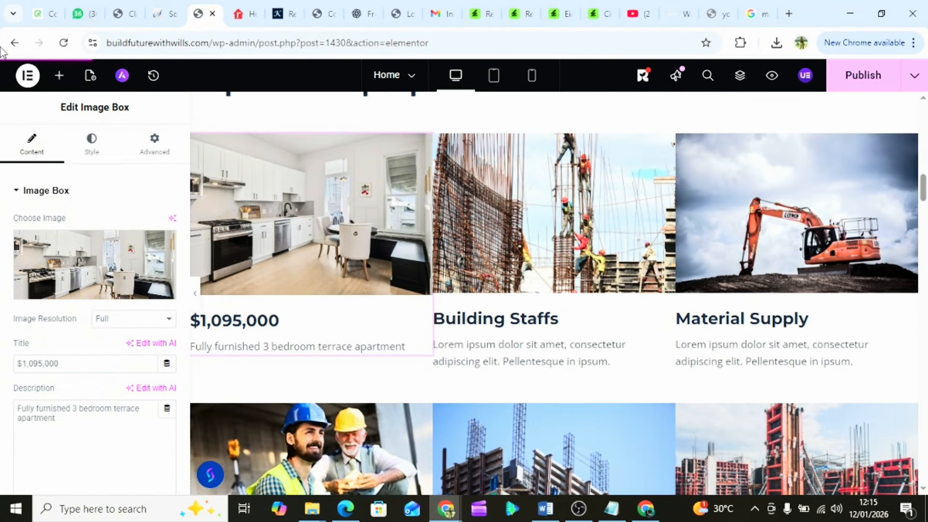
- Look through the Elementor main menu and the card's Style and Advanced settings
click(29, 84)
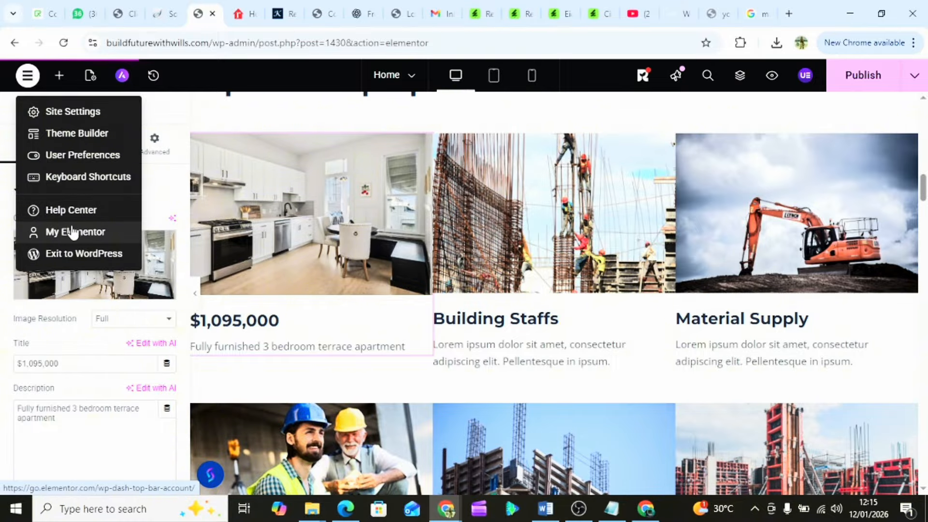
click(182, 243)
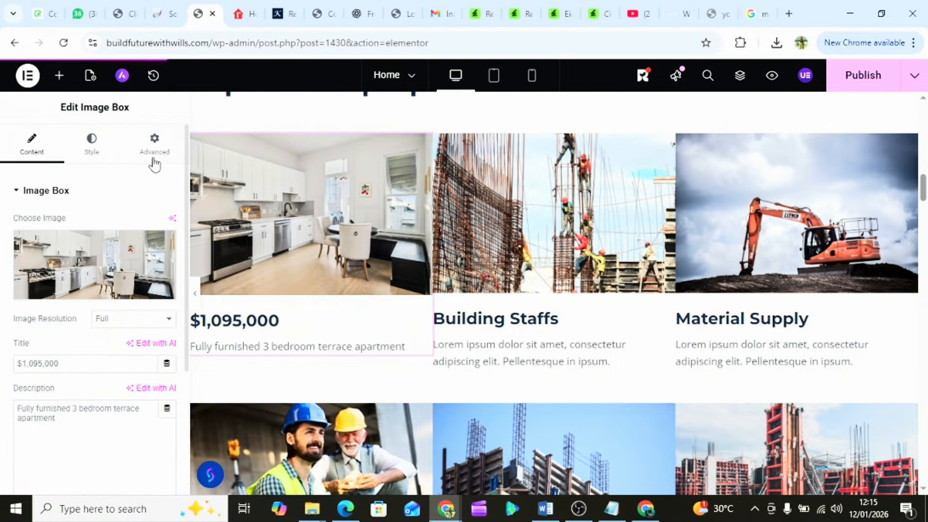
click(97, 155)
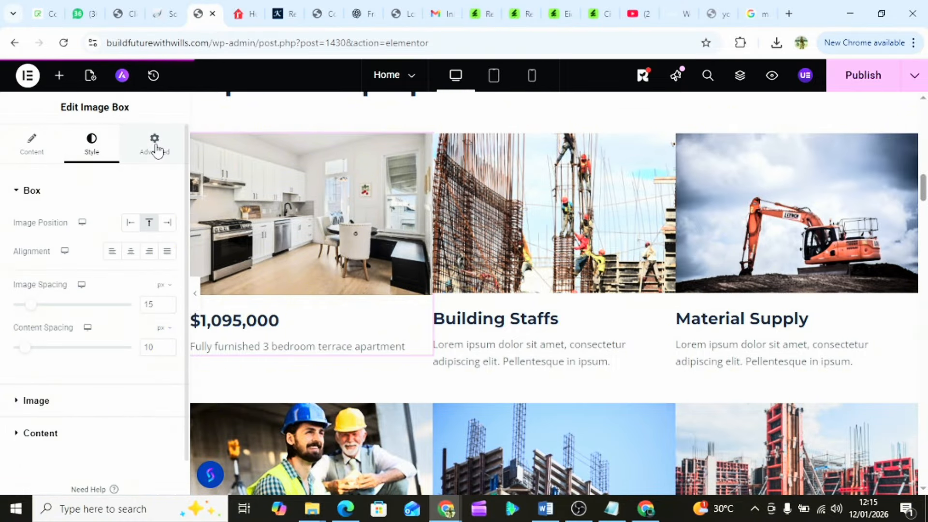
click(156, 150)
click(32, 149)
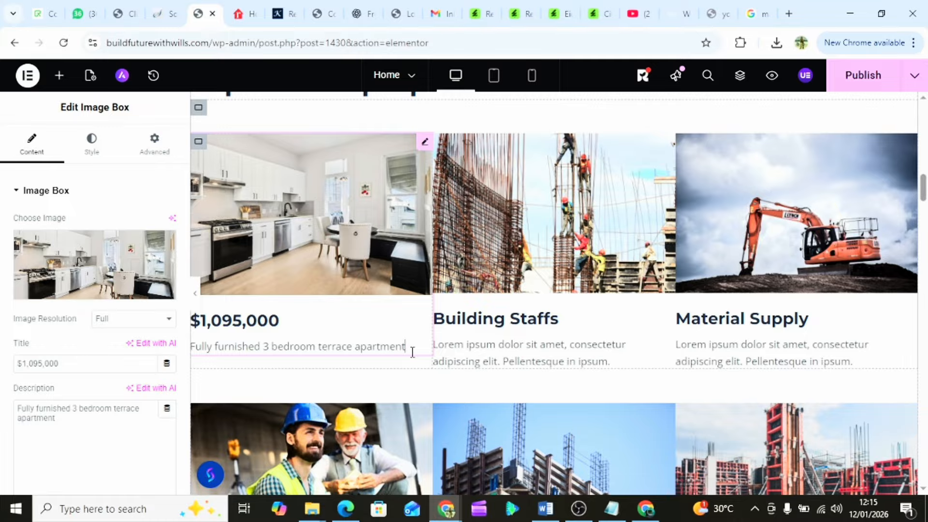
- Show the Elements panel and scroll through the basic widgets
scroll(413, 352, down, 1)
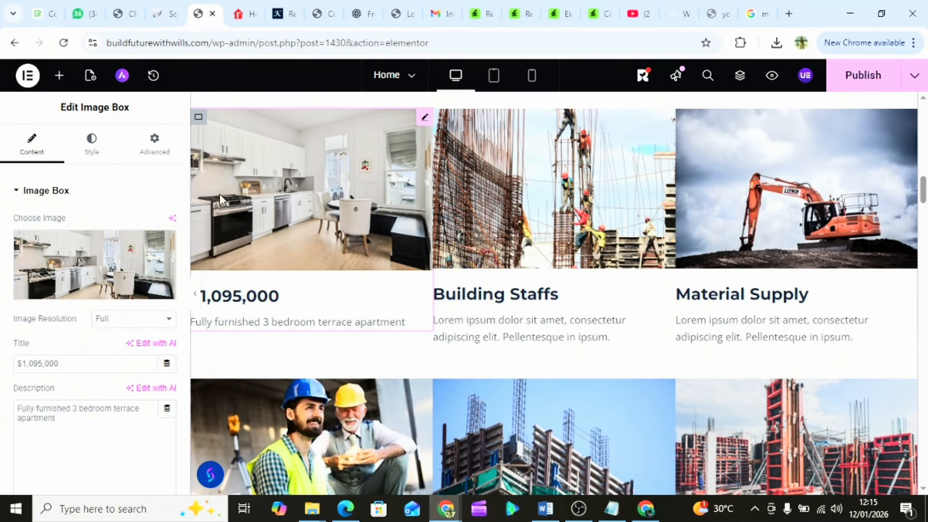
click(59, 76)
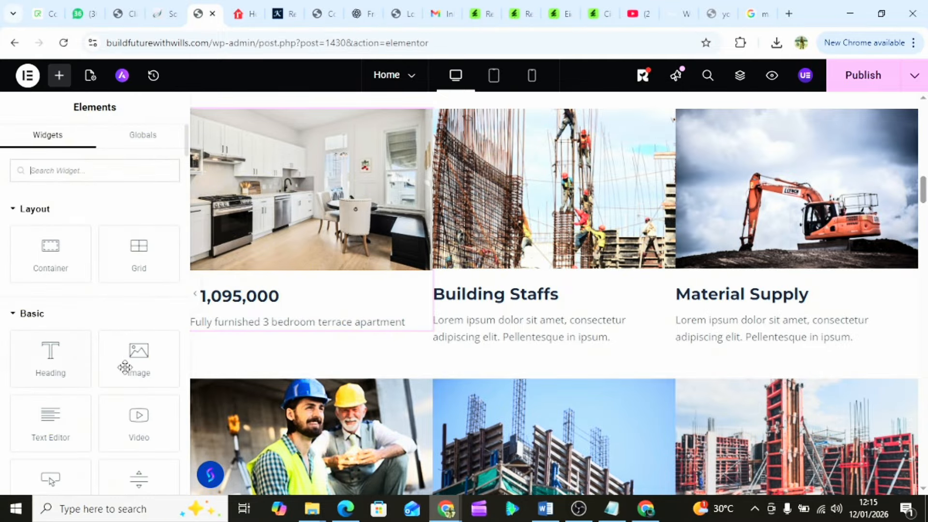
scroll(127, 368, down, 3)
scroll(127, 368, down, 1)
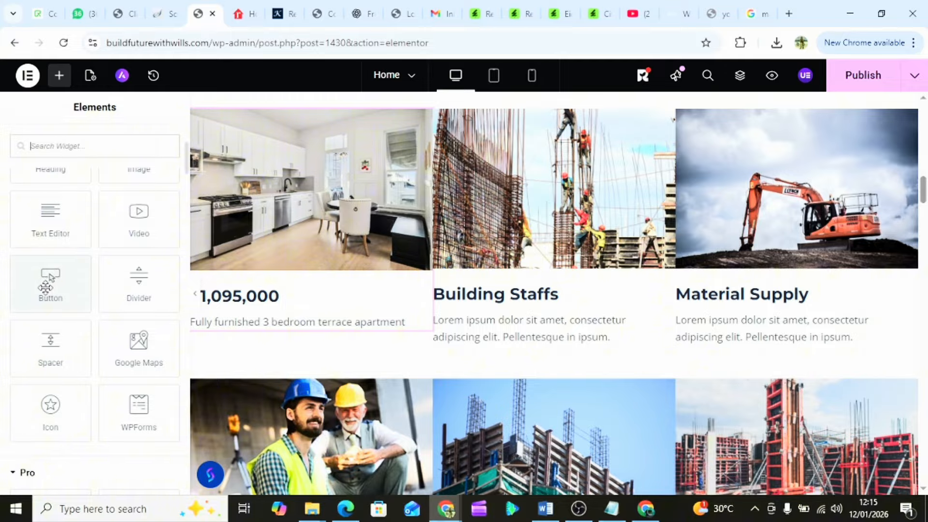
- Add a button under the $1,095,000 card and relabel it 'Contact agent'
drag(46, 287, 262, 333)
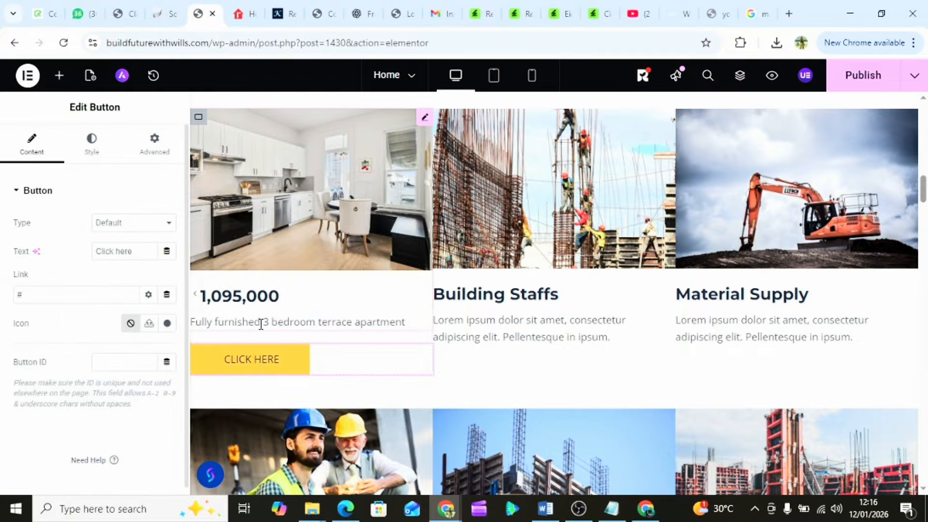
scroll(497, 321, down, 2)
scroll(498, 323, up, 1)
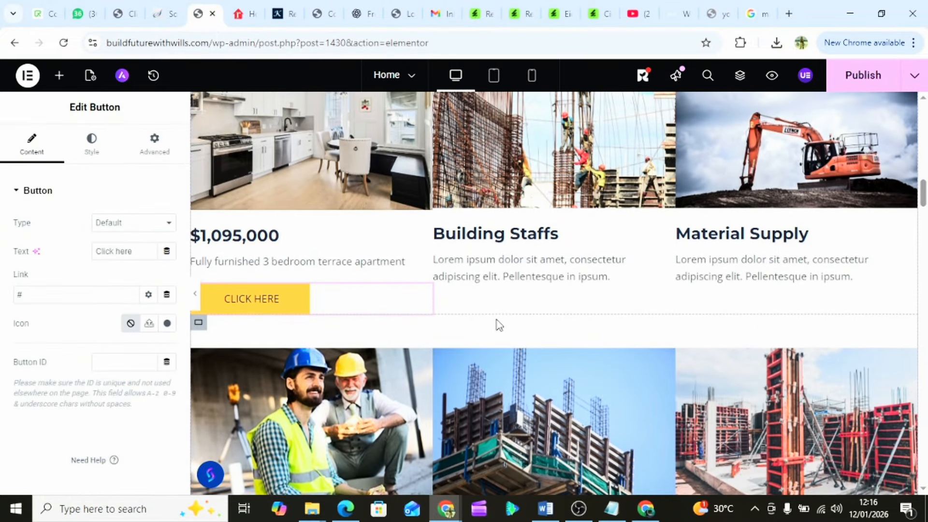
click(269, 300)
drag(138, 251, 85, 256)
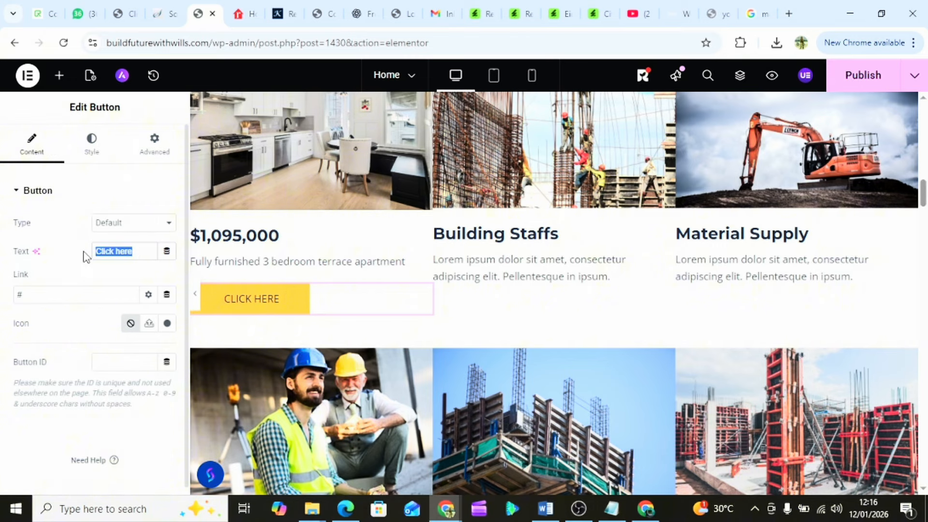
text(Co)
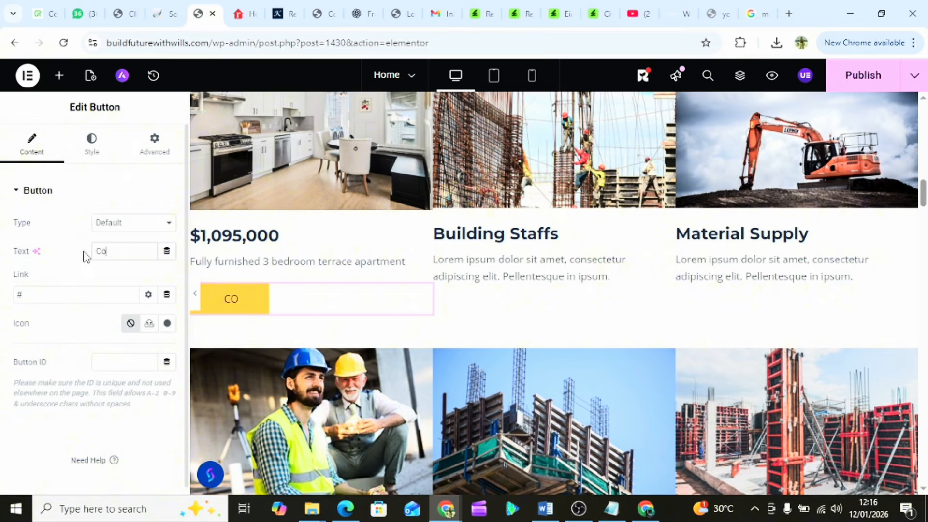
text(ntact a)
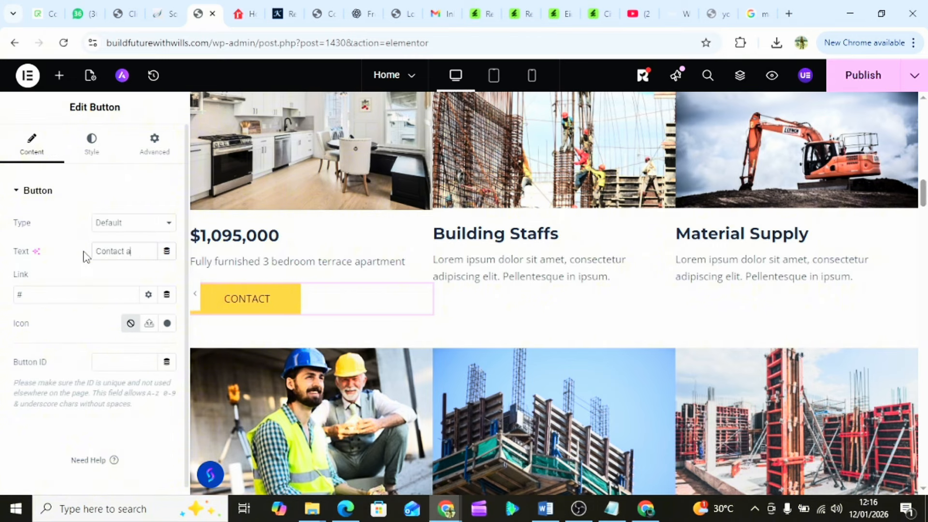
text(gent)
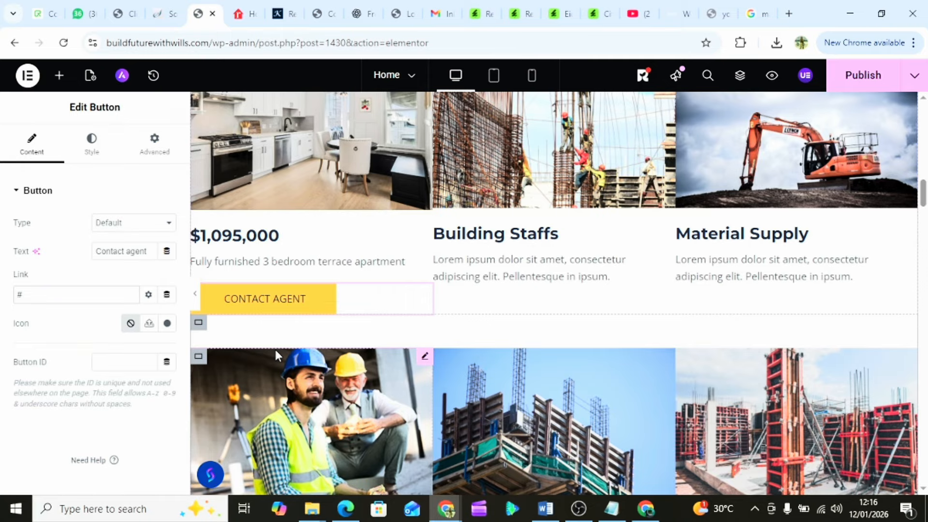
- Review the CONTACT AGENT button area and bring up the widget library
scroll(535, 269, up, 1)
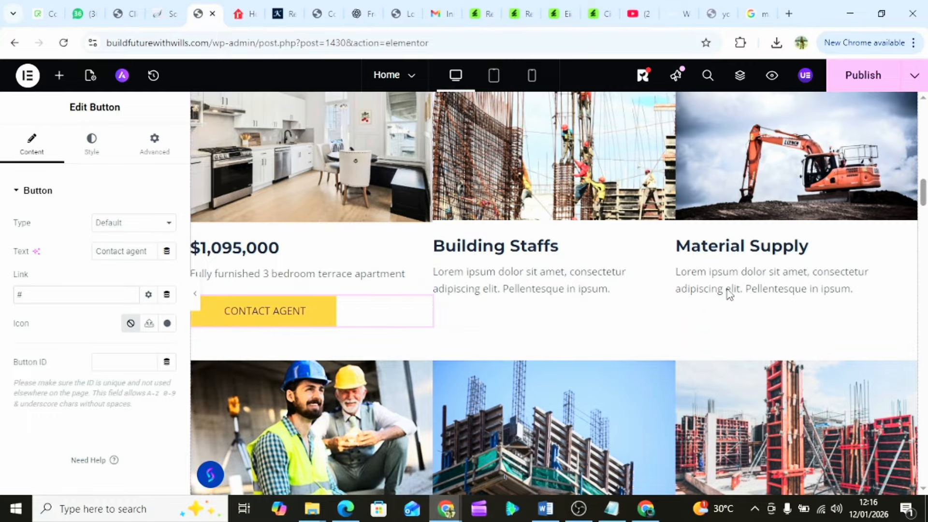
scroll(362, 410, down, 4)
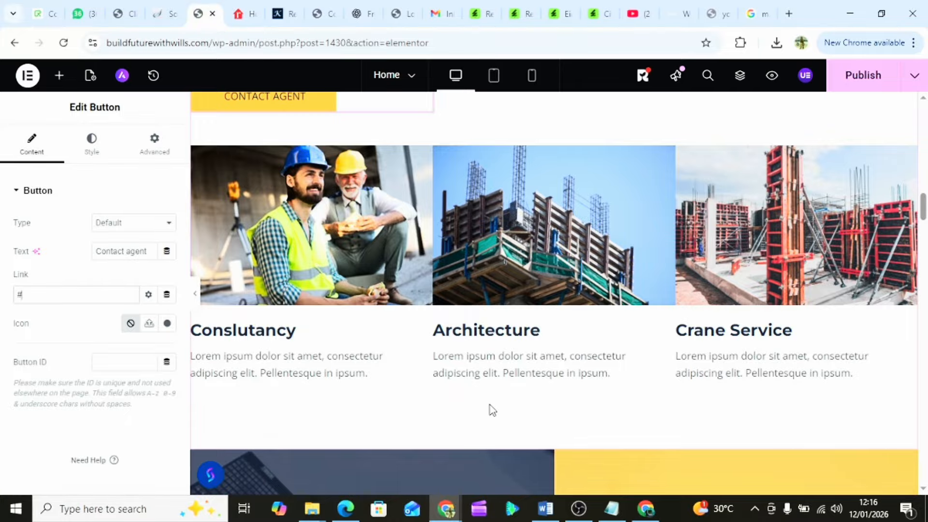
scroll(490, 408, down, 1)
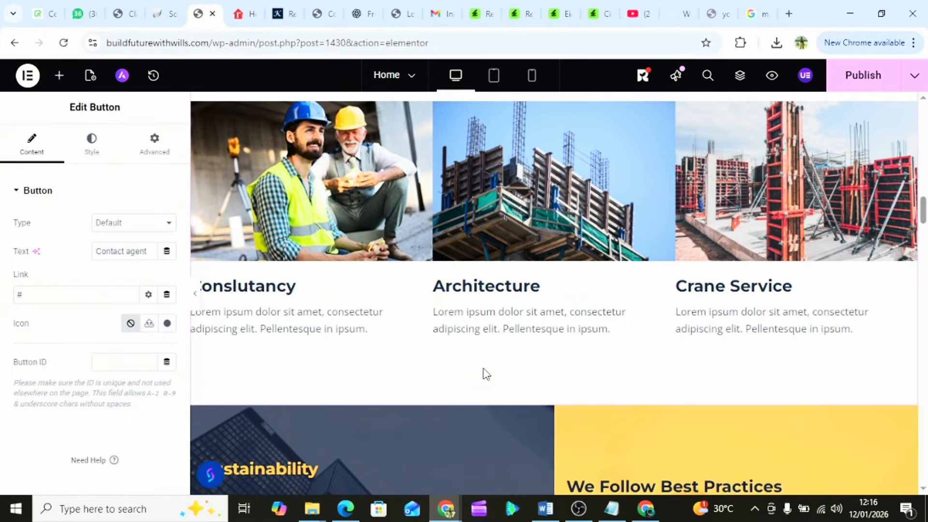
scroll(394, 195, up, 4)
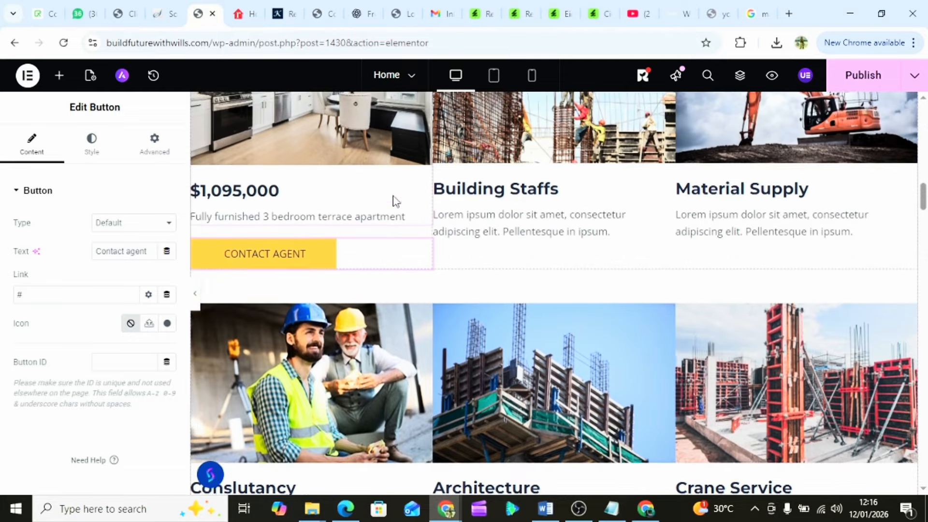
scroll(393, 195, up, 1)
scroll(733, 181, down, 4)
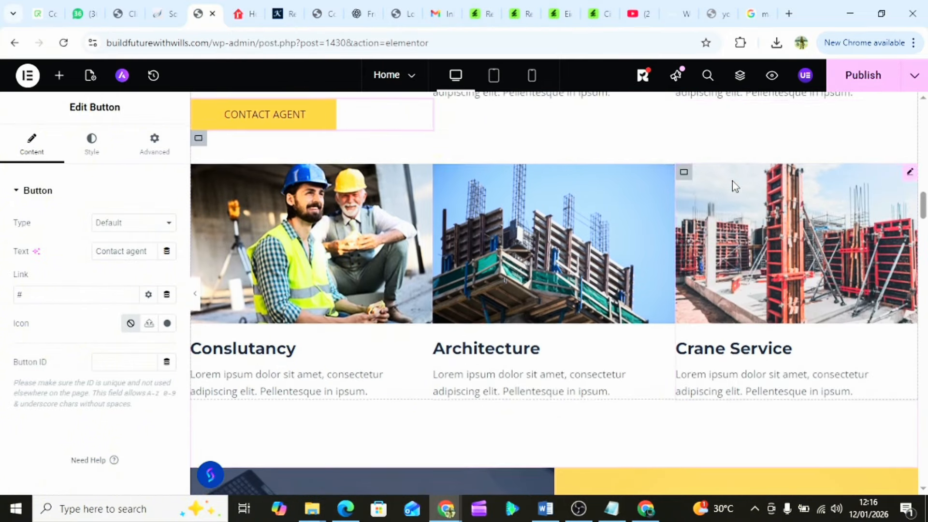
scroll(851, 294, down, 3)
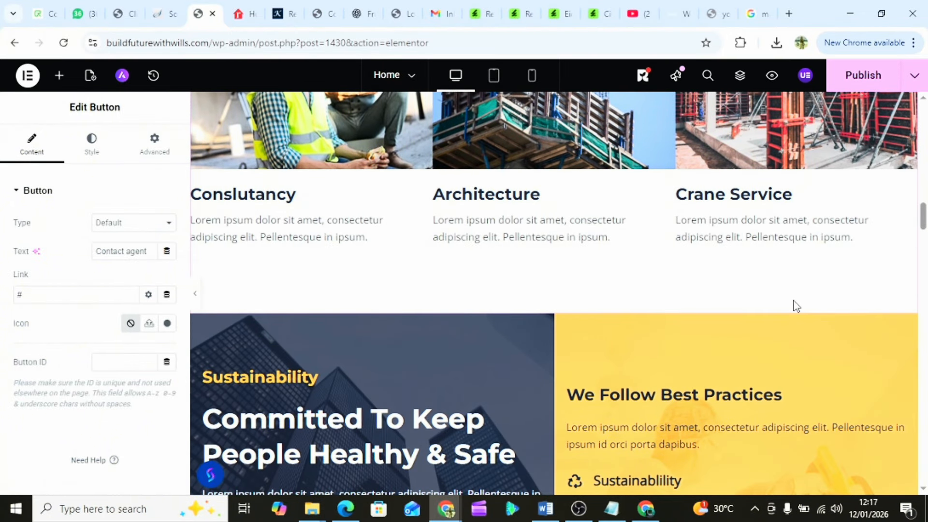
mouse_move(532, 316)
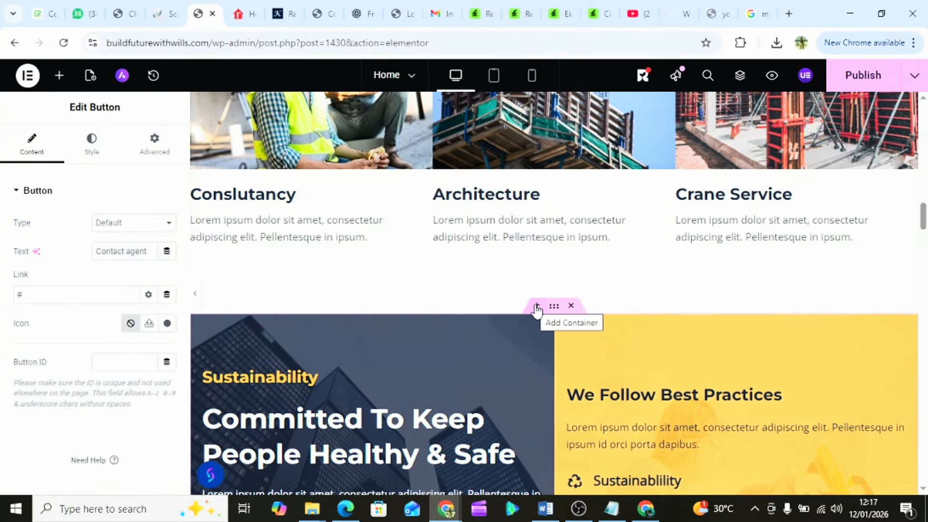
click(59, 76)
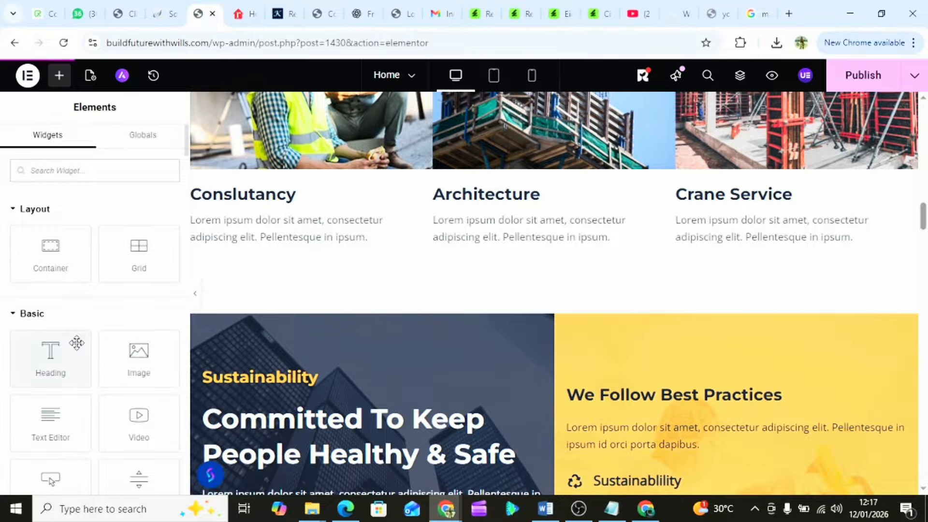
scroll(77, 343, down, 3)
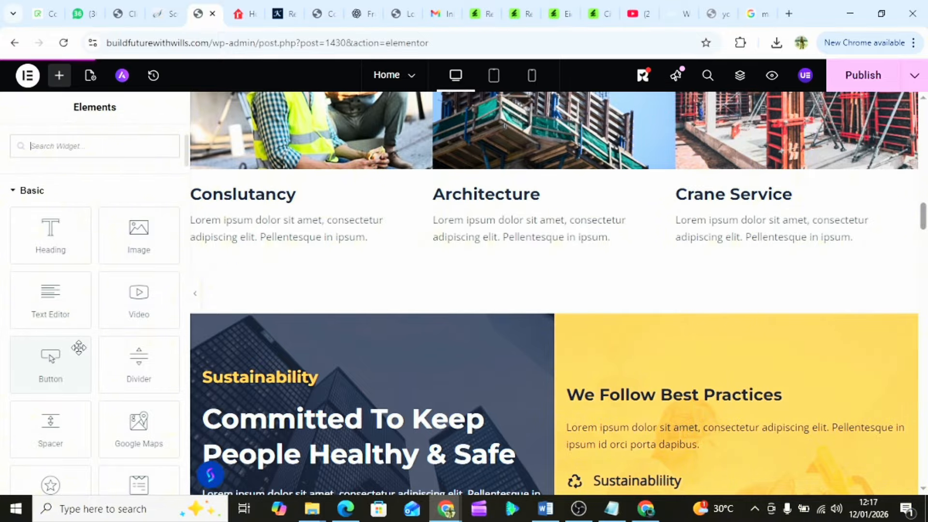
scroll(78, 348, down, 3)
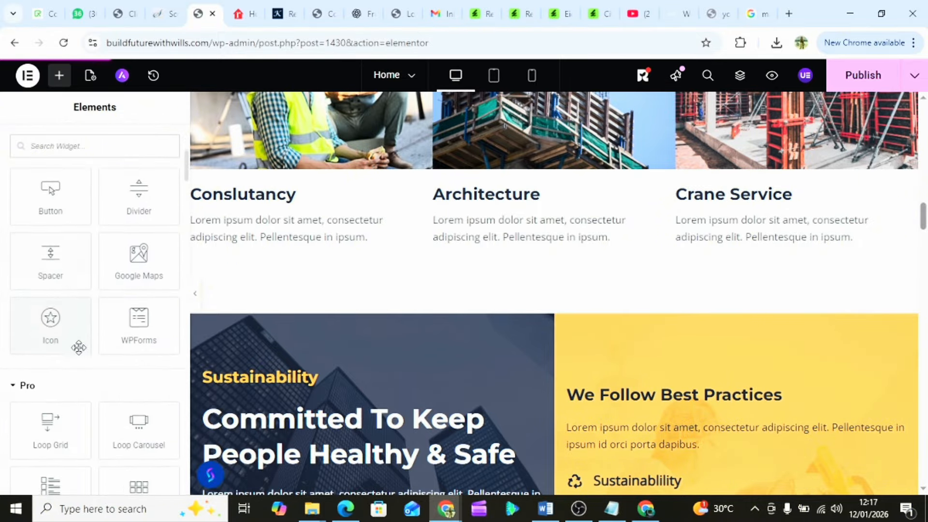
scroll(79, 350, down, 2)
scroll(77, 338, up, 7)
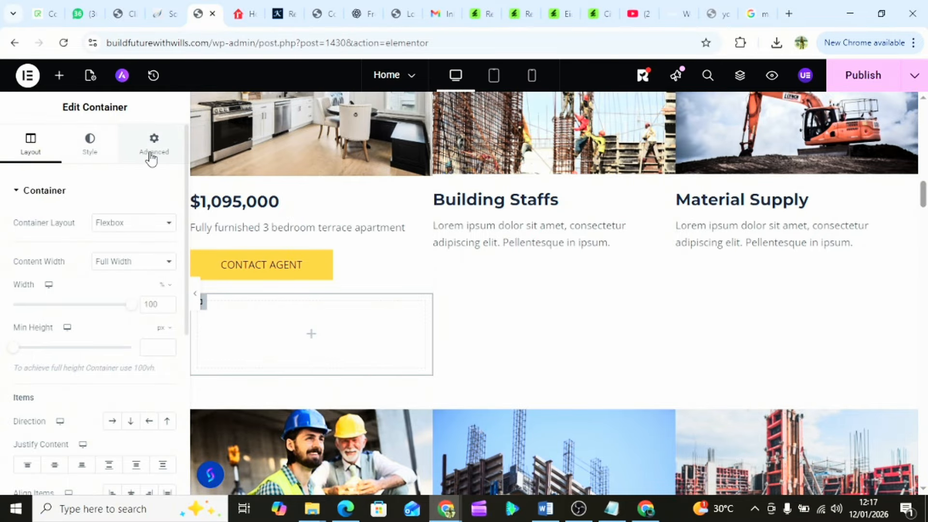
scroll(77, 366, down, 5)
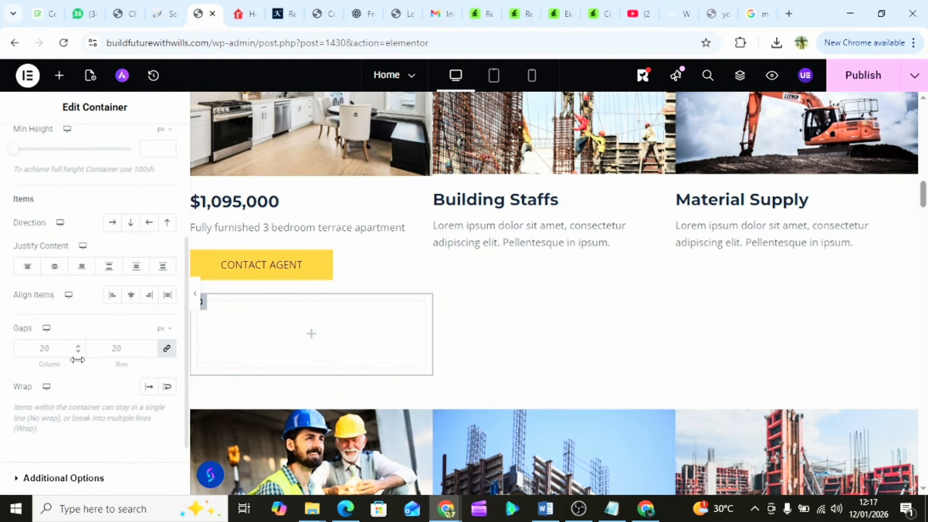
scroll(79, 367, up, 4)
scroll(79, 366, up, 1)
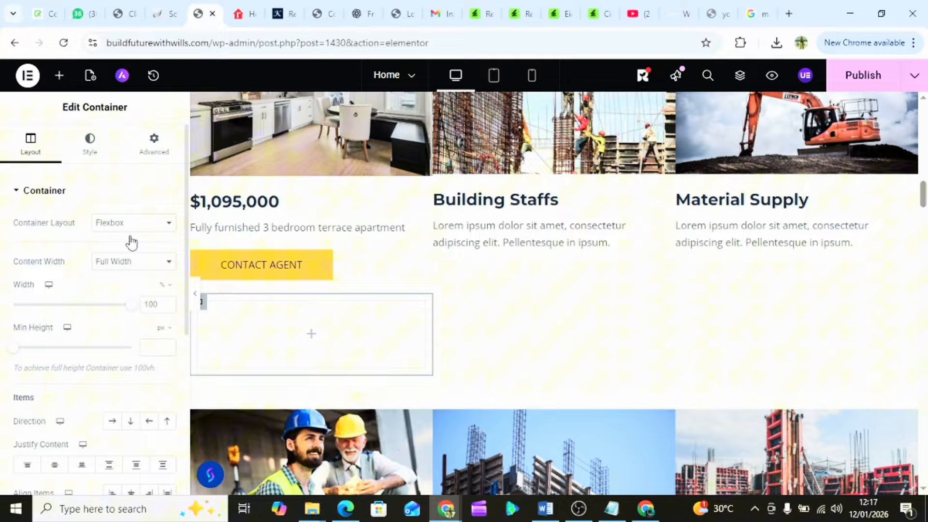
- Inspect the empty container's Advanced, Style and Layout settings, then delete it
click(156, 159)
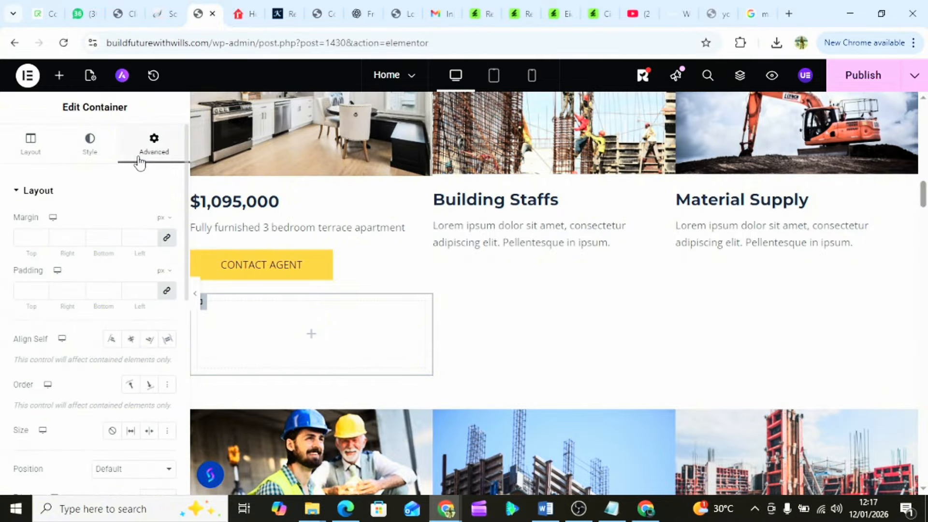
click(92, 146)
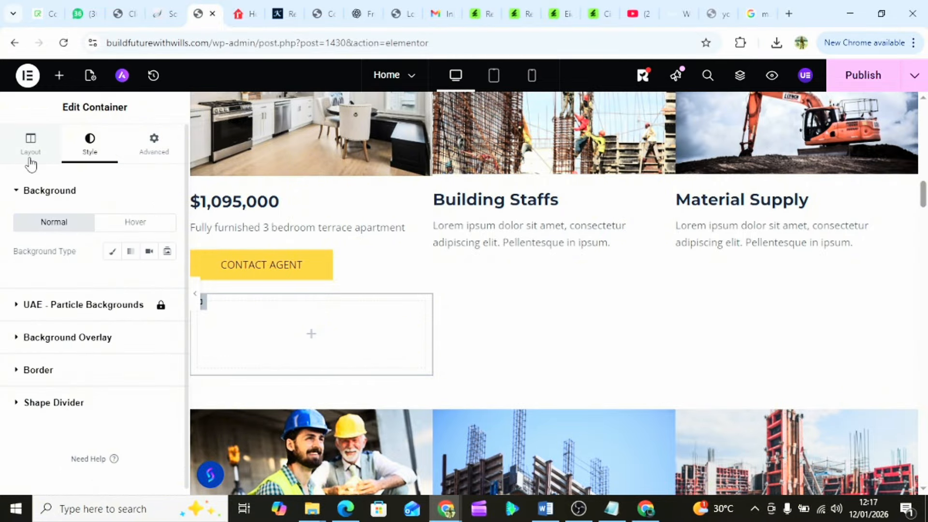
click(30, 159)
scroll(93, 365, down, 5)
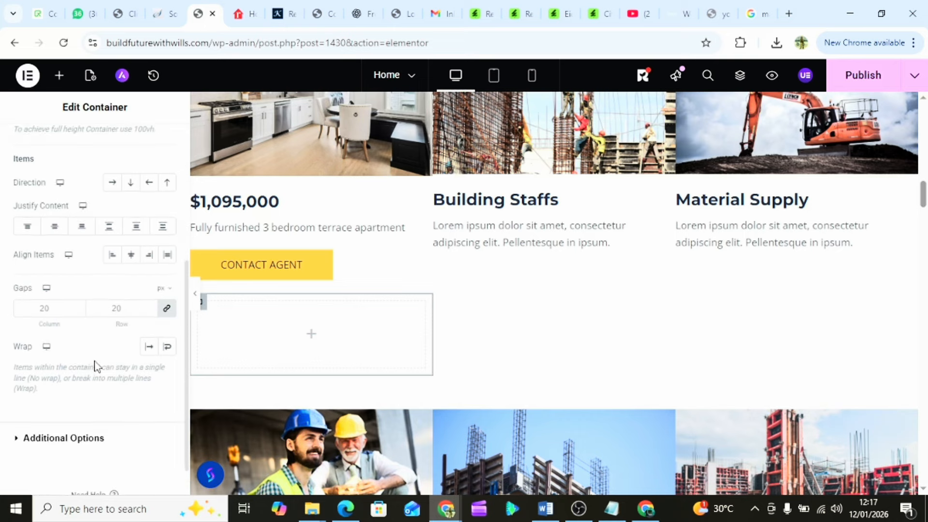
scroll(95, 367, down, 1)
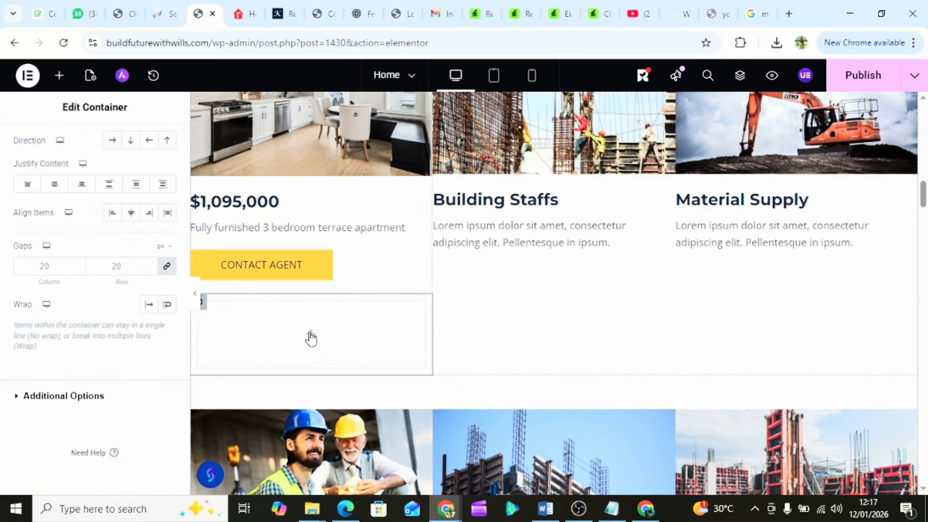
key(Delete)
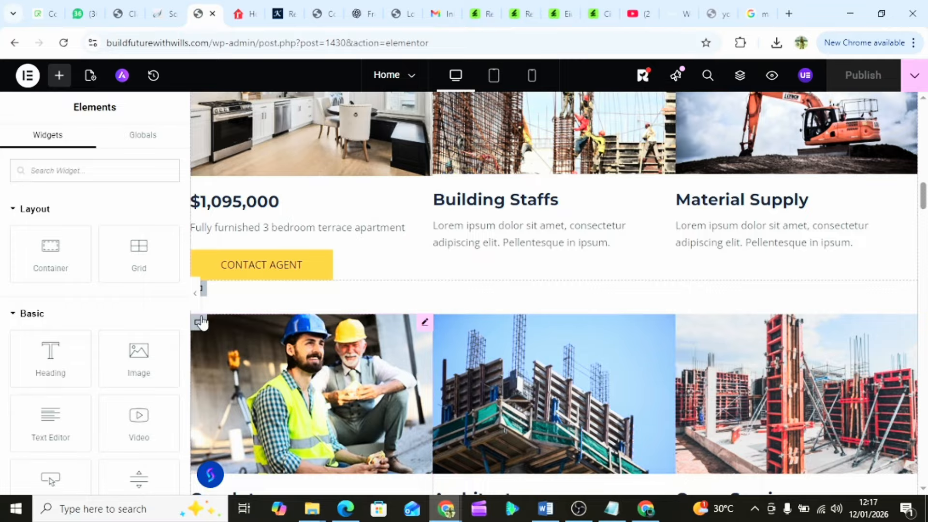
- Insert a new section above the Sustainability block using the Grid layout
scroll(347, 325, down, 5)
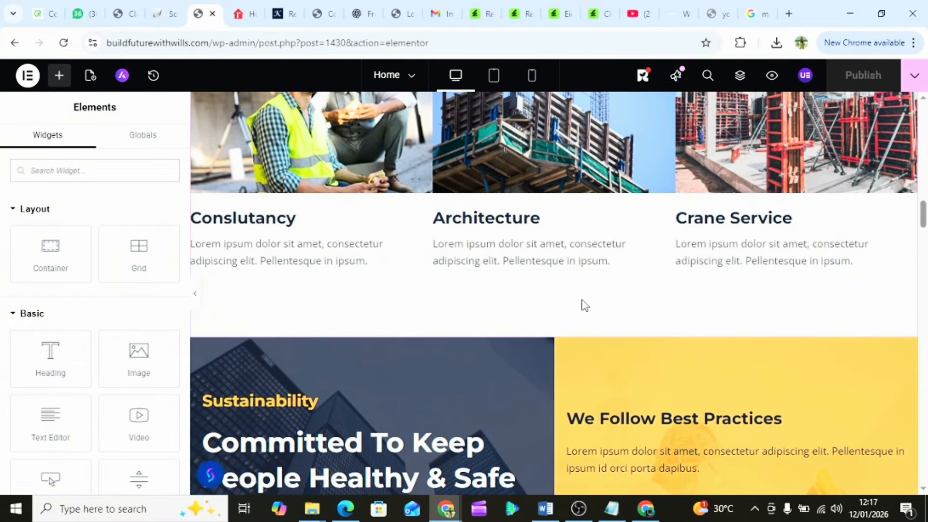
mouse_move(526, 360)
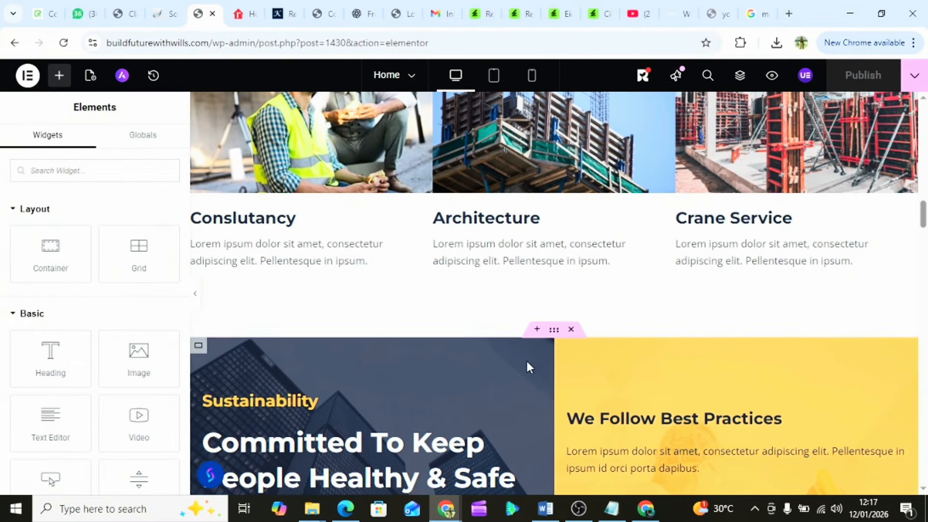
click(537, 329)
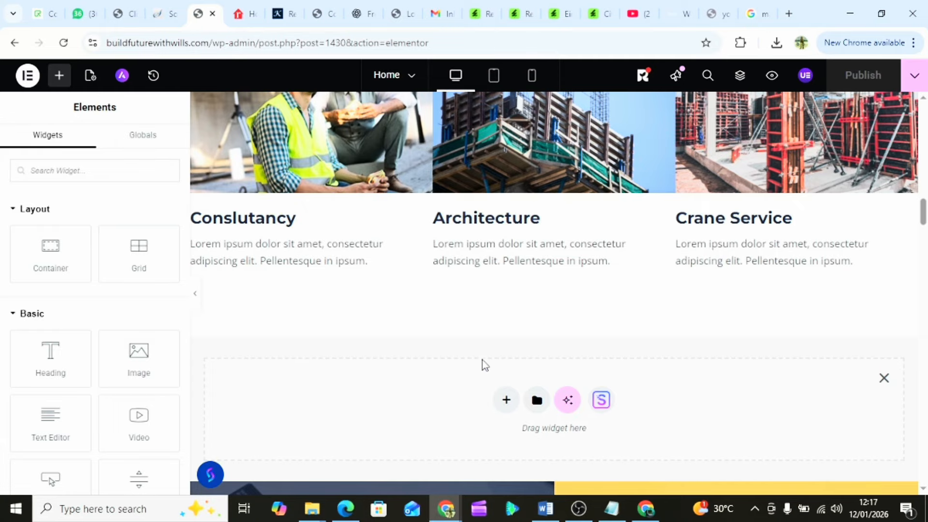
scroll(540, 319, down, 2)
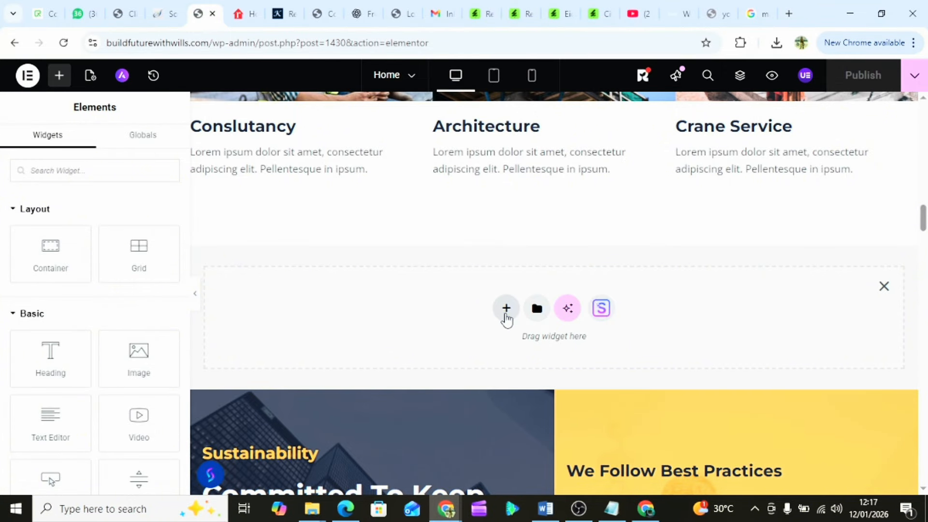
click(506, 309)
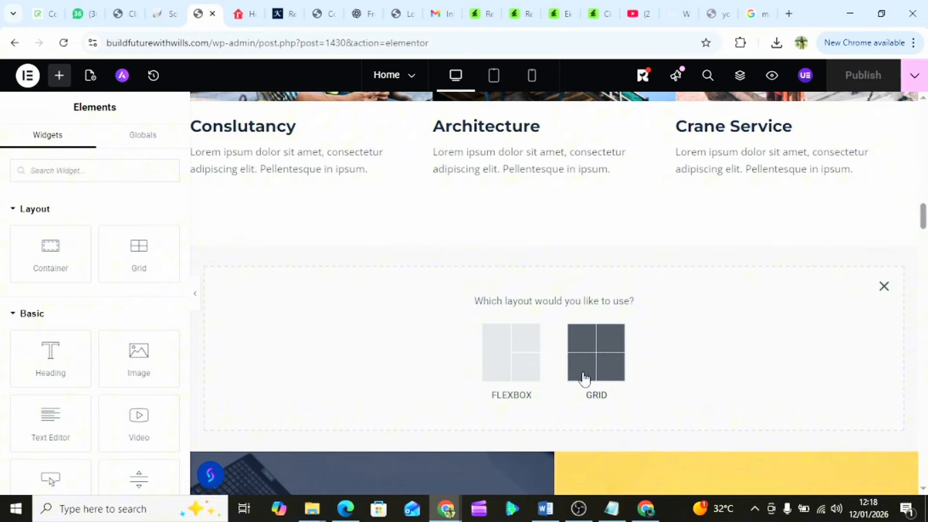
scroll(584, 359, down, 2)
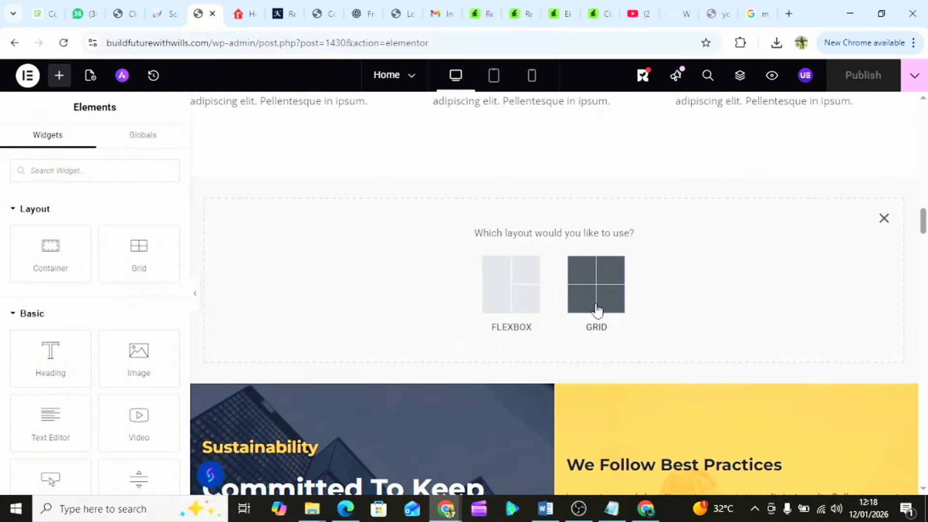
click(606, 288)
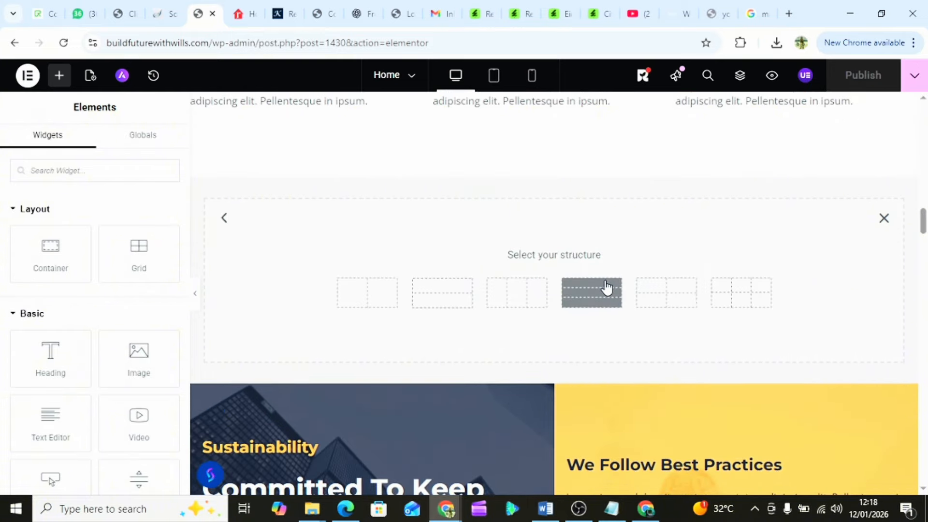
- Pick the three-column grid structure and drop an Image widget into the first cell
click(514, 296)
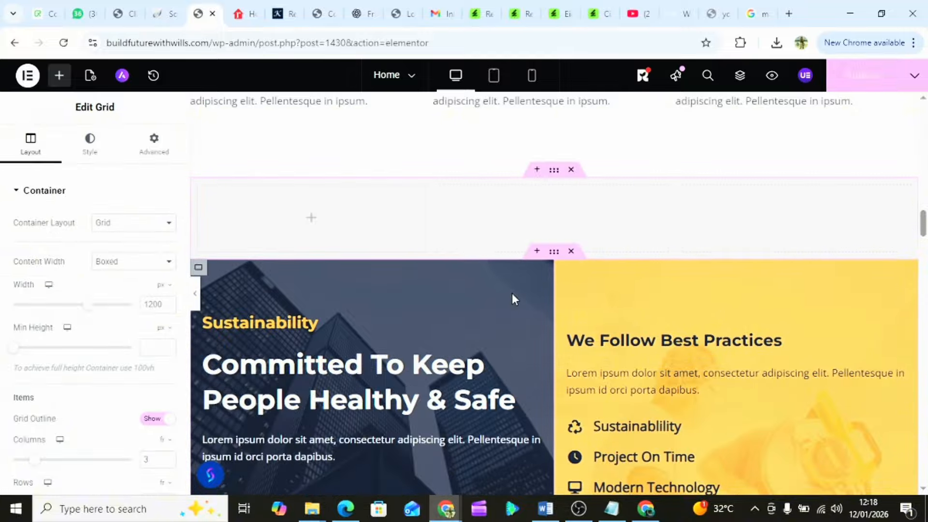
scroll(473, 225, up, 1)
scroll(474, 225, up, 2)
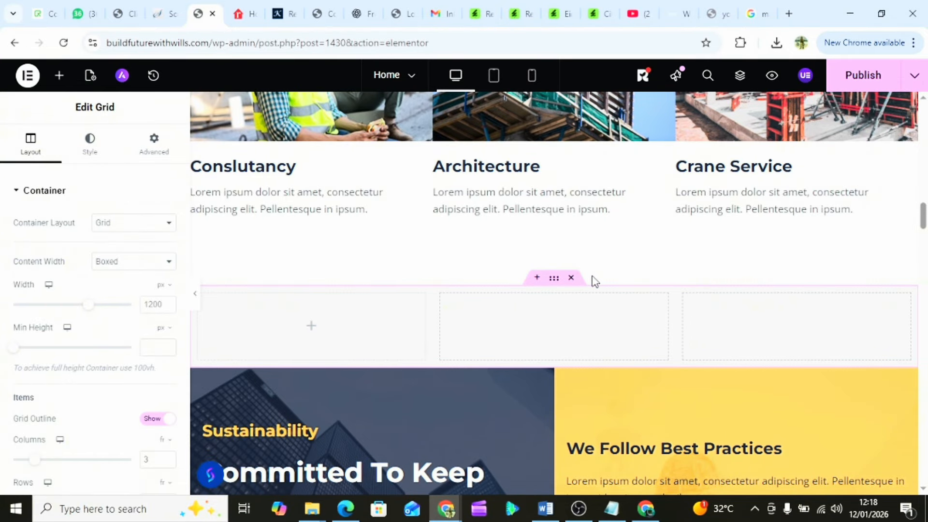
scroll(594, 281, down, 2)
scroll(594, 281, up, 2)
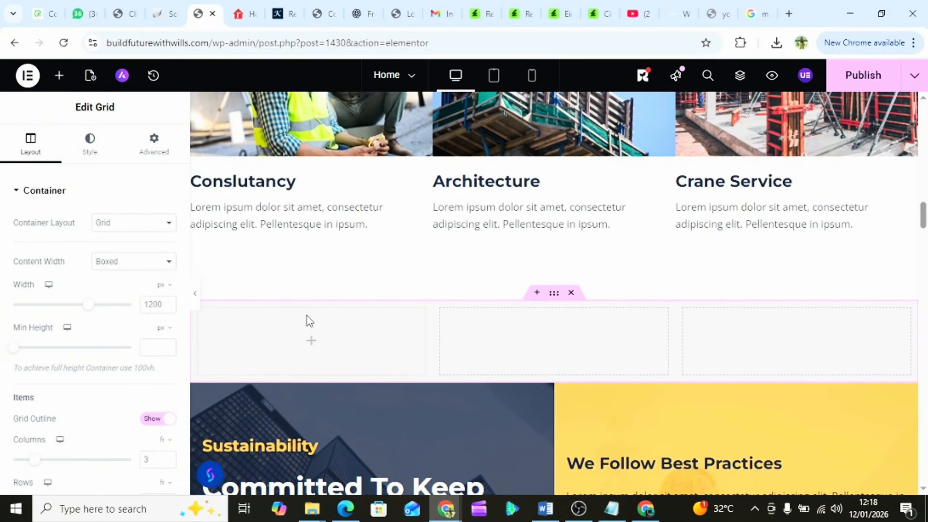
scroll(399, 173, up, 4)
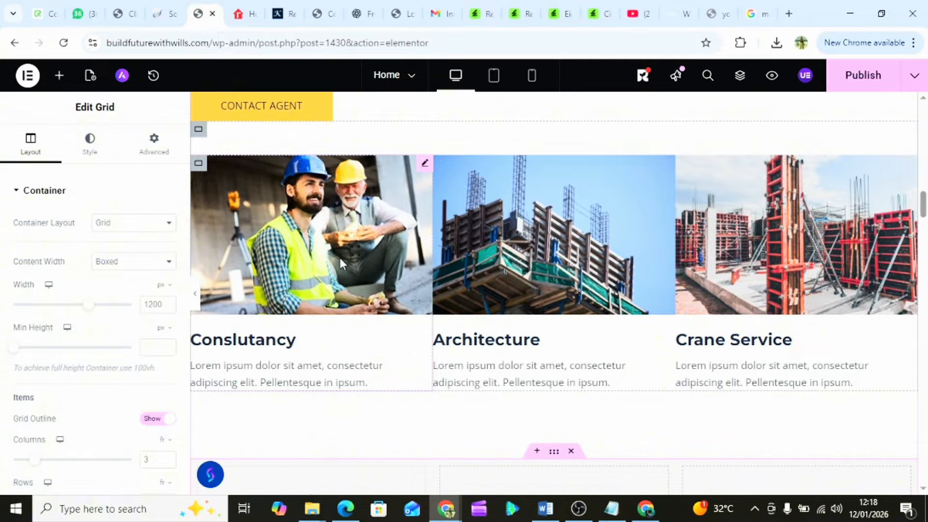
scroll(403, 320, down, 5)
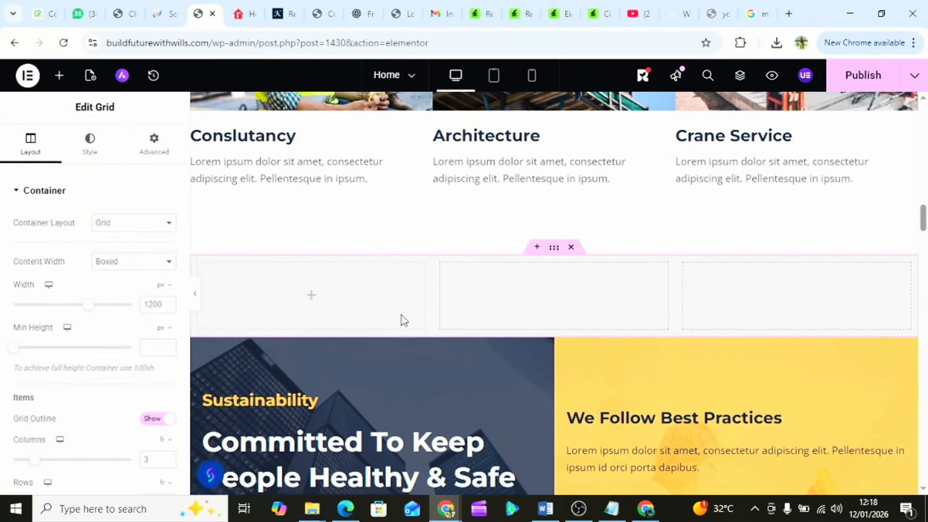
scroll(404, 320, up, 1)
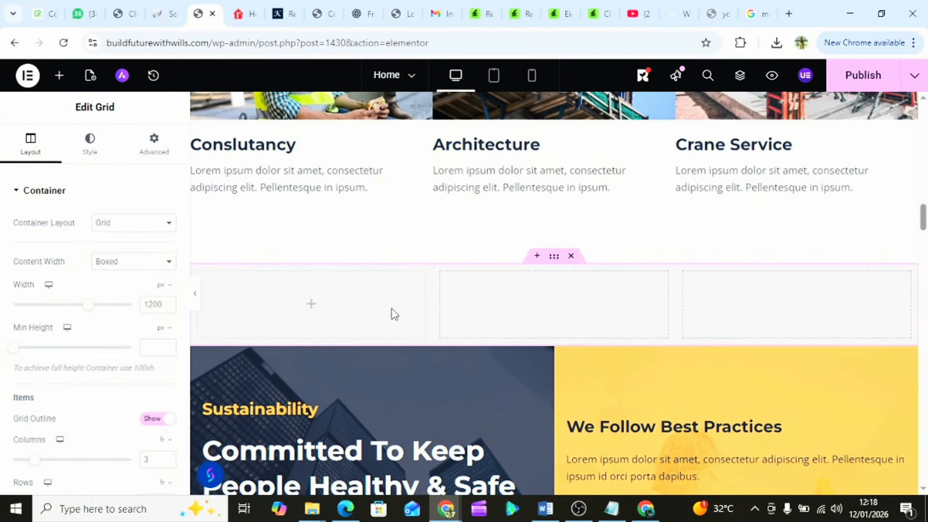
click(311, 305)
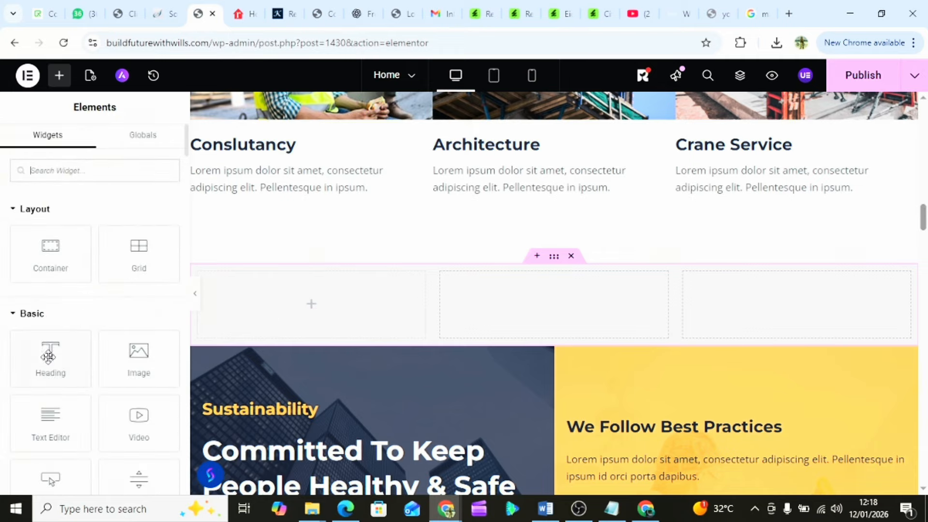
scroll(68, 315, down, 4)
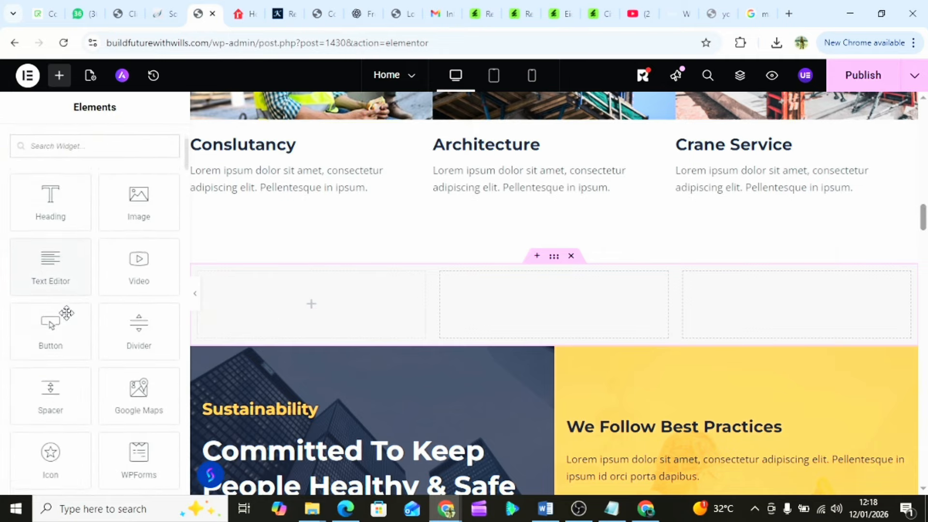
scroll(68, 314, down, 3)
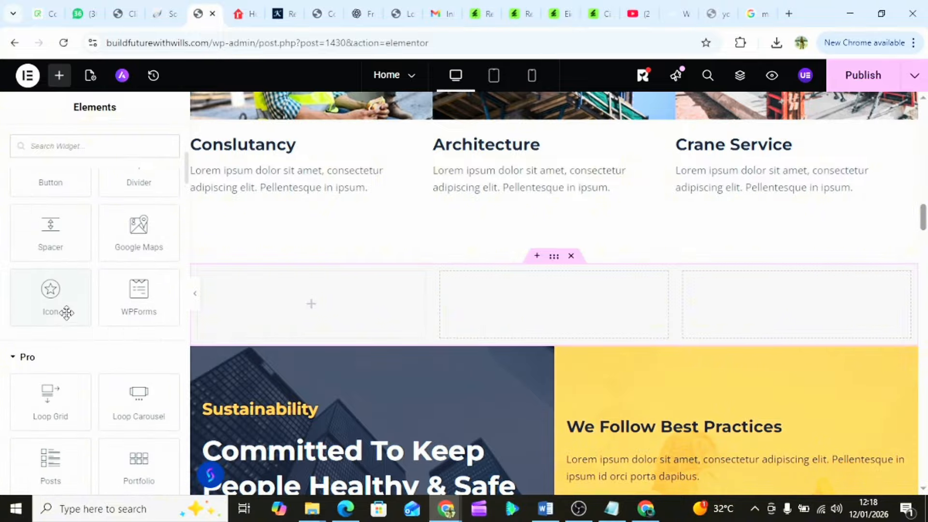
scroll(64, 307, down, 1)
scroll(67, 315, up, 6)
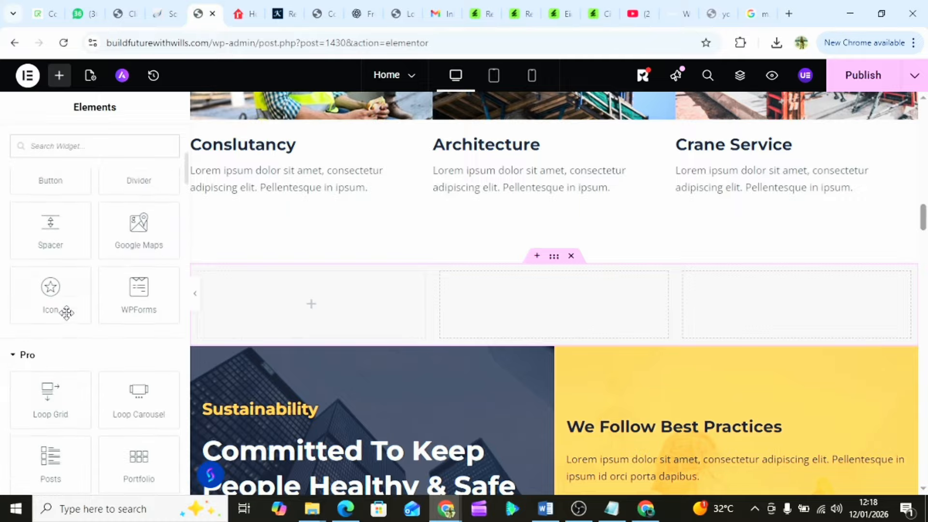
scroll(67, 313, up, 1)
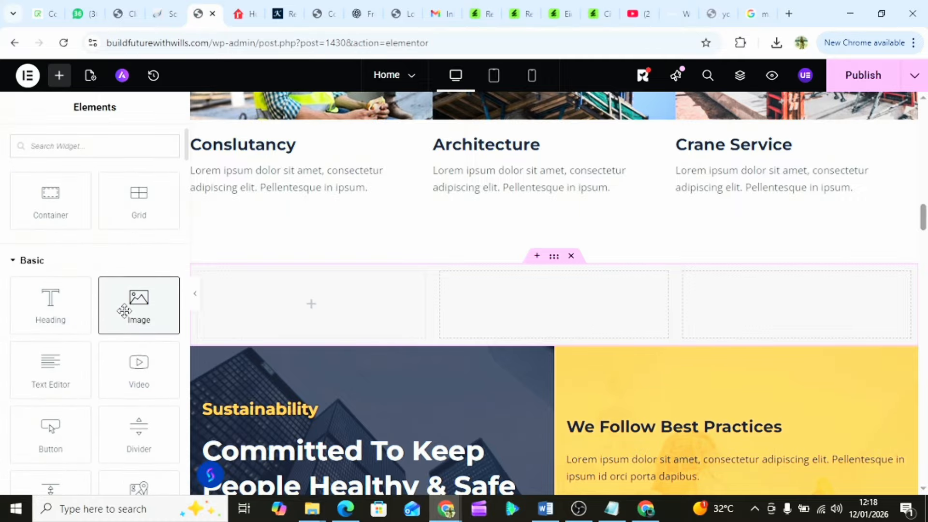
drag(123, 310, 263, 301)
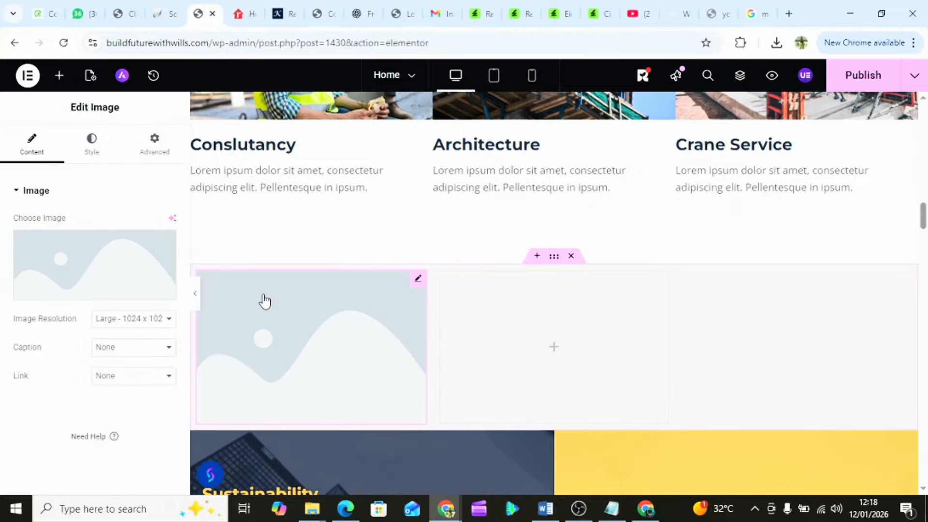
- Drop Image widgets into the second and third grid cells
scroll(431, 300, down, 2)
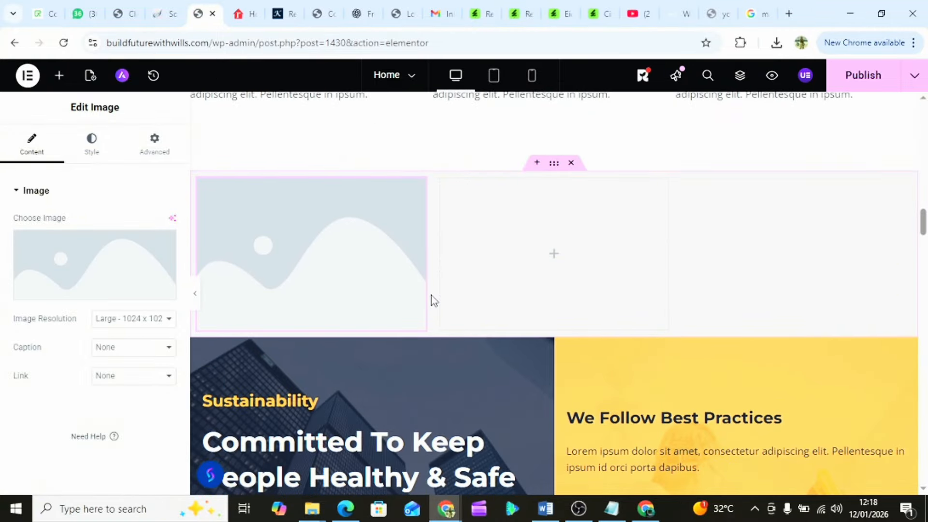
click(556, 258)
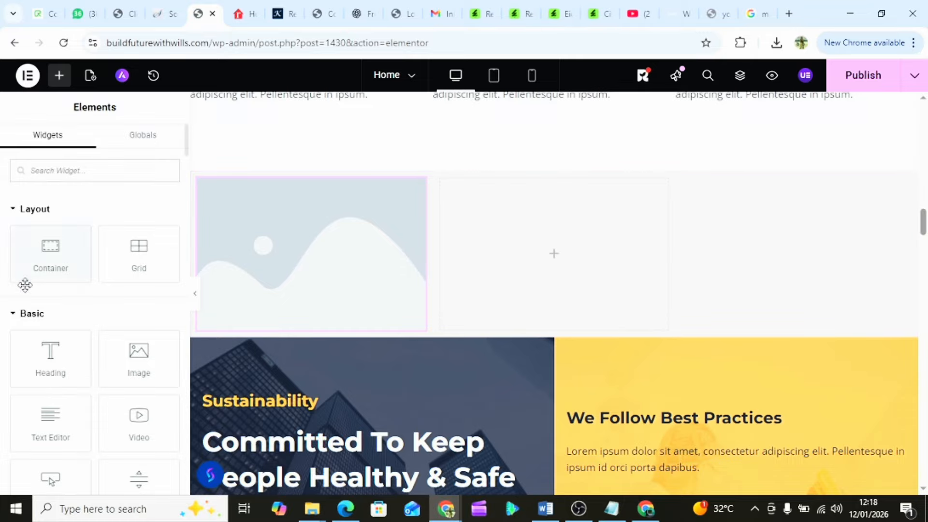
drag(130, 370, 502, 253)
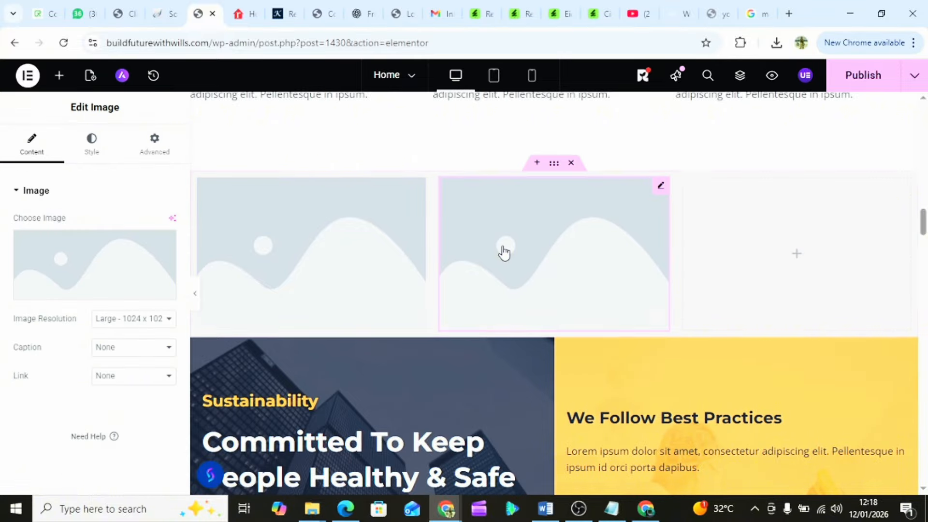
click(800, 259)
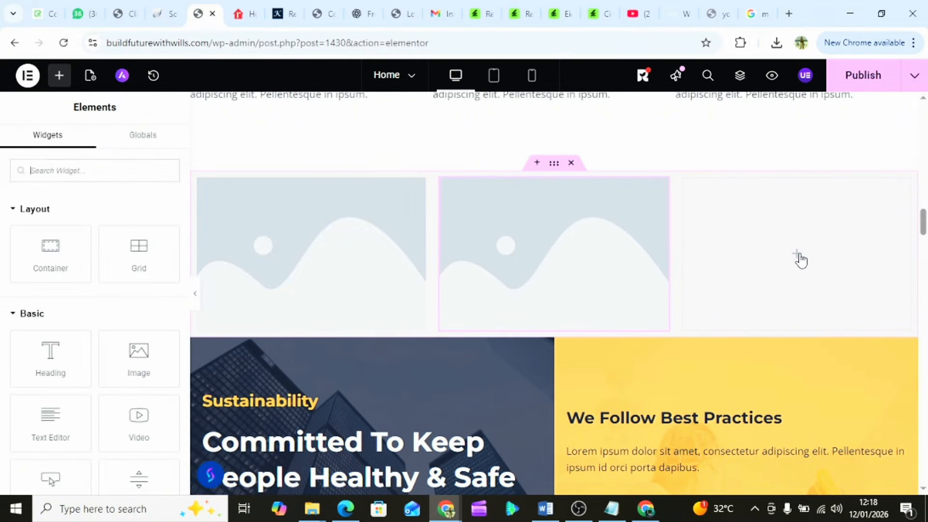
drag(128, 361, 752, 247)
scroll(317, 195, up, 3)
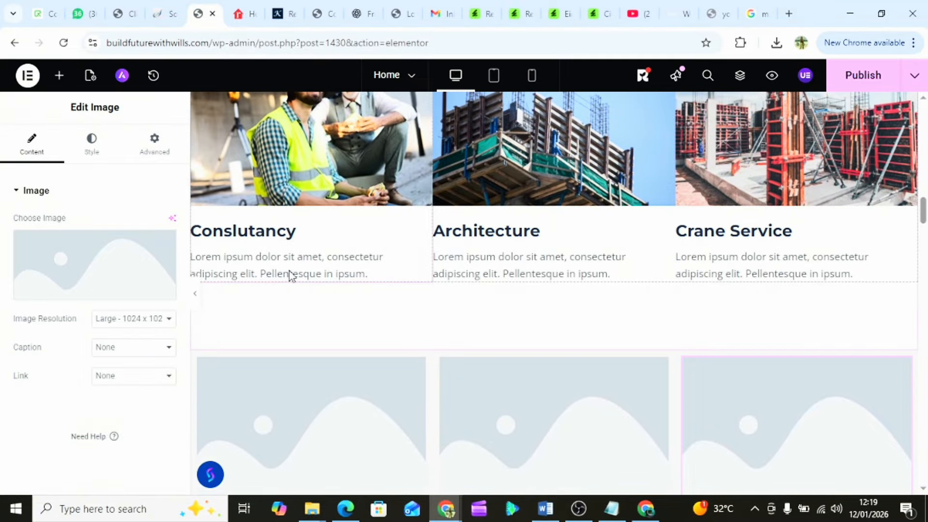
scroll(289, 276, down, 4)
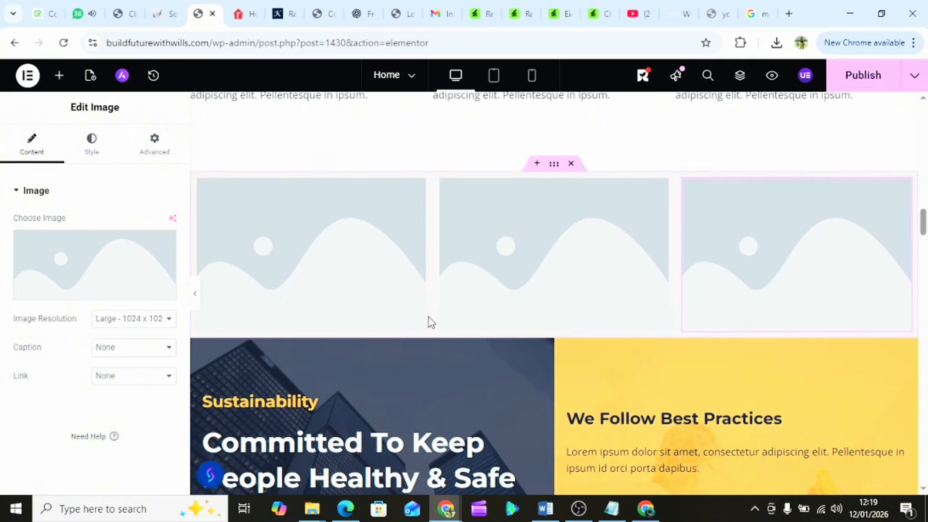
scroll(290, 293, up, 1)
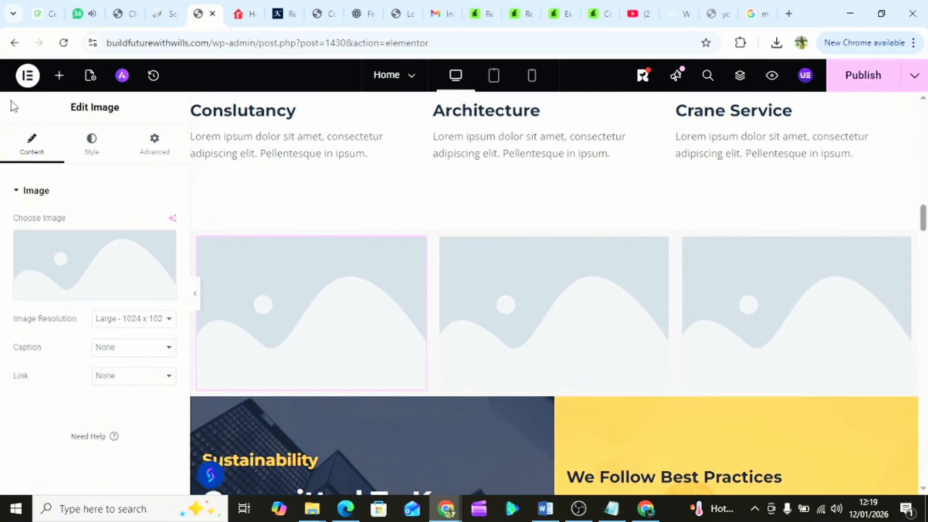
- Drag a Heading widget into the grid and move it below the three images
click(60, 77)
scroll(97, 258, down, 3)
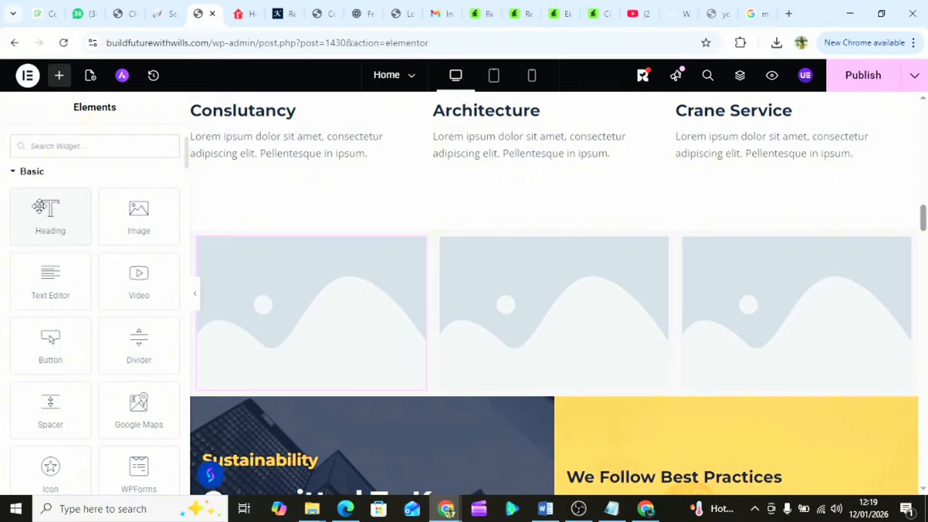
drag(39, 209, 293, 382)
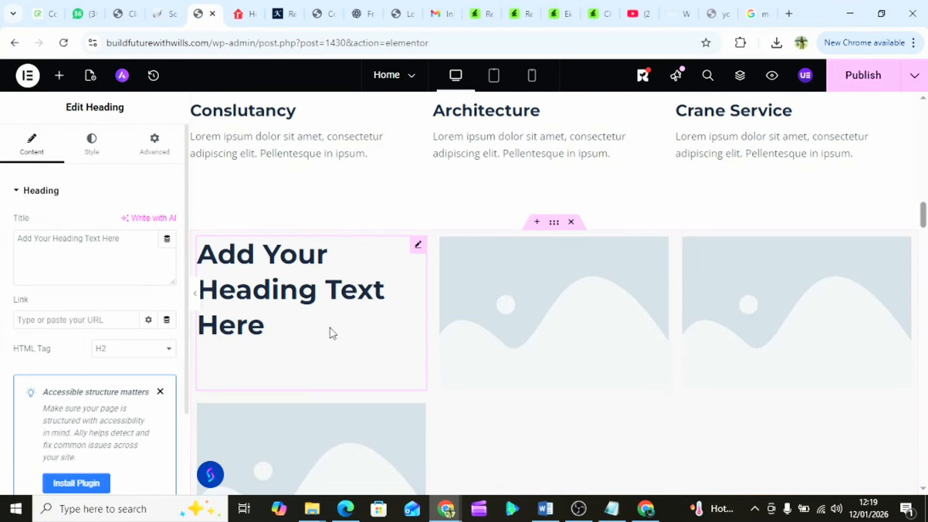
scroll(341, 323, down, 2)
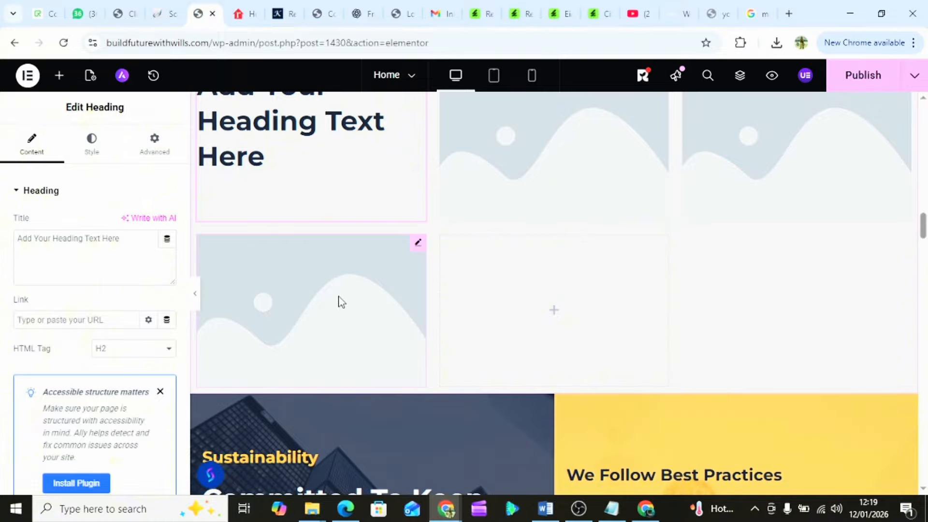
scroll(342, 302, up, 1)
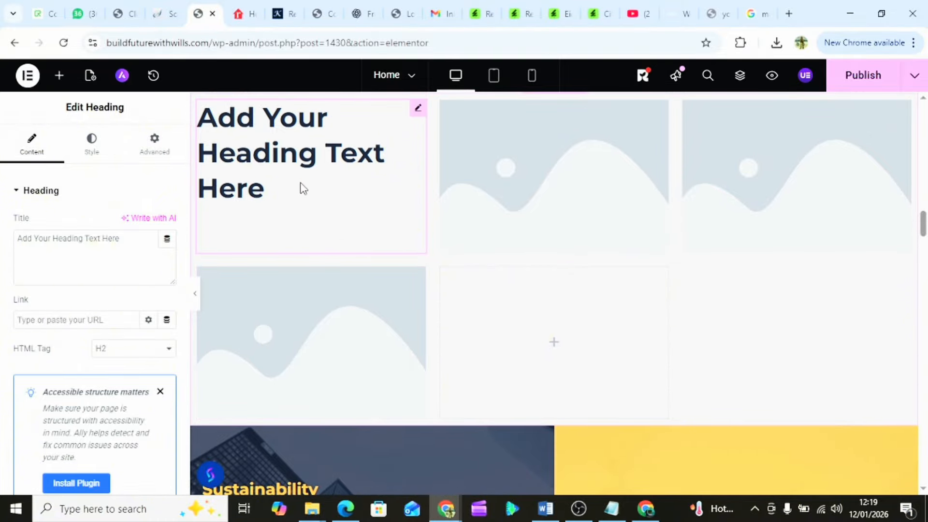
drag(303, 188, 398, 354)
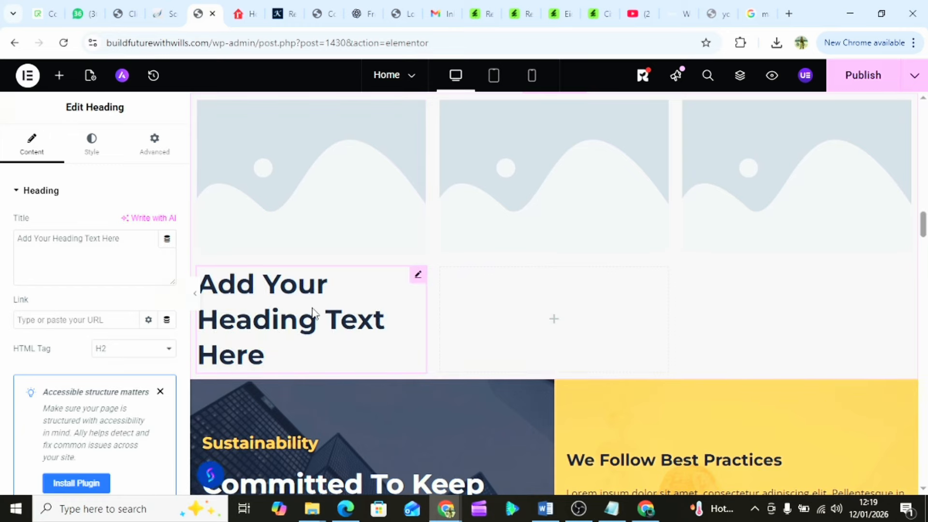
- Select the heading's default 'Add Your Heading Text Here' title text
scroll(312, 314, up, 5)
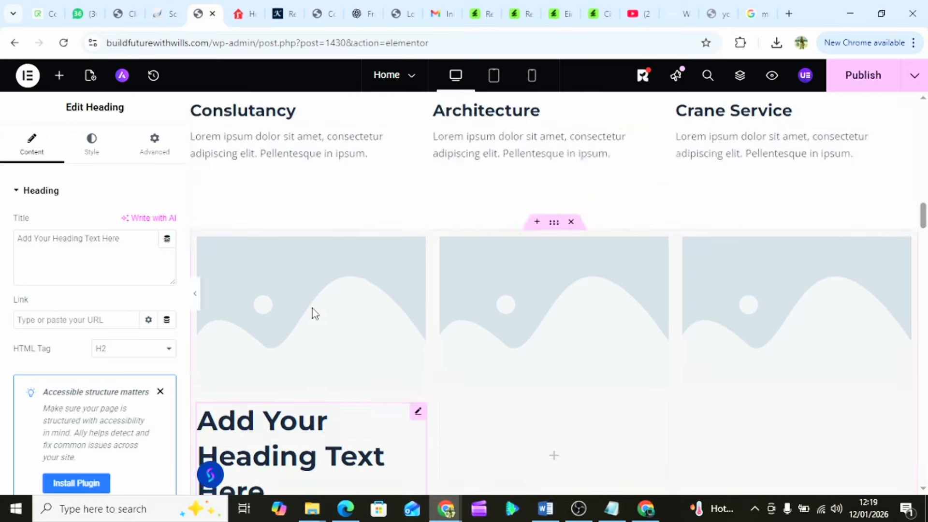
scroll(311, 311, down, 3)
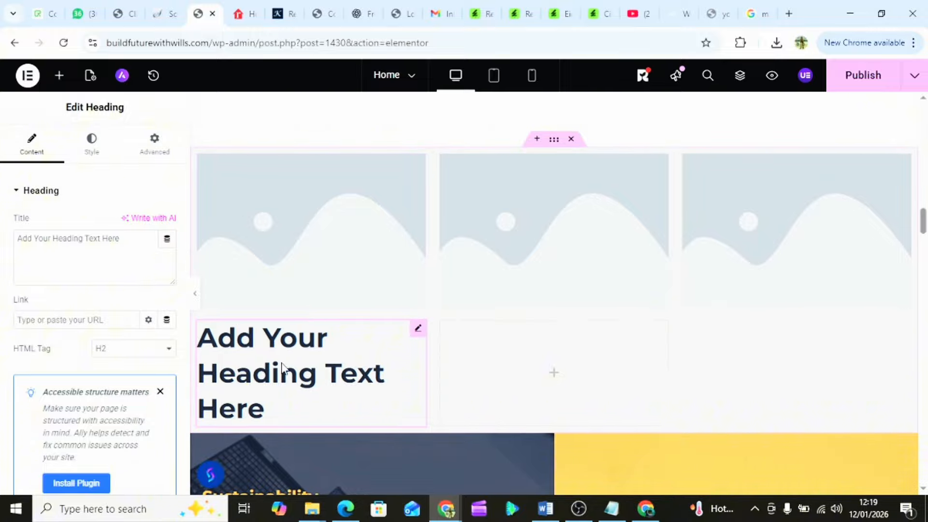
scroll(260, 130, up, 3)
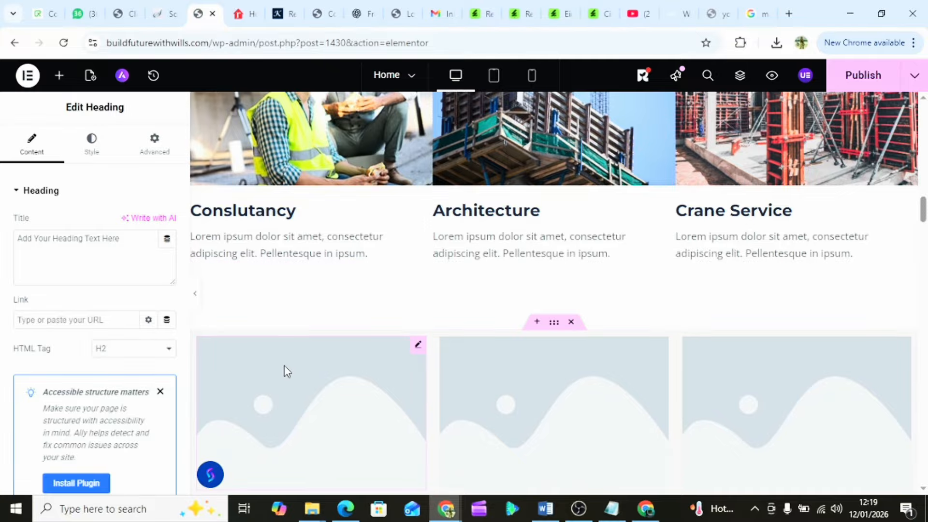
scroll(285, 371, down, 3)
click(269, 407)
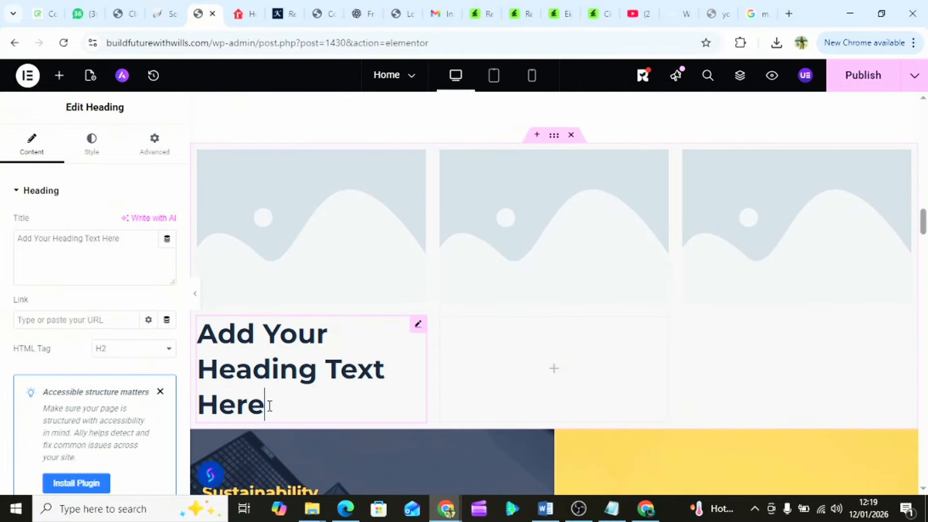
mouse_move(268, 407)
mouse_down()
mouse_move(213, 342)
mouse_move(255, 384)
mouse_move(281, 393)
mouse_up()
double_click(79, 239)
triple_click(80, 239)
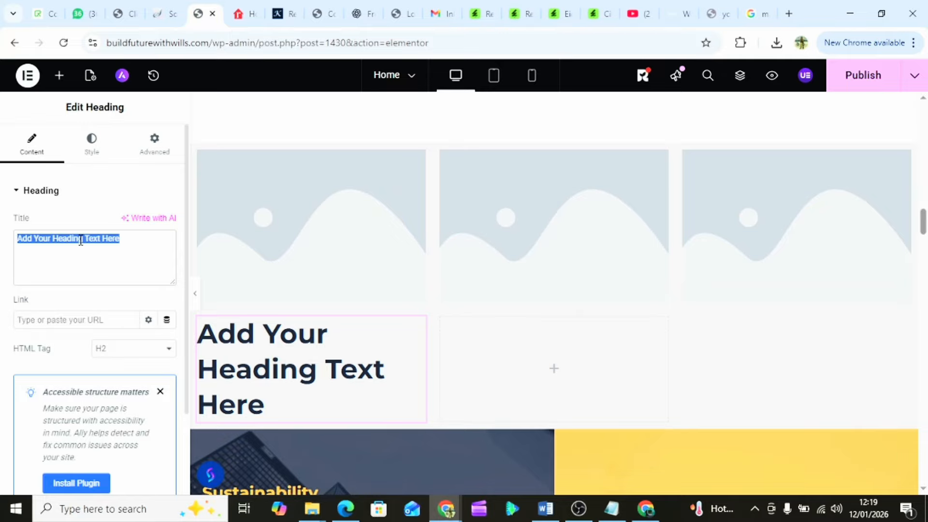
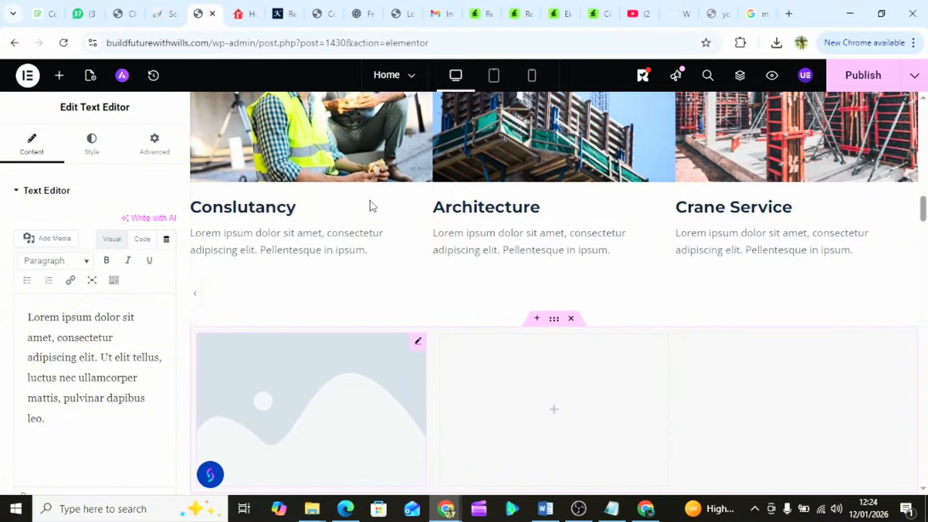
- Scroll up and down to review the new section's image placeholder, default heading and lorem ipsum text
scroll(338, 230, up, 2)
scroll(297, 315, down, 4)
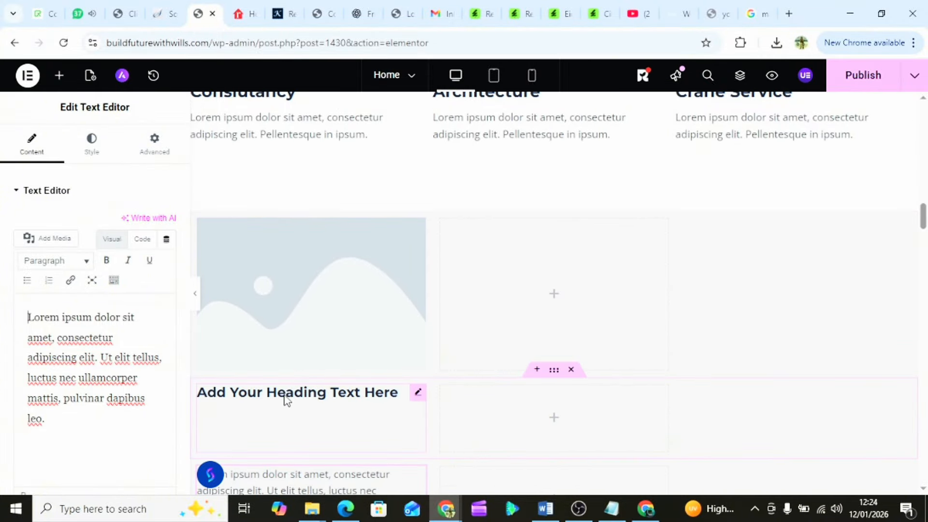
scroll(286, 400, down, 3)
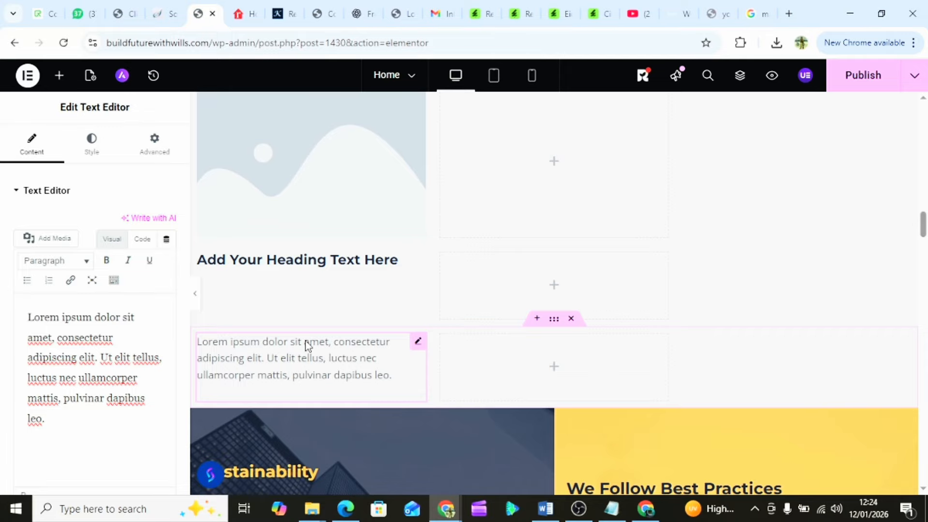
scroll(305, 345, up, 7)
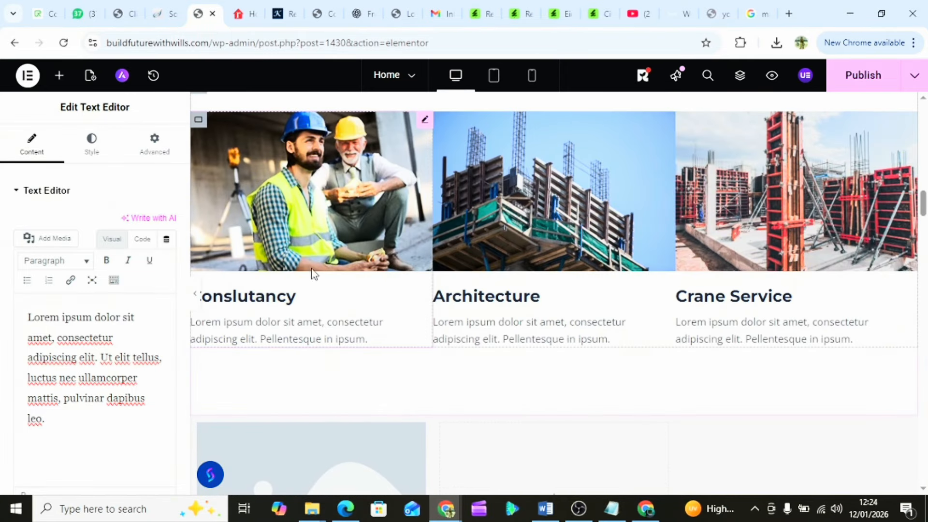
scroll(317, 313, up, 6)
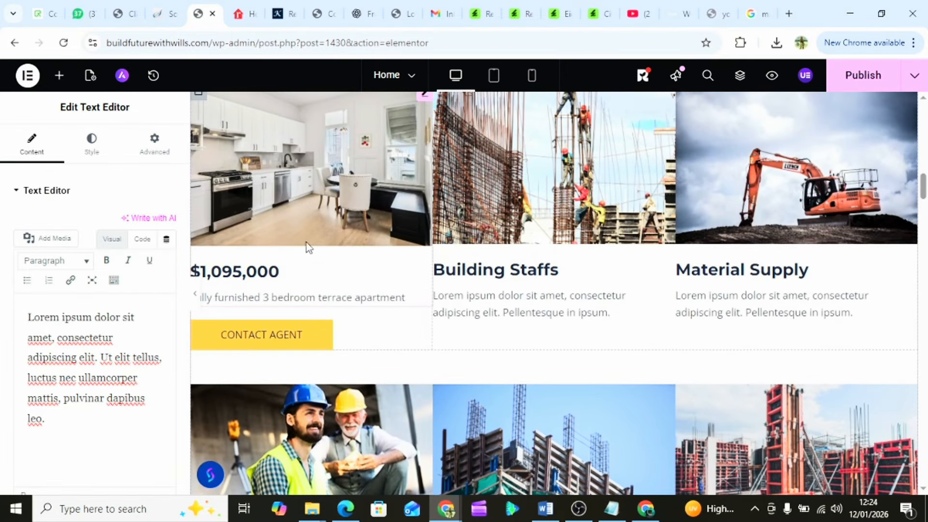
scroll(335, 292, down, 8)
scroll(336, 293, up, 6)
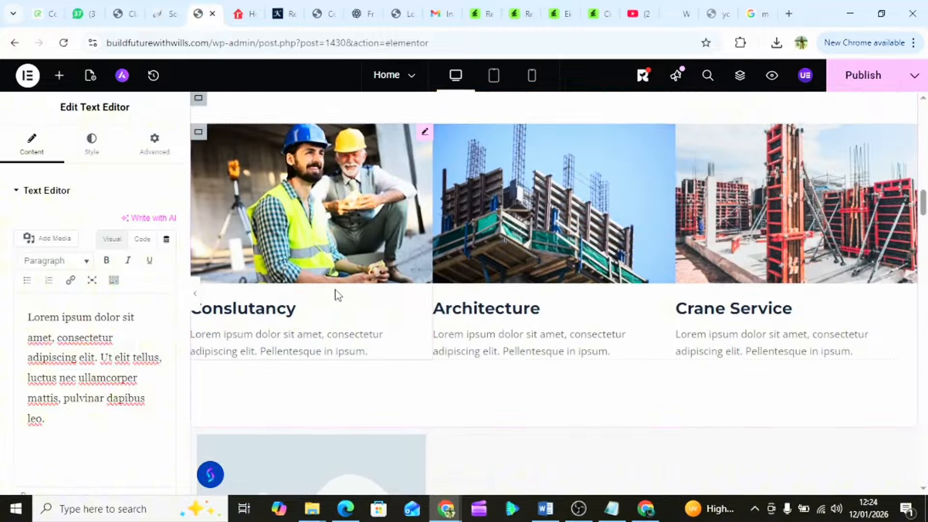
scroll(336, 293, down, 10)
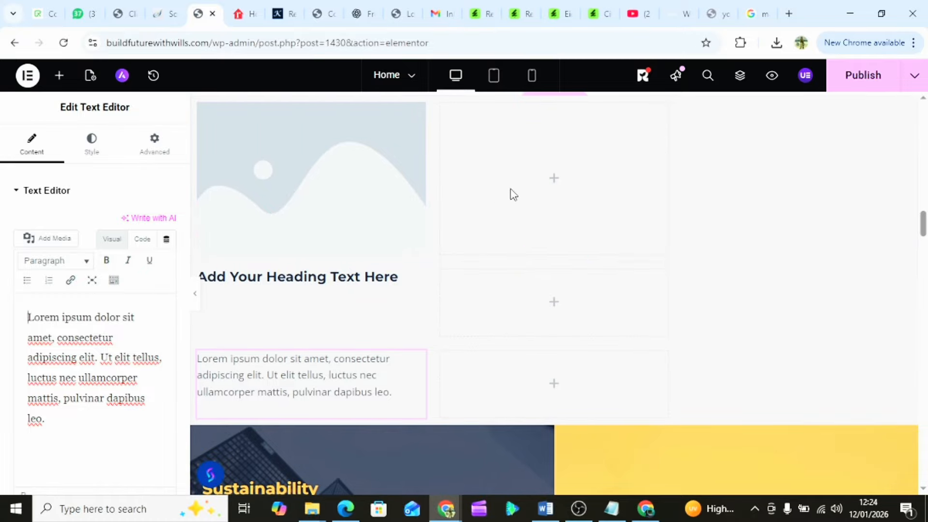
- Add an Image widget and an H5 Heading widget to the second column
click(556, 181)
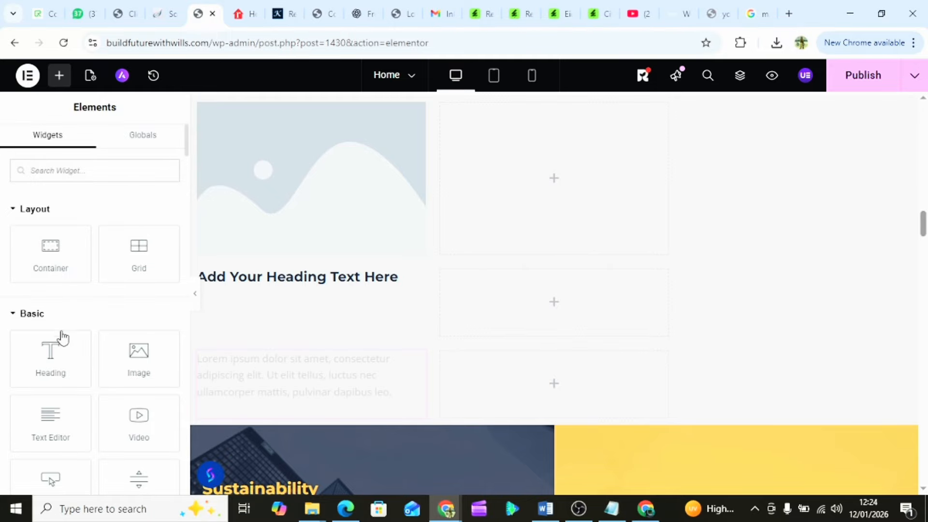
drag(129, 365, 551, 183)
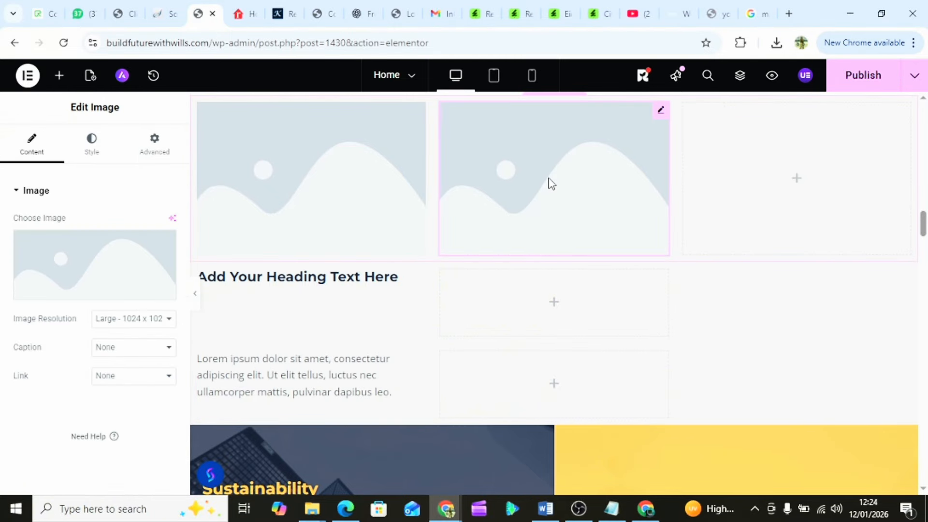
click(556, 307)
drag(43, 360, 502, 327)
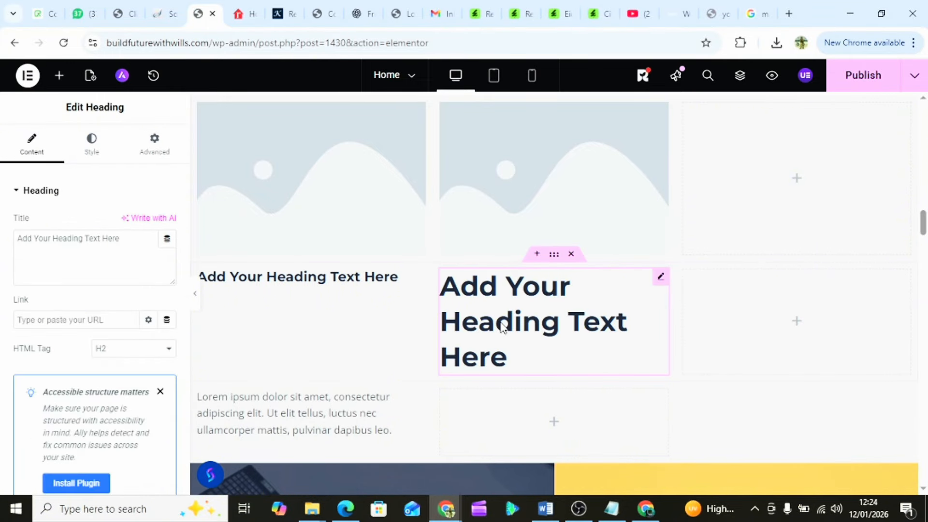
click(110, 354)
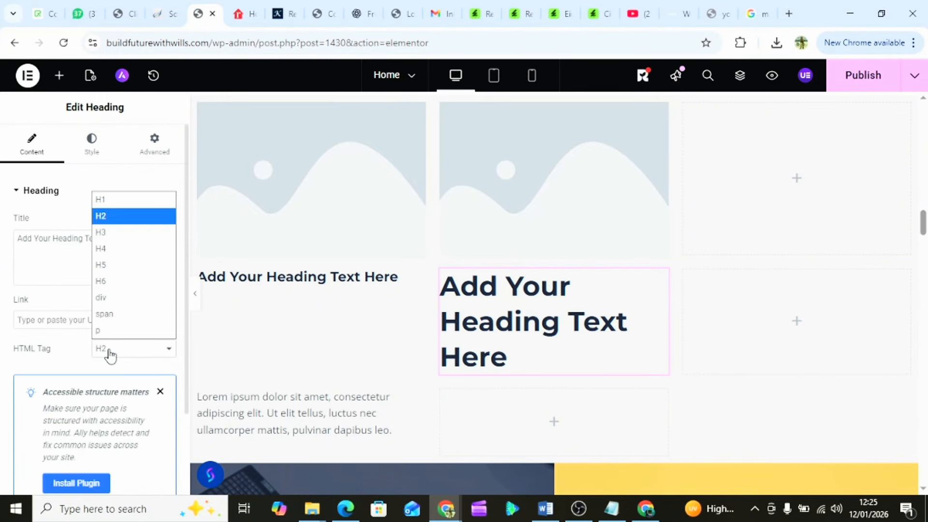
click(136, 264)
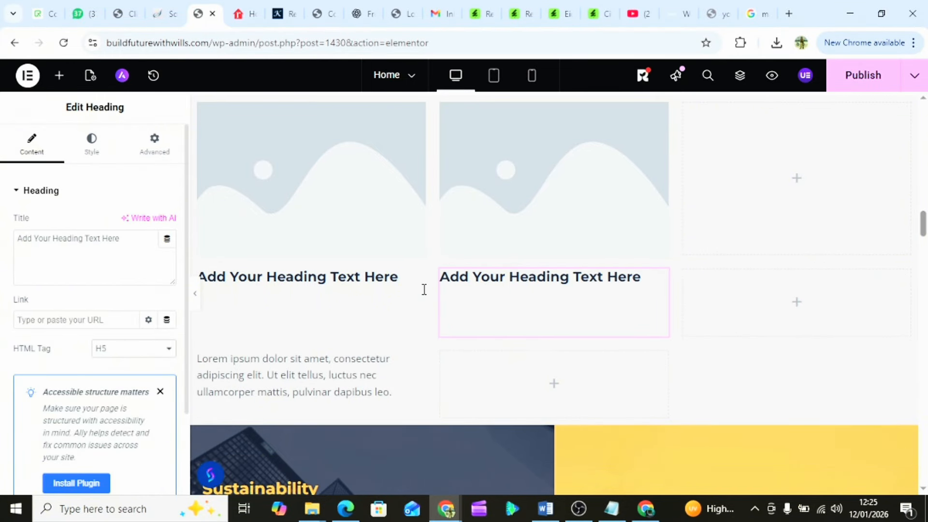
- Add a Text Editor under the second column's heading and an Image widget to the third column
click(554, 385)
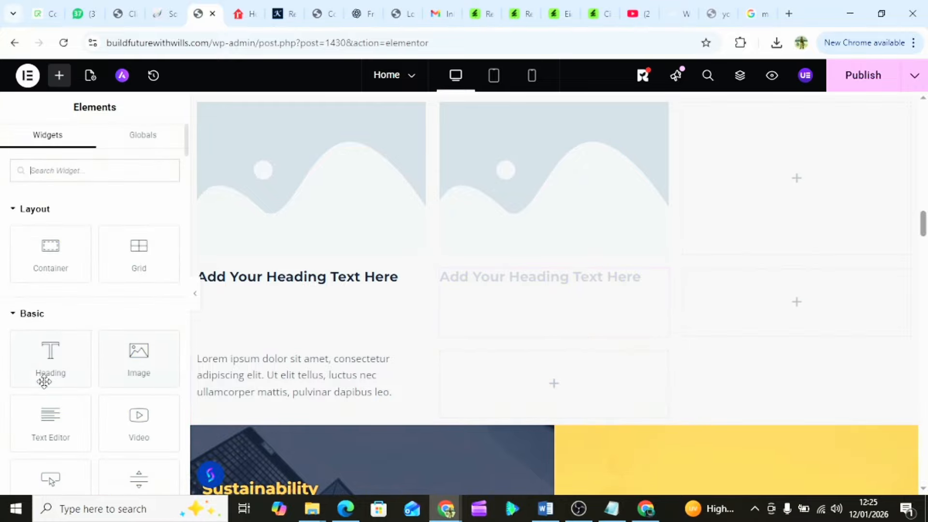
drag(42, 425, 525, 375)
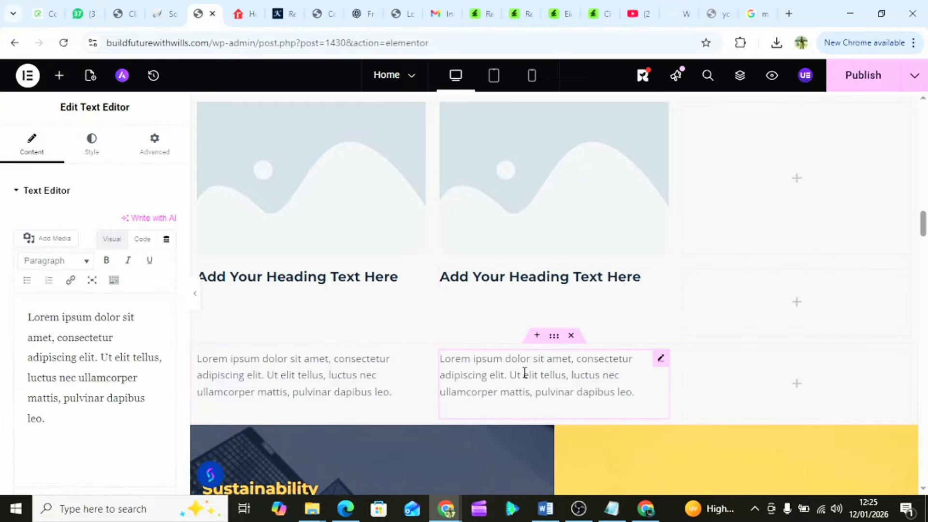
click(800, 178)
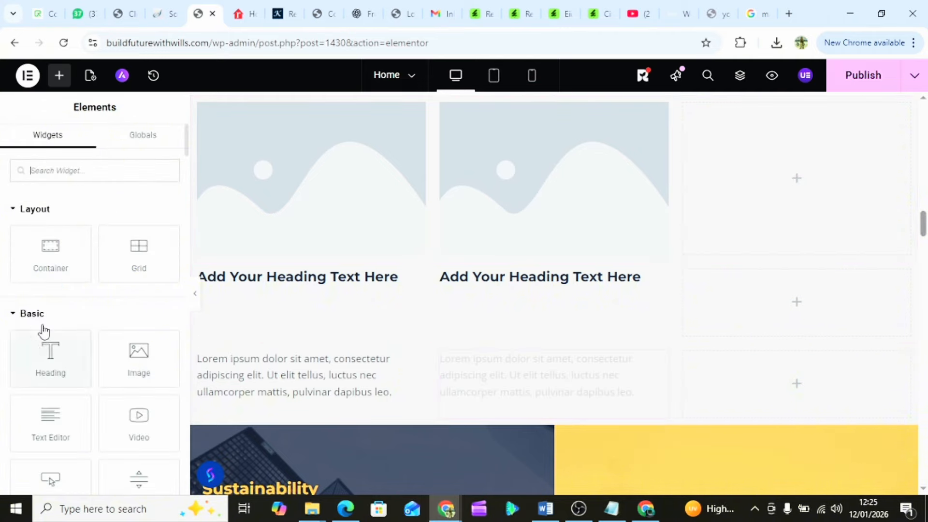
drag(121, 357, 780, 180)
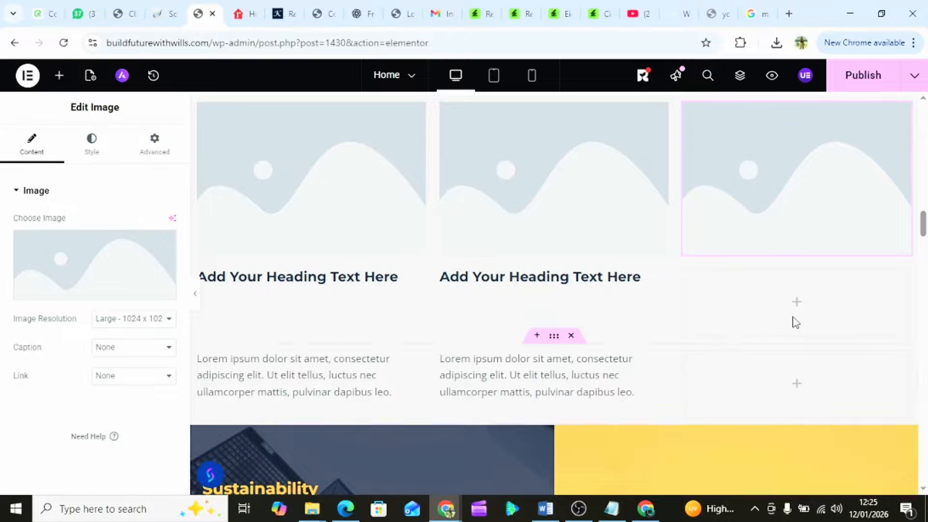
click(796, 303)
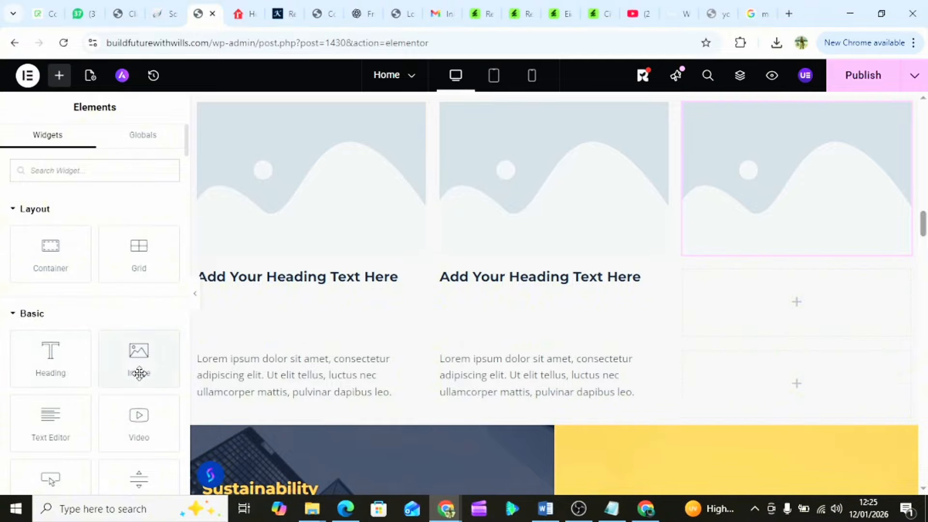
drag(29, 363, 873, 304)
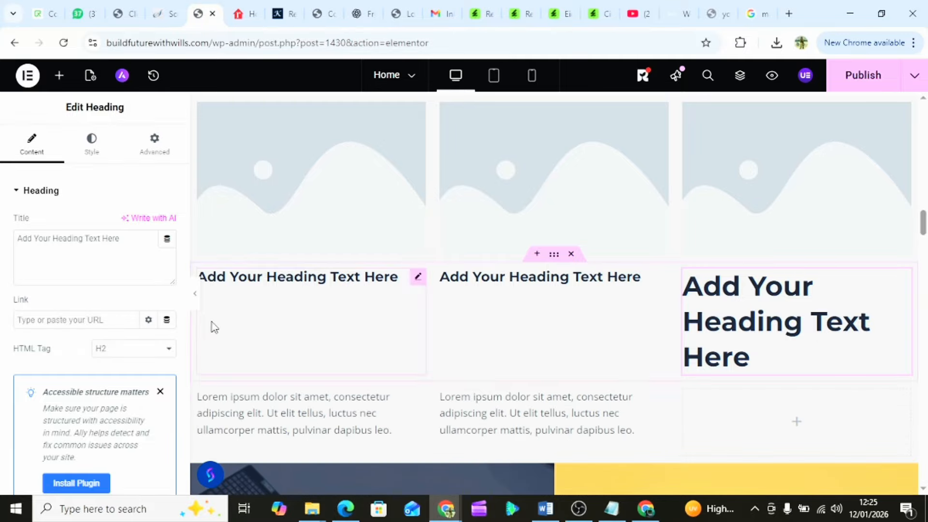
click(113, 348)
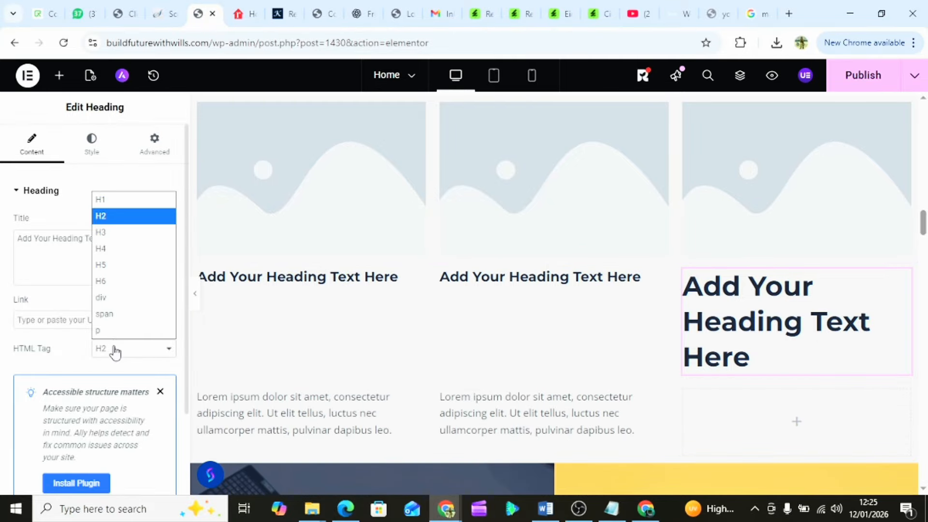
click(150, 267)
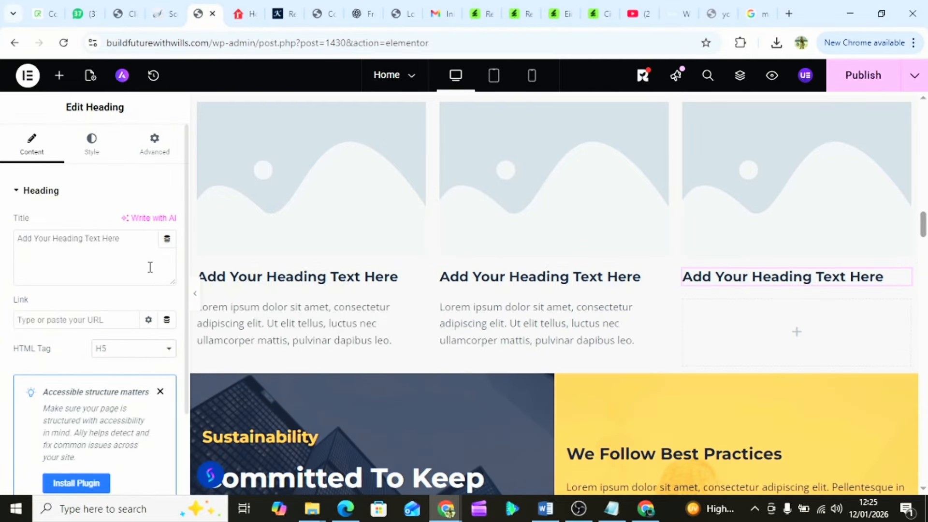
click(799, 337)
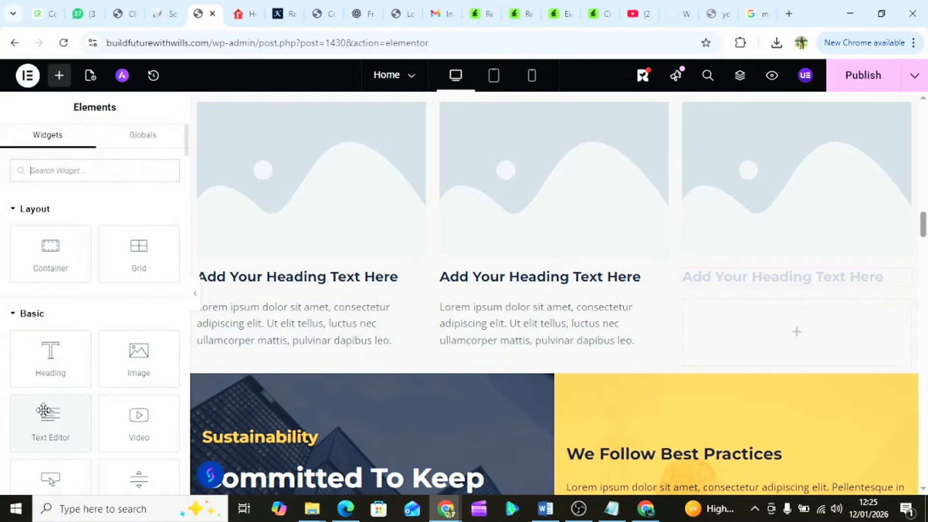
drag(41, 425, 791, 336)
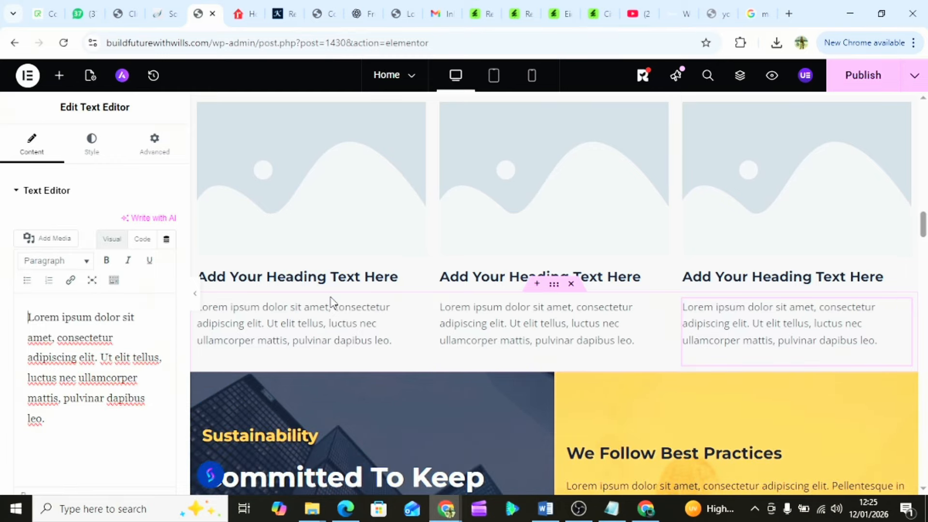
scroll(437, 212, up, 6)
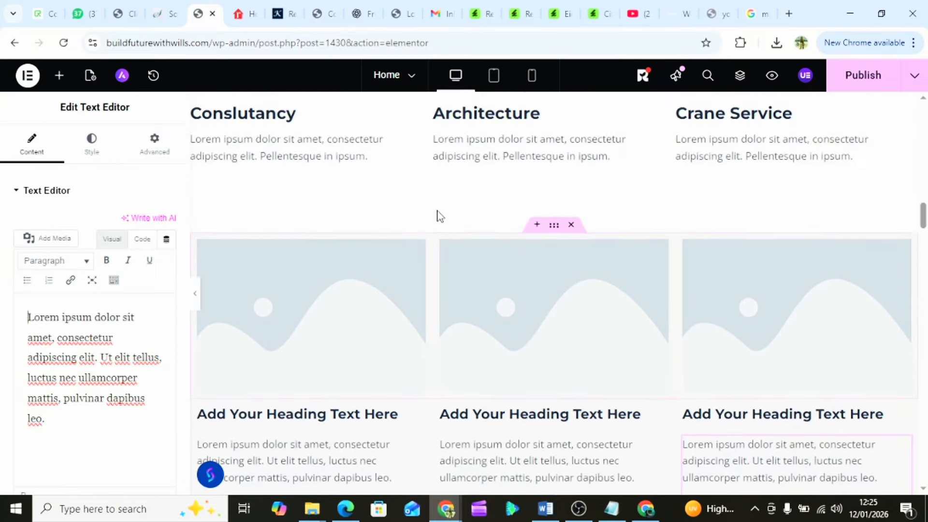
scroll(437, 210, up, 3)
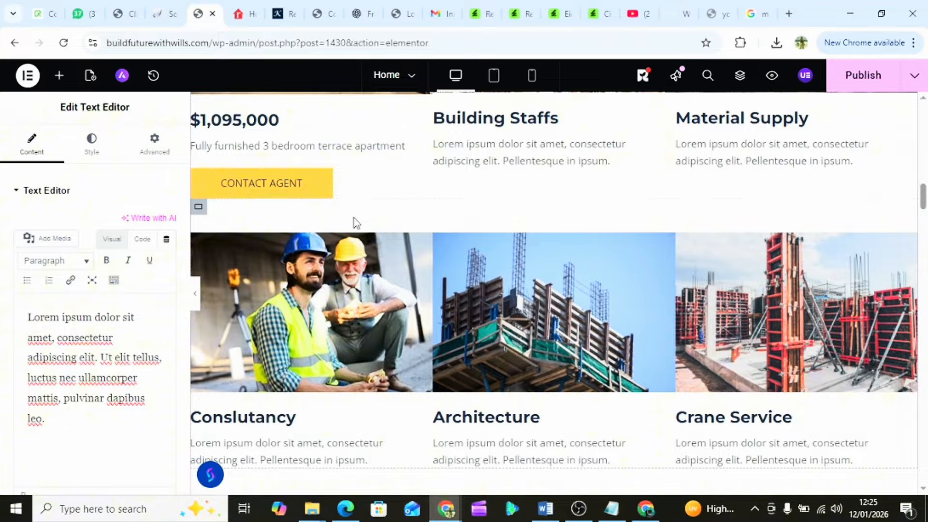
scroll(512, 204, up, 3)
scroll(516, 296, down, 11)
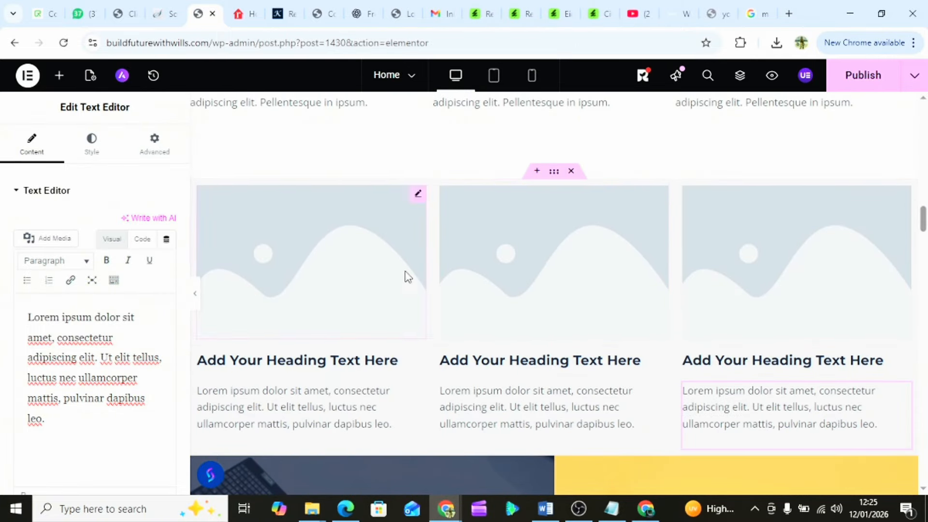
scroll(435, 209, up, 5)
scroll(434, 206, up, 3)
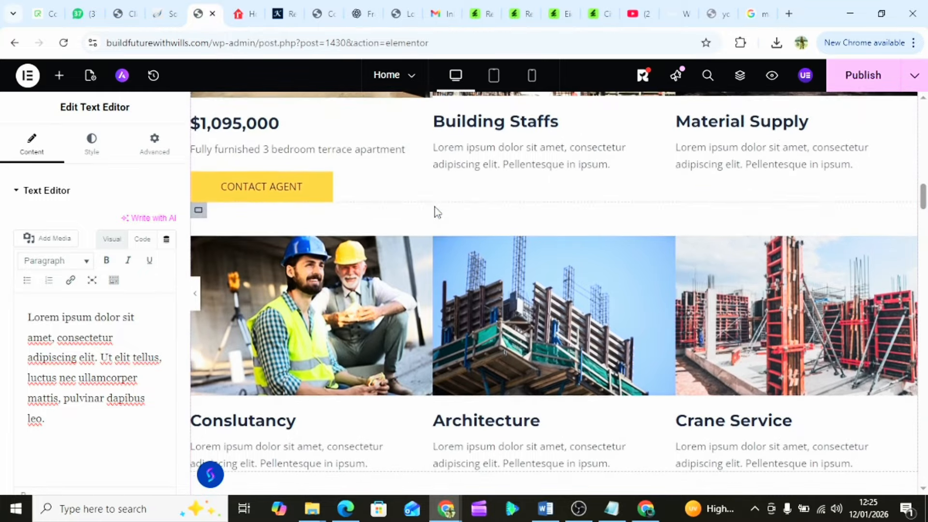
scroll(435, 208, down, 5)
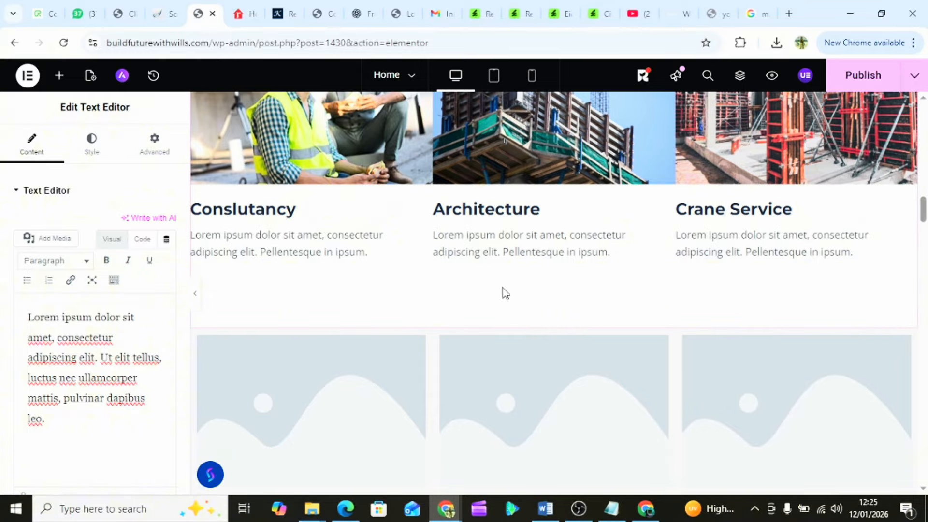
scroll(496, 294, down, 5)
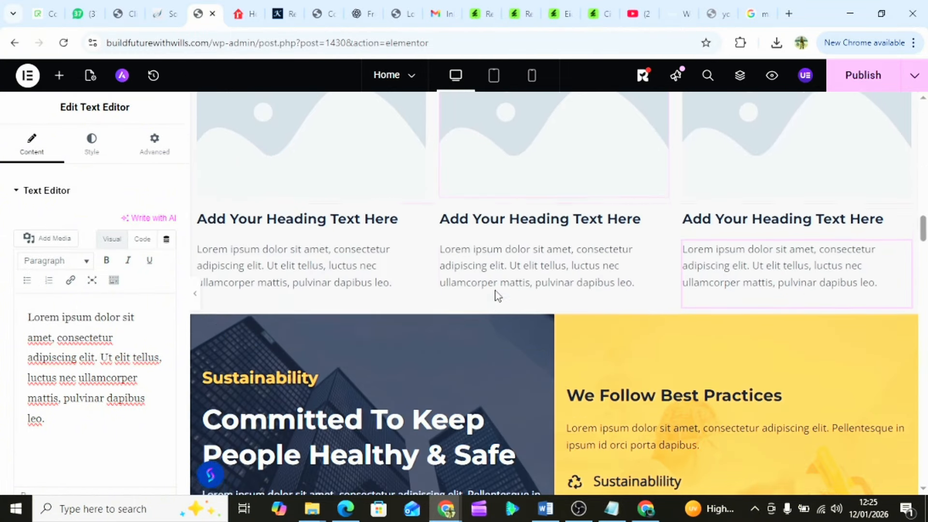
scroll(496, 293, down, 3)
scroll(495, 293, up, 2)
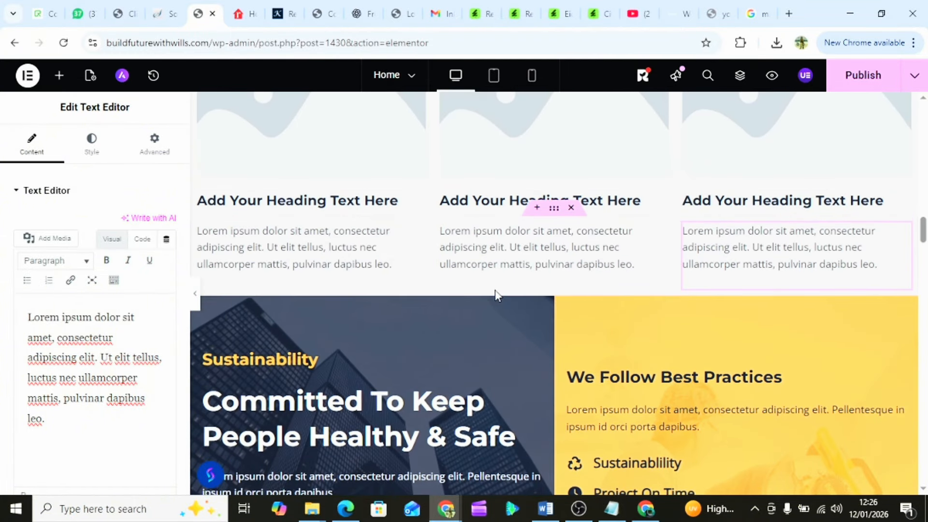
scroll(495, 290, up, 3)
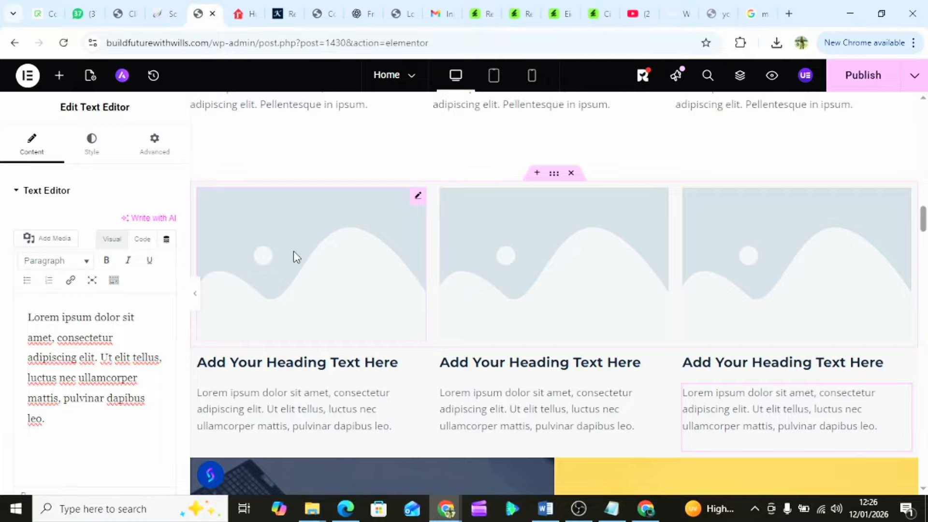
- Upload the '2nd picture' kitchen photo as the first column's image
click(294, 252)
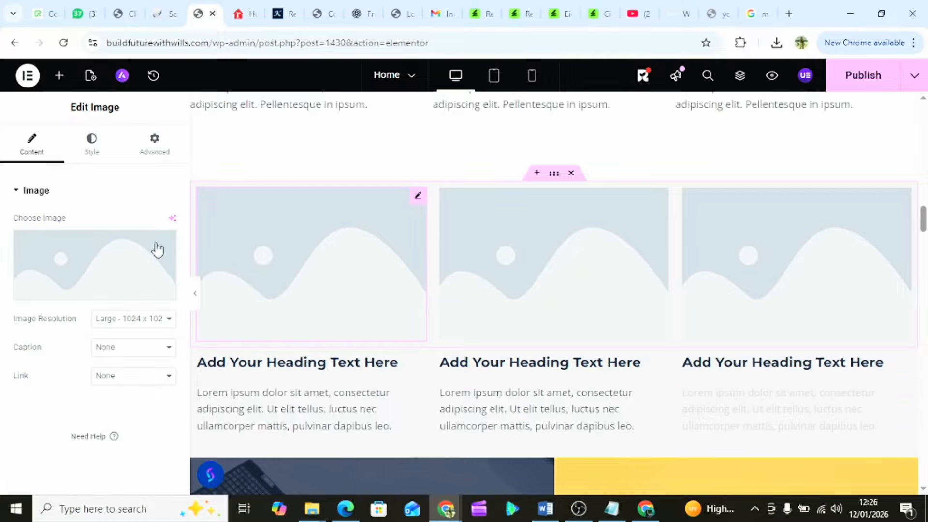
click(96, 267)
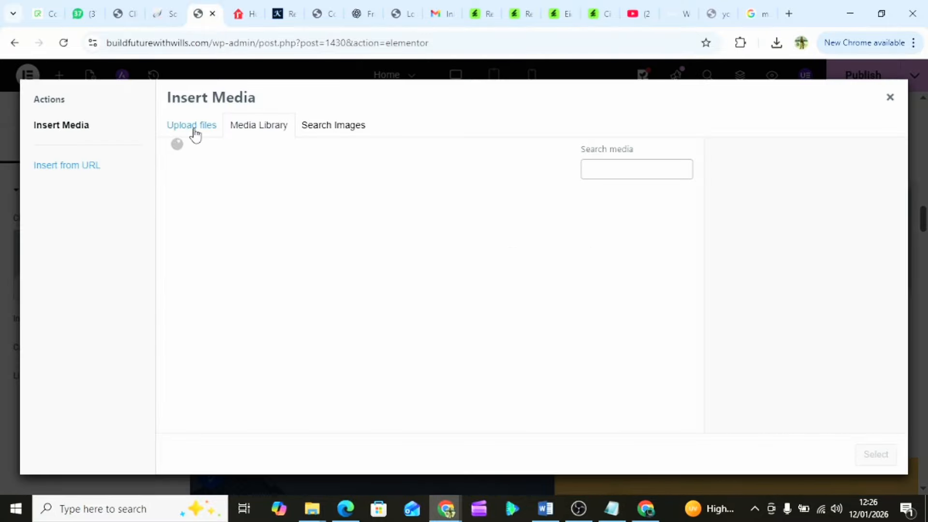
click(194, 127)
click(519, 312)
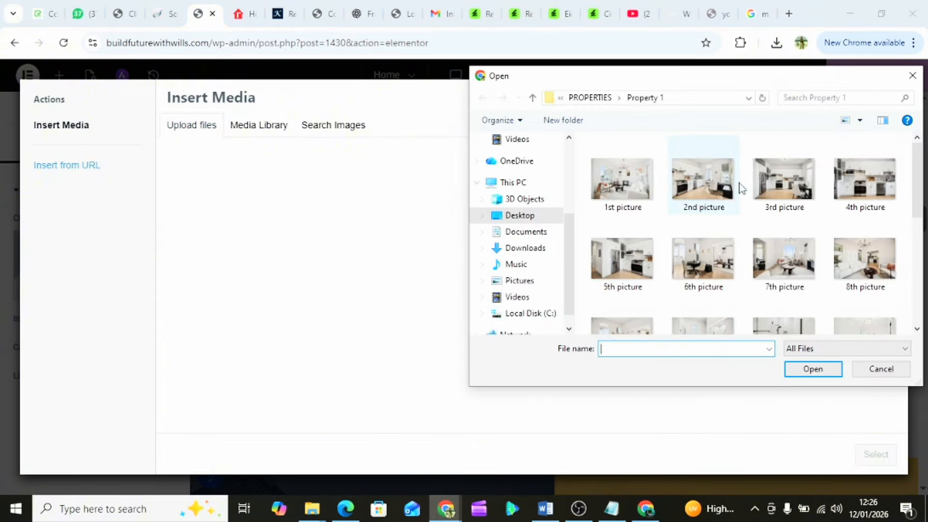
click(694, 181)
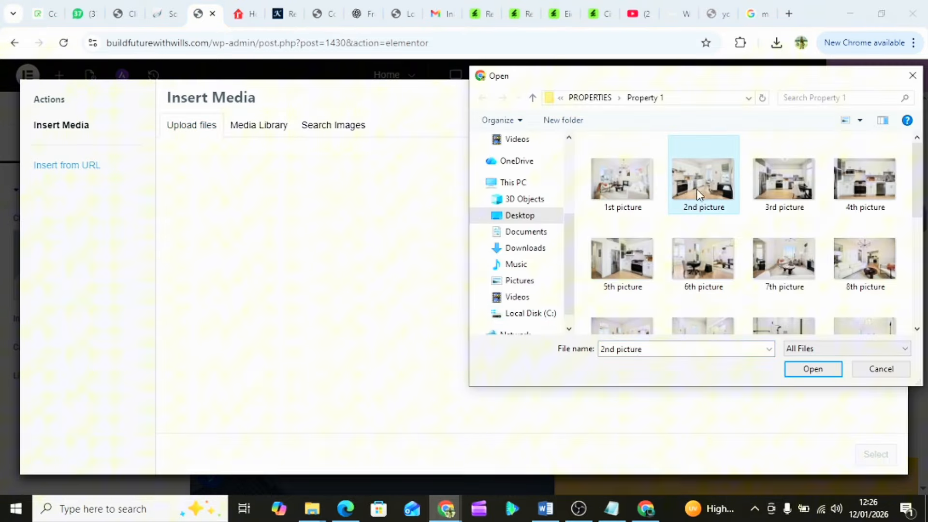
click(814, 370)
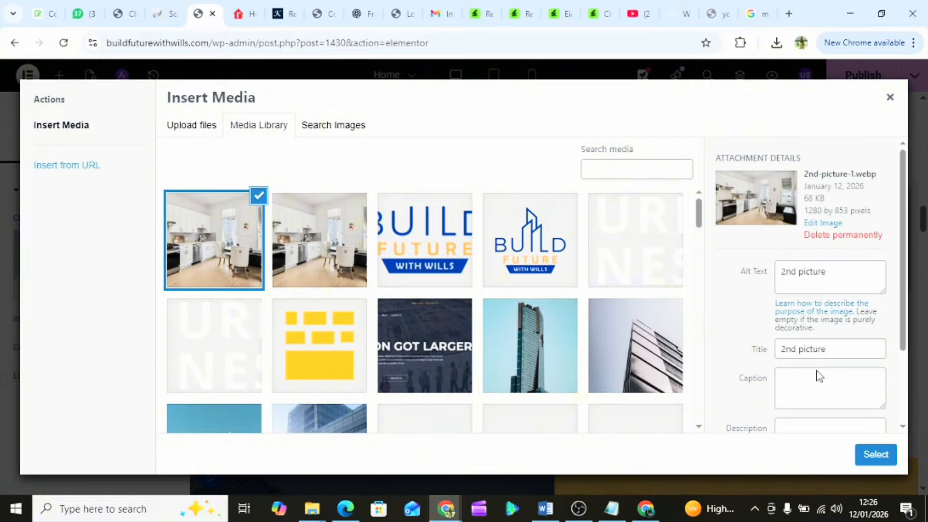
click(883, 460)
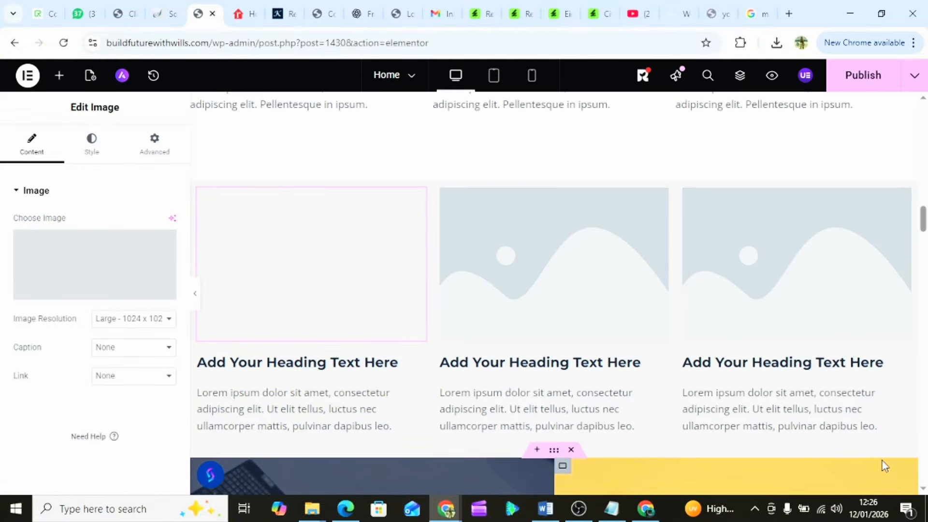
scroll(300, 279, up, 10)
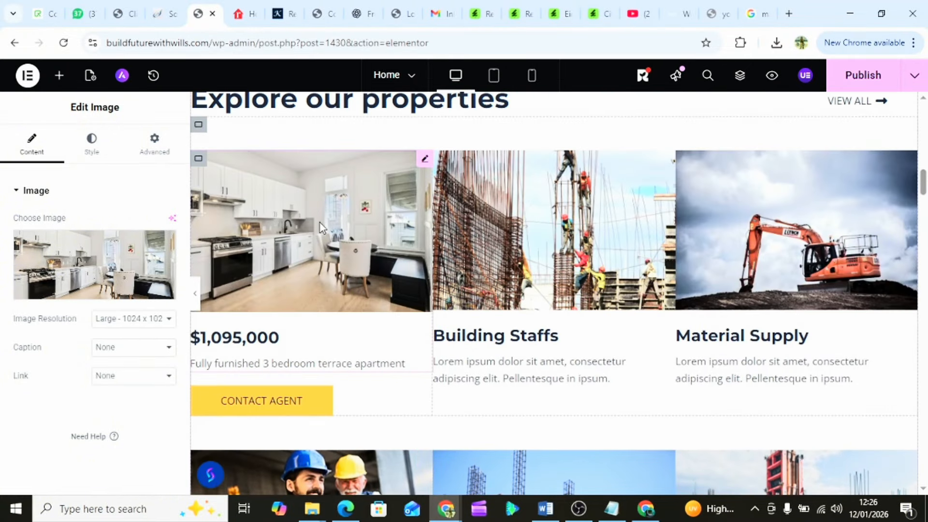
scroll(387, 215, down, 10)
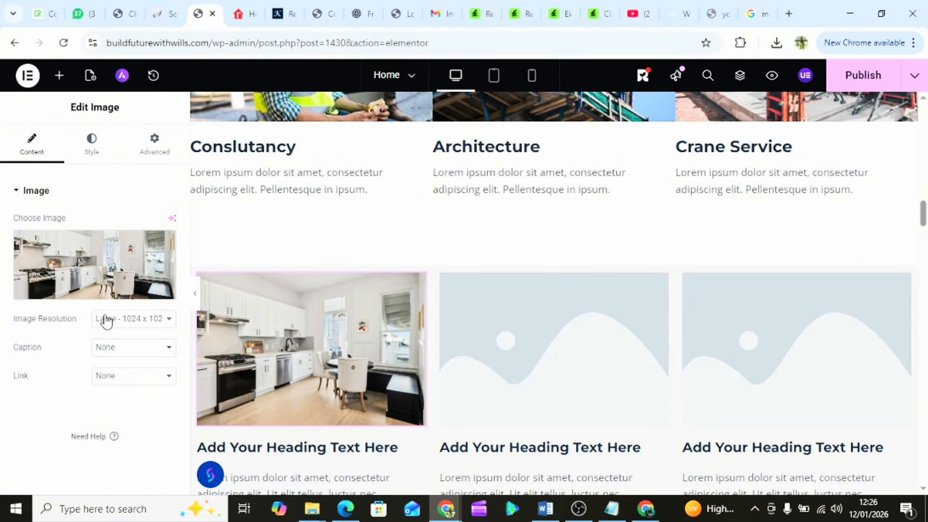
click(139, 381)
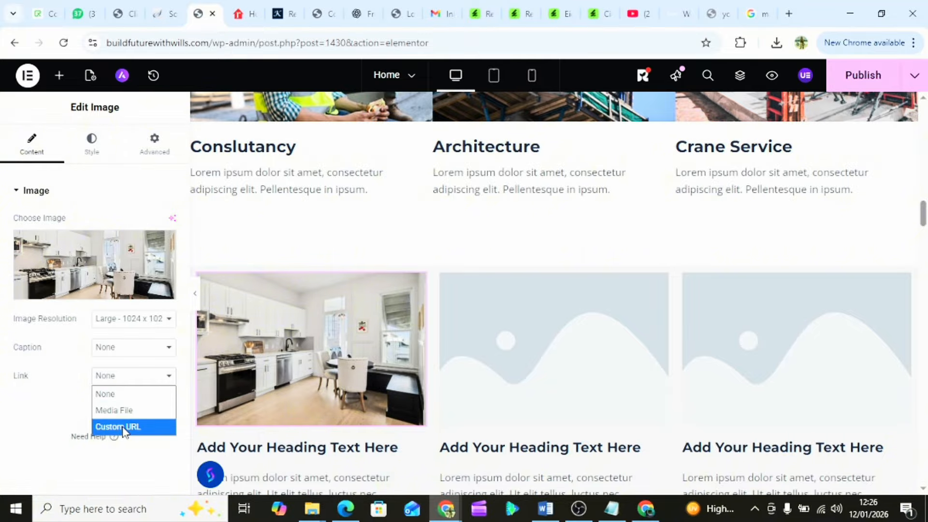
scroll(311, 251, up, 1)
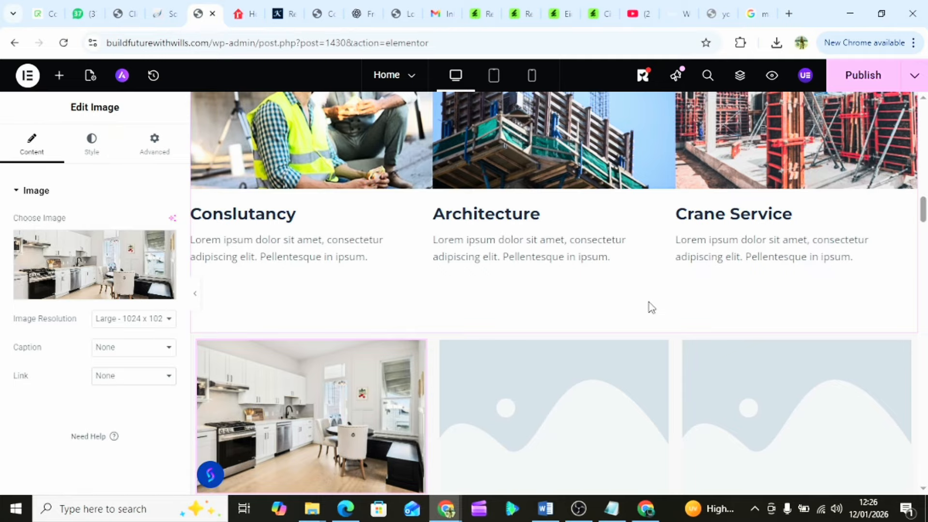
- Check the grid's kitchen photo, heading and text on the Home page, then publish it
scroll(580, 249, up, 5)
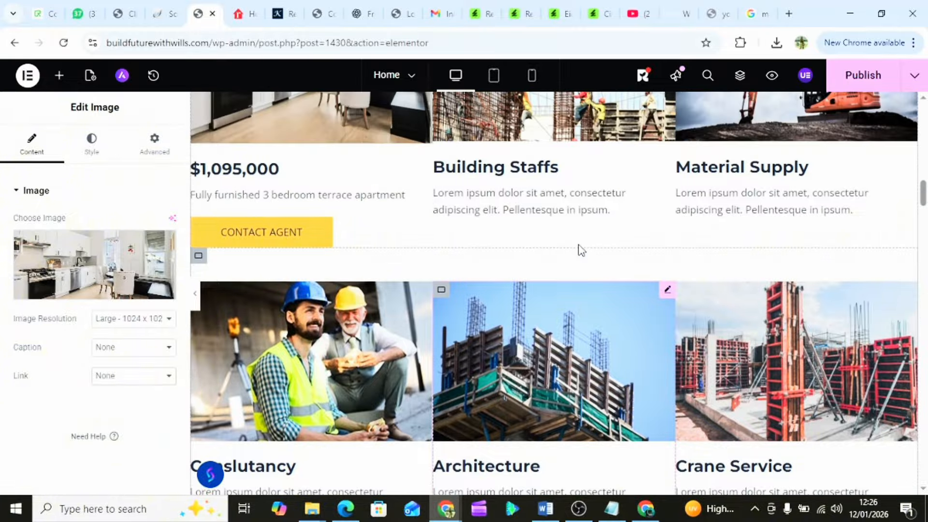
scroll(582, 250, up, 3)
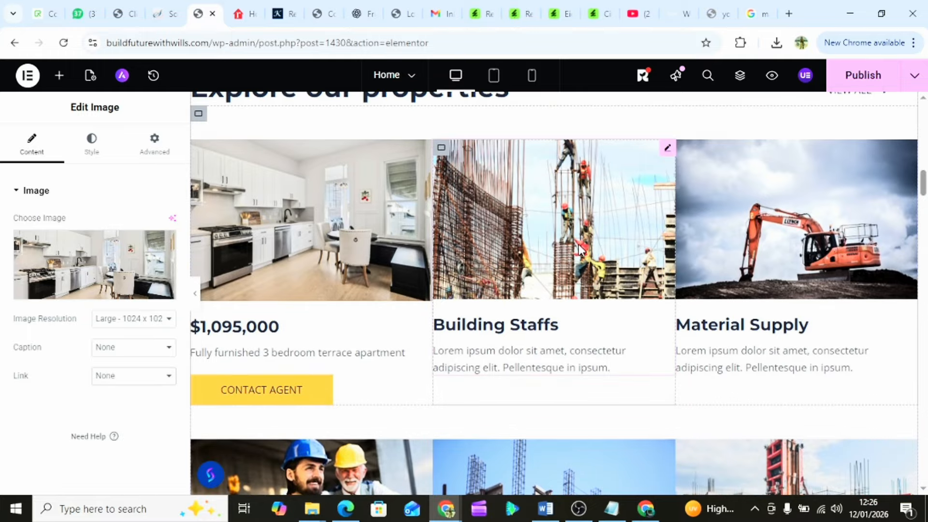
scroll(581, 249, up, 2)
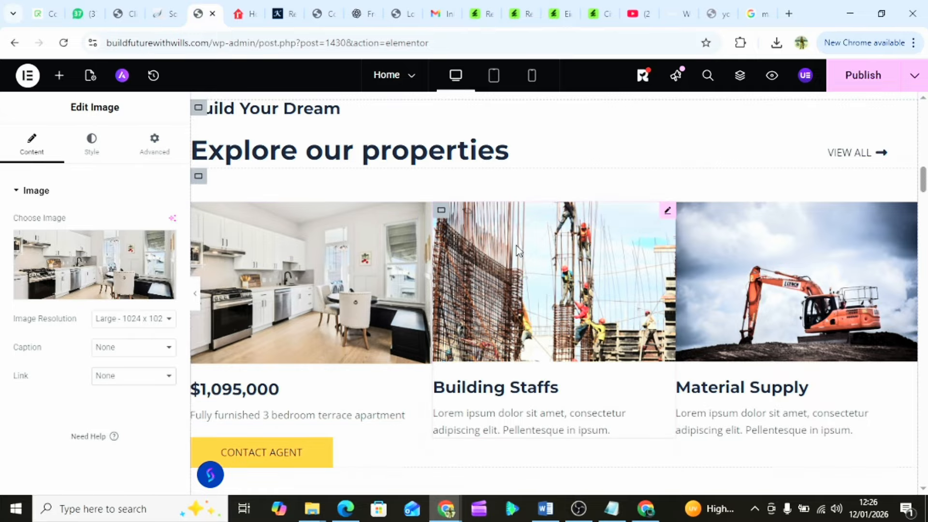
scroll(315, 399, down, 10)
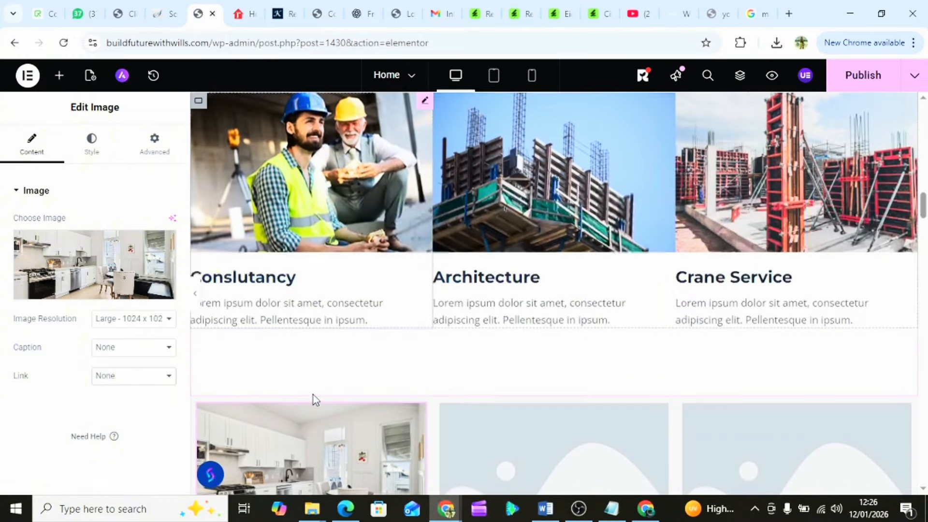
scroll(313, 398, down, 3)
scroll(312, 394, up, 3)
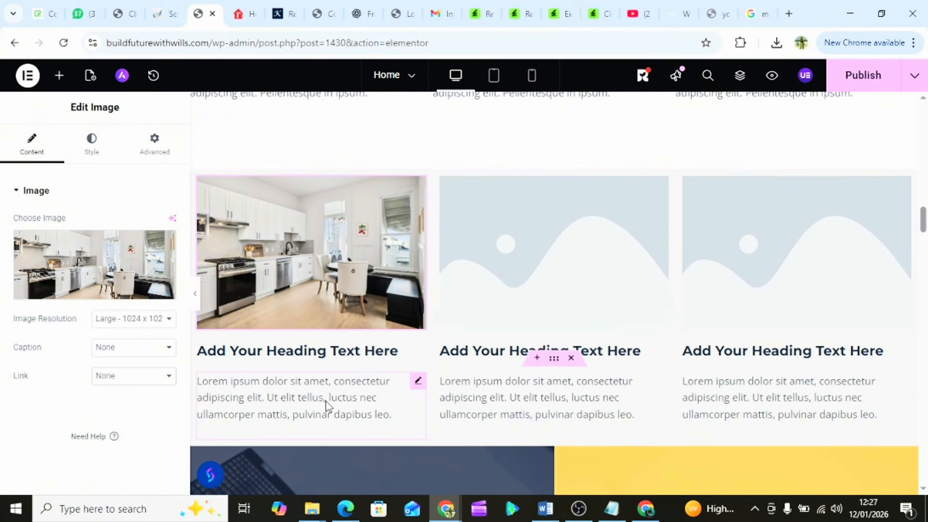
scroll(352, 287, down, 5)
scroll(355, 291, down, 4)
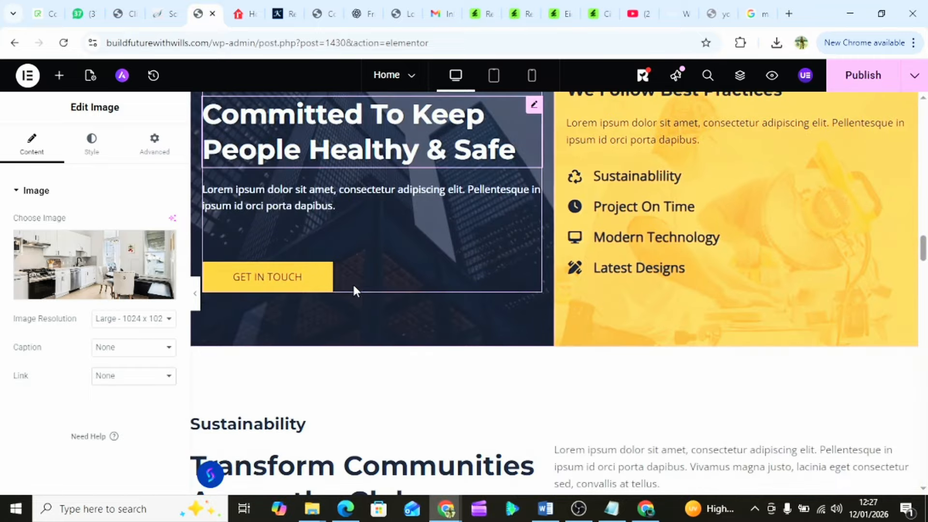
scroll(357, 291, down, 10)
scroll(356, 290, down, 20)
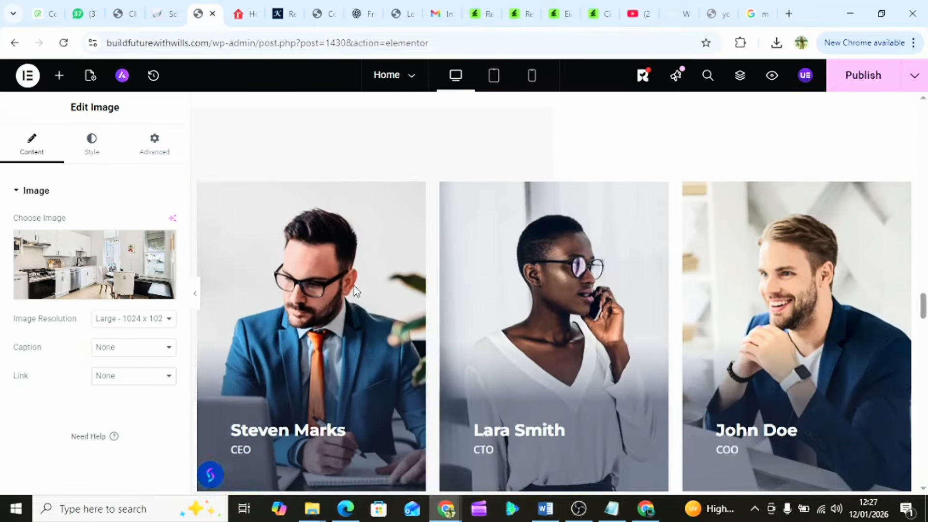
scroll(356, 290, up, 4)
scroll(355, 290, up, 20)
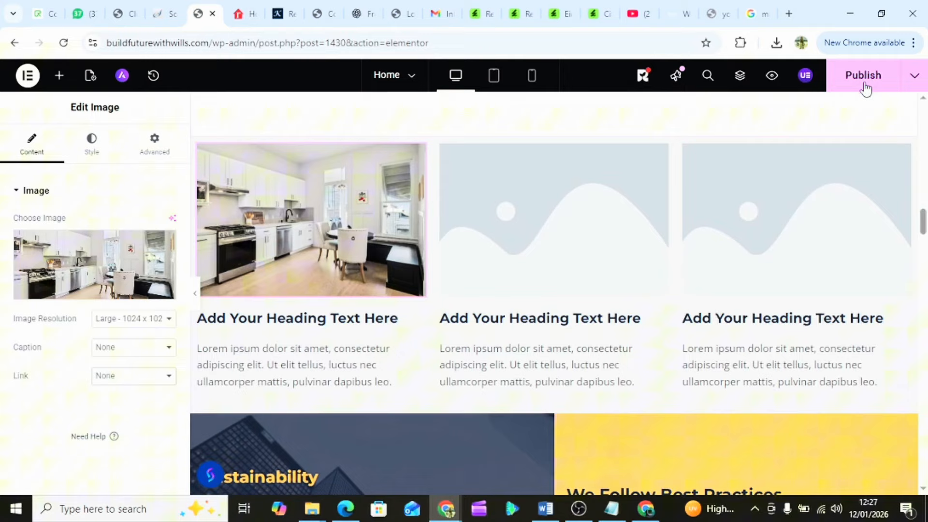
click(865, 85)
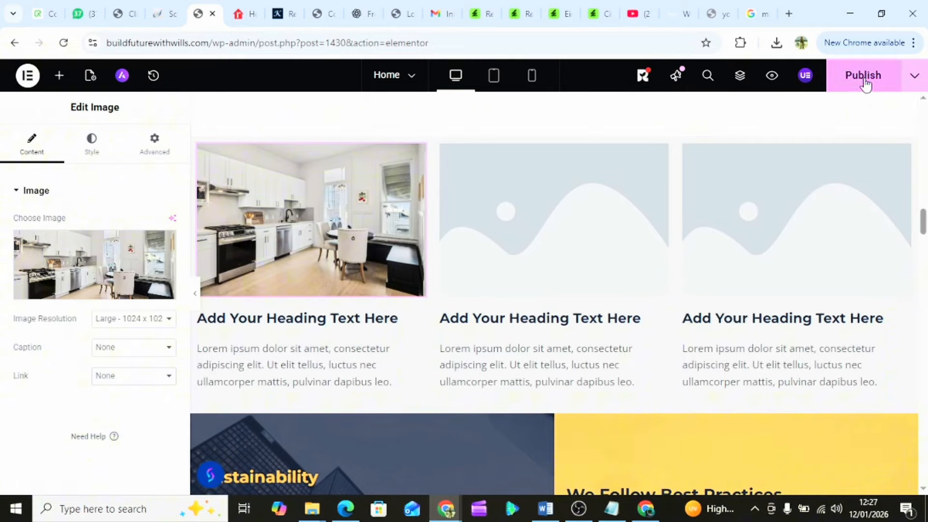
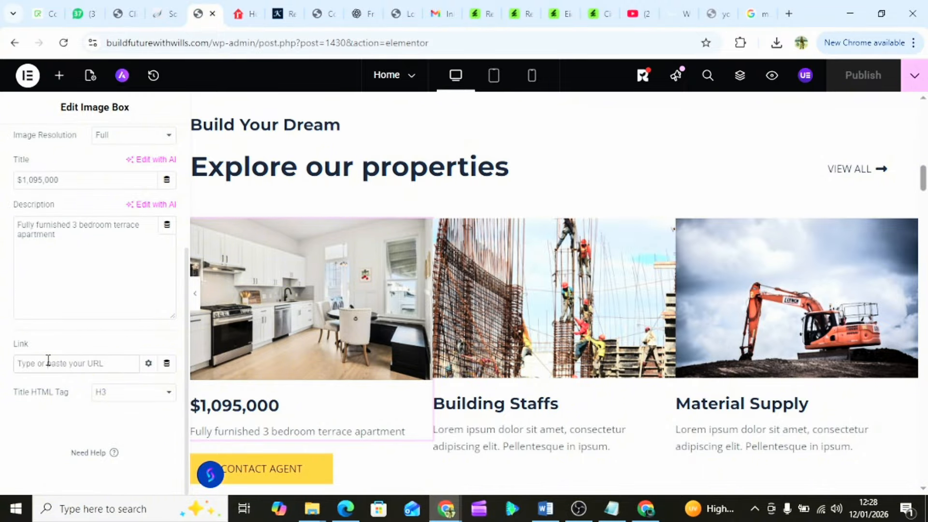
- Scroll through the Home page canvas to review its sections, including the About Founders image boxes
scroll(419, 341, up, 10)
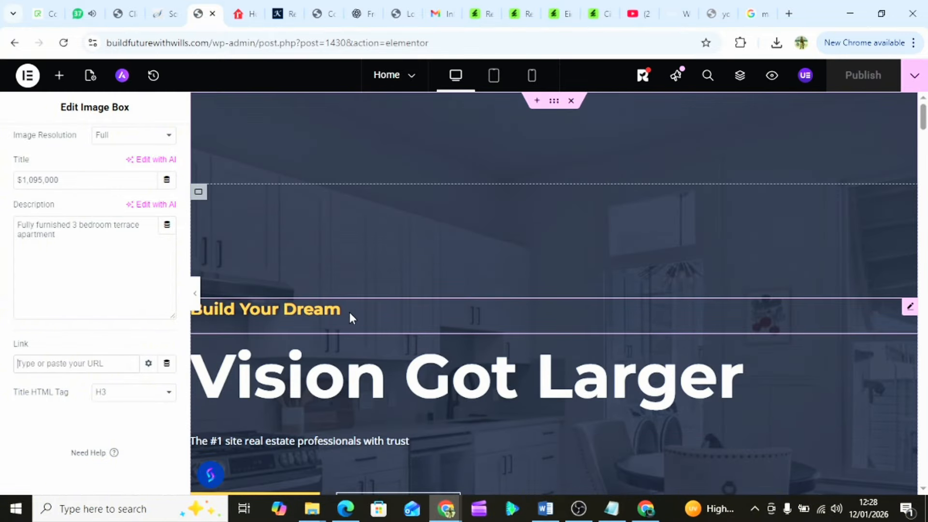
scroll(350, 313, down, 8)
scroll(350, 316, down, 10)
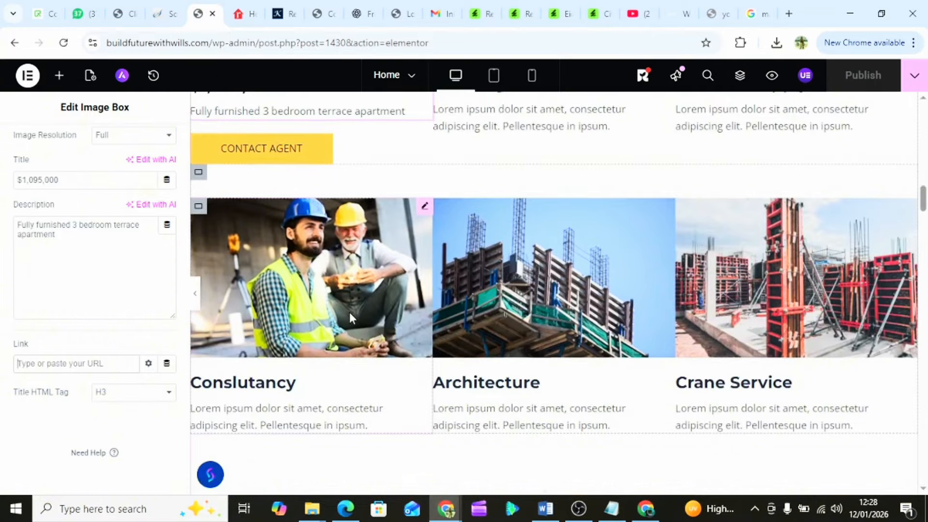
scroll(349, 317, down, 15)
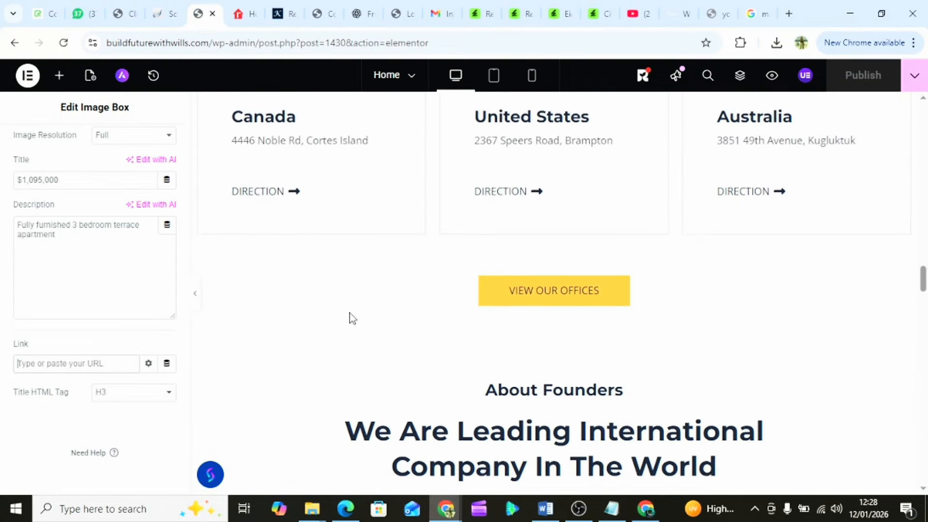
scroll(352, 317, down, 7)
scroll(352, 318, up, 3)
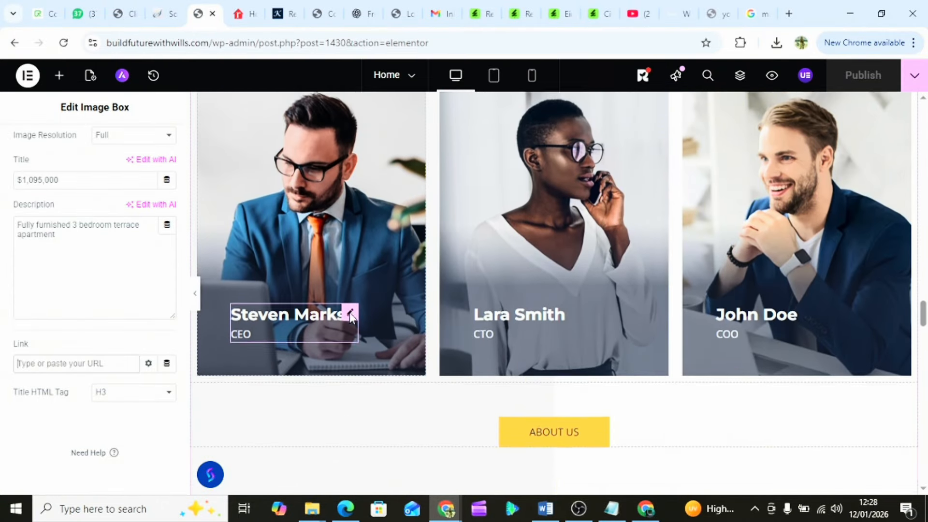
scroll(443, 263, up, 5)
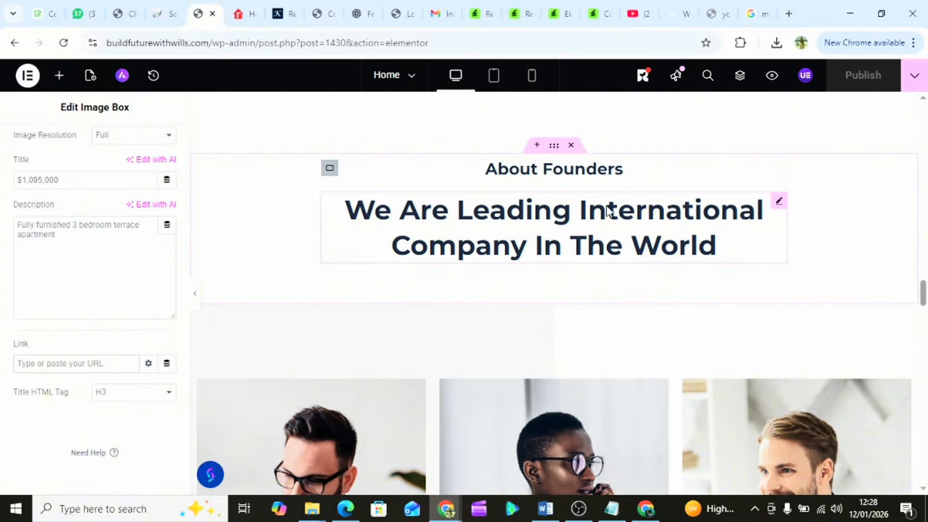
scroll(510, 377, down, 1)
scroll(509, 373, up, 2)
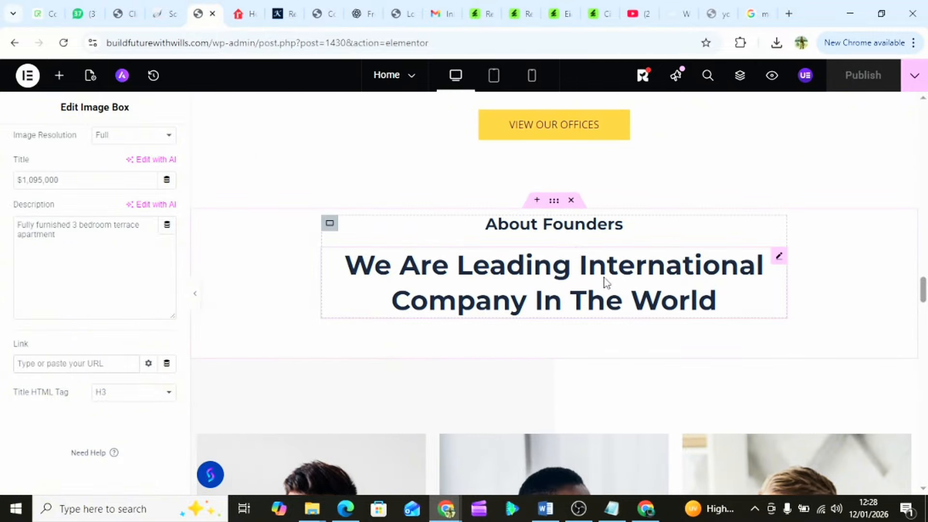
scroll(560, 302, down, 6)
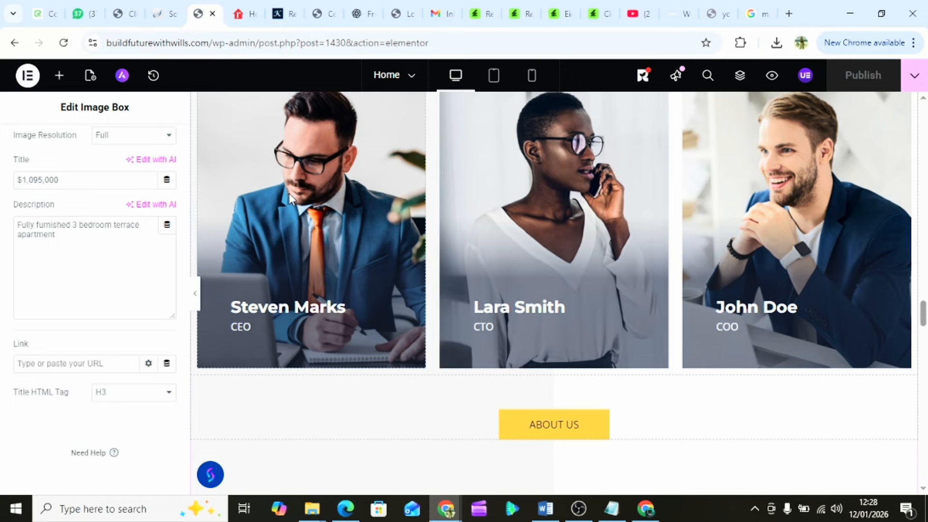
scroll(404, 203, up, 3)
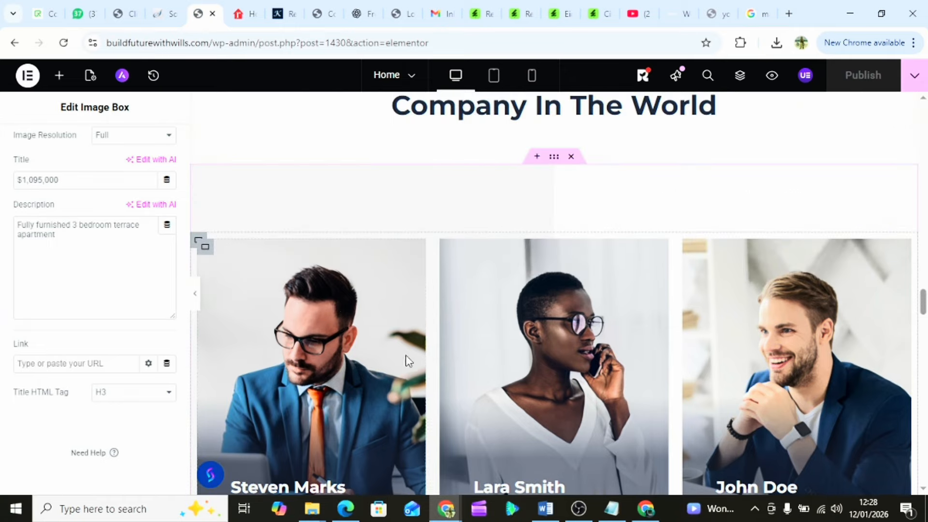
- Select the About Founders section container and review its Style background and Layout settings
click(205, 248)
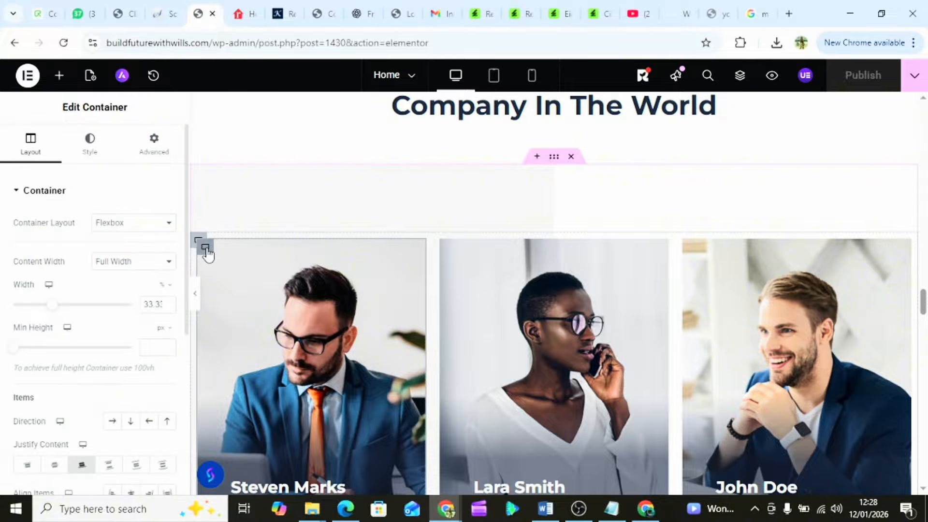
click(555, 159)
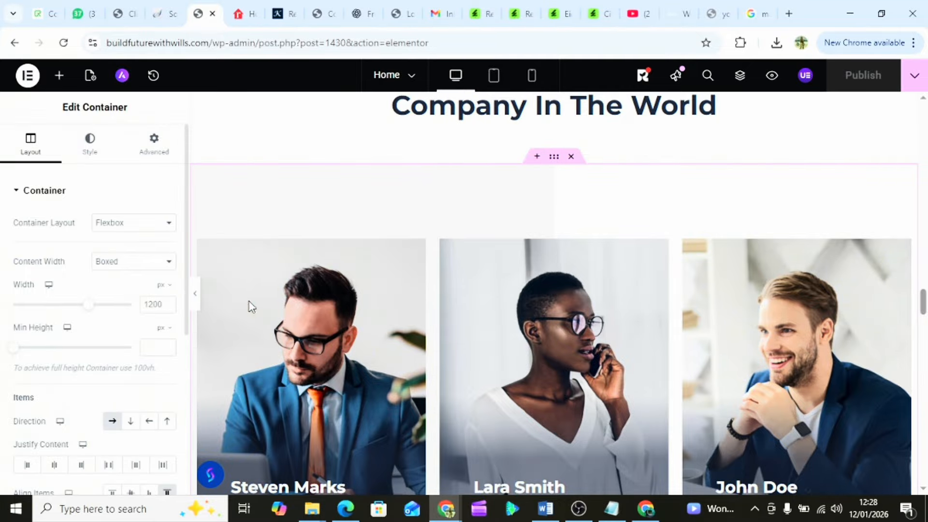
scroll(292, 317, down, 1)
scroll(68, 283, down, 5)
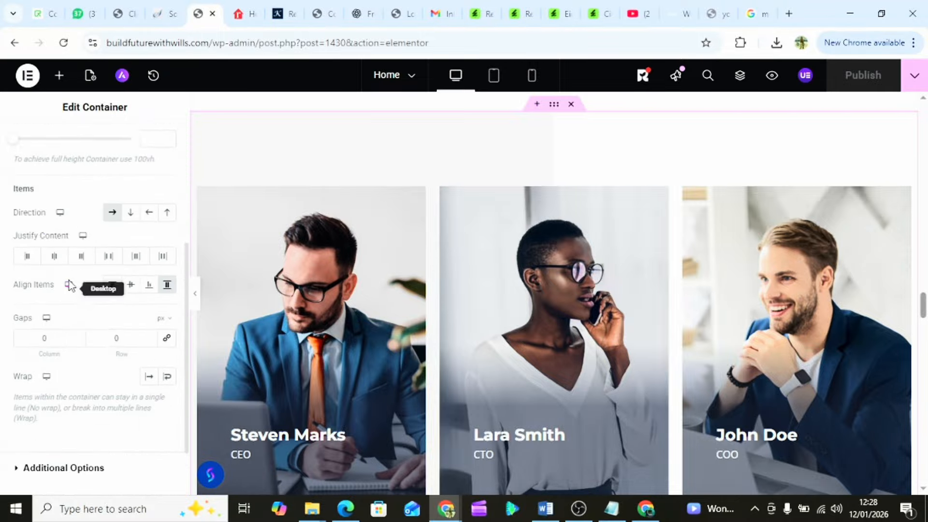
scroll(69, 283, up, 5)
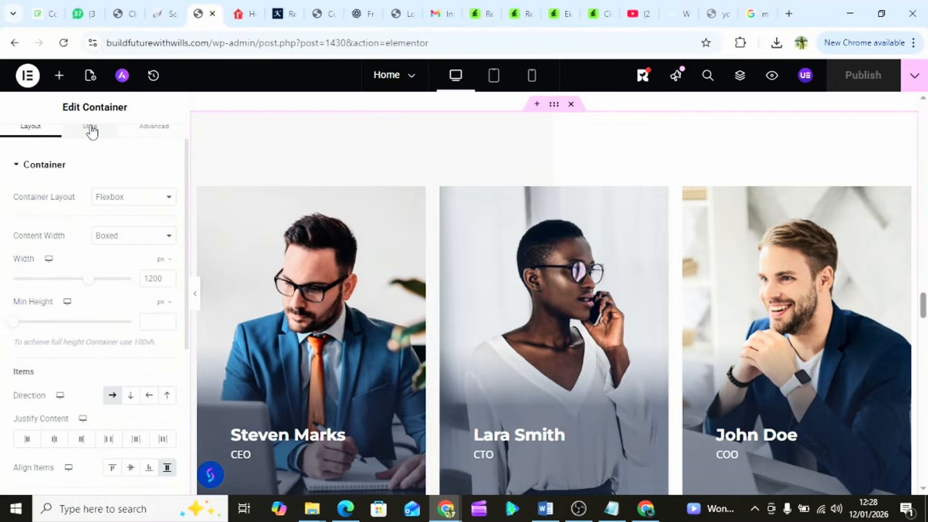
click(91, 131)
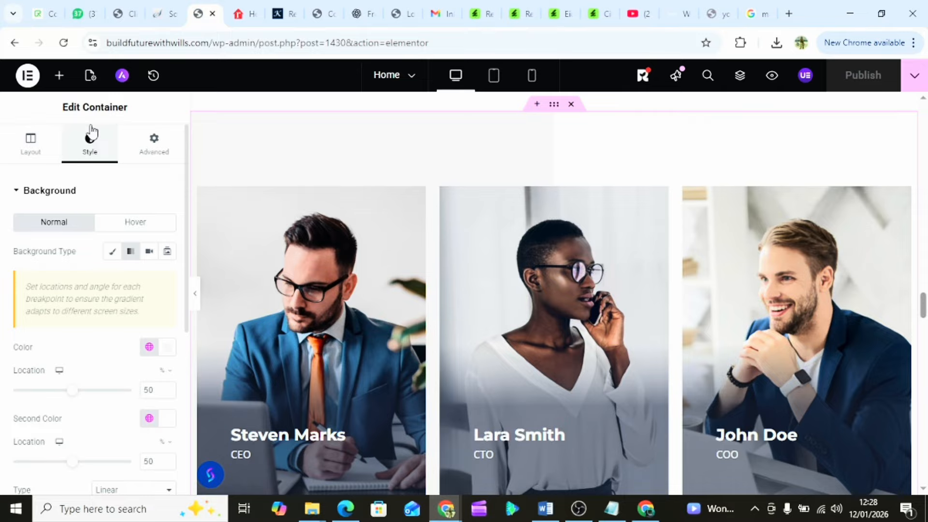
scroll(69, 352, down, 5)
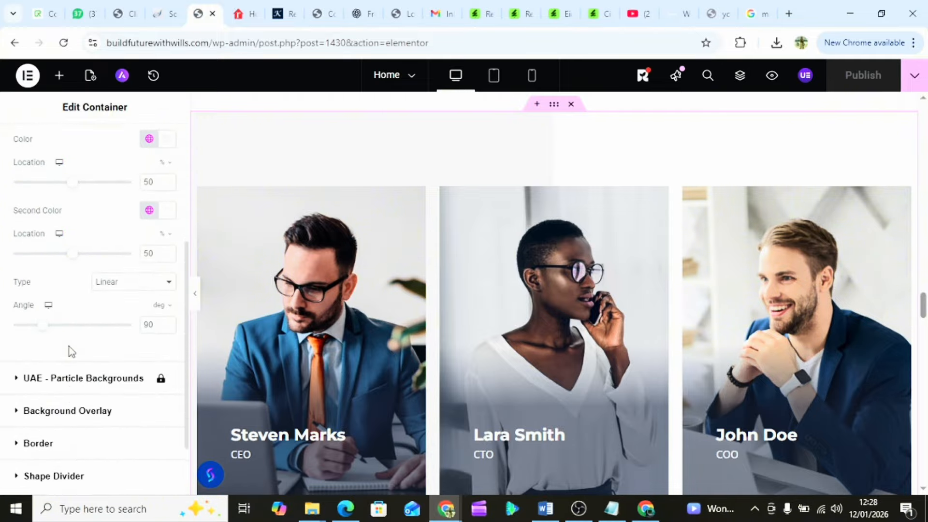
scroll(68, 351, up, 5)
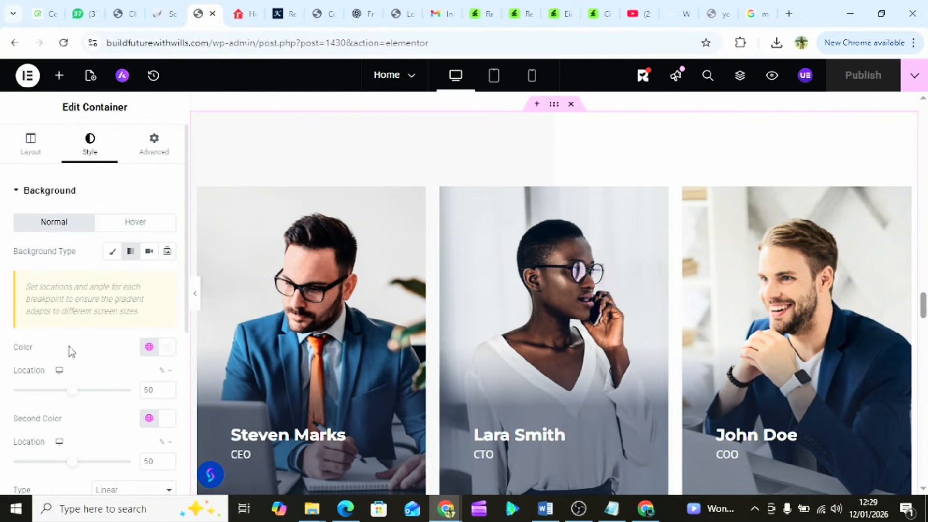
click(31, 155)
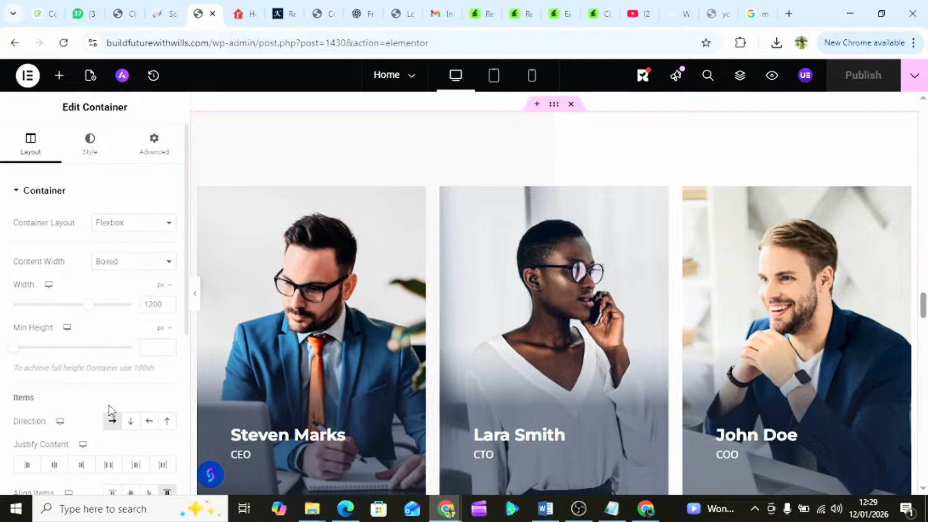
scroll(110, 411, down, 5)
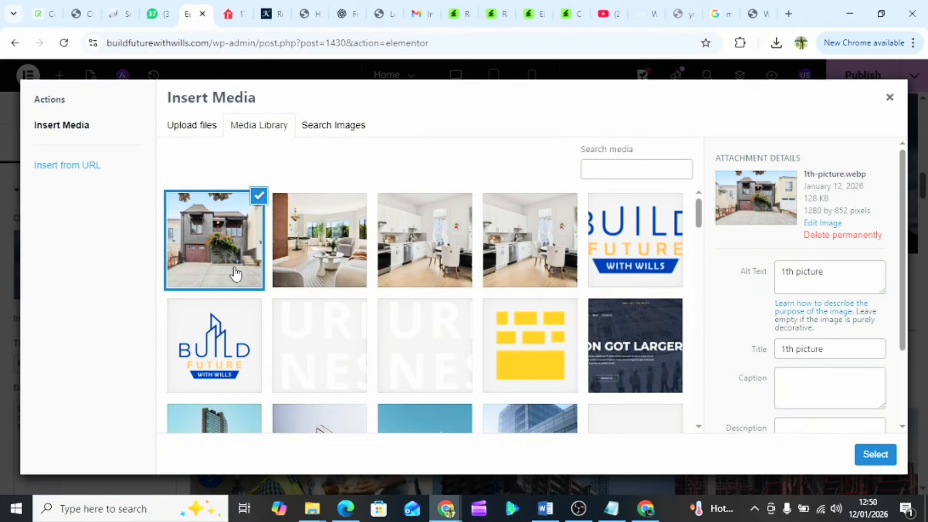
- Insert the grey house photo and set the third card's title to $788,000
click(876, 457)
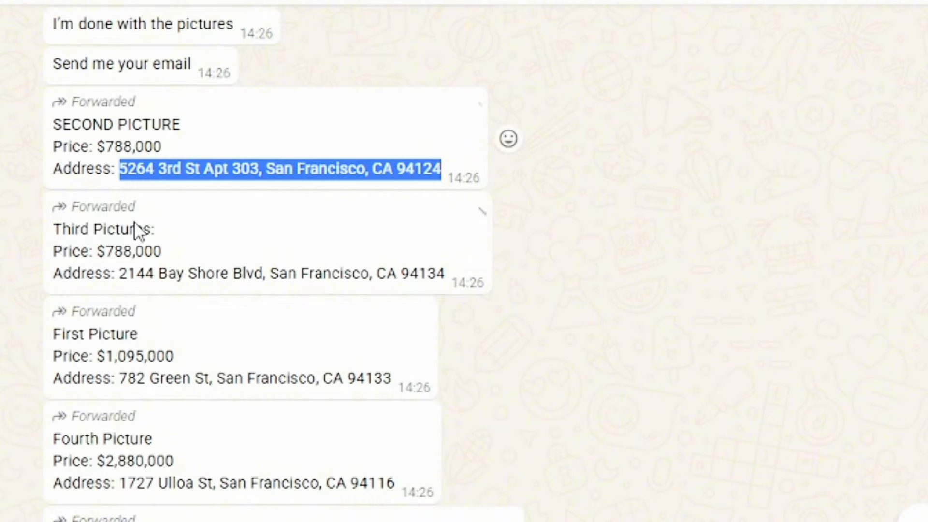
drag(98, 251, 166, 251)
right_click(153, 253)
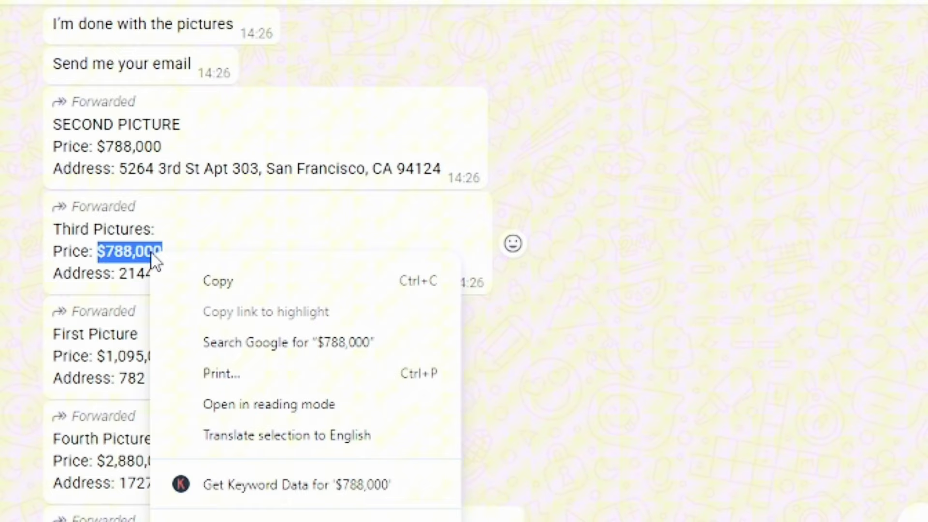
click(204, 282)
click(200, 18)
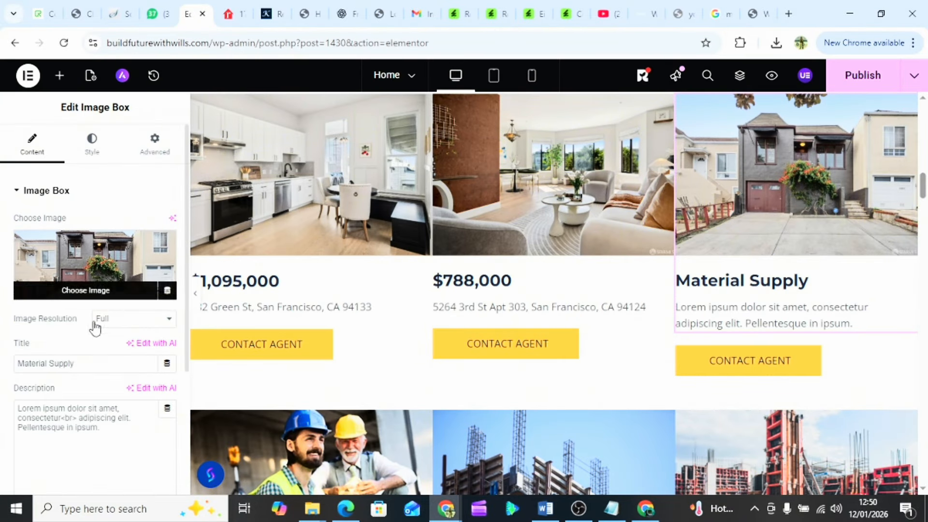
triple_click(45, 362)
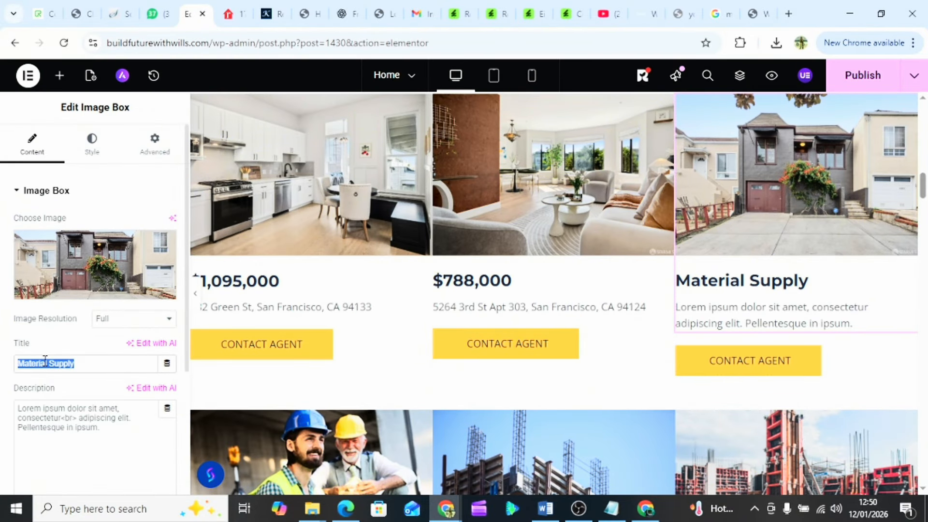
key(ctrl+v)
- Replace the card's description with the third property's street address copied from the chat
click(721, 323)
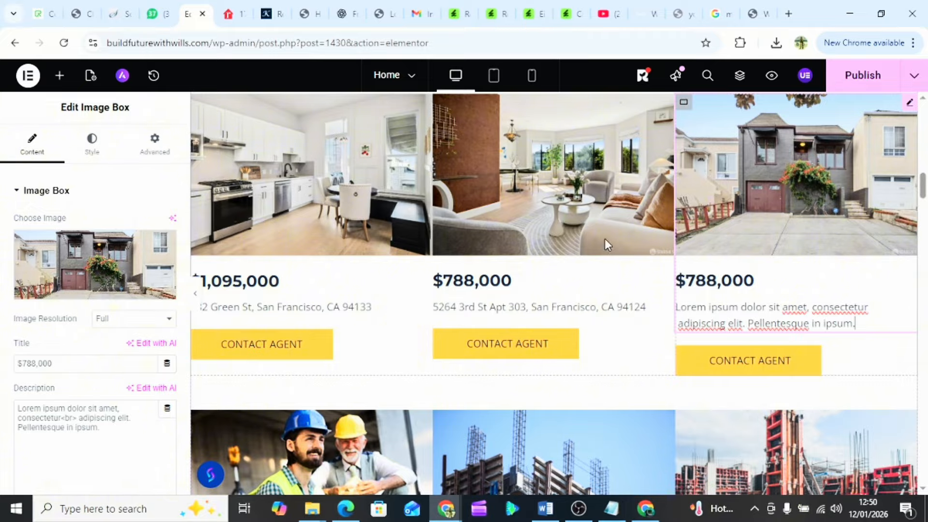
click(155, 15)
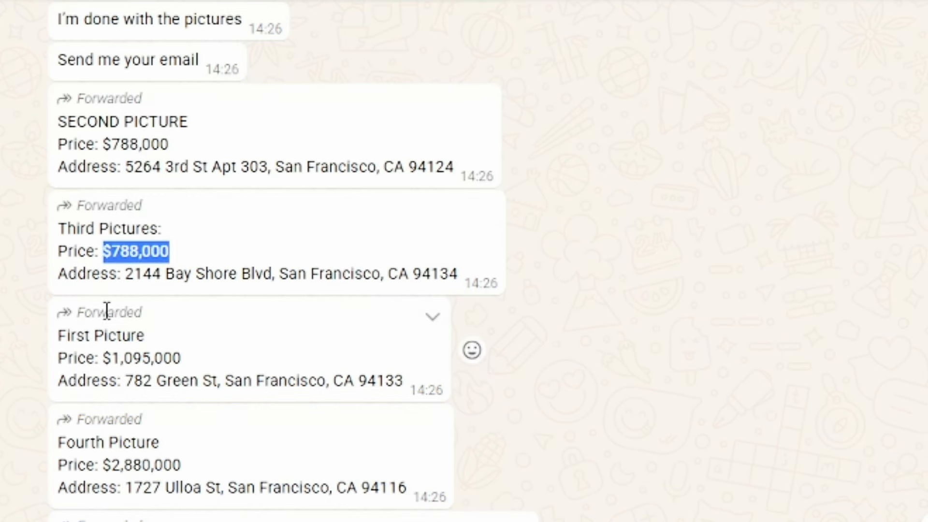
drag(127, 275, 458, 276)
right_click(400, 272)
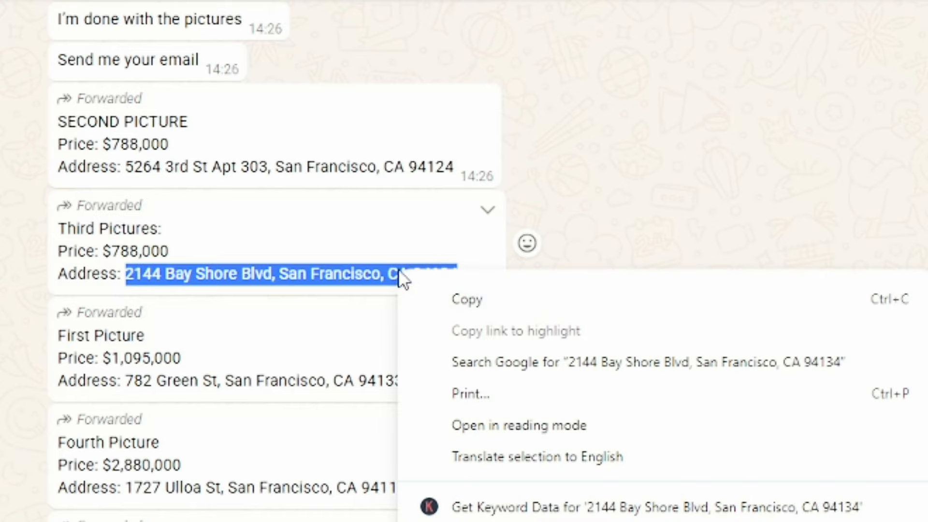
click(498, 305)
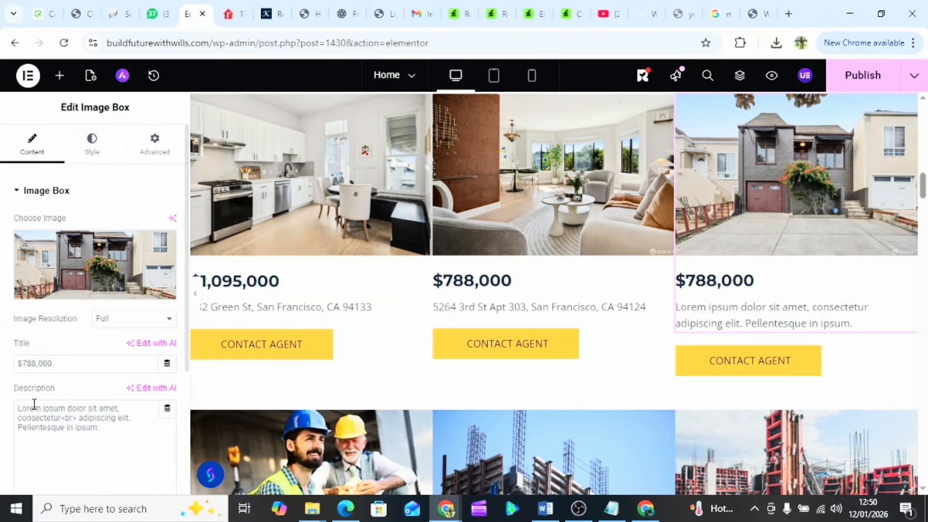
double_click(34, 409)
key(ctrl+a)
key(ctrl+v)
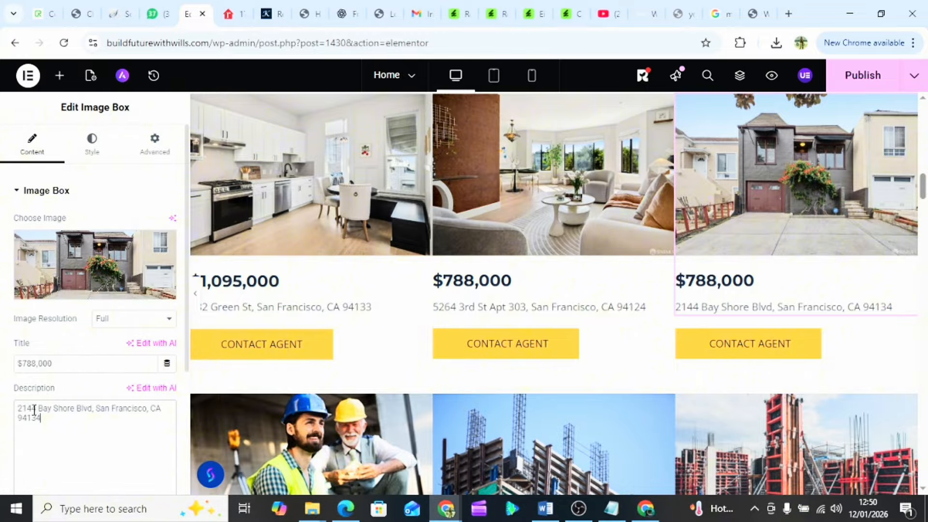
scroll(415, 327, down, 4)
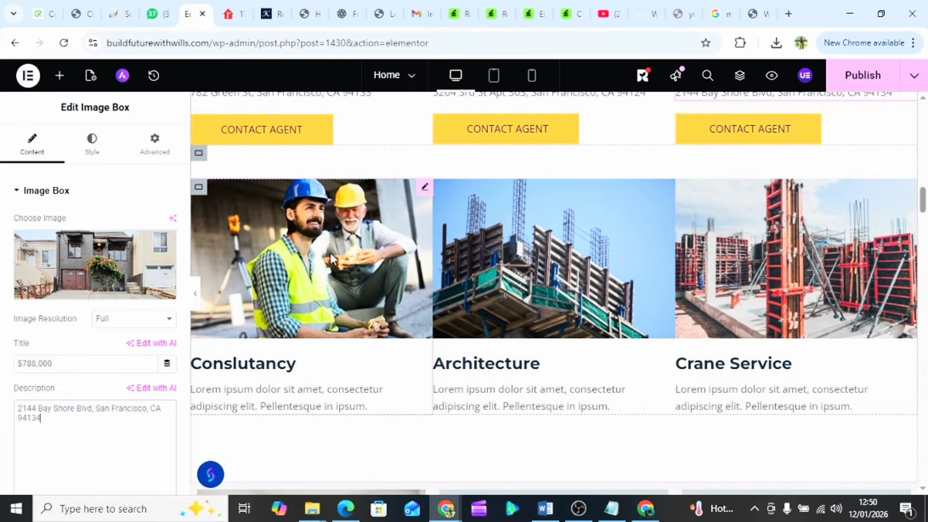
- Upload Property 4's '1th picture' staircase photo and place it in the Consultancy card
click(321, 251)
click(107, 263)
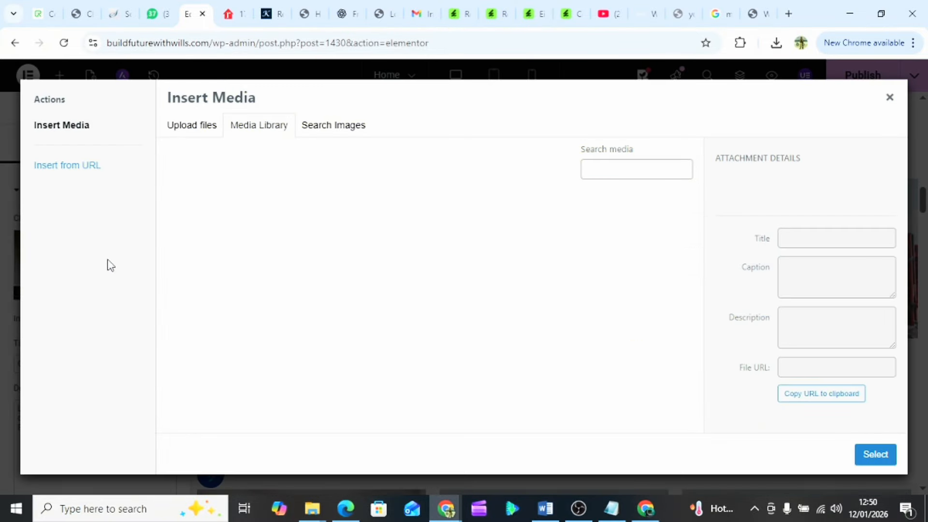
click(192, 131)
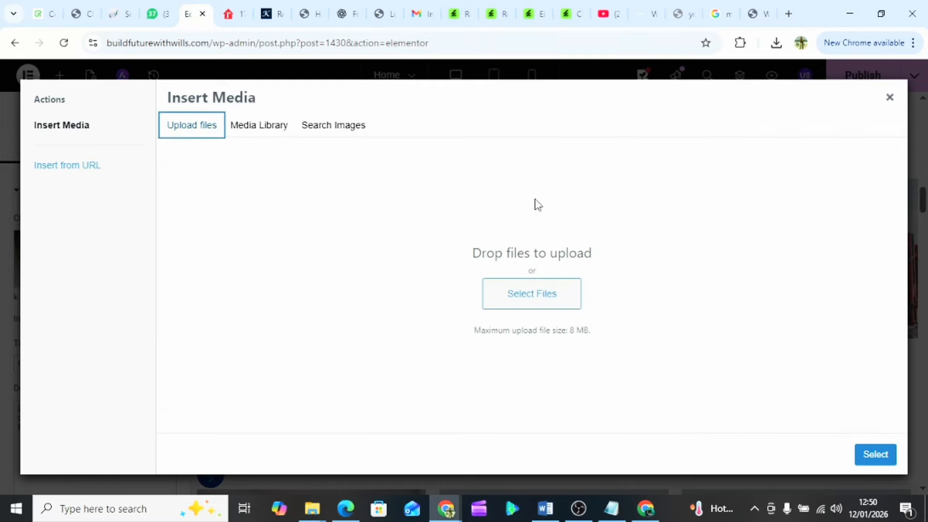
click(545, 294)
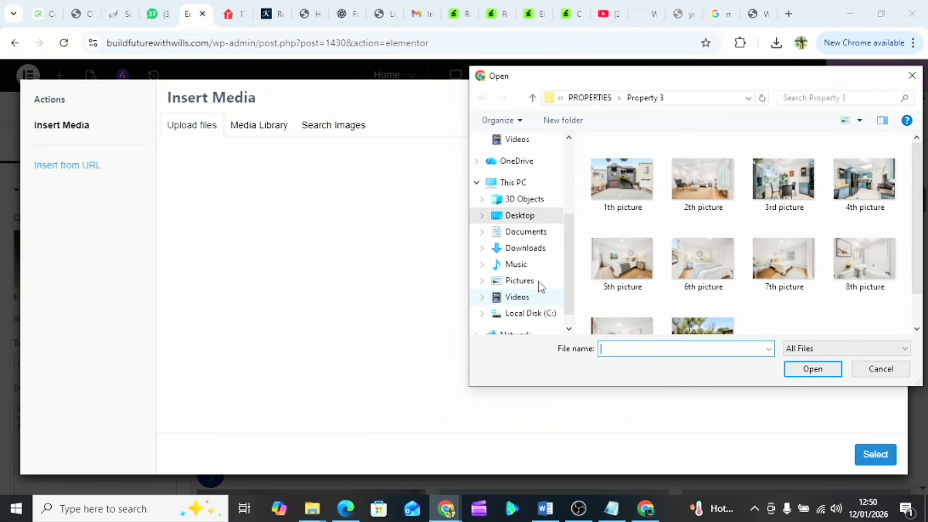
click(594, 98)
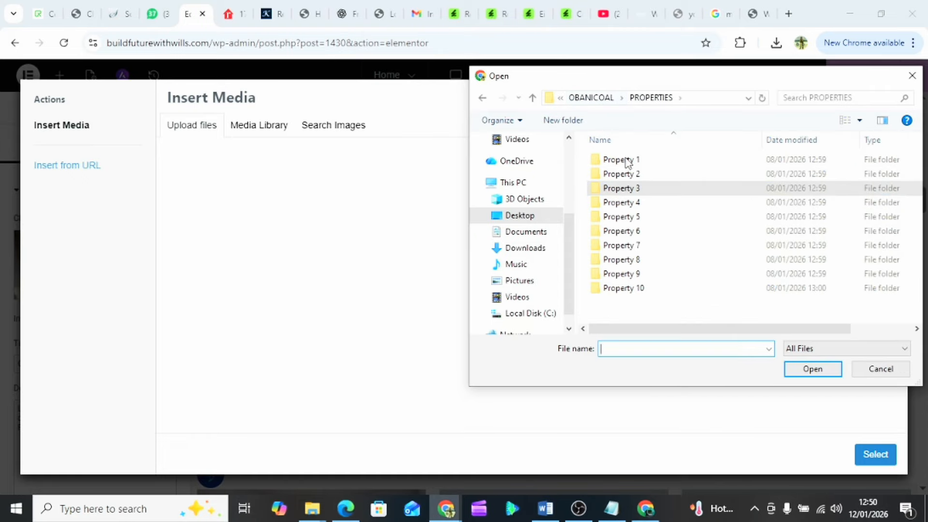
click(625, 208)
double_click(625, 209)
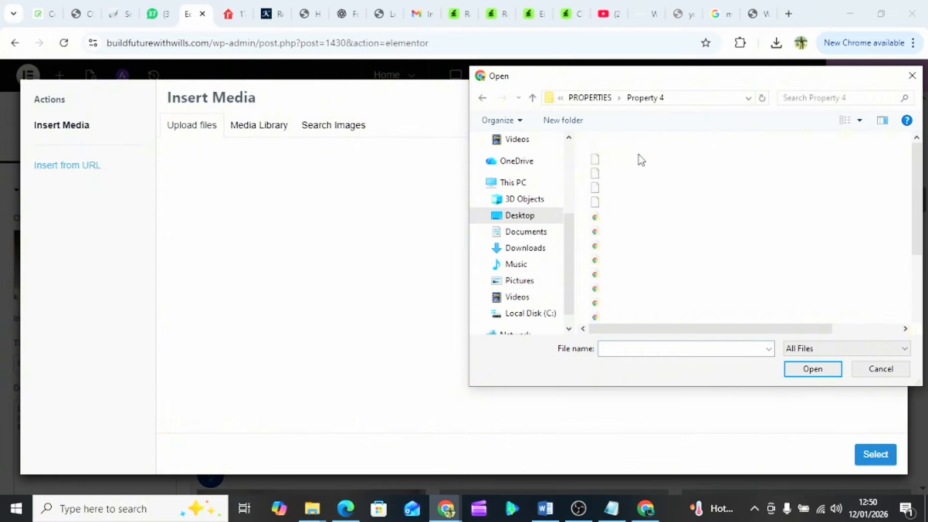
click(627, 192)
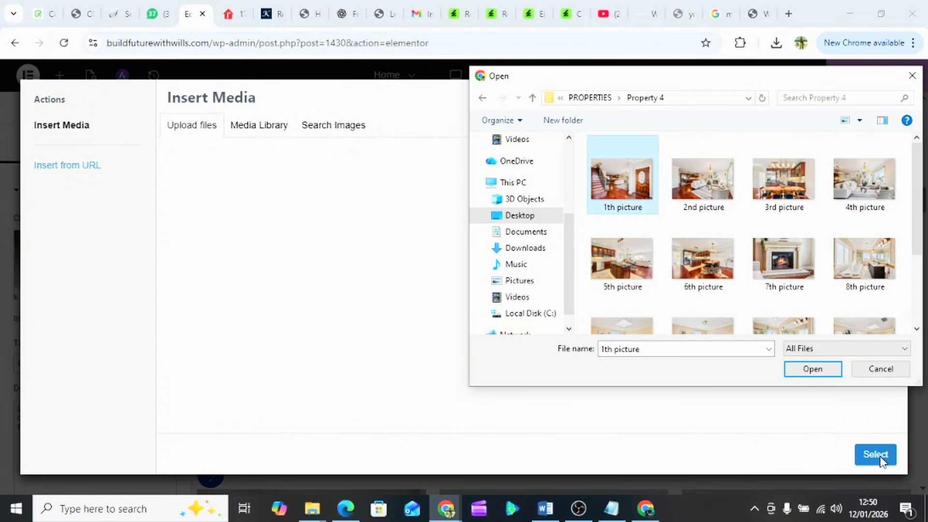
click(831, 373)
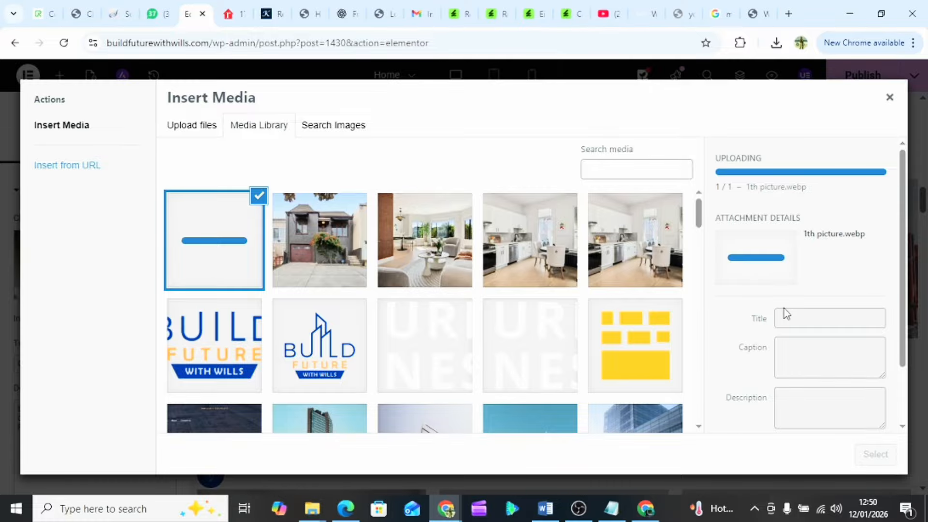
scroll(783, 312, down, 2)
click(873, 455)
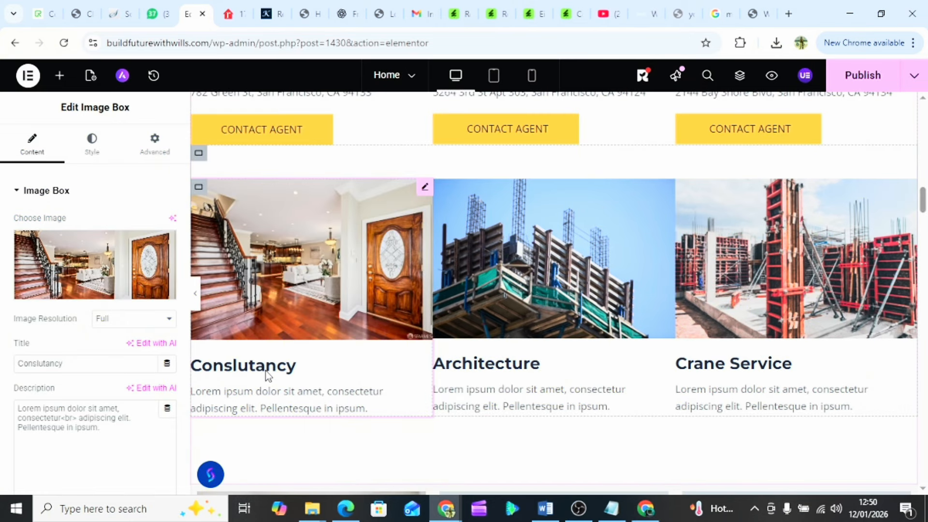
click(266, 371)
- Set the card's title to the fourth listing's price, $2,880,000
click(165, 17)
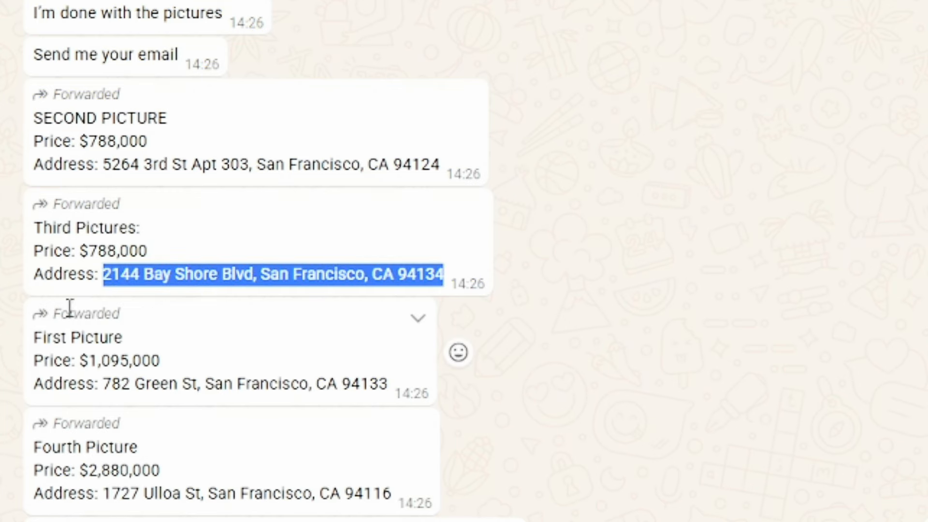
scroll(83, 328, down, 2)
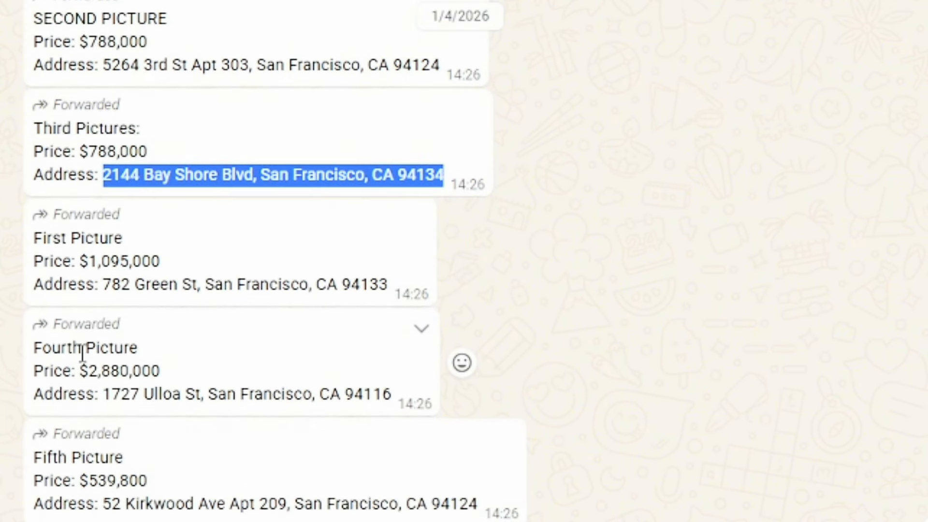
drag(83, 366, 161, 365)
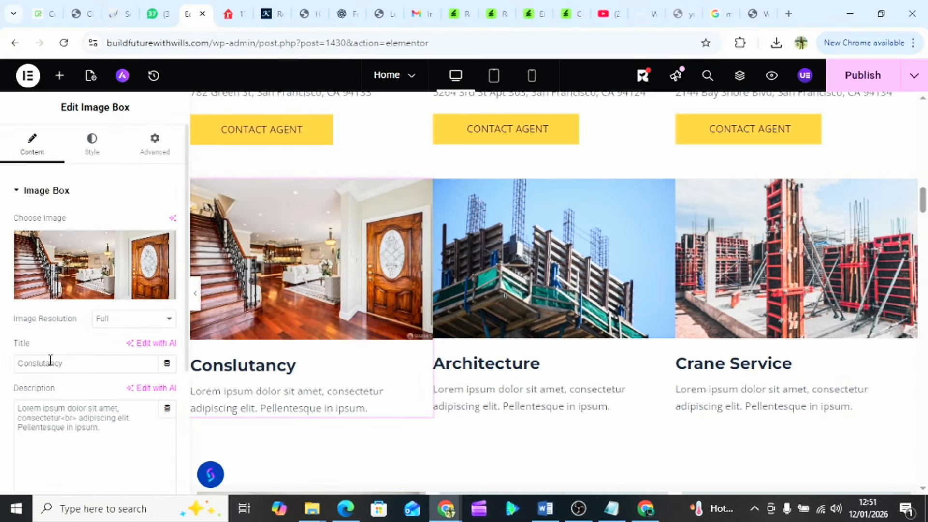
double_click(46, 364)
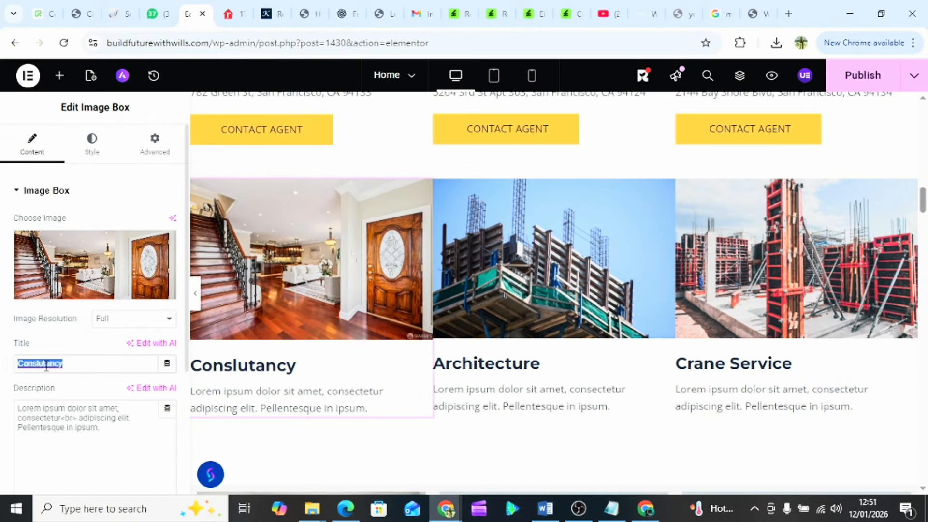
key(ctrl+v)
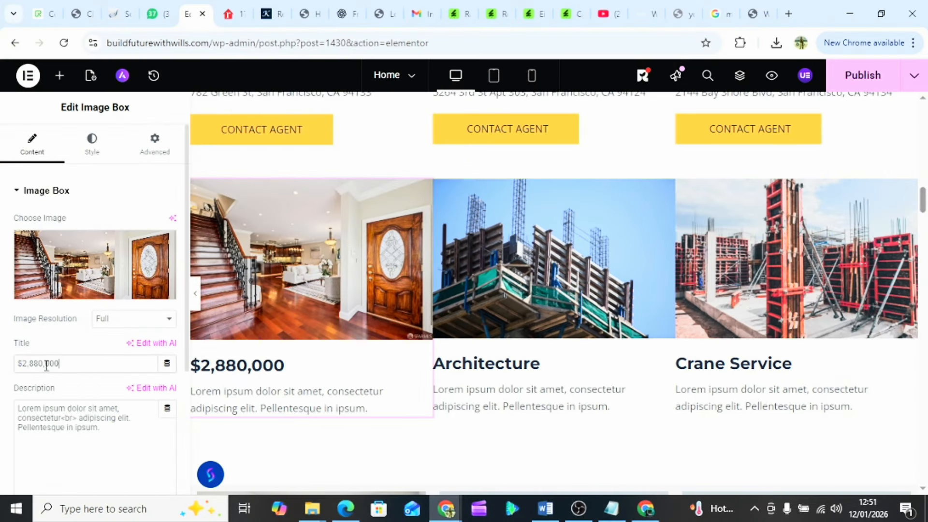
- Replace the placeholder description with the fourth listing's street address
triple_click(54, 414)
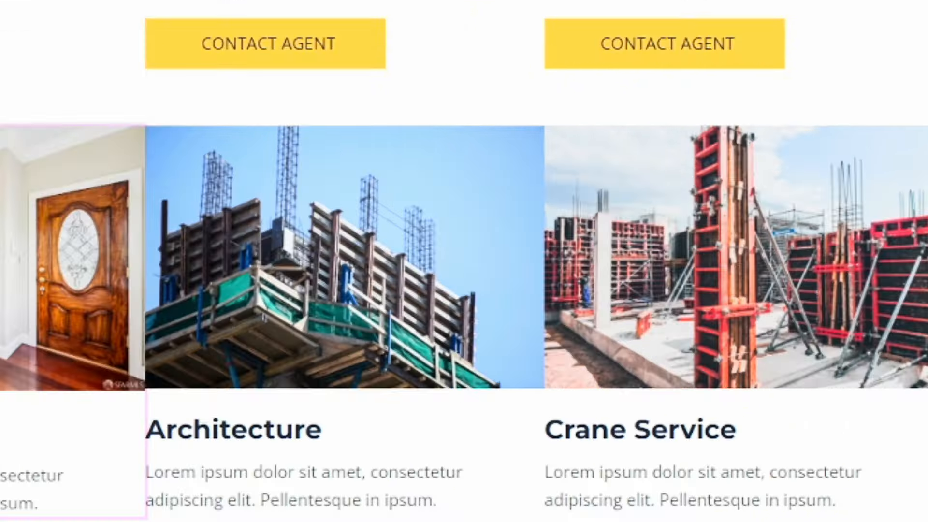
click(154, 13)
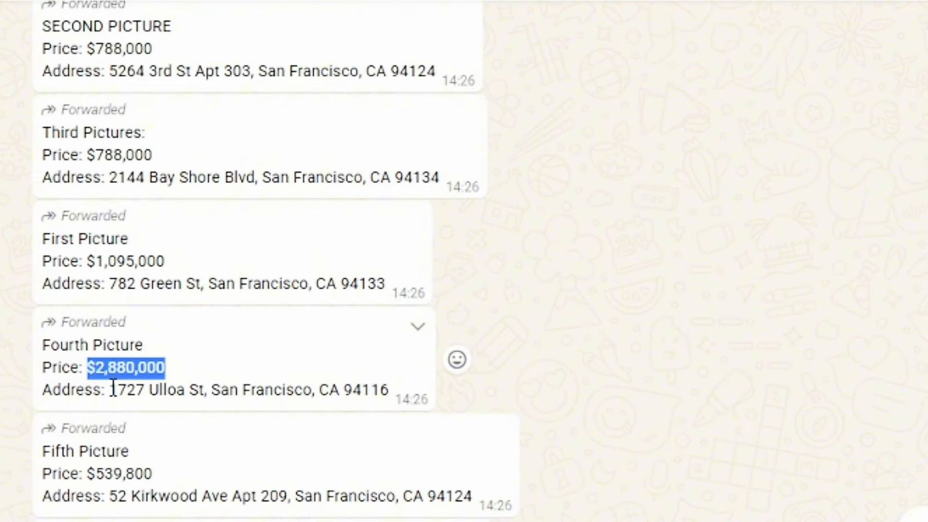
drag(113, 387, 389, 386)
key(ctrl+c)
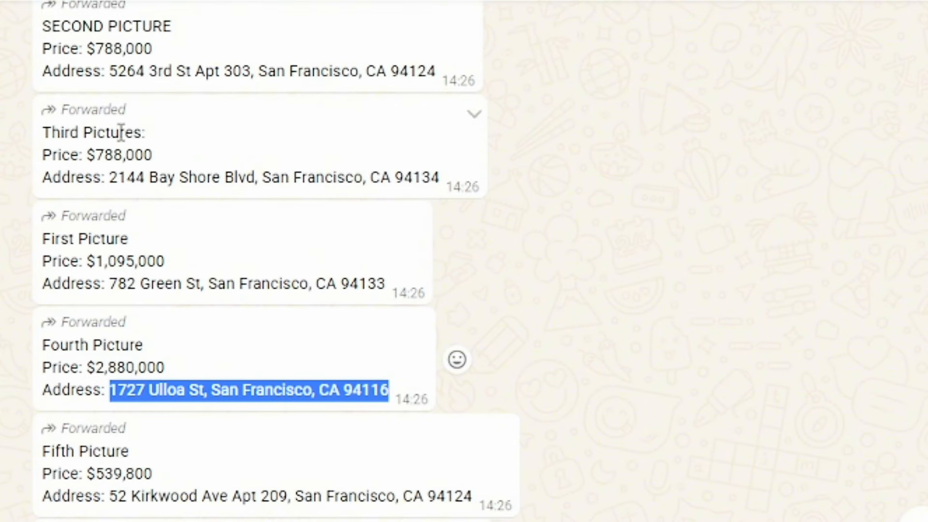
click(193, 14)
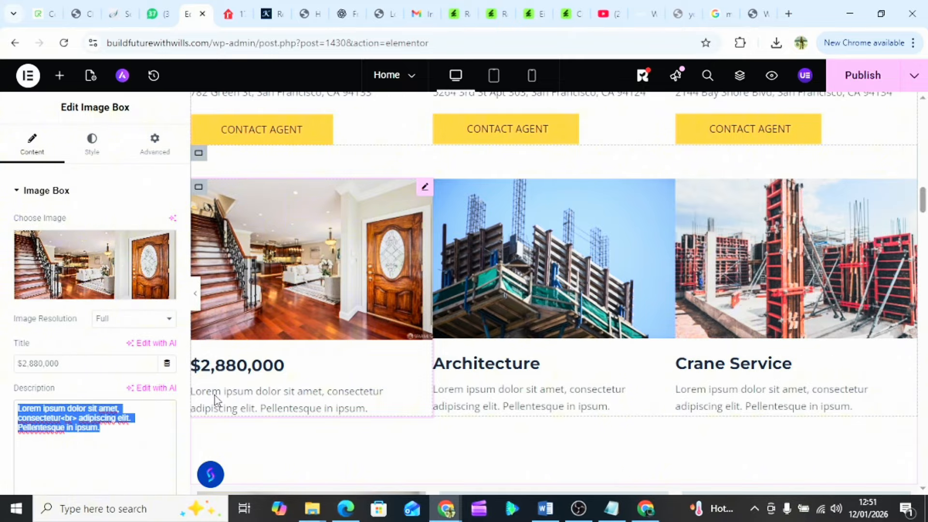
key(ctrl+v)
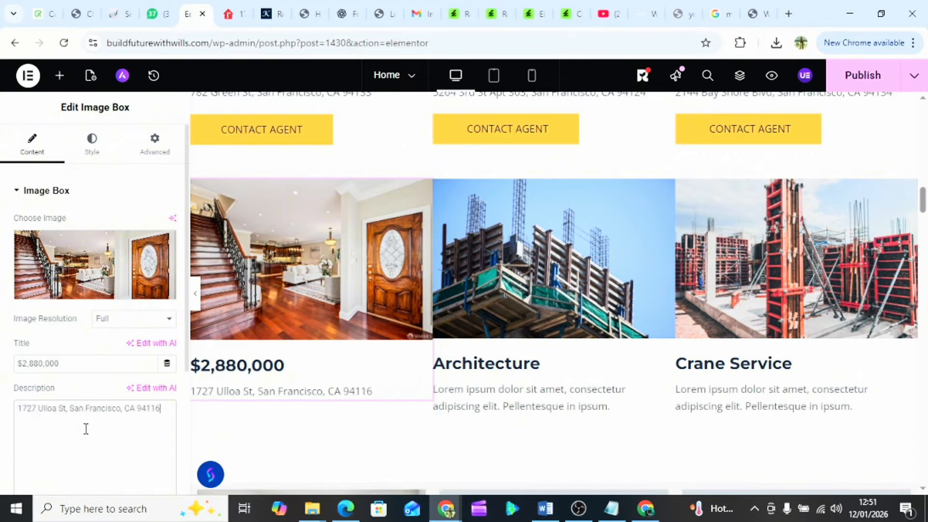
click(483, 367)
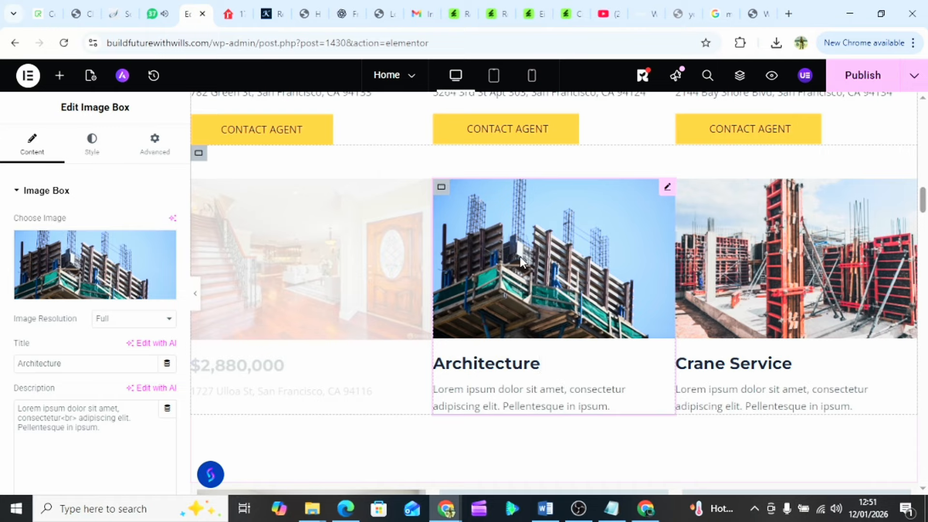
- Upload Property 5's '1th picture' apartment building photo for the Architecture card
mouse_move(68, 265)
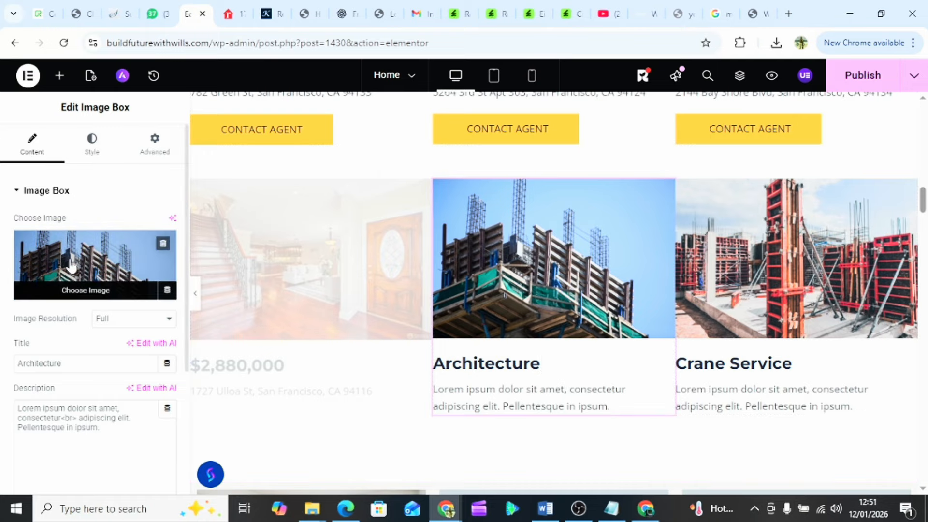
click(97, 242)
click(199, 134)
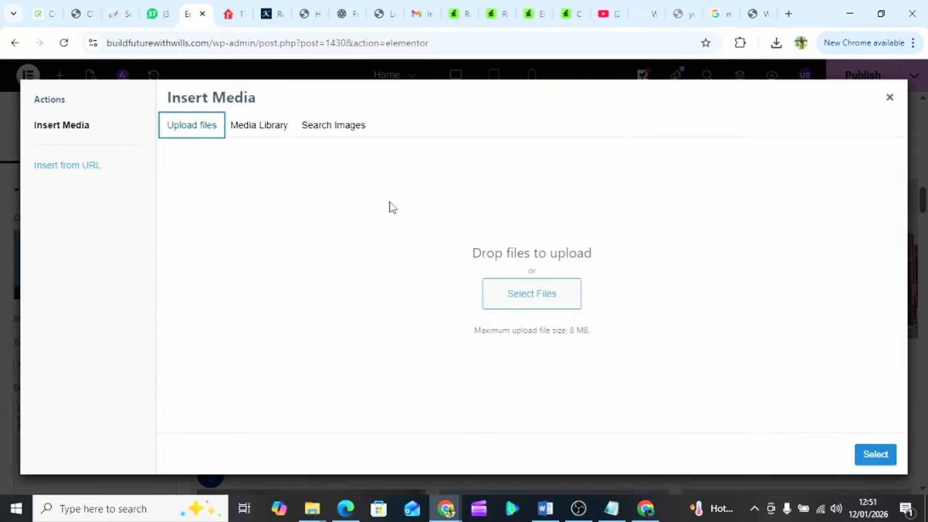
click(551, 301)
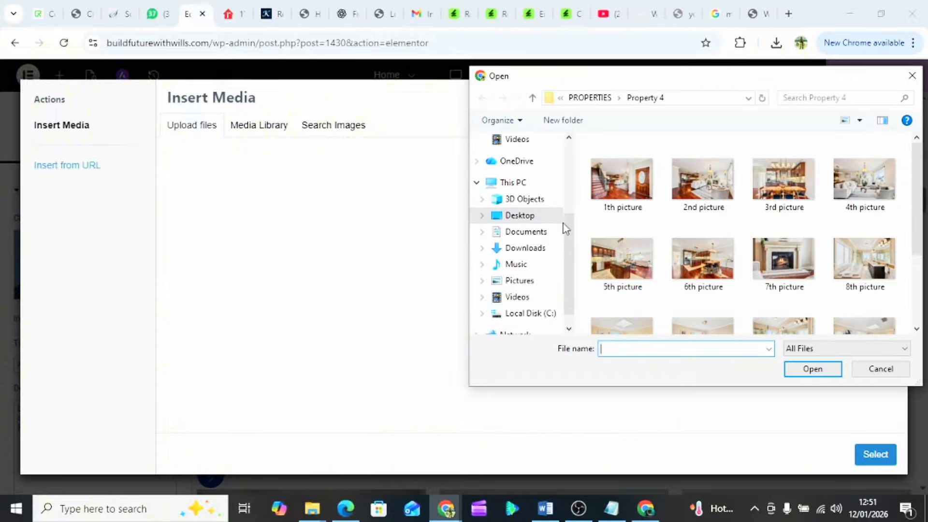
click(589, 98)
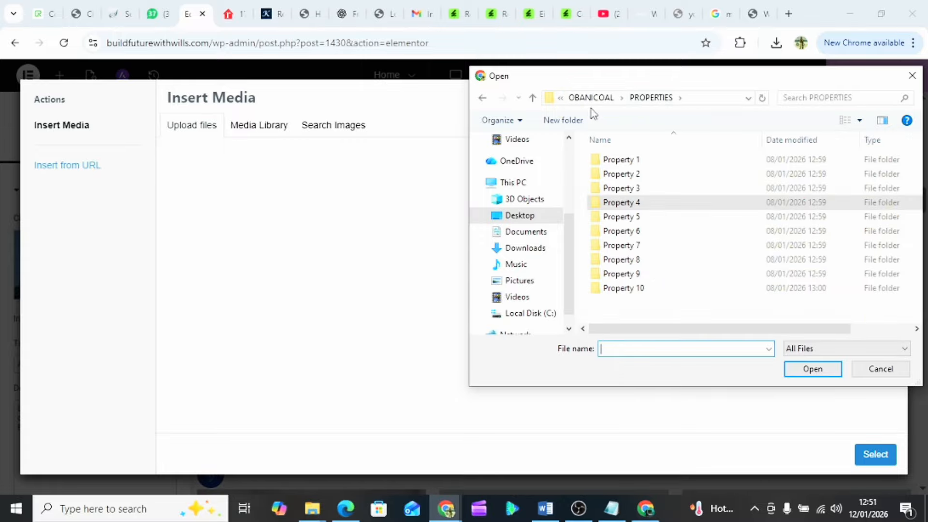
double_click(632, 218)
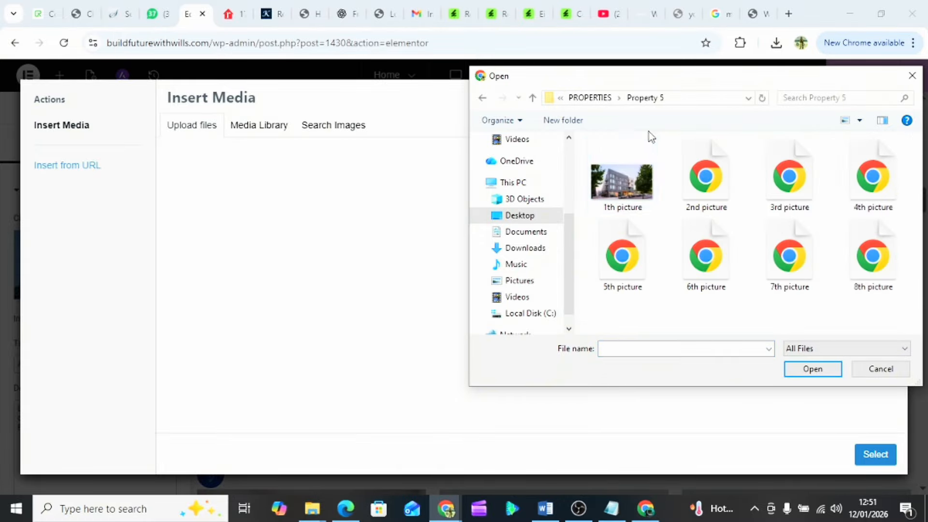
click(620, 197)
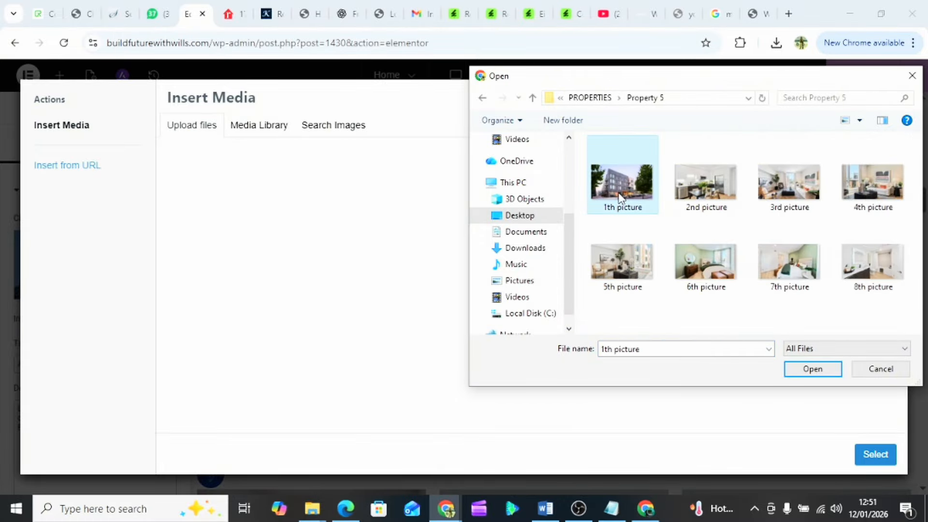
click(814, 373)
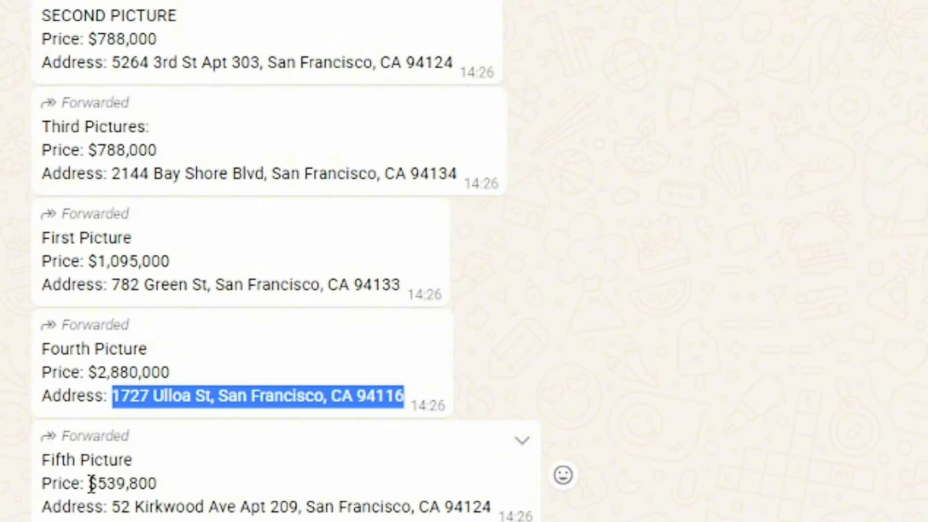
- Insert the building photo into the card and set its title to $539,800
drag(90, 483, 162, 493)
key(ctrl+c)
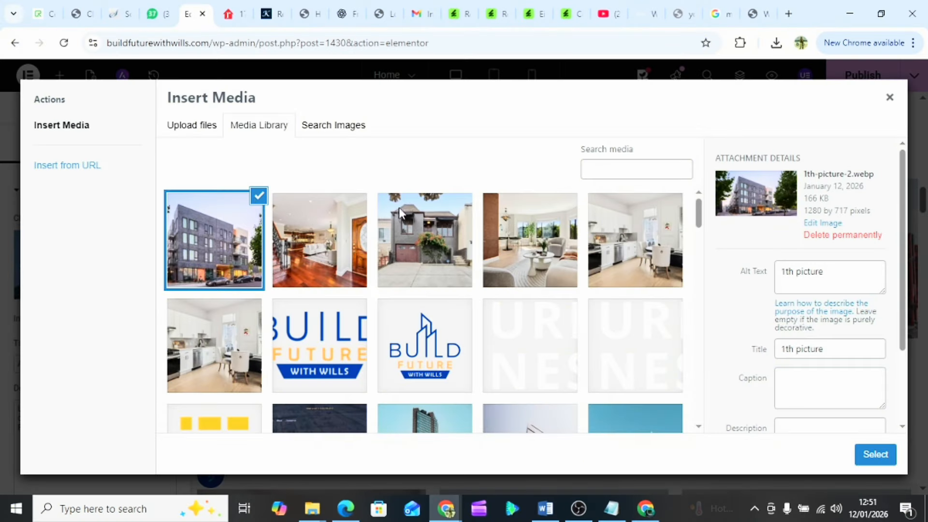
click(872, 454)
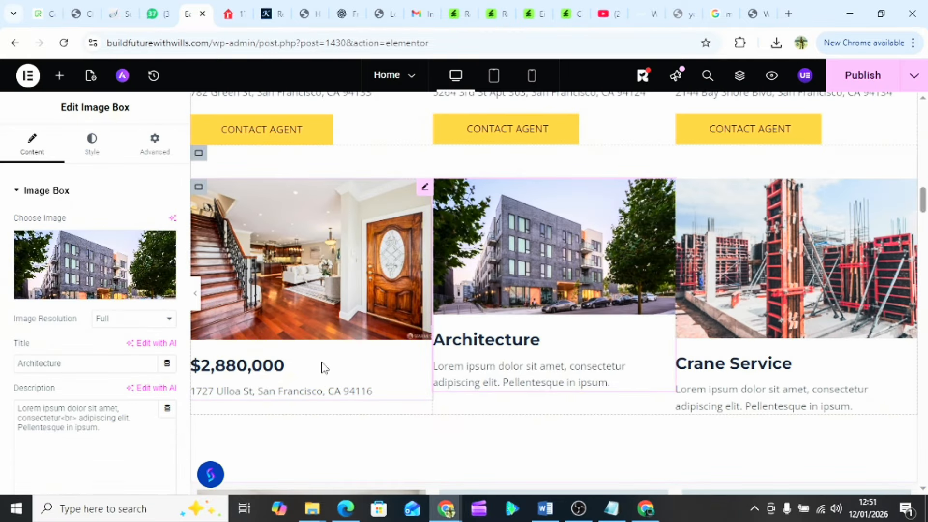
double_click(34, 367)
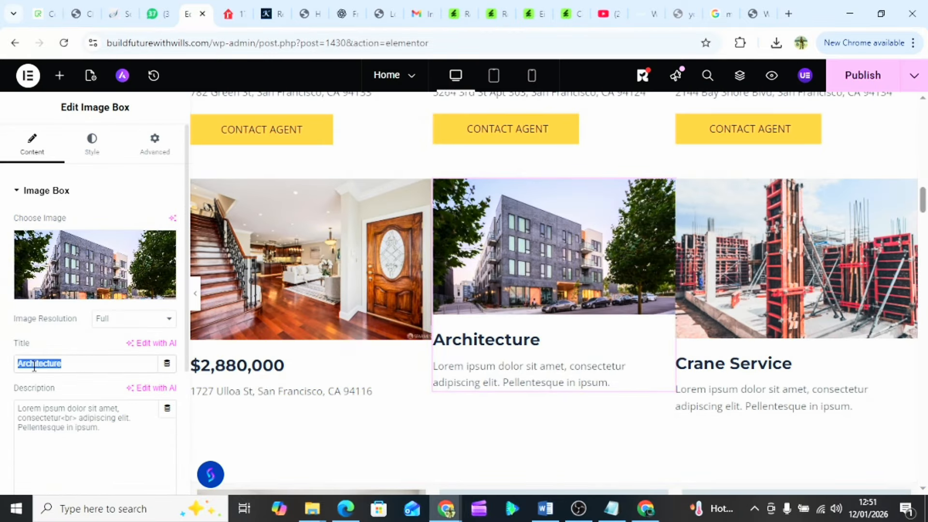
key(ctrl+v)
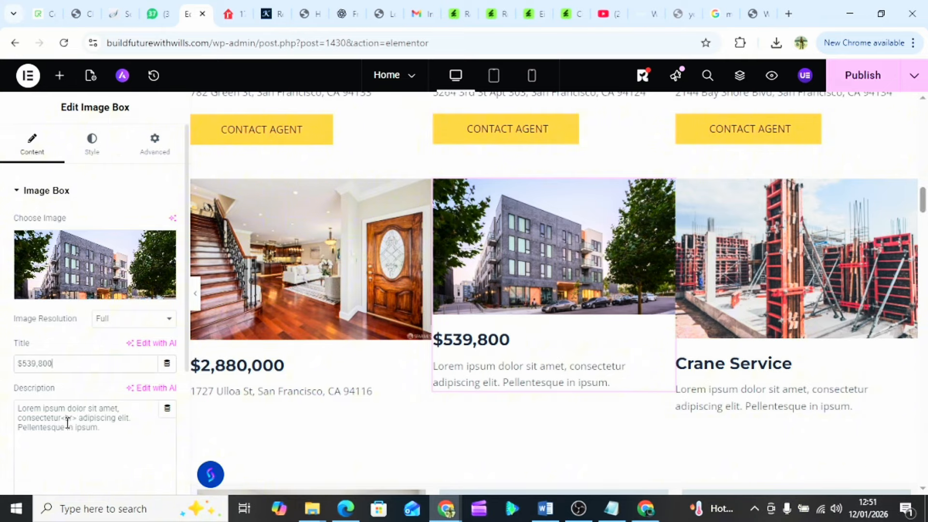
- Replace the card's description with the fifth listing's street address
triple_click(68, 423)
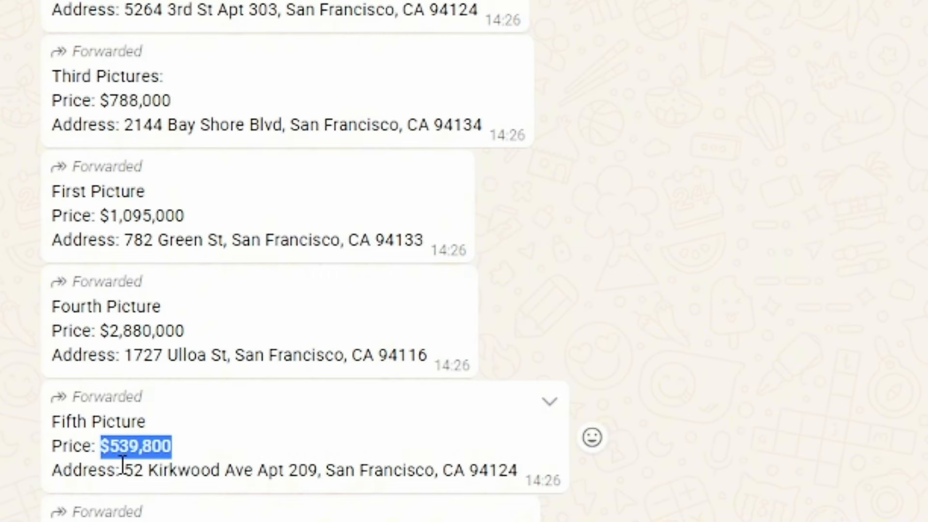
drag(128, 469, 521, 467)
key(ctrl+c)
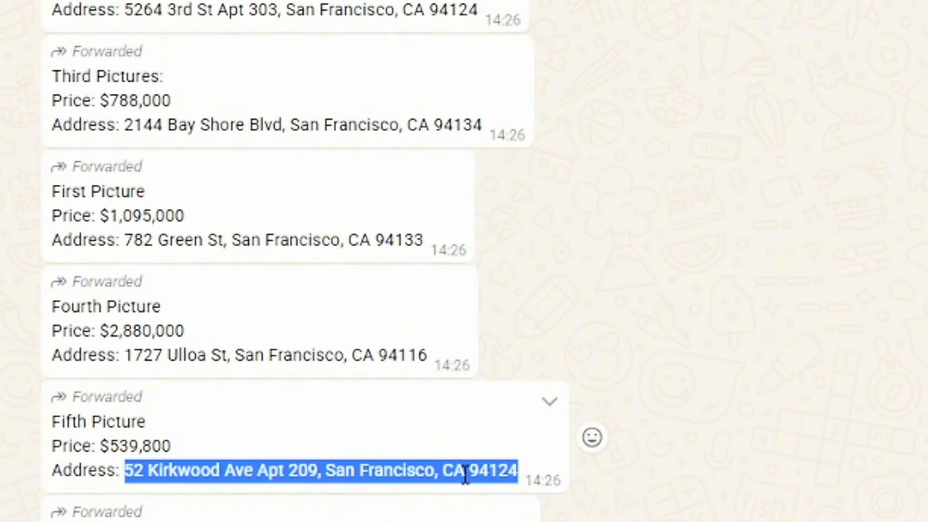
click(186, 23)
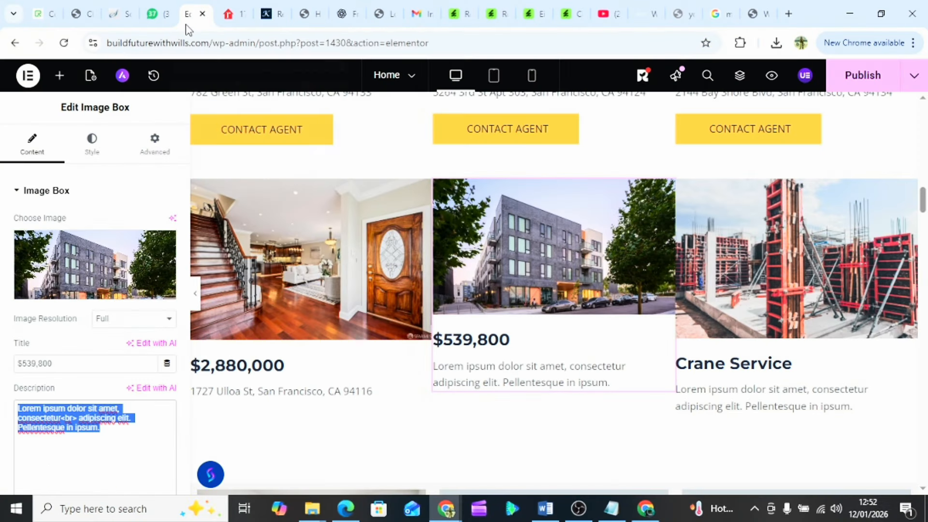
click(466, 373)
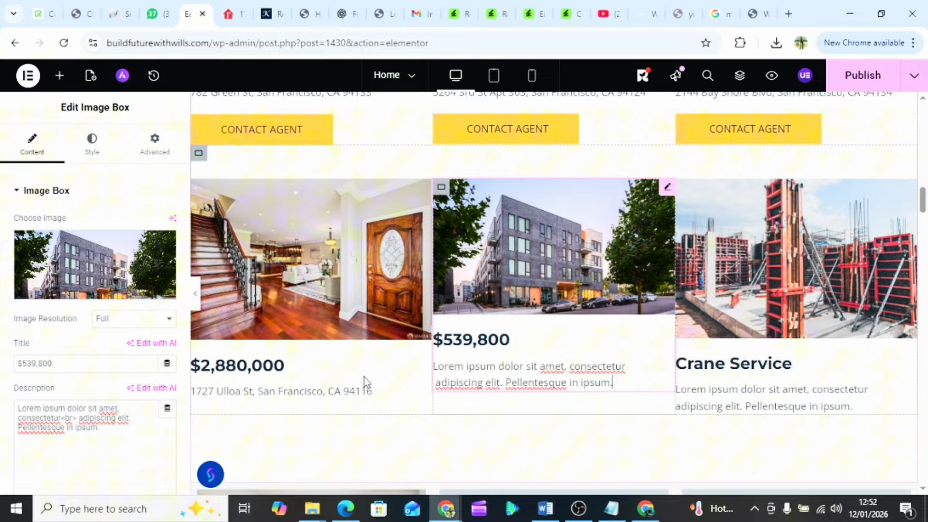
triple_click(76, 419)
key(ctrl+v)
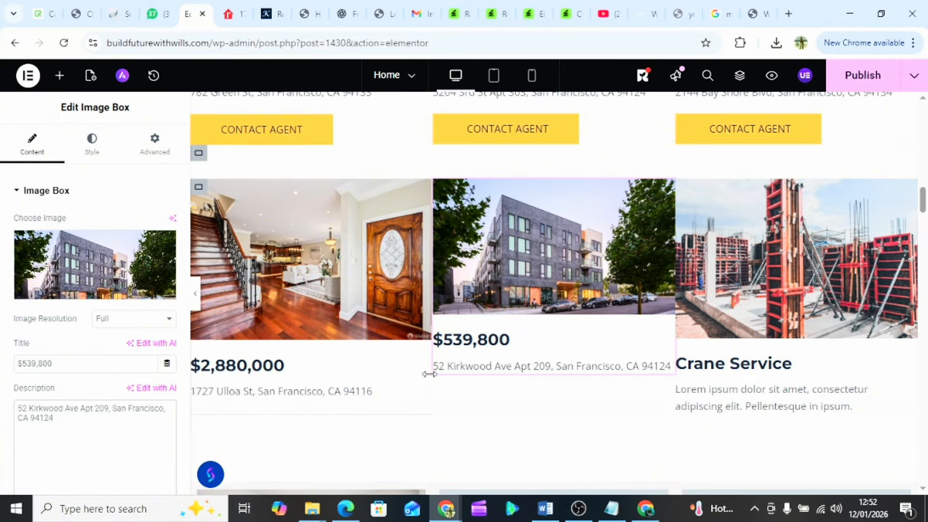
click(772, 276)
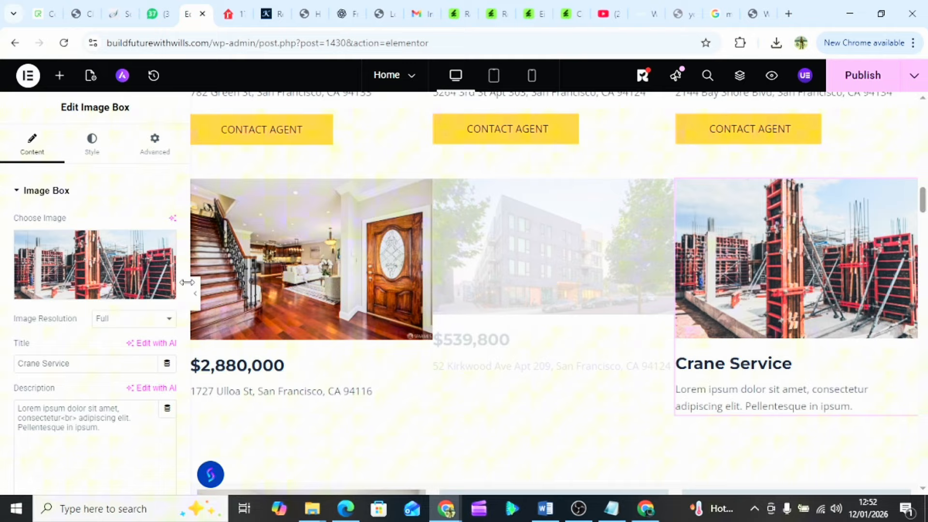
- Upload Property 6's '1th picture' living-room photo for the Crane Service card
click(74, 273)
click(198, 137)
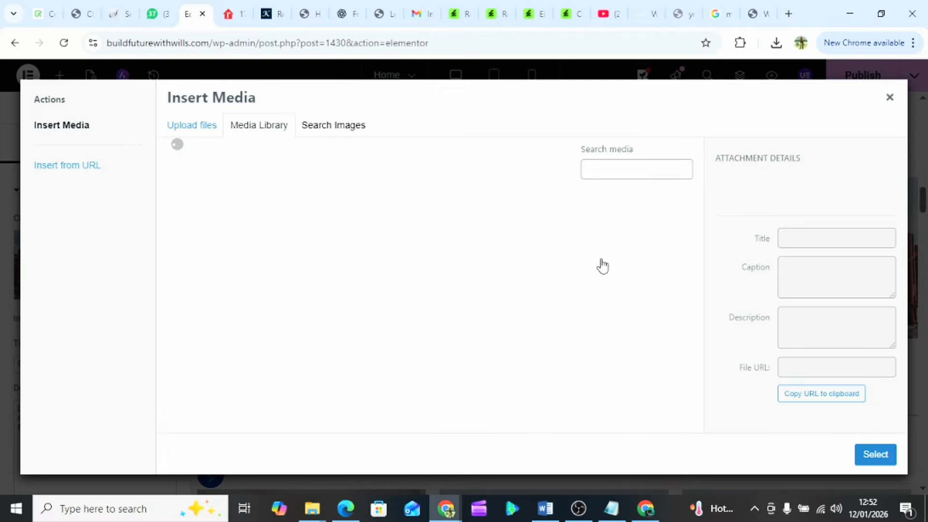
click(529, 293)
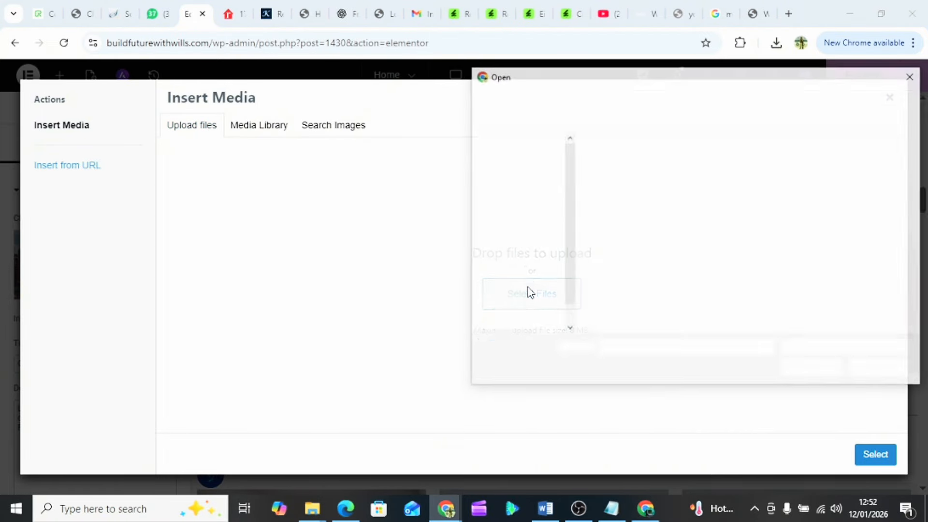
click(590, 100)
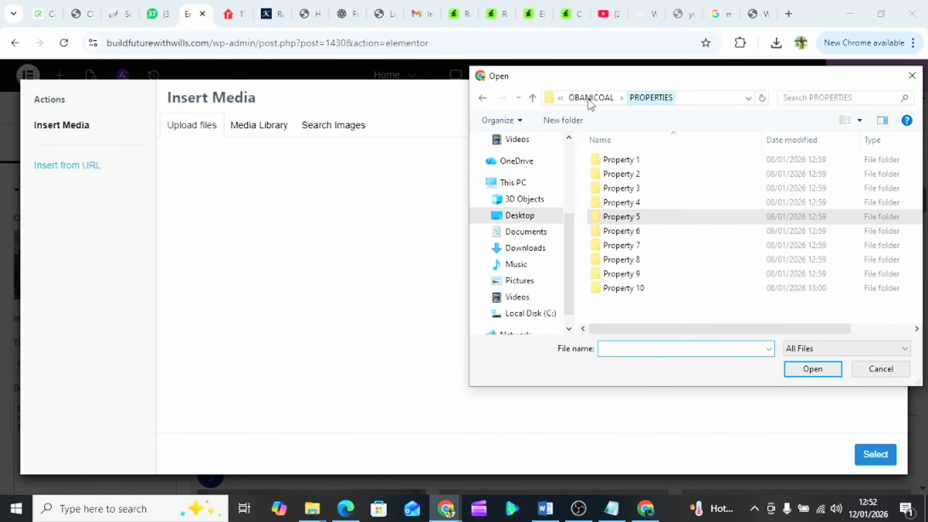
double_click(629, 232)
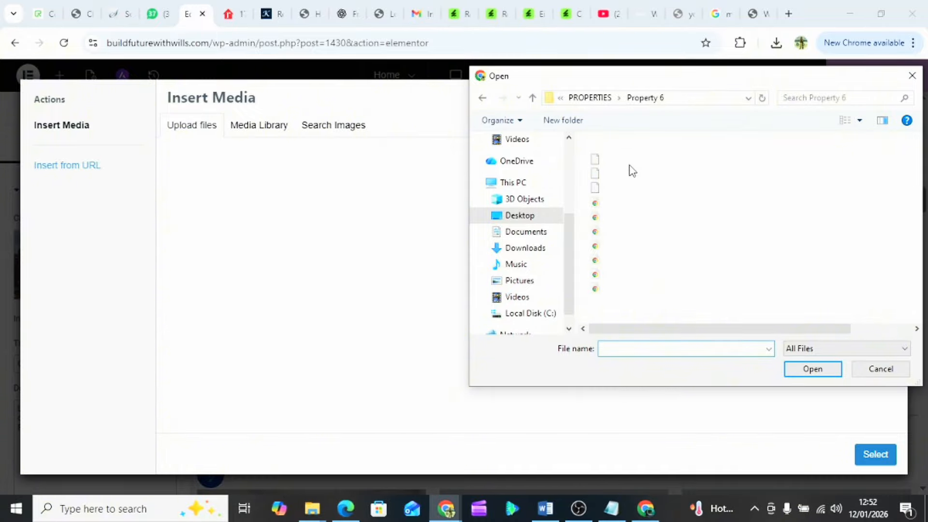
click(623, 187)
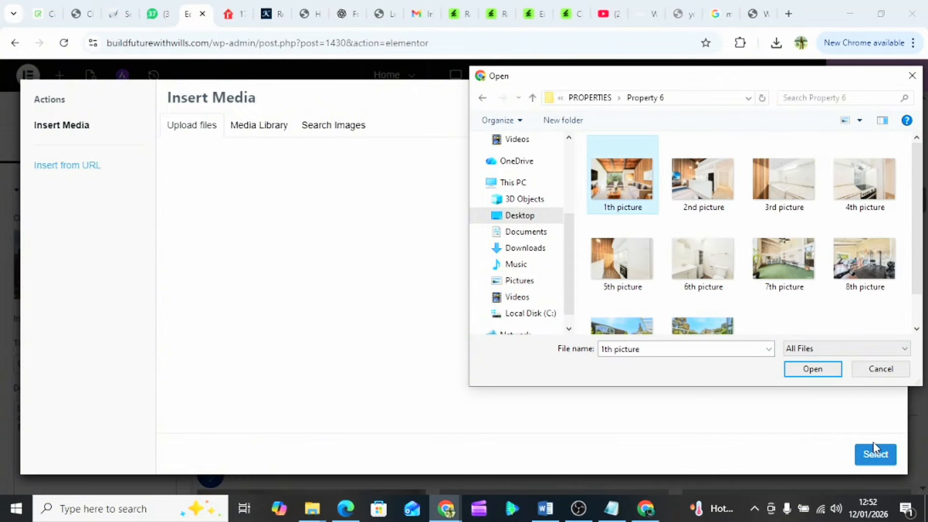
click(812, 371)
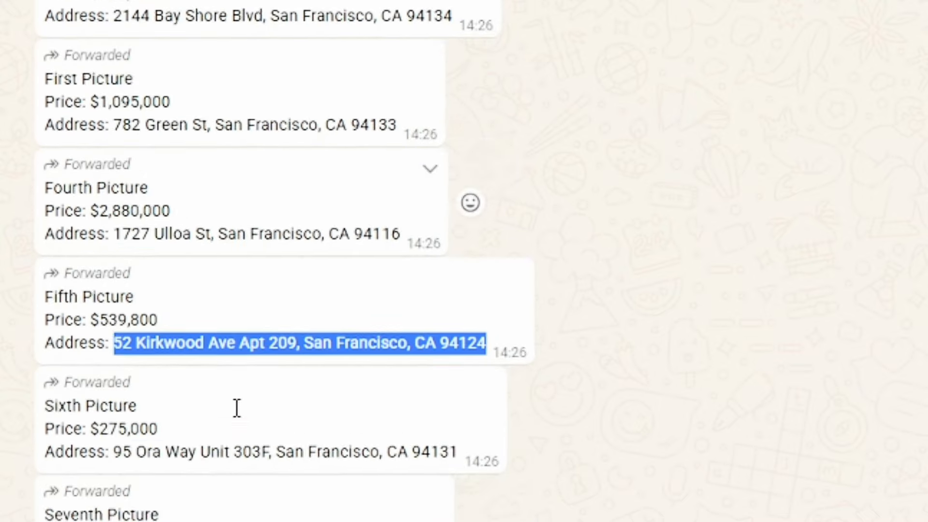
scroll(237, 411, down, 3)
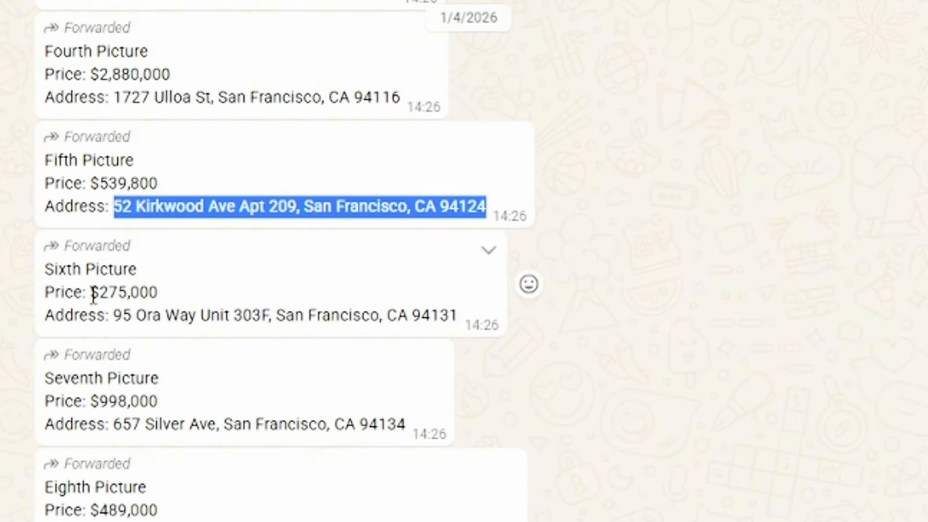
- Insert the living-room photo and replace the Crane Service title with $275,000
drag(92, 293, 161, 303)
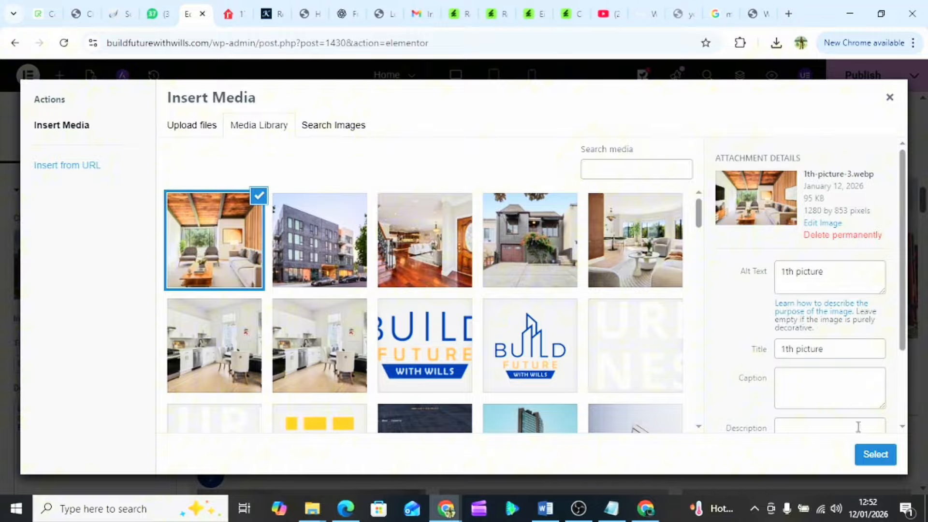
click(867, 457)
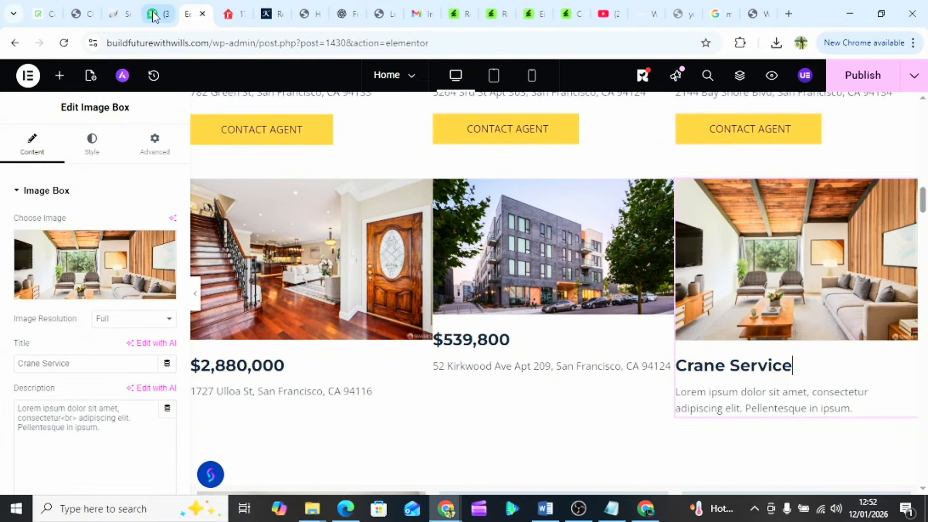
drag(140, 292, 75, 291)
key(ctrl+c)
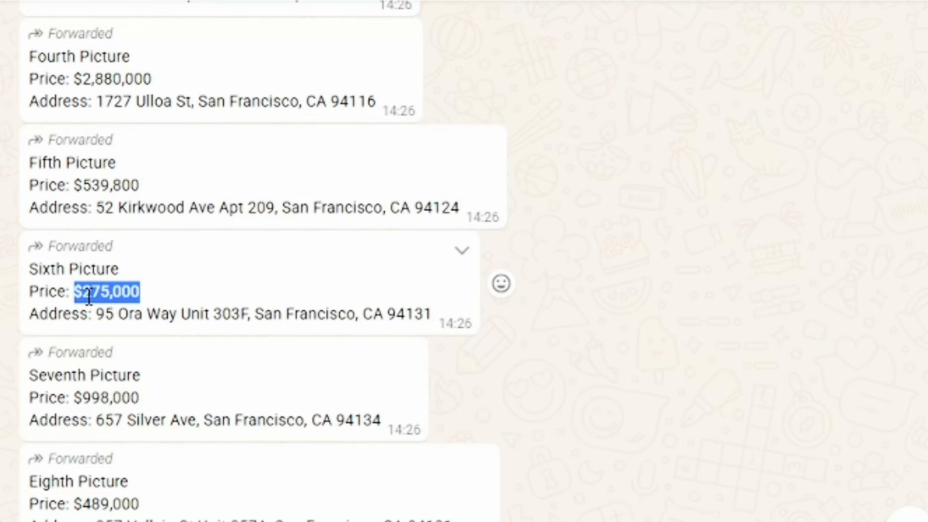
click(99, 320)
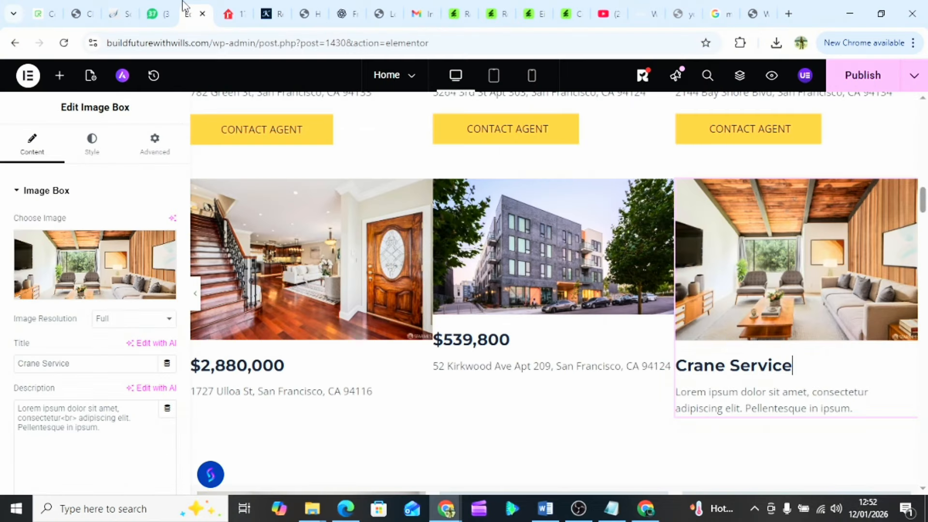
triple_click(40, 365)
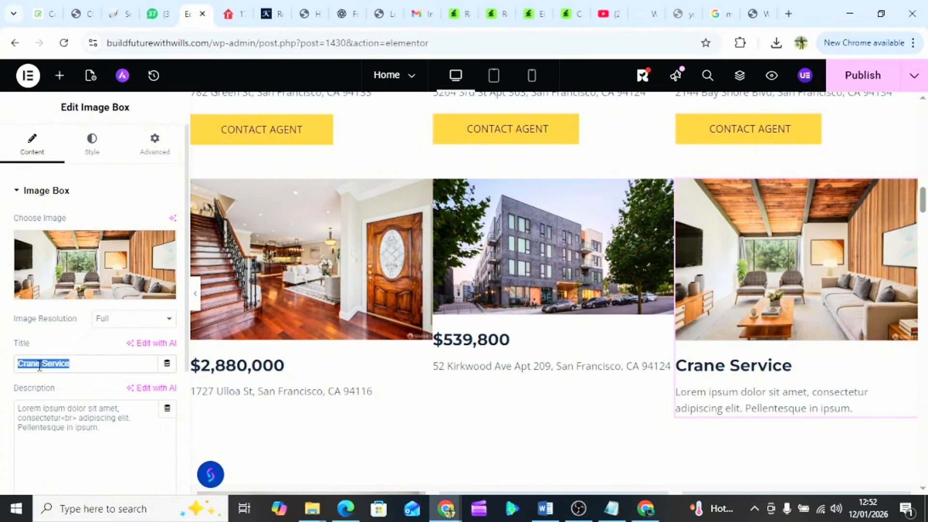
key(ctrl+v)
- Replace the placeholder description with the sixth listing's street address
triple_click(44, 407)
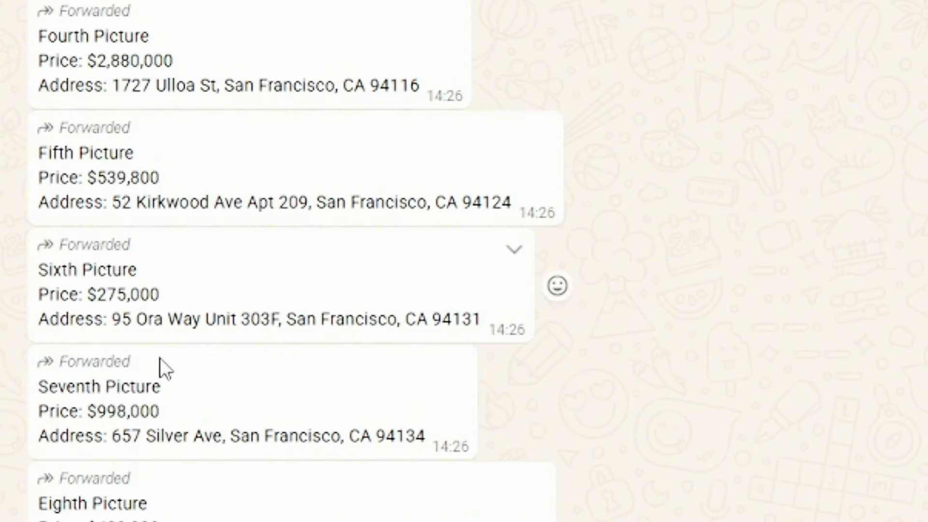
scroll(251, 395, down, 1)
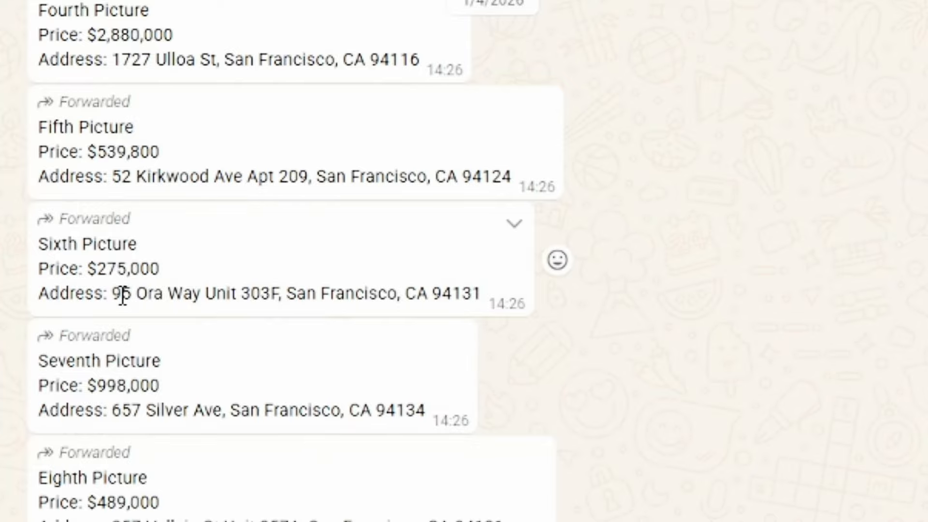
drag(114, 293, 482, 294)
key(ctrl+c)
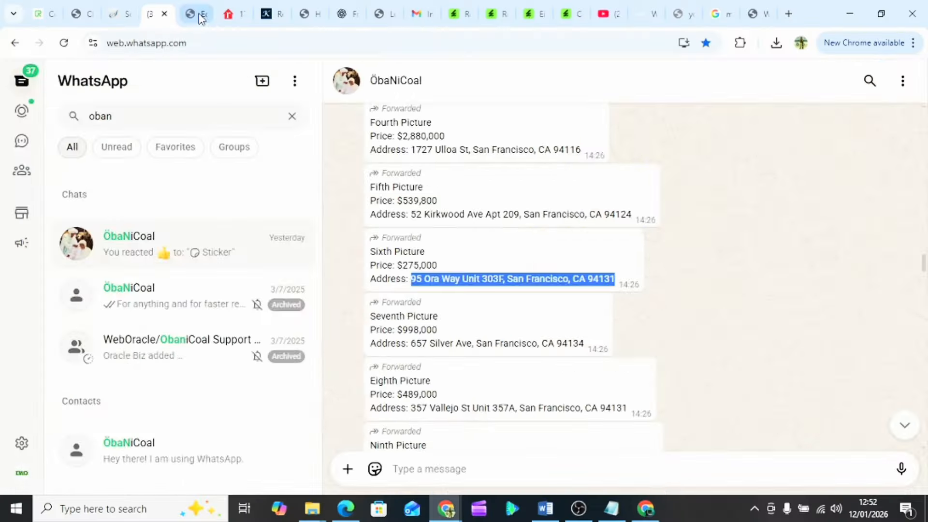
click(199, 16)
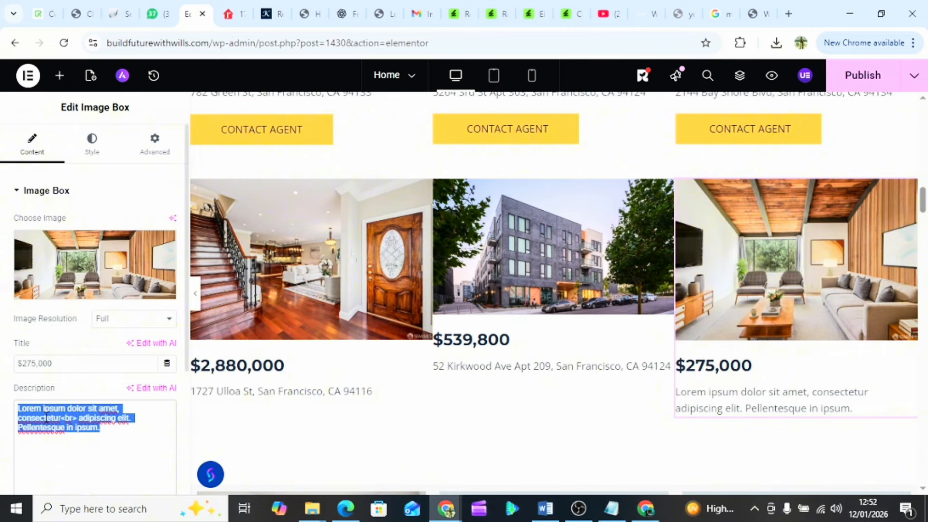
key(ctrl+v)
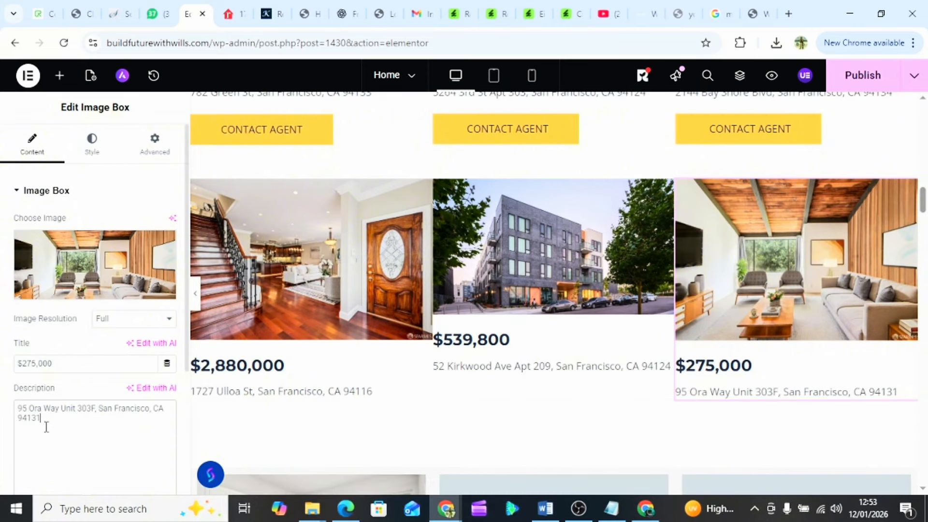
- Duplicate the CONTACT AGENT button under the $2,880,000, $539,800 and $275,000 listings
right_click(302, 136)
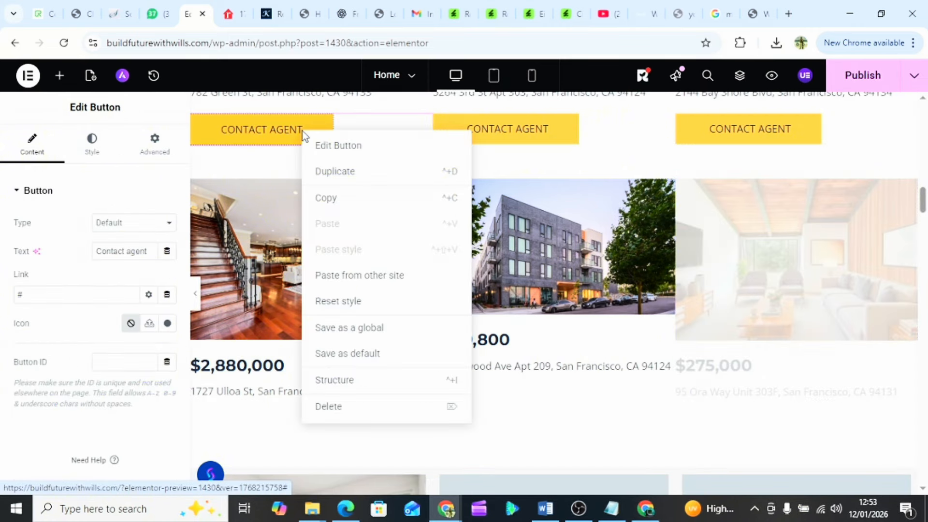
click(341, 175)
drag(325, 183, 283, 438)
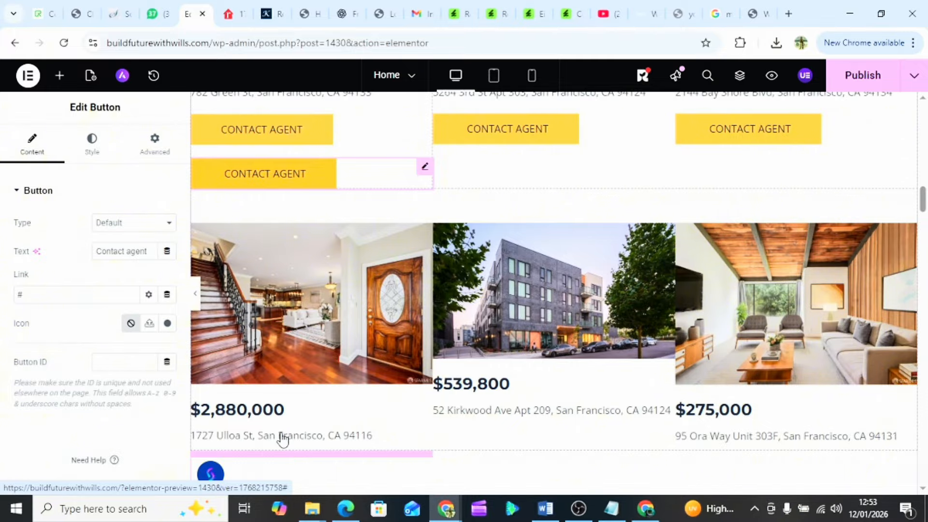
scroll(398, 319, down, 3)
scroll(398, 323, up, 1)
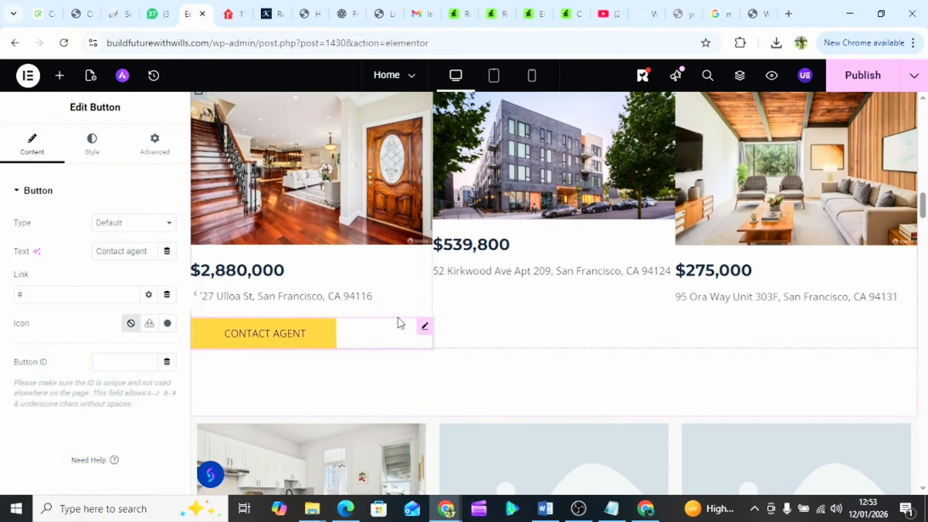
right_click(337, 343)
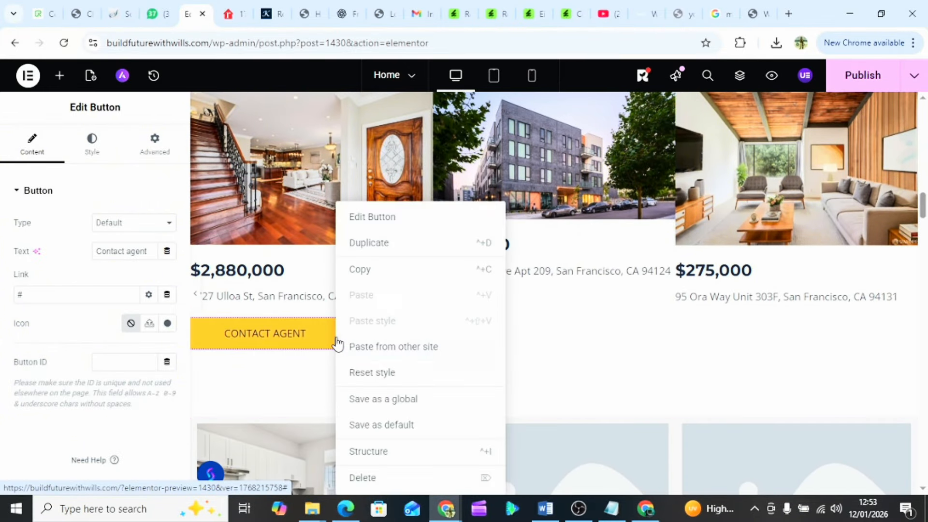
click(398, 247)
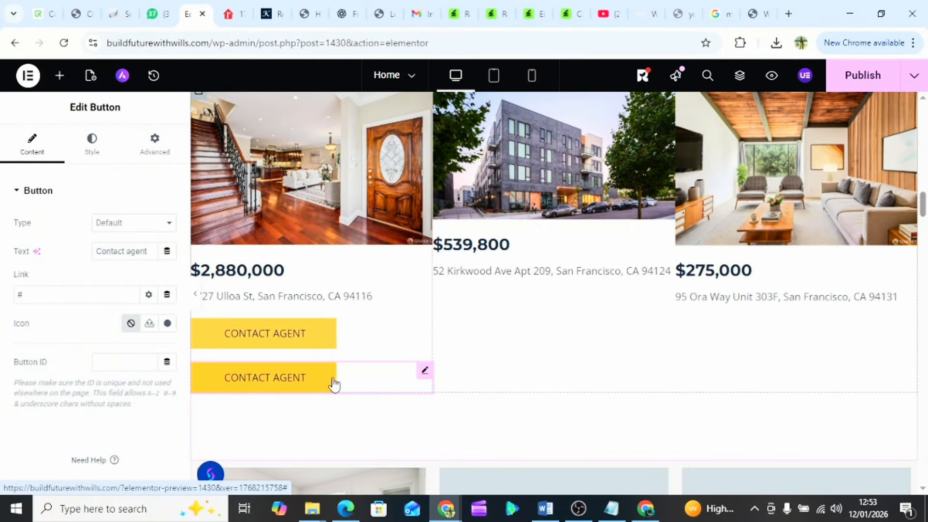
drag(346, 382, 504, 269)
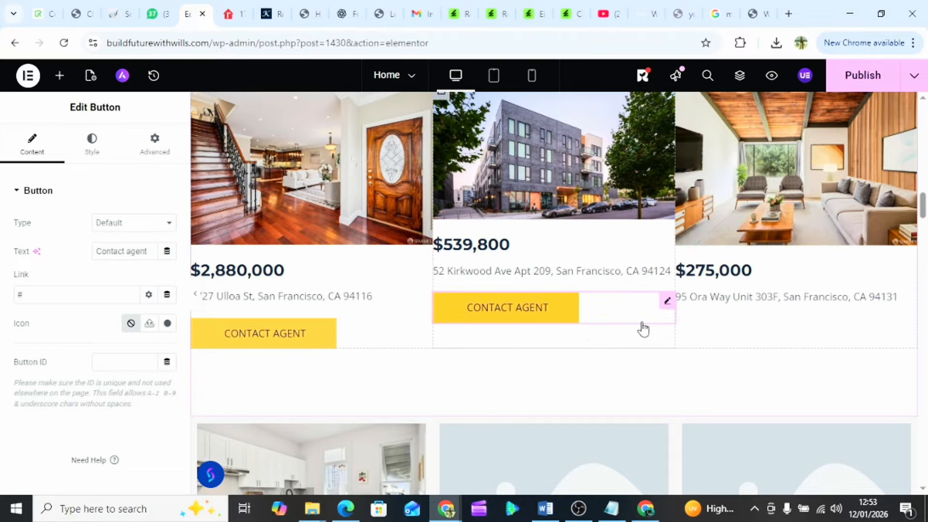
right_click(594, 320)
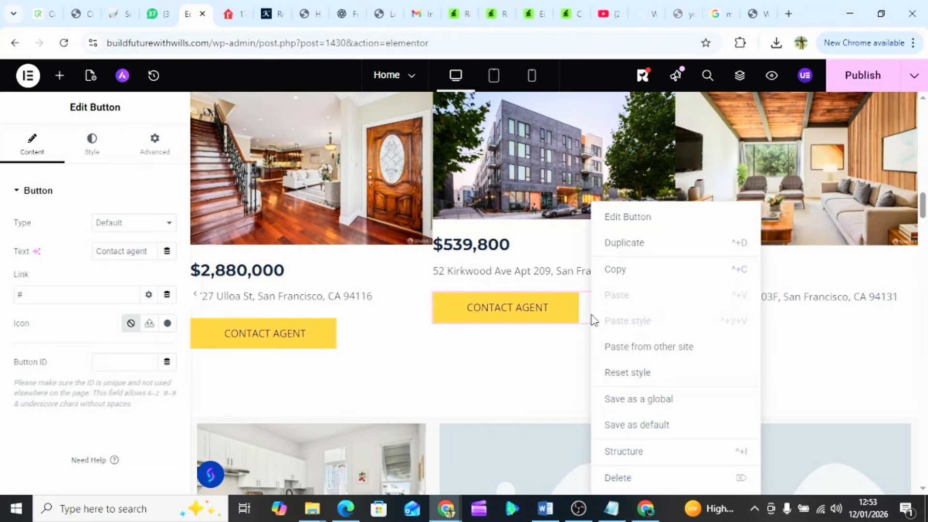
click(668, 249)
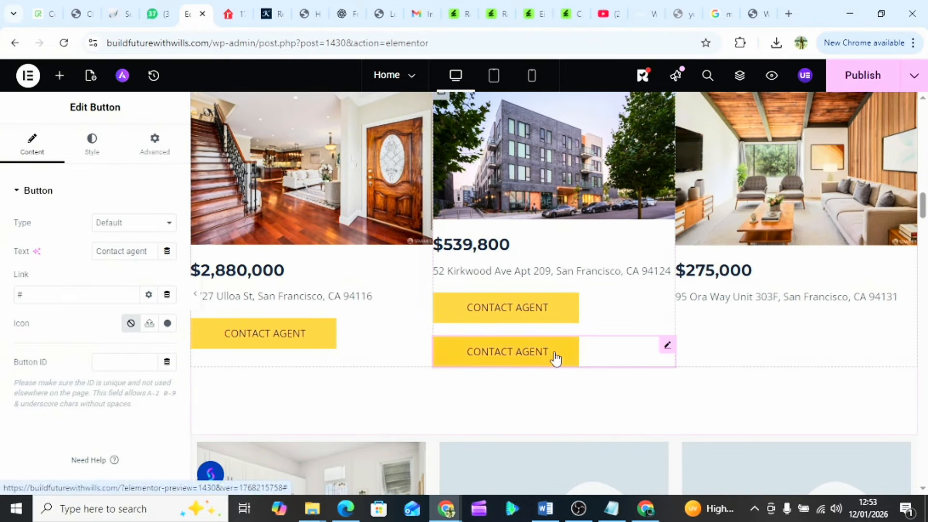
drag(555, 359, 732, 286)
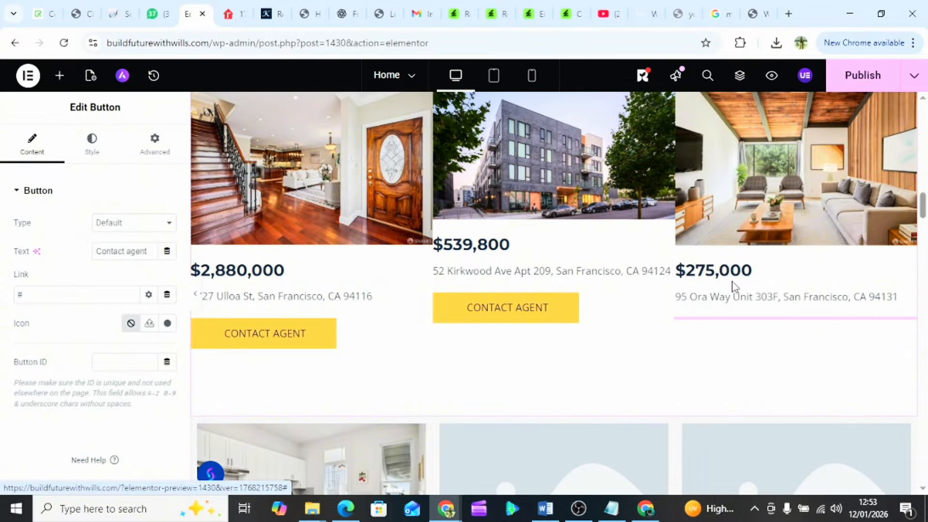
- Select the kitchen photo in the next row and bring up its image picker
scroll(456, 353, up, 3)
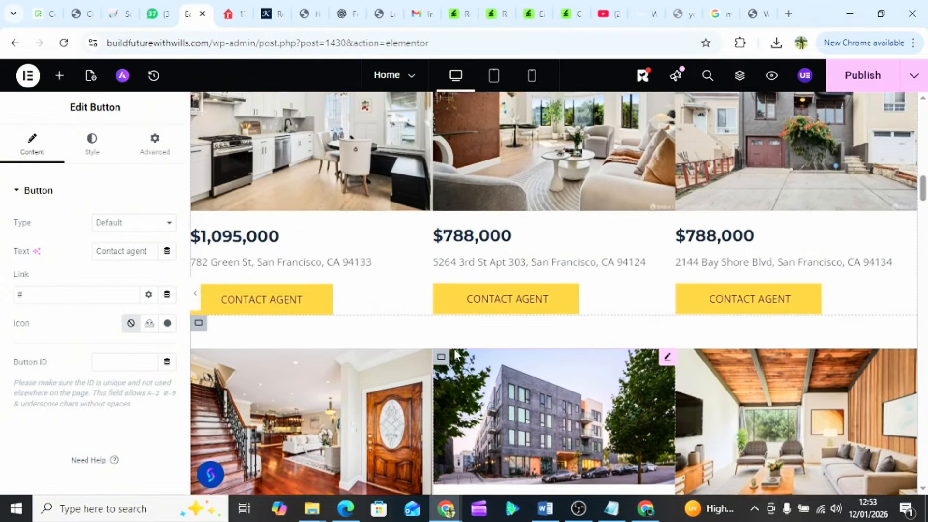
scroll(456, 353, down, 7)
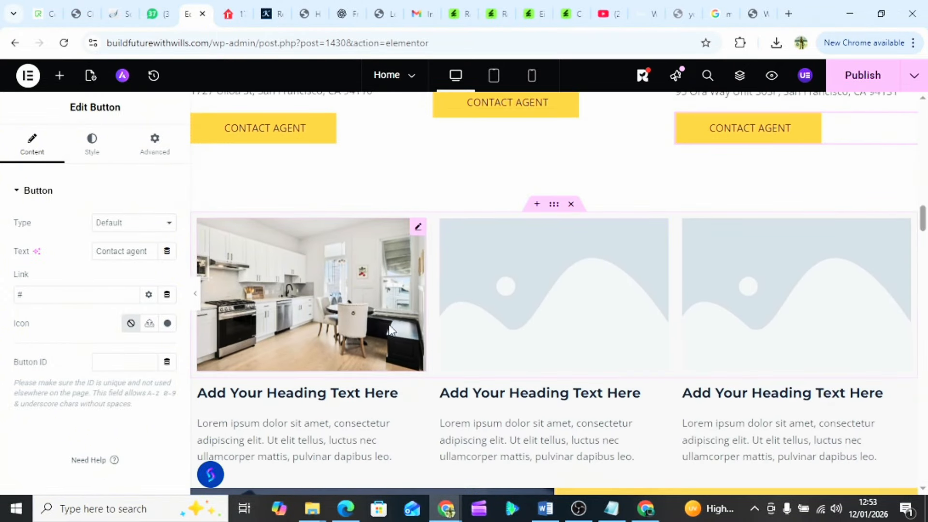
click(323, 337)
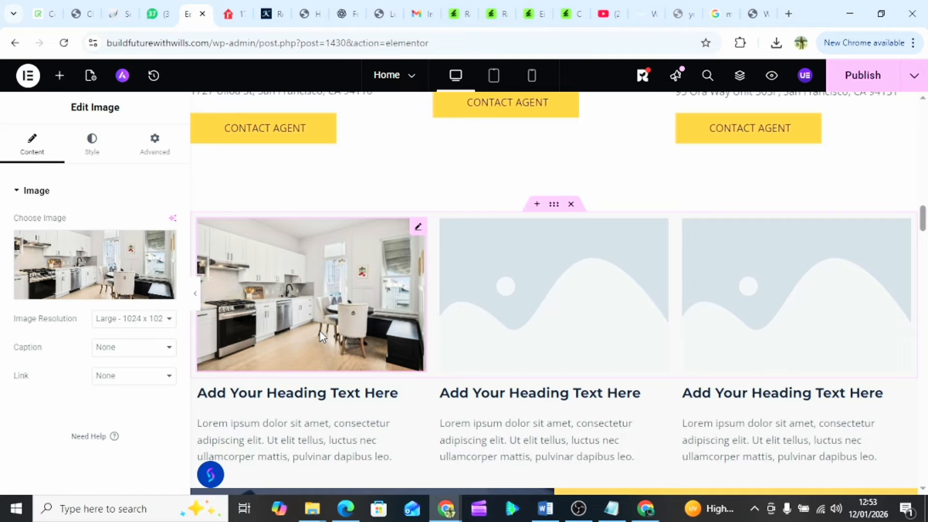
click(116, 263)
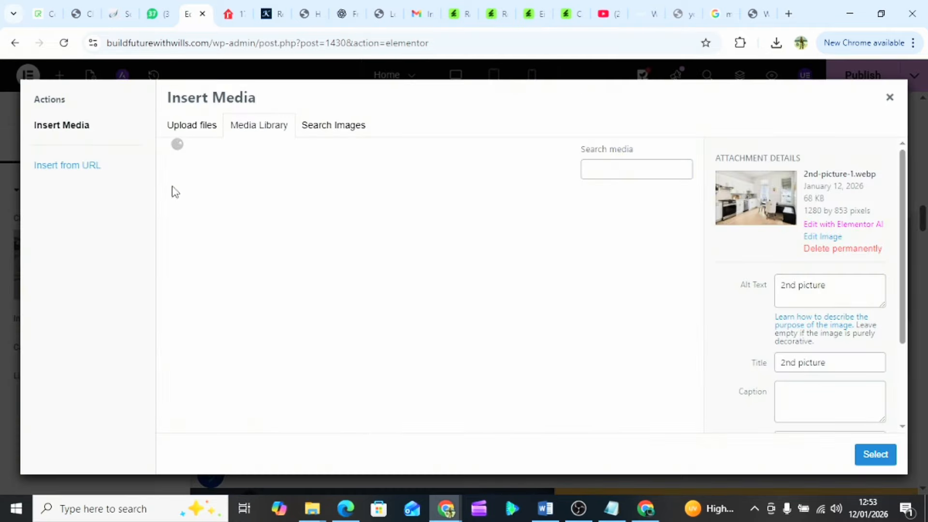
- Upload Property 7's '1th picture' dusk exterior house photo to the media library
click(194, 127)
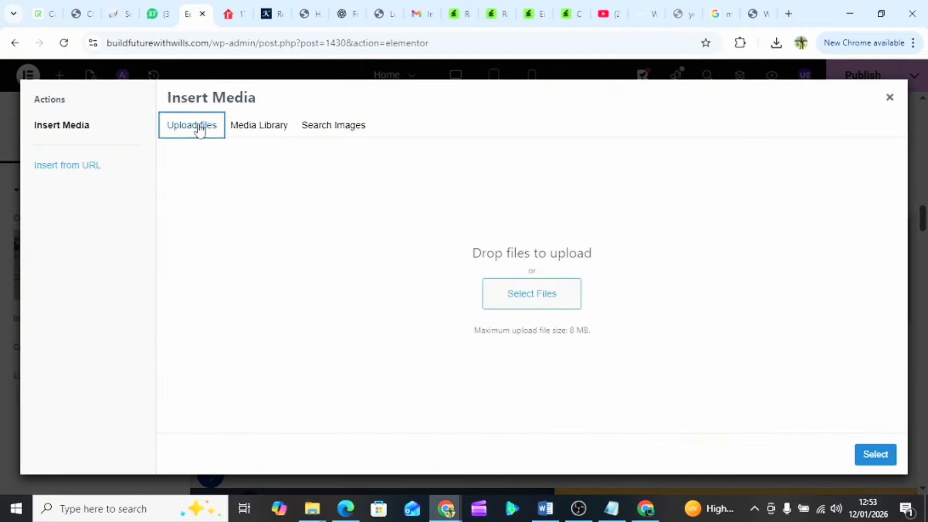
click(553, 304)
scroll(657, 194, down, 1)
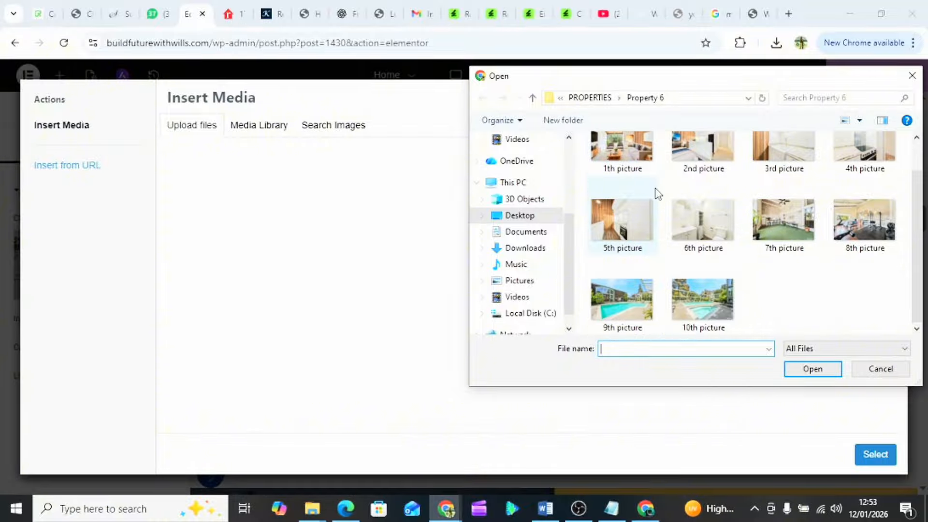
click(590, 98)
double_click(635, 248)
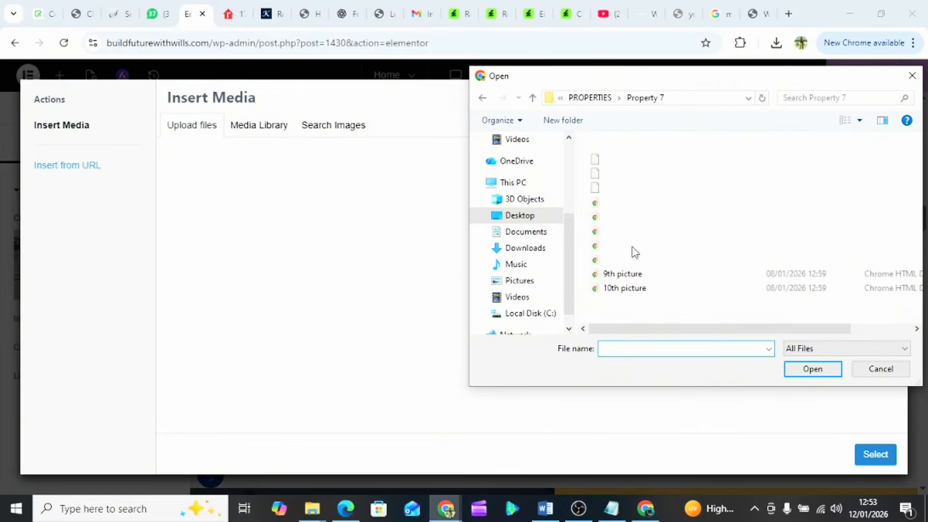
click(620, 198)
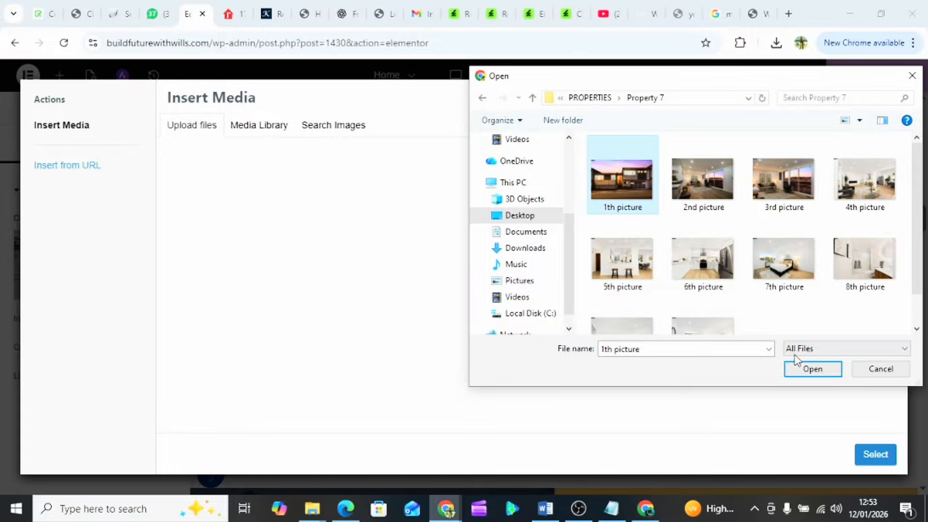
click(813, 369)
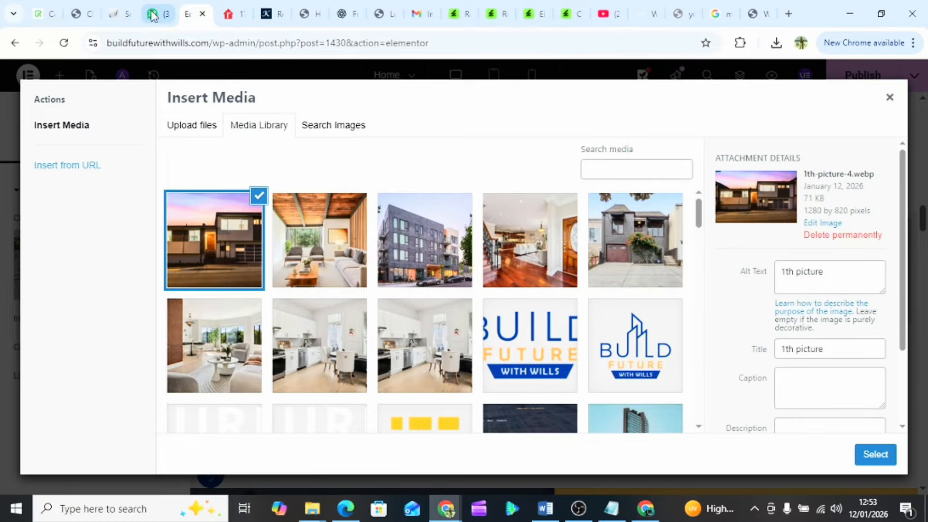
- Copy the seventh listing's $998,000 price and insert the dusk house photo into the card
click(153, 14)
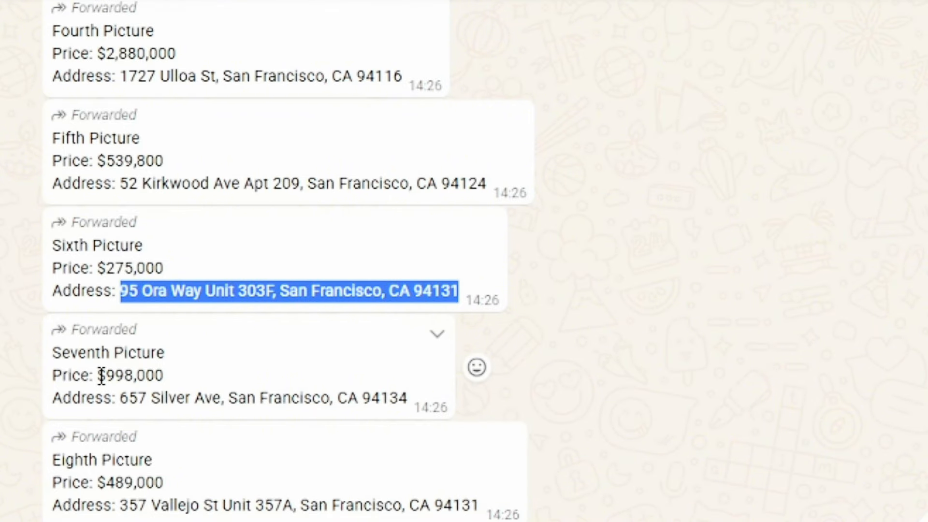
drag(101, 376, 168, 370)
key(ctrl+c)
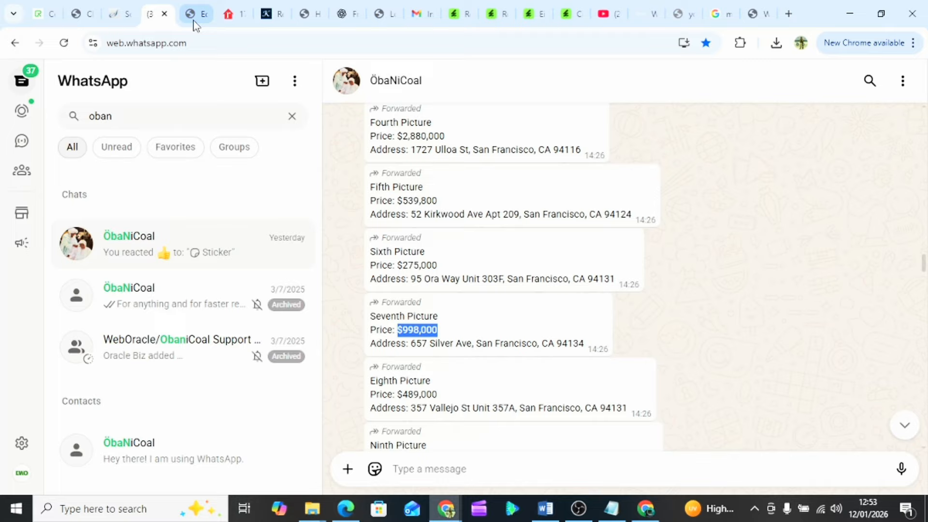
click(193, 15)
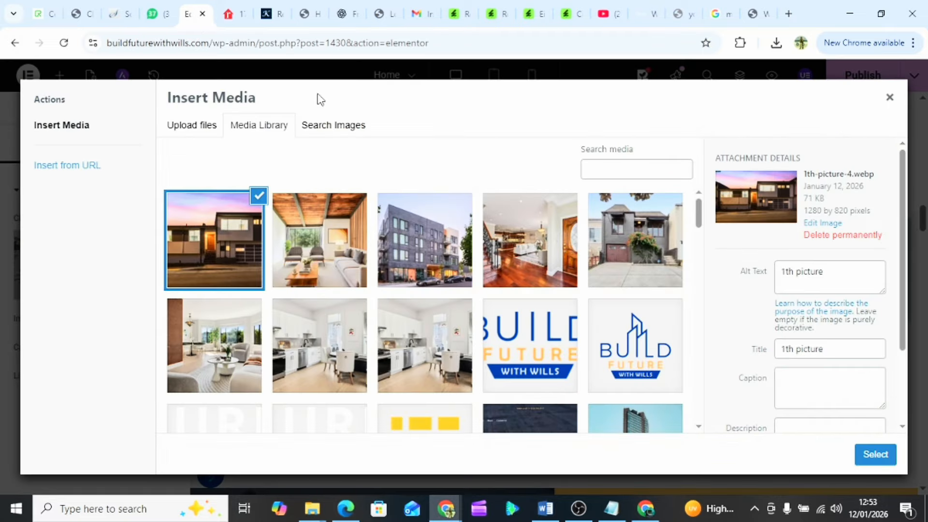
click(862, 448)
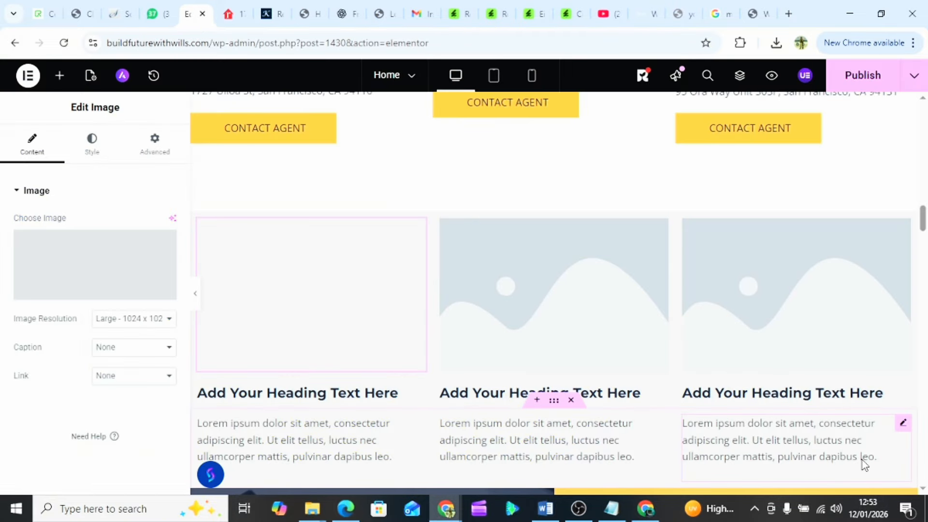
- Replace the first card's heading text with $998,000
scroll(317, 382, down, 1)
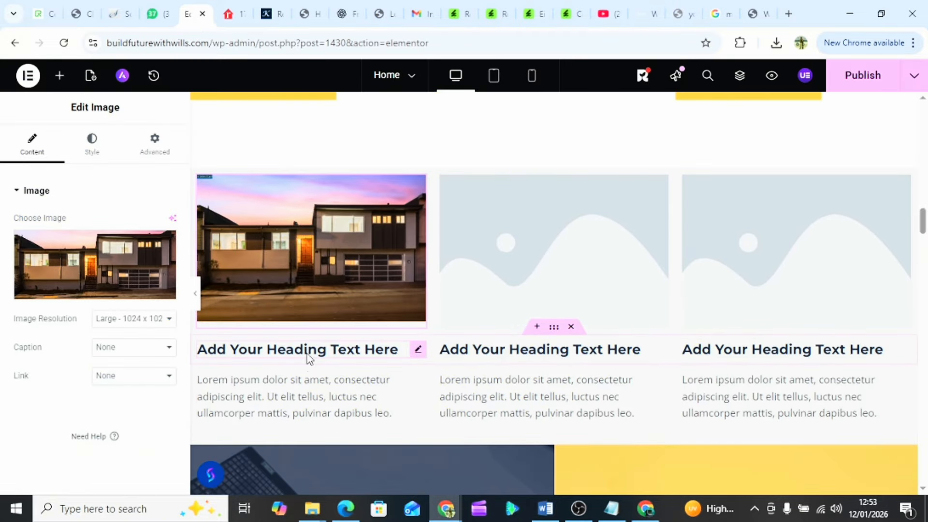
click(309, 358)
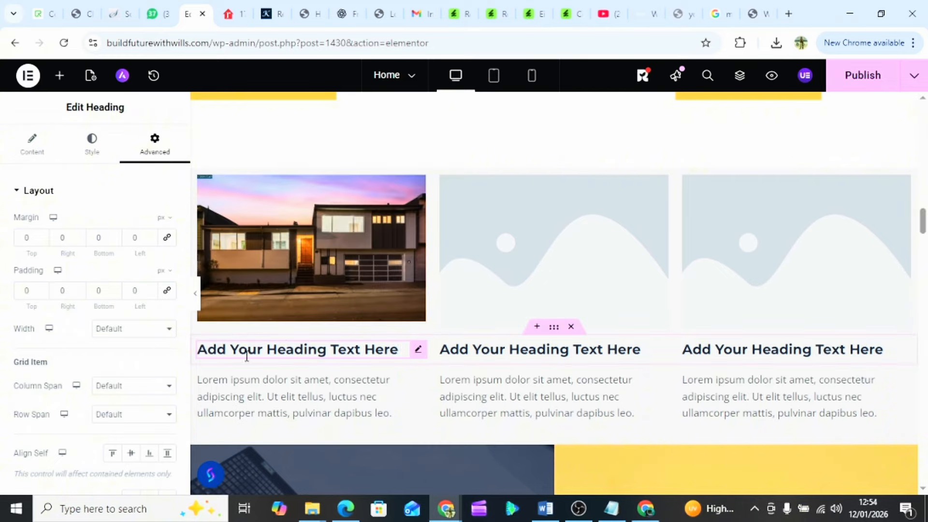
click(43, 150)
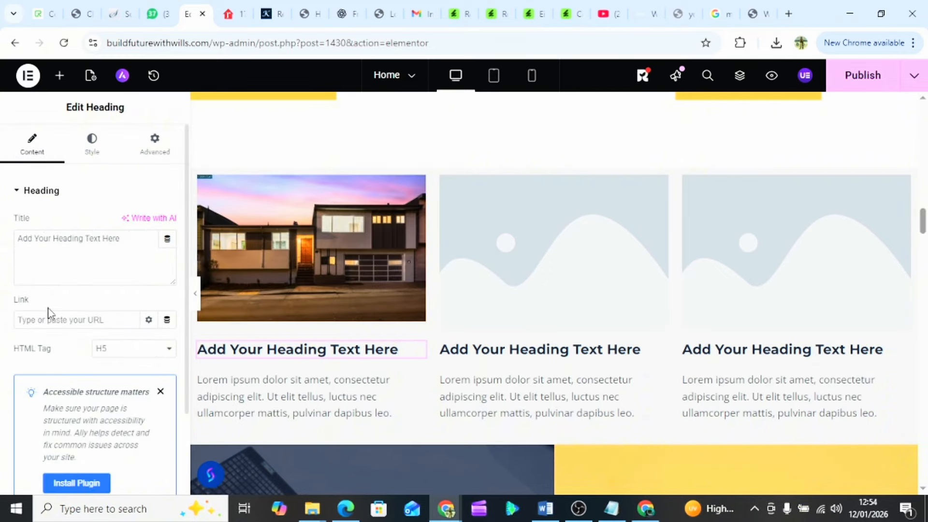
triple_click(62, 241)
key(ctrl+v)
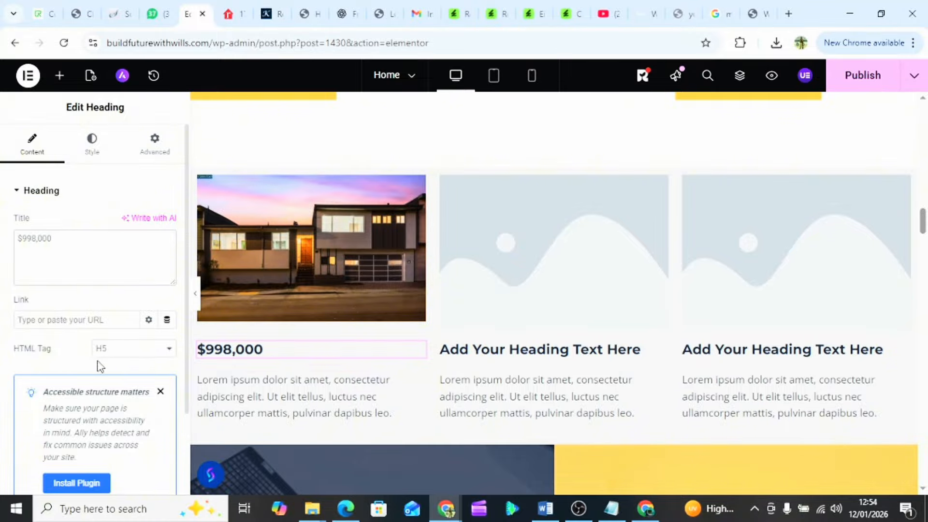
- Replace the placeholder paragraph with the seventh property's street address
click(265, 409)
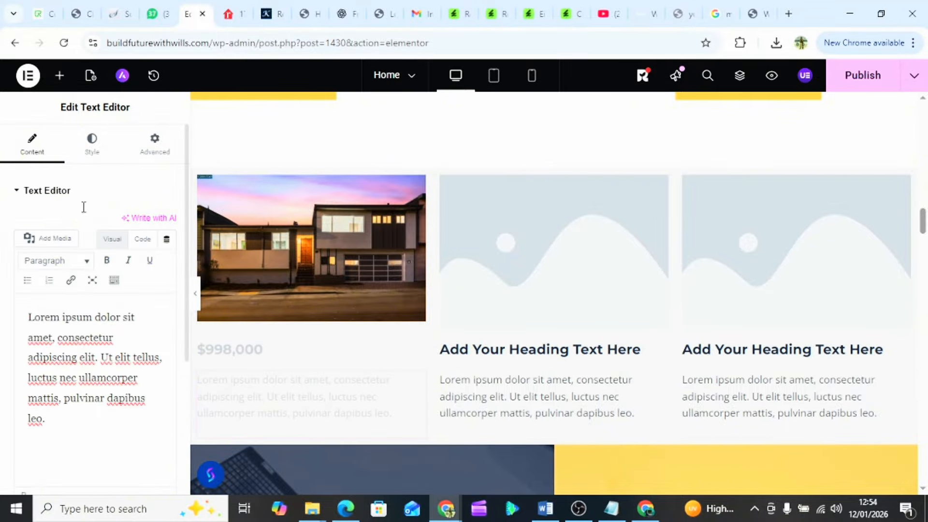
click(152, 14)
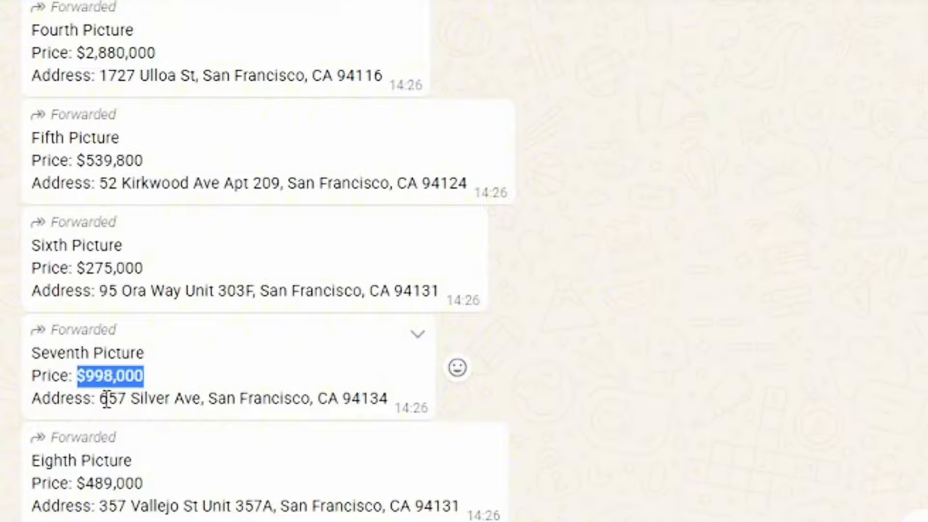
drag(101, 400, 394, 415)
key(ctrl+c)
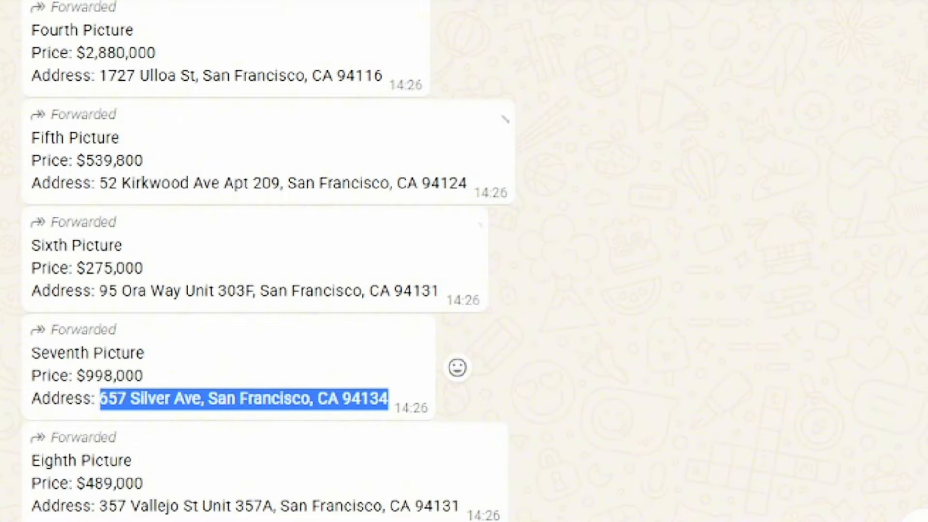
click(193, 14)
double_click(75, 334)
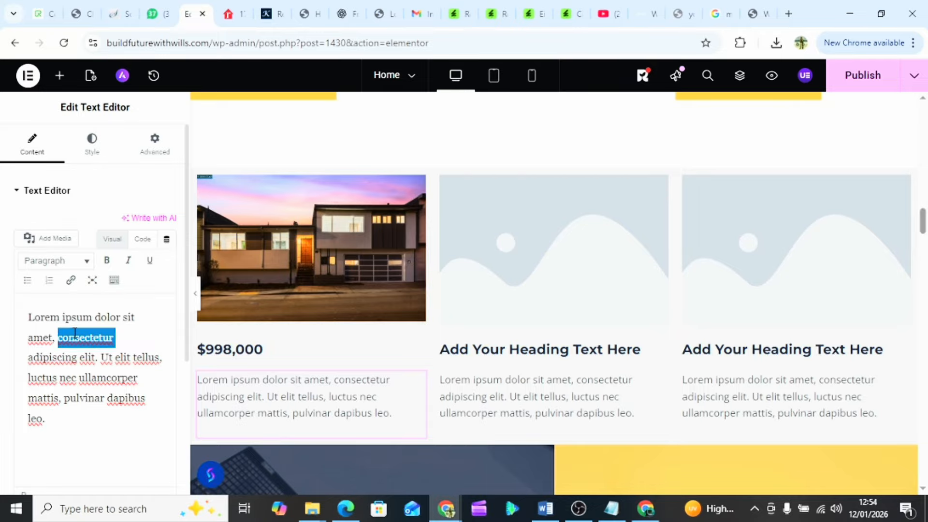
key(ctrl+a)
key(ctrl+v)
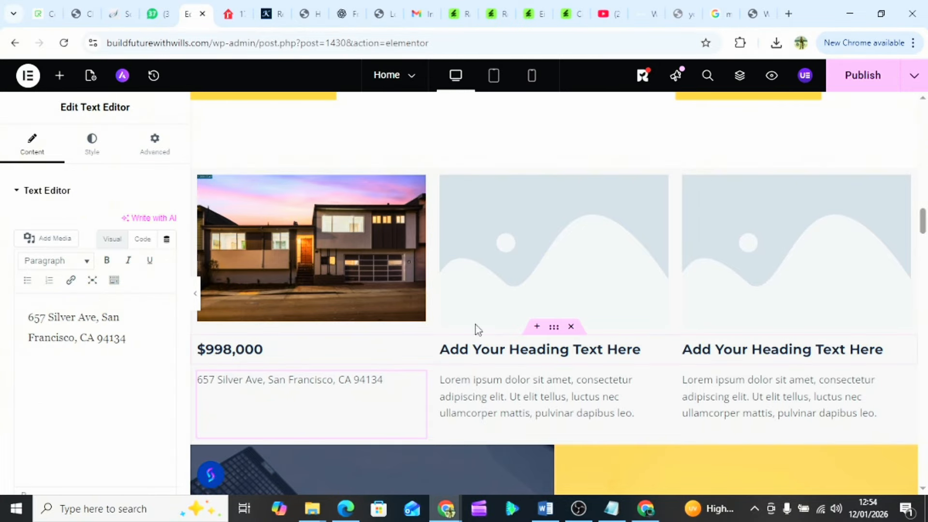
click(534, 265)
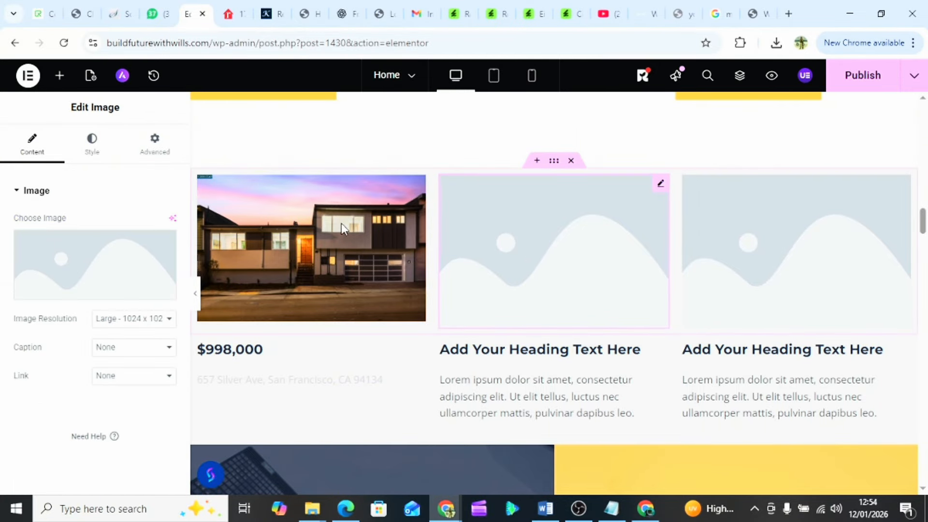
- Upload Property 8's '1th picture' kitchen photo to the media library for the second card
click(89, 262)
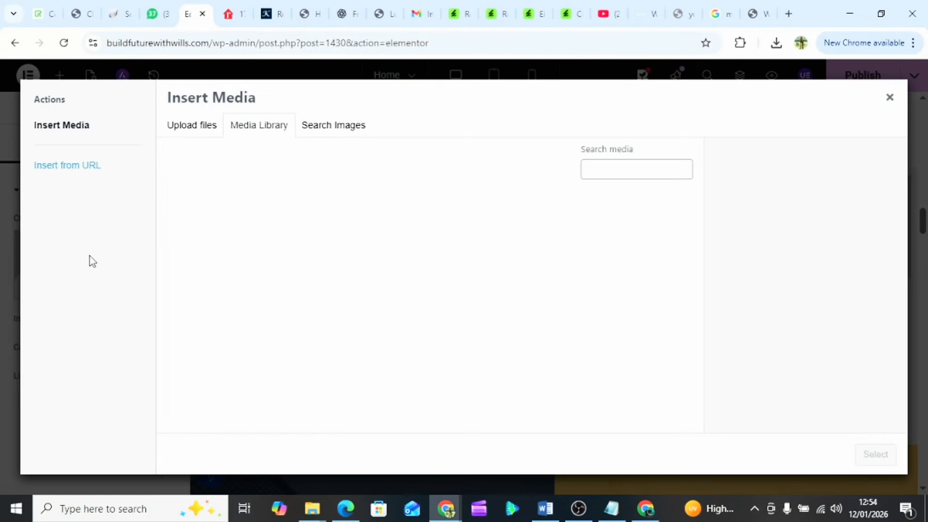
click(205, 131)
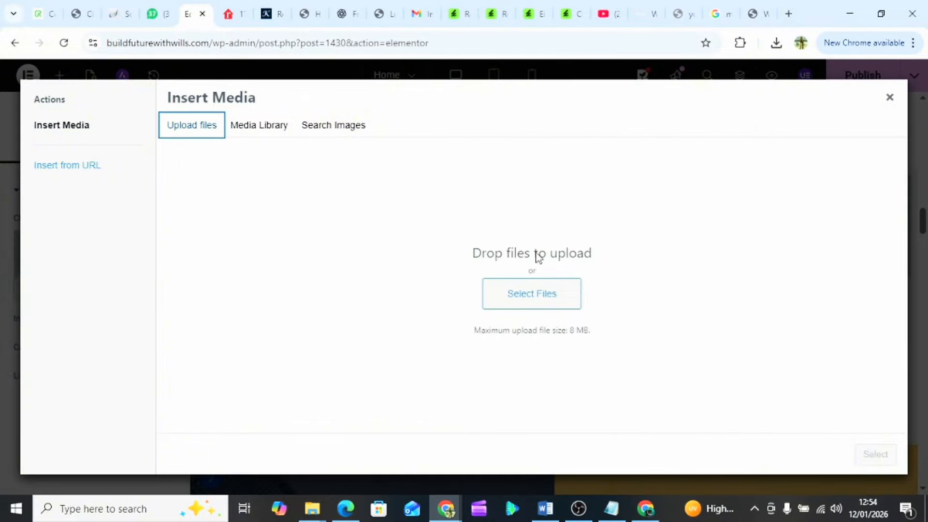
click(557, 313)
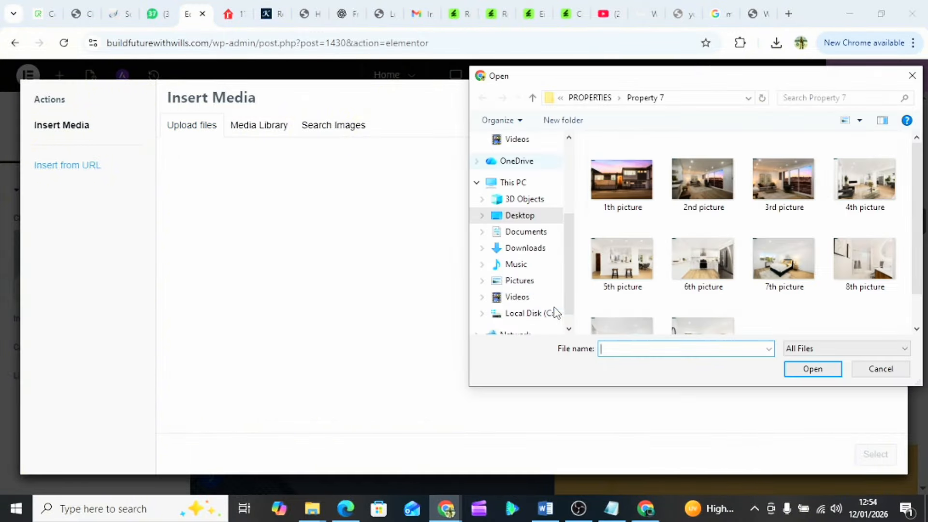
click(592, 97)
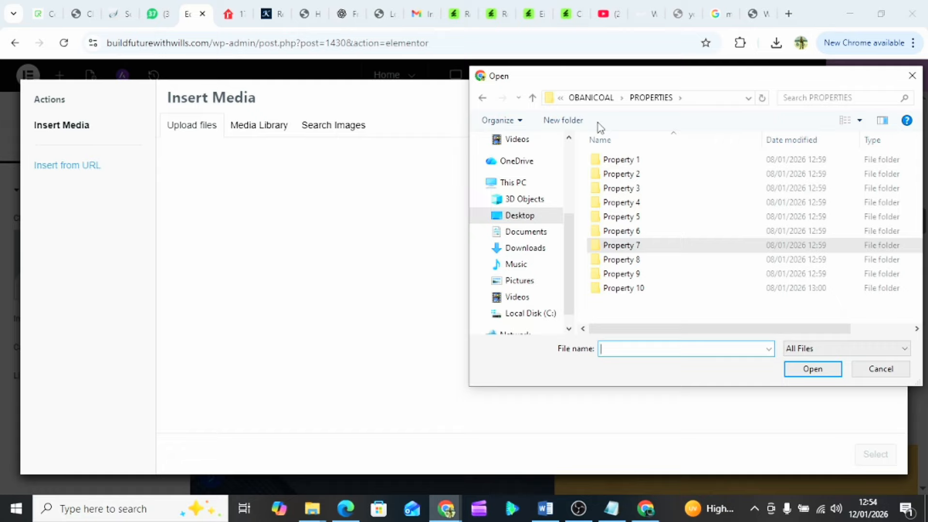
double_click(643, 264)
click(638, 261)
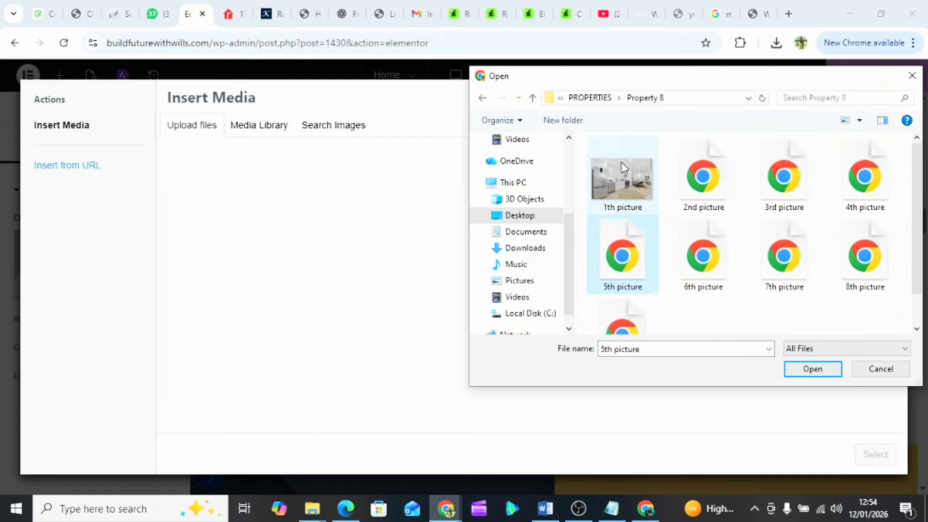
click(622, 186)
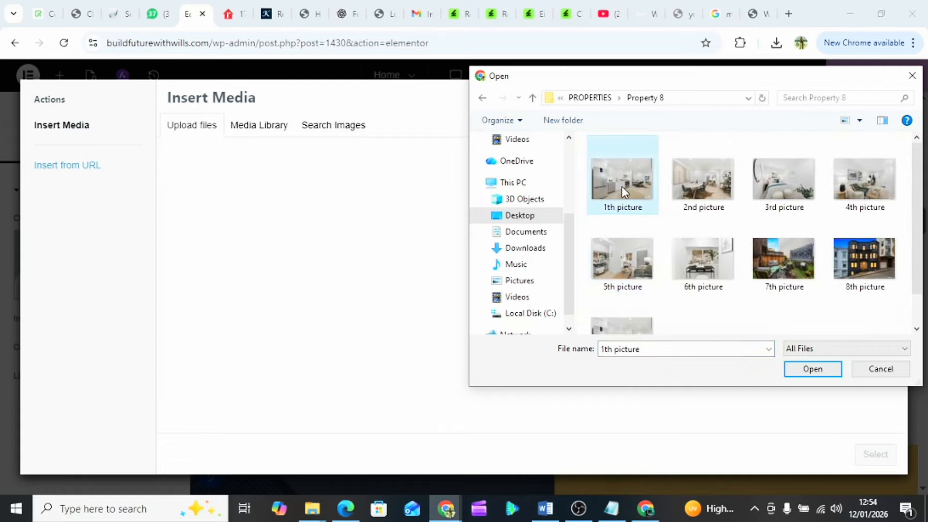
click(808, 370)
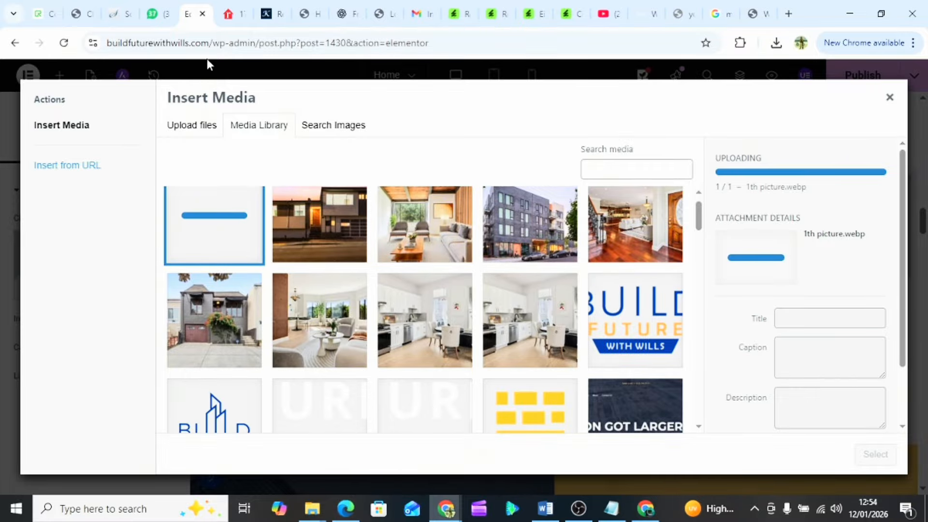
- Copy the eighth property's price $489,000 and insert the kitchen photo into the second card
click(156, 20)
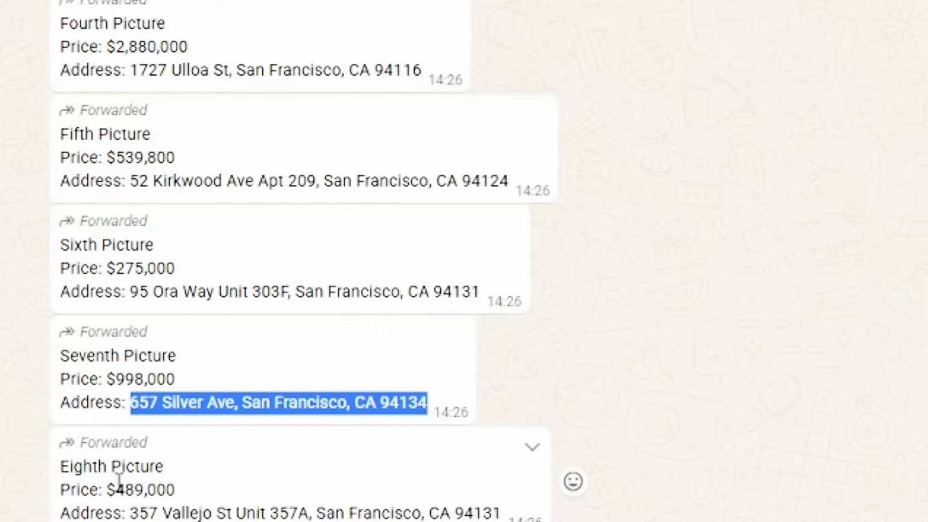
drag(108, 493, 173, 489)
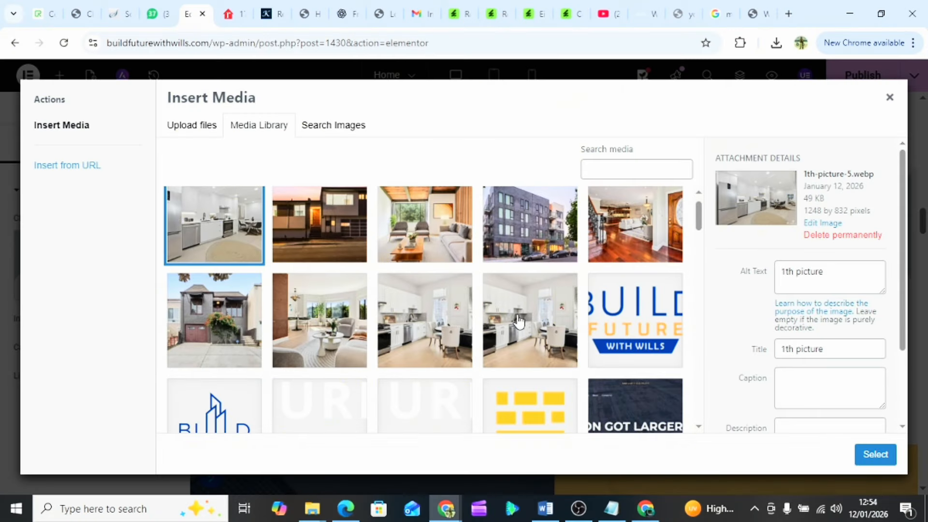
click(875, 454)
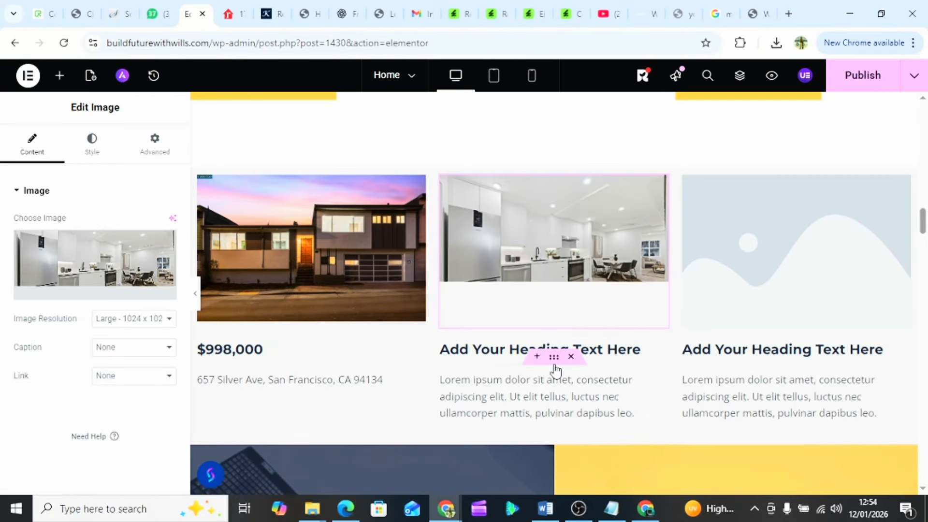
- Set the second card's heading to $489,000
click(491, 351)
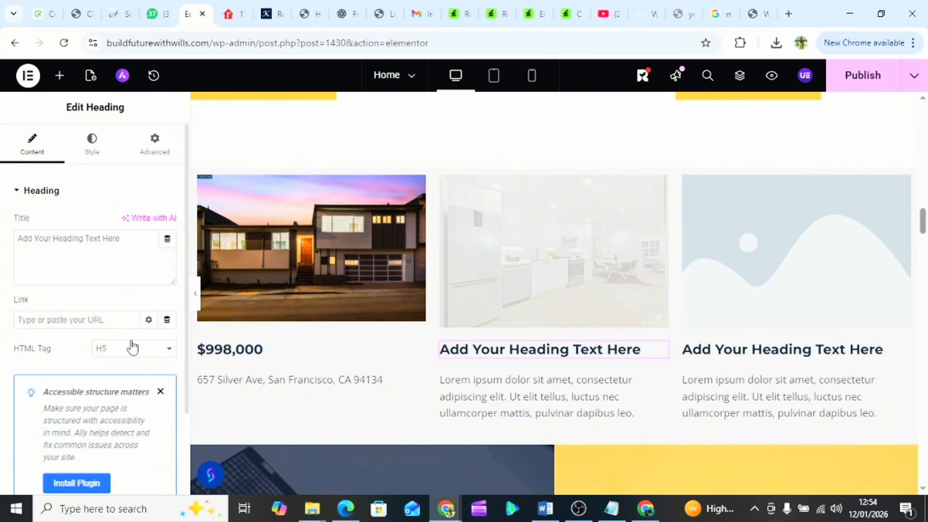
triple_click(72, 240)
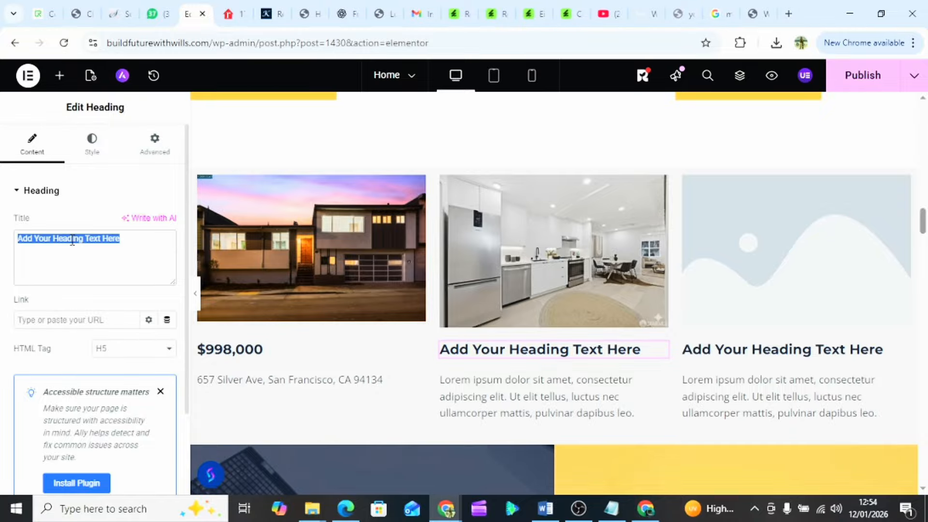
text($489,000)
- Replace the middle card's placeholder paragraph with the eighth property's street address
click(495, 407)
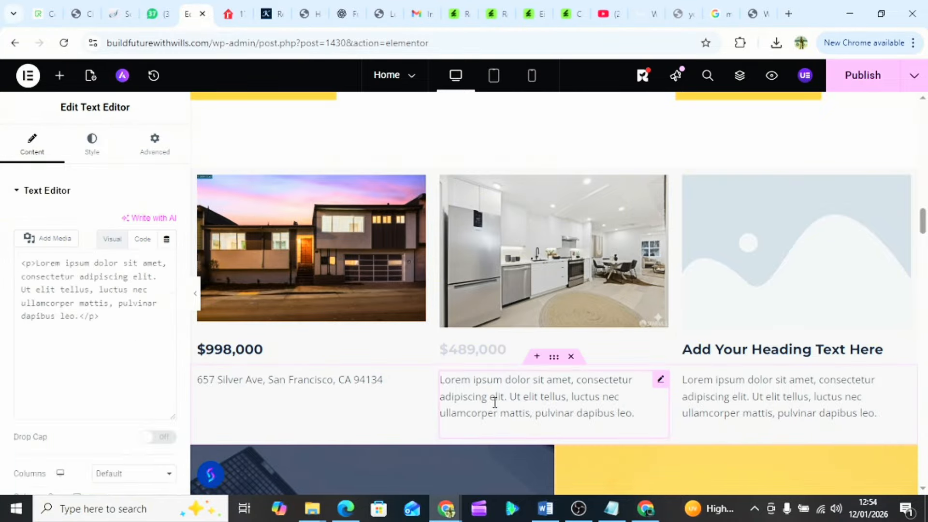
click(154, 18)
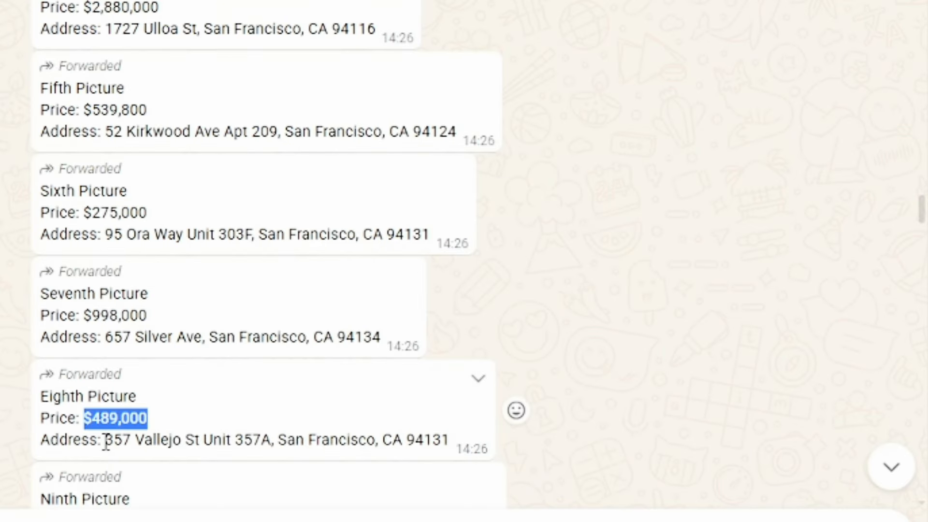
drag(106, 441, 452, 443)
key(ctrl+c)
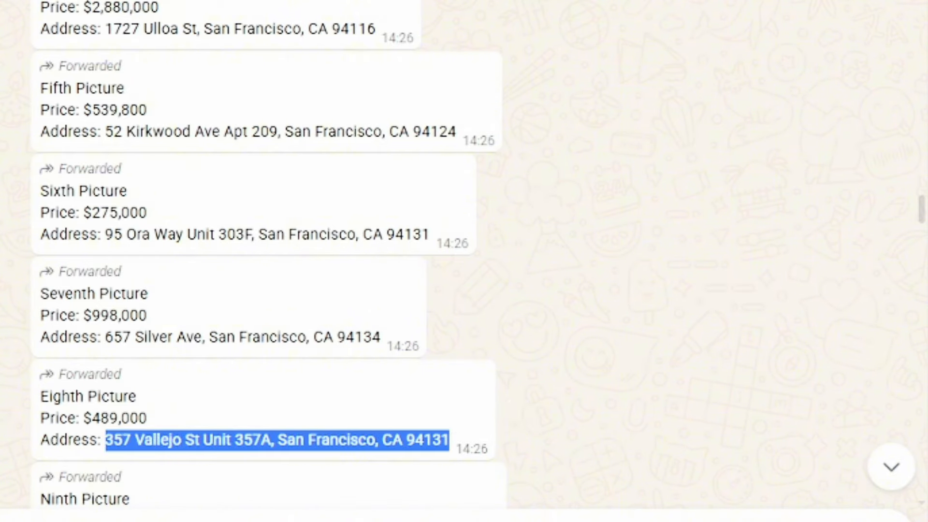
click(188, 13)
triple_click(67, 358)
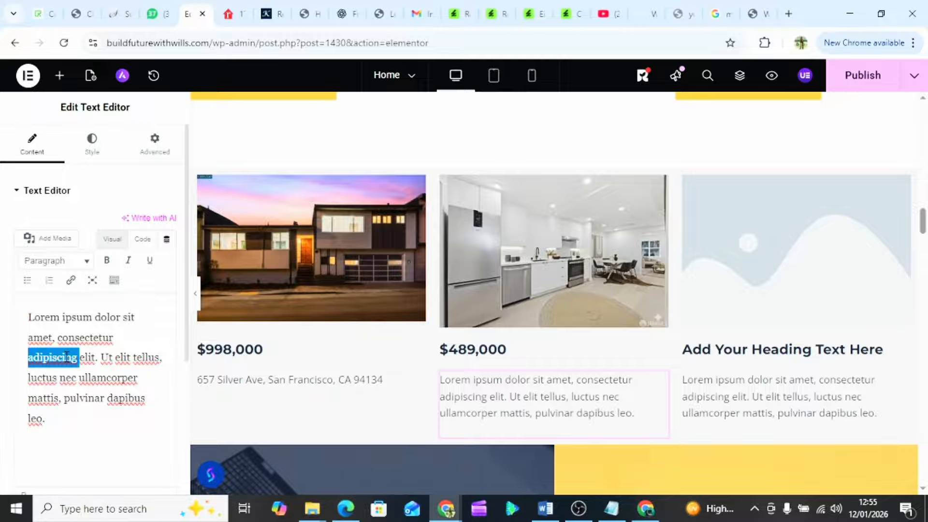
key(ctrl+v)
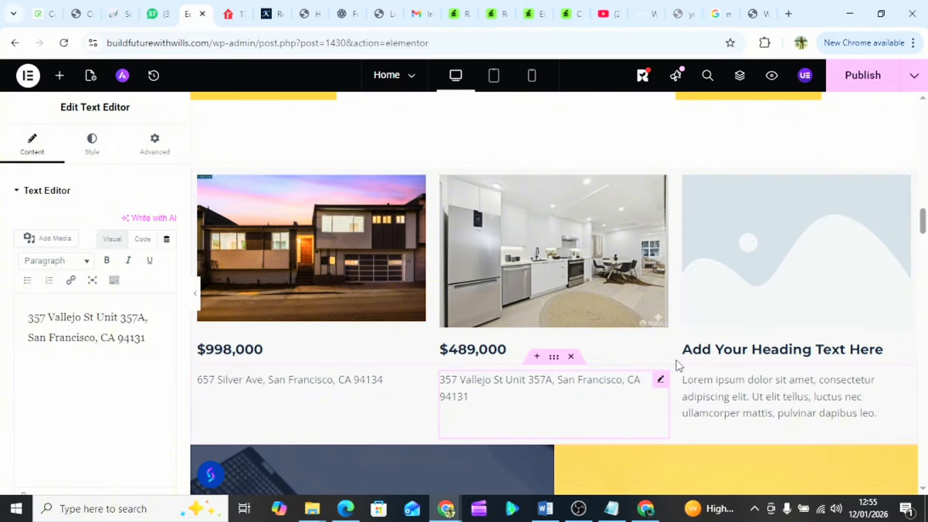
click(783, 255)
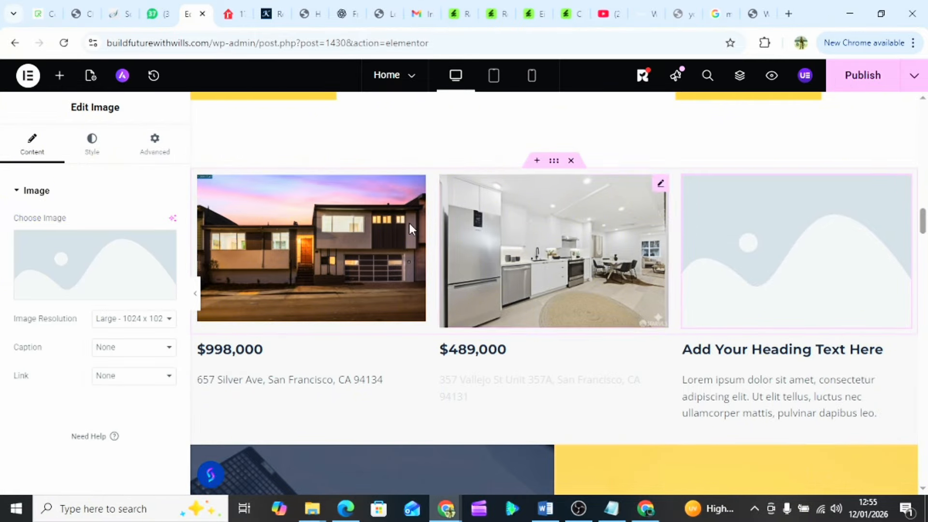
- Upload Property 9's '1th picture' living-room photo for the third card
click(137, 264)
click(200, 128)
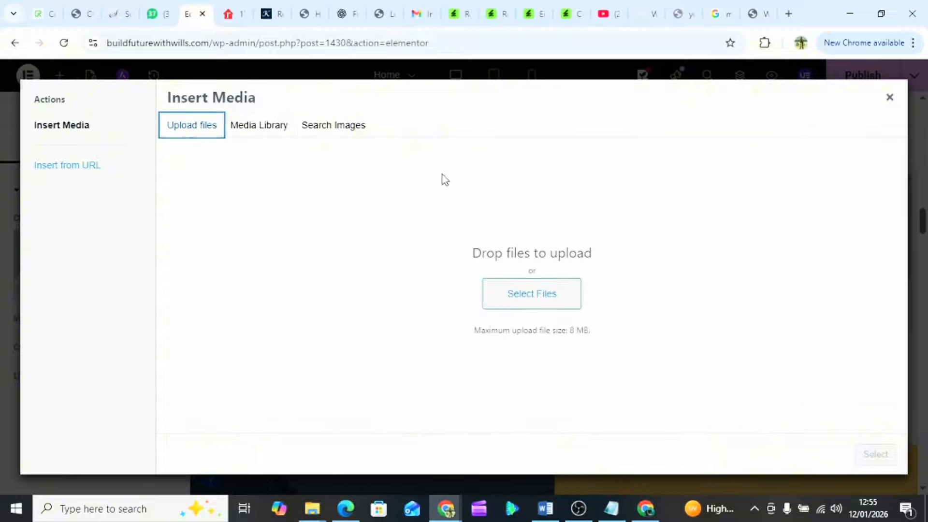
click(503, 295)
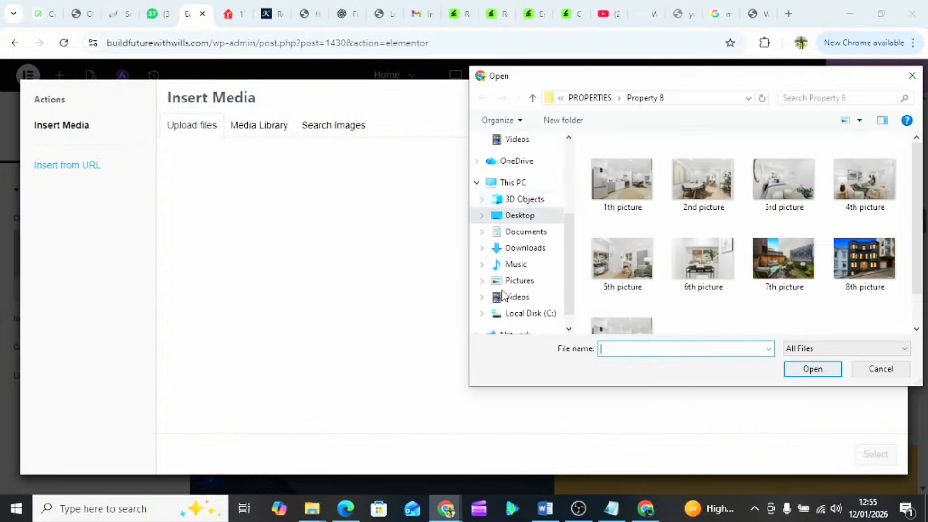
click(590, 98)
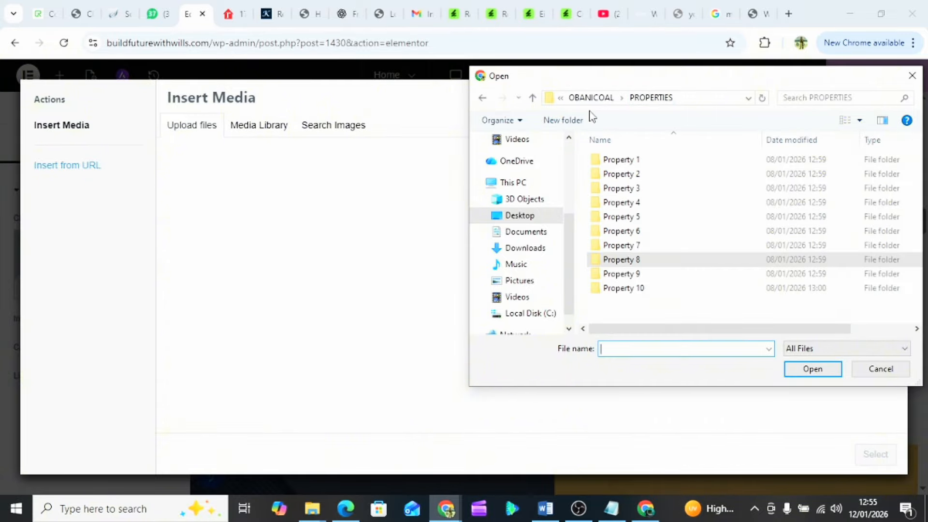
double_click(628, 273)
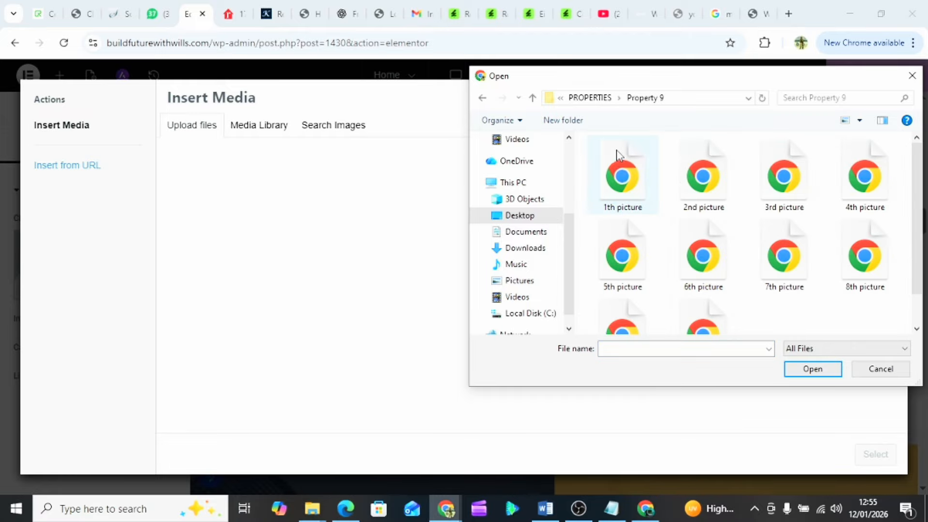
click(609, 198)
click(798, 373)
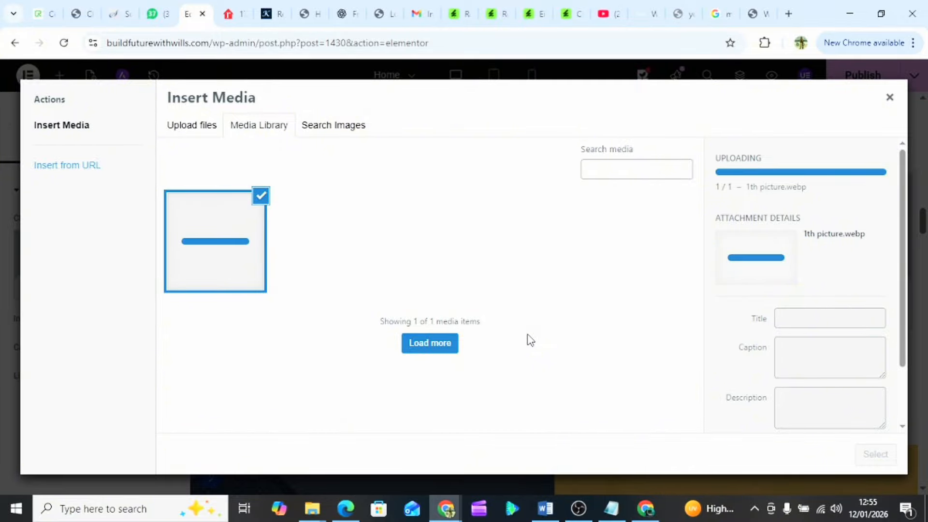
- Copy the ninth property's price $549,097 and insert the living-room photo into the third card
click(155, 16)
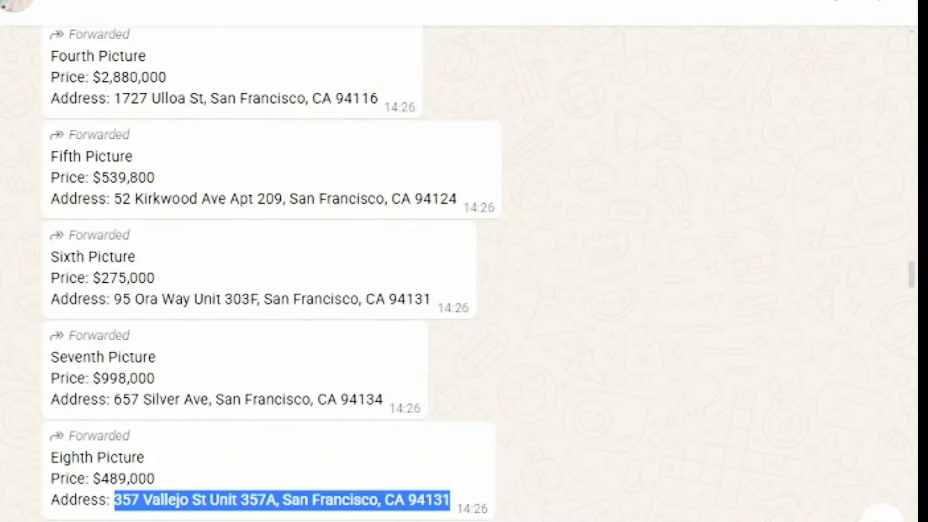
scroll(127, 361, down, 4)
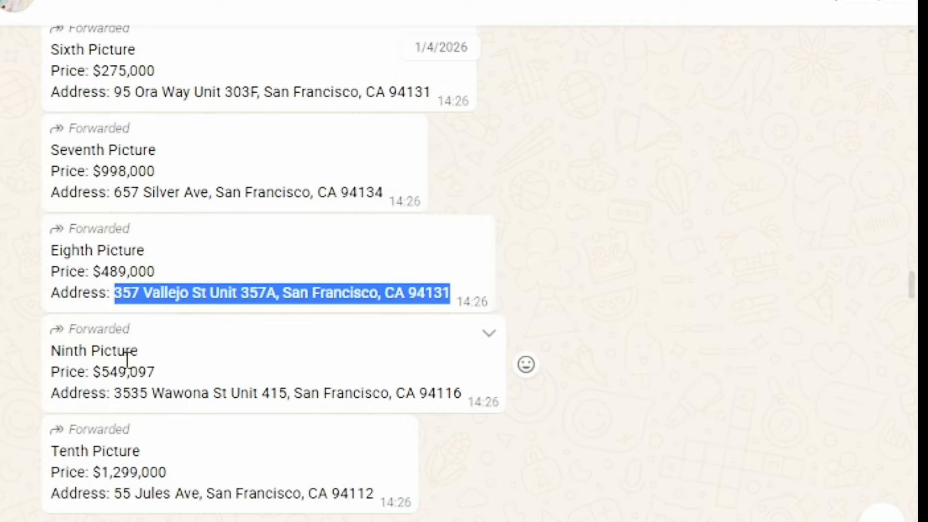
drag(95, 372, 163, 366)
key(ctrl+c)
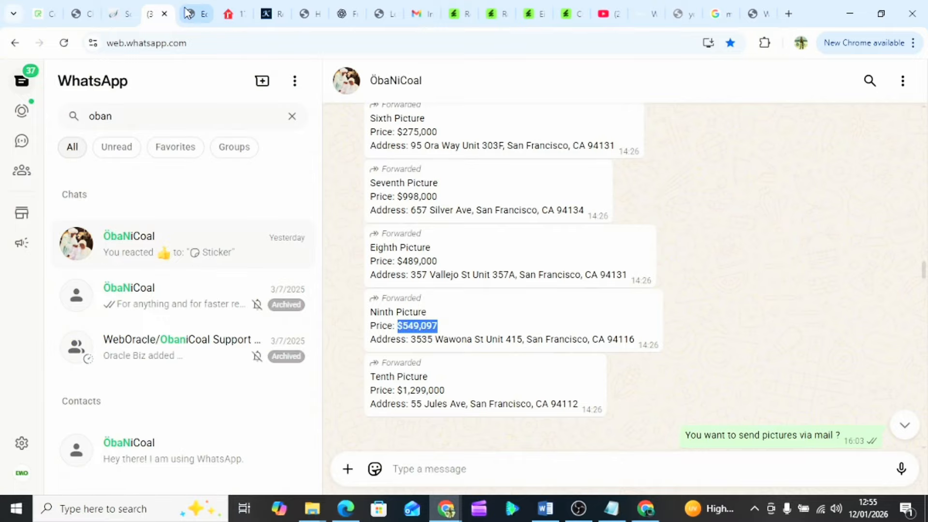
click(189, 14)
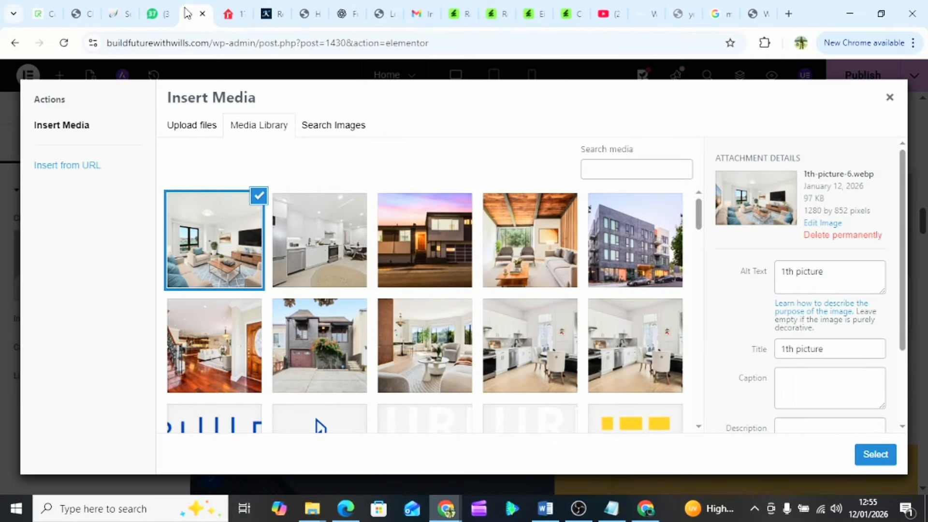
click(877, 456)
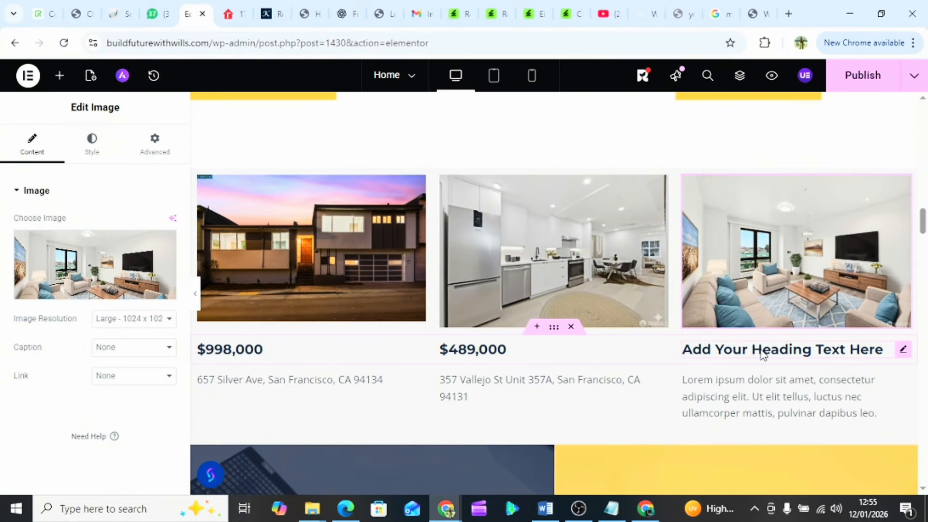
- Set the third card's heading to $549,097 and copy the ninth property's address
click(756, 350)
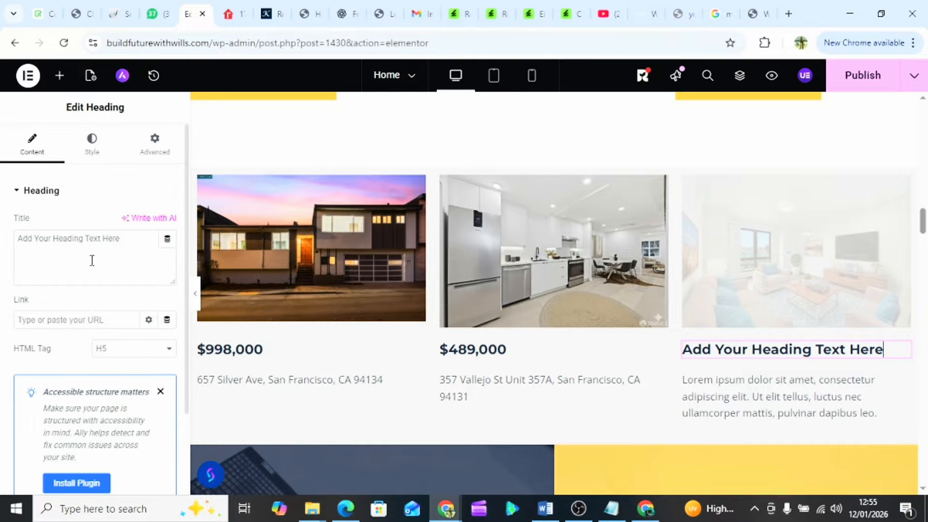
triple_click(90, 242)
key(ctrl+v)
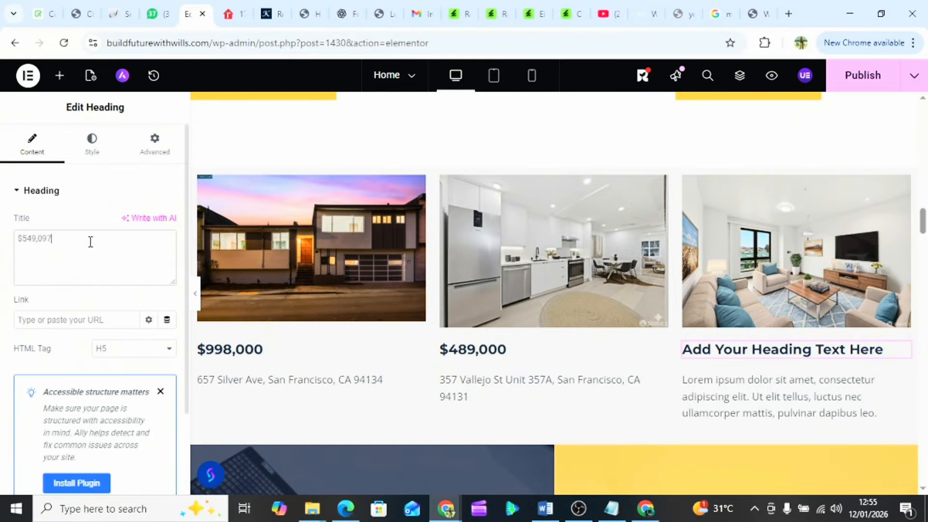
scroll(491, 299, down, 1)
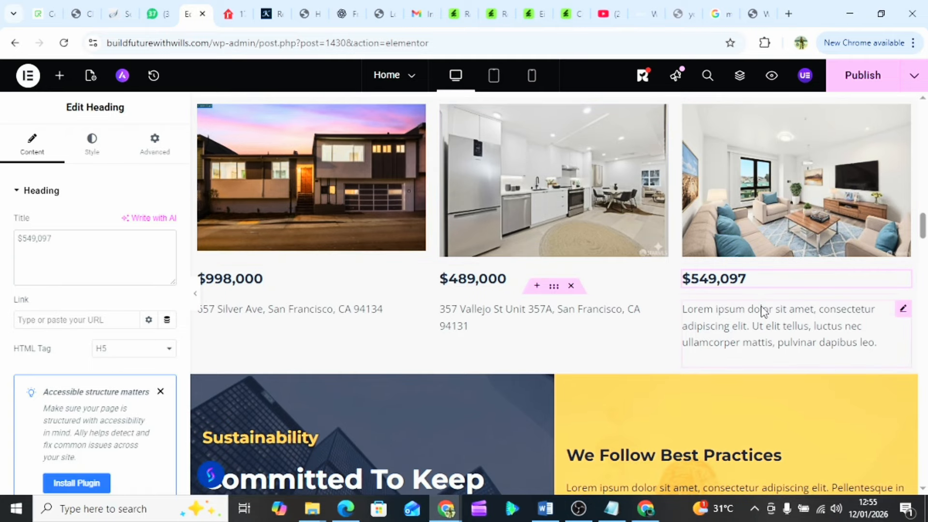
click(751, 342)
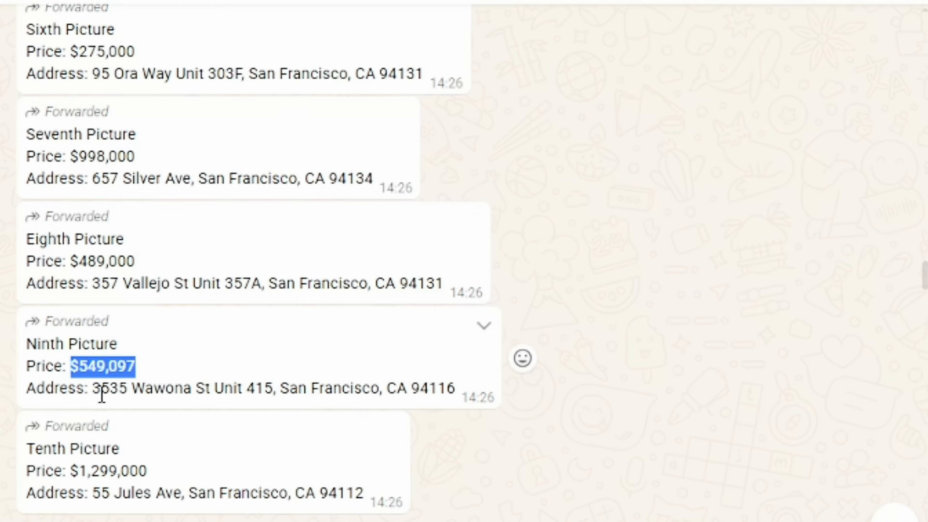
drag(94, 390, 460, 418)
key(ctrl+c)
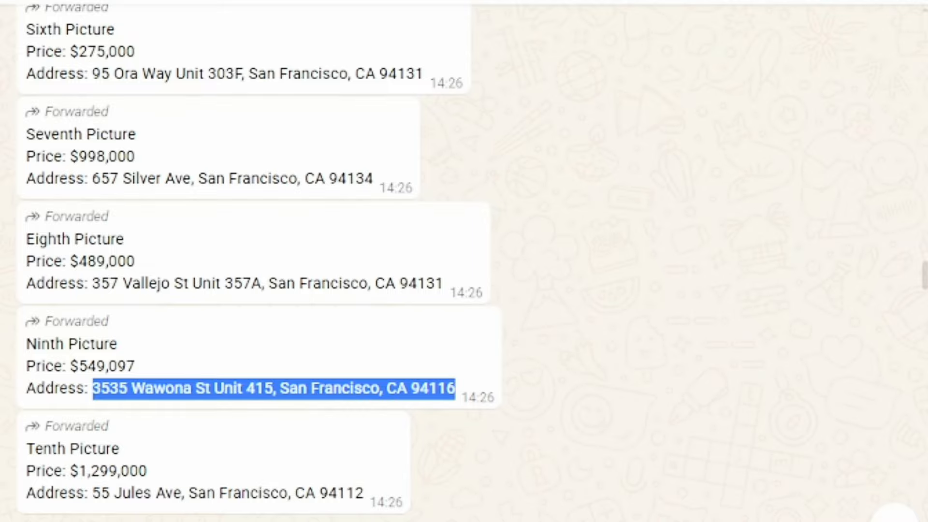
click(196, 13)
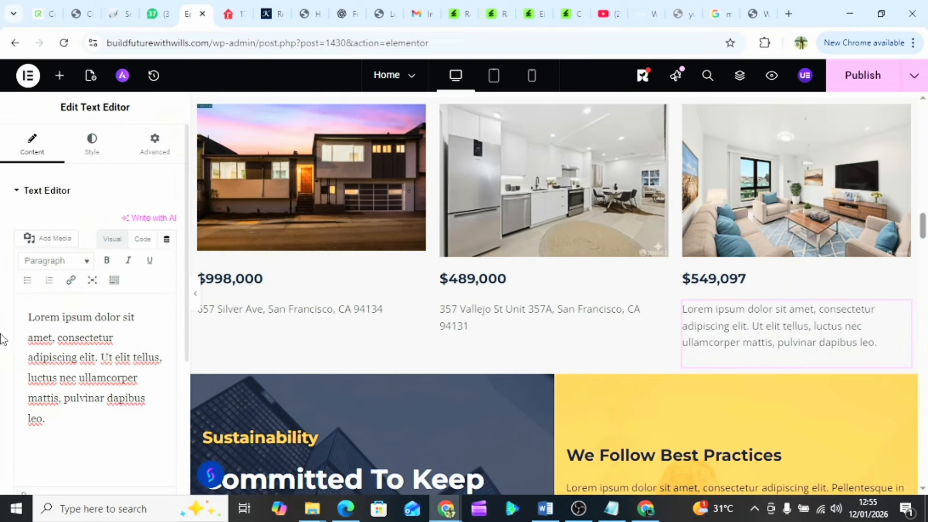
- Paste the ninth property's address into the third card's paragraph
drag(29, 317, 137, 466)
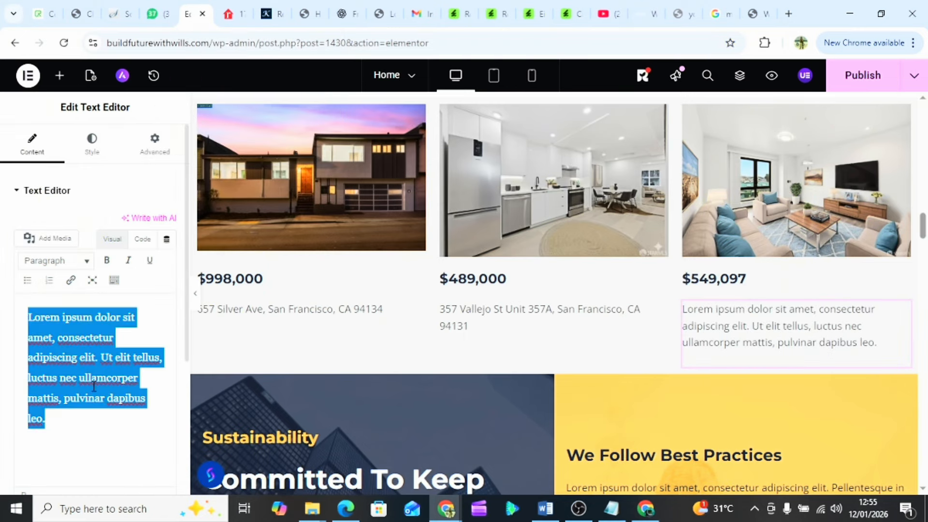
key(ctrl+v)
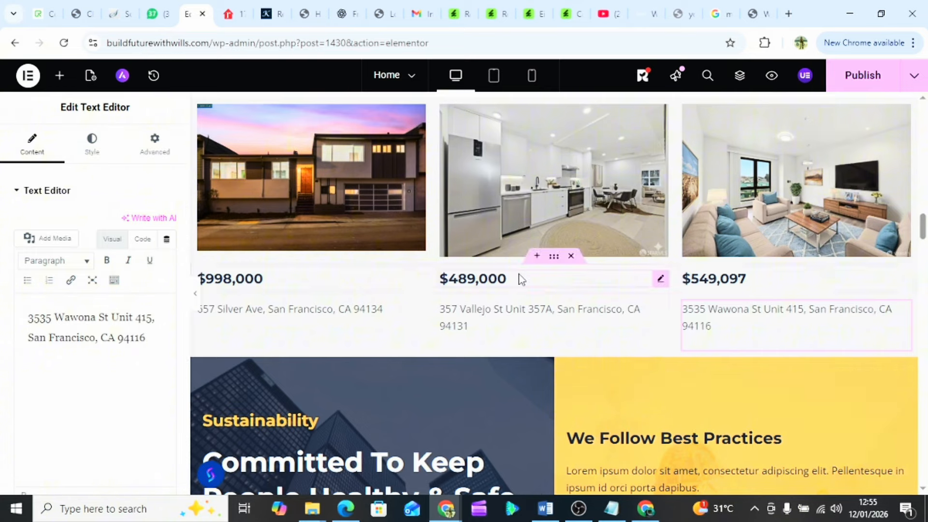
scroll(519, 274, down, 1)
scroll(519, 273, up, 4)
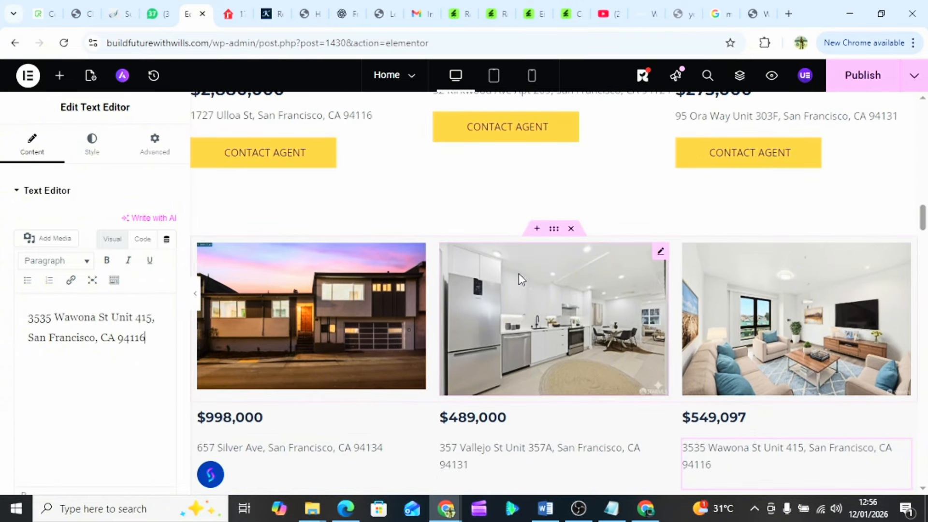
- Duplicate the CONTACT AGENT button, then undo the misplaced move of the copy
click(333, 164)
right_click(334, 165)
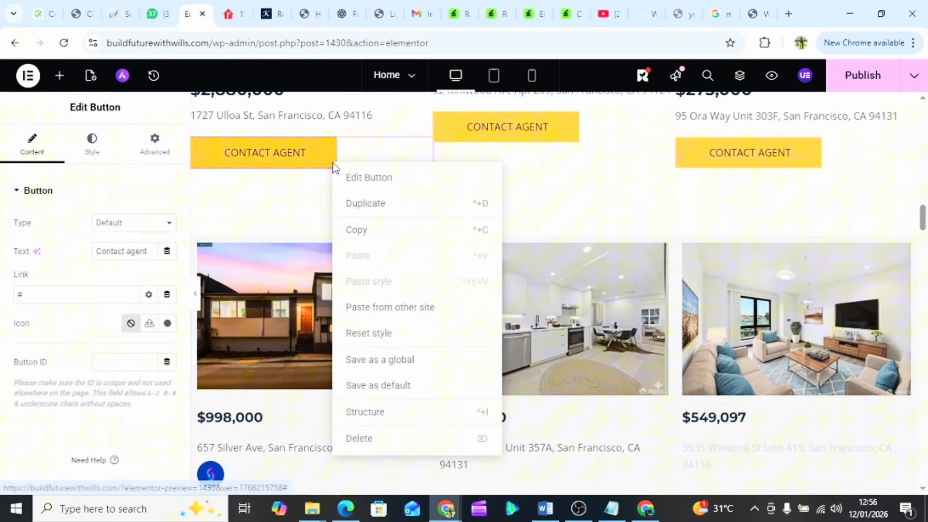
click(391, 204)
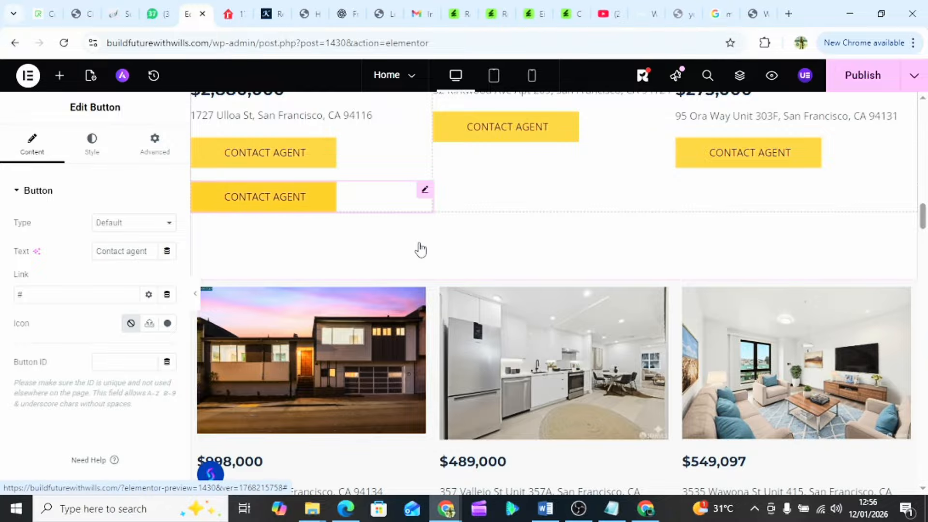
scroll(418, 248, down, 2)
drag(327, 115, 338, 321)
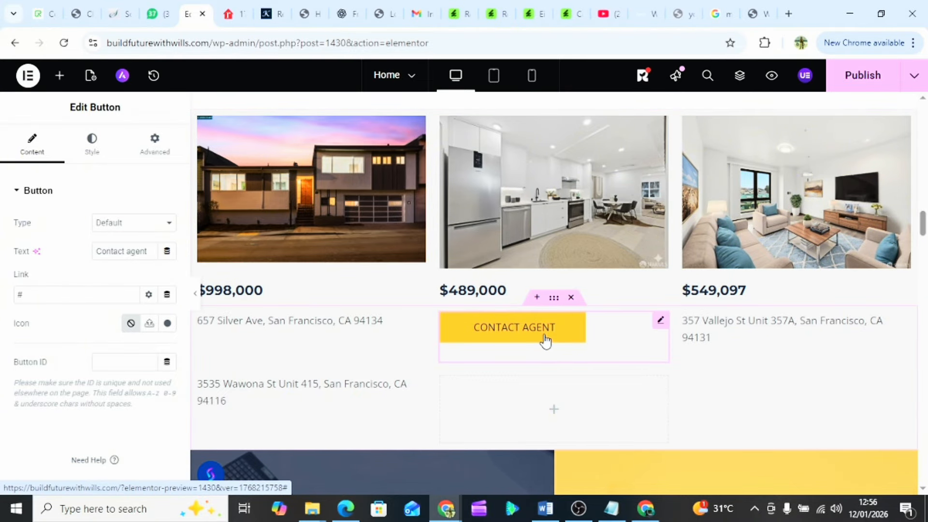
key(ctrl+z)
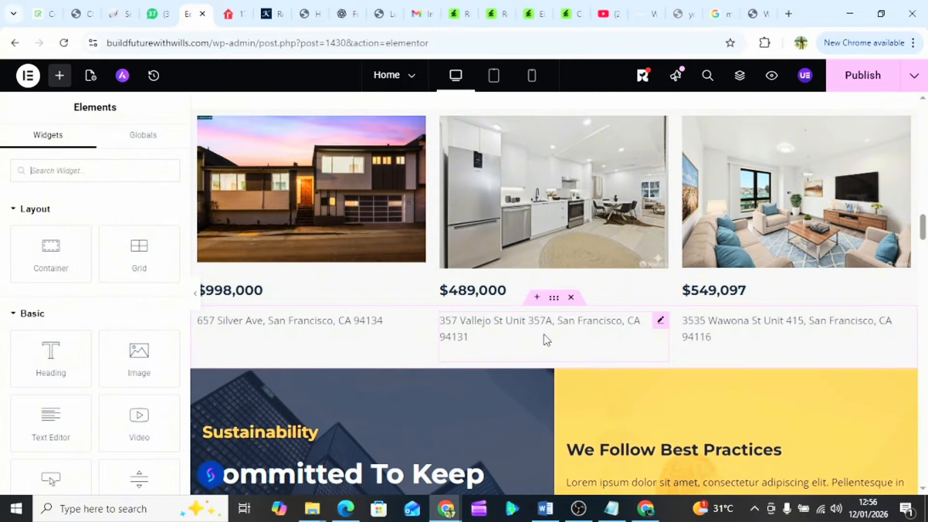
- Delete the duplicate CONTACT AGENT button from the card
scroll(547, 340, up, 4)
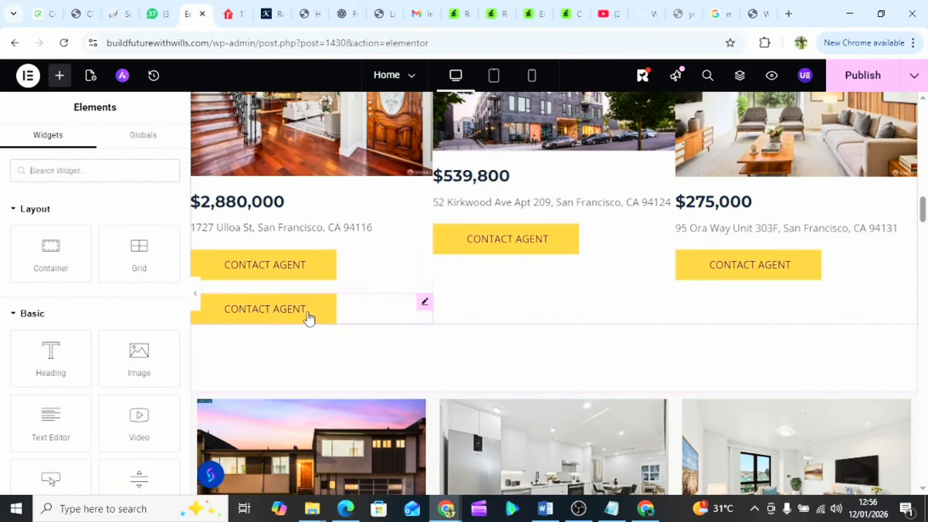
click(360, 313)
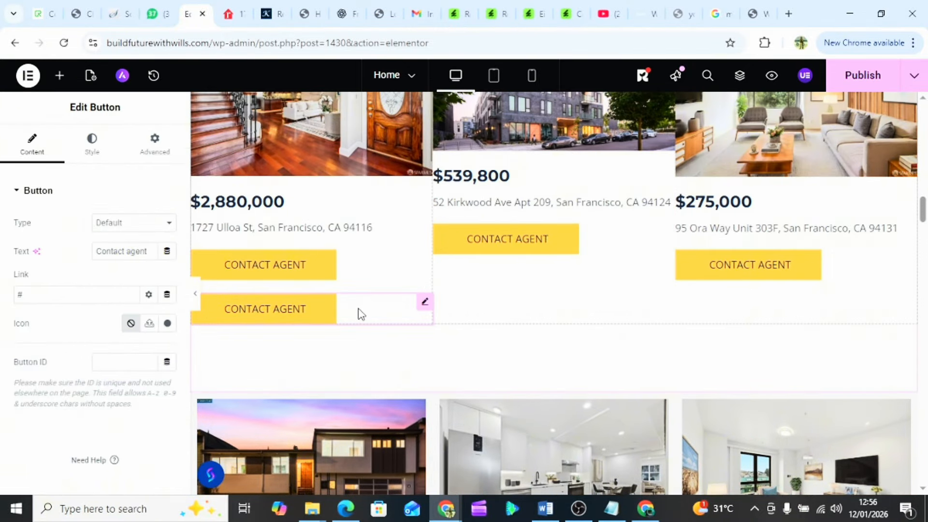
right_click(359, 314)
click(387, 479)
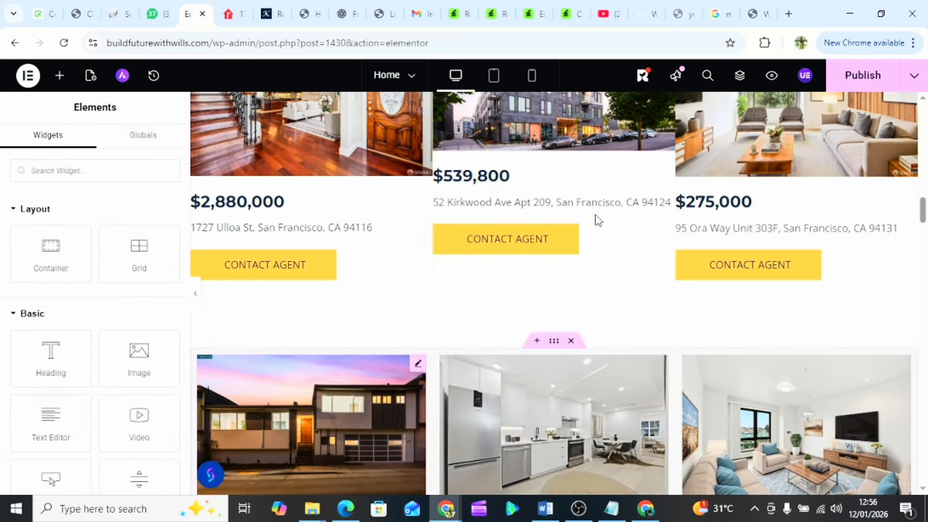
- Publish the updated Home page and return to the yellow Work With Us section
click(854, 80)
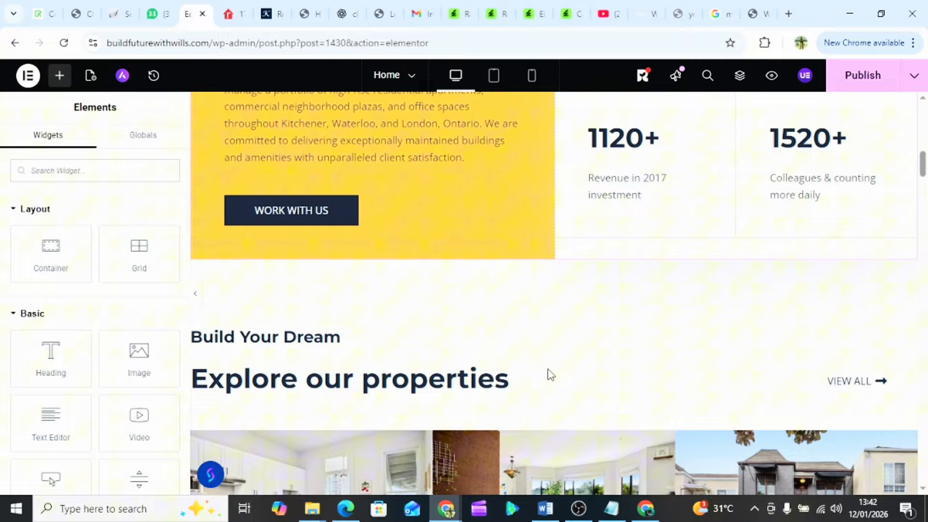
scroll(542, 411, down, 15)
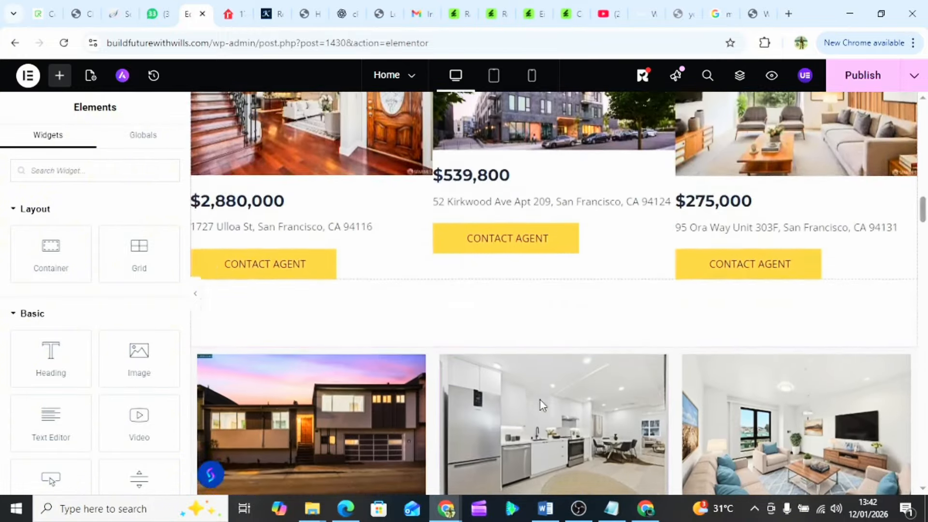
scroll(543, 405, down, 7)
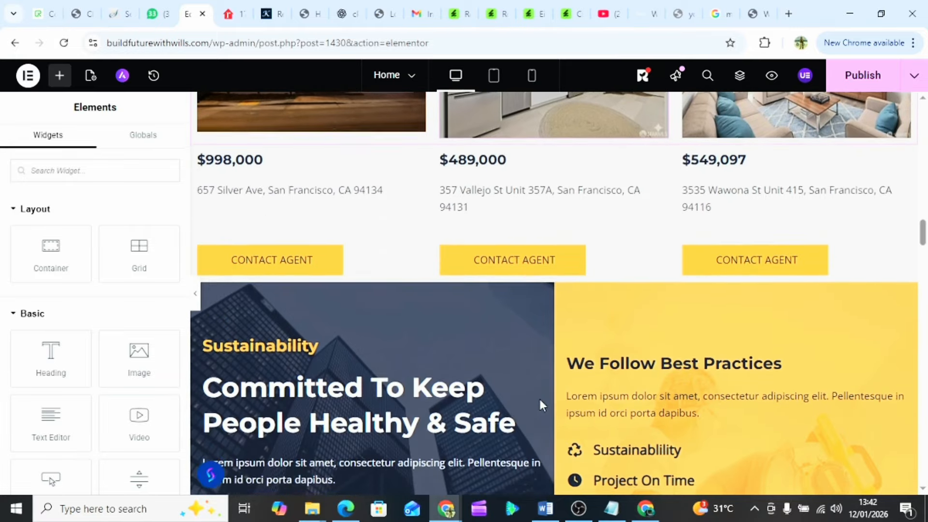
scroll(543, 405, up, 15)
scroll(542, 405, up, 5)
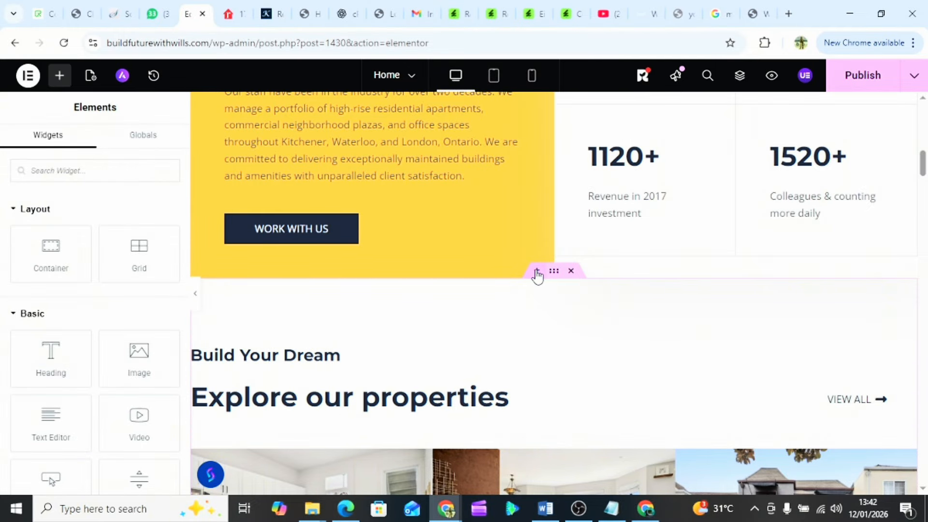
- Add a two-column flexbox container below the yellow Work With Us section
click(537, 274)
click(512, 352)
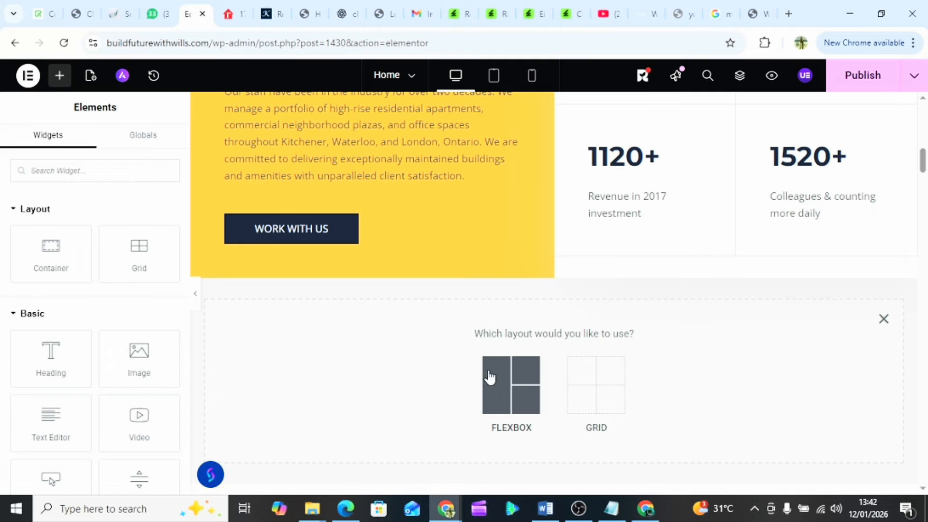
click(501, 387)
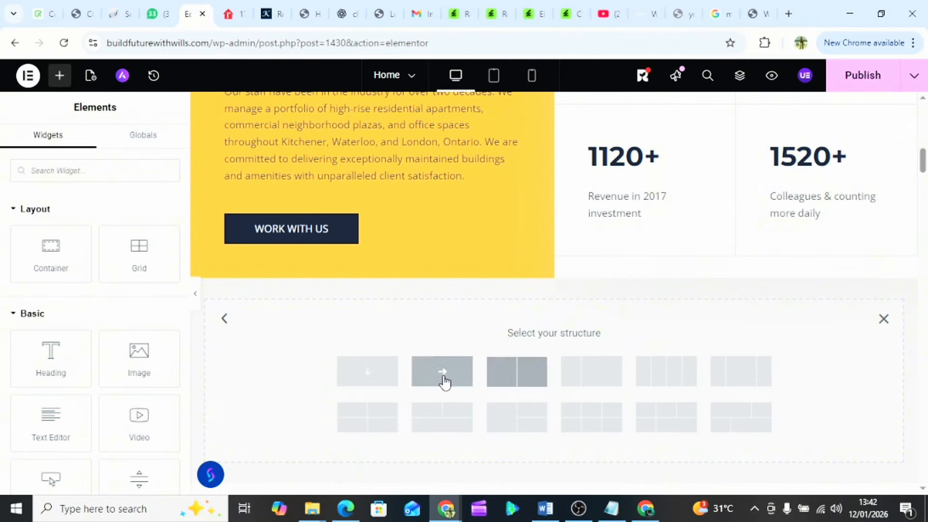
click(523, 377)
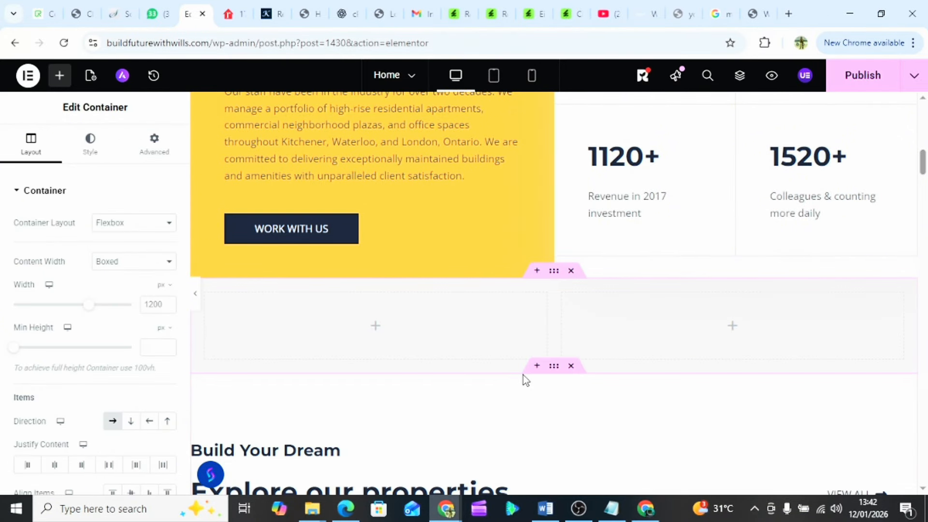
- Add a single full-width column flexbox container above the two-column one
click(537, 272)
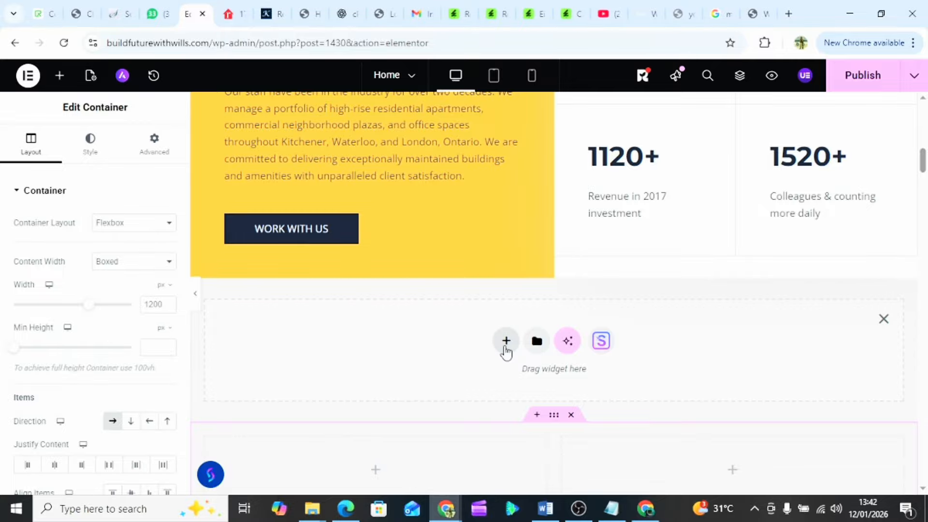
click(504, 342)
click(515, 382)
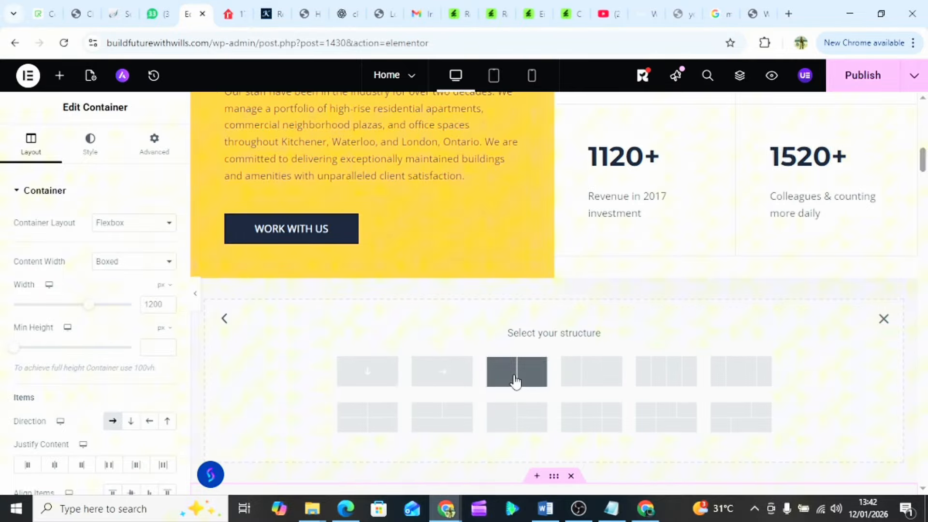
click(379, 379)
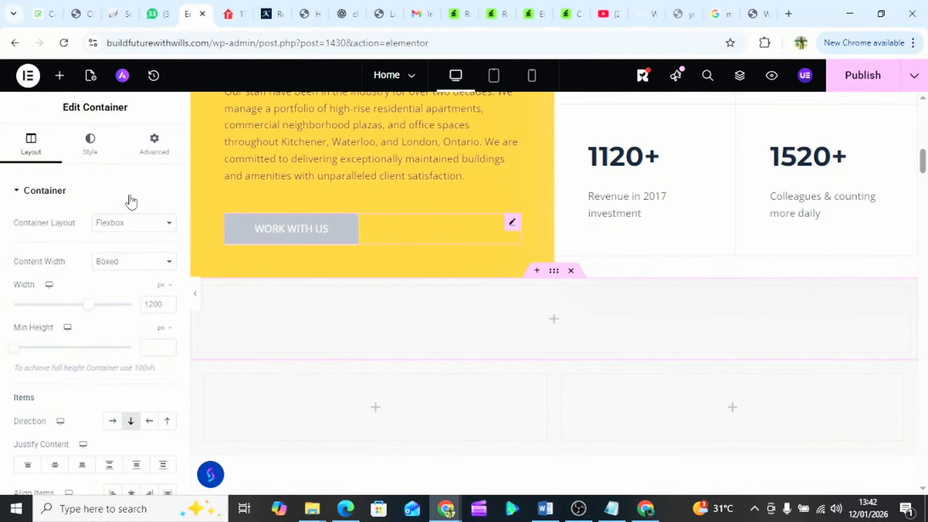
click(554, 319)
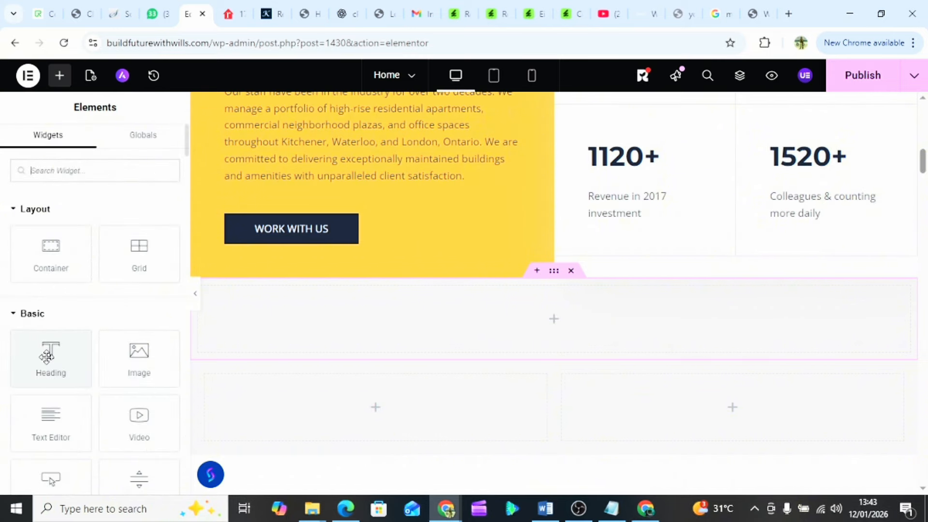
- Add a centered H3 Heading widget to the single-column container
drag(51, 355, 460, 302)
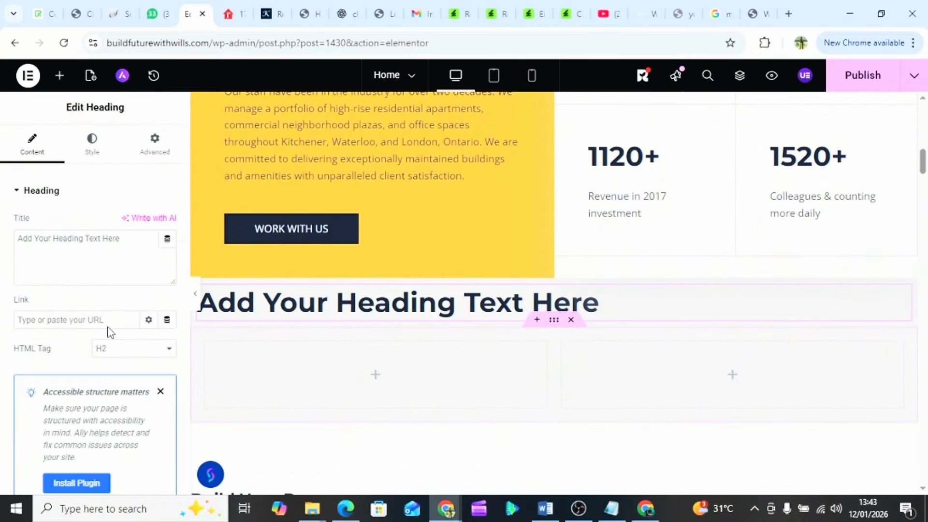
click(107, 357)
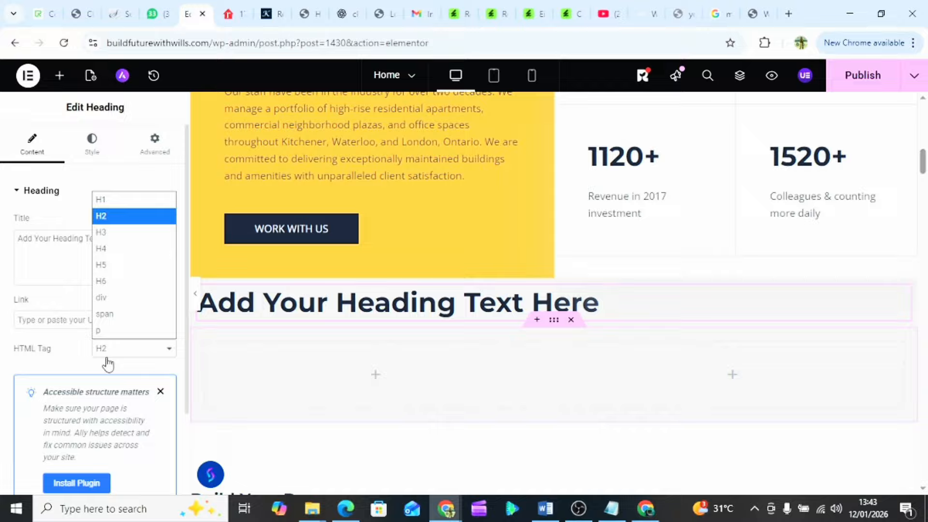
click(126, 235)
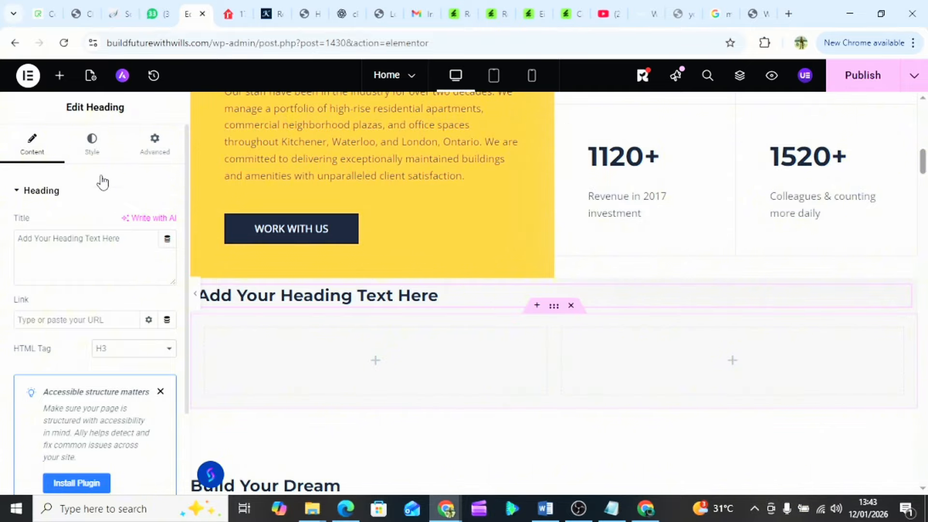
click(95, 154)
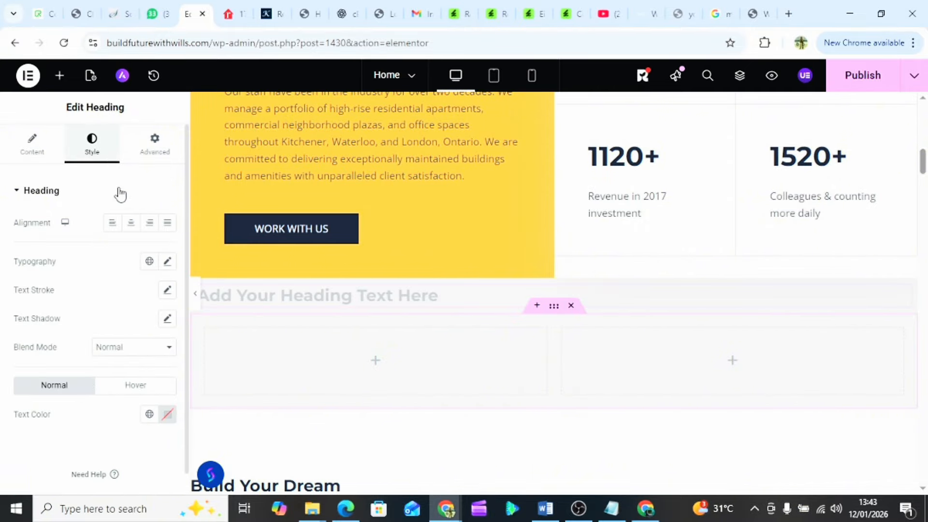
click(131, 227)
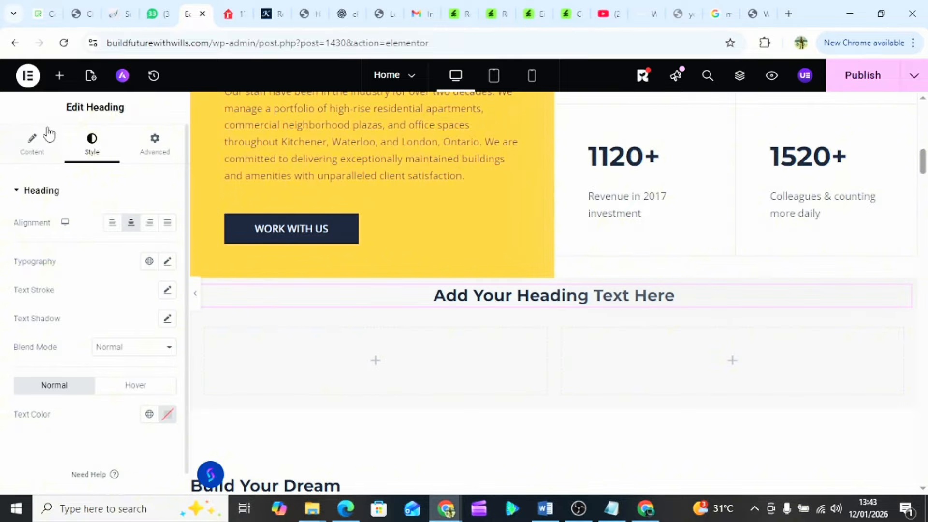
click(33, 147)
- Title the heading 'Our Latest Property For Sale' and place an Image widget in the left column
triple_click(38, 240)
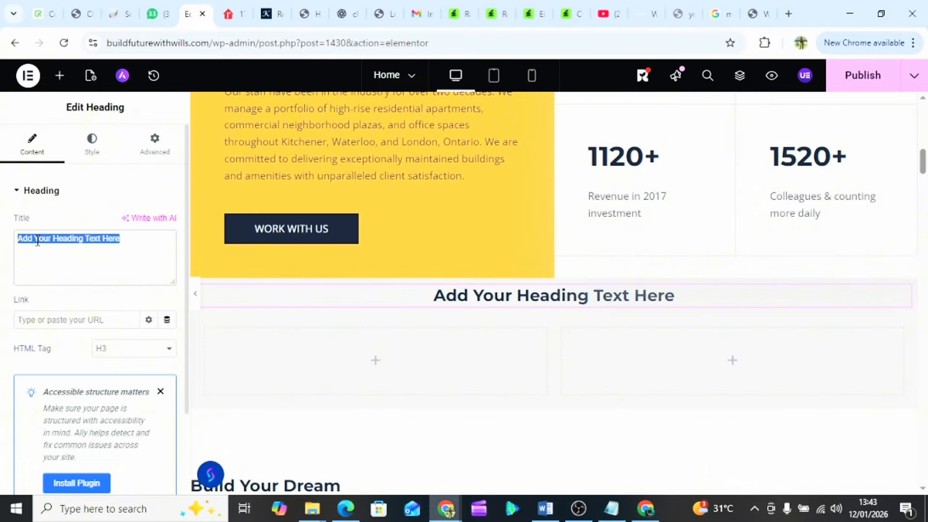
text(Our)
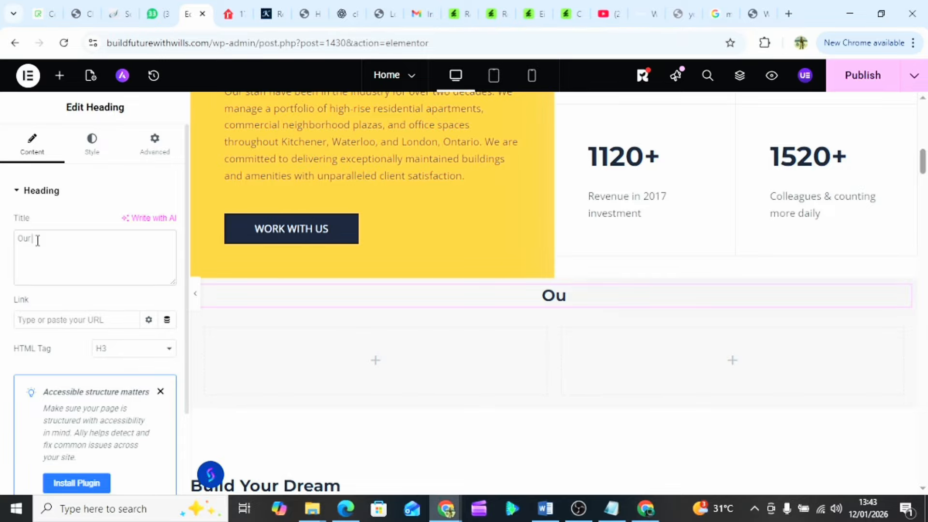
text( I)
text(Late)
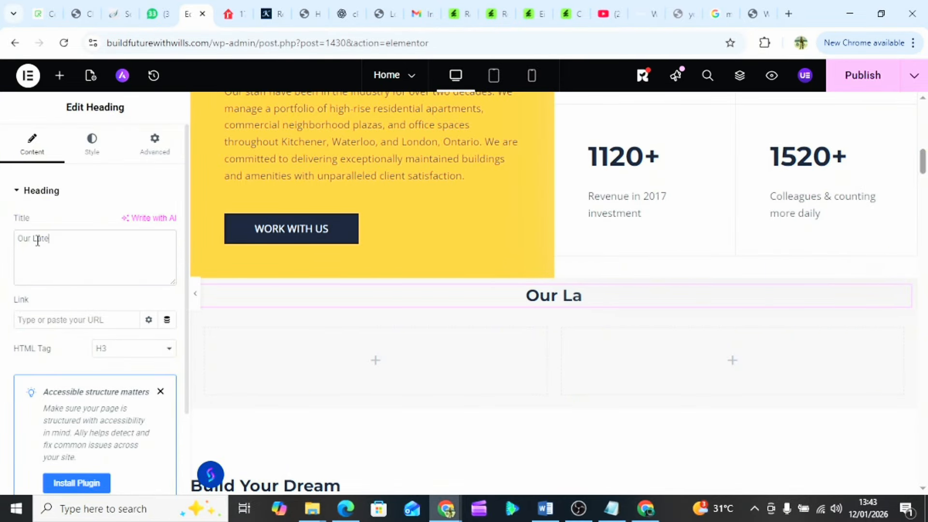
text(st Pr)
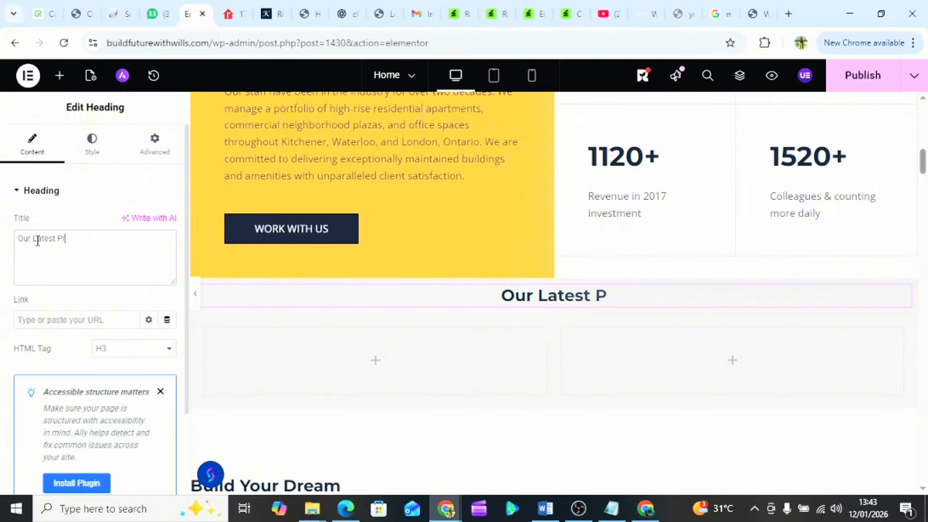
text(operty)
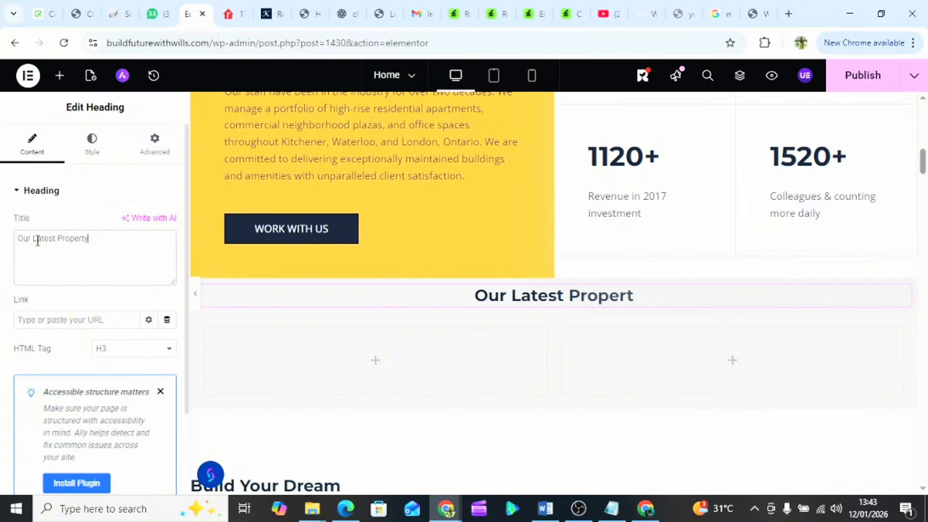
text( Fo)
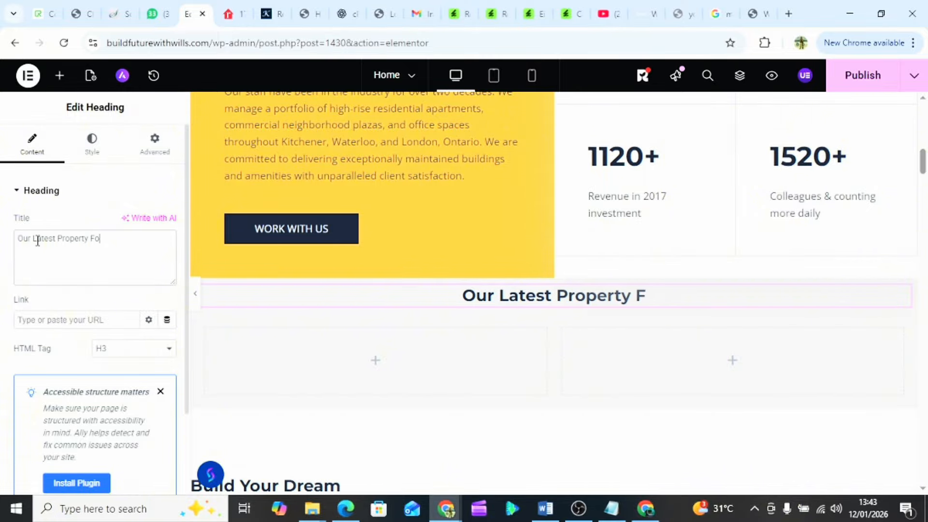
text(r Se)
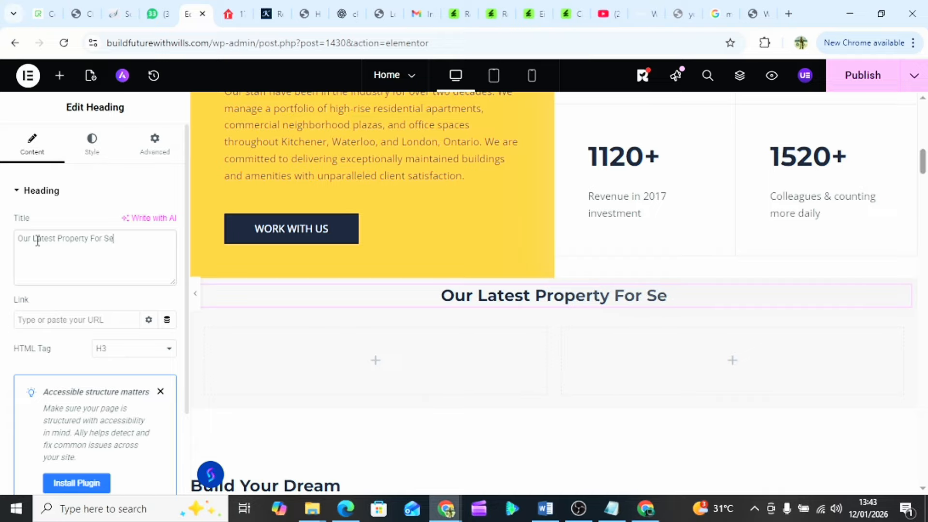
key(BackSpace)
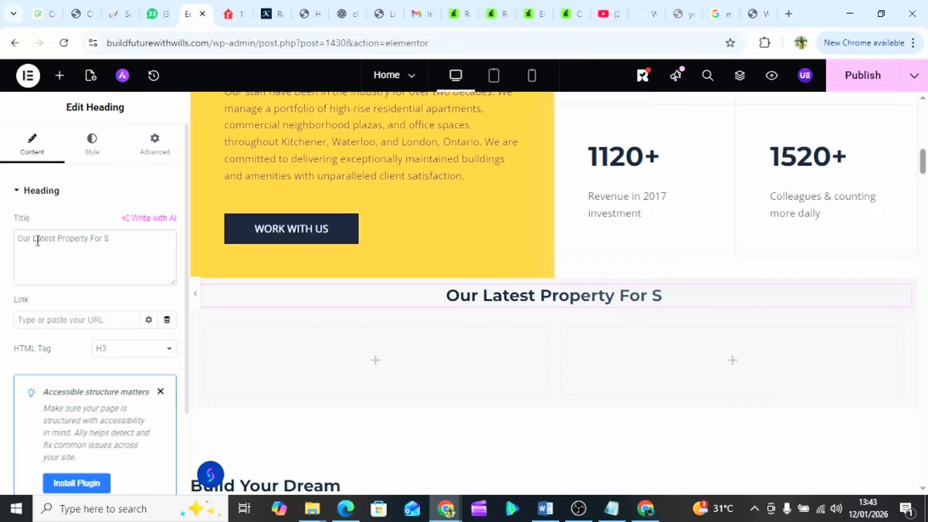
text(ale)
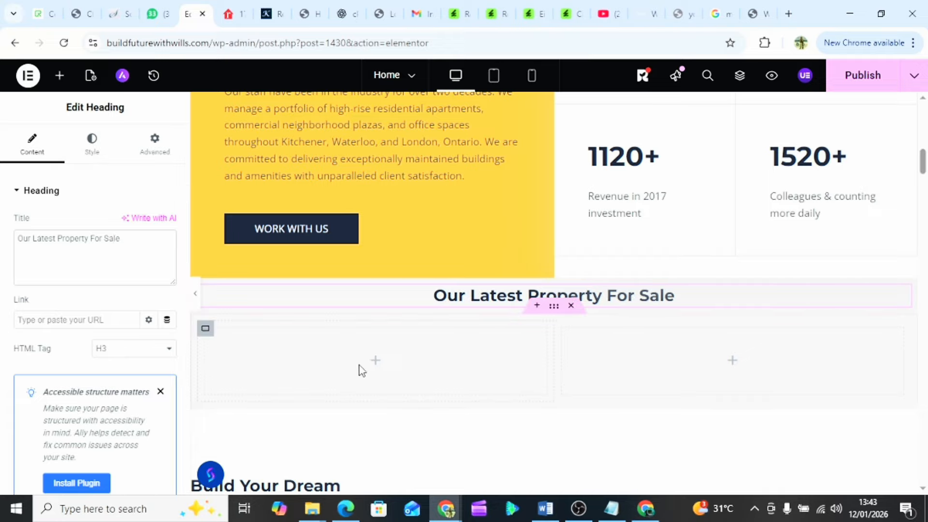
click(376, 361)
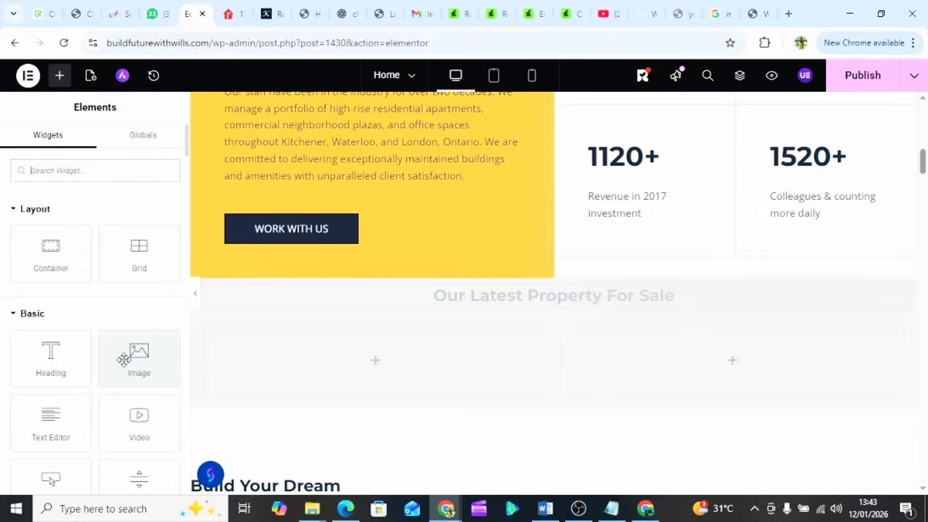
drag(124, 359, 376, 357)
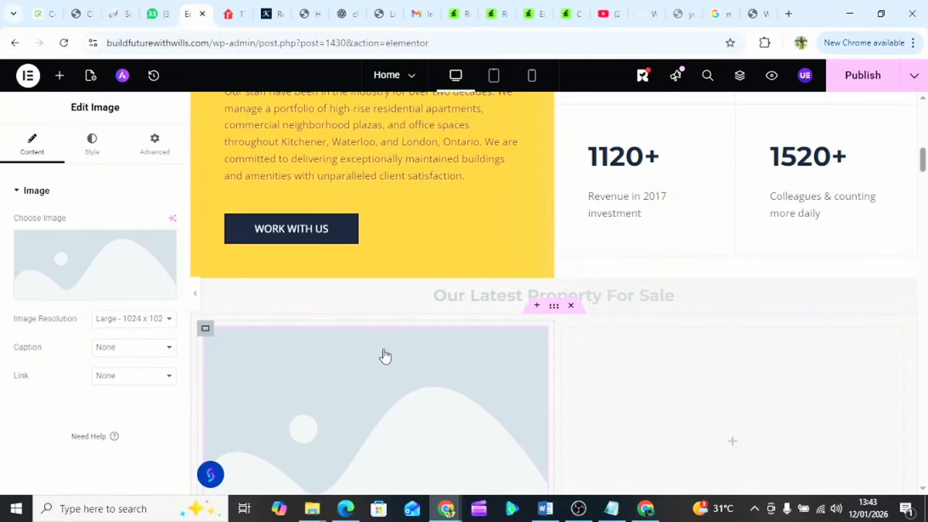
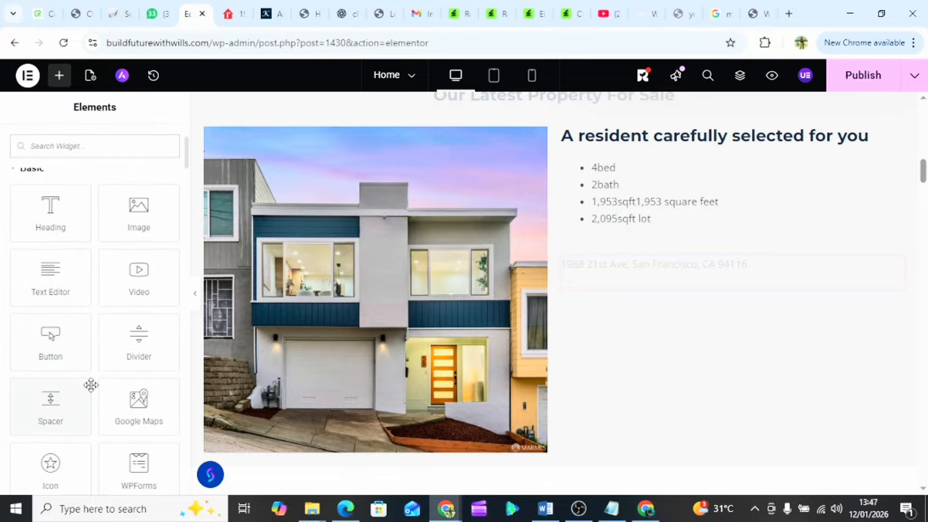
- Add a Button widget under the property address labelled 'Contact Agent'
drag(50, 333, 610, 275)
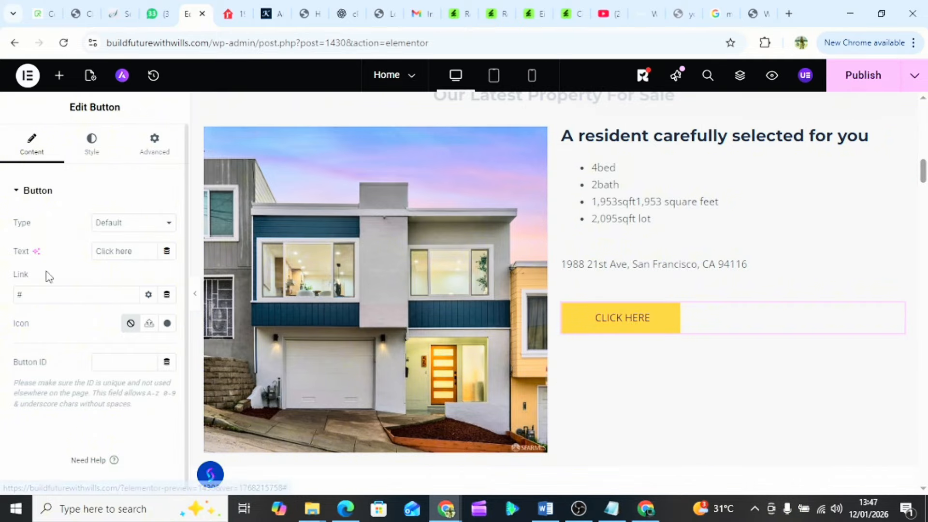
triple_click(113, 252)
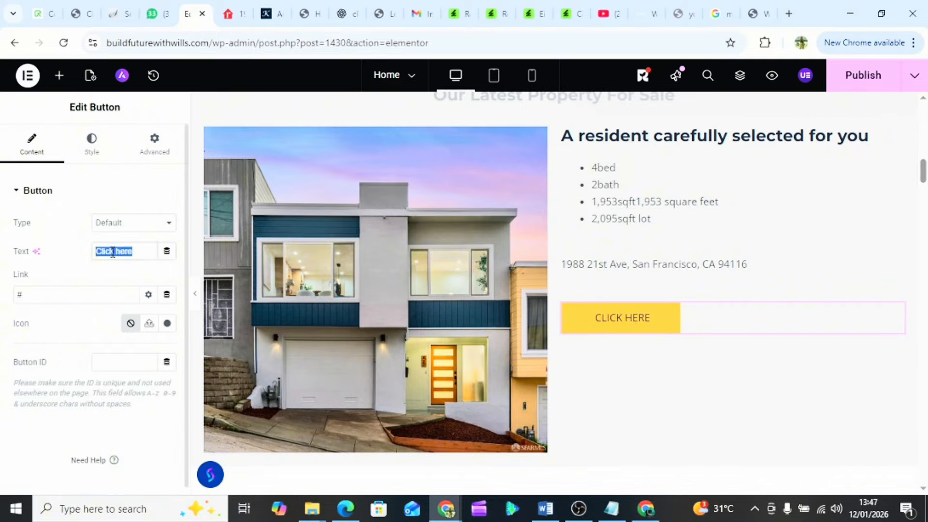
text(Contact)
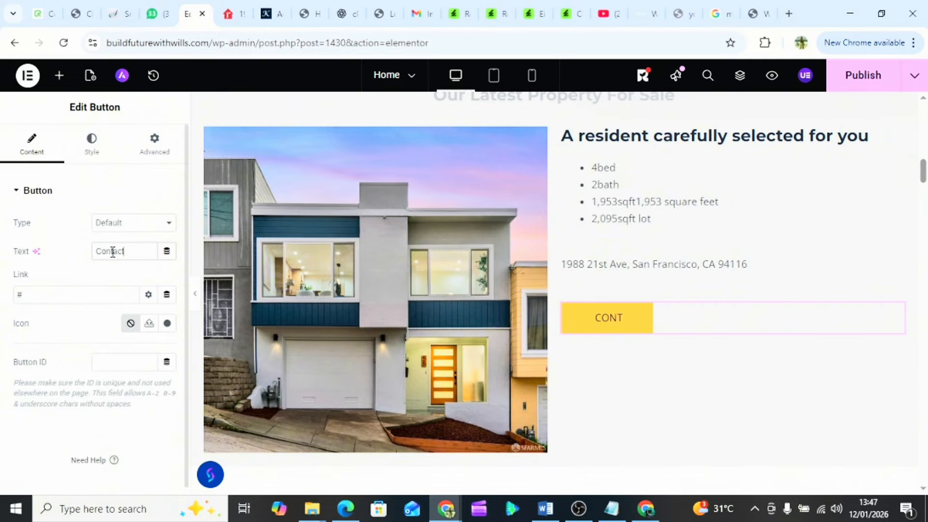
text( A)
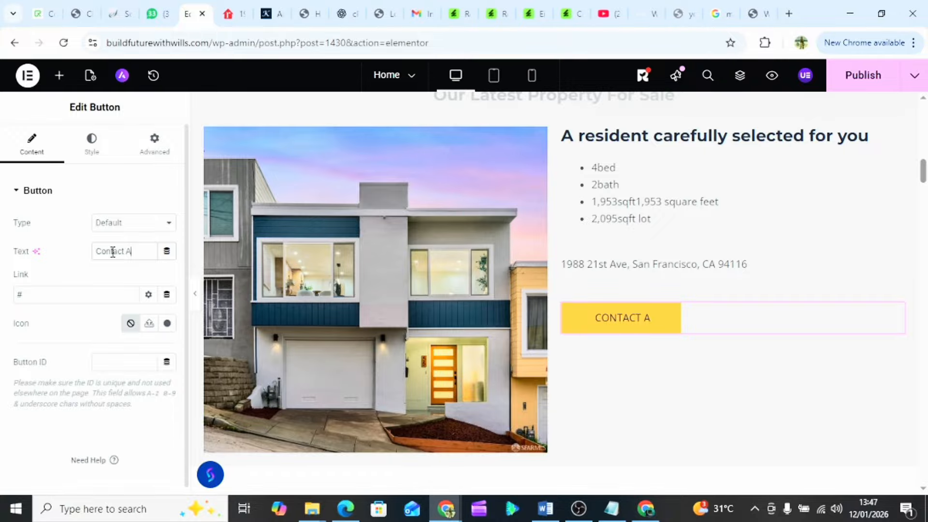
text(gent)
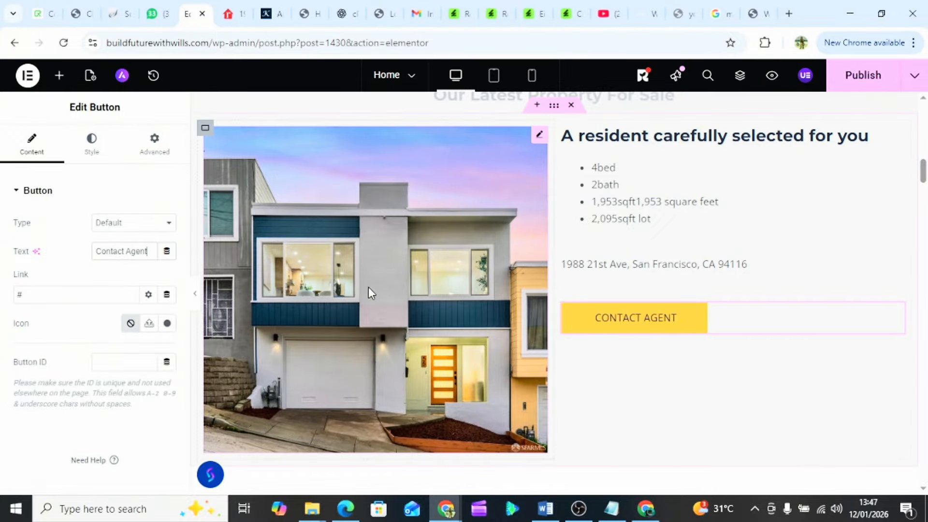
- Unlink the property heading's margins and set its top margin to 30
click(709, 140)
scroll(708, 143, up, 1)
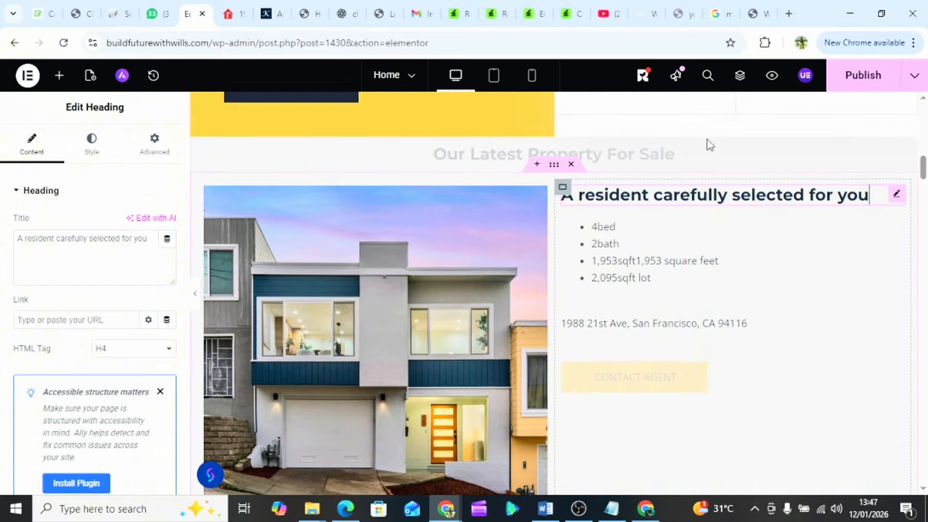
click(101, 153)
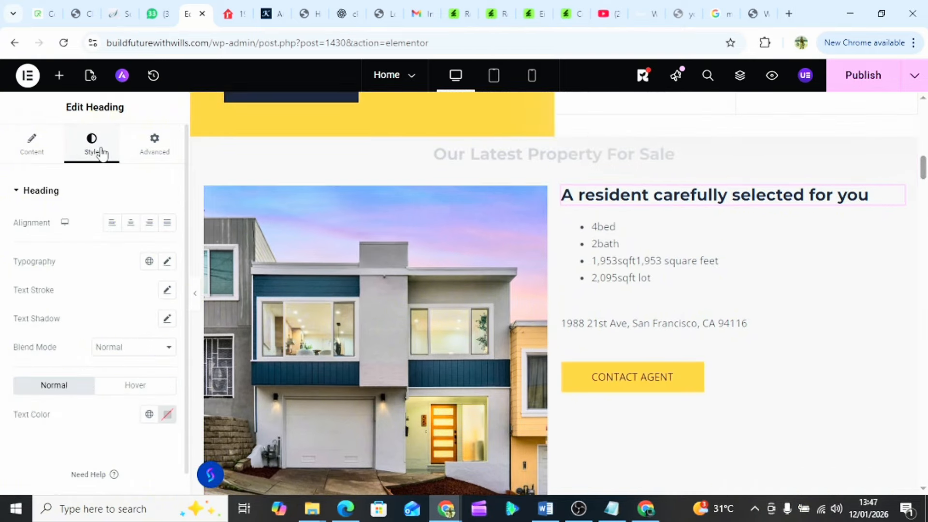
click(156, 151)
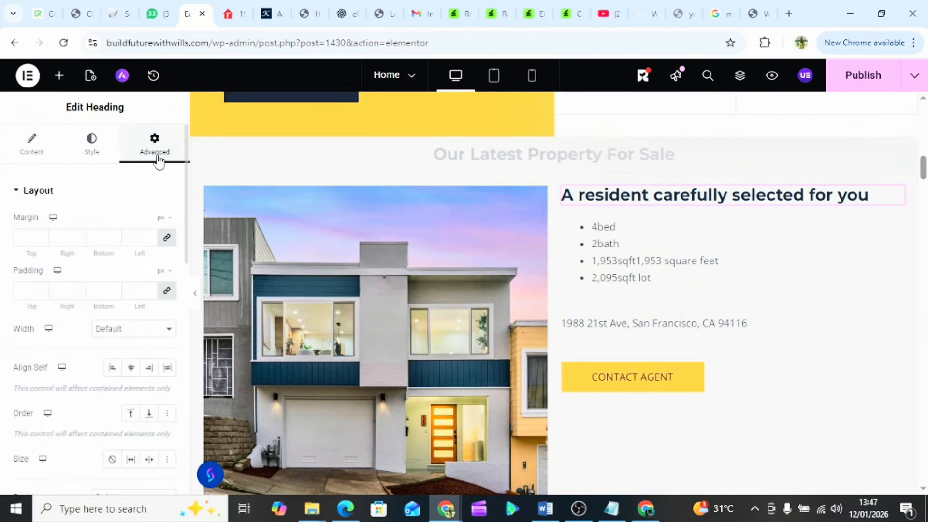
click(169, 242)
click(41, 243)
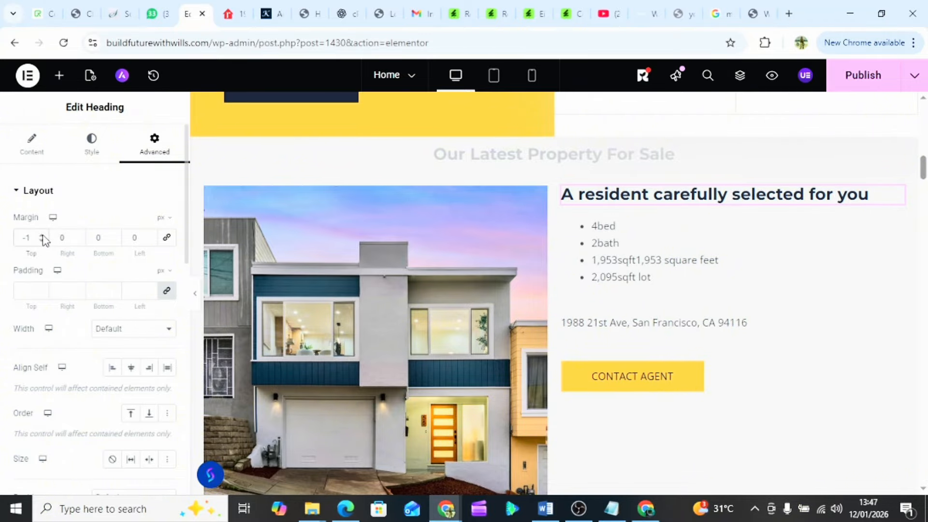
click(42, 235)
click(42, 235)
drag(43, 235, 42, 235)
- Select the property's feature bullet list for editing
click(694, 297)
scroll(694, 295, down, 3)
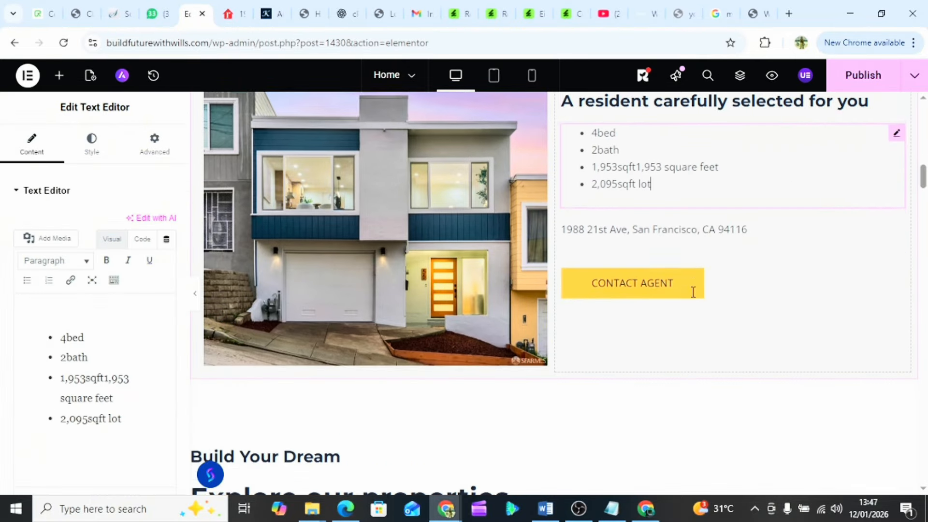
scroll(695, 296, up, 2)
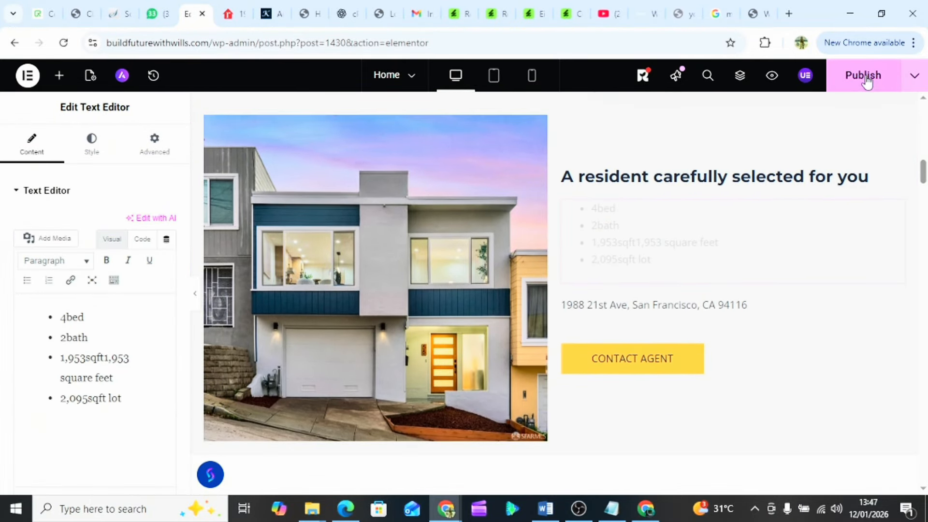
- Publish the home page edits and scroll to the 'Committed To Keep People Healthy & Safe' section
click(866, 80)
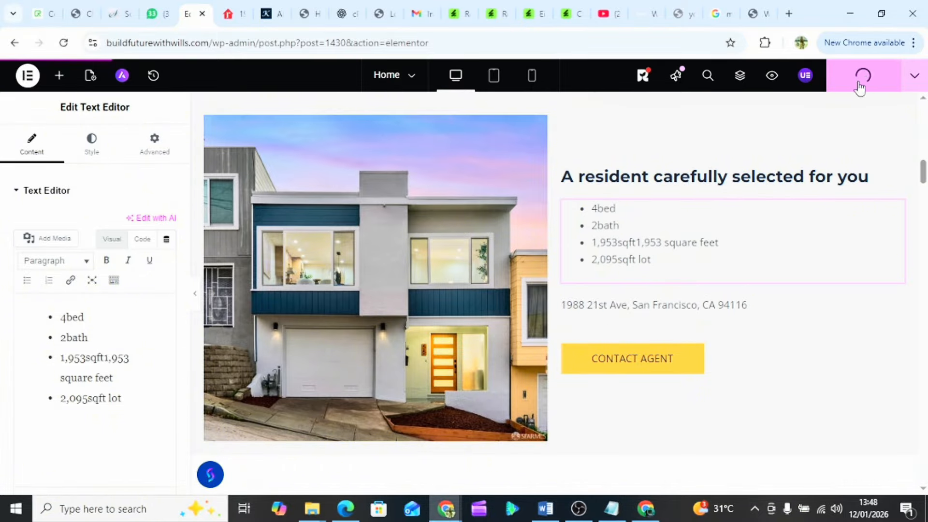
scroll(466, 309, up, 3)
scroll(466, 309, down, 10)
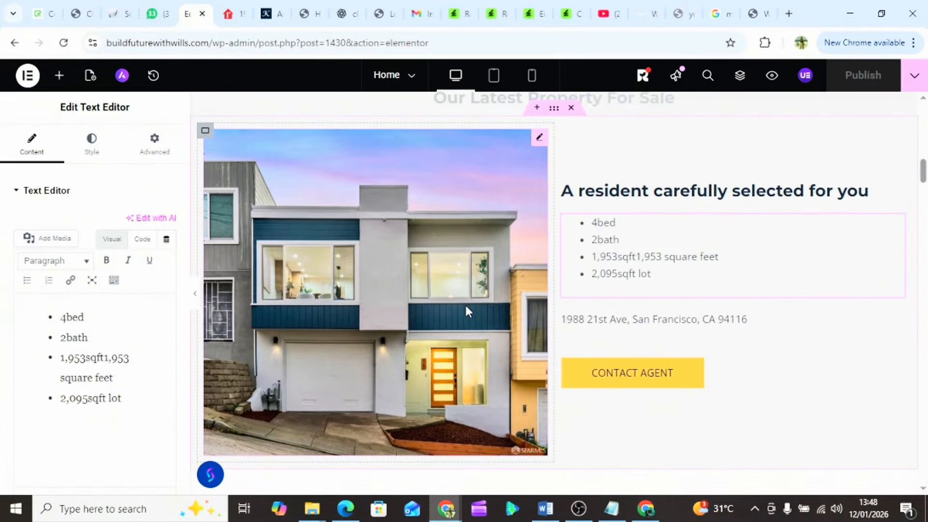
scroll(467, 310, down, 15)
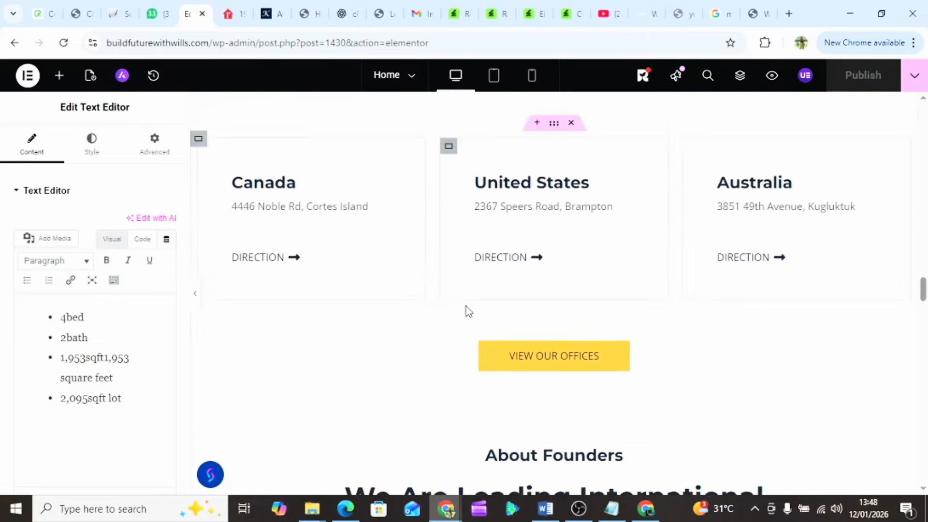
scroll(467, 310, up, 5)
scroll(468, 311, up, 6)
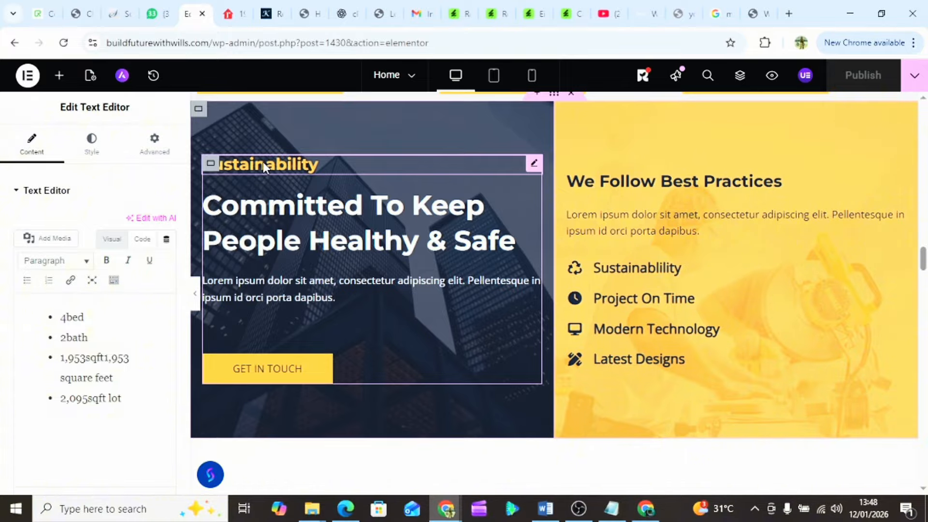
- Retitle the 'Committed To Keep People Healthy & Safe' heading to 'Client satisfaction'
click(270, 222)
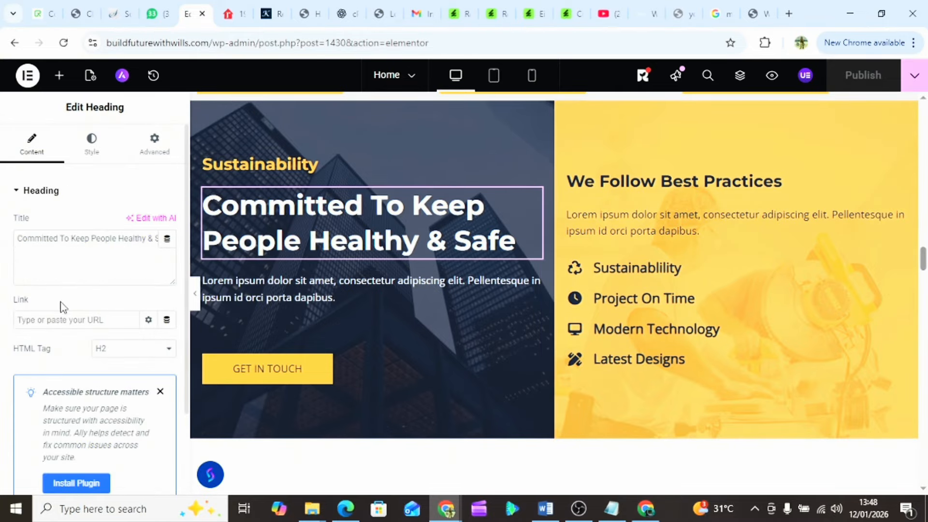
triple_click(64, 234)
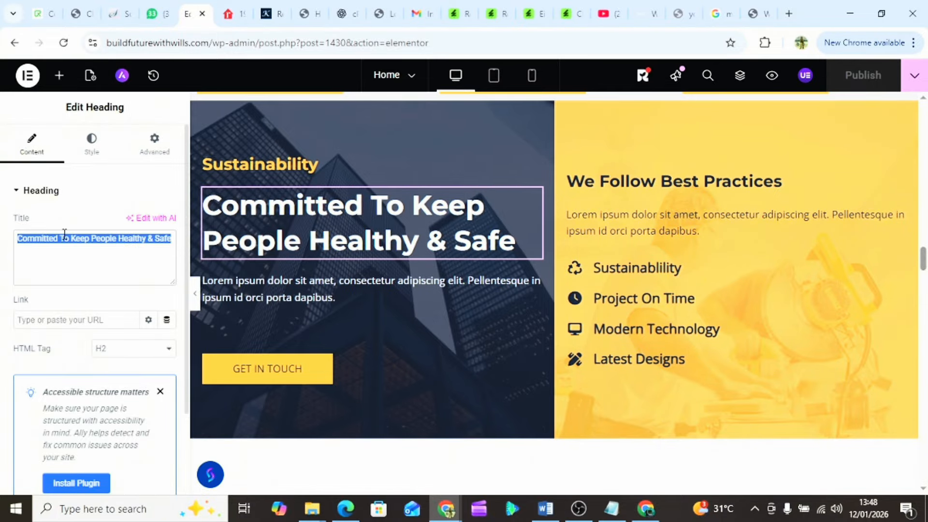
text(C)
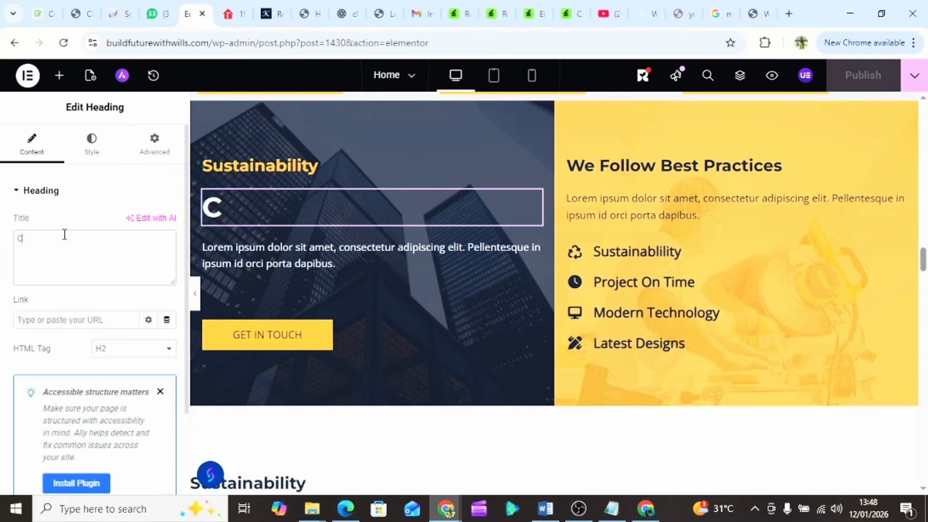
text(lient)
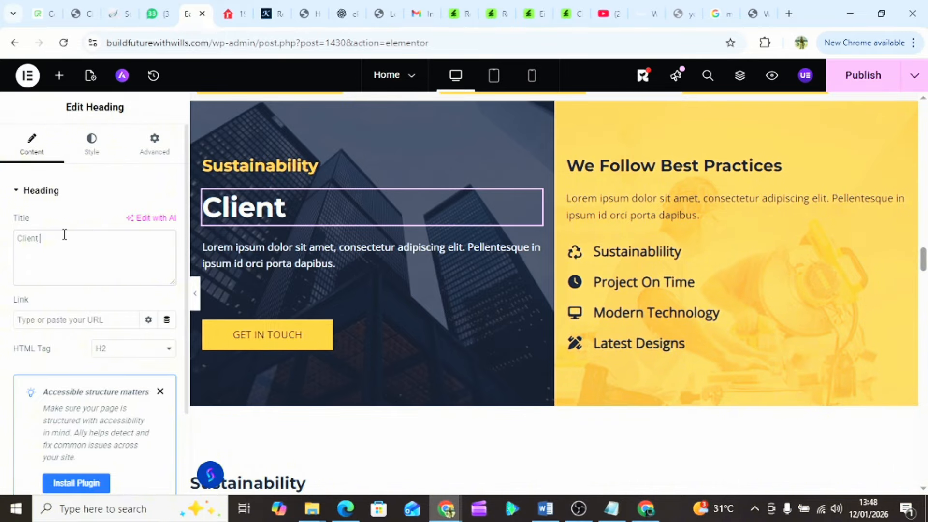
text( sat)
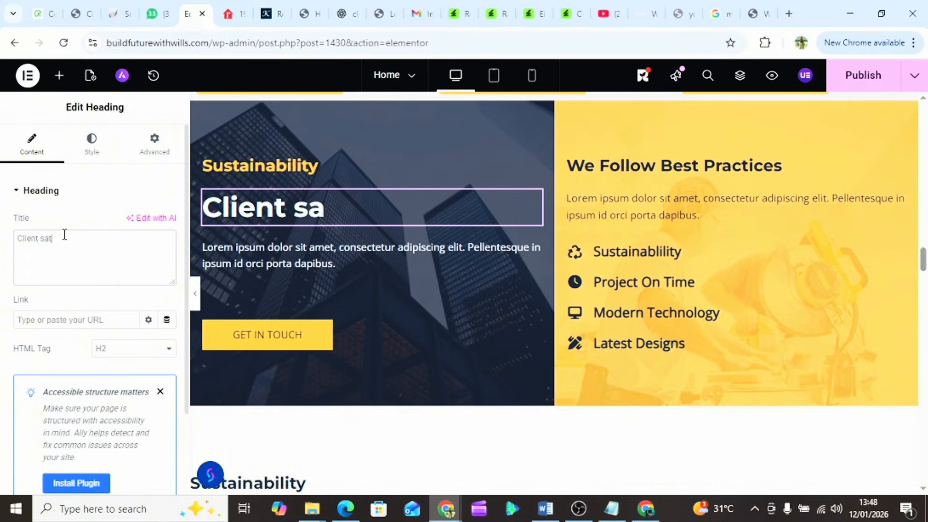
text(isfact)
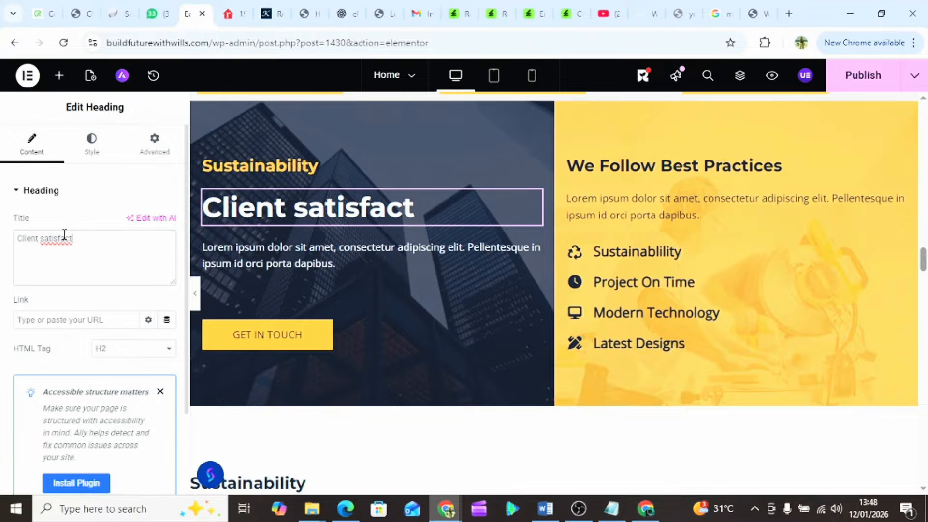
text(ion)
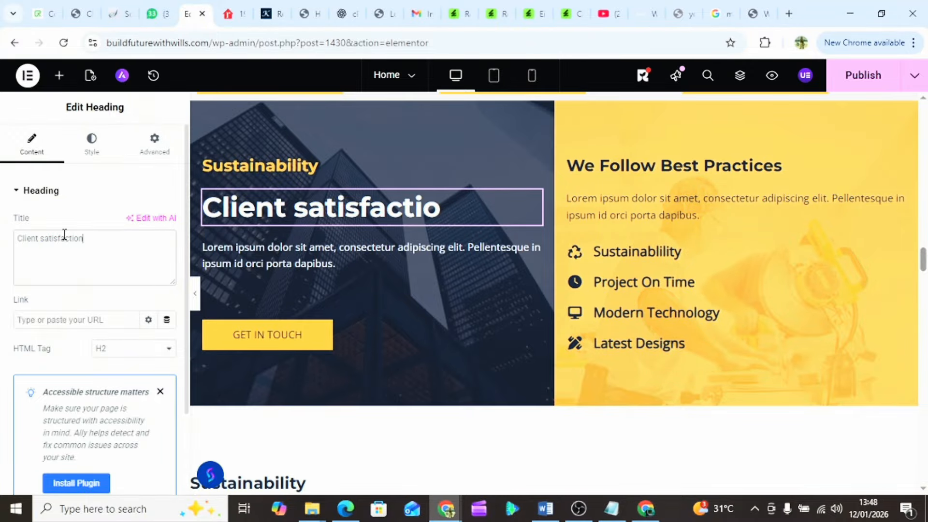
- Replace the lorem ipsum paragraph with the pasted apartment-management description
click(309, 254)
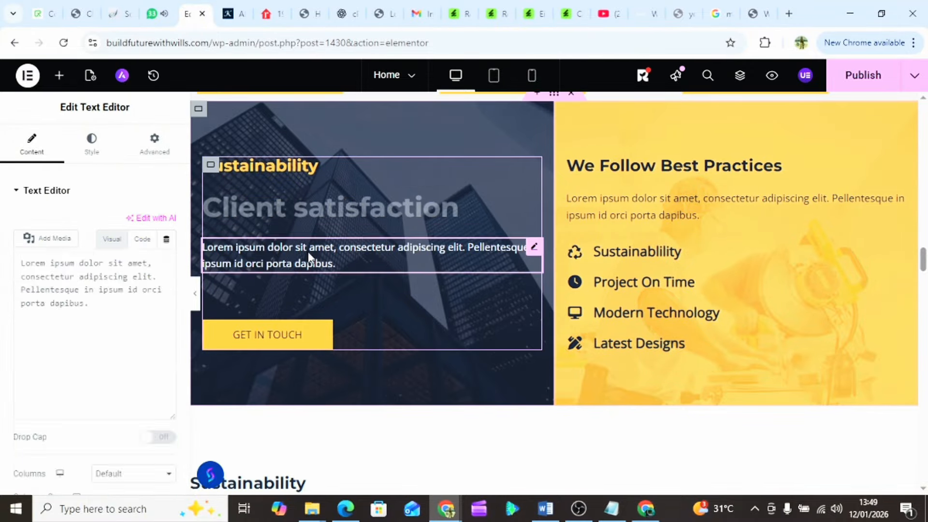
key(ctrl+a)
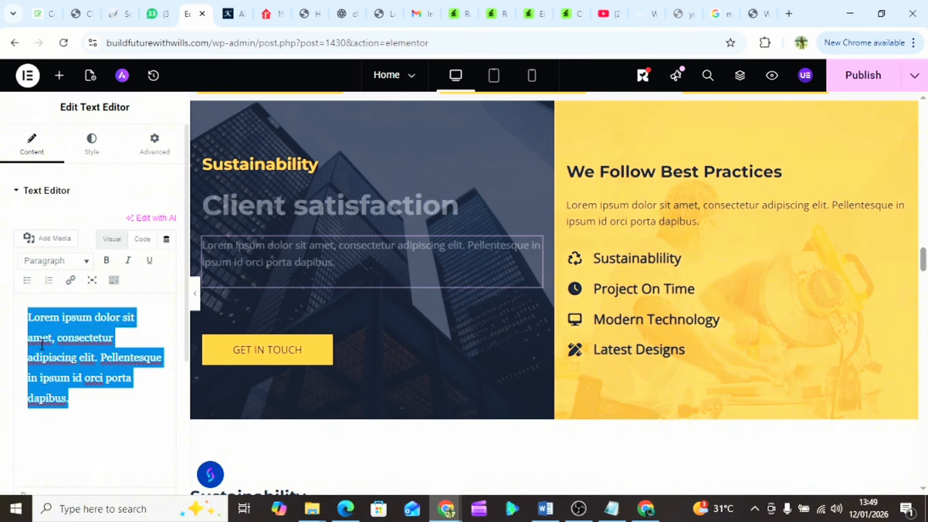
key(ctrl+v)
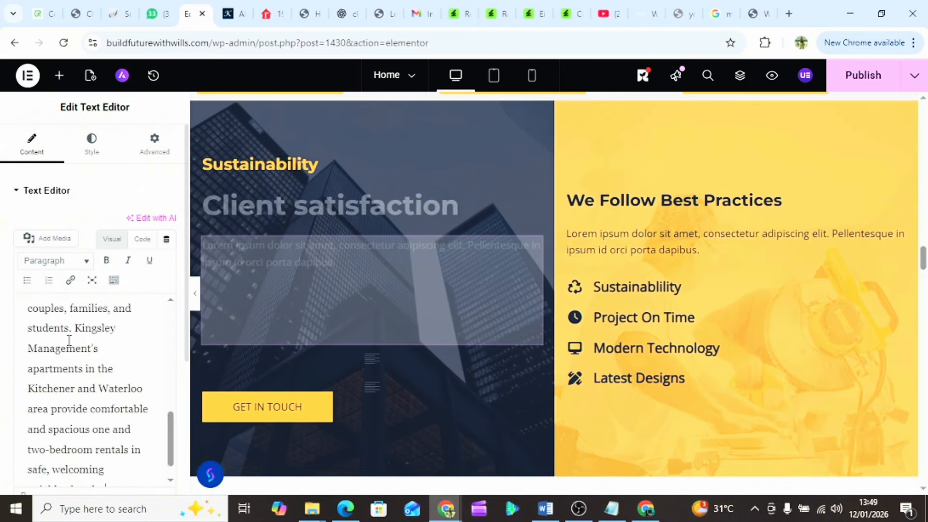
scroll(68, 356, up, 6)
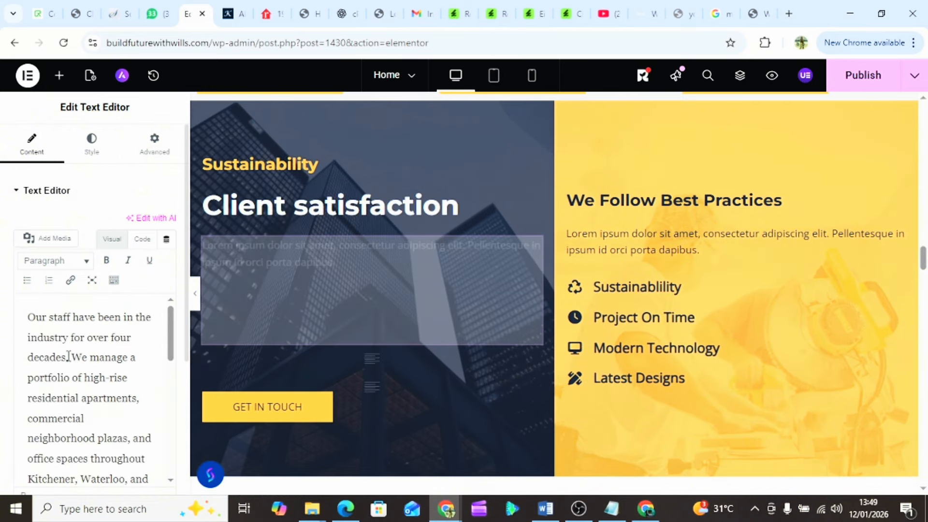
scroll(68, 356, down, 3)
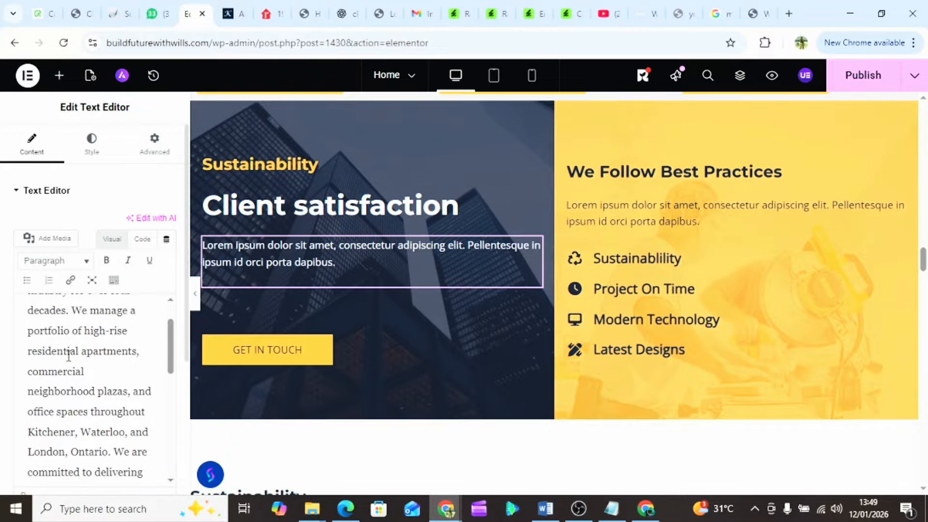
scroll(68, 357, down, 1)
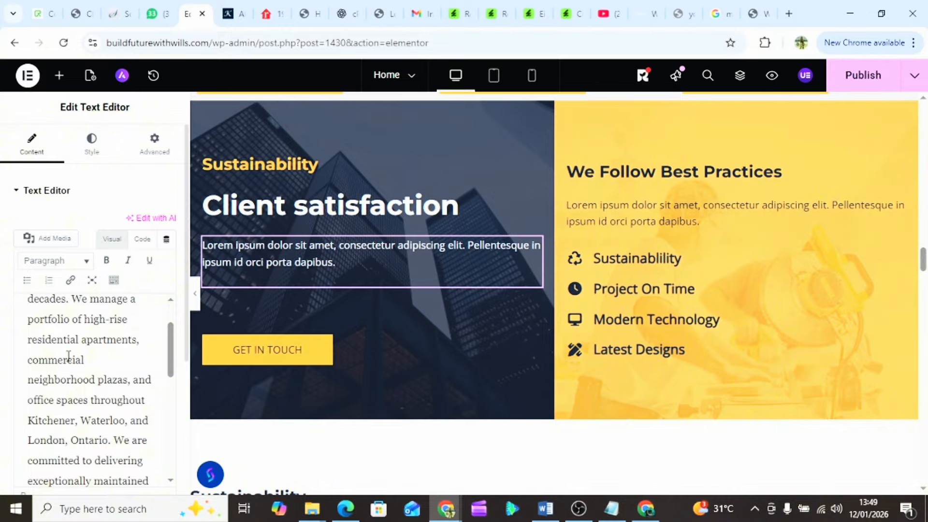
scroll(68, 357, down, 2)
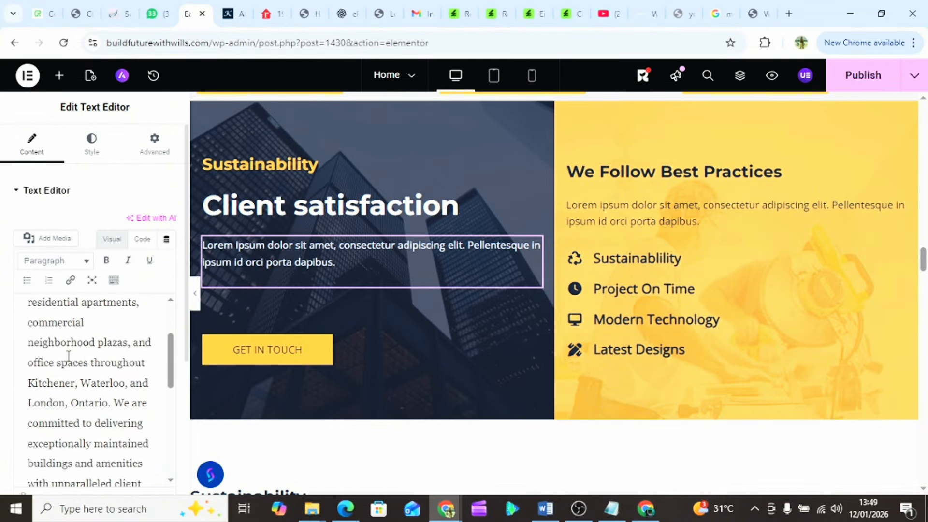
scroll(68, 356, down, 1)
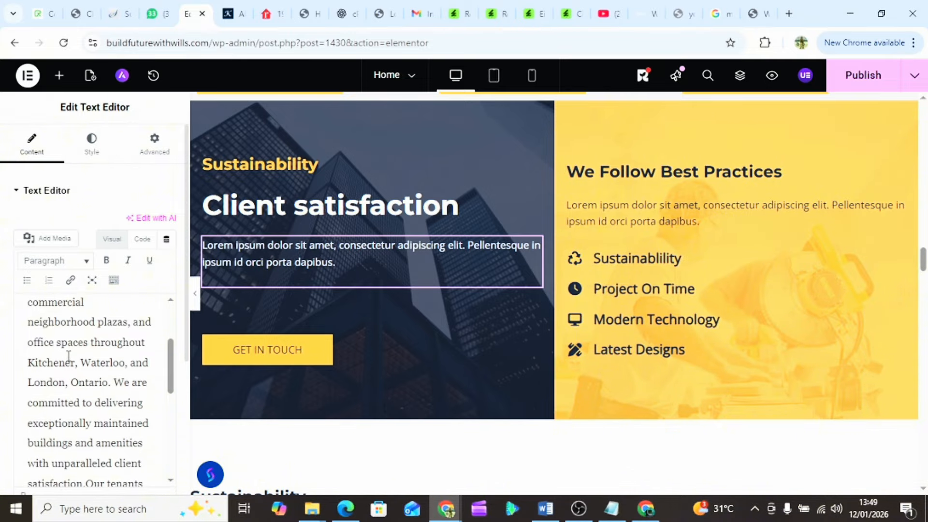
scroll(68, 356, down, 1)
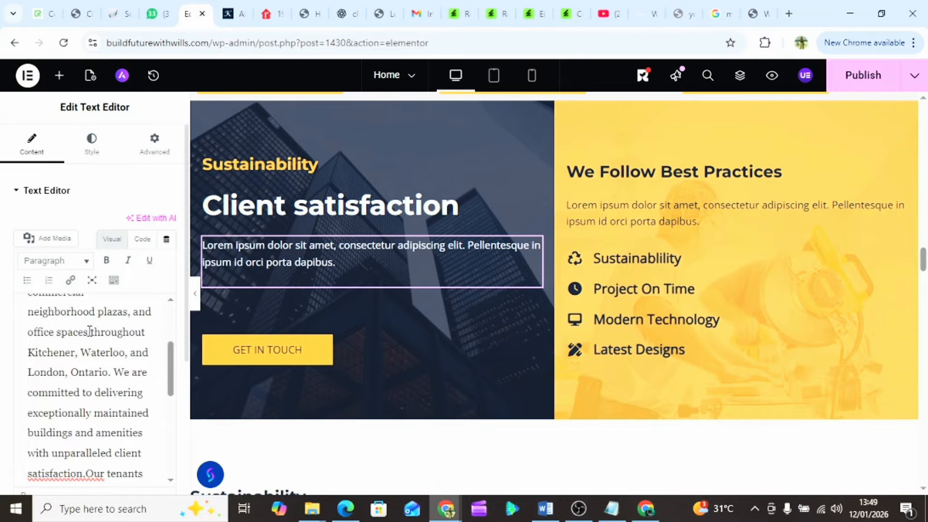
- Delete the Ontario city phrase and fix the spacing after 'satisfaction.'
drag(90, 332, 111, 375)
key(BackSpace)
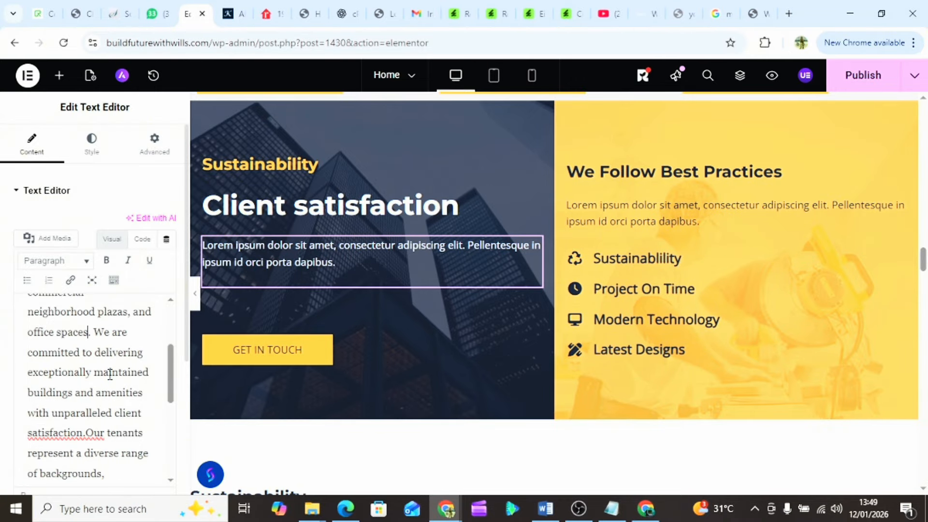
scroll(110, 375, down, 3)
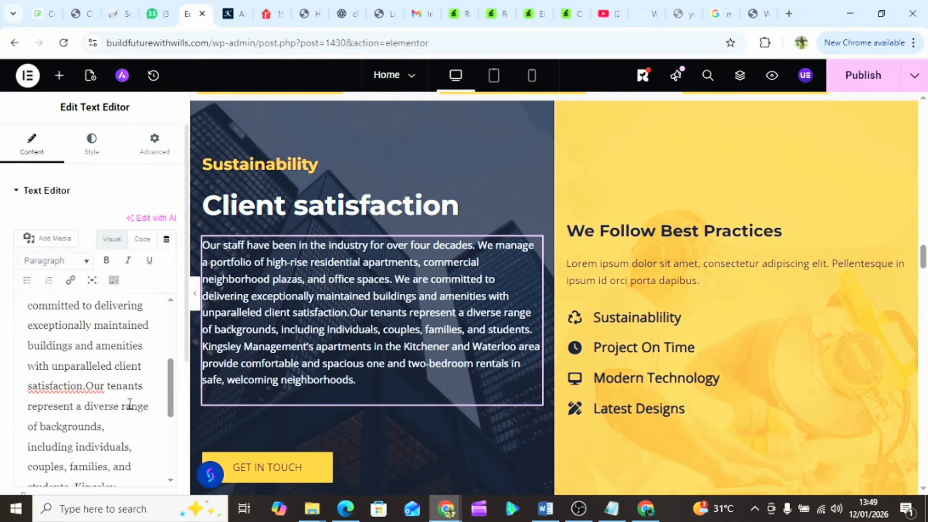
click(85, 377)
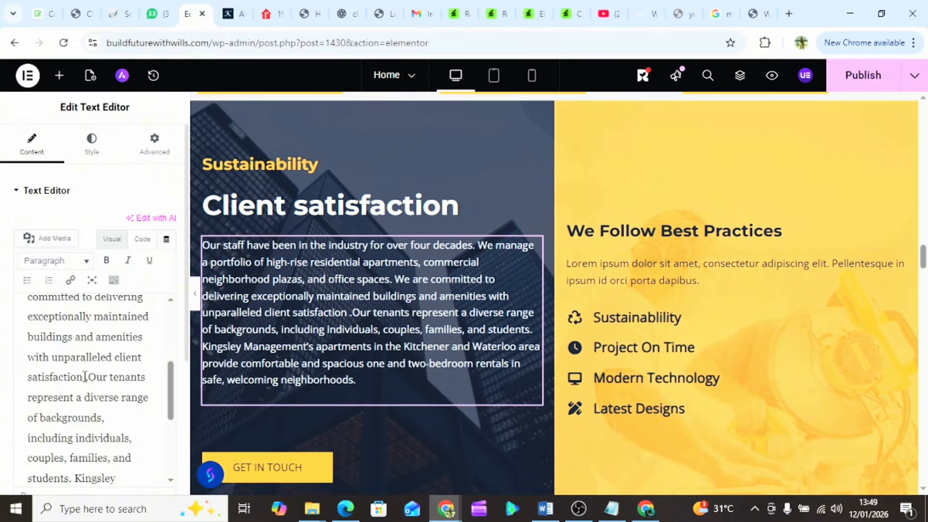
key(BackSpace)
click(87, 377)
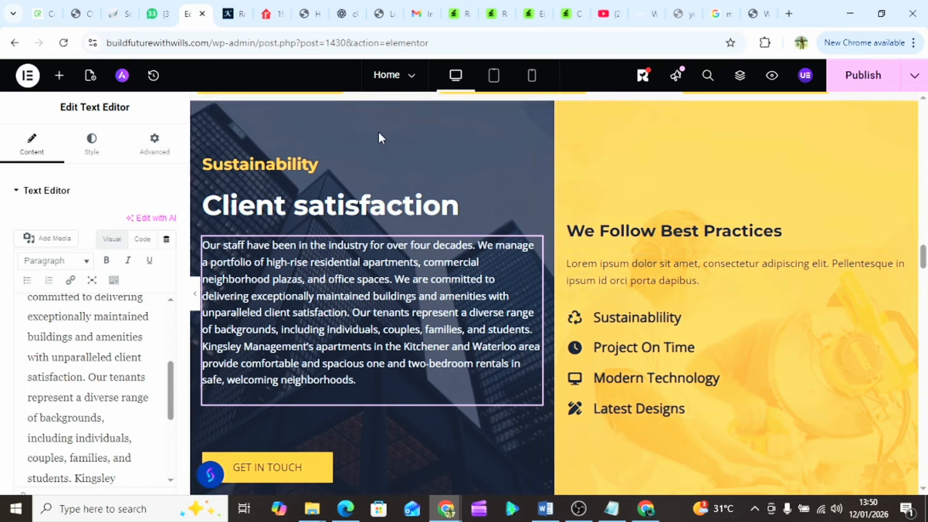
- Overwrite the yellow column's lorem paragraph with 'We are committed to making you find the space of your dreams'
click(610, 282)
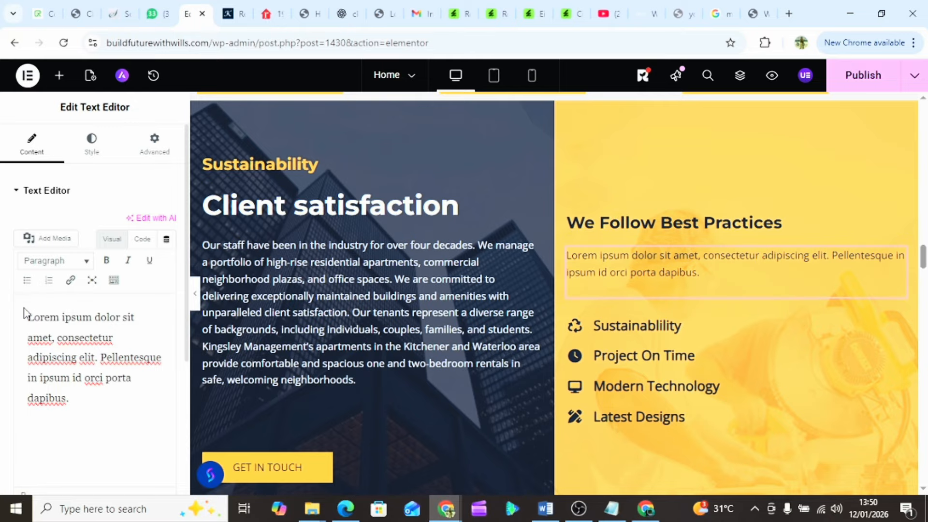
drag(29, 318, 75, 397)
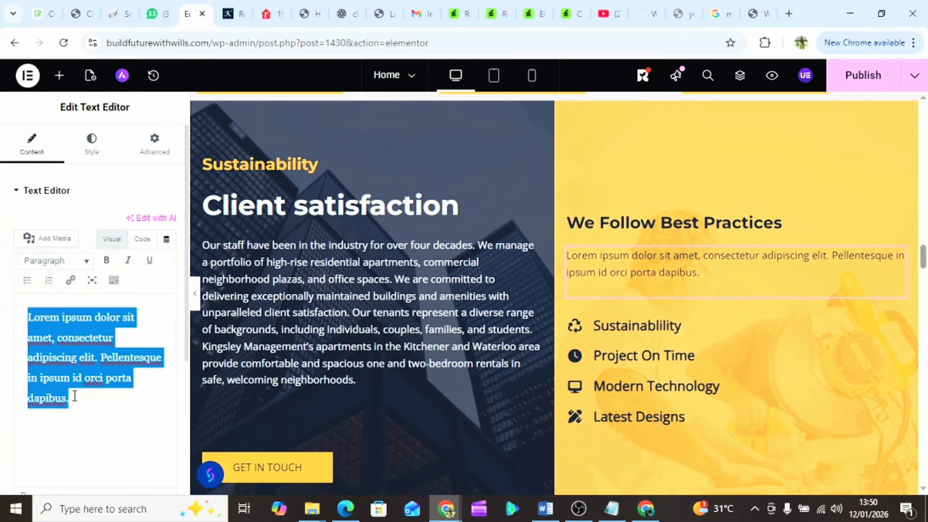
text(We are)
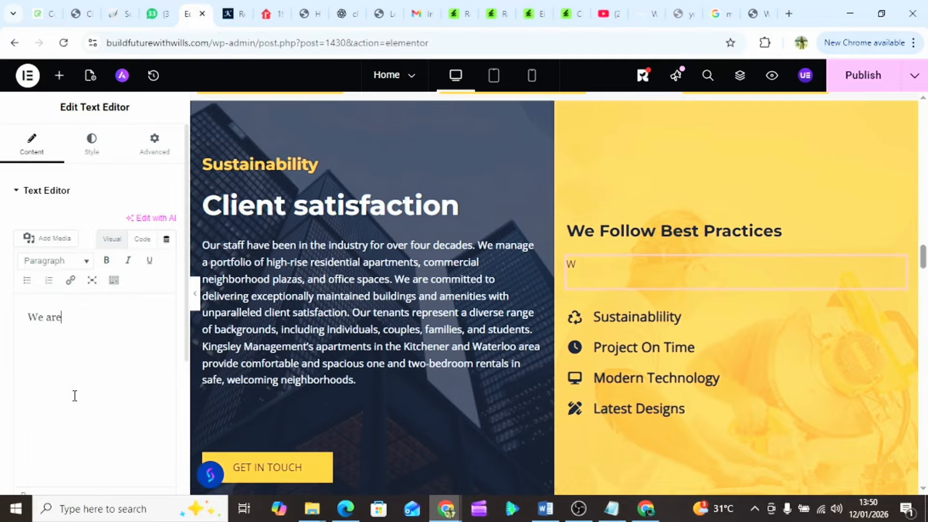
text( committed)
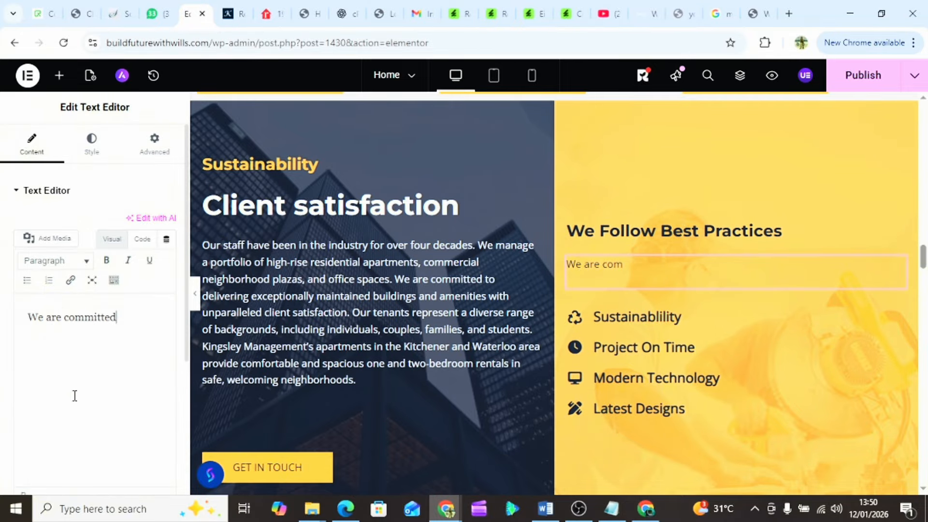
text( to making)
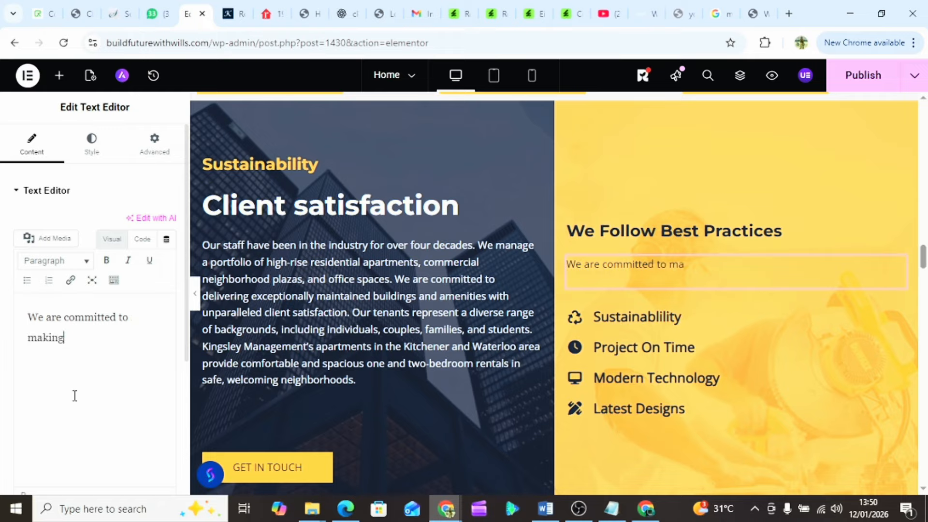
text( you find th)
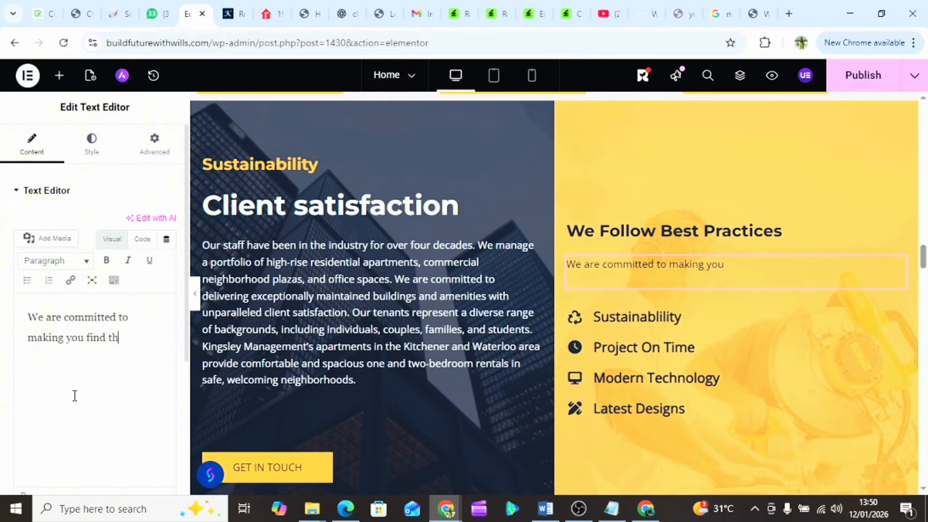
text(e soace)
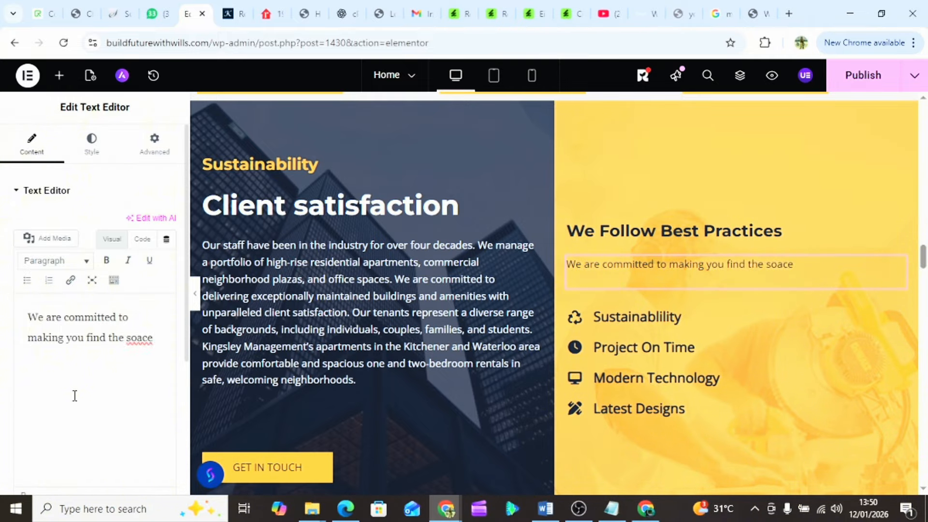
key(BackSpace)
key(BackSpace)
key(BackSpace)
key(BackSpace)
key(BackSpace)
text(pace of your dreams)
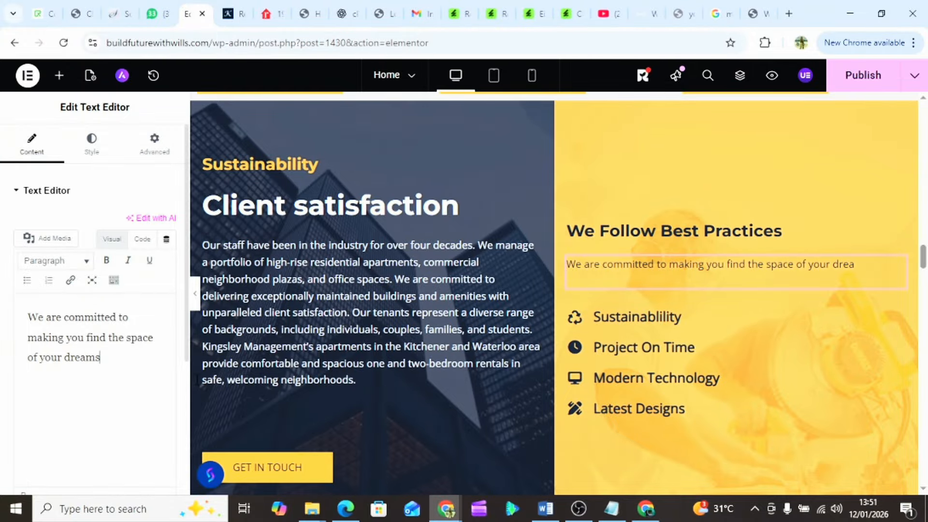
scroll(443, 341, down, 8)
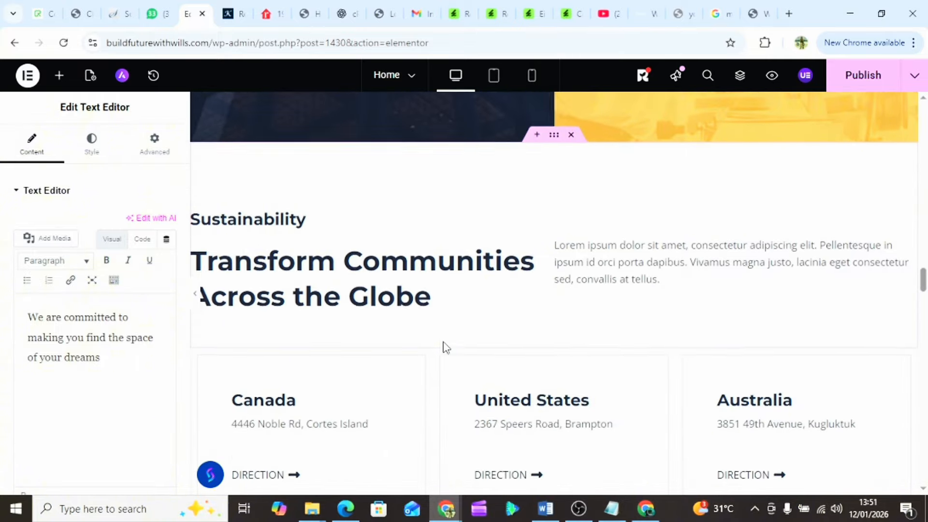
scroll(442, 348, down, 2)
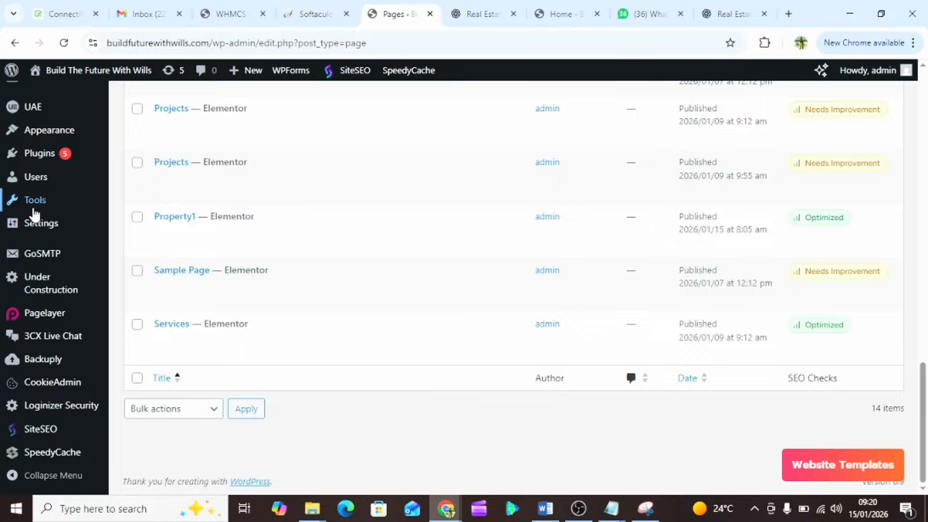
- Add a new page and title it PROPERTY2
scroll(34, 213, up, 5)
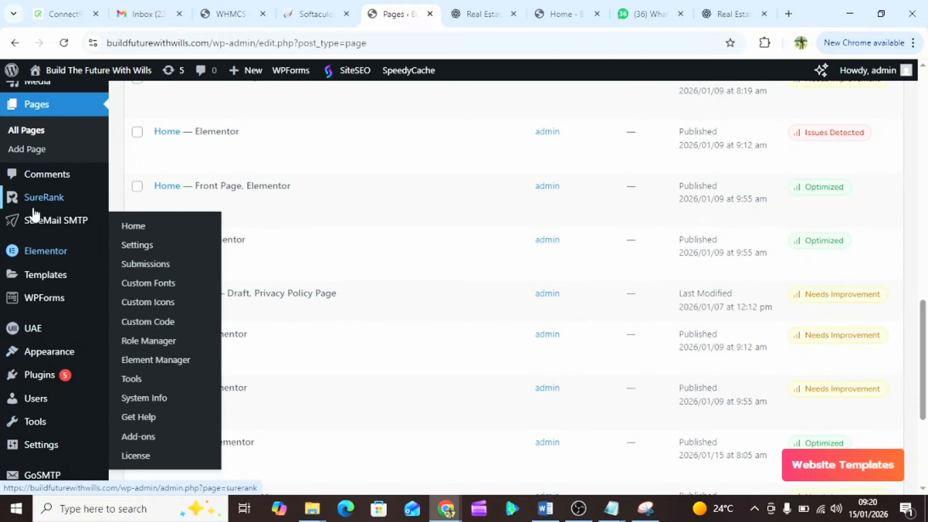
click(29, 153)
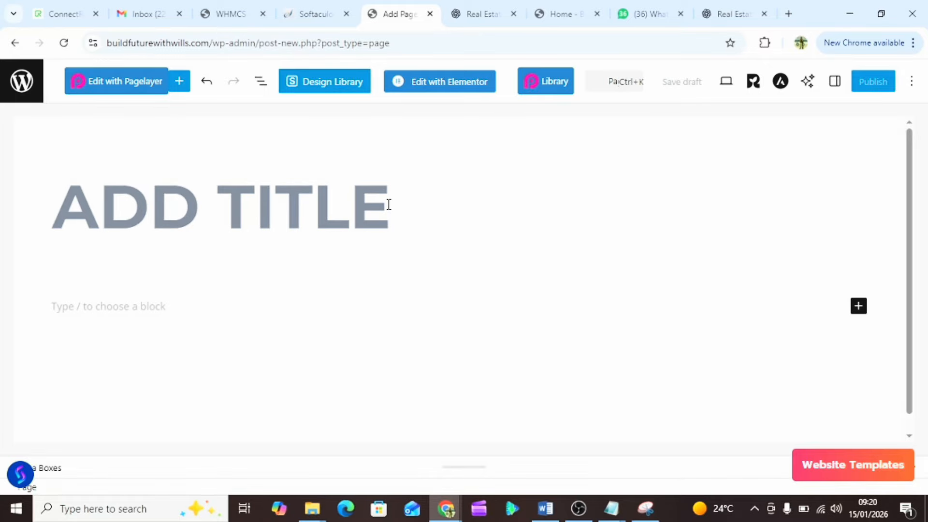
click(424, 207)
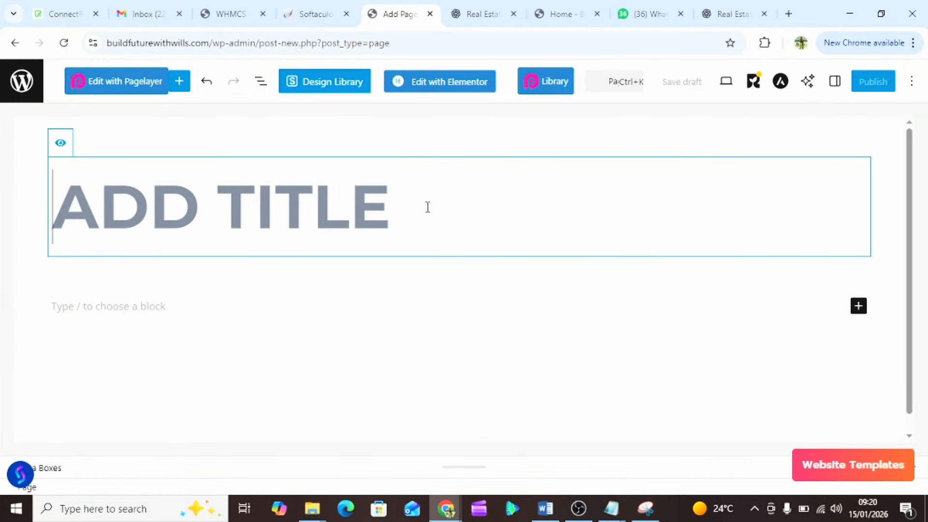
text(P)
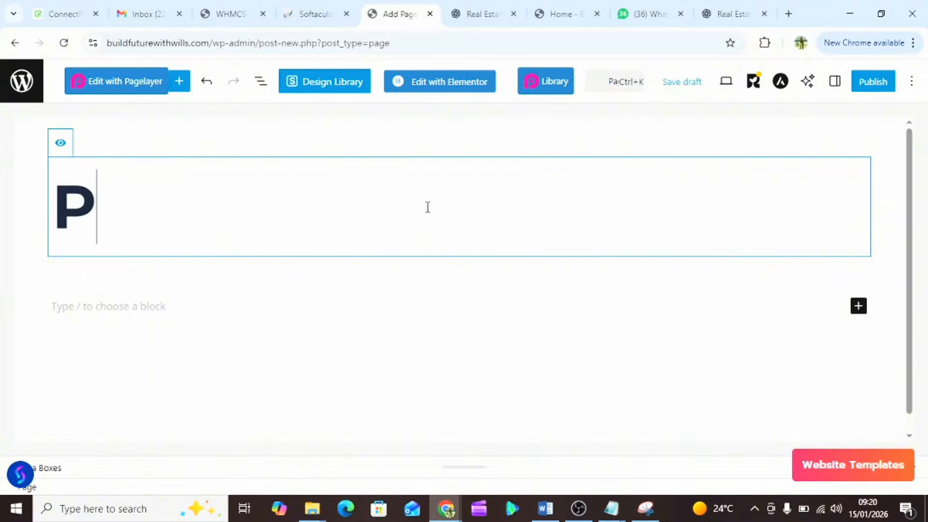
text(ROPERTY2)
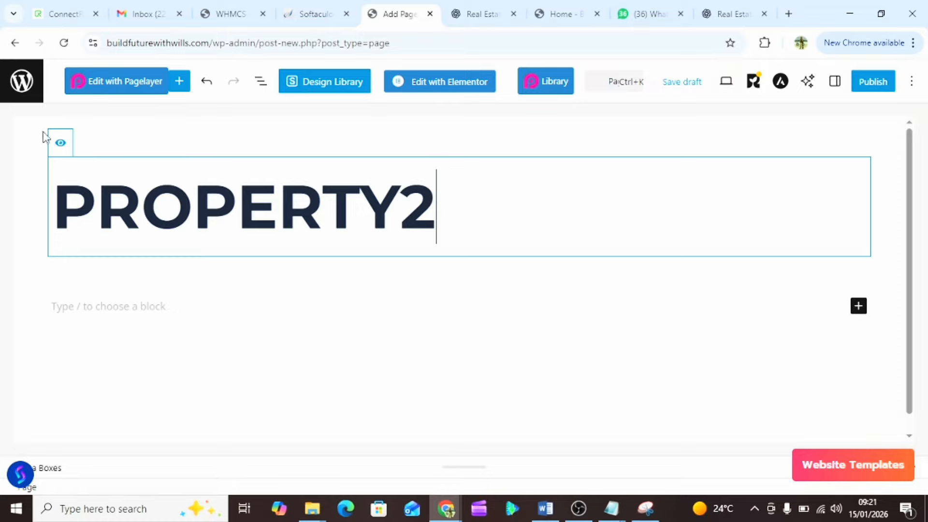
- Hide the PROPERTY2 title block and publish the page
click(64, 152)
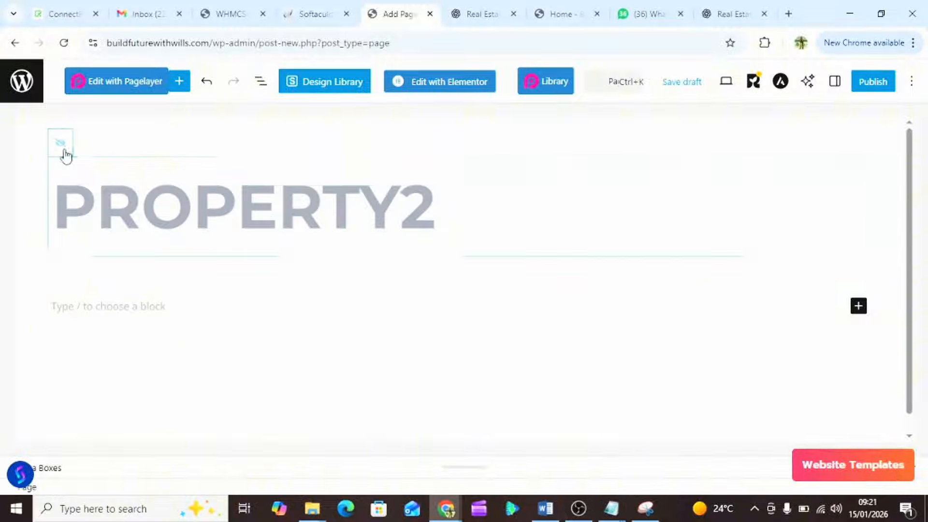
click(874, 84)
click(874, 83)
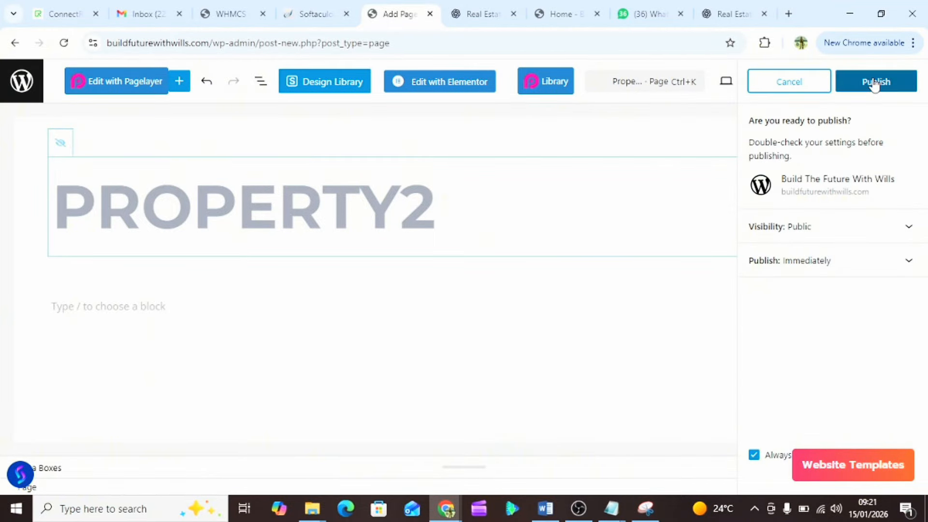
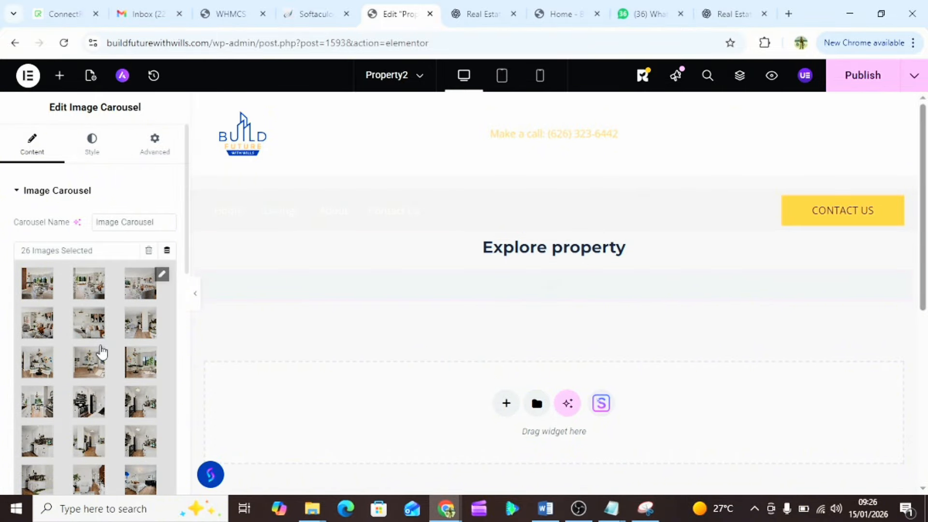
- Set the carousel's Image Resolution to Full
scroll(100, 352, down, 8)
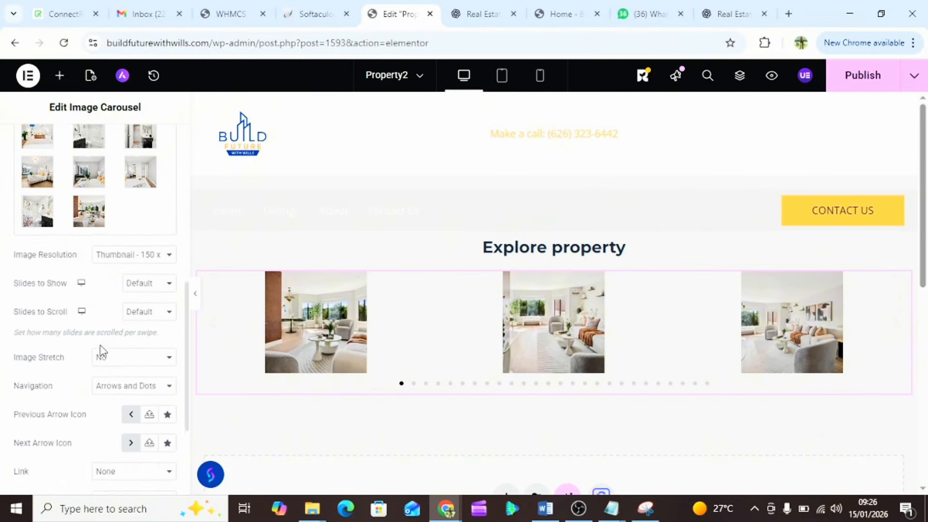
click(156, 261)
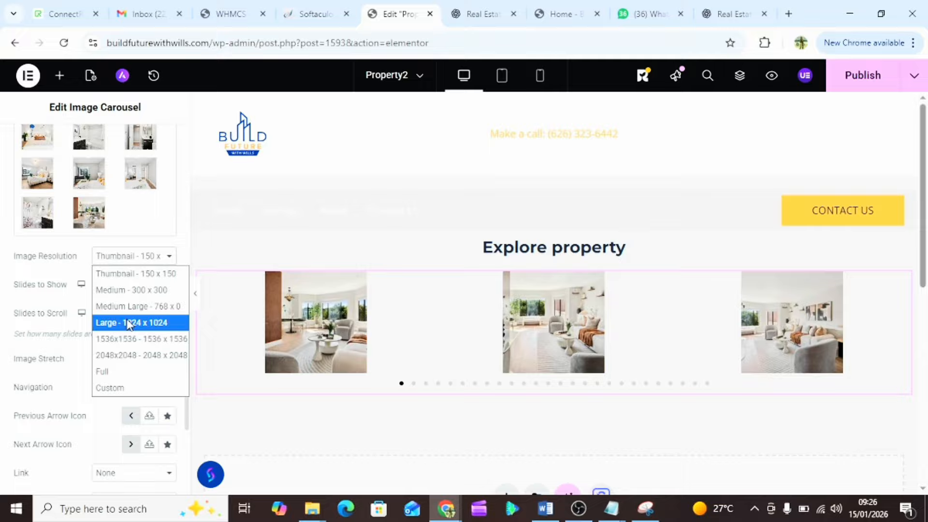
click(118, 376)
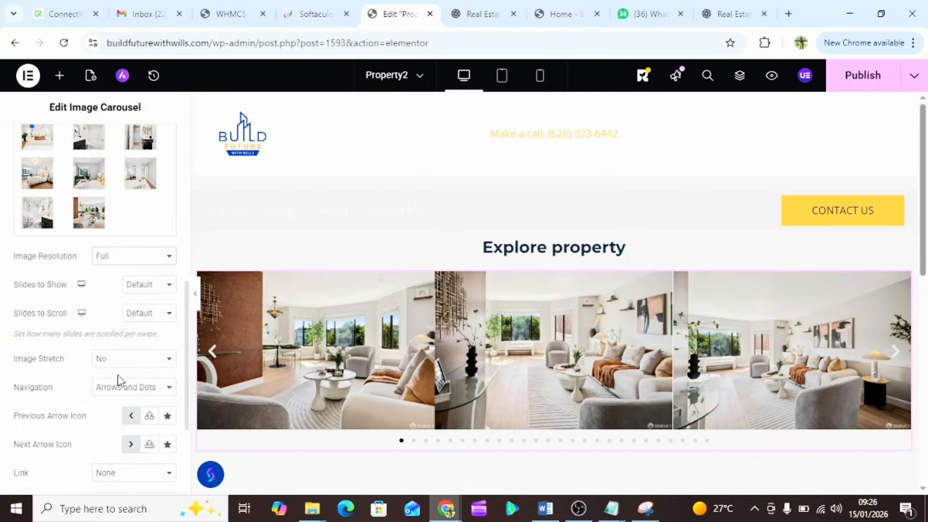
scroll(420, 312, down, 4)
scroll(420, 313, up, 1)
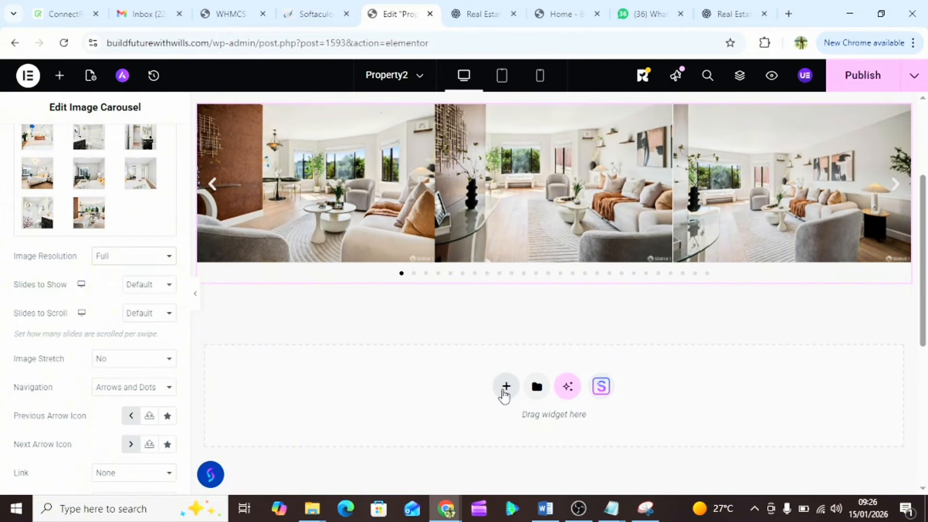
- Add a single-column Flexbox container below the carousel
click(504, 391)
click(512, 427)
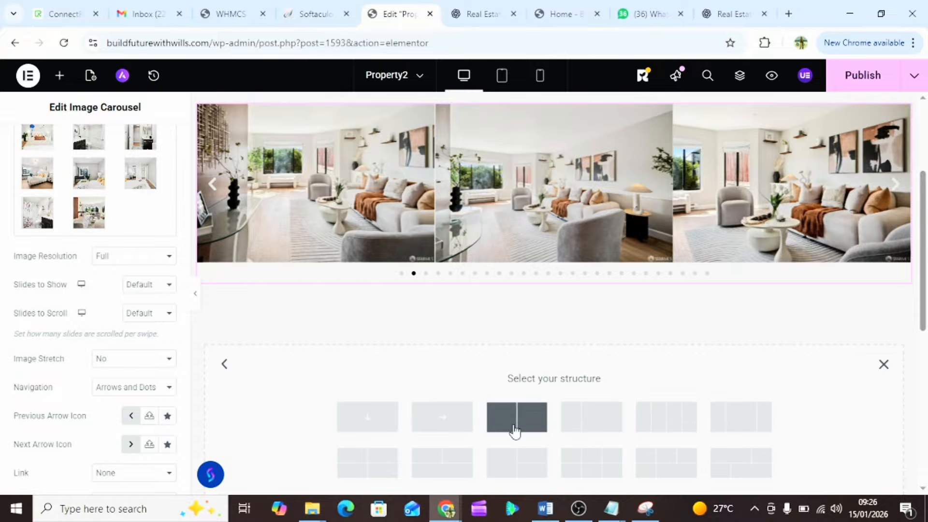
click(369, 421)
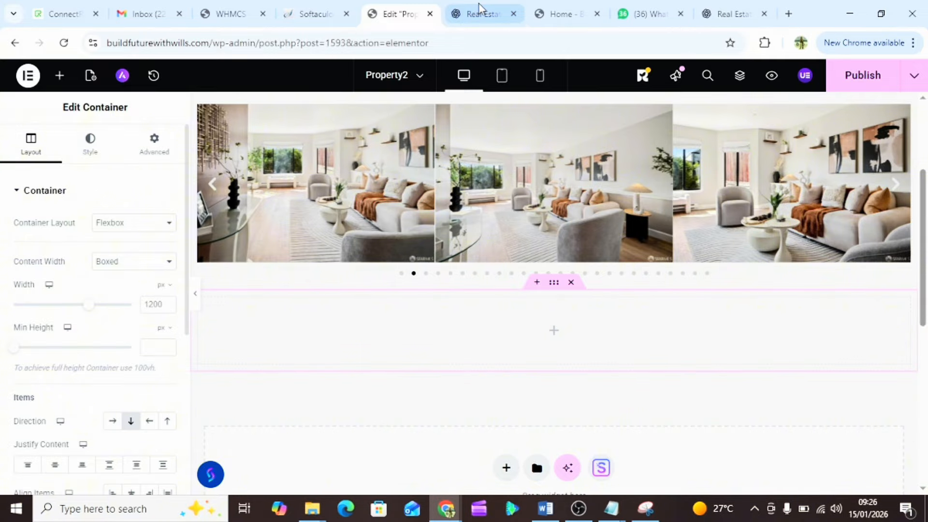
- Copy the 'Luxury Apartment' title from the ChatGPT property descriptions
click(480, 11)
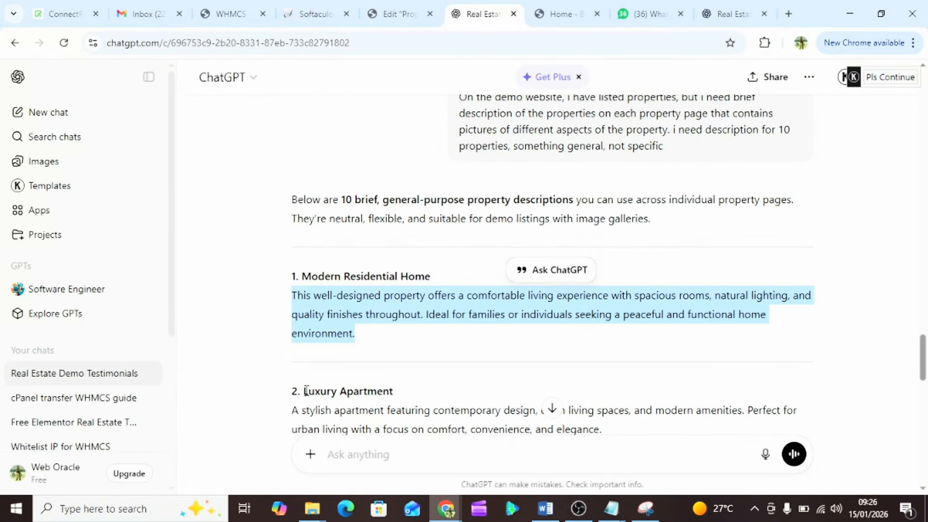
drag(305, 391, 399, 398)
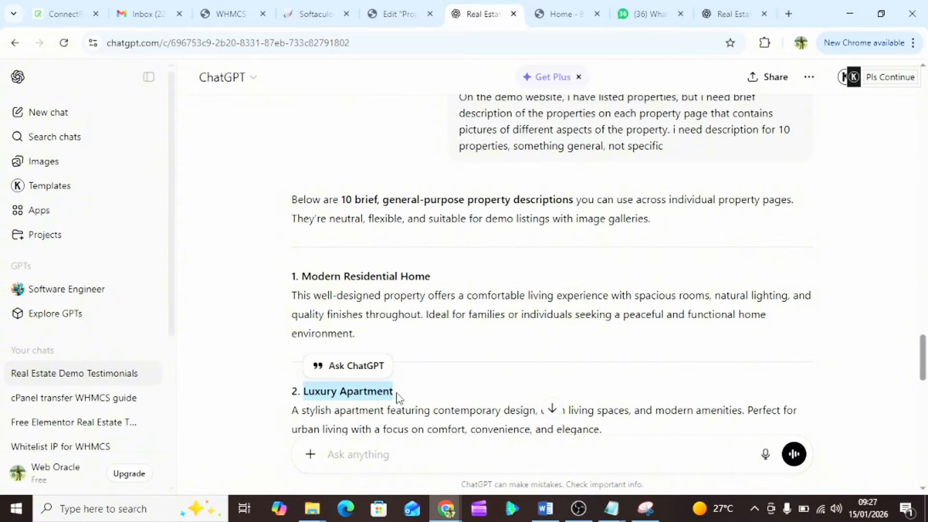
right_click(378, 394)
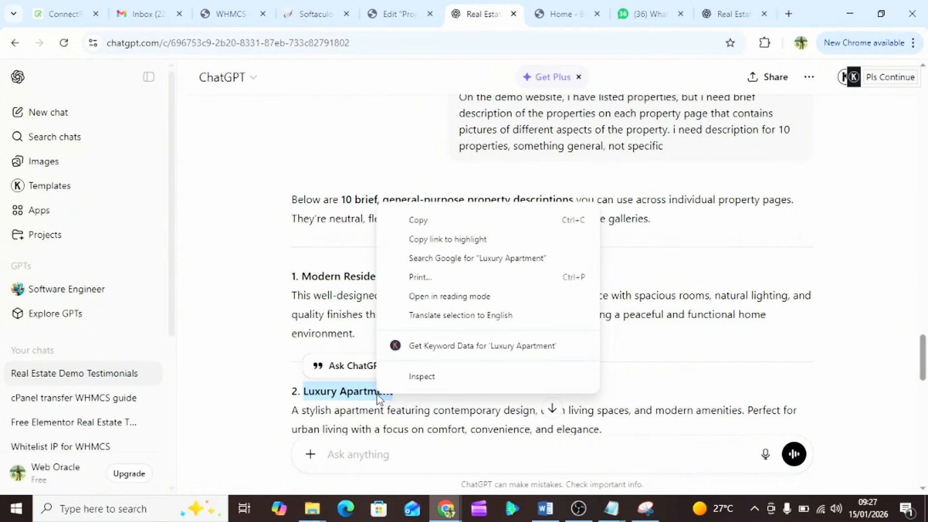
click(503, 221)
click(382, 9)
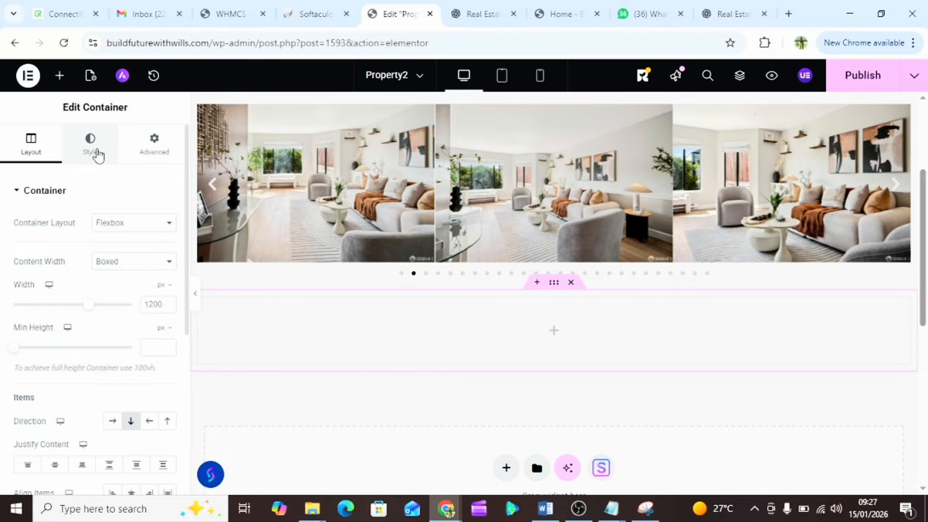
click(92, 145)
- Add a centred H4 Heading widget reading 'Luxury Apartment' to the empty container
click(36, 162)
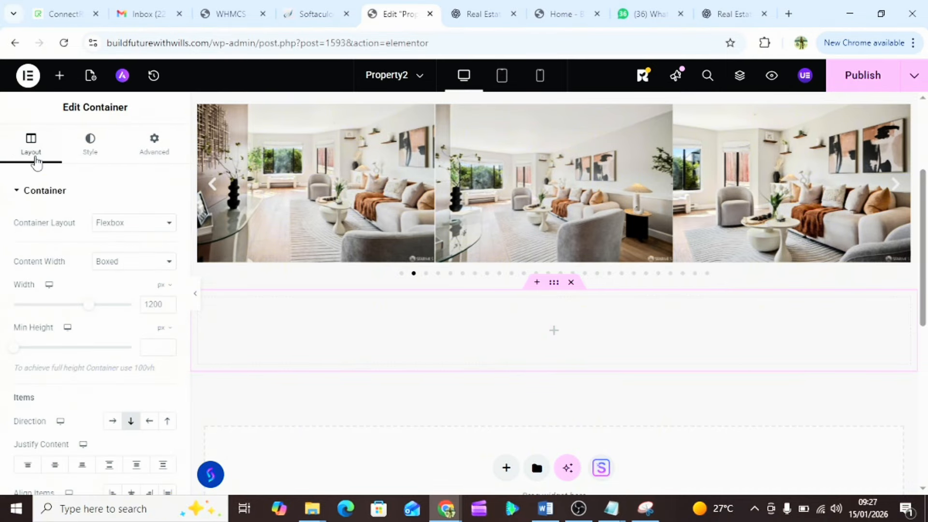
click(59, 76)
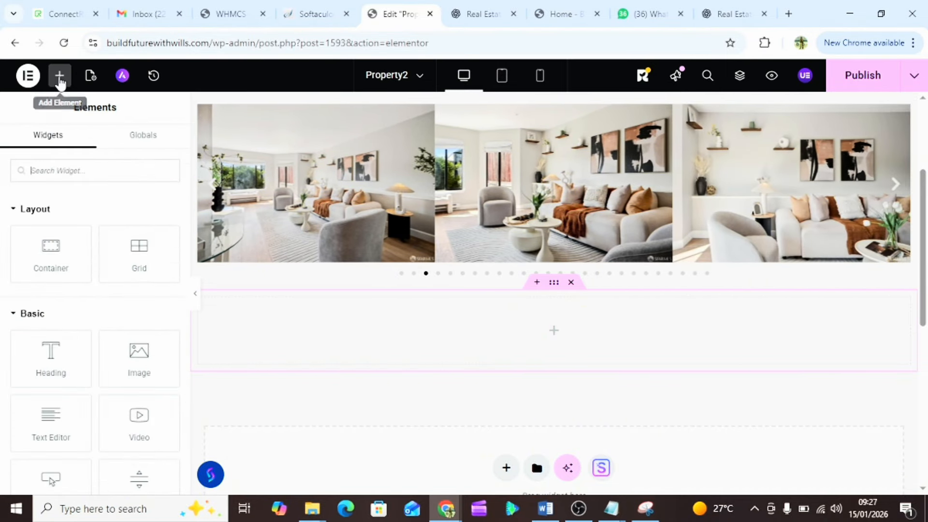
drag(41, 356, 443, 329)
triple_click(63, 236)
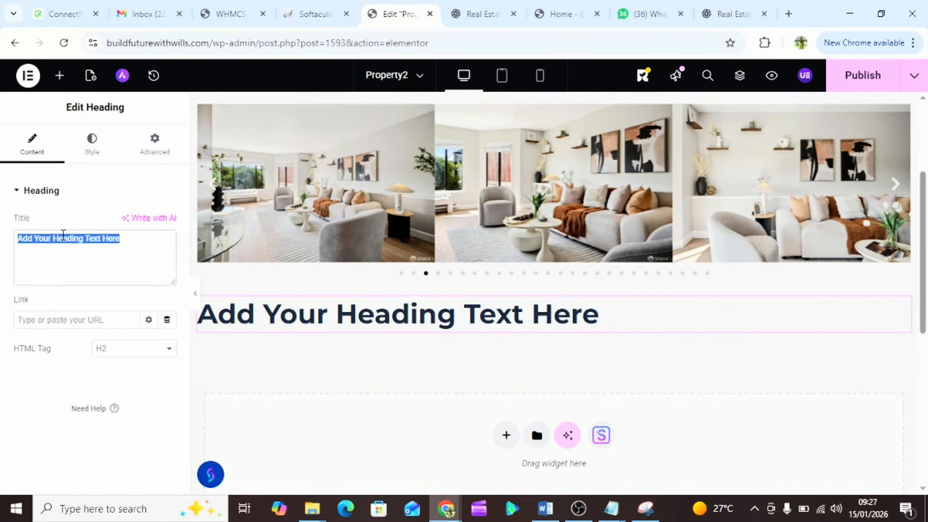
text(Luxury Apartment)
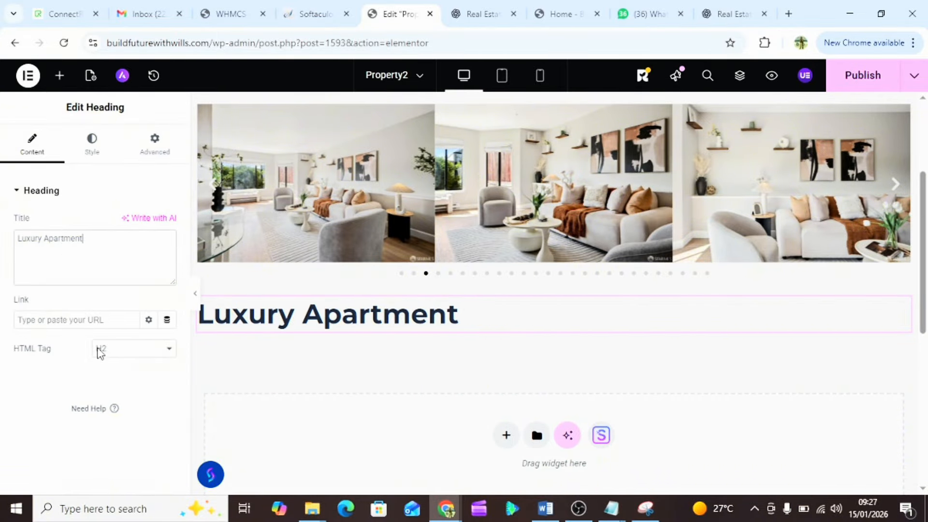
click(137, 352)
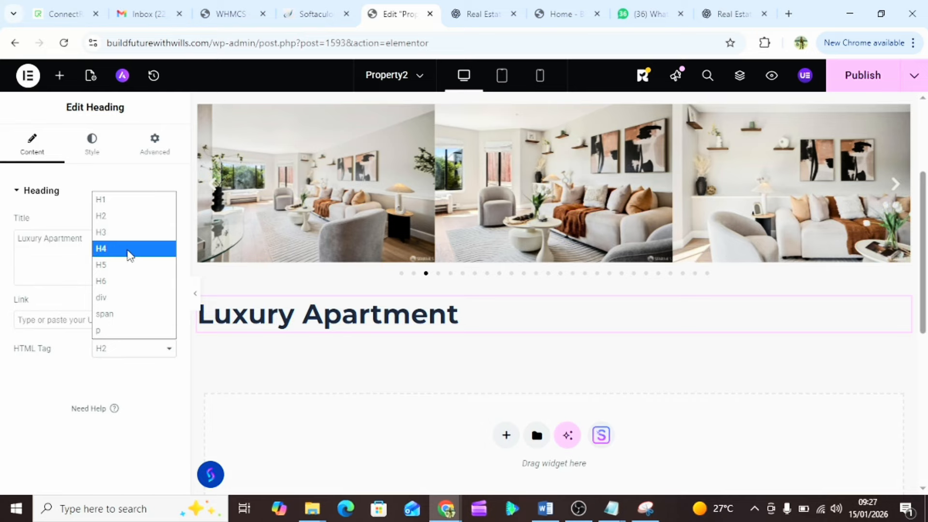
click(130, 249)
click(91, 158)
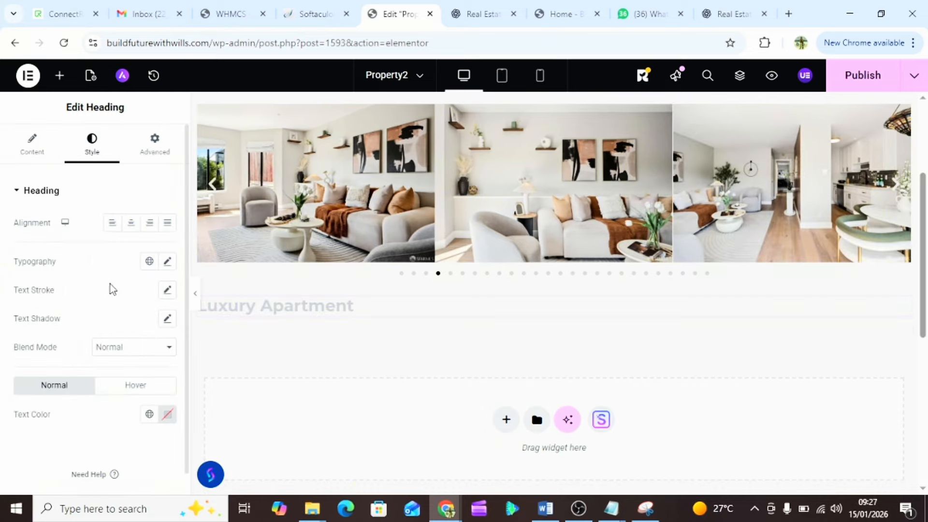
click(132, 223)
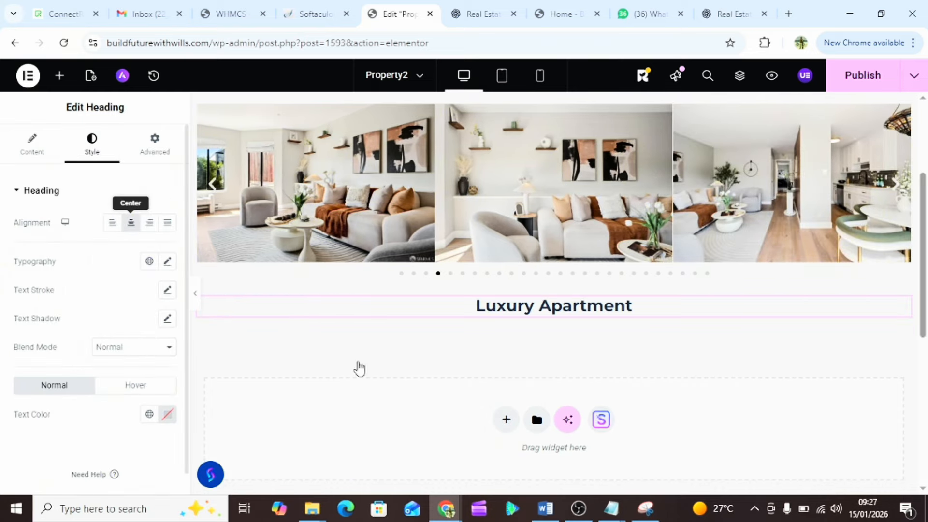
- Add another Flexbox container below the Luxury Apartment heading
click(507, 421)
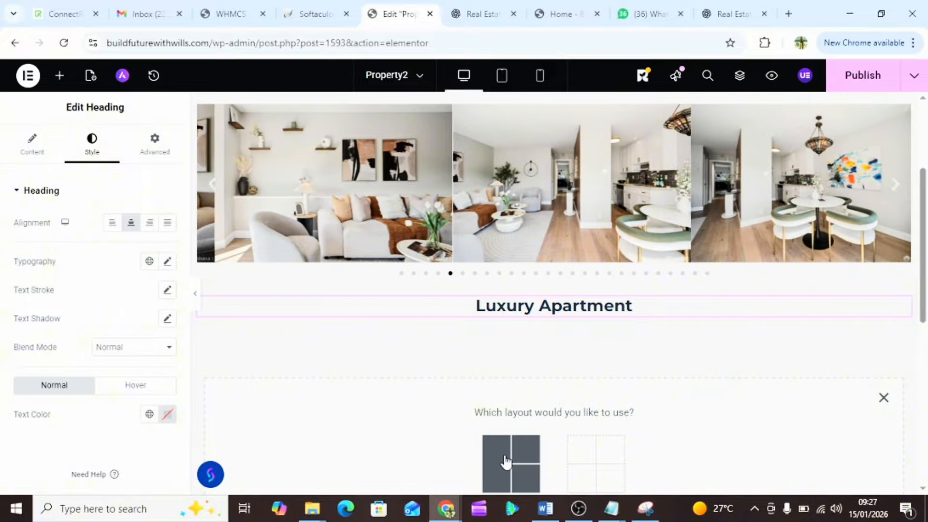
click(506, 460)
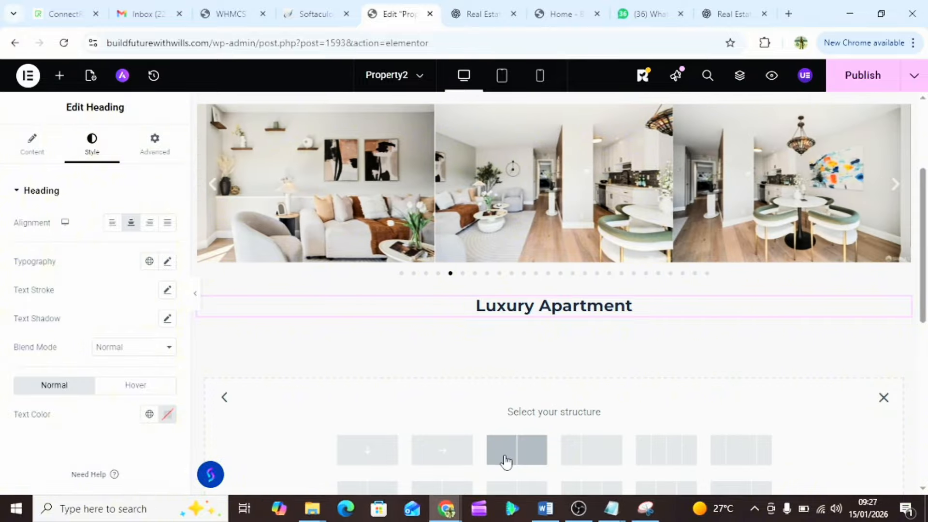
click(440, 452)
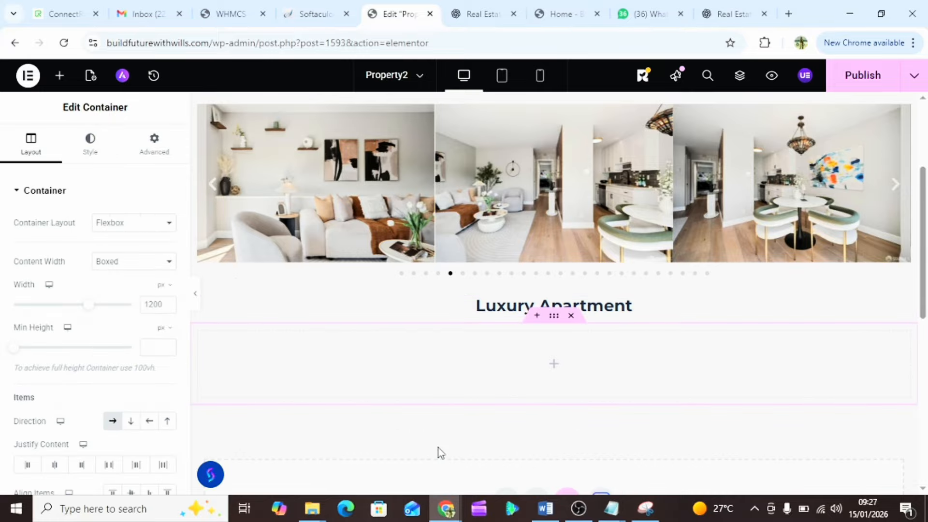
click(99, 152)
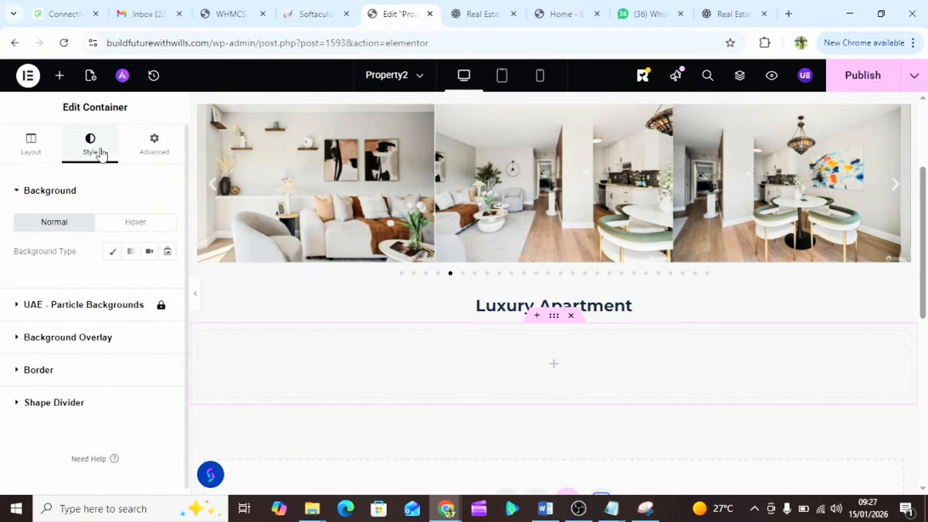
click(31, 152)
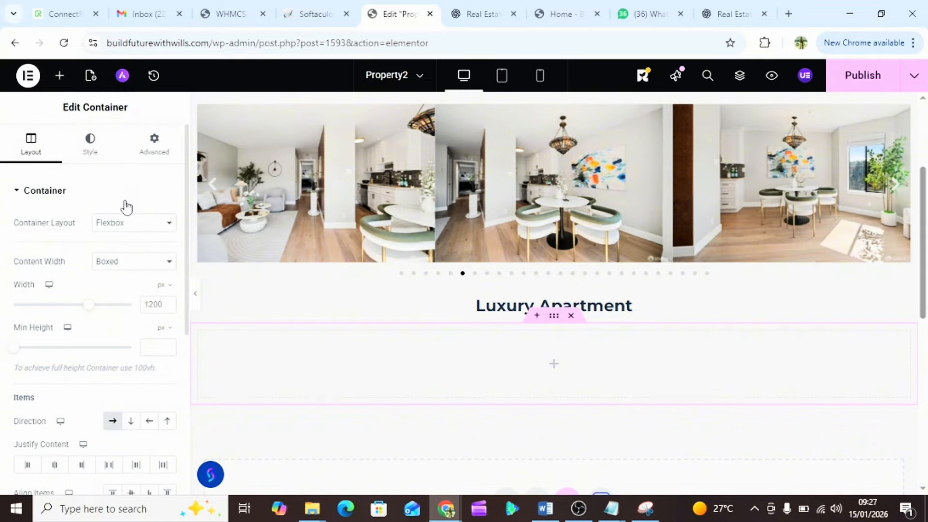
click(60, 77)
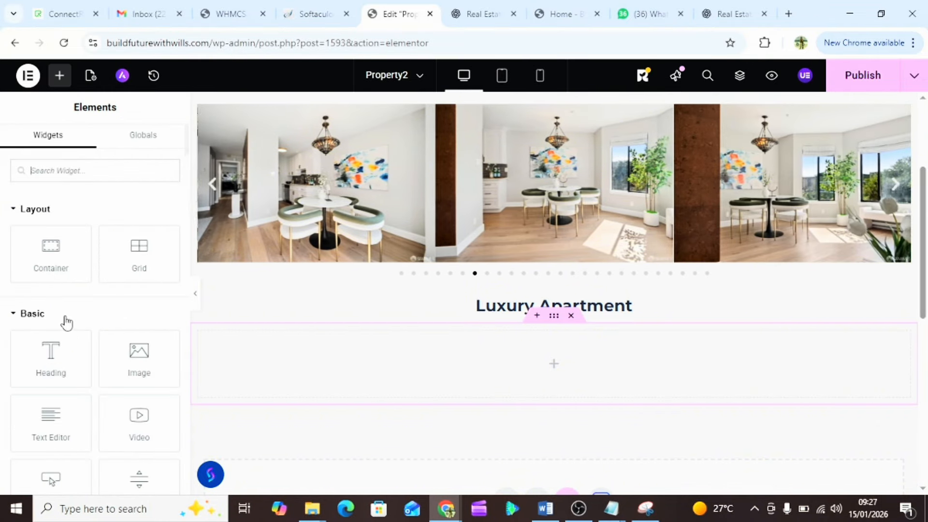
- Add a text block containing the Luxury Apartment description copied from ChatGPT
drag(39, 401, 404, 342)
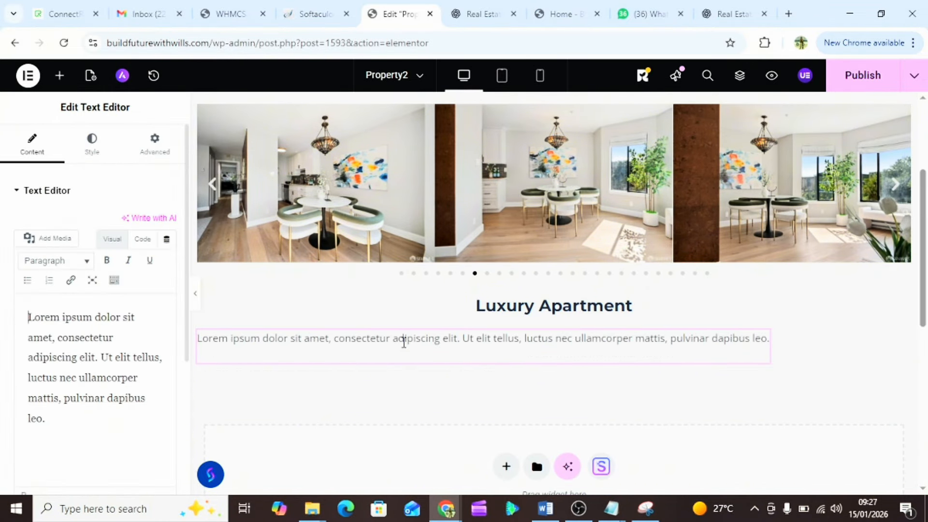
click(459, 13)
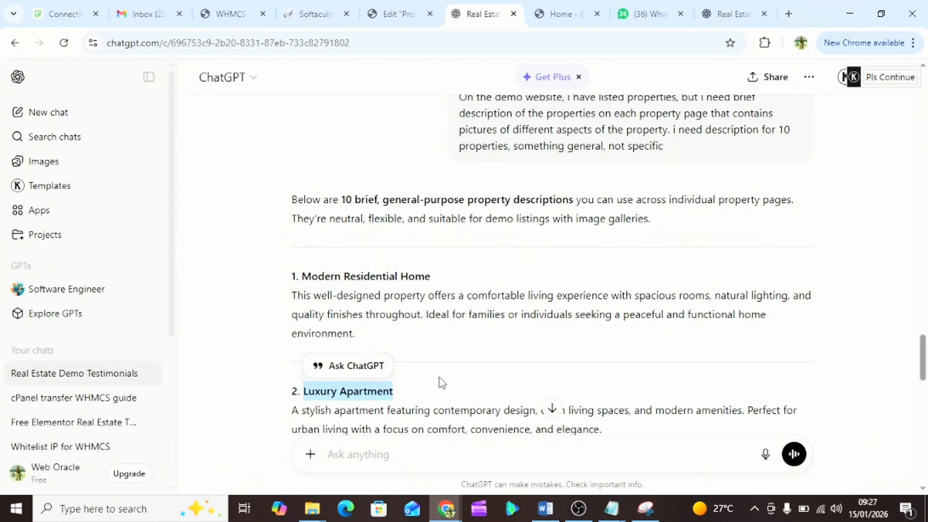
scroll(442, 383, down, 2)
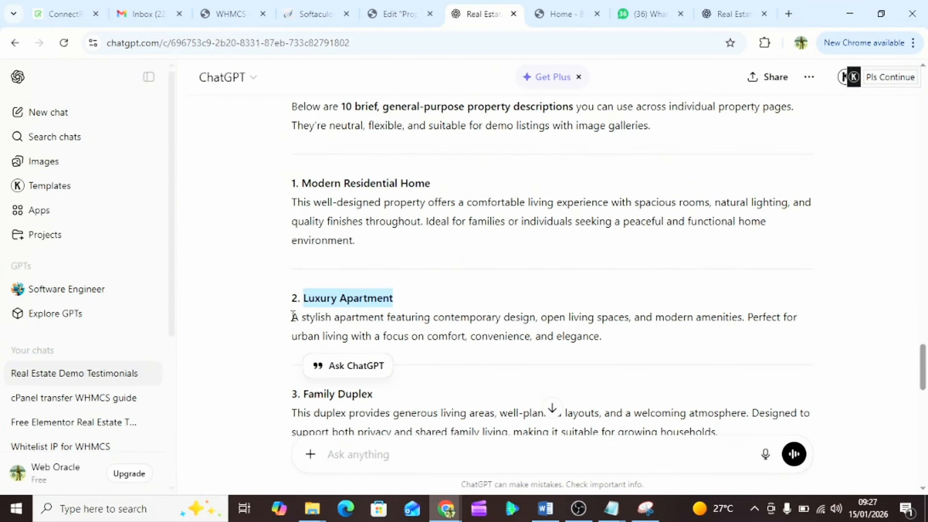
drag(295, 317, 605, 335)
key(ctrl+c)
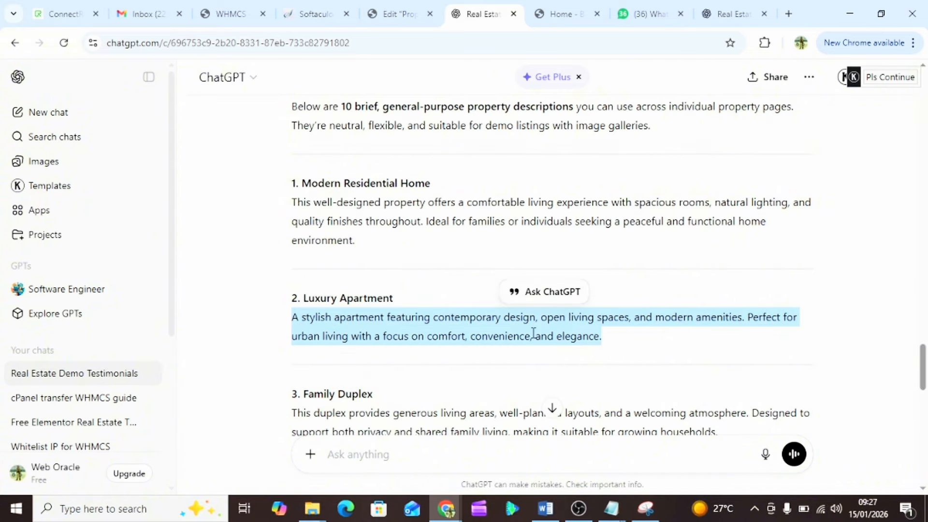
click(408, 21)
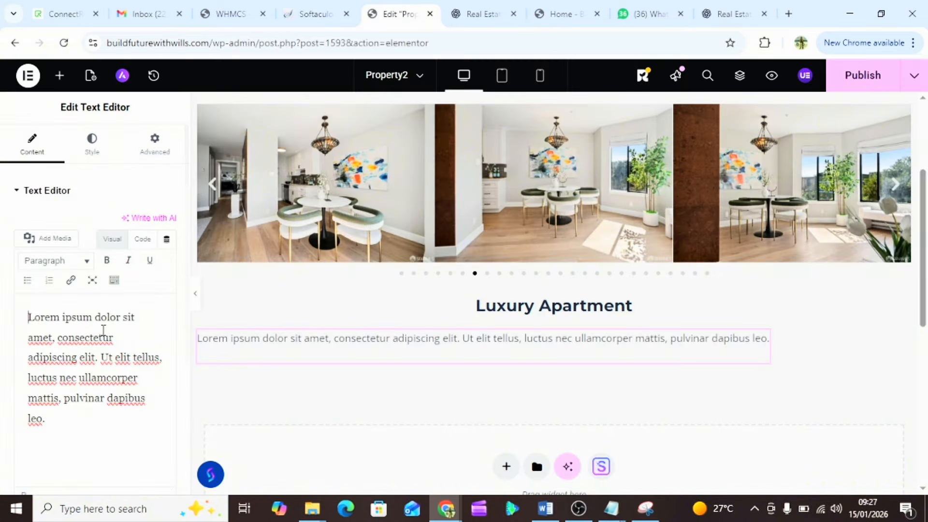
key(ctrl+a)
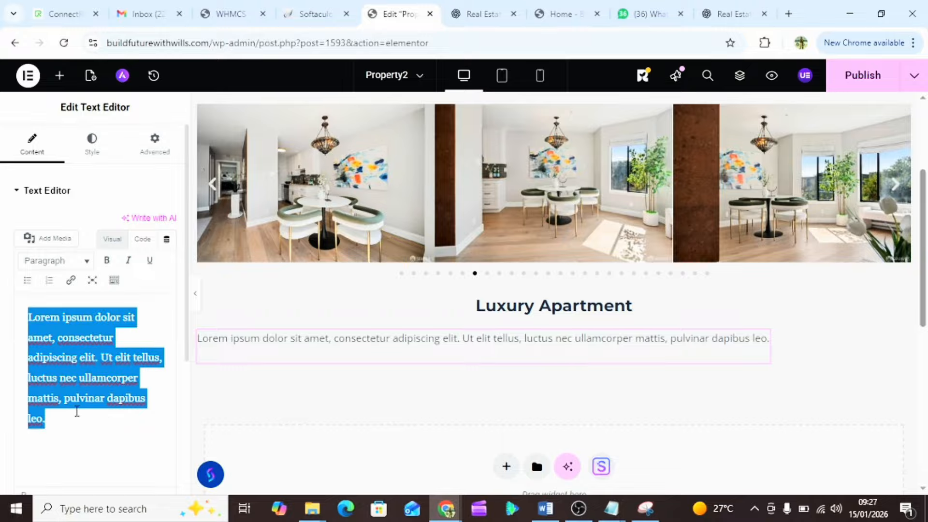
key(ctrl+v)
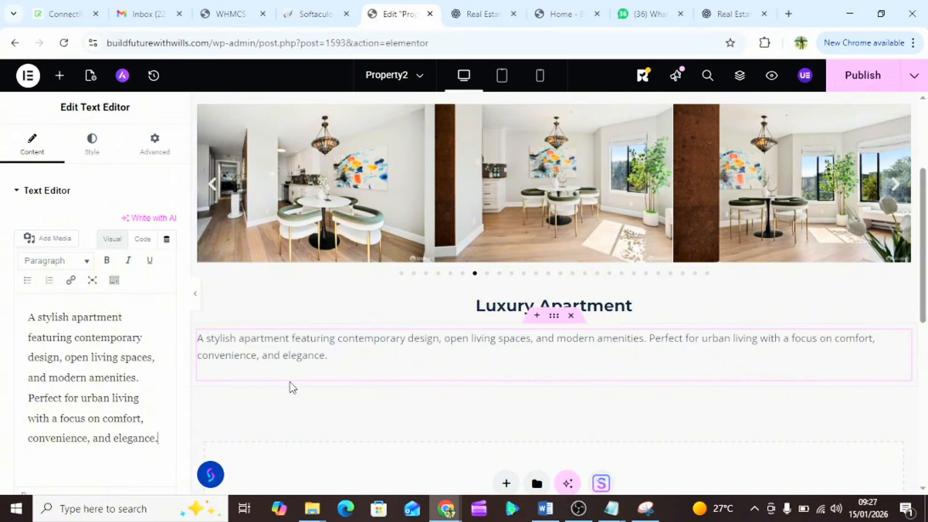
scroll(377, 388, down, 1)
scroll(377, 388, down, 1)
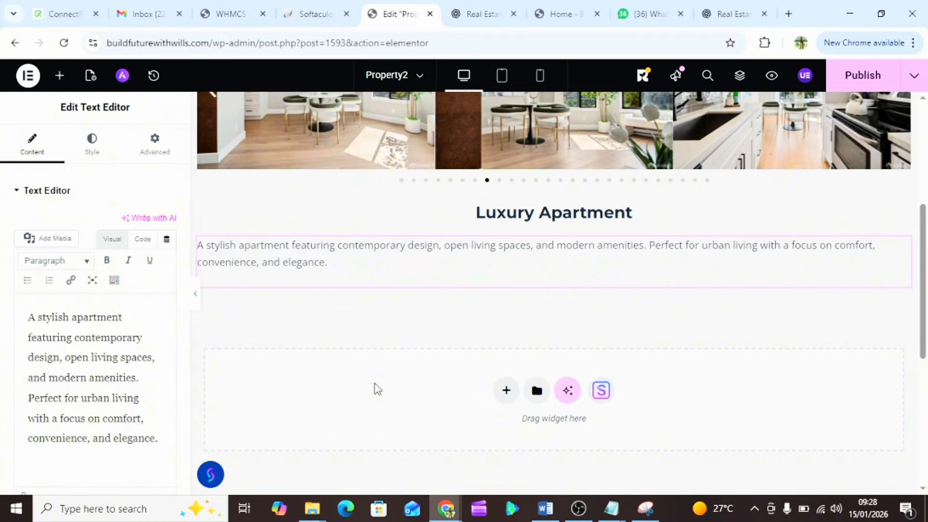
- Add a single-column Flexbox container below the description
click(506, 390)
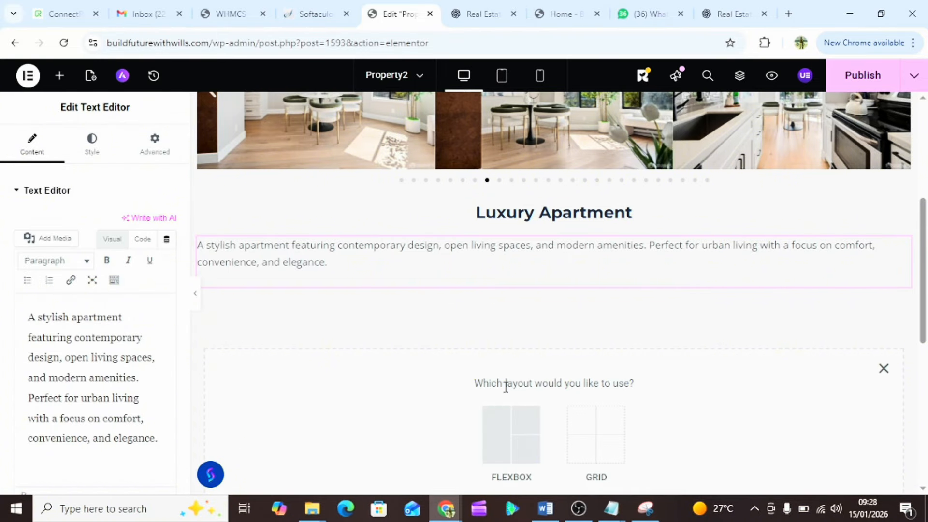
click(500, 428)
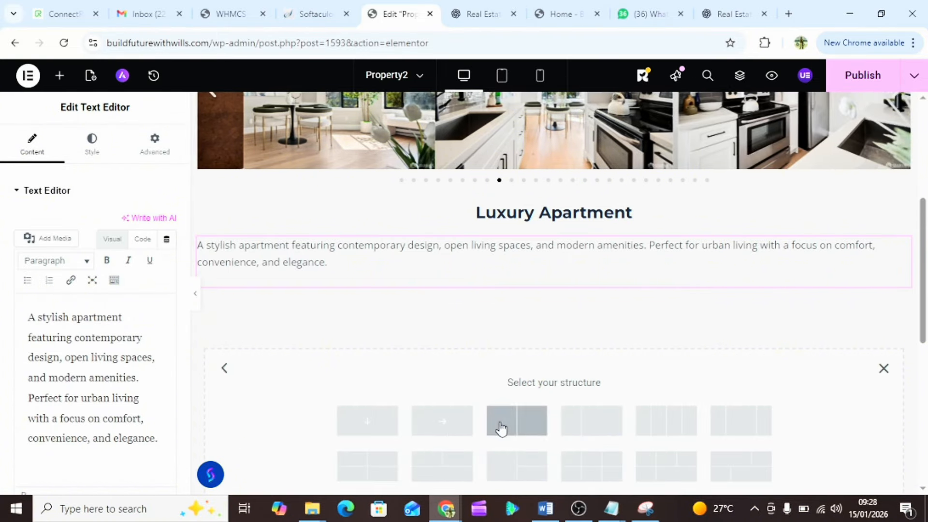
click(367, 430)
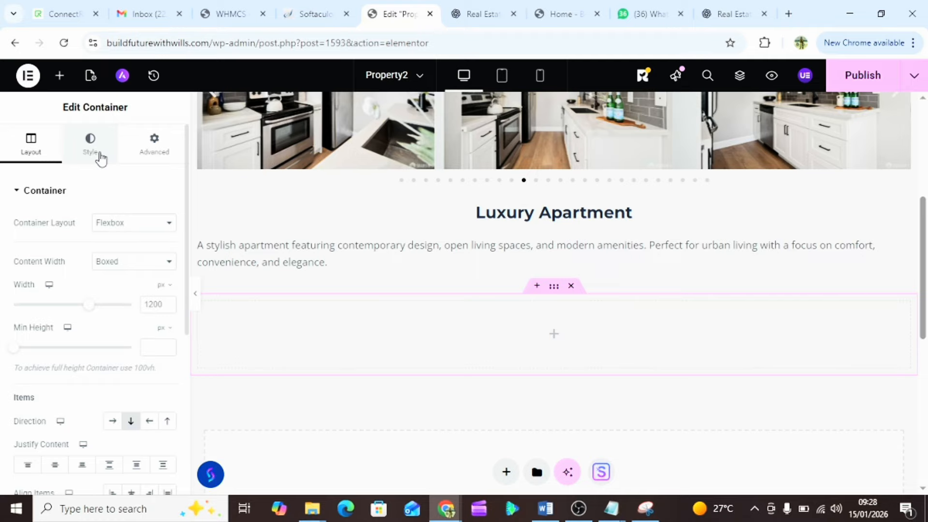
- Place a Button widget labelled 'Contact agent' in the empty container
scroll(77, 309, down, 5)
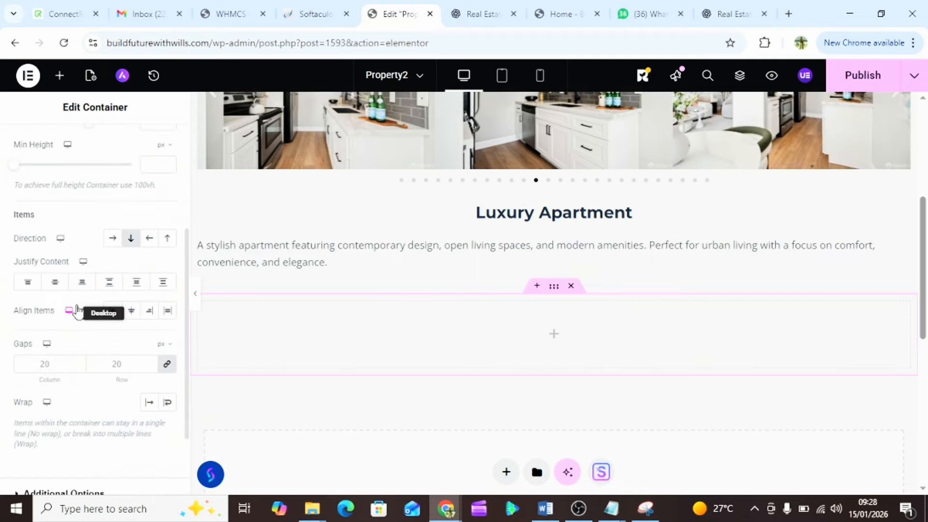
scroll(77, 309, down, 1)
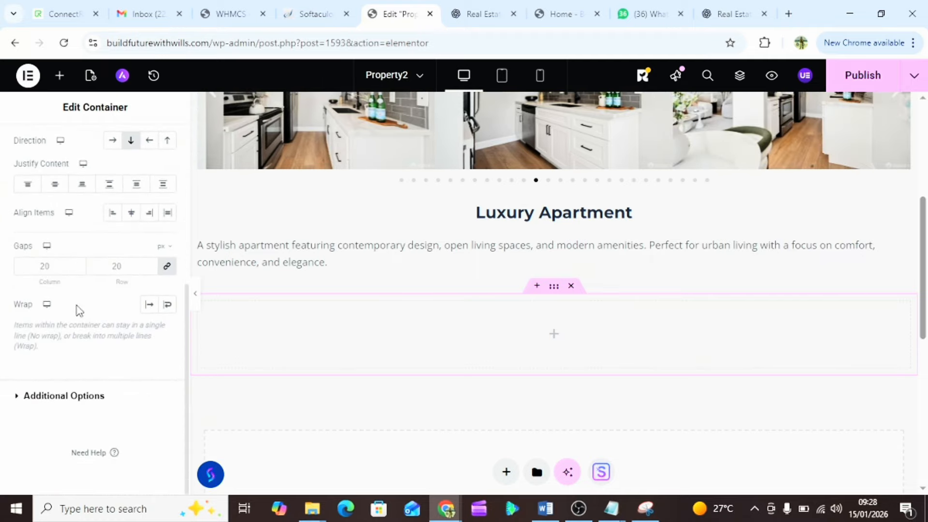
scroll(78, 310, up, 4)
scroll(78, 309, up, 2)
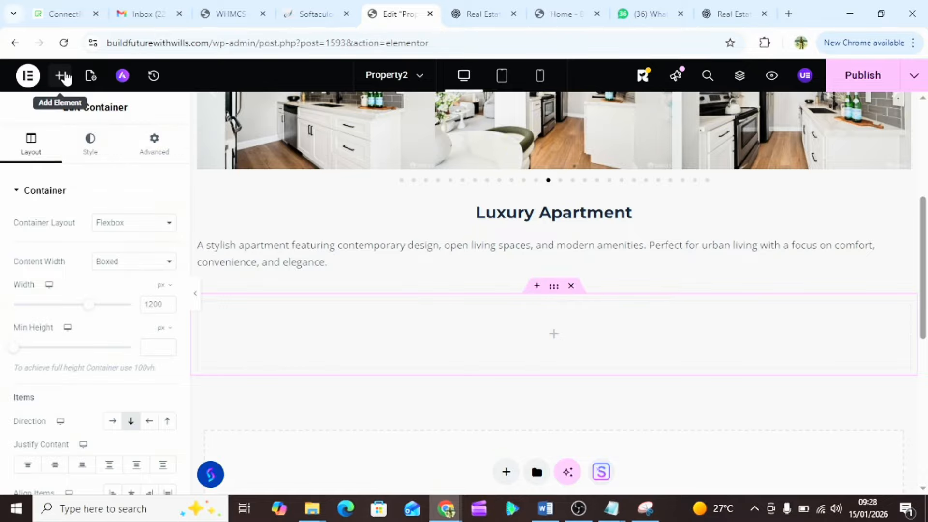
click(60, 76)
scroll(73, 305, down, 3)
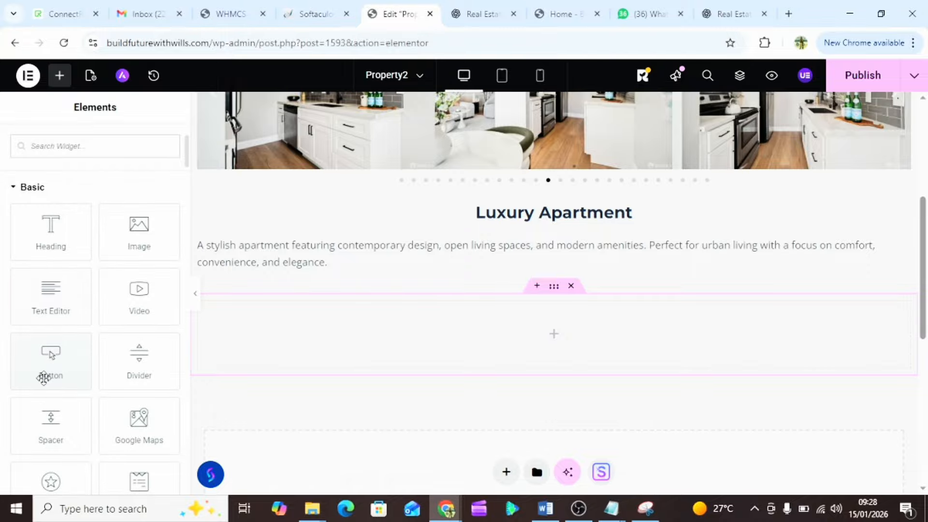
drag(44, 377, 498, 367)
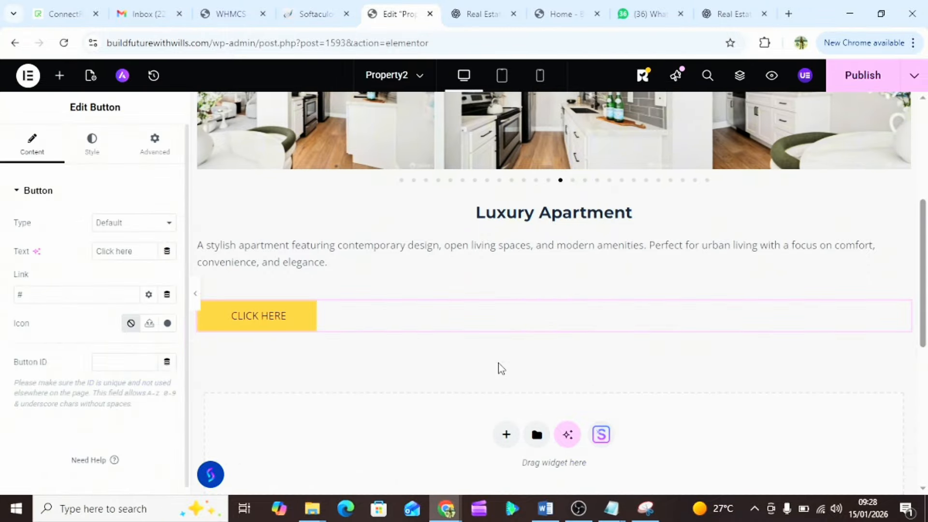
triple_click(115, 251)
text(Contact)
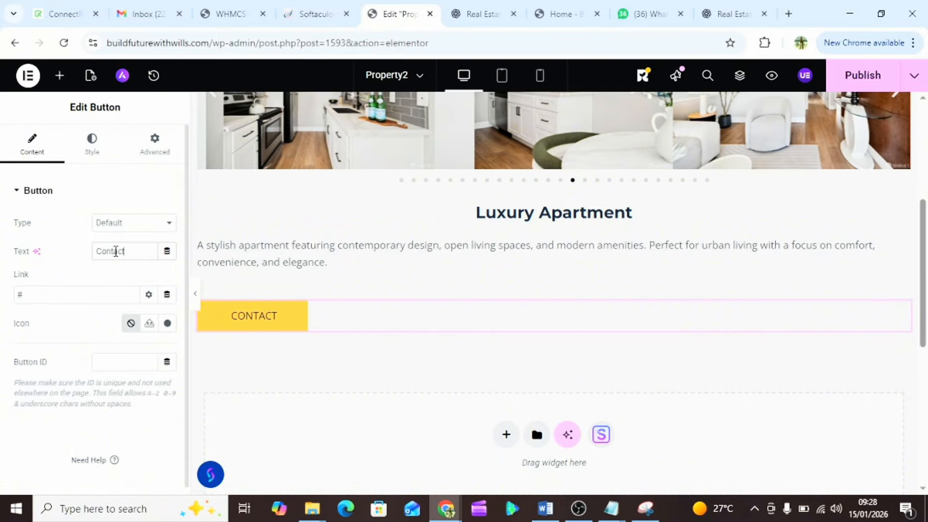
text( agent)
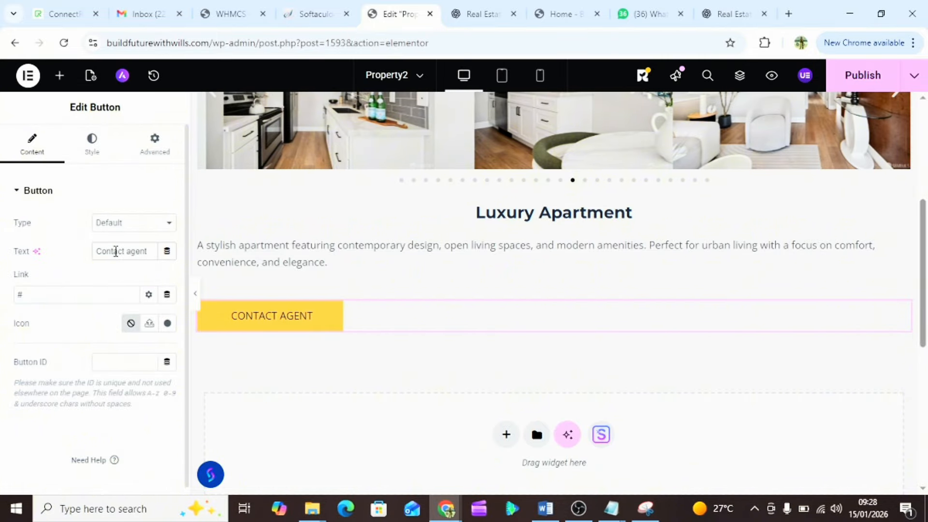
- Publish the Property2 page and look over the result
scroll(105, 395, down, 1)
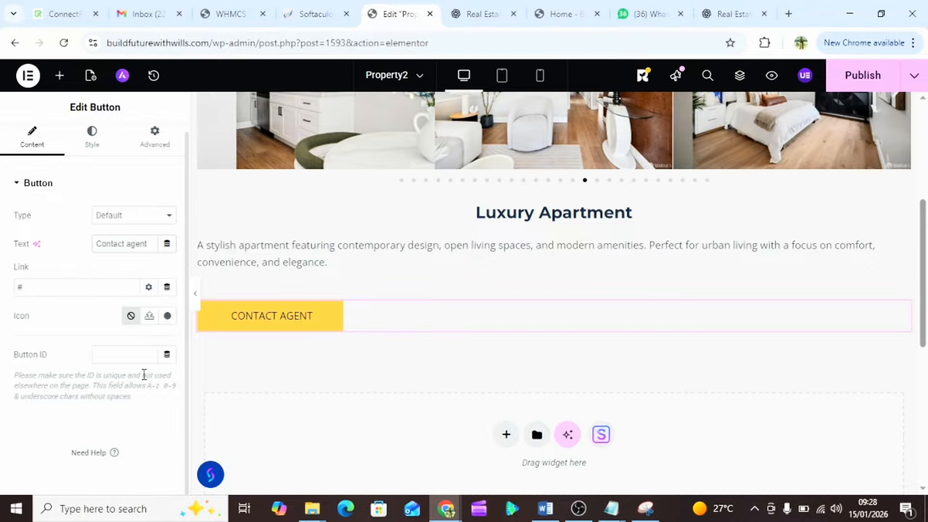
scroll(366, 358, up, 5)
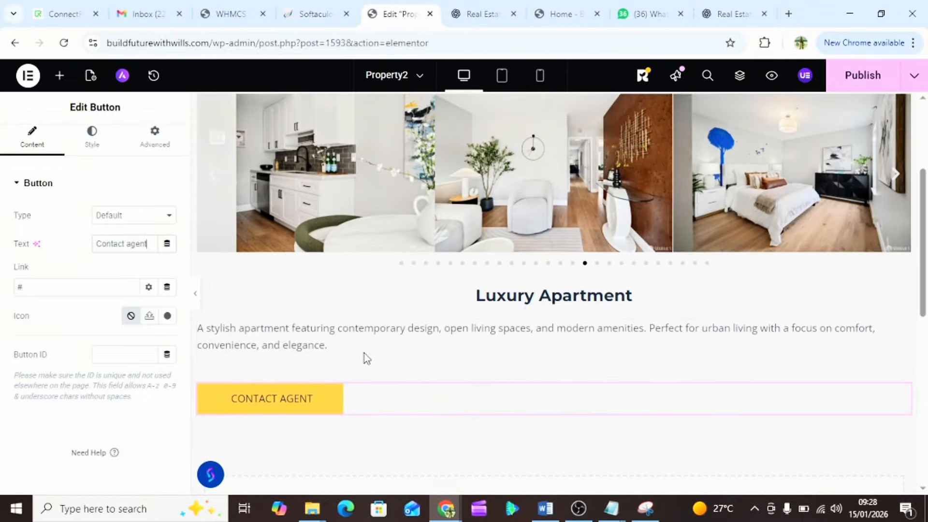
scroll(366, 358, down, 3)
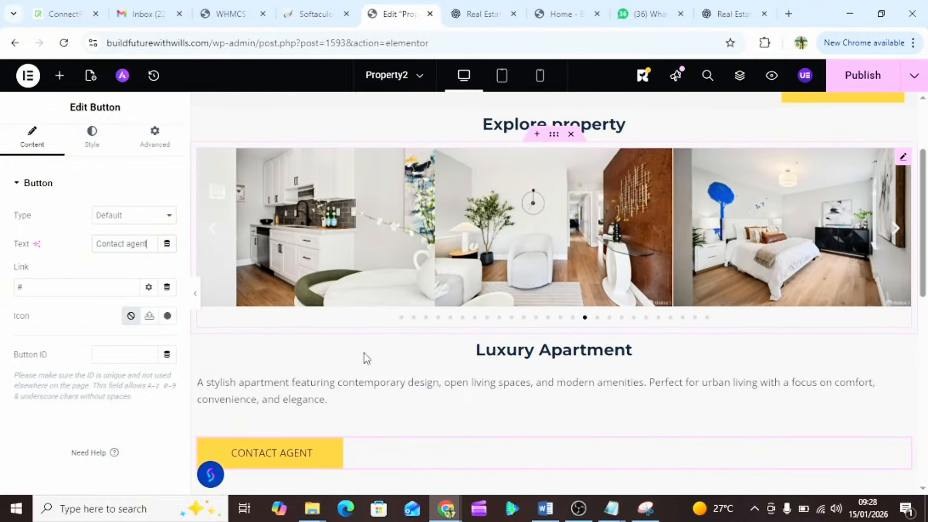
scroll(365, 357, up, 2)
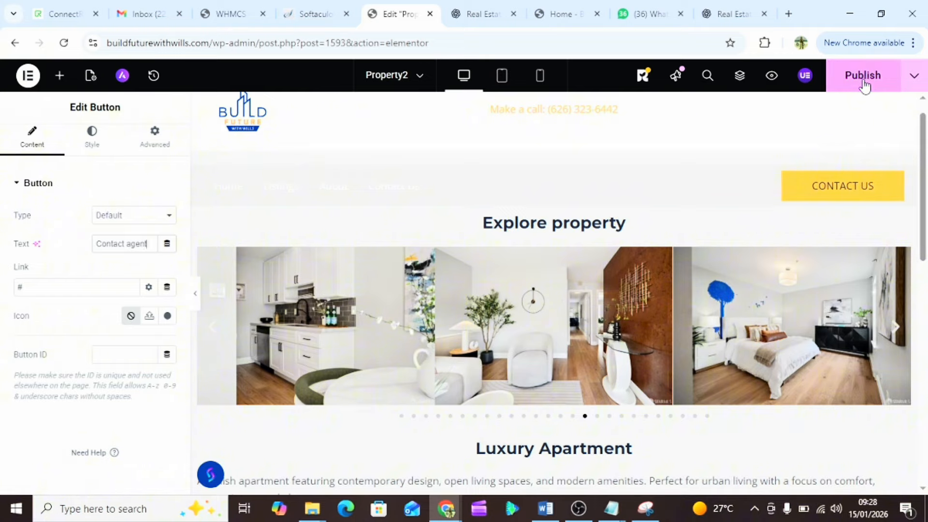
click(865, 85)
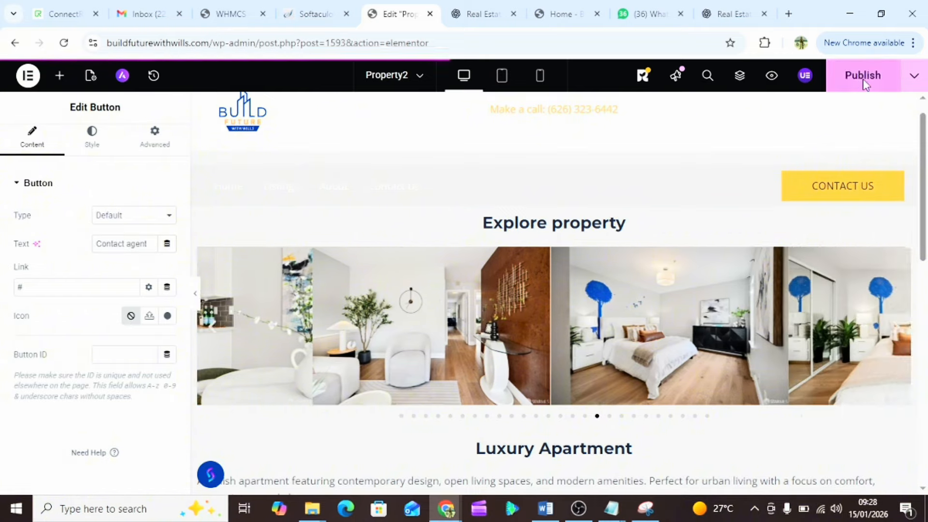
scroll(469, 265, down, 10)
scroll(469, 267, down, 1)
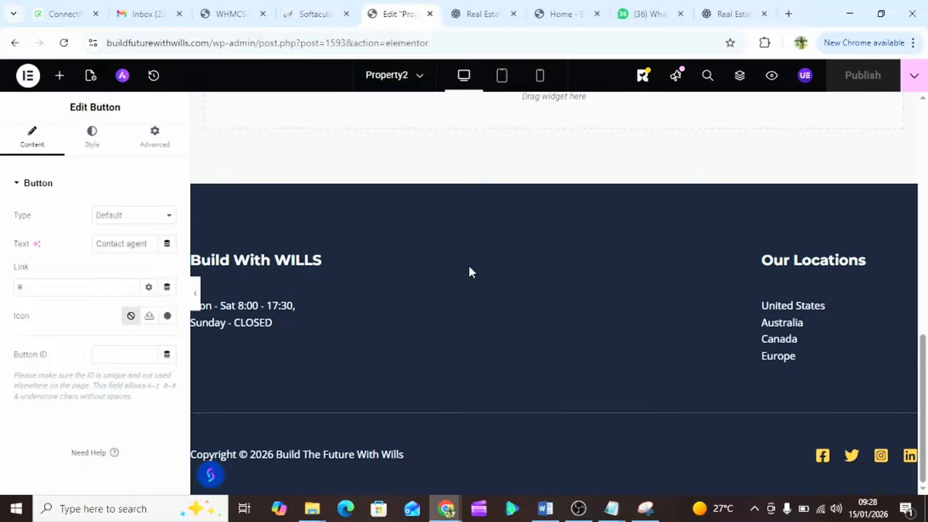
scroll(468, 266, up, 10)
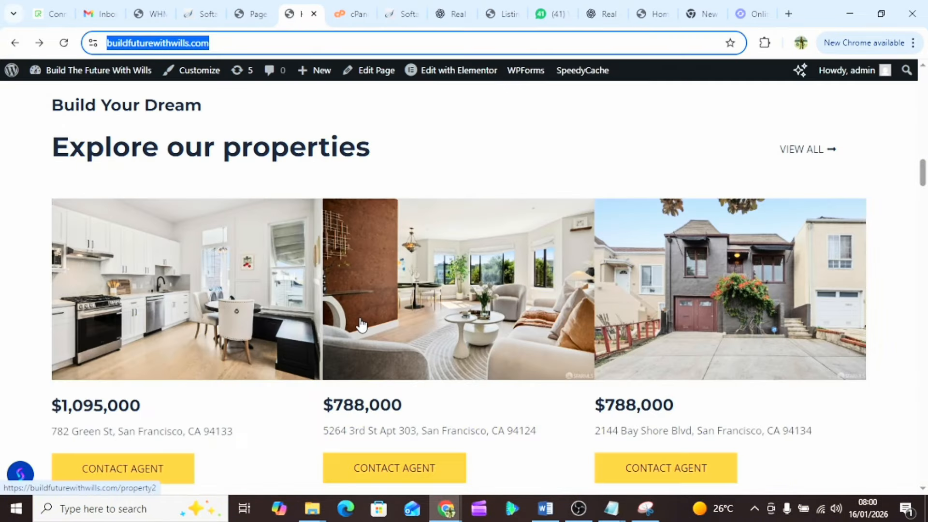
scroll(360, 325, down, 11)
scroll(360, 325, up, 9)
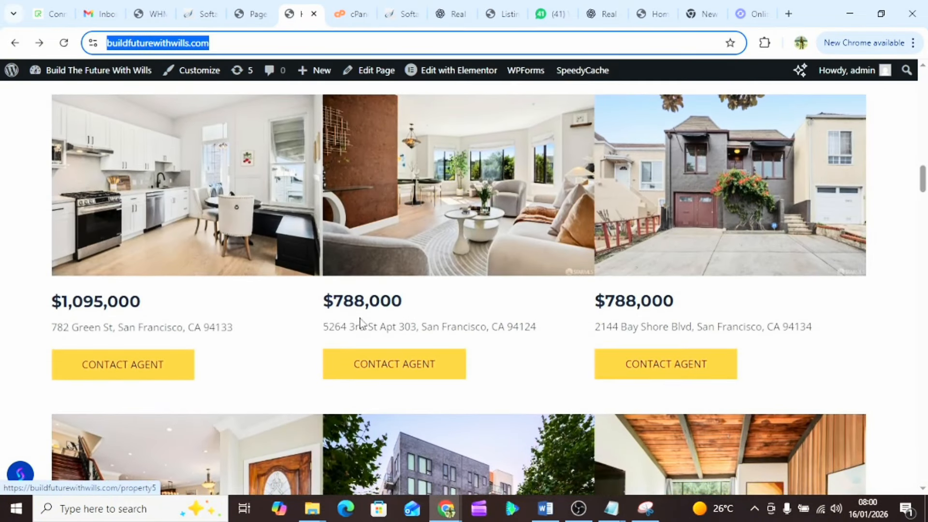
- Review the live property page and its Contact Agent button
click(154, 204)
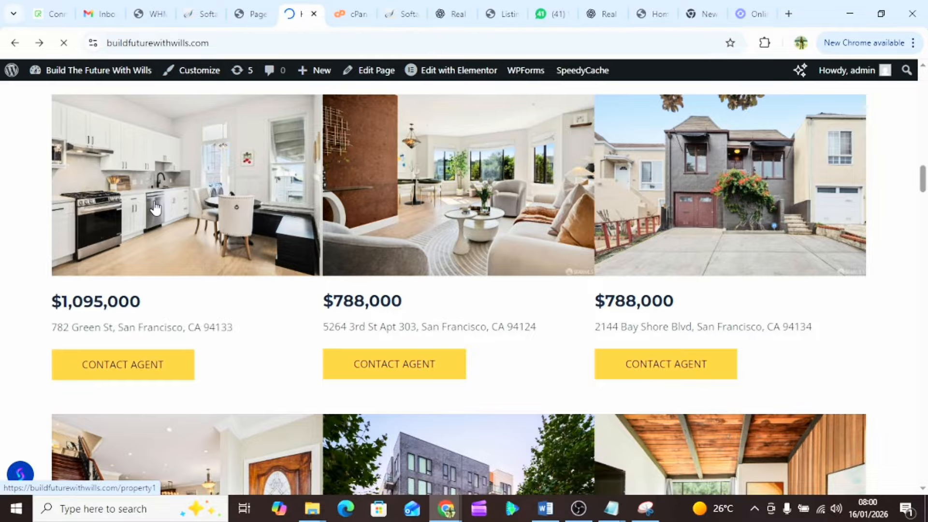
scroll(345, 276, up, 8)
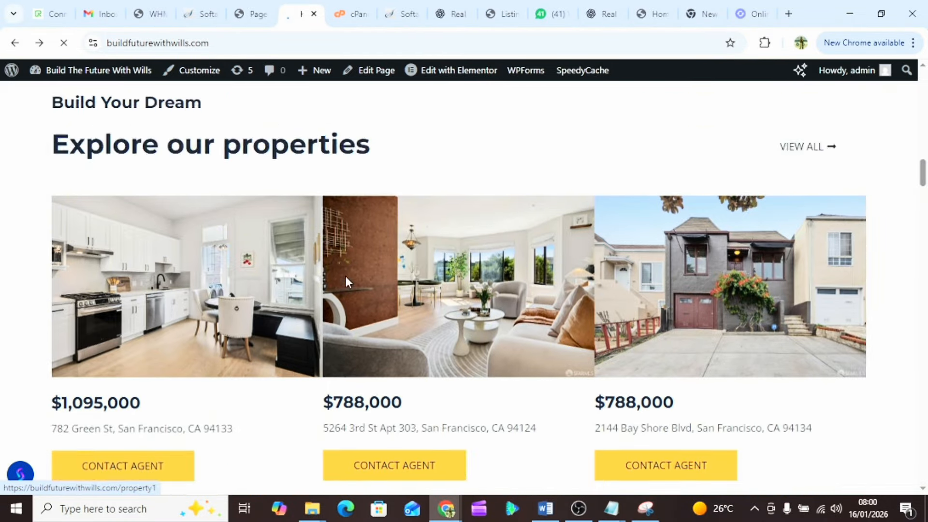
scroll(346, 276, up, 3)
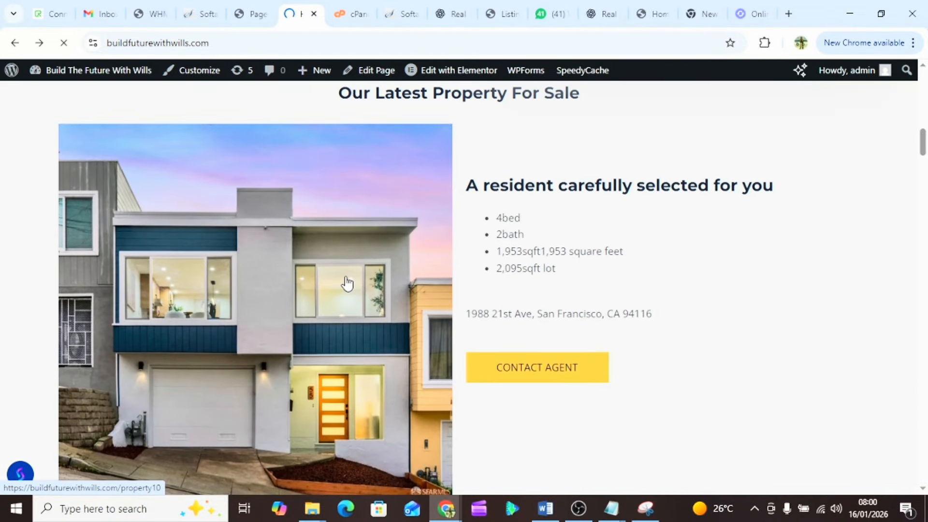
scroll(347, 284, down, 15)
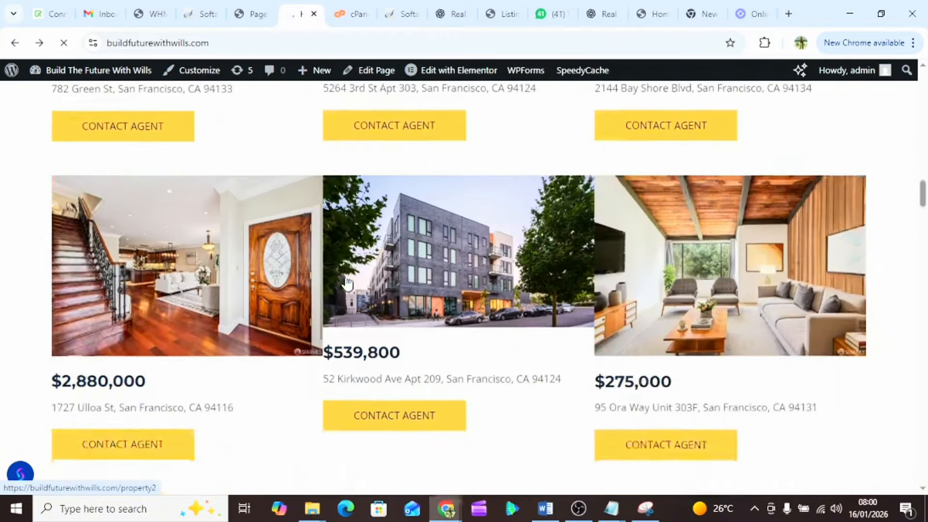
scroll(346, 283, down, 10)
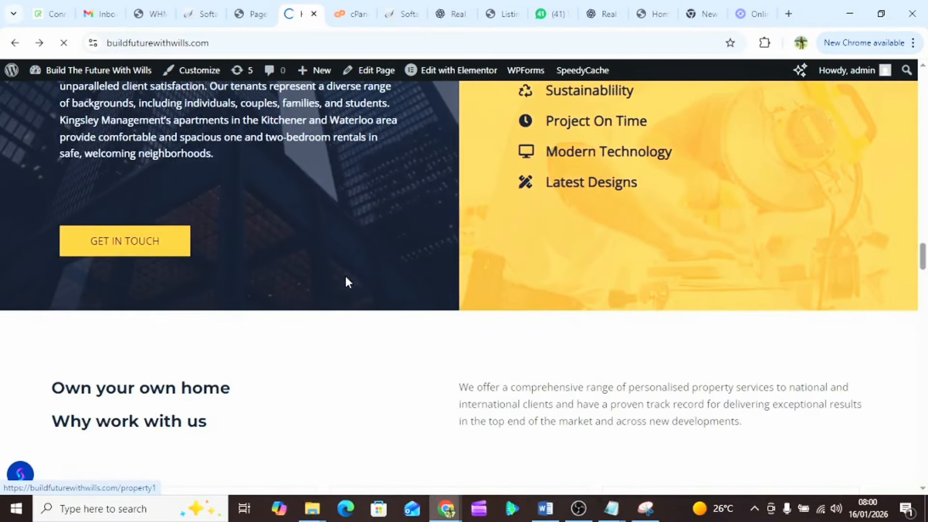
scroll(347, 282, down, 5)
scroll(346, 281, up, 15)
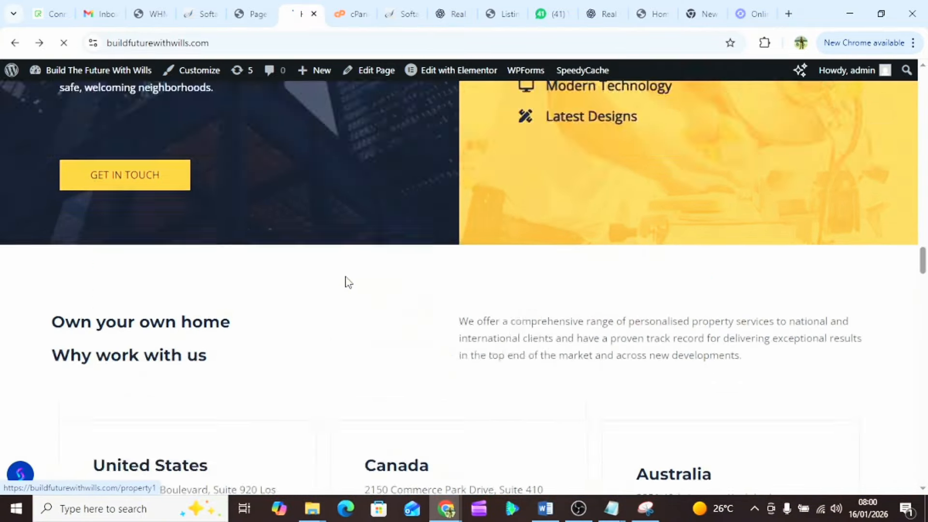
scroll(346, 282, up, 20)
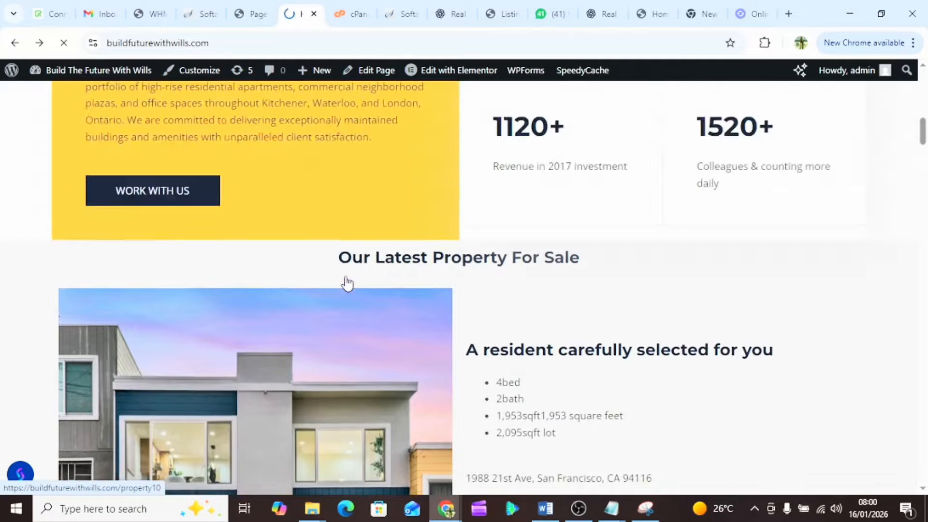
scroll(346, 282, up, 3)
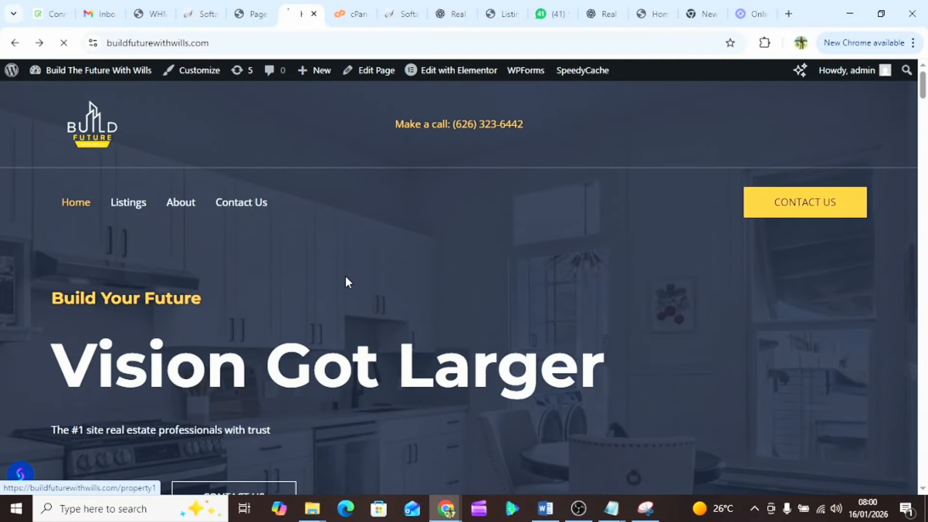
scroll(347, 282, down, 10)
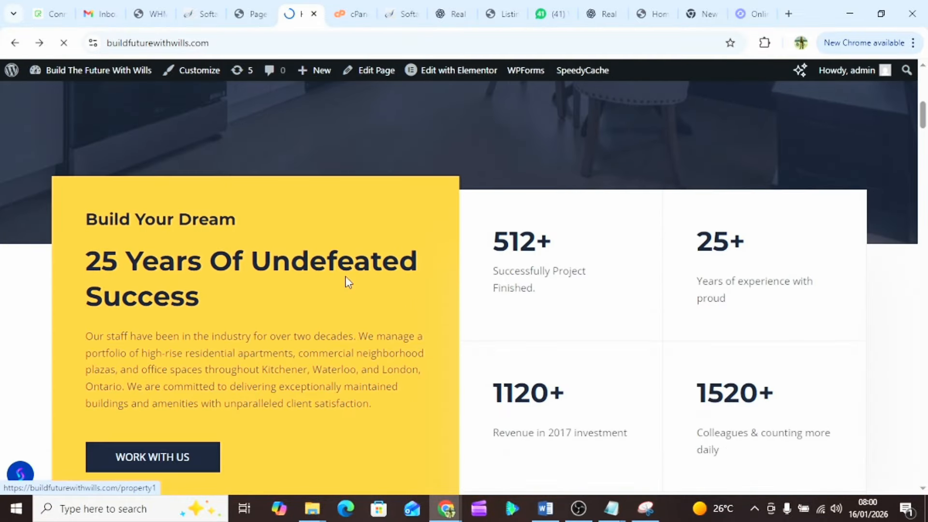
scroll(346, 281, down, 3)
- Browse down the live site and go to the Listings page
click(341, 10)
click(305, 6)
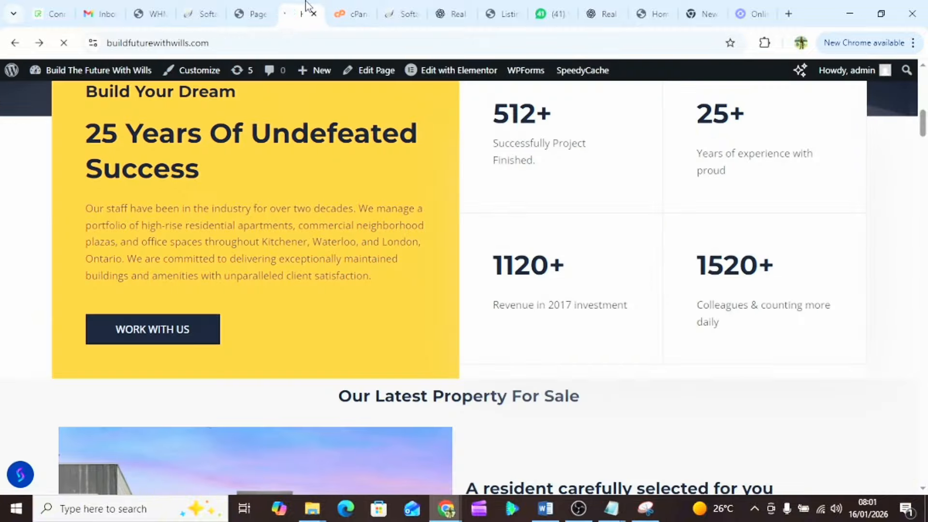
scroll(385, 232, up, 10)
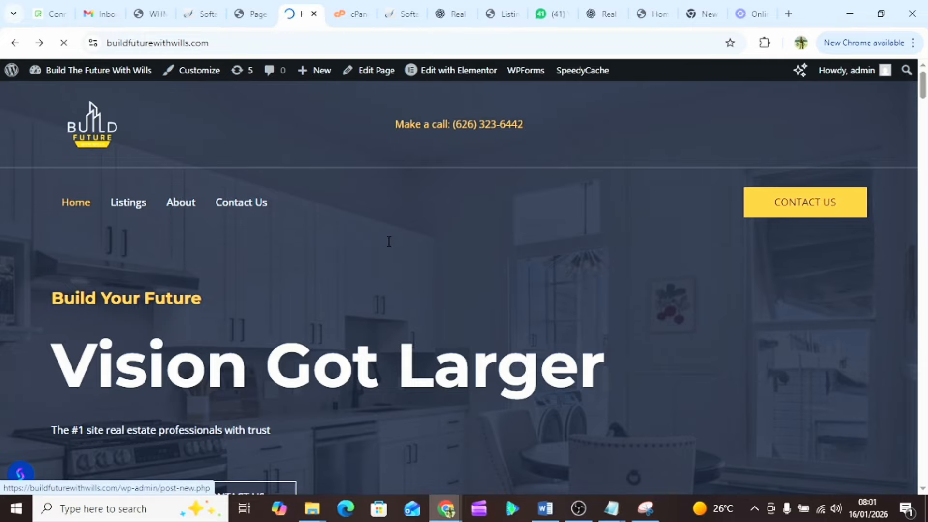
scroll(389, 242, down, 15)
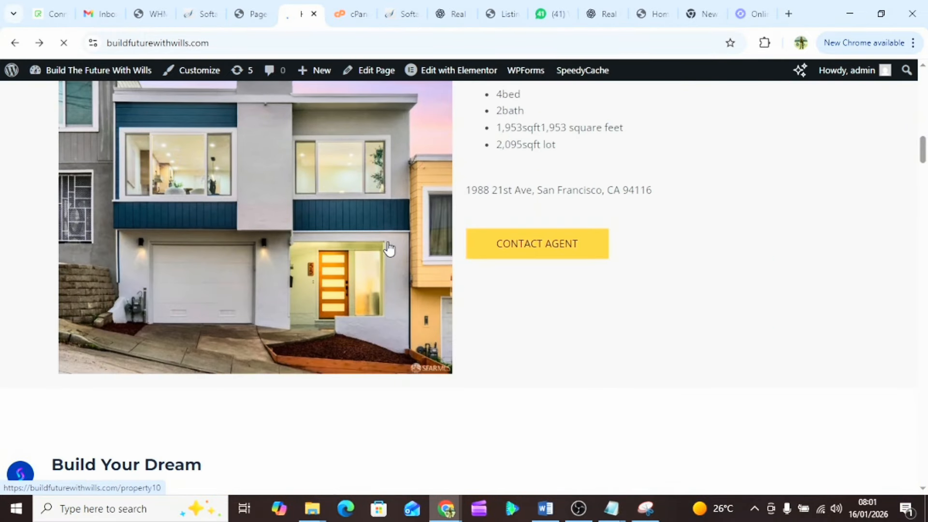
scroll(389, 246, down, 12)
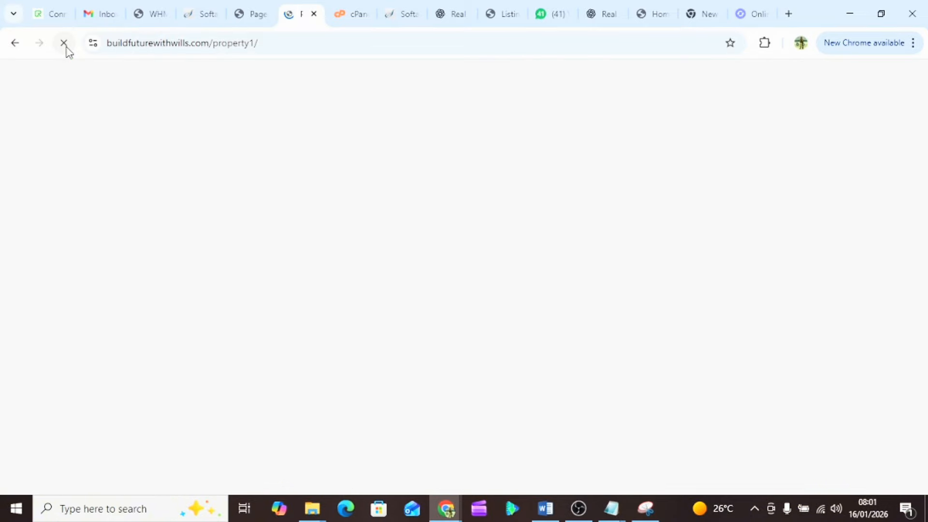
scroll(317, 281, down, 4)
scroll(317, 280, down, 5)
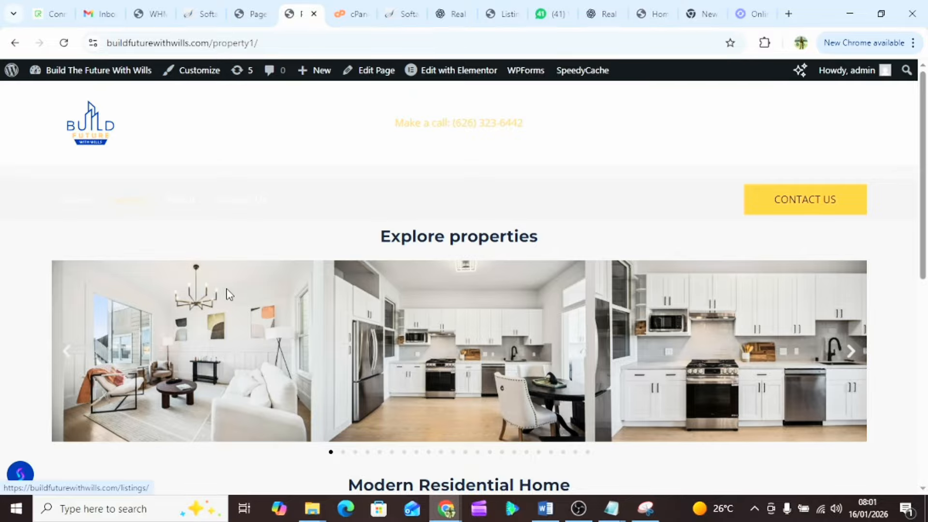
scroll(227, 294, down, 2)
scroll(227, 294, down, 1)
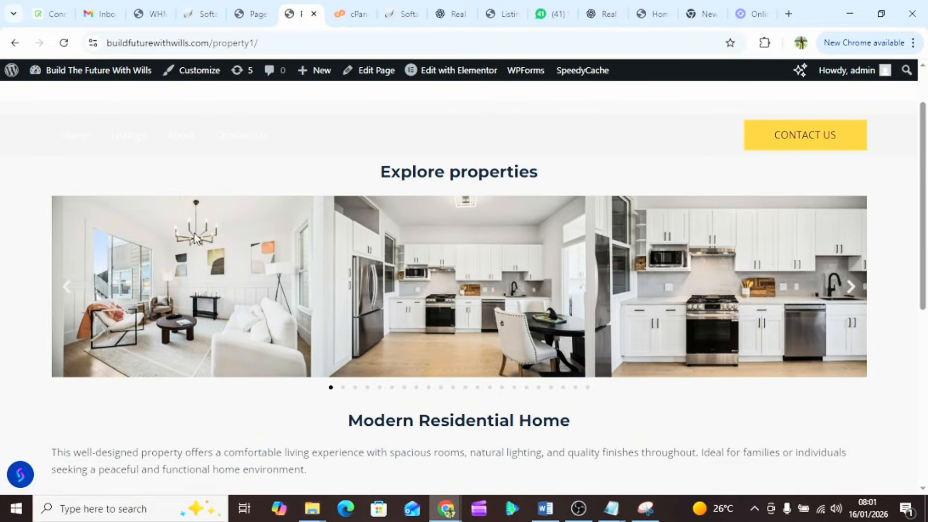
click(141, 144)
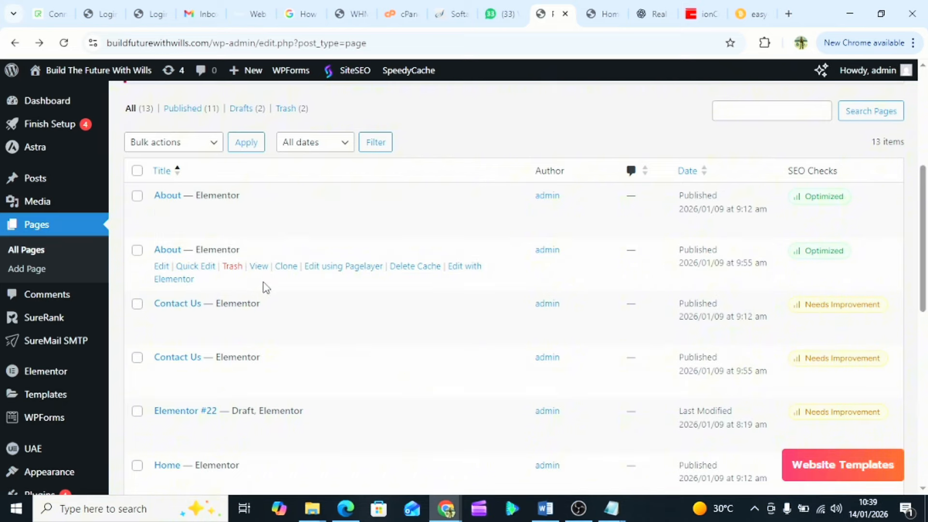
- Load the second About page in Elementor, then return to the live site's About Us page
scroll(264, 286, down, 1)
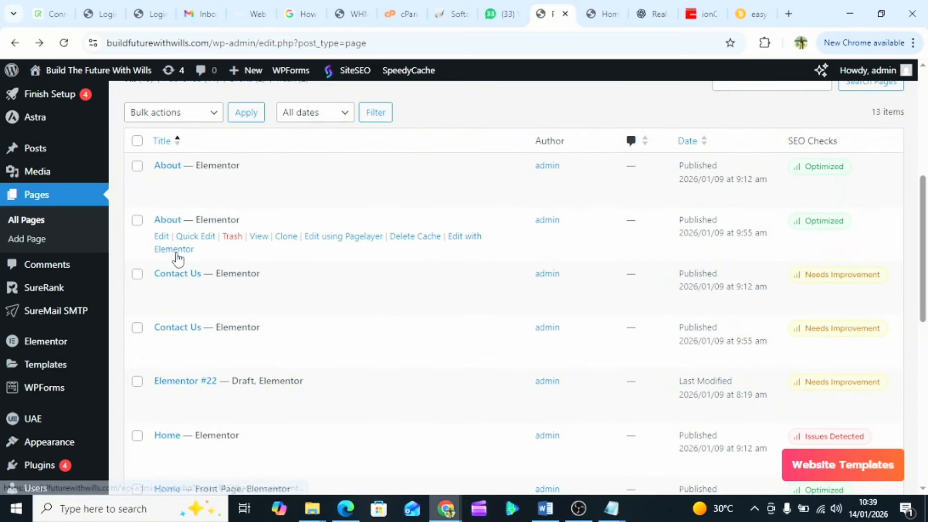
click(175, 252)
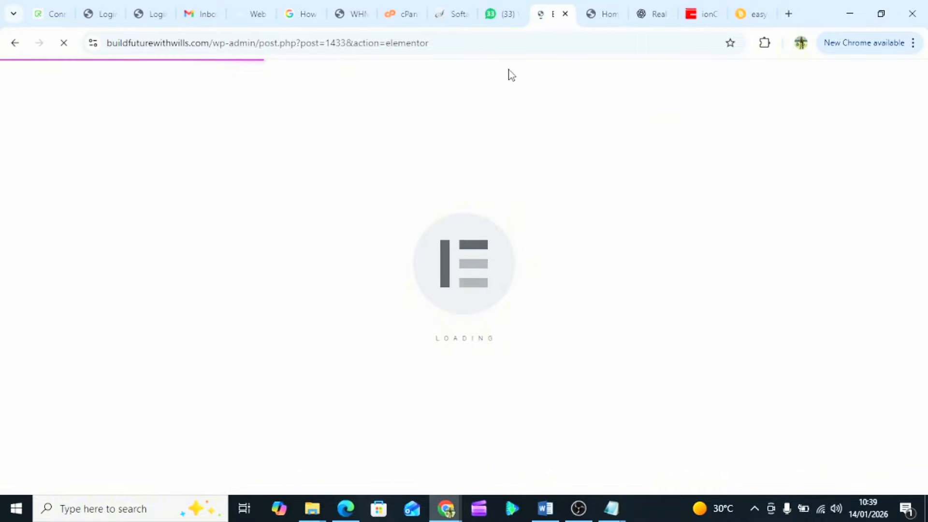
click(603, 13)
scroll(445, 240, up, 5)
scroll(445, 236, up, 15)
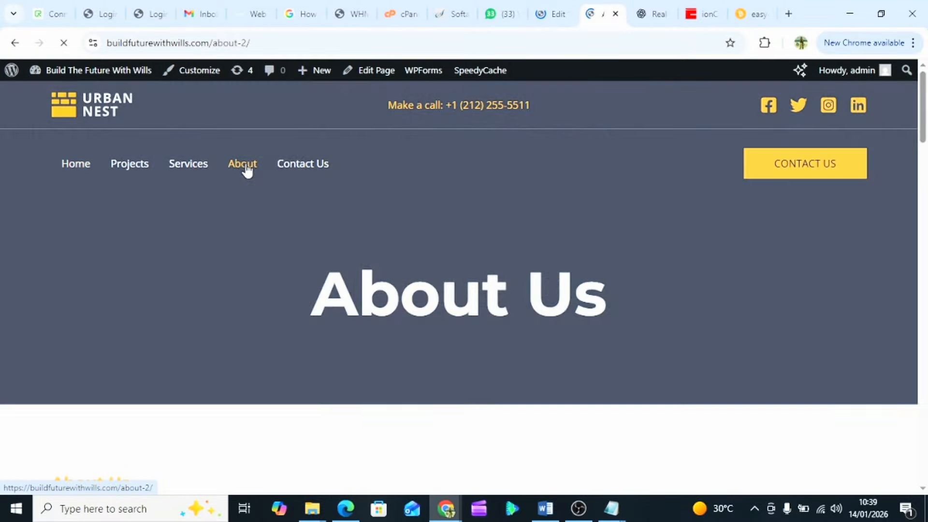
scroll(518, 358, down, 2)
scroll(518, 358, down, 5)
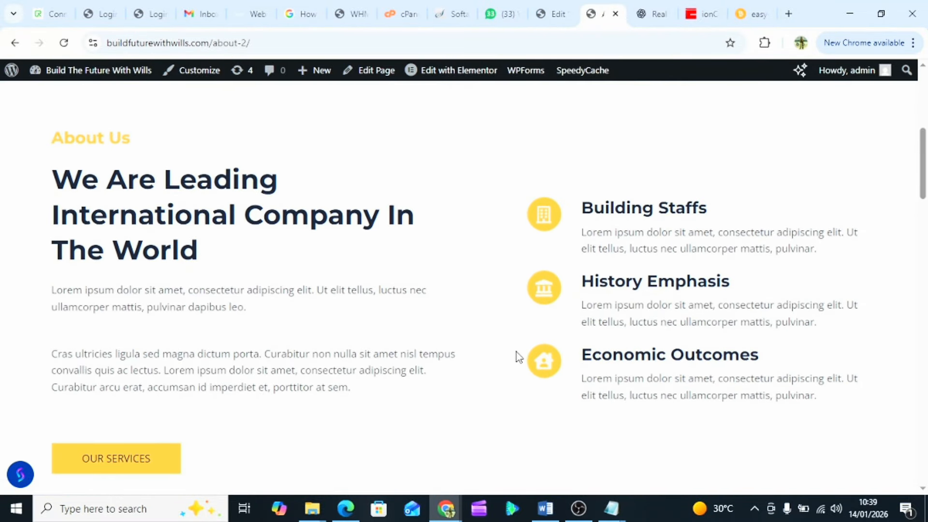
scroll(517, 357, down, 2)
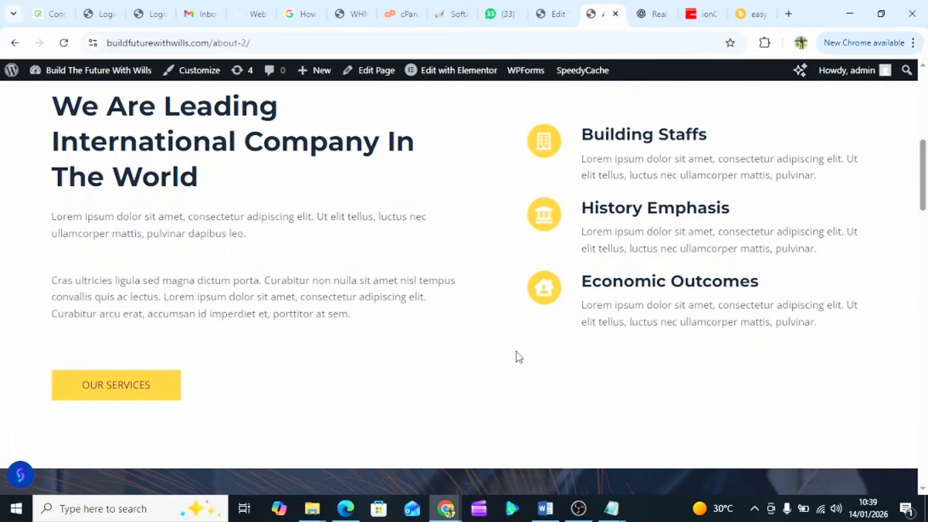
scroll(518, 357, down, 1)
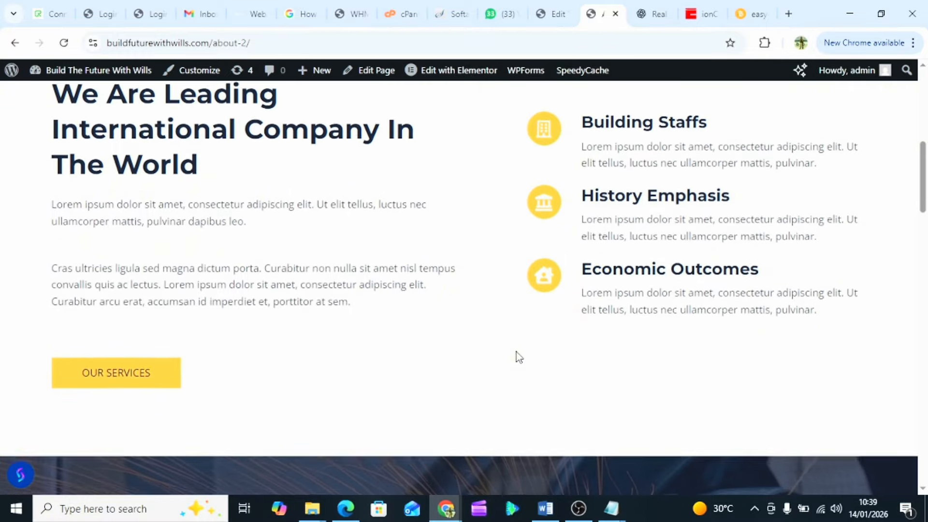
scroll(518, 356, down, 3)
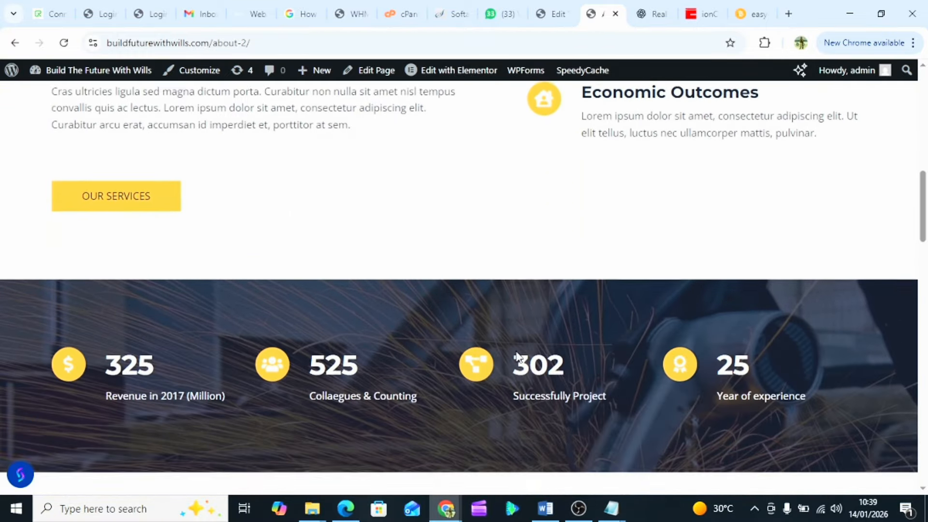
scroll(516, 358, down, 3)
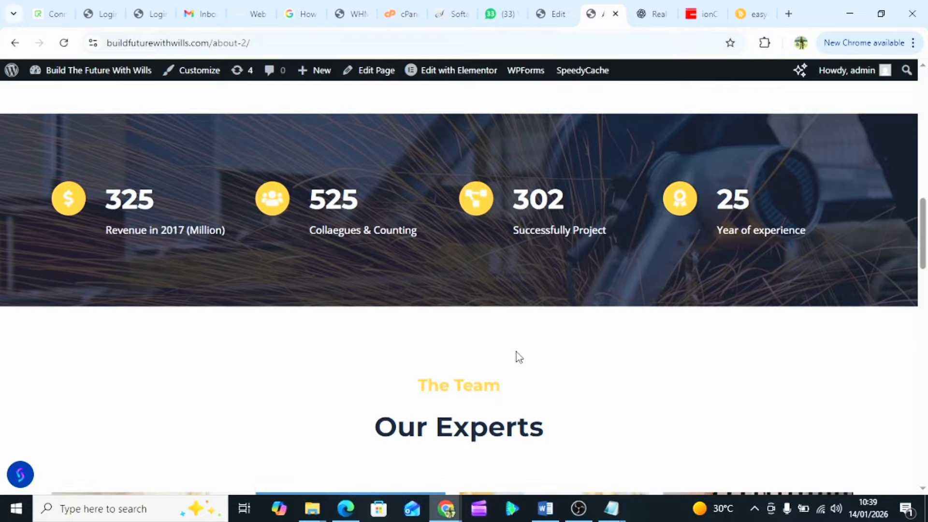
scroll(517, 358, down, 8)
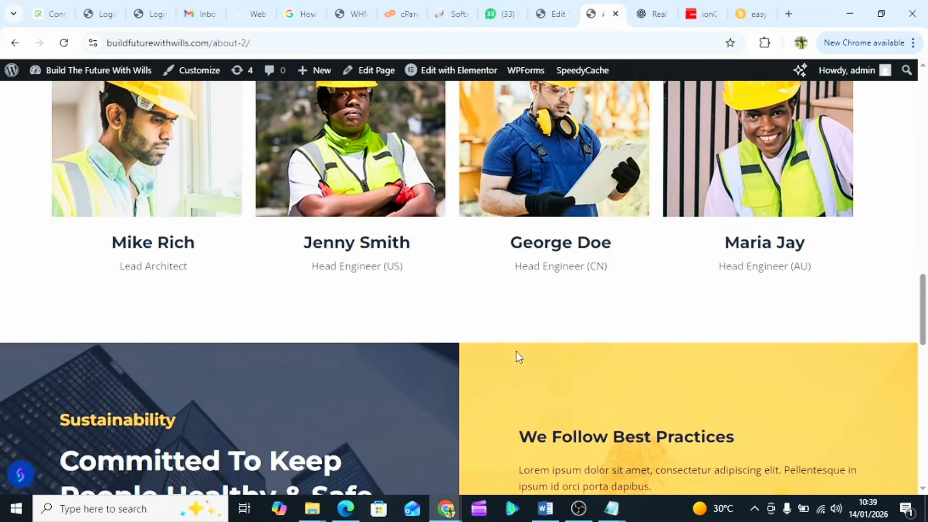
scroll(519, 357, down, 6)
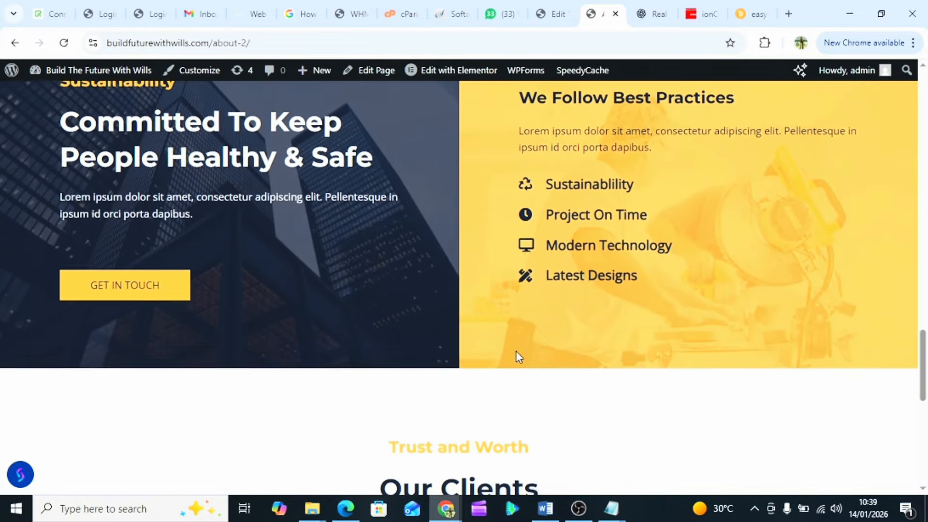
scroll(518, 357, down, 1)
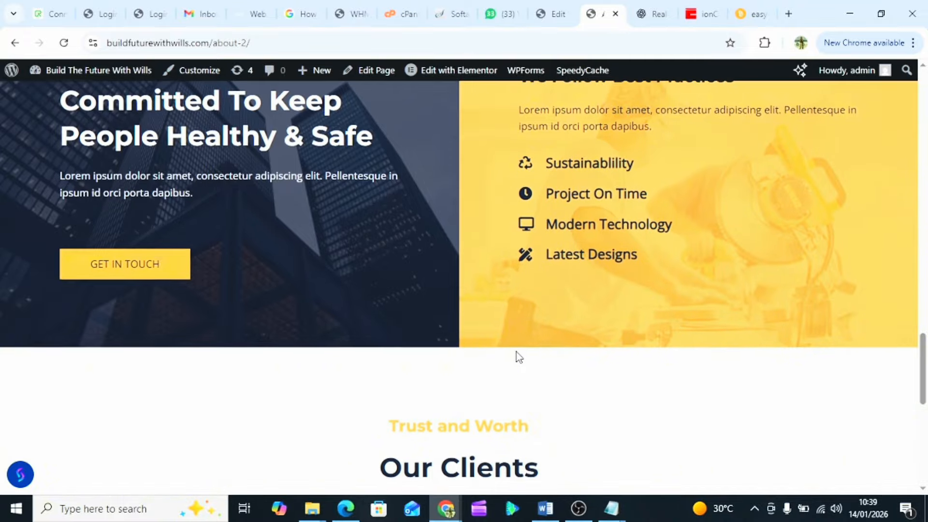
scroll(519, 357, down, 6)
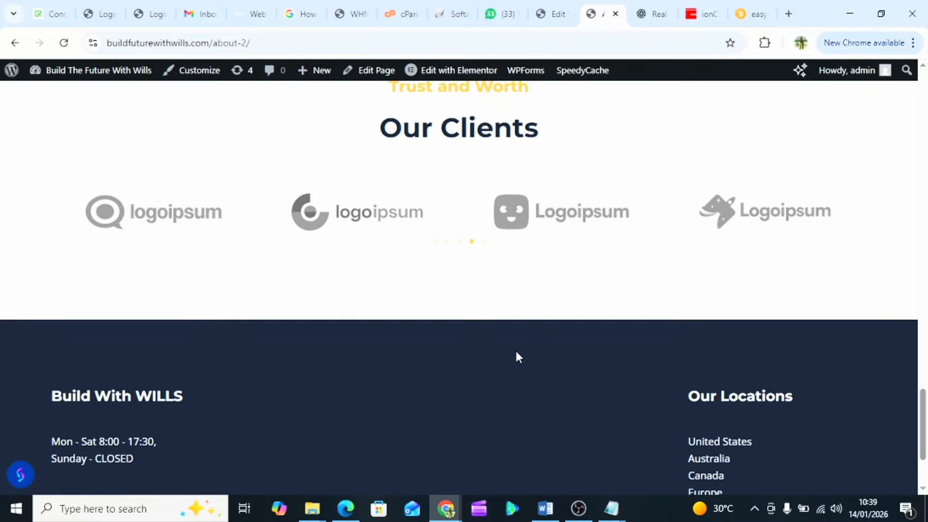
scroll(519, 358, down, 3)
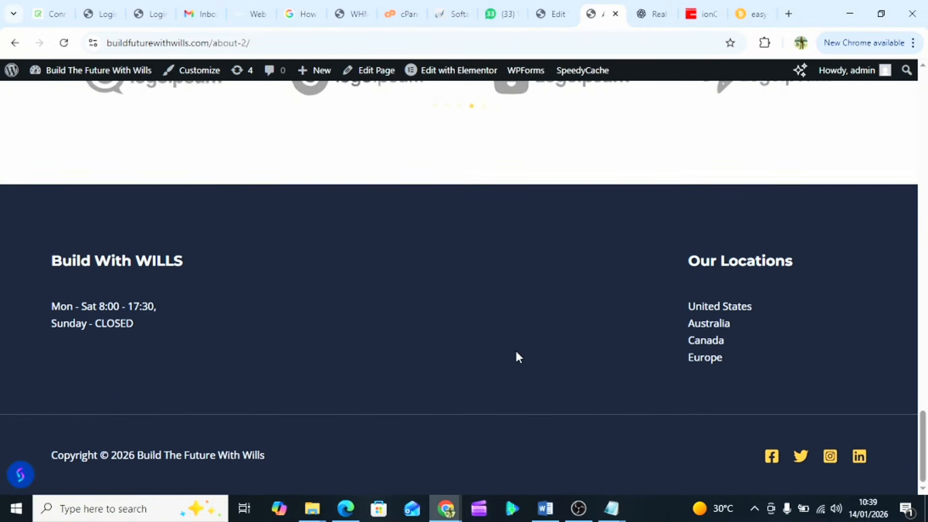
scroll(516, 357, up, 2)
scroll(516, 357, down, 2)
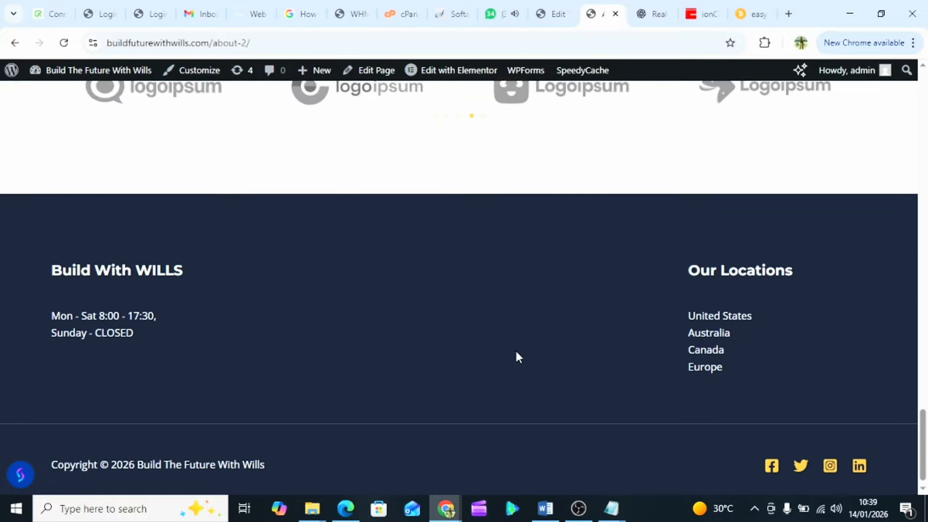
scroll(517, 357, up, 8)
scroll(517, 357, up, 20)
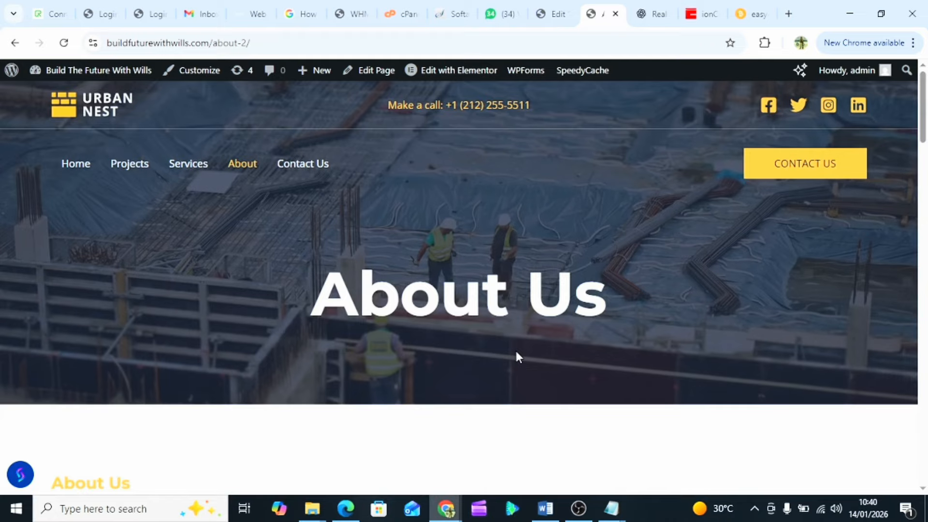
scroll(518, 357, down, 2)
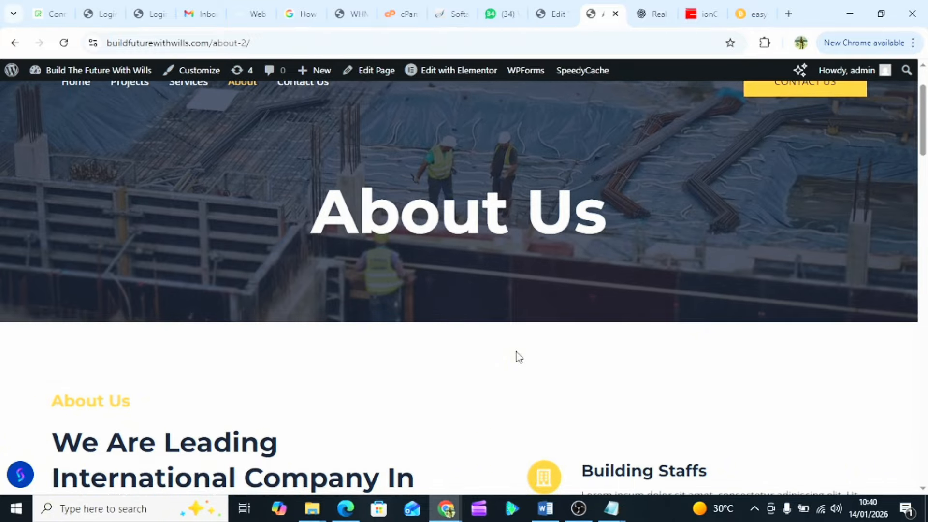
scroll(516, 352, down, 2)
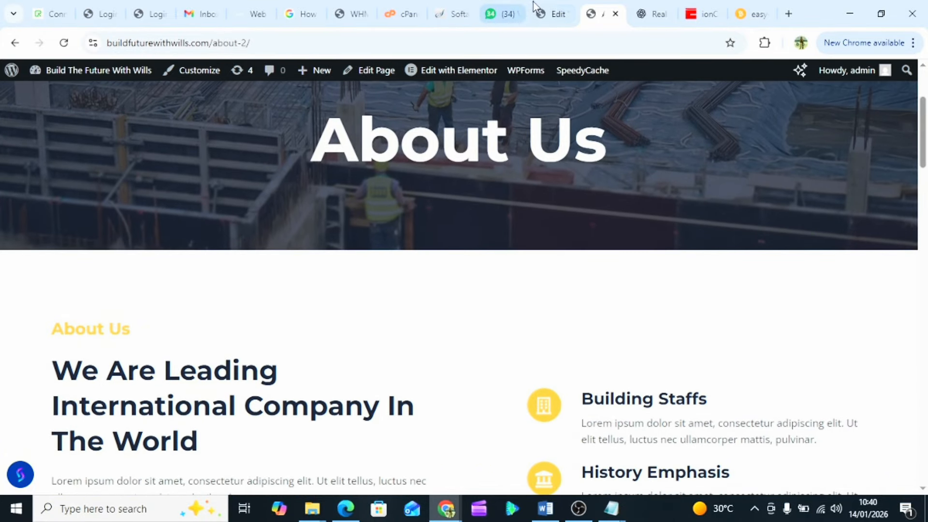
click(535, 7)
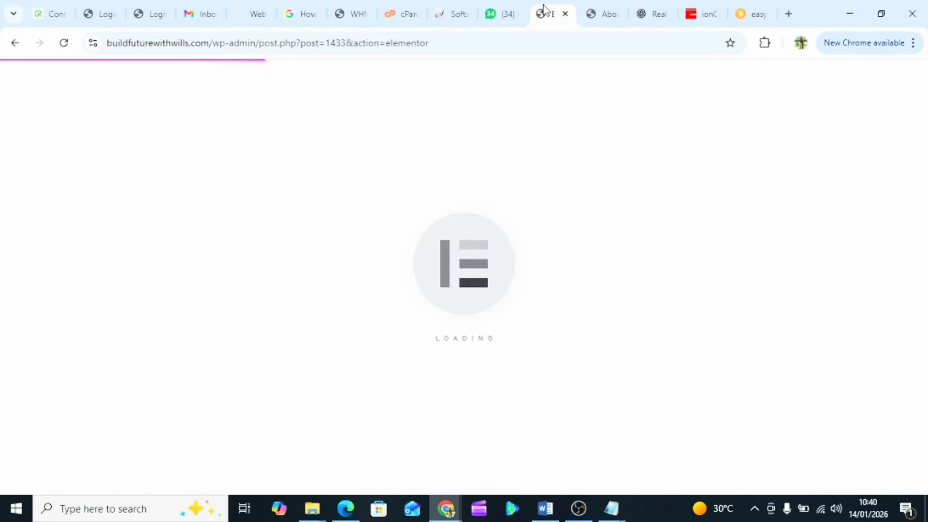
click(595, 11)
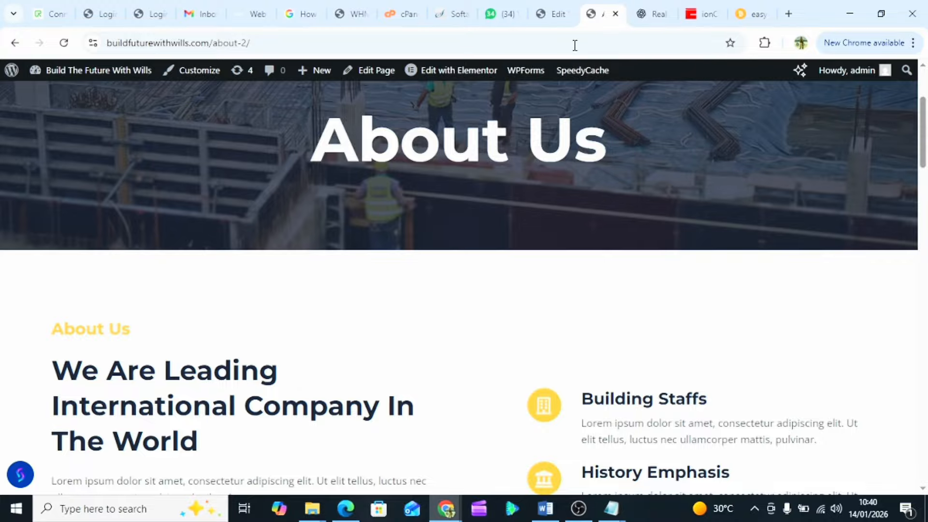
scroll(407, 290, down, 1)
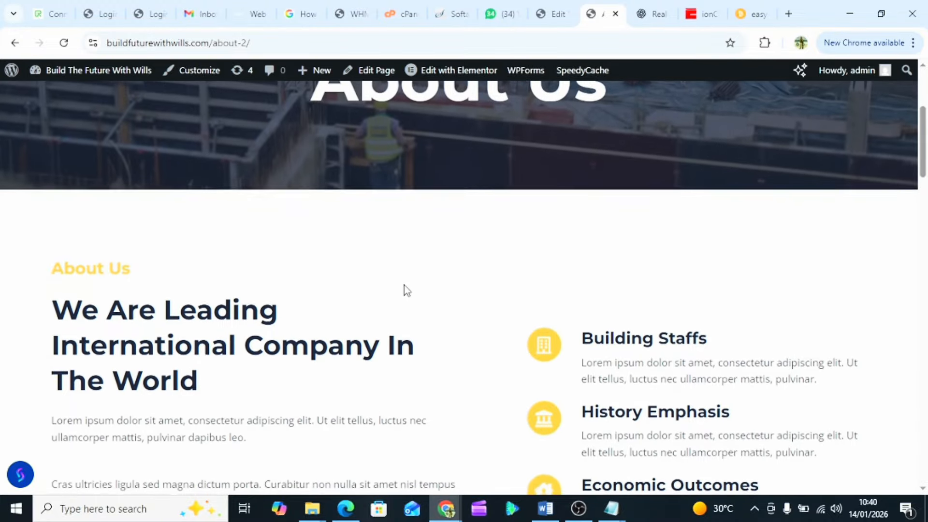
scroll(407, 290, down, 1)
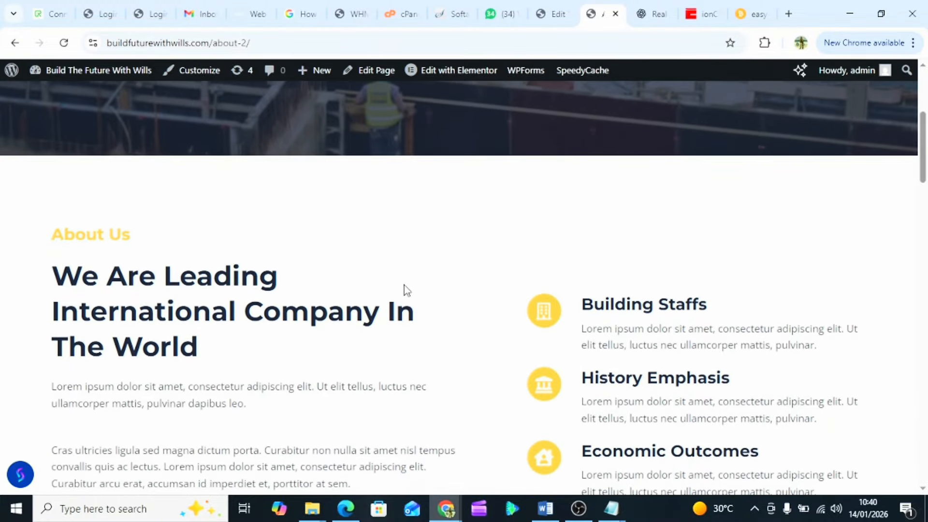
scroll(405, 284, down, 1)
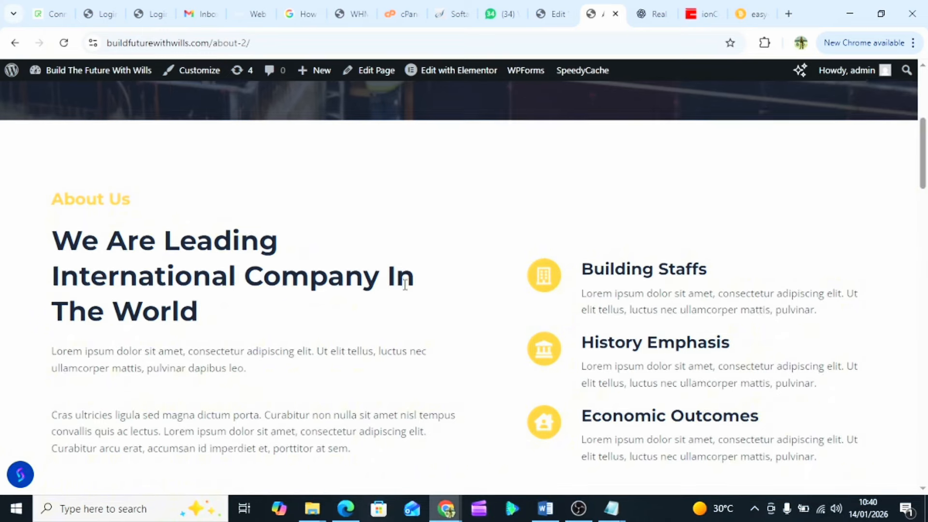
scroll(405, 284, down, 1)
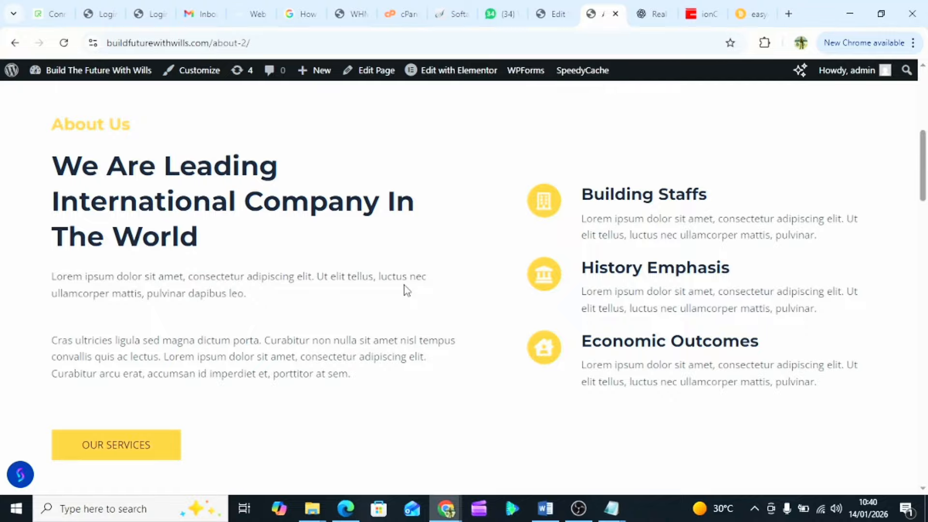
scroll(405, 286, down, 4)
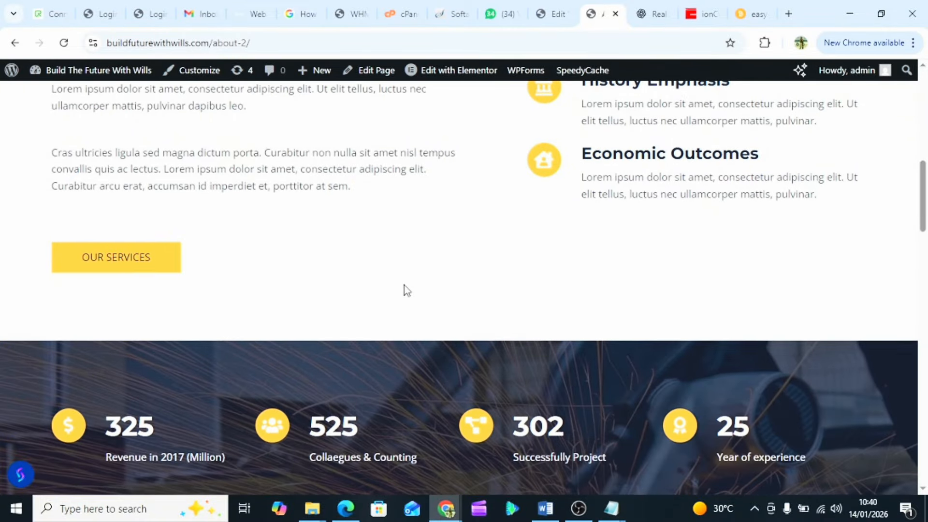
scroll(344, 310, down, 5)
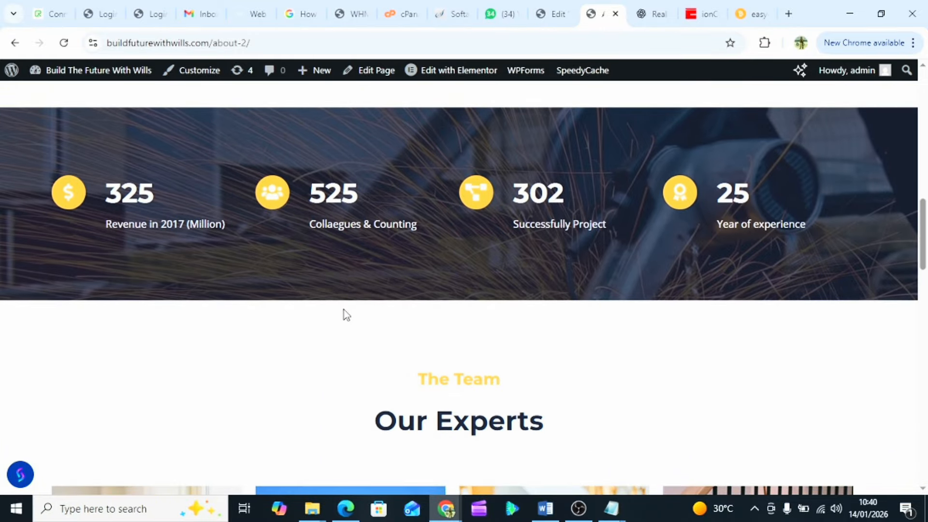
scroll(343, 310, down, 1)
scroll(344, 310, down, 6)
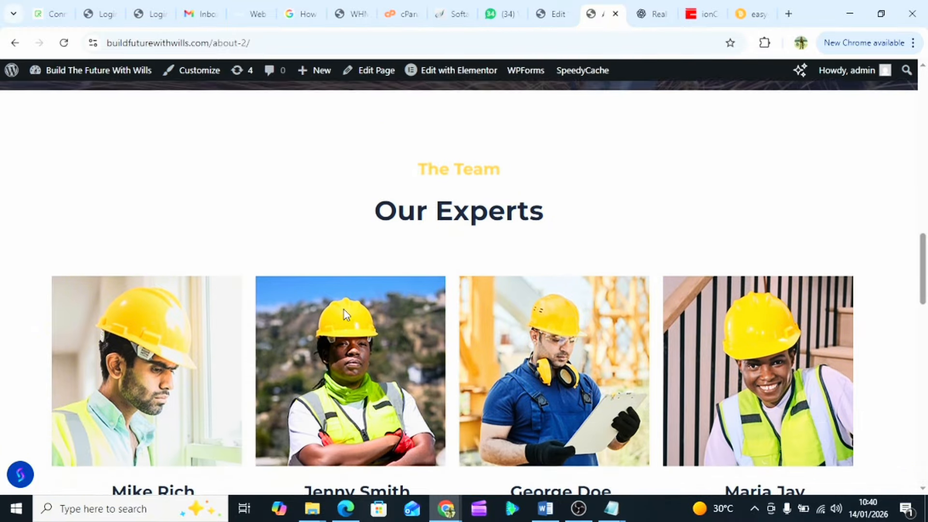
scroll(343, 313, down, 9)
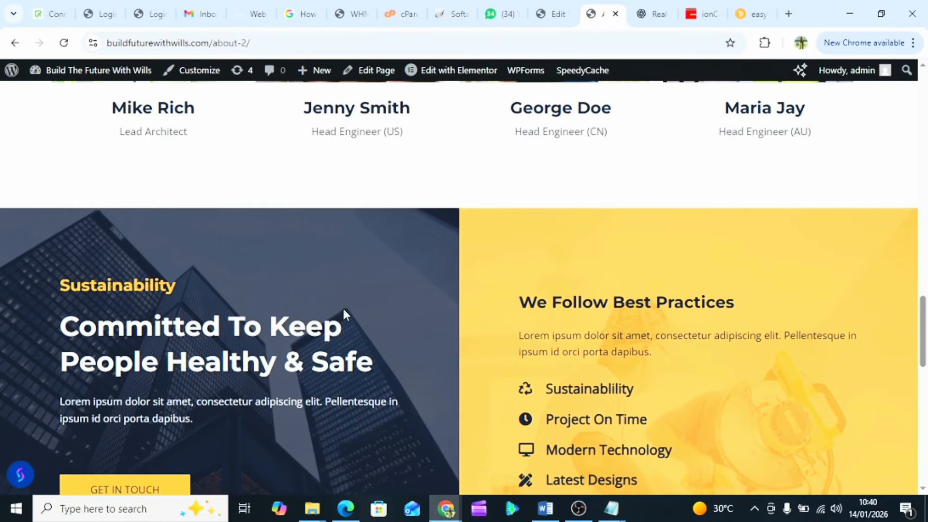
scroll(345, 314, down, 4)
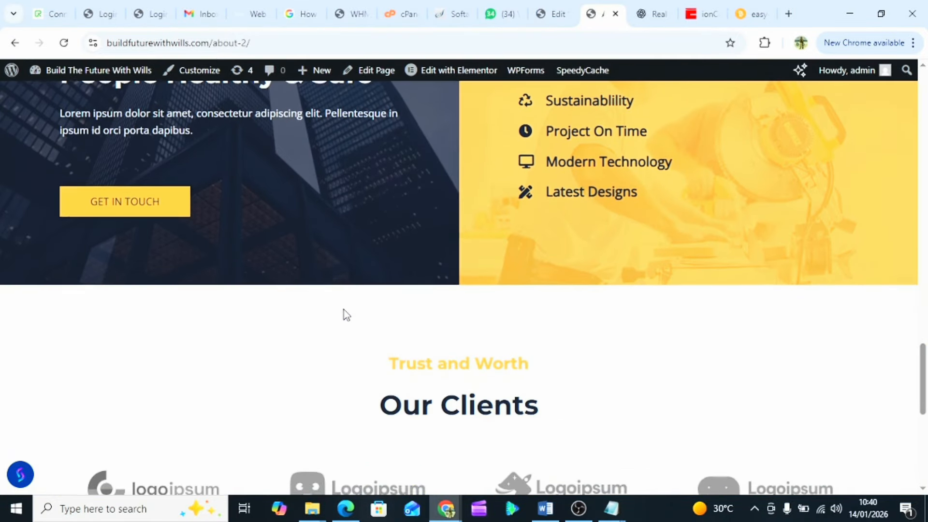
scroll(344, 310, up, 6)
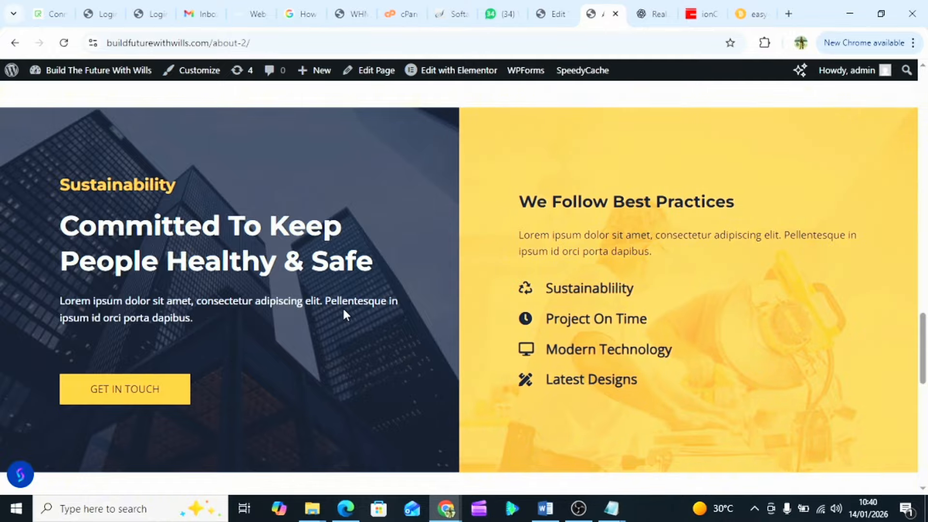
scroll(344, 313, up, 20)
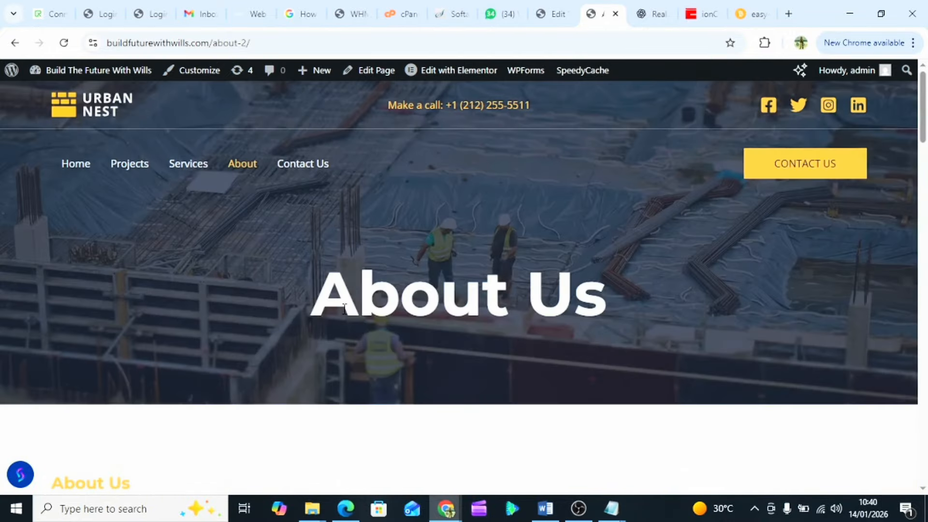
click(547, 6)
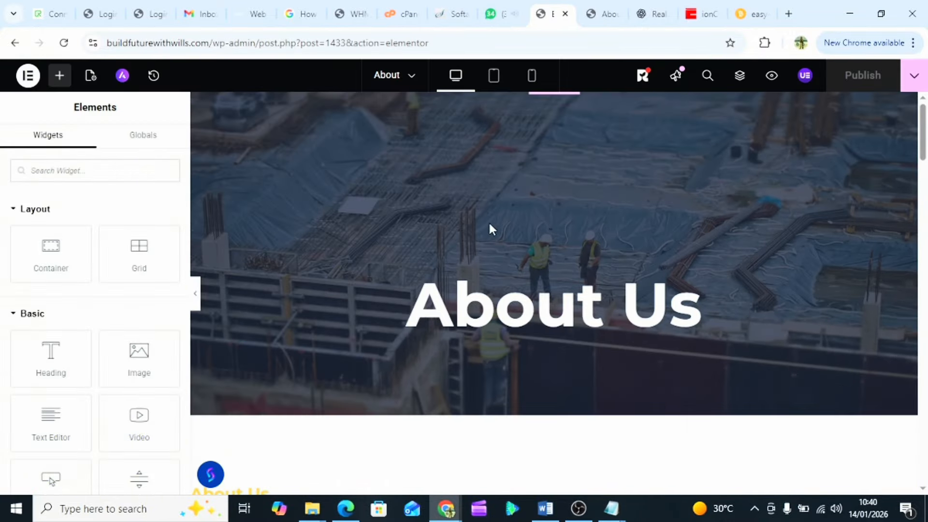
- Set the About Us hero container's background image to 4th-picture.webp from the Media Library
scroll(485, 247, down, 1)
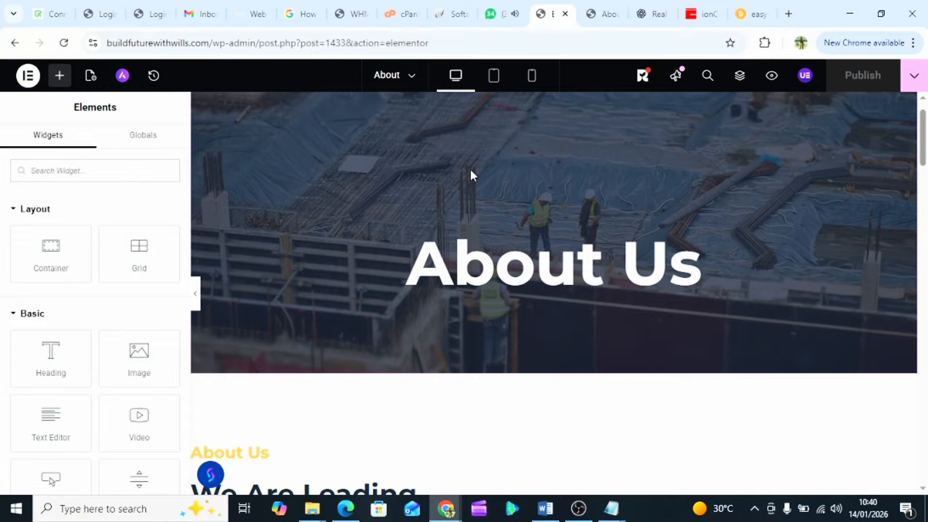
scroll(471, 172, up, 1)
scroll(509, 220, down, 12)
scroll(509, 221, down, 15)
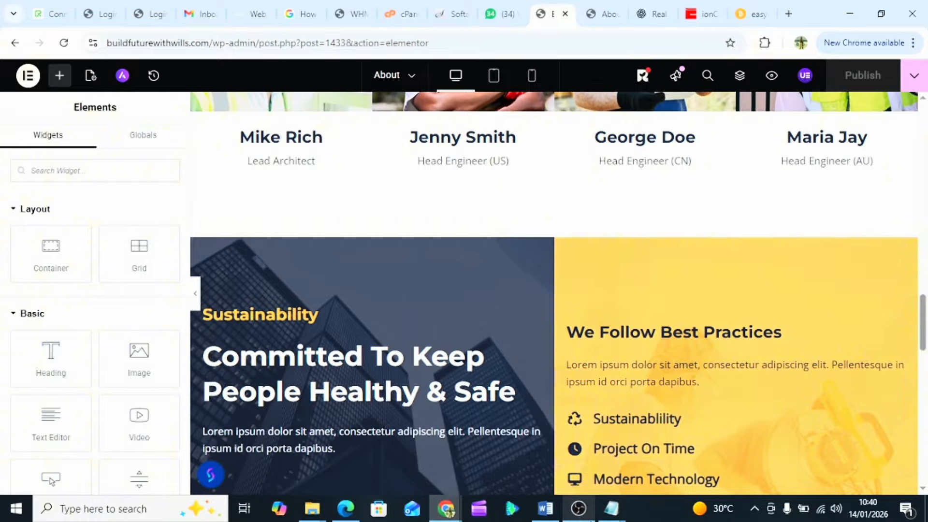
mouse_move(585, 507)
scroll(492, 225, up, 20)
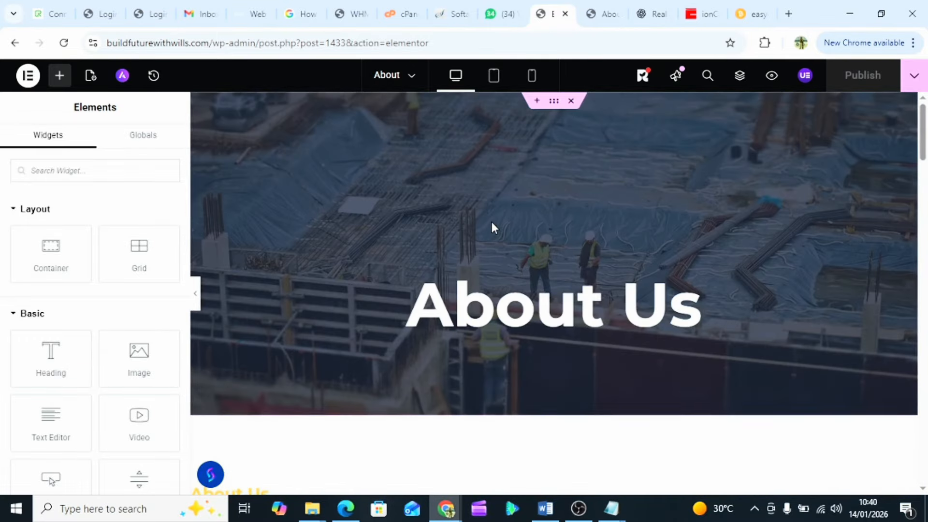
click(555, 101)
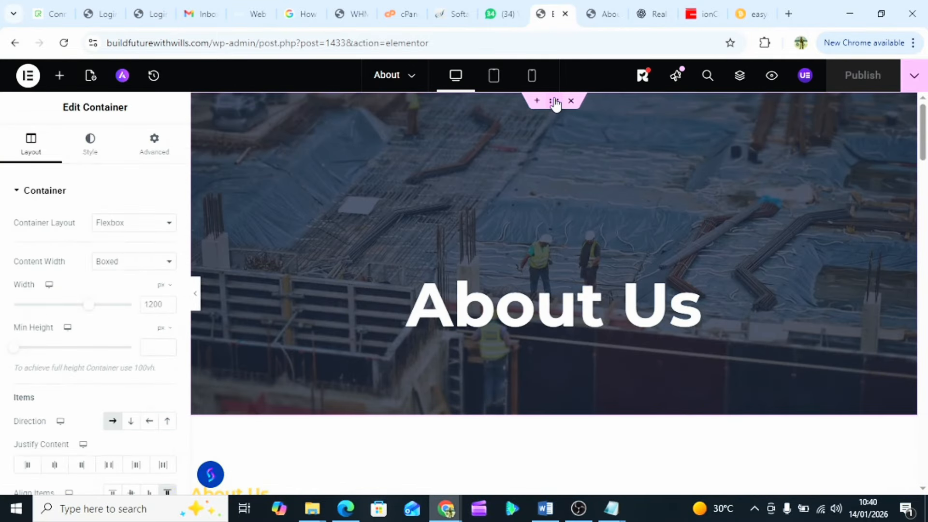
click(88, 158)
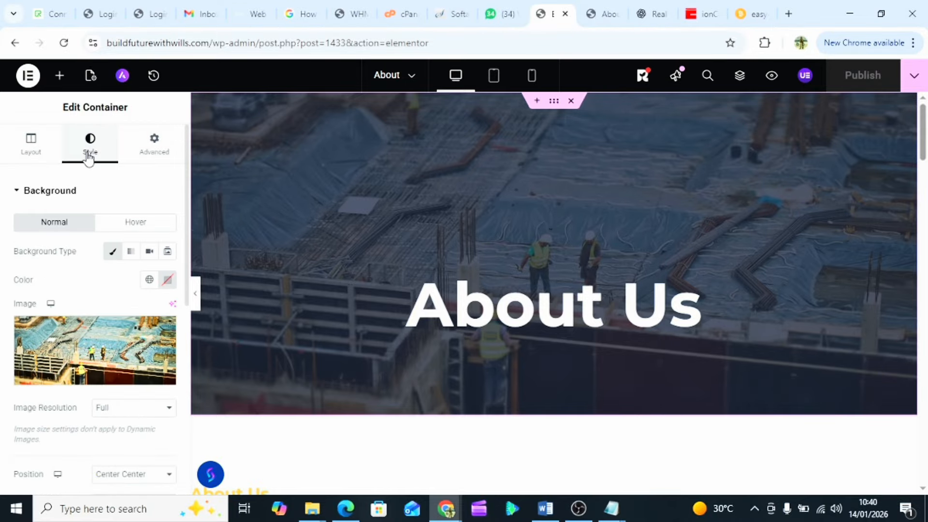
click(109, 341)
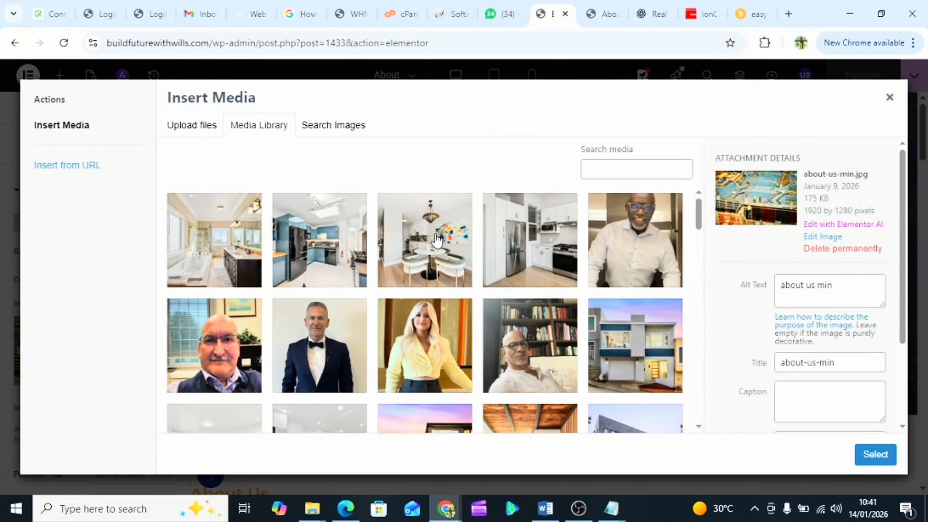
click(311, 234)
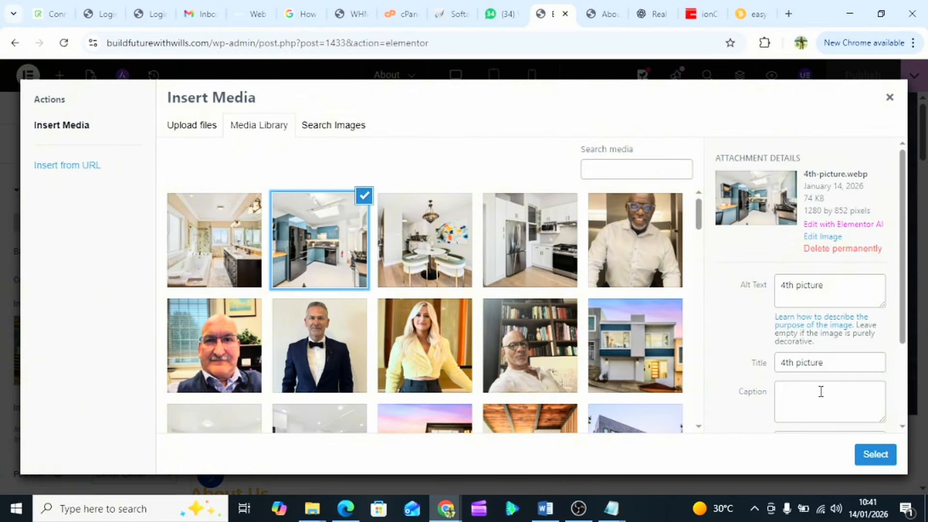
click(876, 454)
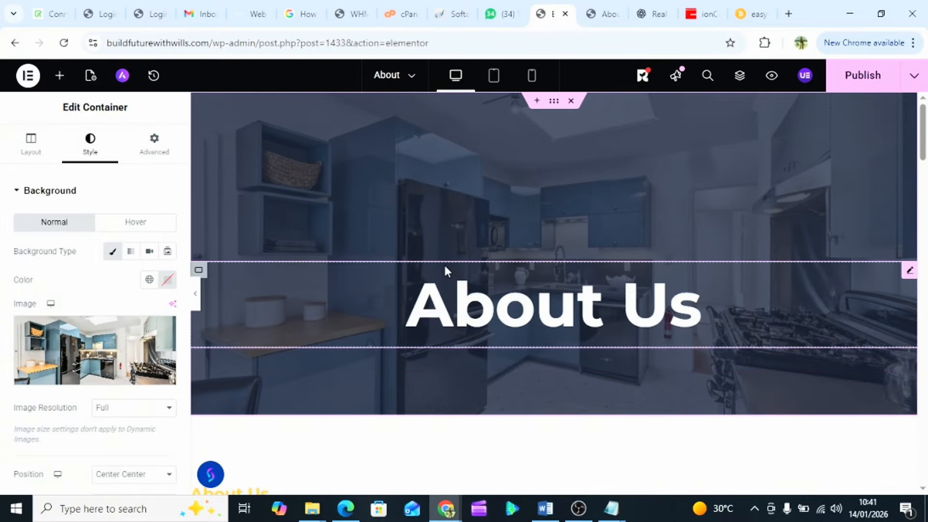
scroll(445, 269, down, 3)
scroll(445, 270, down, 4)
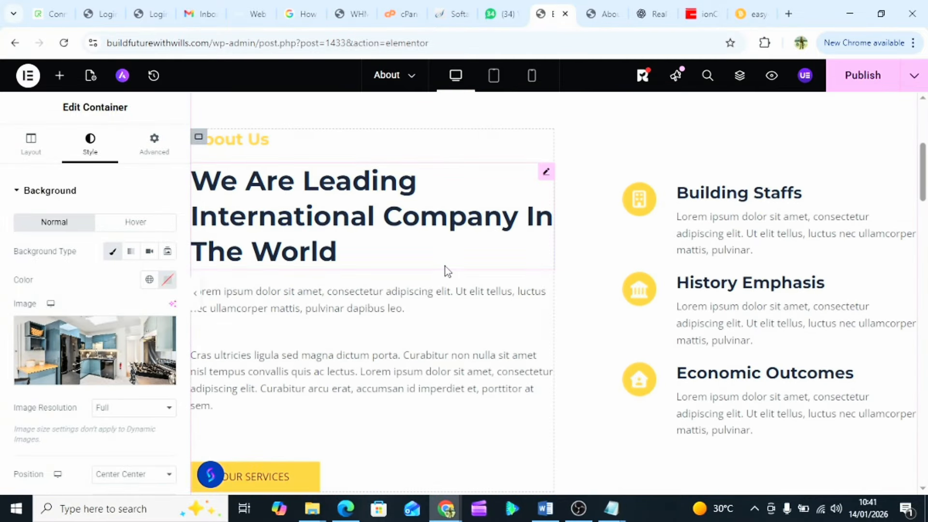
- Replace the first Lorem paragraph with the Leading Real Estate Company paragraph from ChatGPT
click(273, 222)
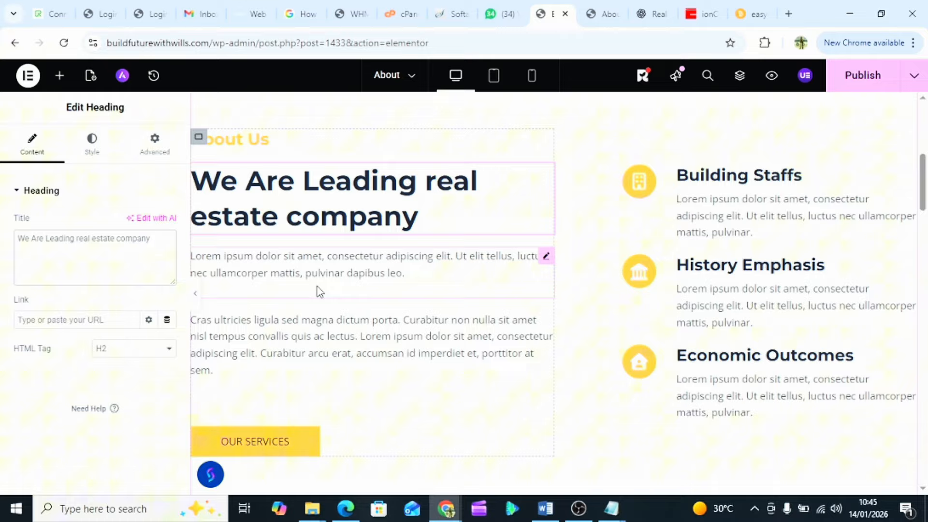
click(319, 290)
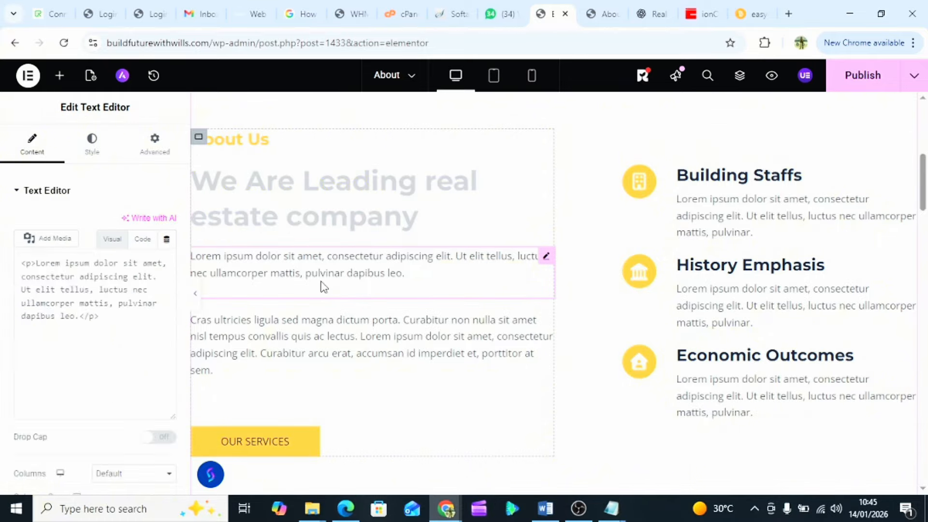
click(610, 17)
click(641, 13)
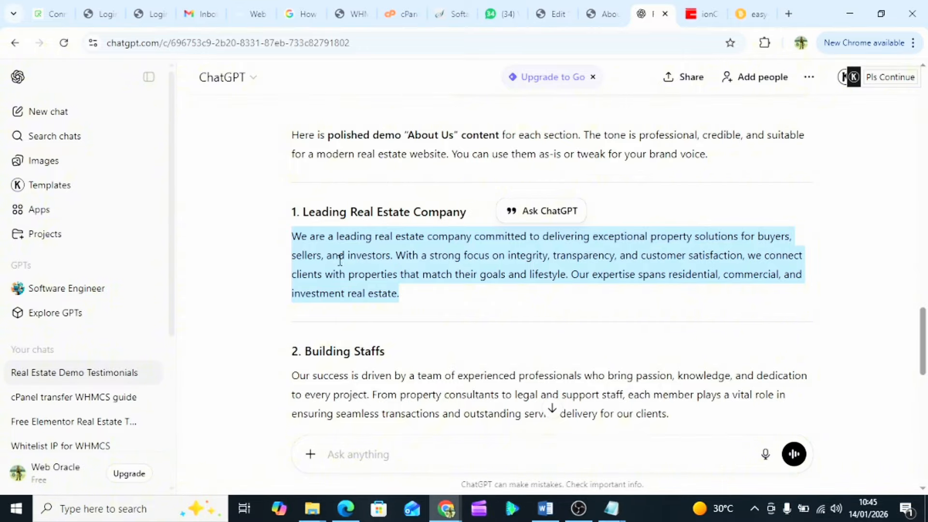
right_click(362, 268)
click(377, 276)
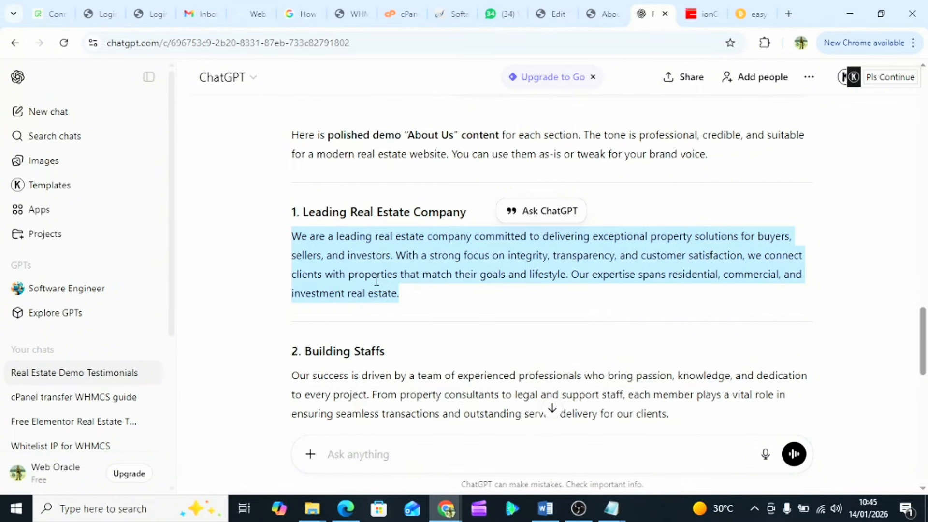
click(591, 8)
click(555, 12)
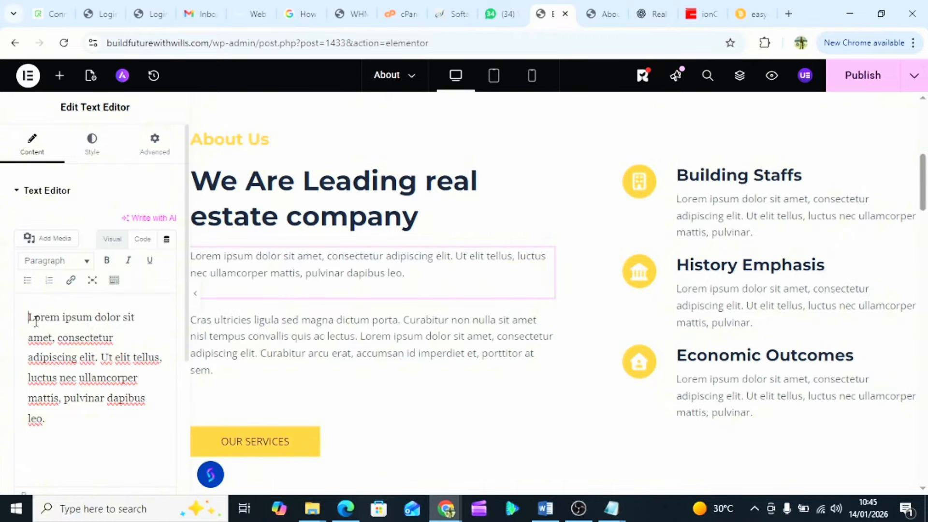
drag(29, 319, 113, 421)
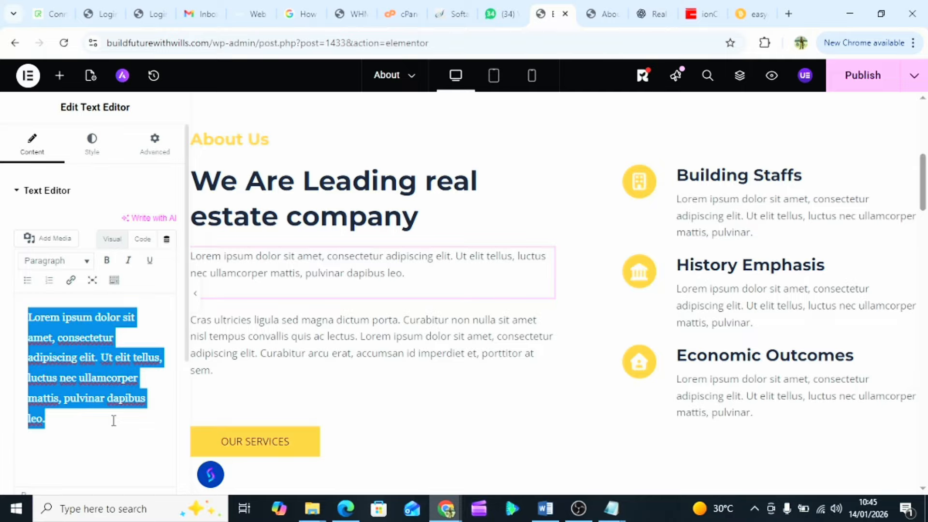
text(We are a leading real estate company committed to delivering exceptional property solutions for buyers, sellers, and investors. With a strong focus on integrity, transparency, and customer satisfaction, we connect clients with properties that match their goals and lifestyle. Our expertise spans residential, commercial, and investment real estate.)
- Move the closing expertise sentence into the second text block, replacing its Lorem placeholder
scroll(103, 354, down, 1)
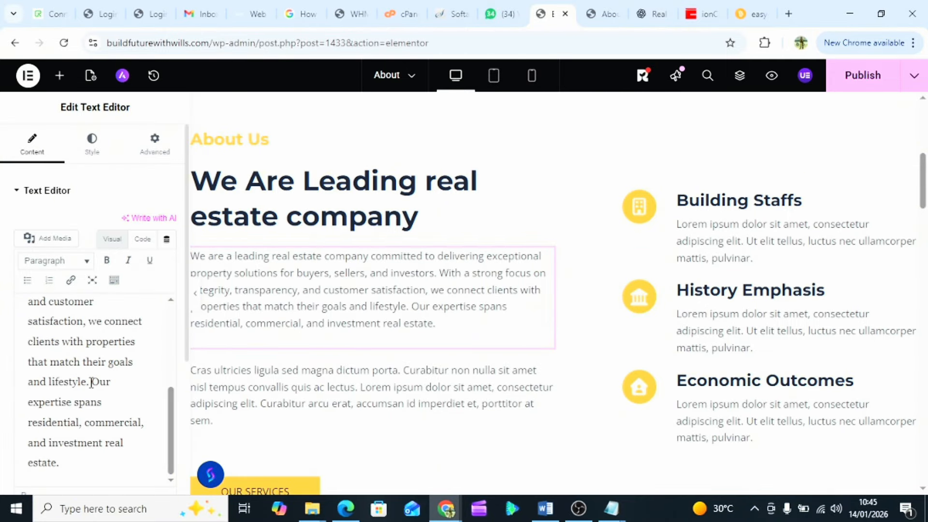
drag(90, 382, 137, 461)
key(ctrl+c)
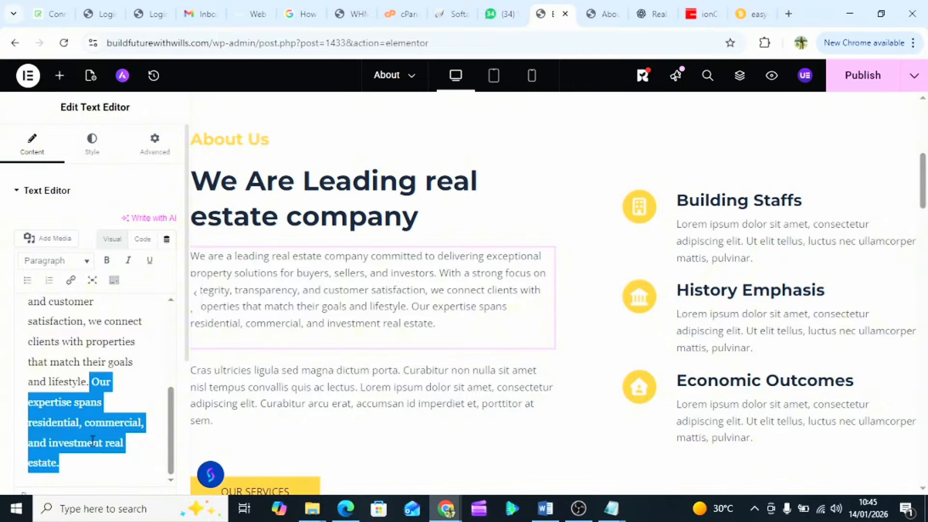
key(BackSpace)
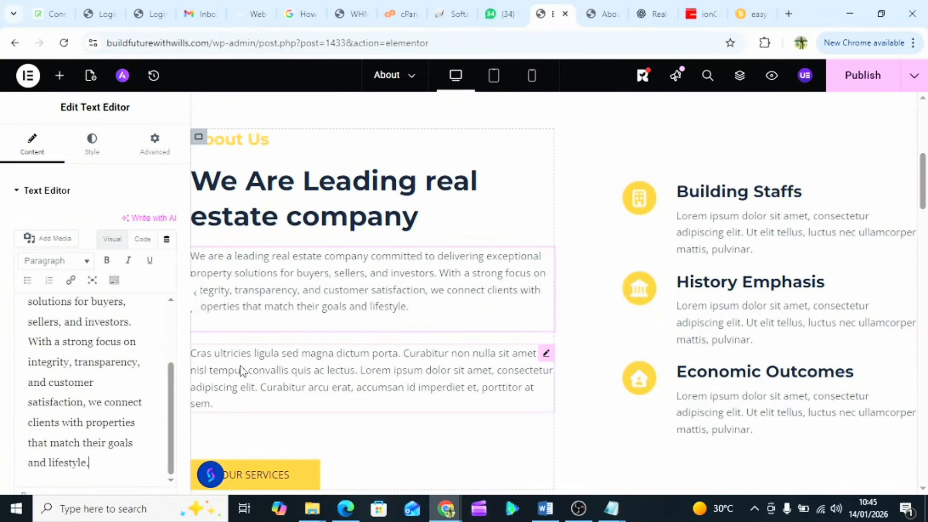
click(272, 362)
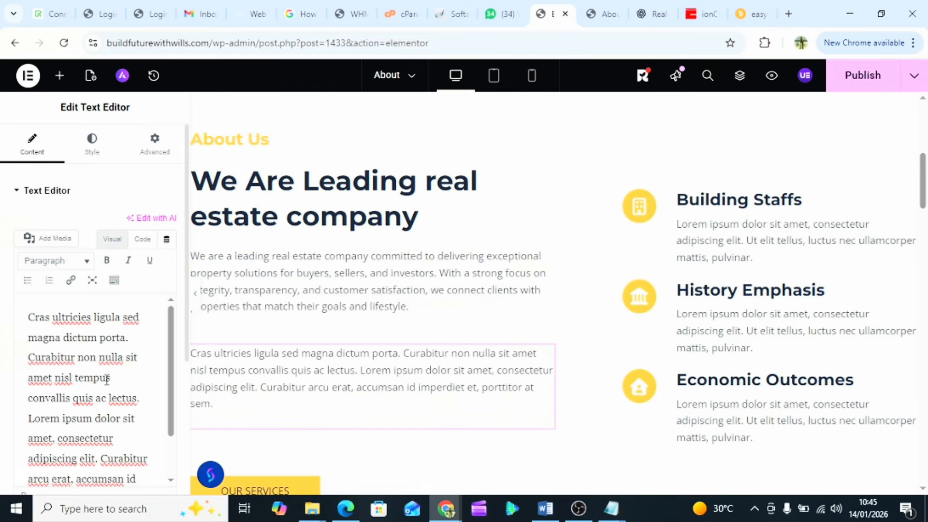
key(ctrl+a)
key(ctrl+v)
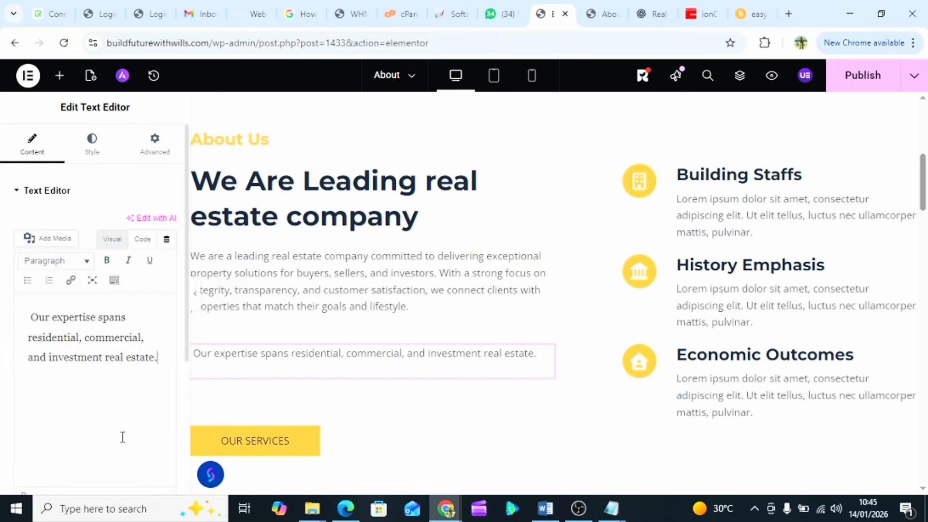
- Replace the Building Staffs icon box description with its drafted paragraph copied from ChatGPT
click(743, 205)
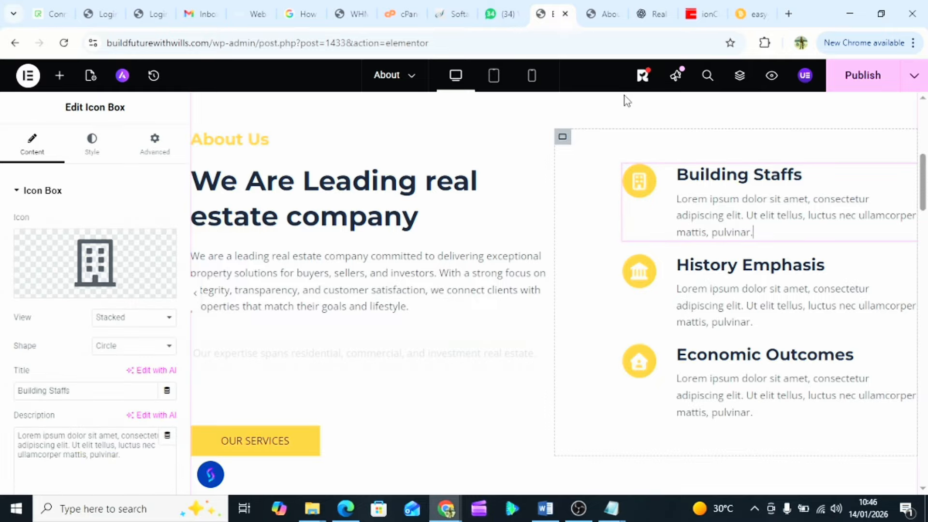
click(602, 13)
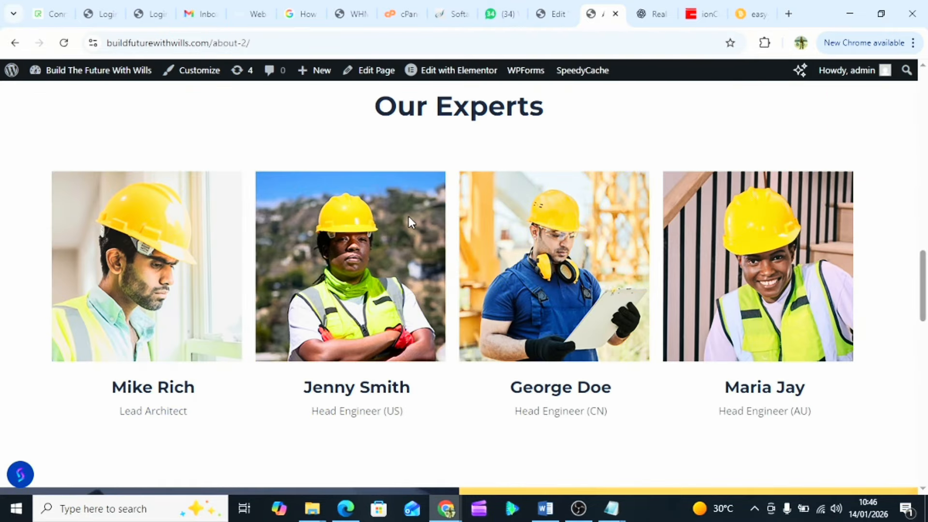
click(649, 8)
scroll(457, 332, down, 2)
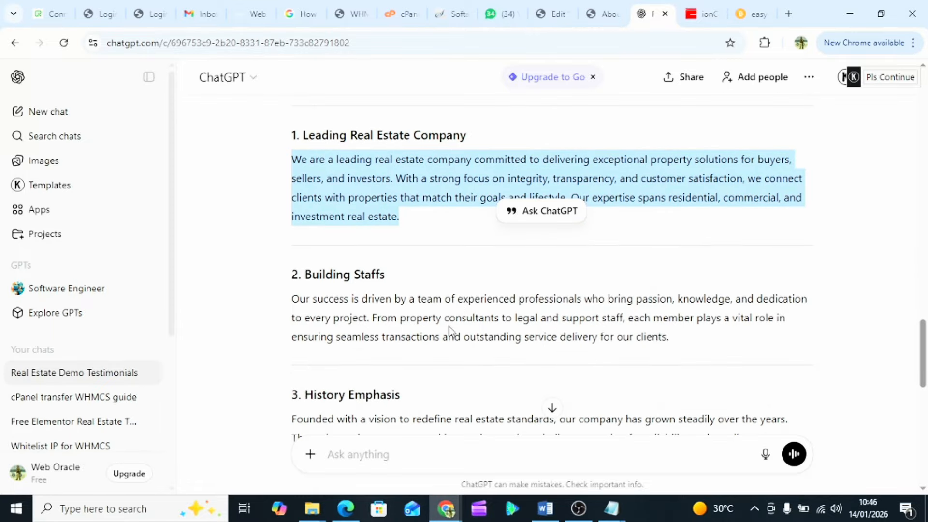
drag(295, 298, 648, 361)
key(ctrl+c)
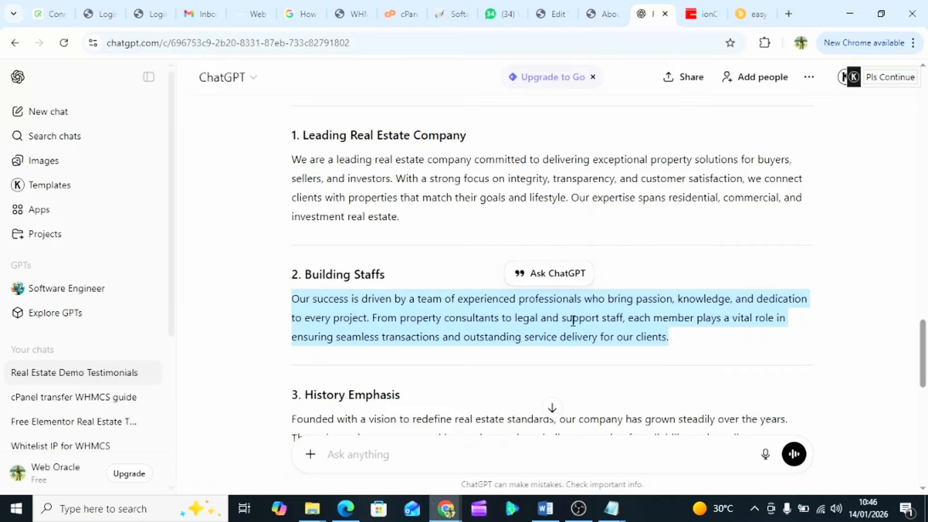
click(602, 13)
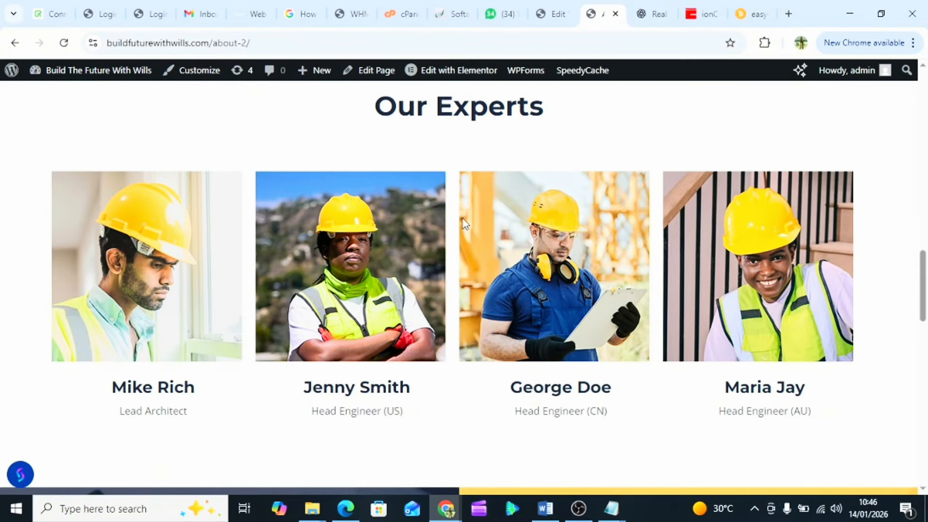
click(535, 16)
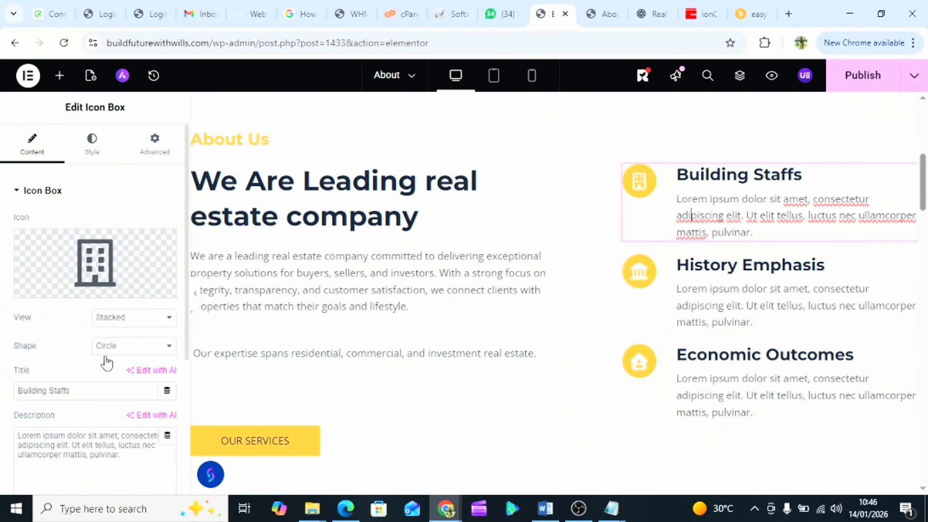
triple_click(72, 448)
key(ctrl+v)
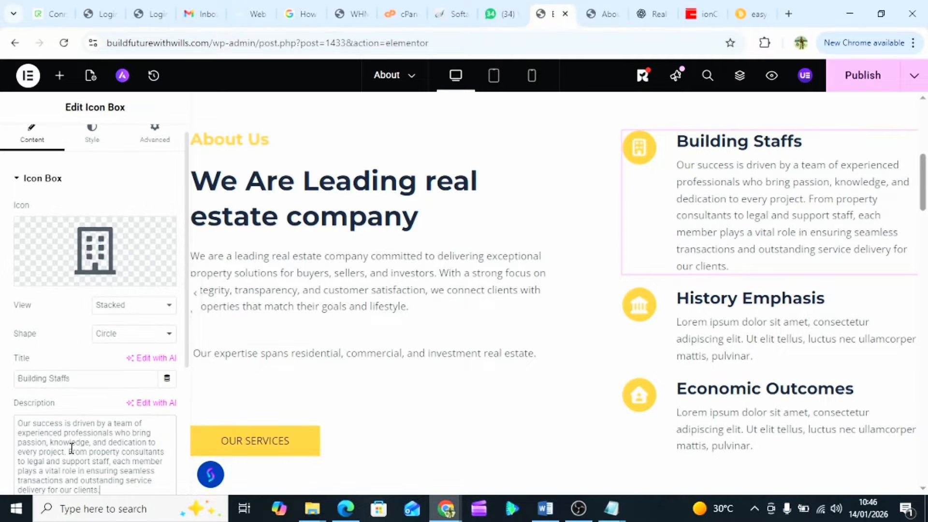
- Replace the History Emphasis placeholder description with its drafted paragraph from ChatGPT
click(725, 342)
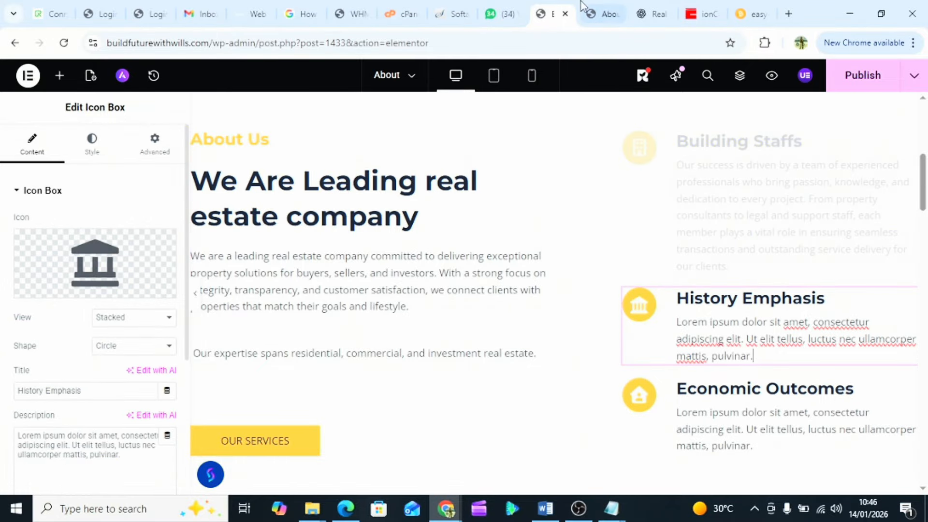
click(605, 14)
click(641, 11)
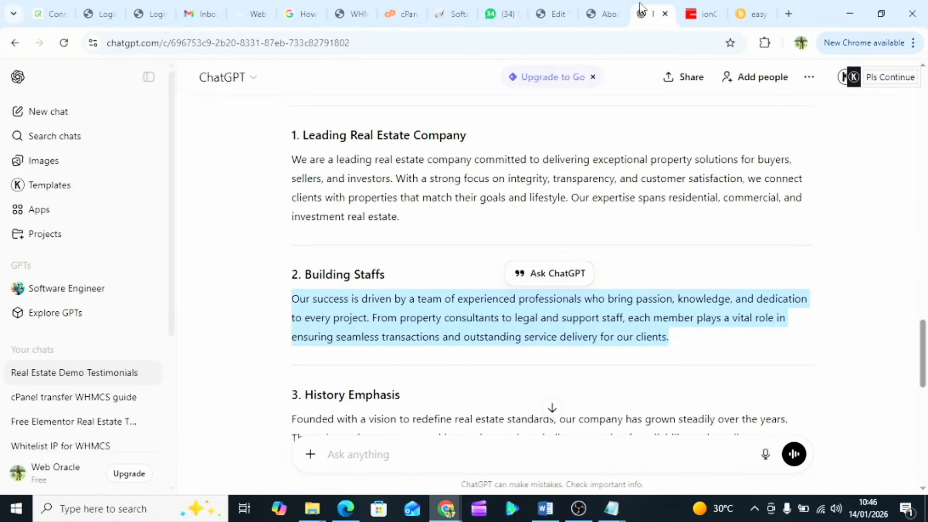
scroll(356, 337, down, 4)
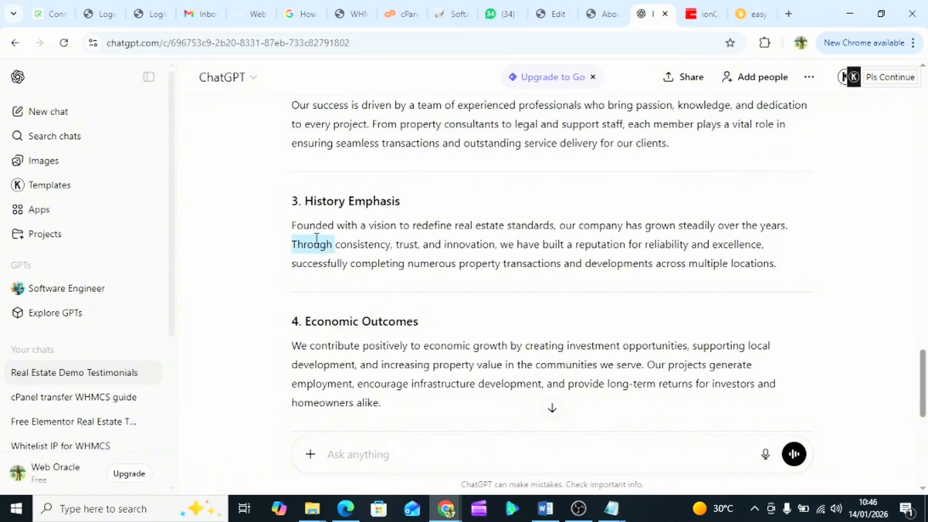
triple_click(316, 238)
key(ctrl+c)
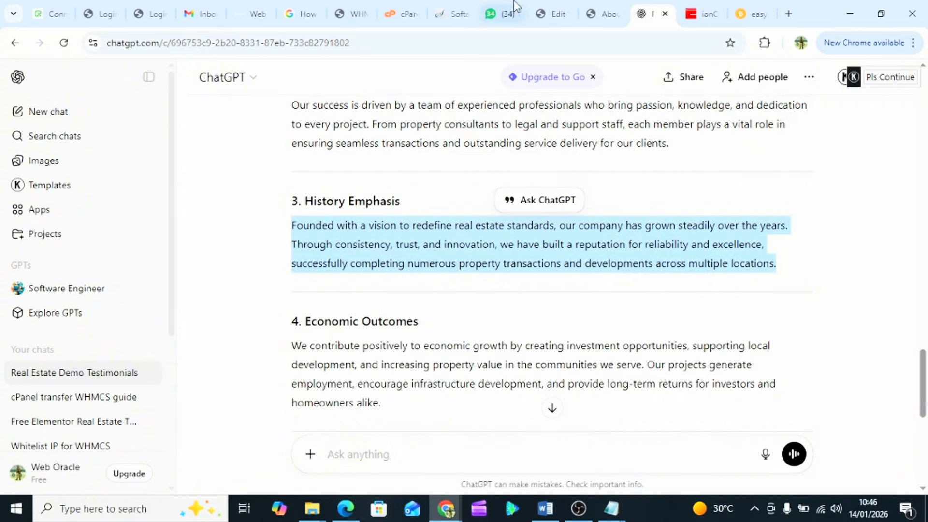
click(604, 12)
click(554, 13)
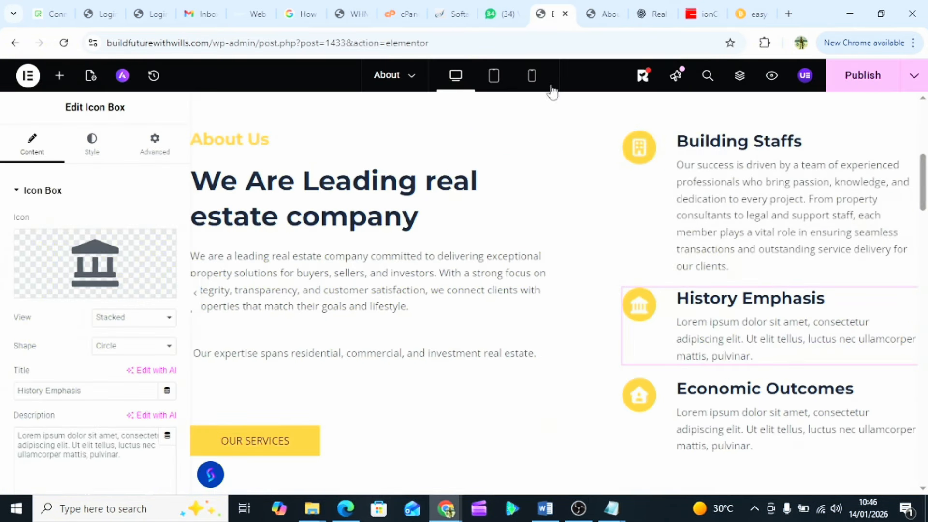
triple_click(27, 446)
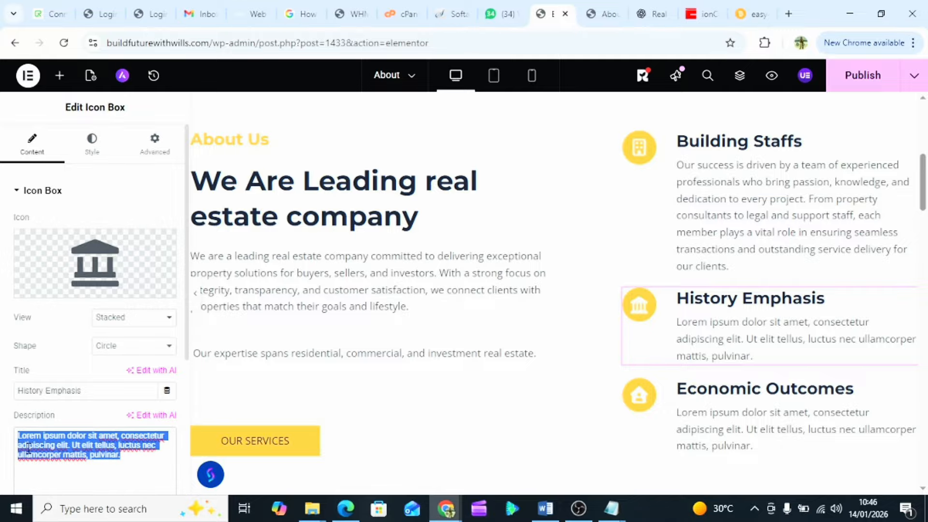
key(ctrl+v)
- Replace the Economic Outcomes placeholder description with its drafted paragraph from ChatGPT
scroll(491, 341, down, 3)
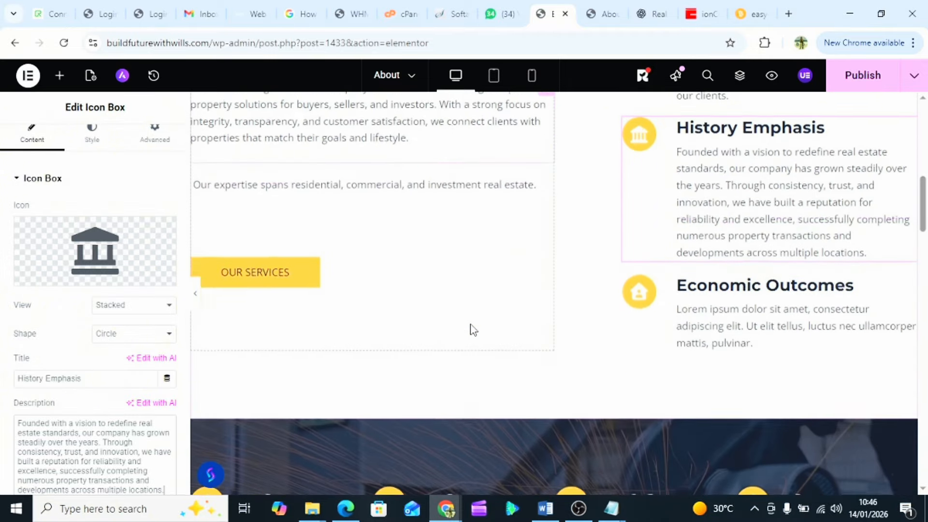
click(702, 314)
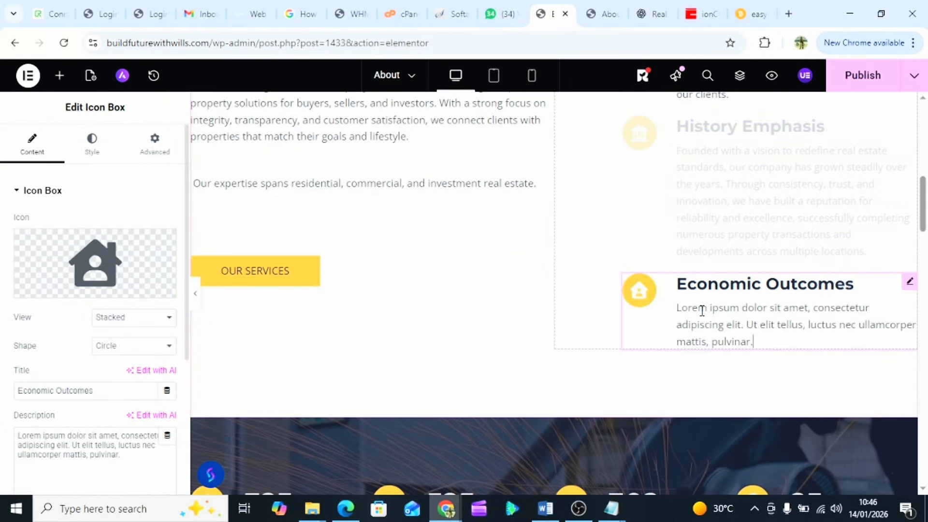
click(609, 14)
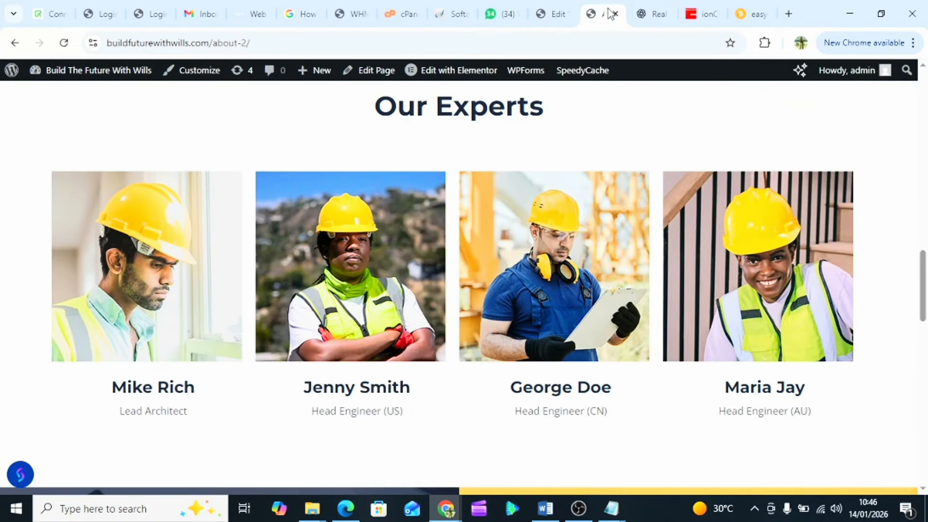
click(656, 13)
triple_click(315, 377)
key(ctrl+c)
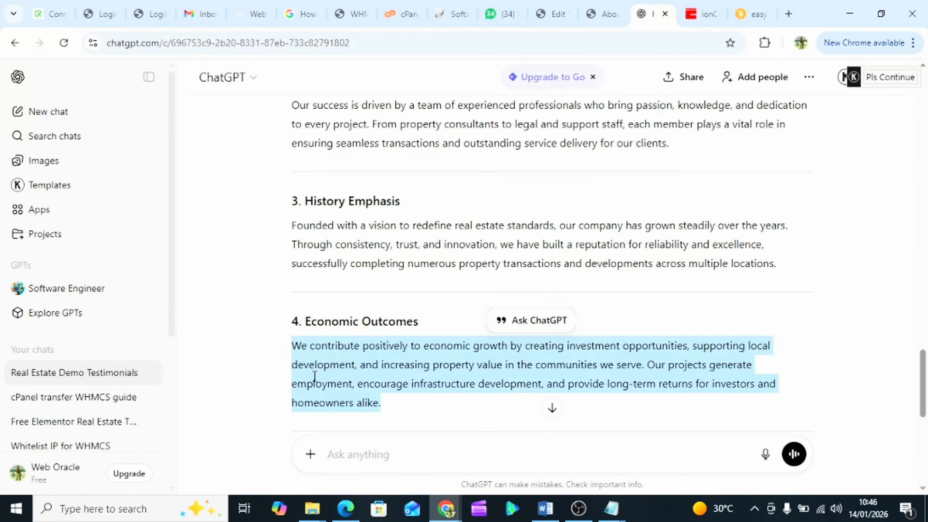
click(551, 14)
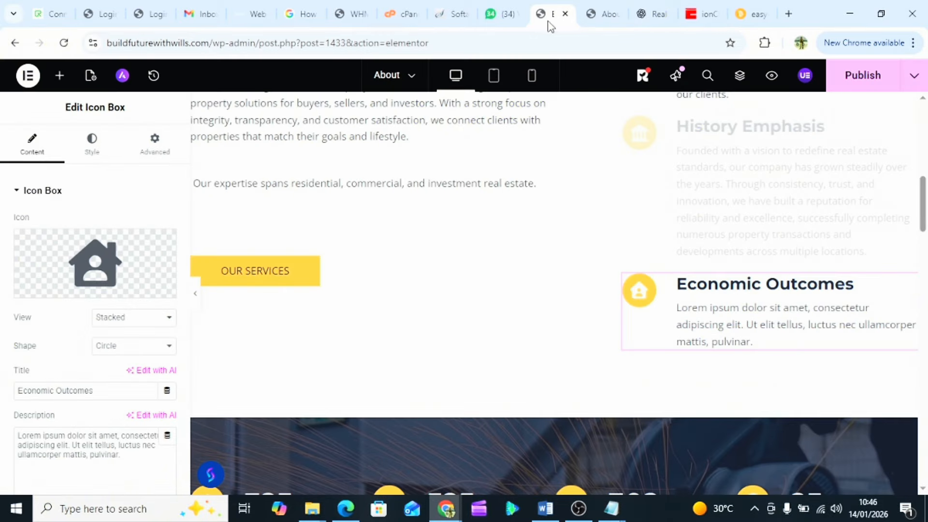
key(ctrl+a)
key(ctrl+v)
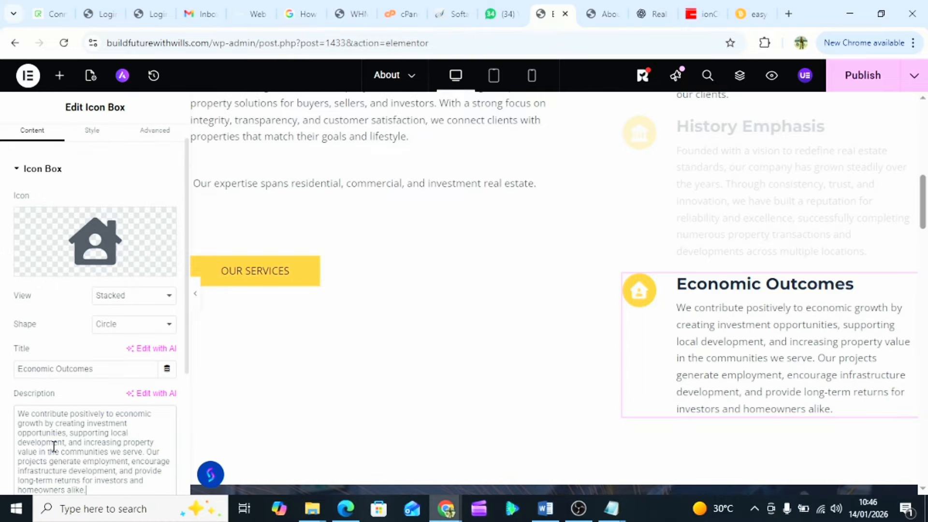
scroll(350, 364, down, 3)
scroll(350, 365, down, 3)
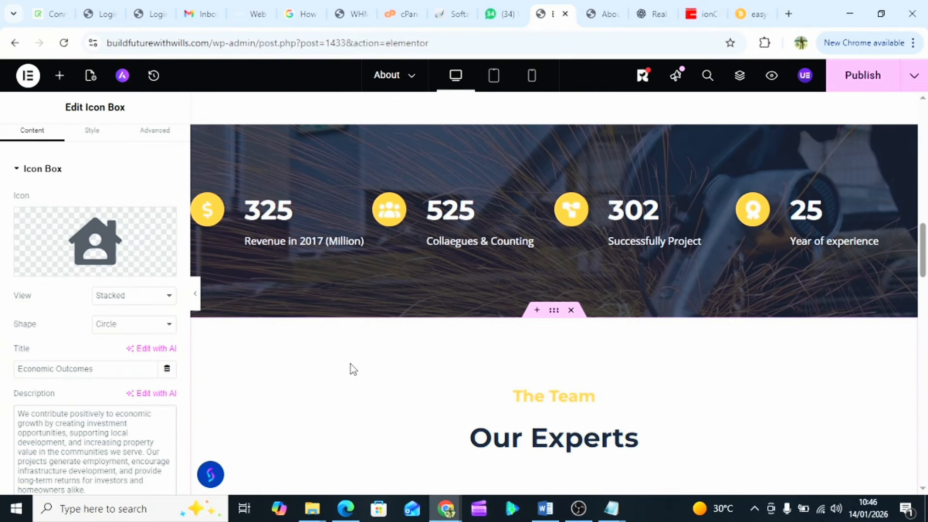
- Append 'm' to the 325 stat title, and make the 302 stat read 1302 'Successfully Delivered client'
click(300, 211)
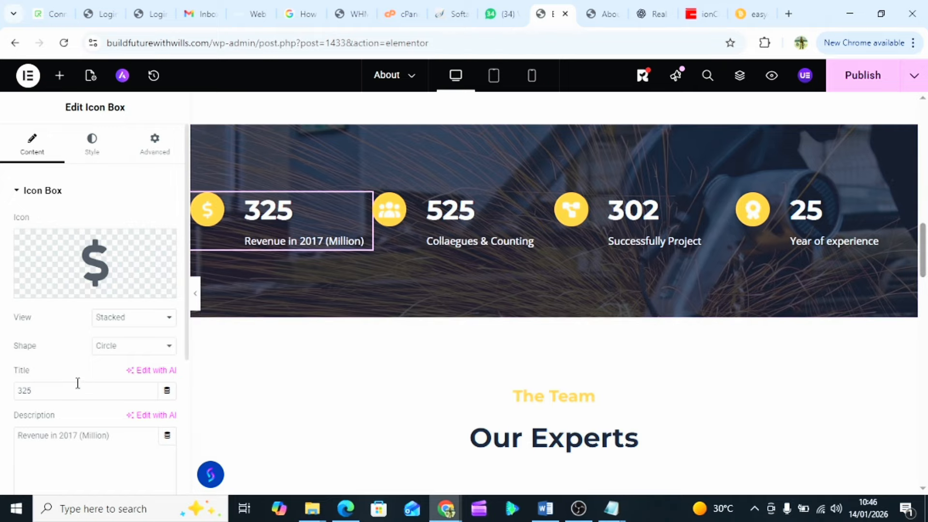
text(m)
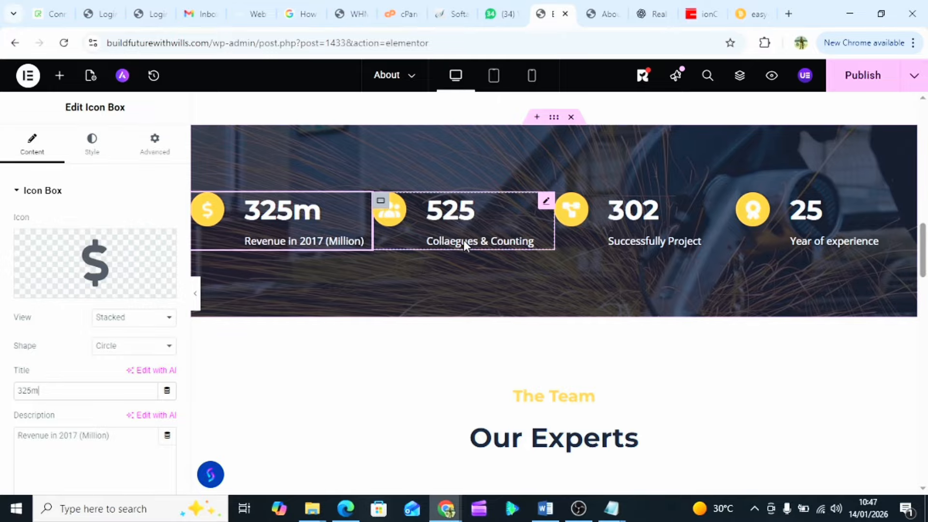
click(628, 225)
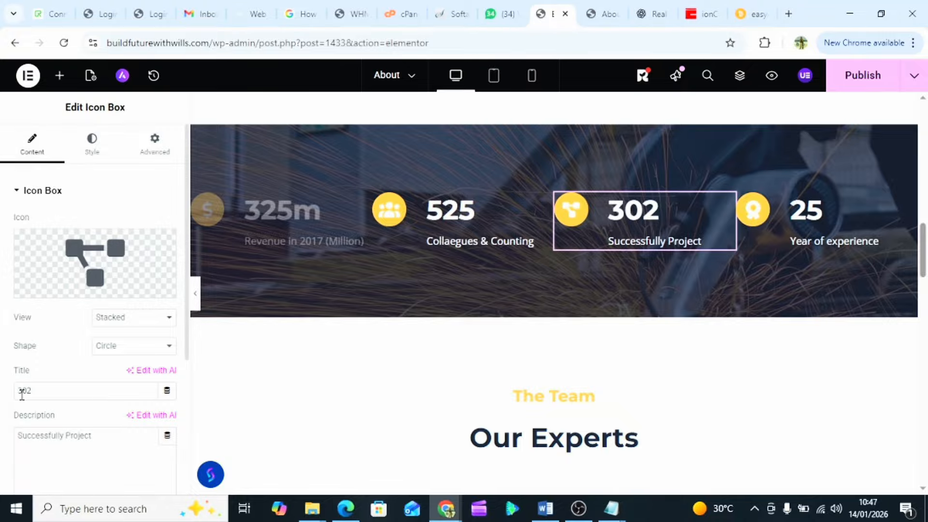
click(19, 392)
text(1)
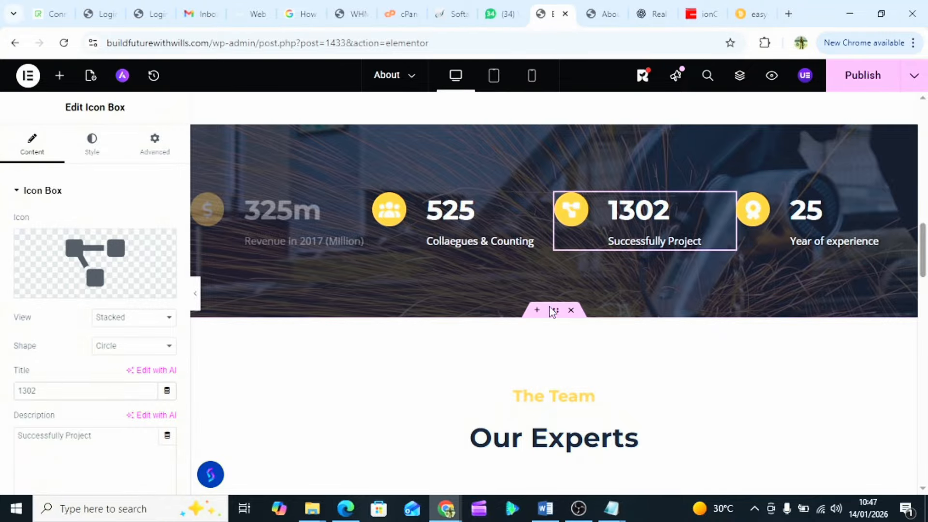
double_click(79, 437)
text(De)
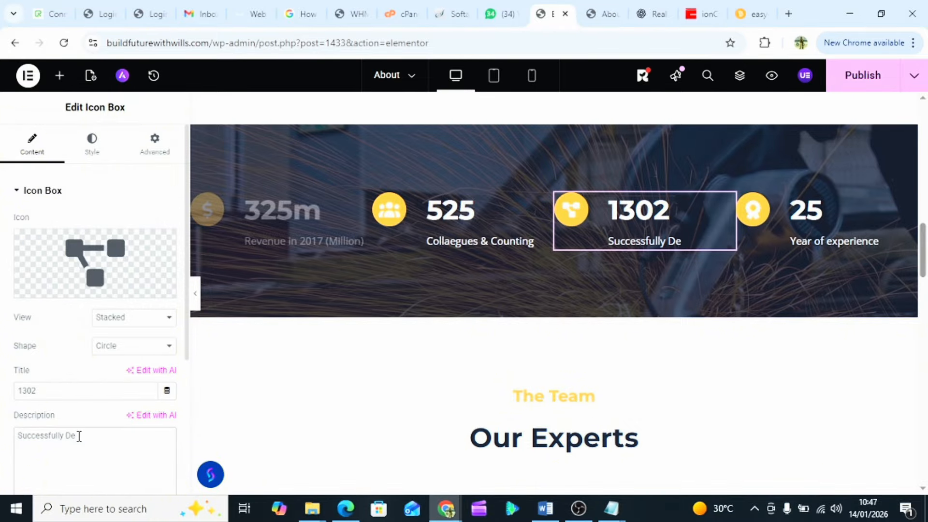
text(livered clinet)
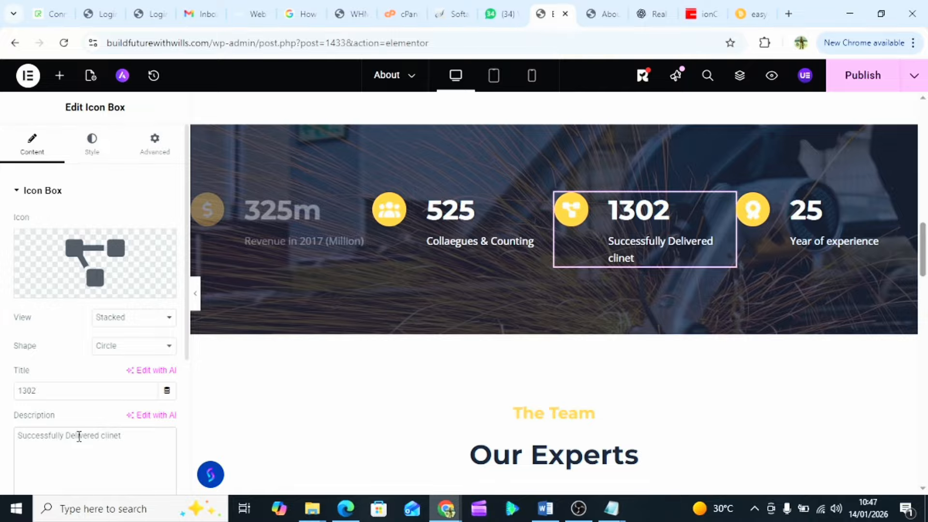
key(BackSpace)
key(BackSpace)
key(BackSpace)
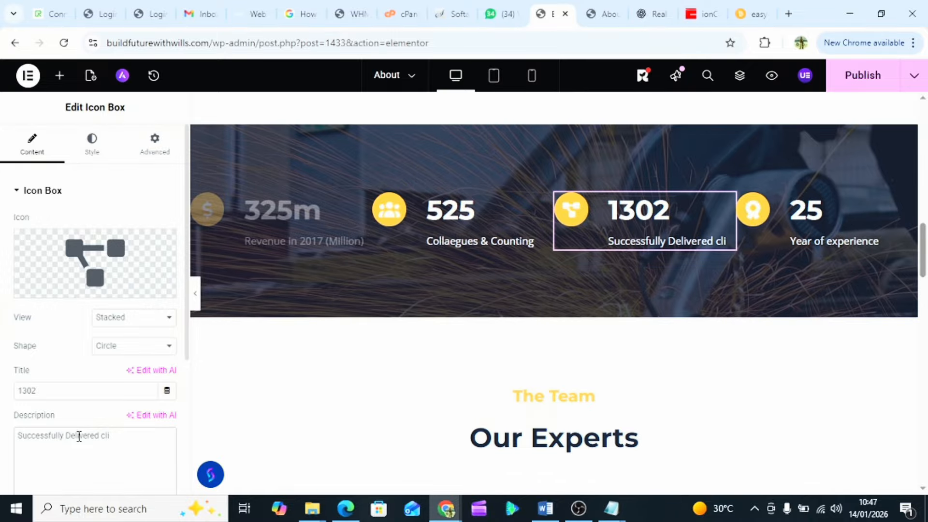
text(ent)
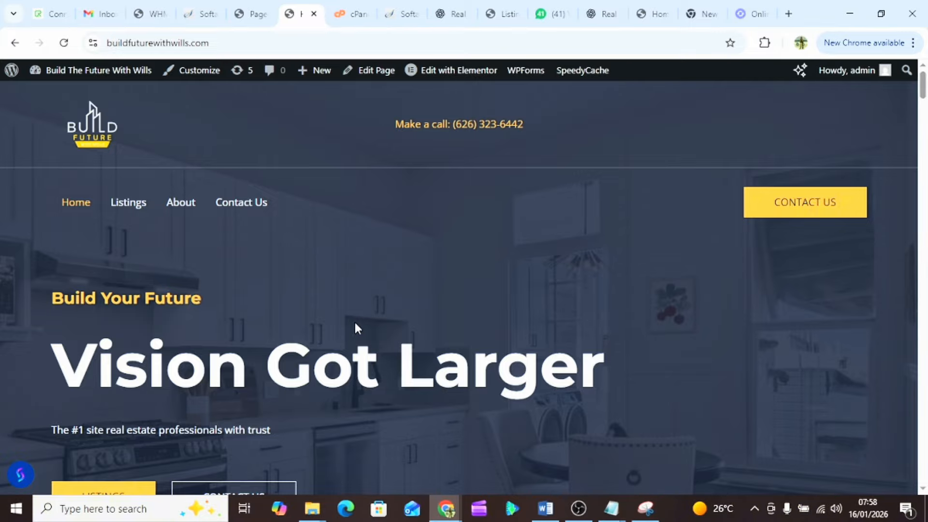
- Scroll through the live Home page's hero, latest listings, testimonials, FAQ and contact form
scroll(355, 329, down, 2)
scroll(355, 324, down, 15)
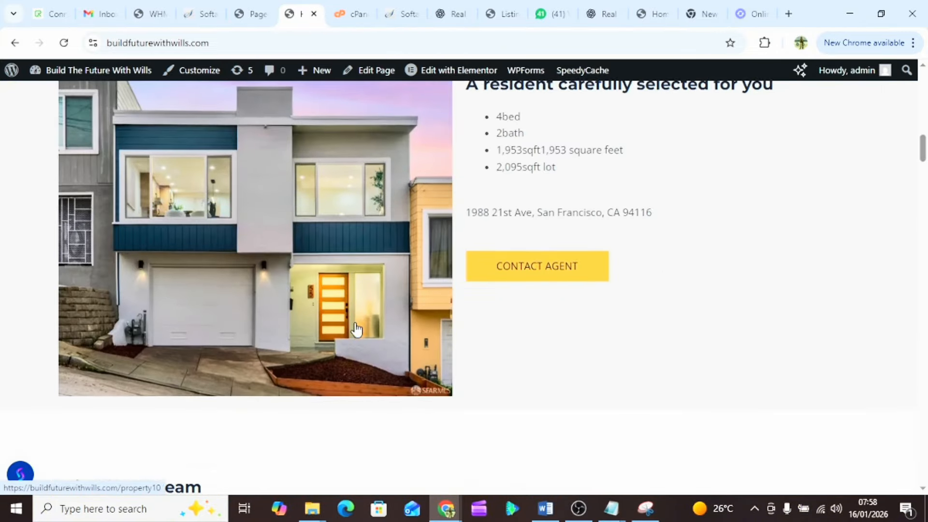
scroll(355, 329, down, 10)
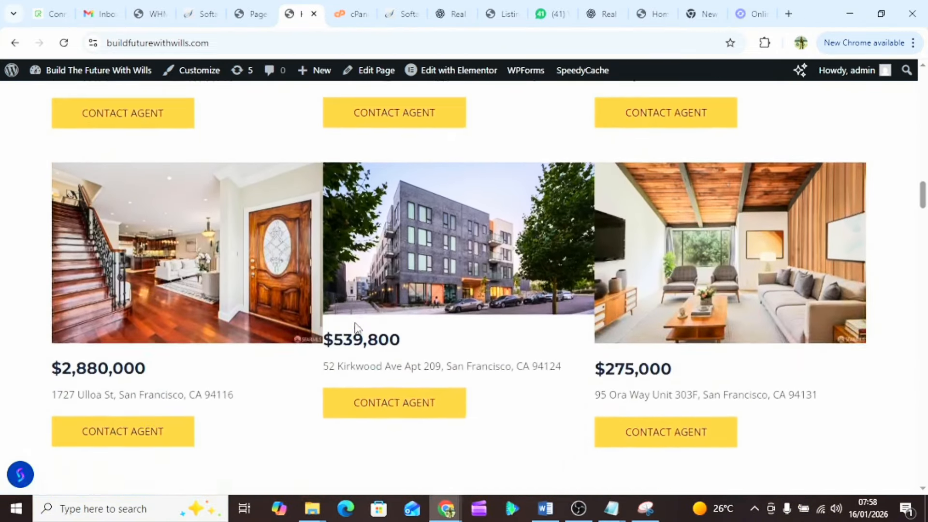
scroll(358, 328, down, 20)
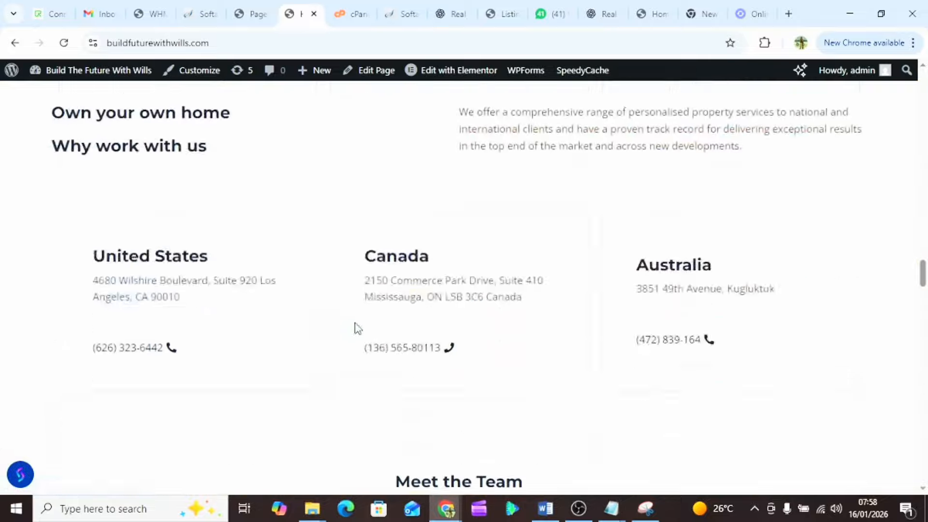
scroll(358, 328, up, 3)
scroll(357, 328, down, 10)
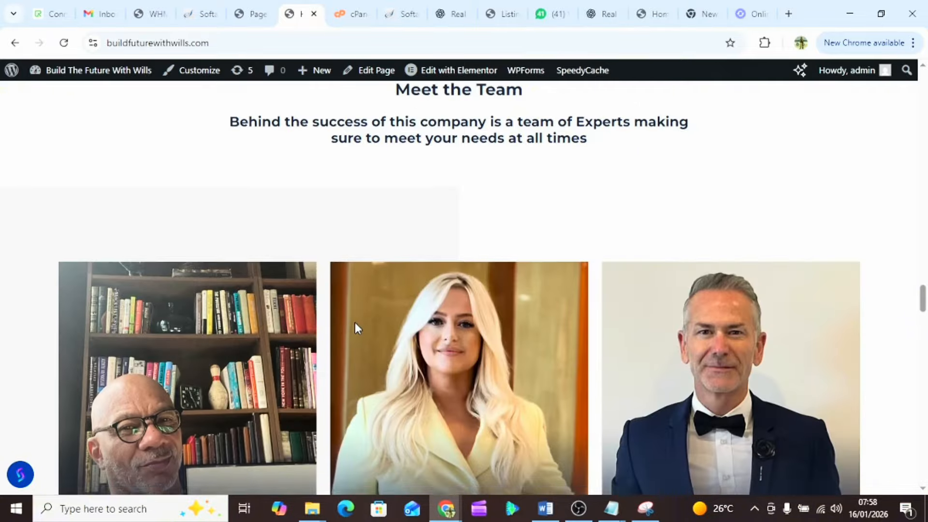
scroll(356, 327, down, 15)
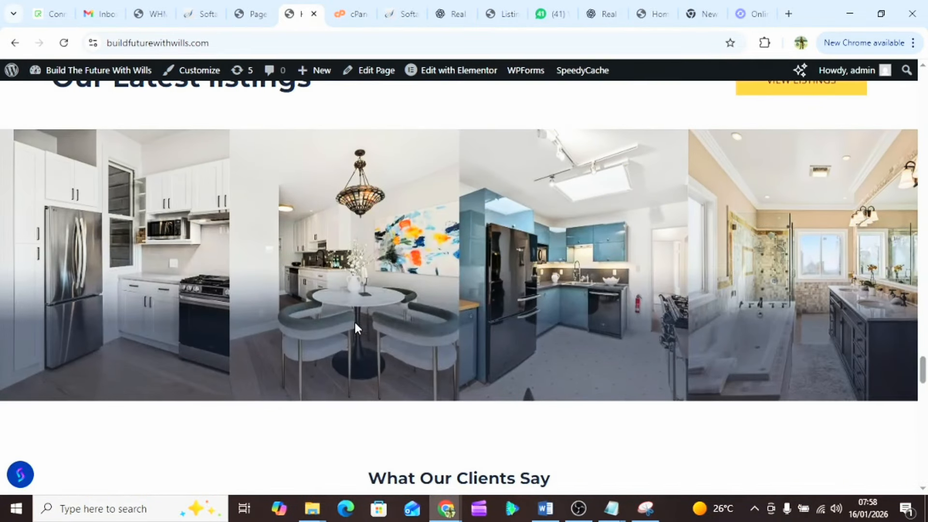
scroll(356, 328, down, 15)
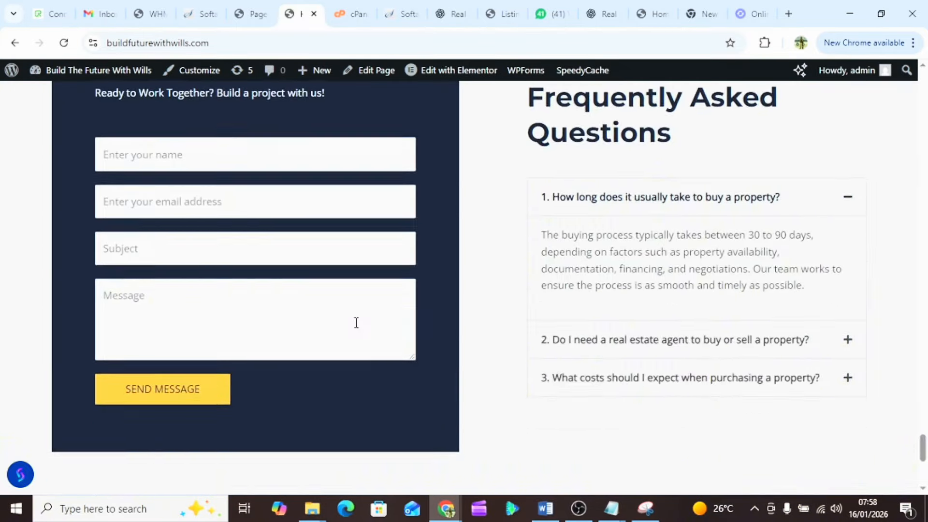
scroll(355, 328, up, 20)
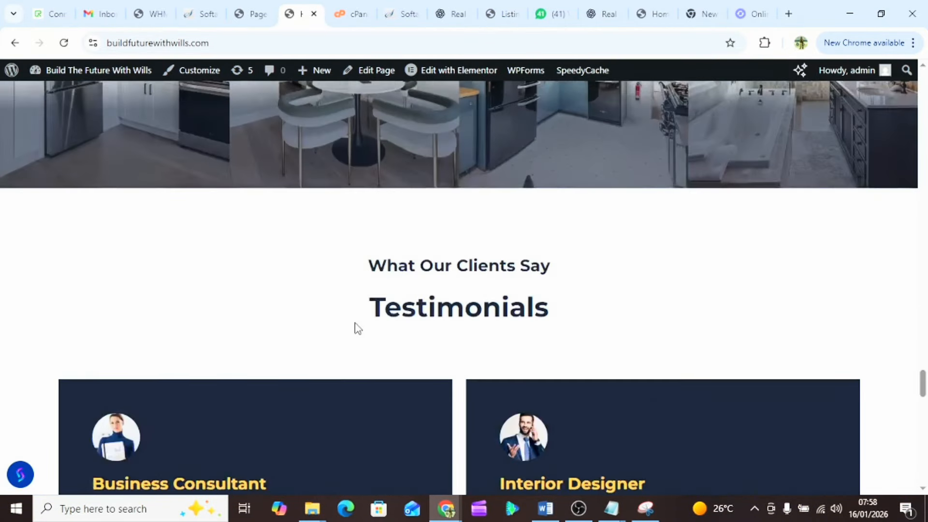
scroll(356, 329, up, 20)
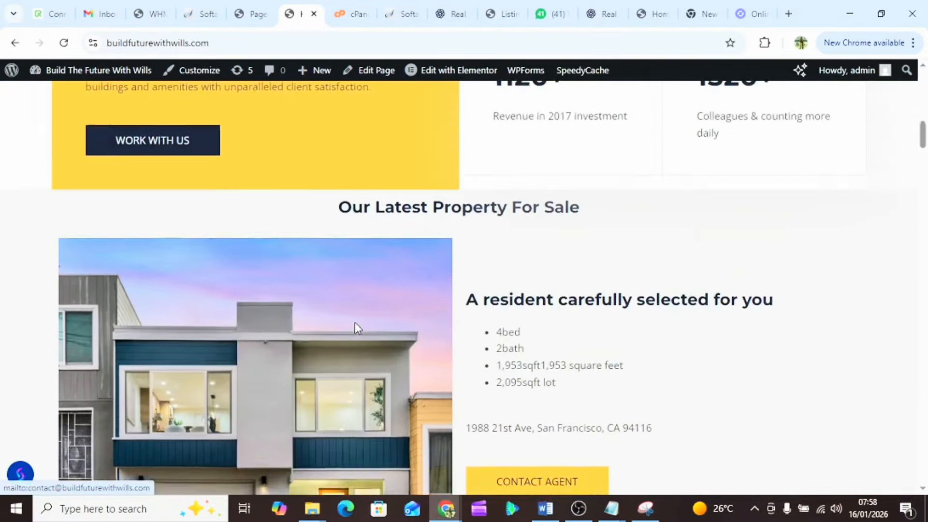
scroll(355, 324, up, 5)
scroll(532, 217, down, 2)
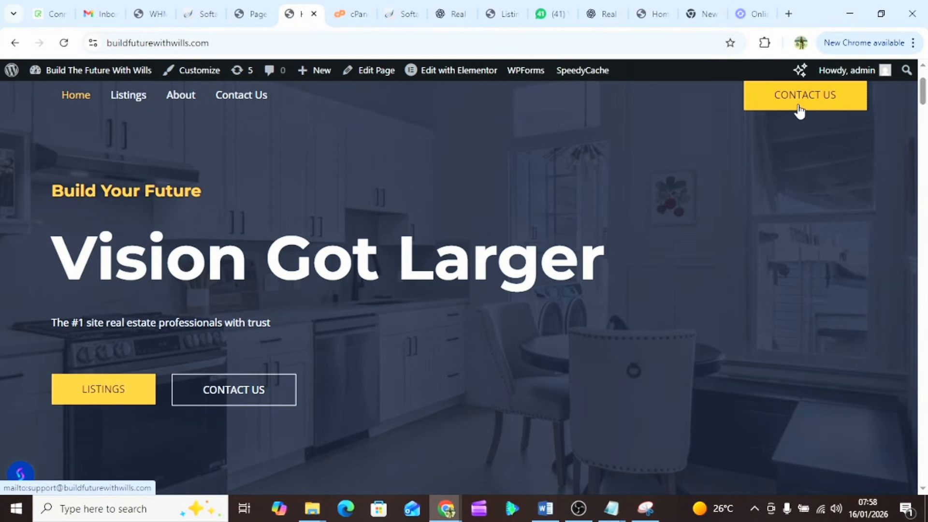
scroll(440, 185, down, 3)
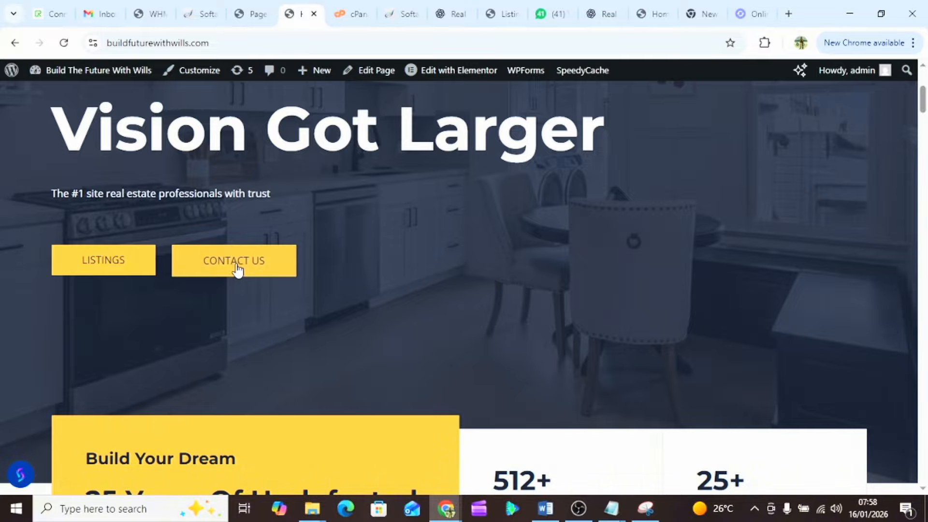
click(238, 270)
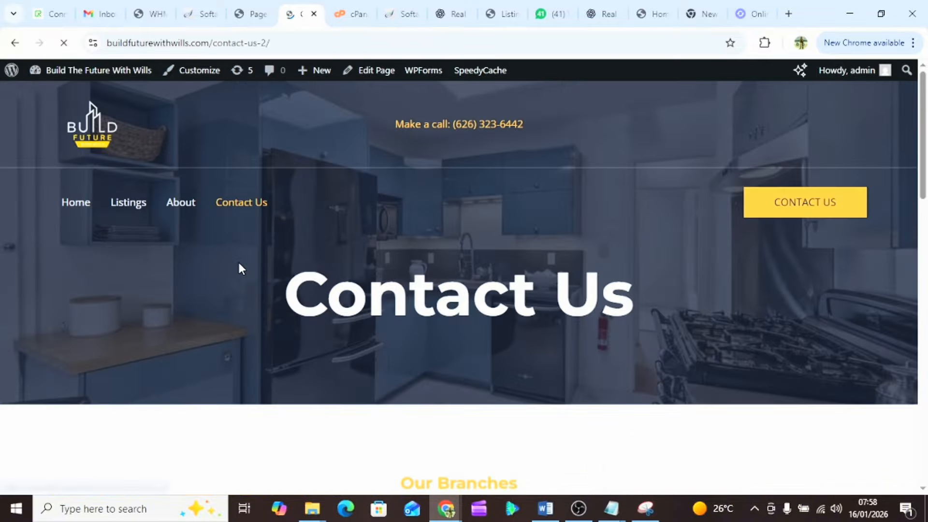
scroll(240, 269, down, 3)
scroll(240, 269, down, 7)
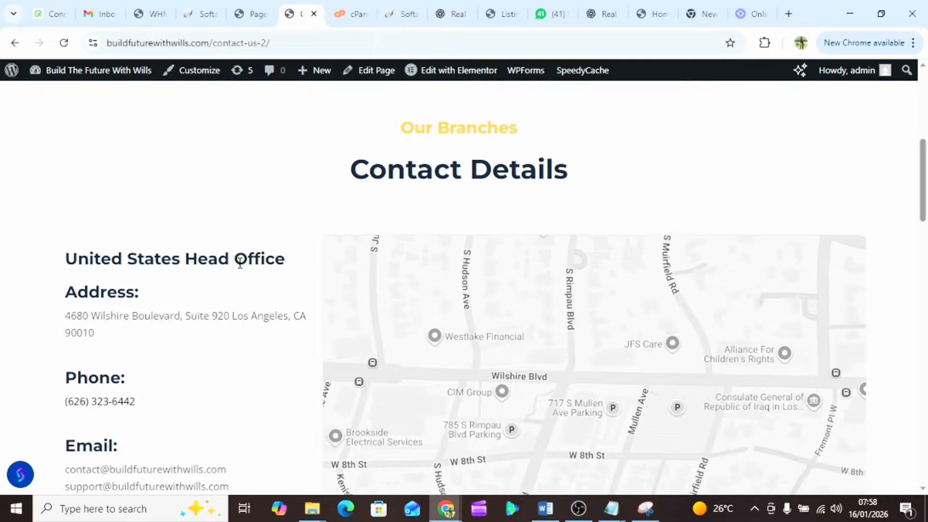
scroll(240, 269, down, 5)
scroll(243, 269, down, 8)
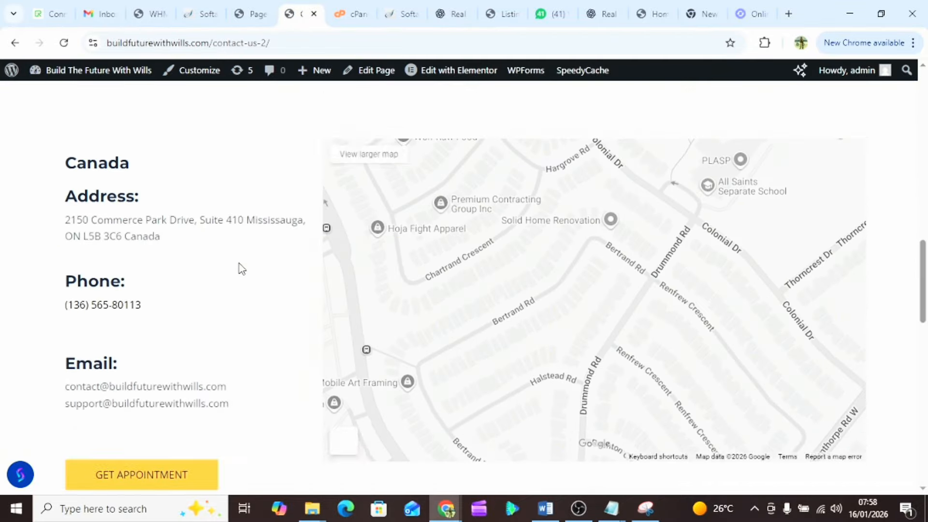
scroll(242, 269, up, 18)
scroll(241, 269, up, 5)
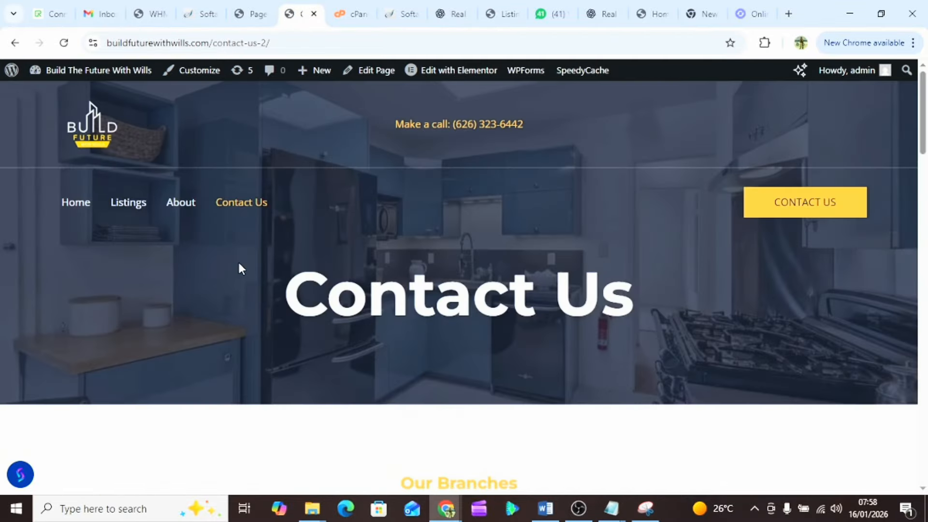
click(136, 203)
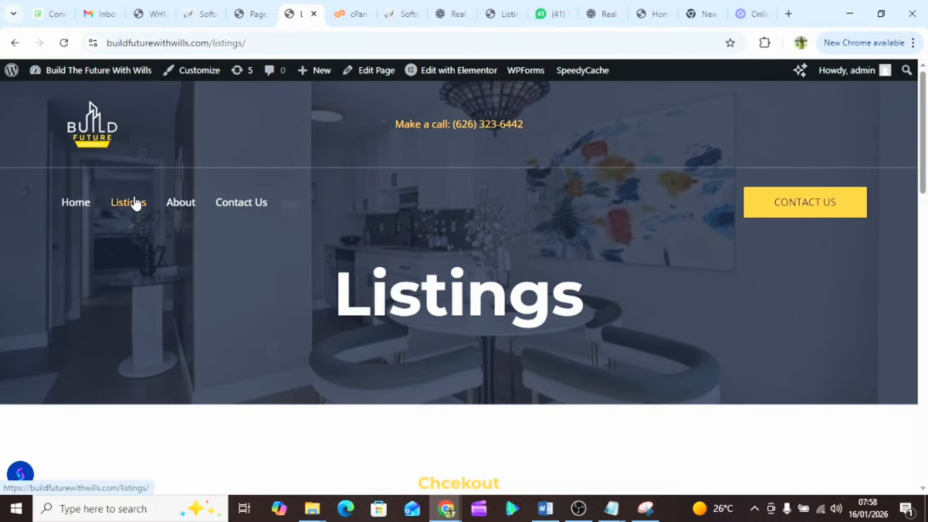
scroll(135, 203, down, 9)
scroll(339, 323, down, 10)
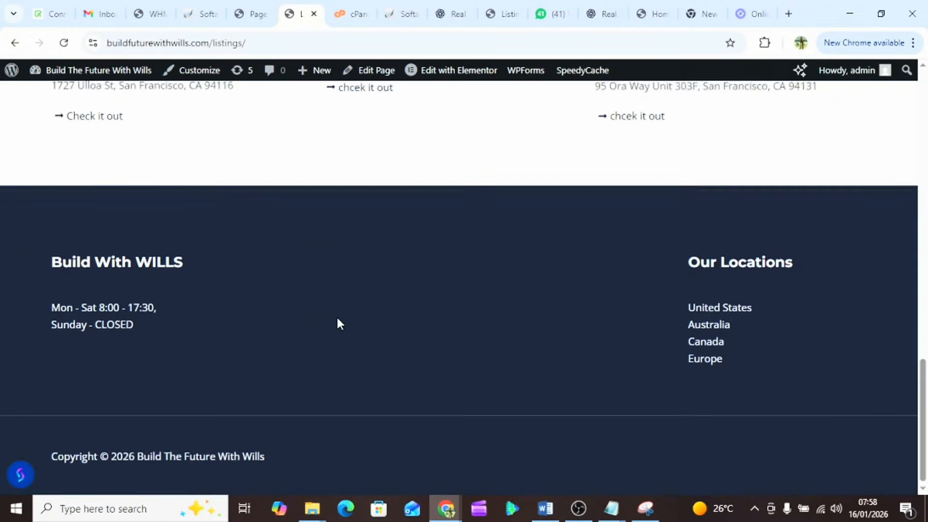
scroll(339, 323, up, 12)
scroll(337, 321, up, 6)
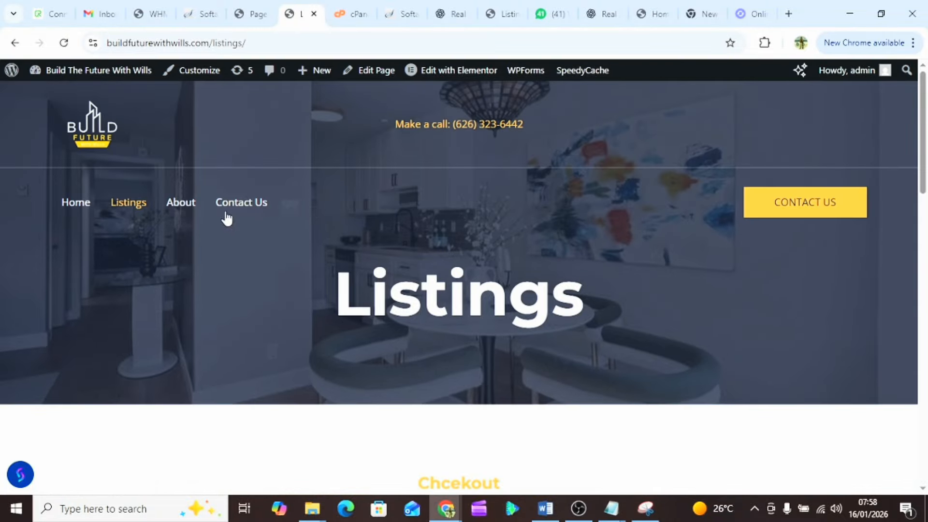
click(186, 206)
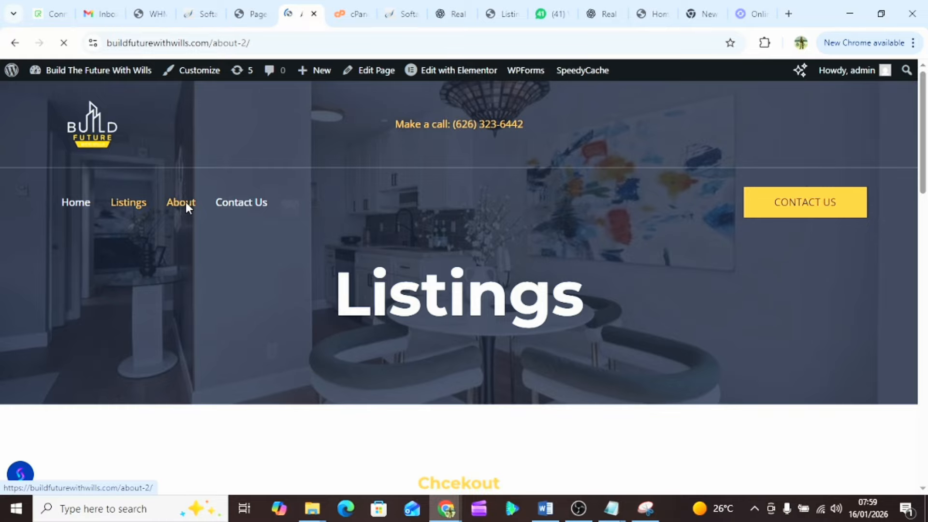
scroll(357, 381, down, 12)
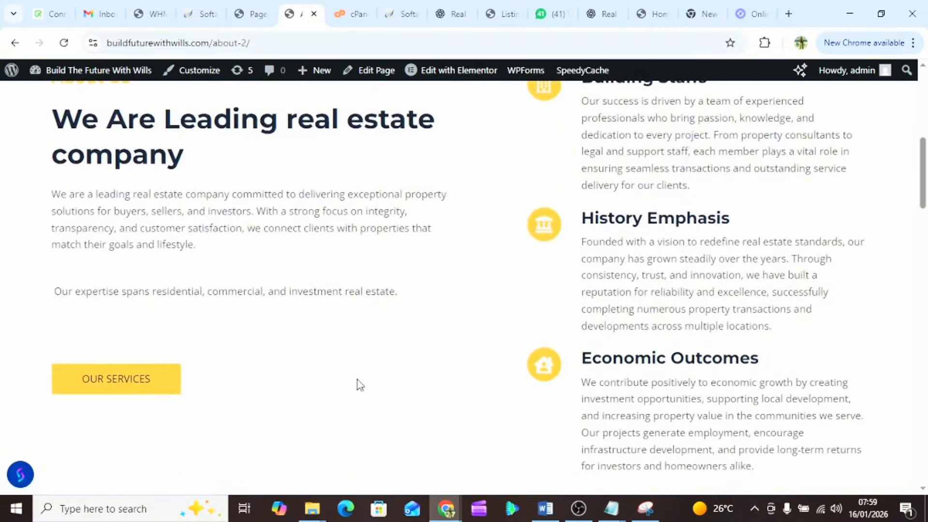
scroll(357, 380, down, 15)
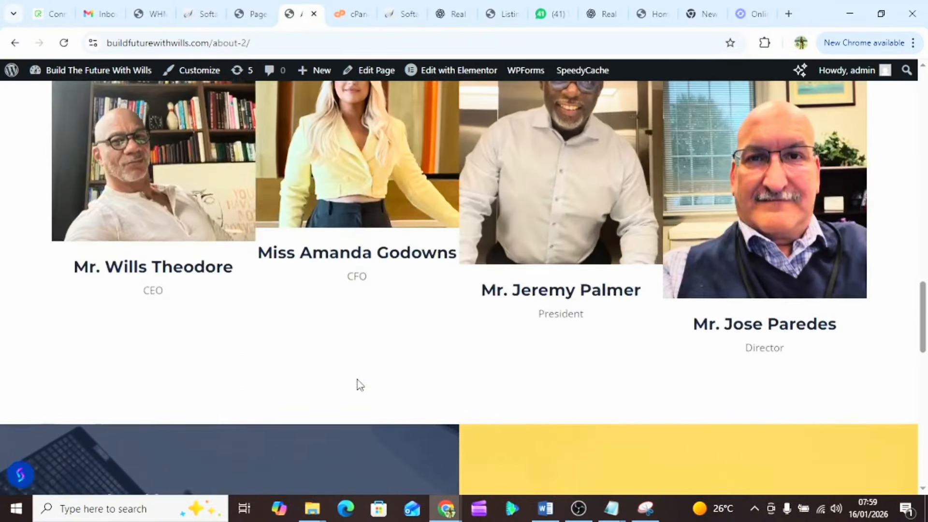
scroll(358, 379, down, 5)
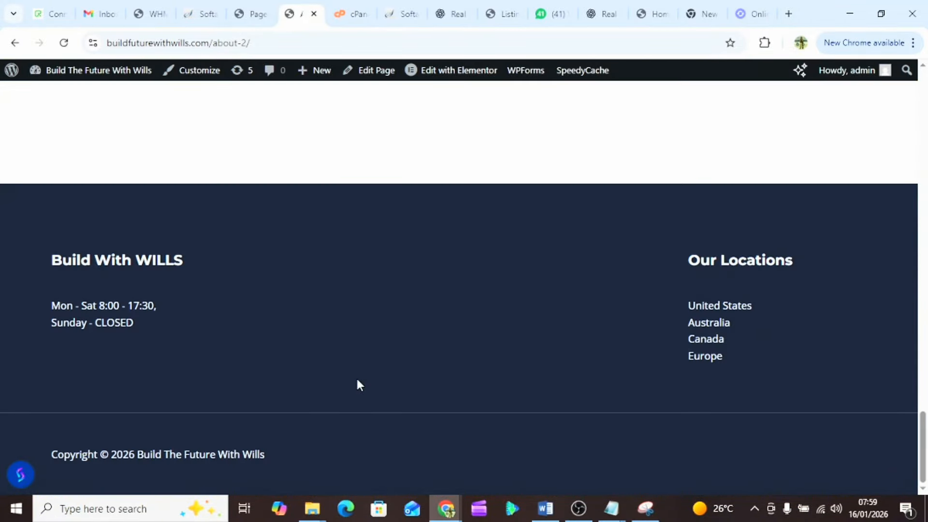
scroll(358, 379, up, 15)
scroll(358, 382, up, 10)
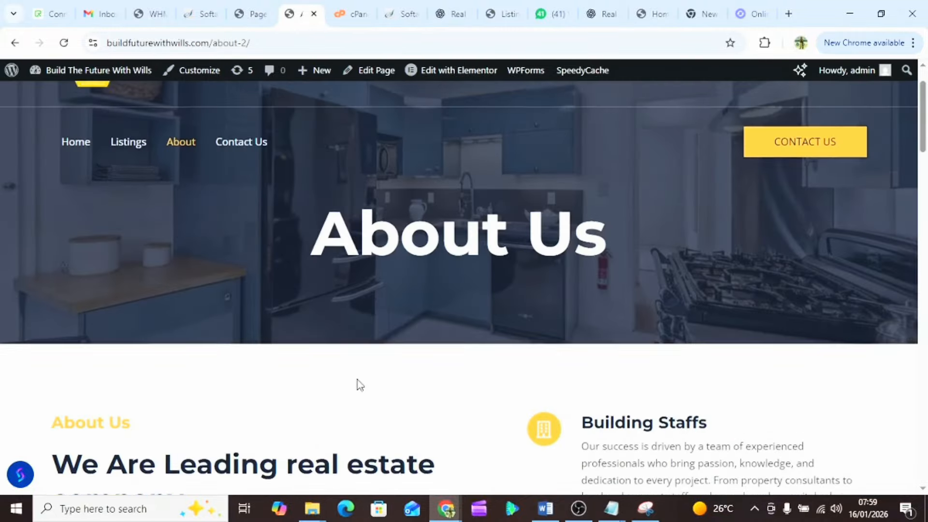
scroll(358, 382, down, 8)
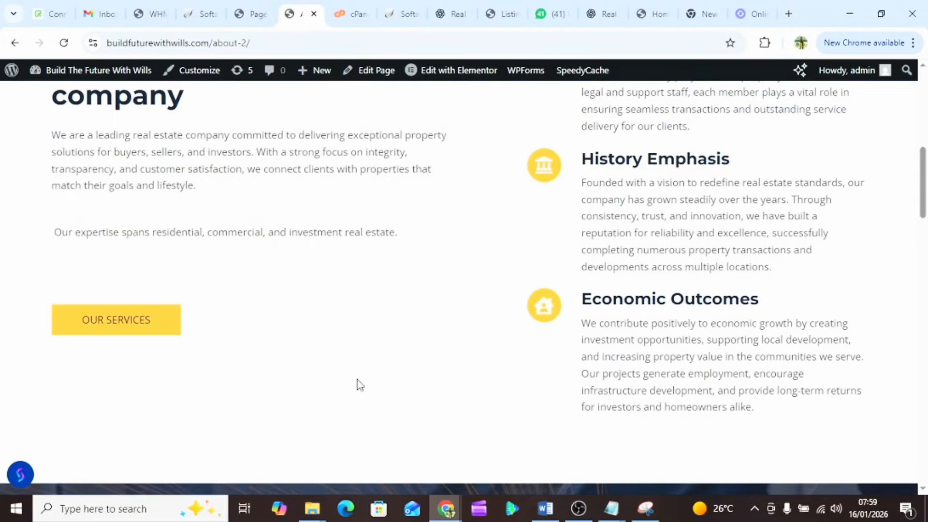
click(149, 325)
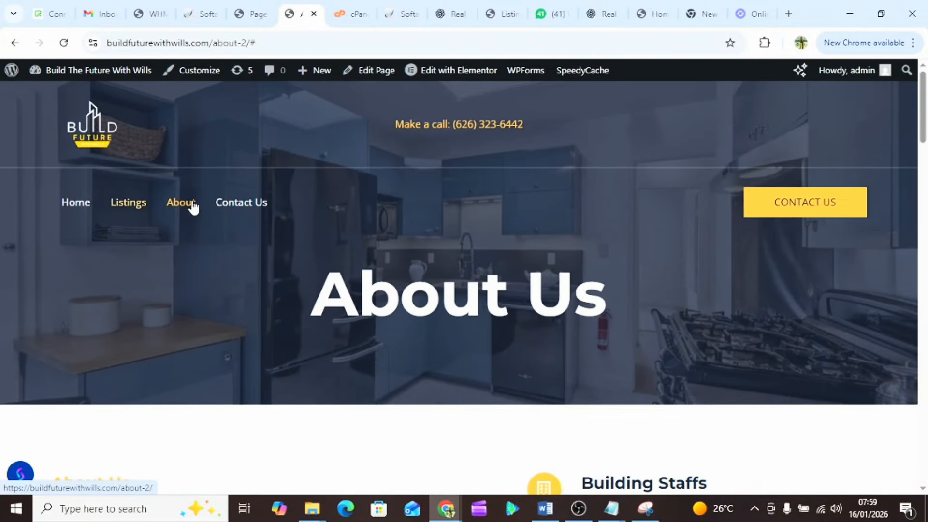
click(234, 211)
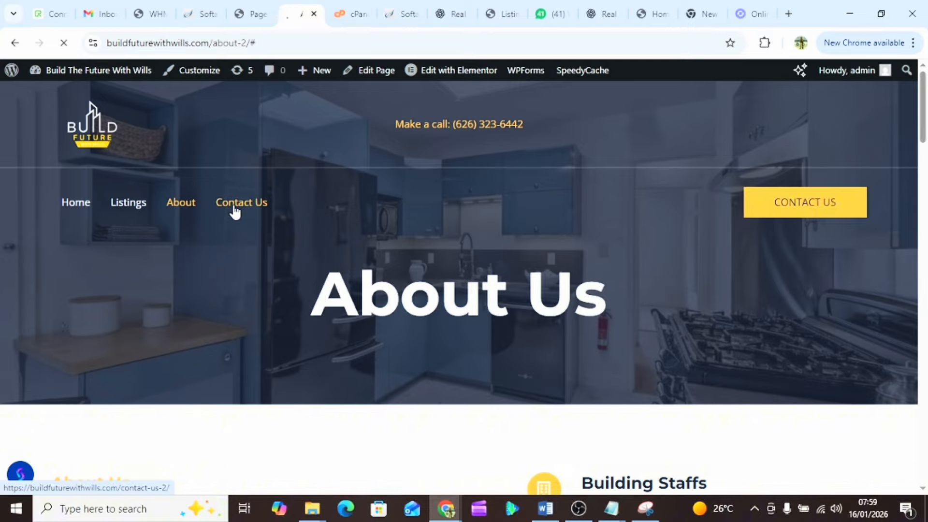
scroll(339, 370, down, 7)
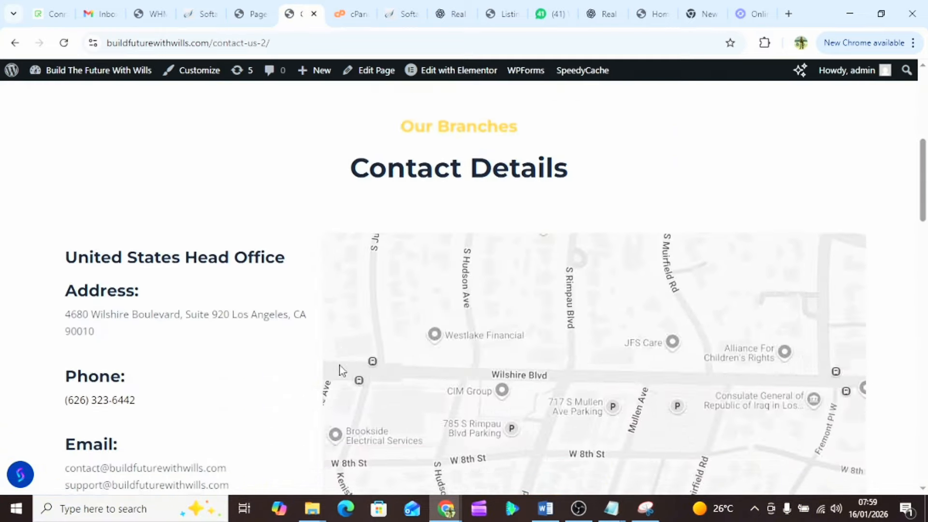
scroll(340, 370, up, 7)
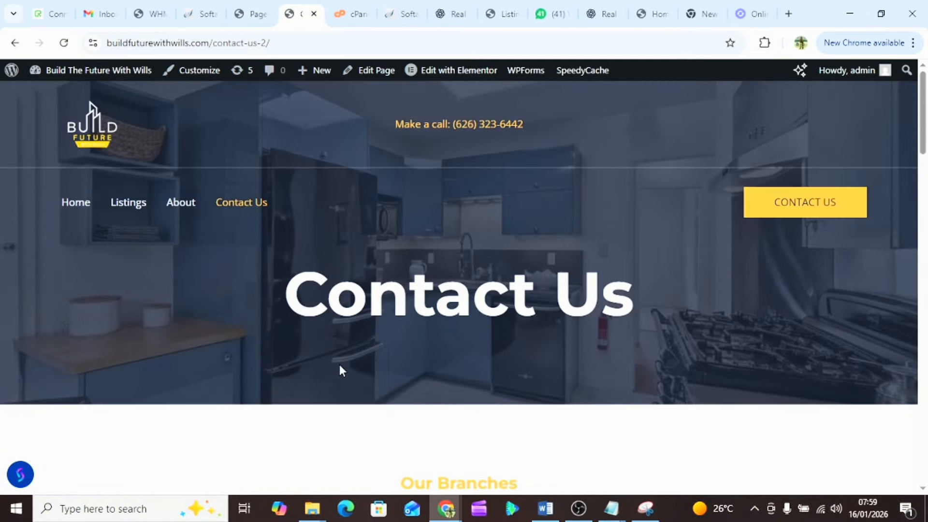
click(121, 209)
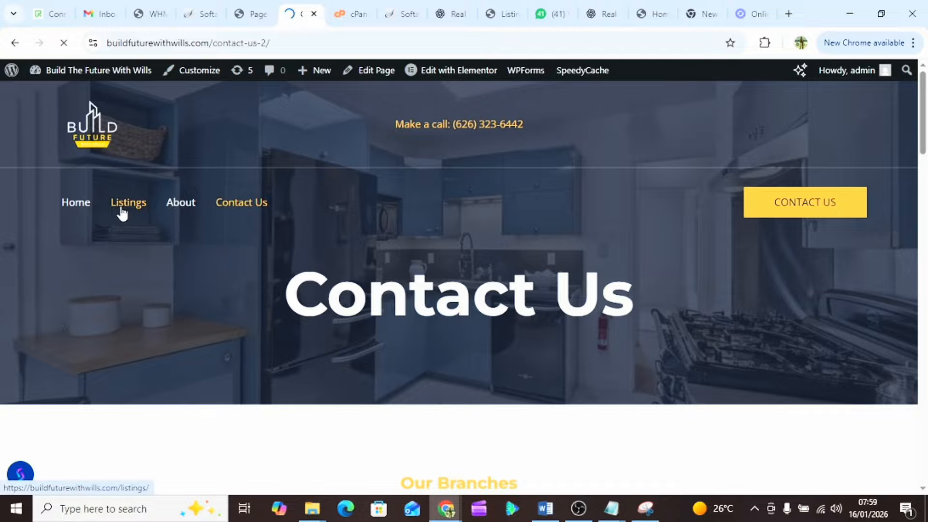
scroll(270, 348, down, 8)
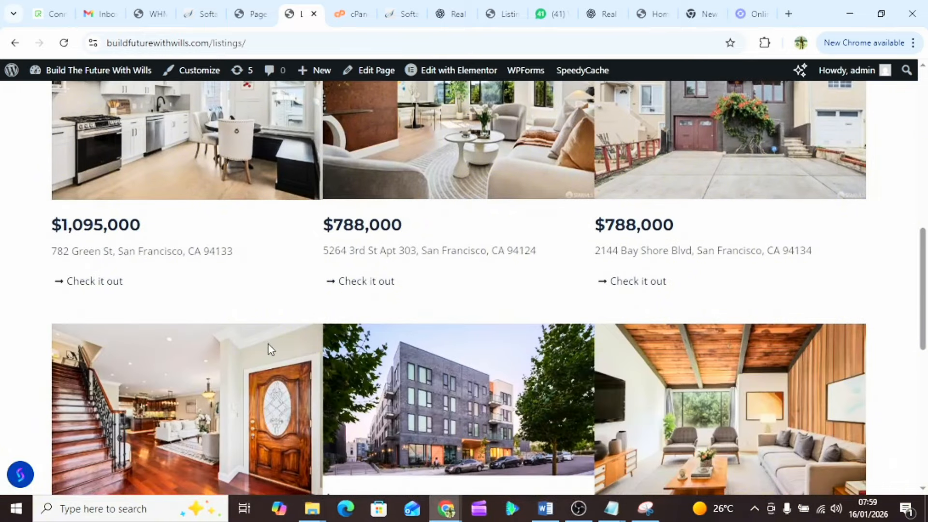
click(84, 284)
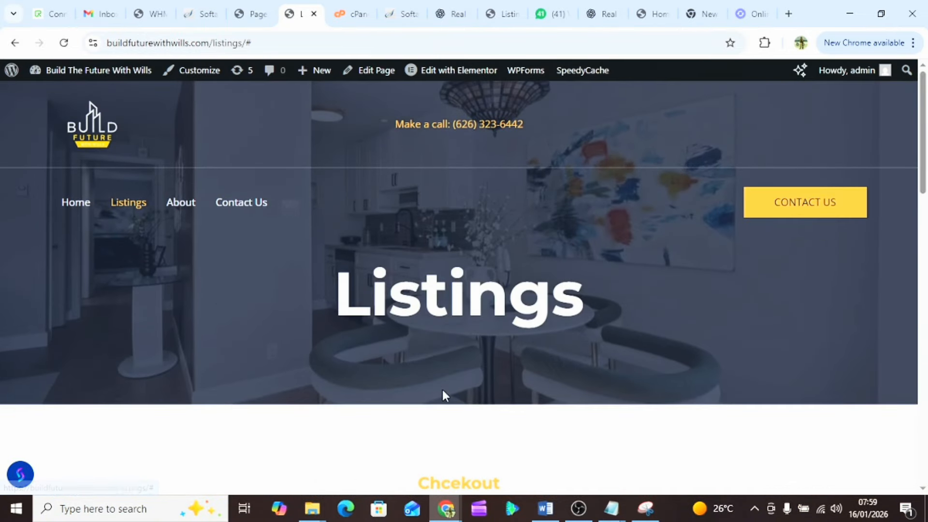
scroll(442, 390, down, 10)
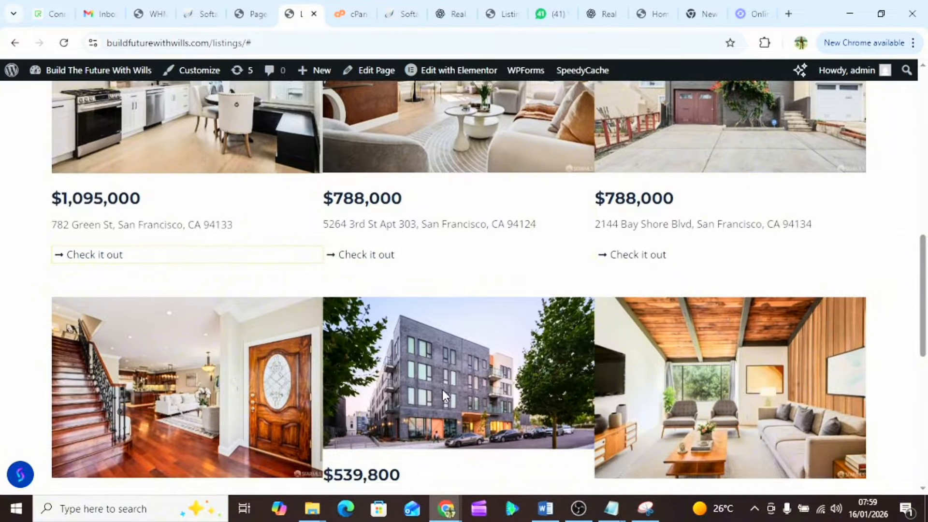
scroll(443, 390, up, 4)
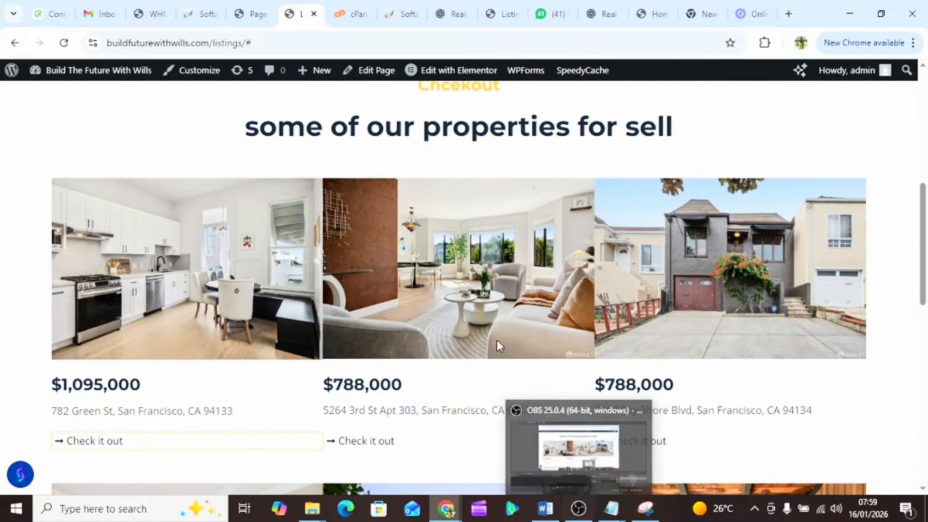
scroll(442, 356, down, 13)
scroll(442, 357, up, 2)
scroll(442, 356, up, 15)
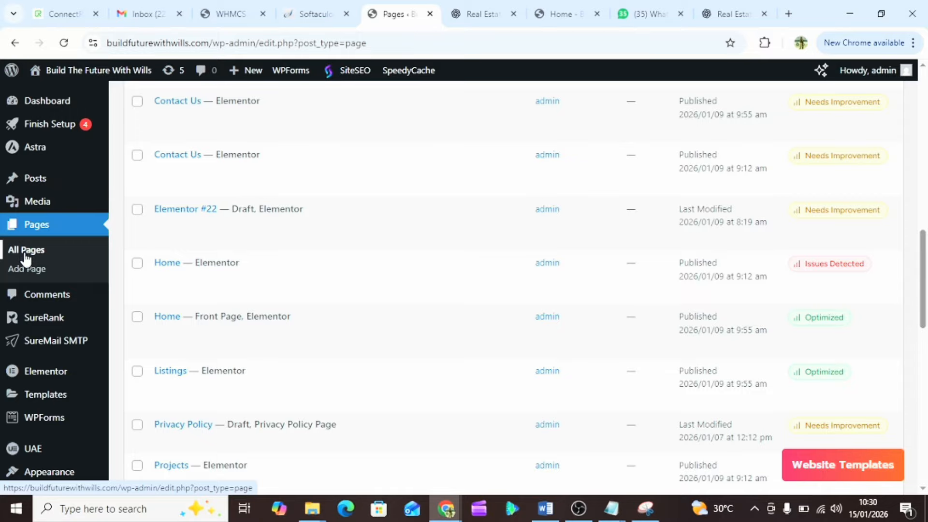
- From the All Pages list, launch Edit with Elementor on the Home — Front Page row
click(37, 257)
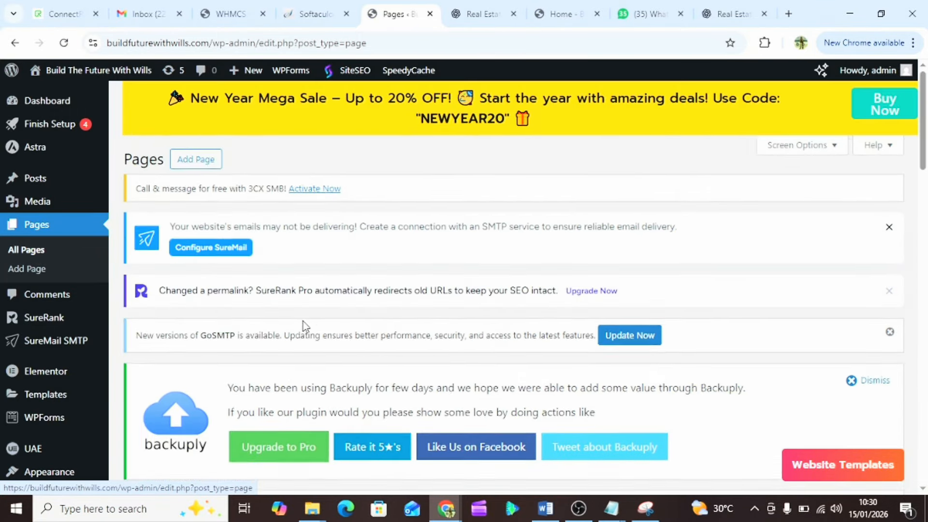
scroll(303, 321, down, 7)
scroll(303, 321, down, 8)
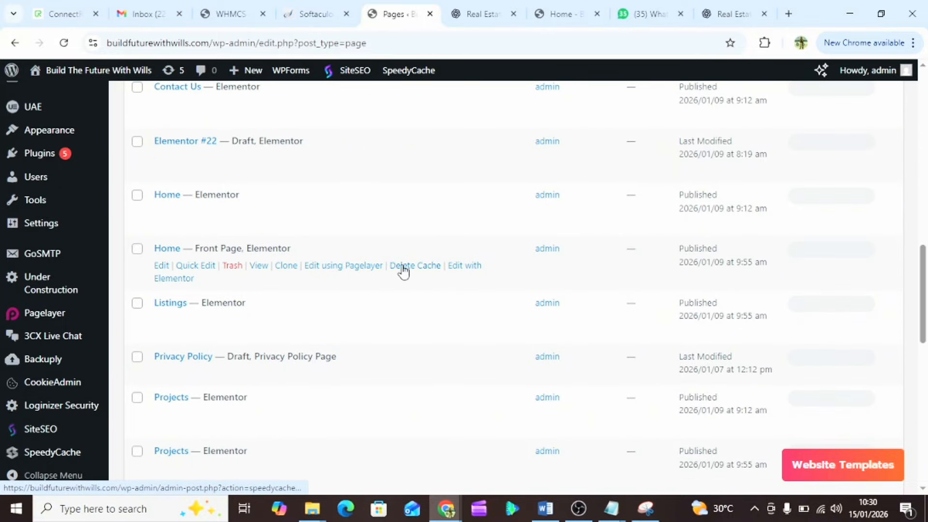
click(472, 266)
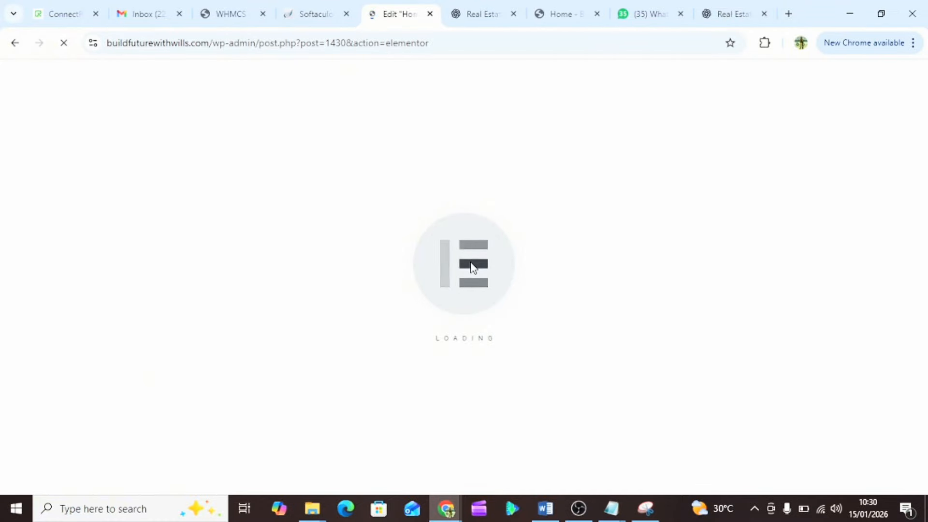
- Glance at the ChatGPT, WHMCS and Softaculous tabs, then return to the loaded Home editor
click(466, 16)
click(389, 10)
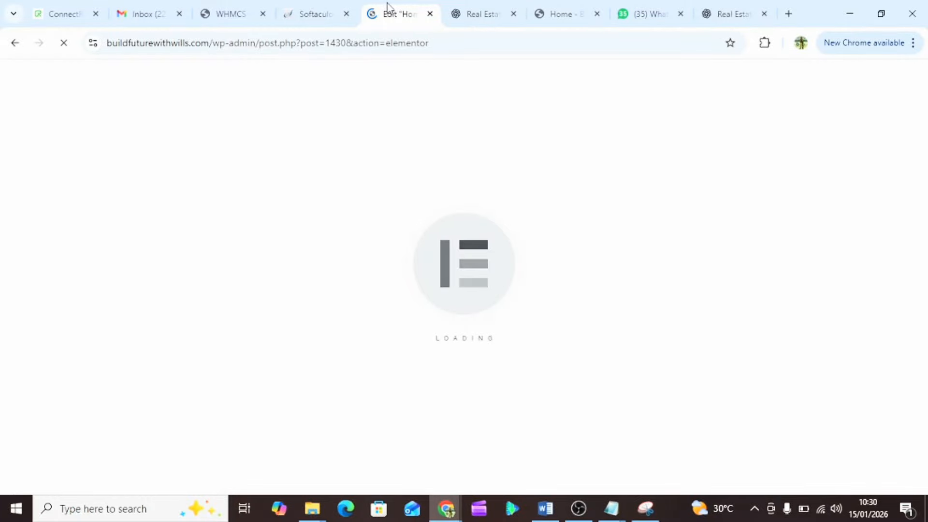
click(225, 8)
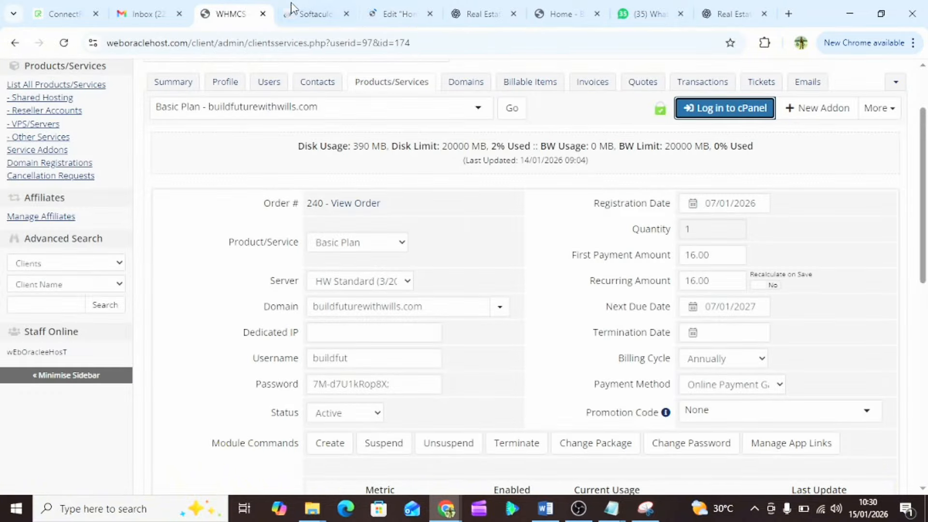
click(316, 10)
click(398, 12)
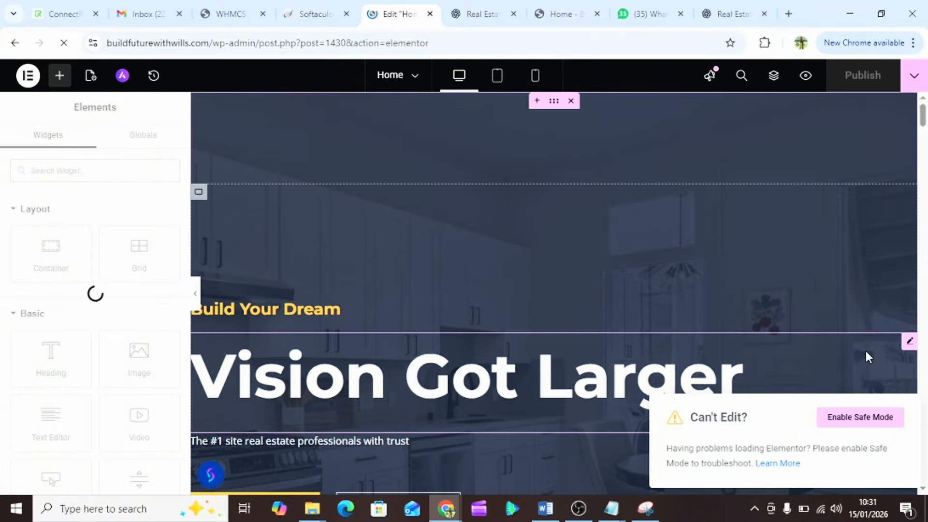
- Select the featured house photo container under Our Latest Property For Sale and show its Style settings
scroll(382, 259, down, 12)
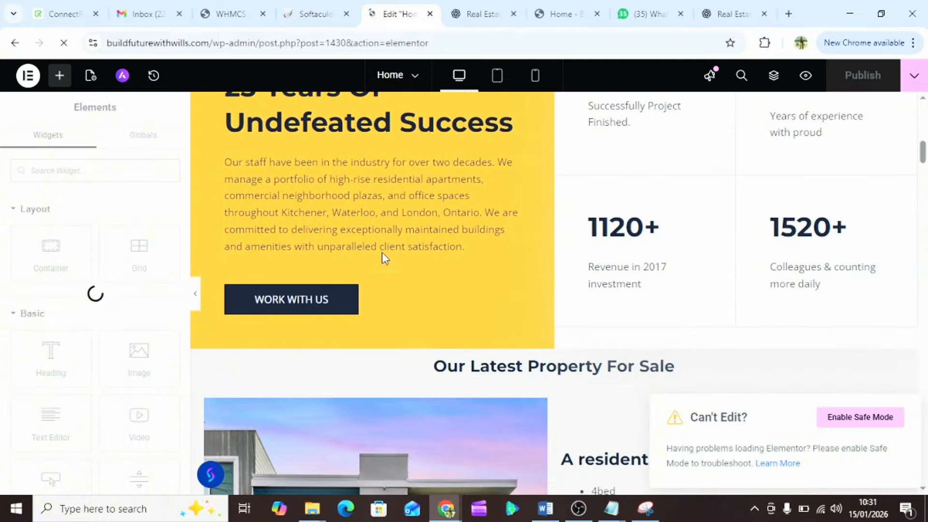
scroll(384, 256, down, 1)
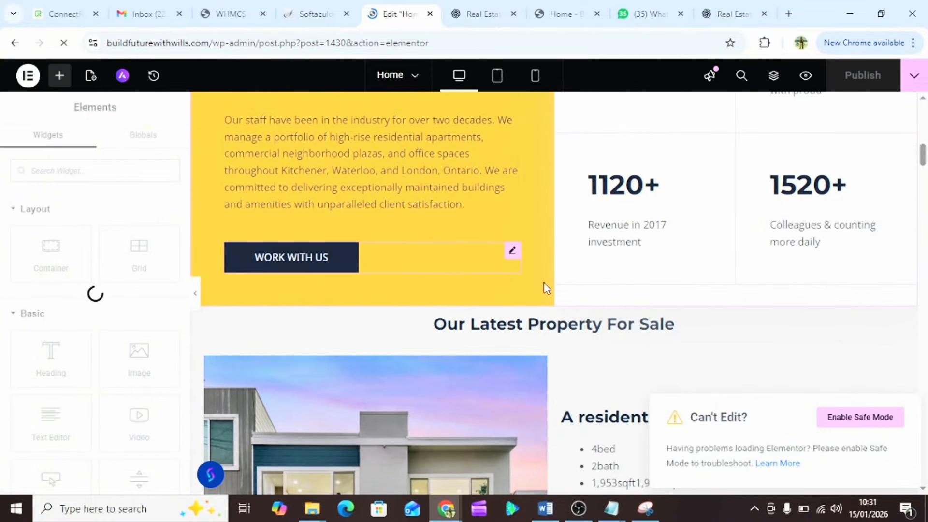
click(464, 6)
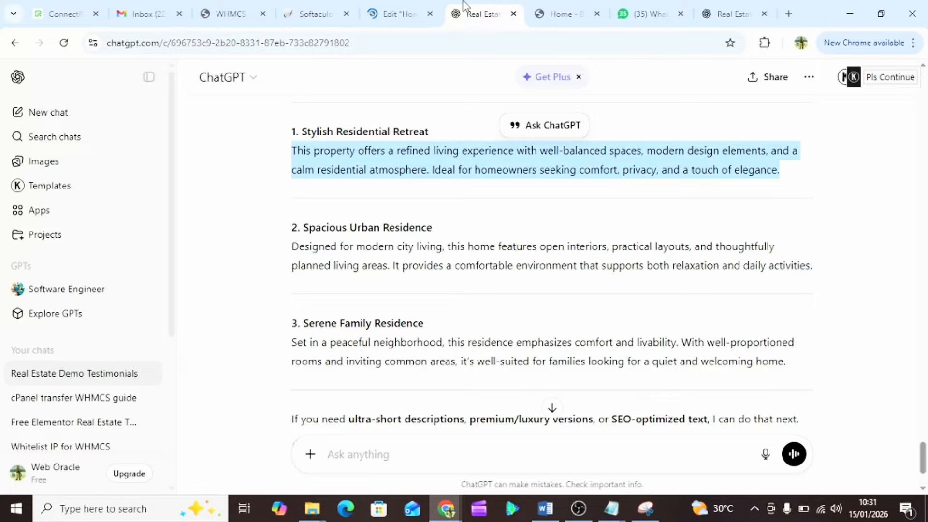
click(409, 12)
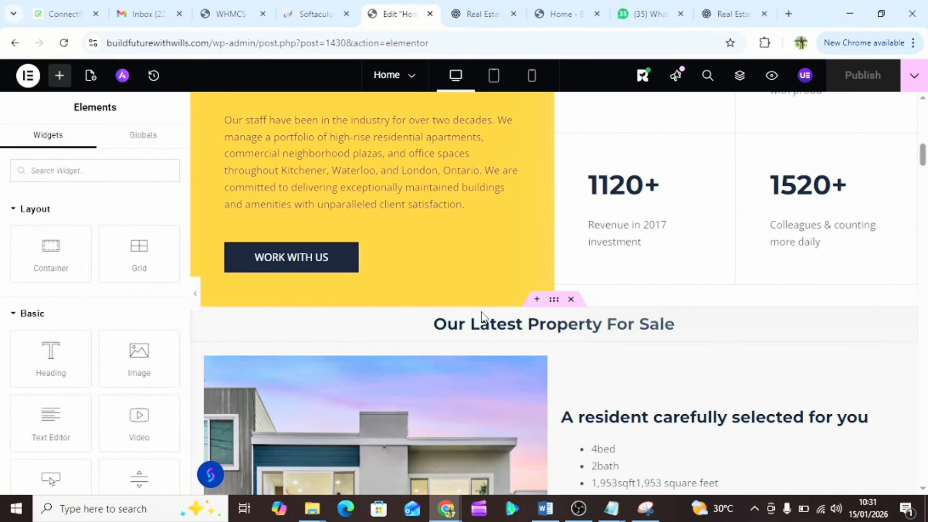
scroll(472, 381, down, 5)
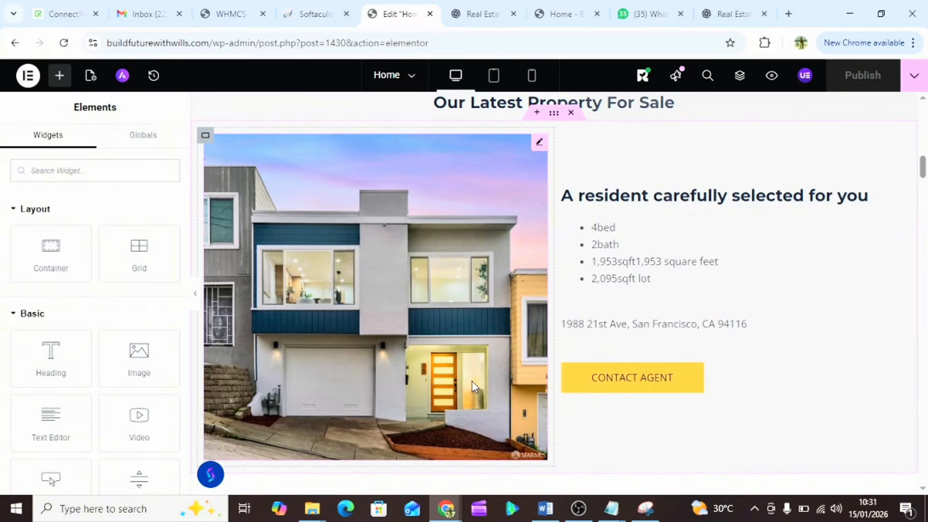
scroll(472, 381, up, 1)
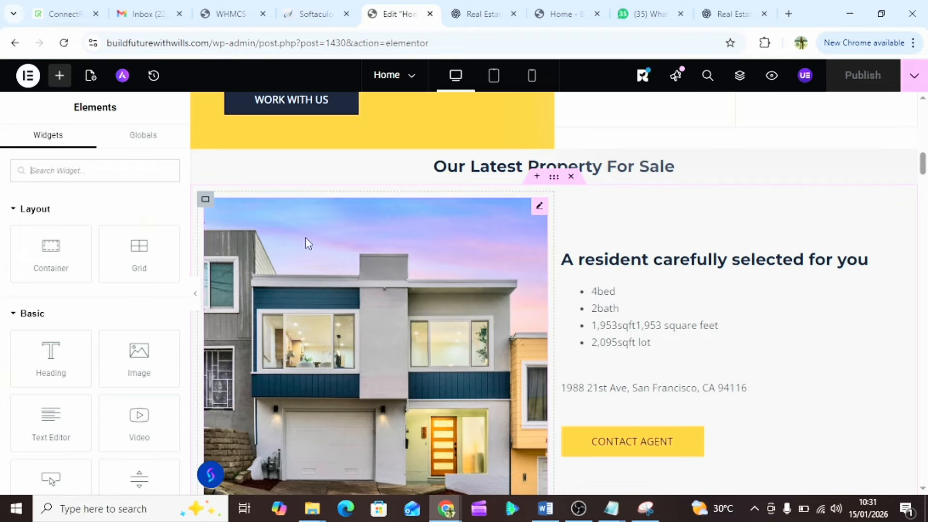
click(205, 202)
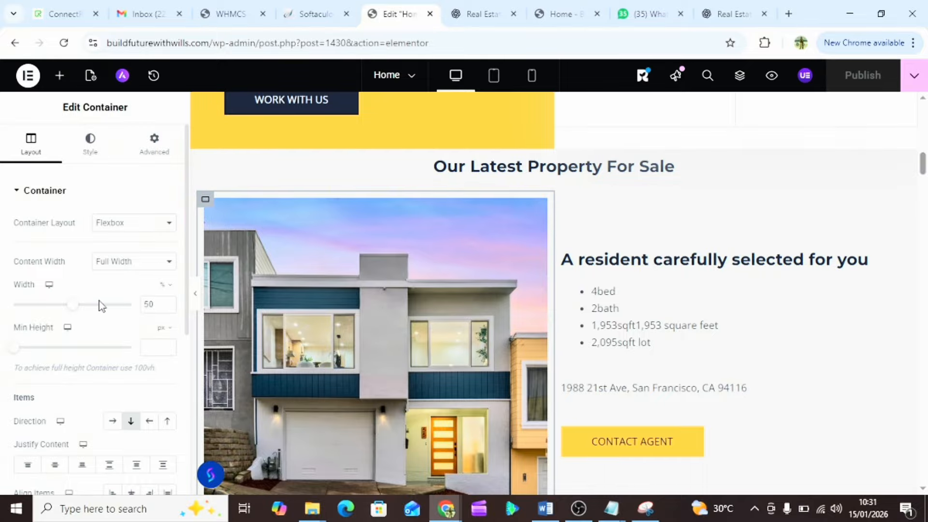
scroll(102, 306, down, 1)
scroll(102, 306, up, 1)
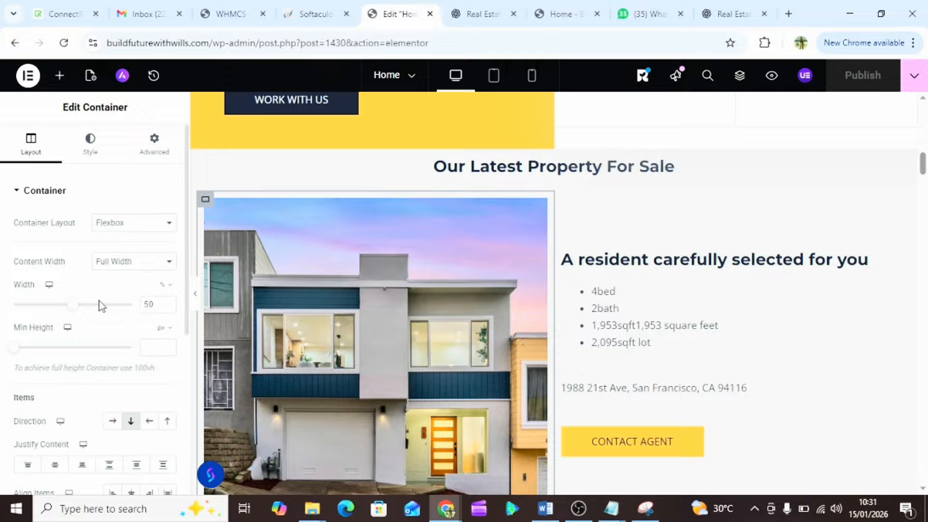
click(98, 155)
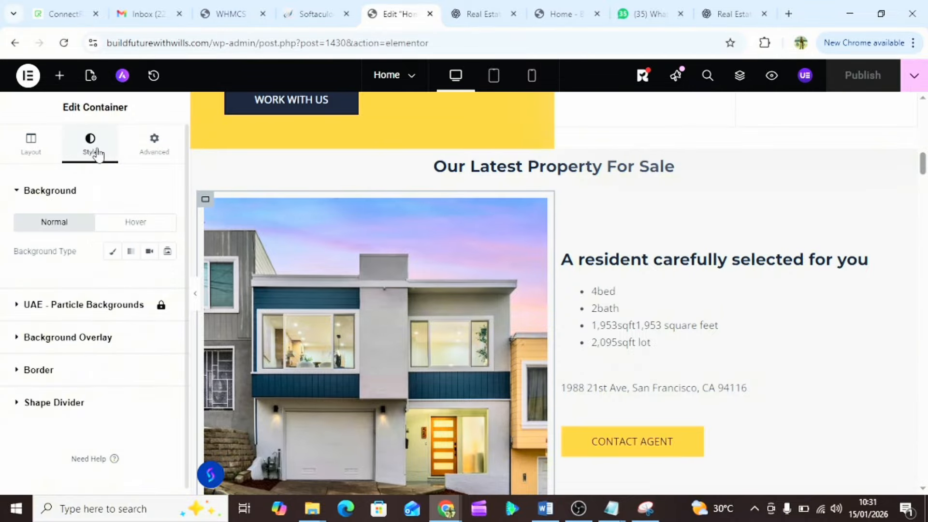
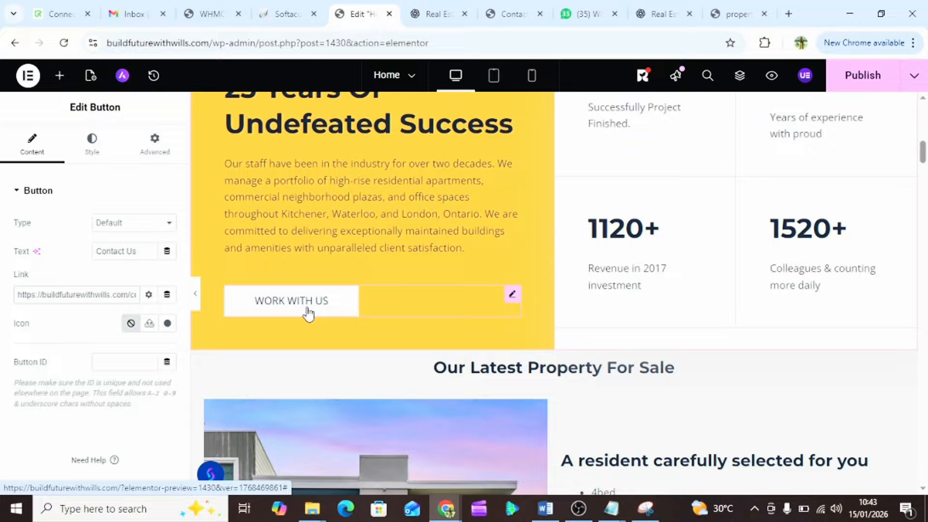
- Link the Work With Us button to the copied contact-us-2 page address
click(308, 314)
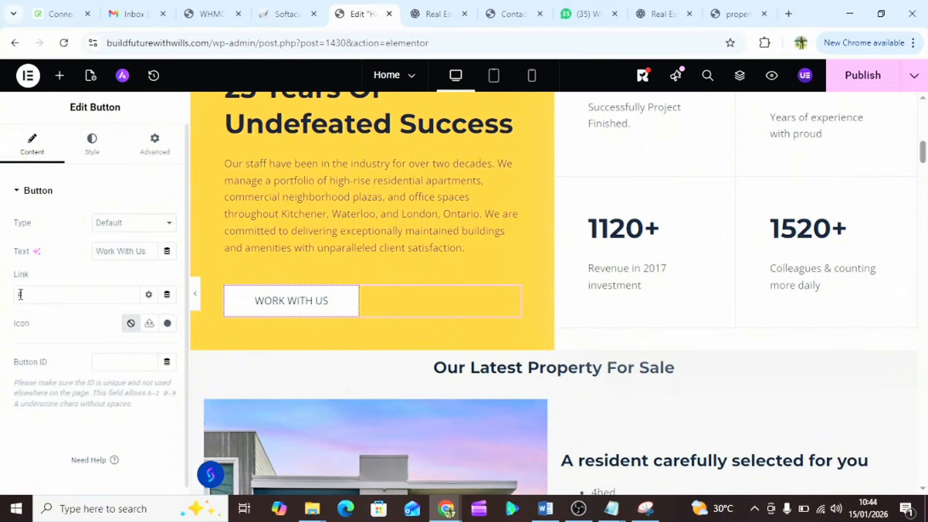
click(513, 9)
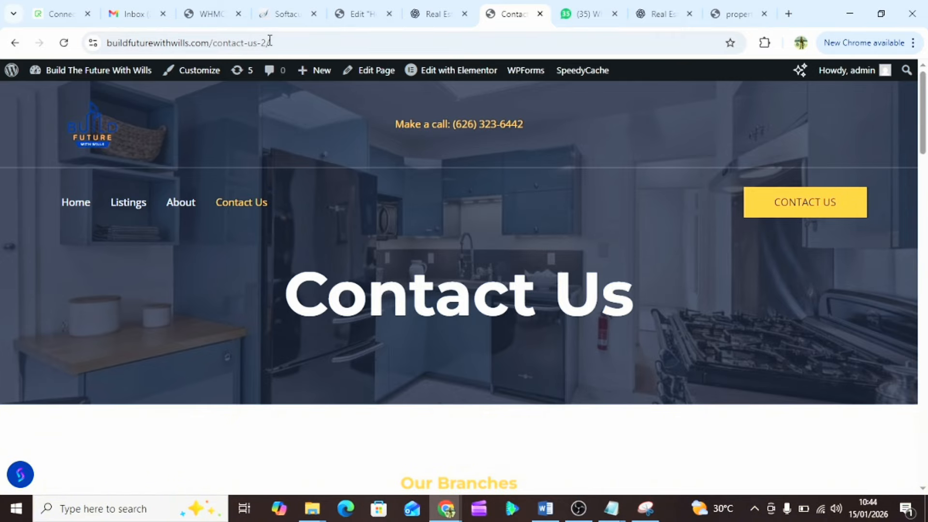
drag(266, 42, 107, 42)
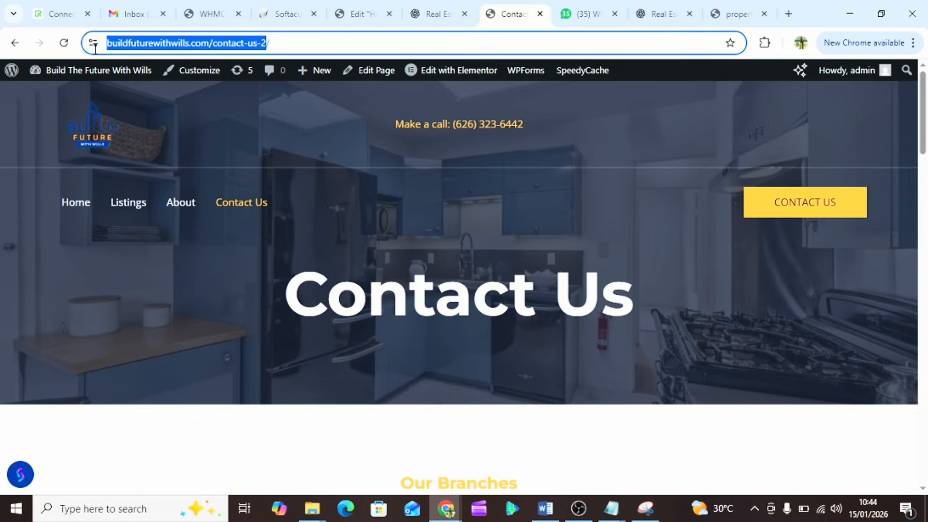
right_click(160, 44)
click(217, 171)
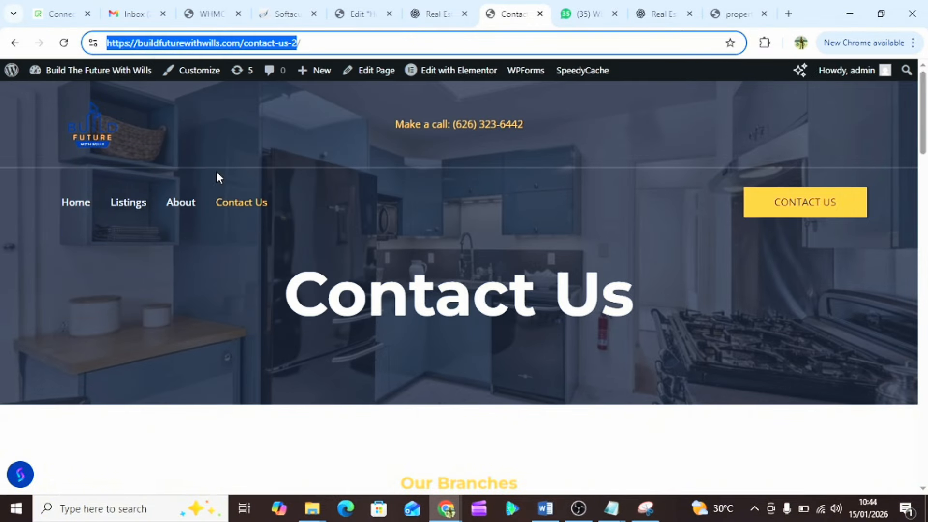
click(362, 7)
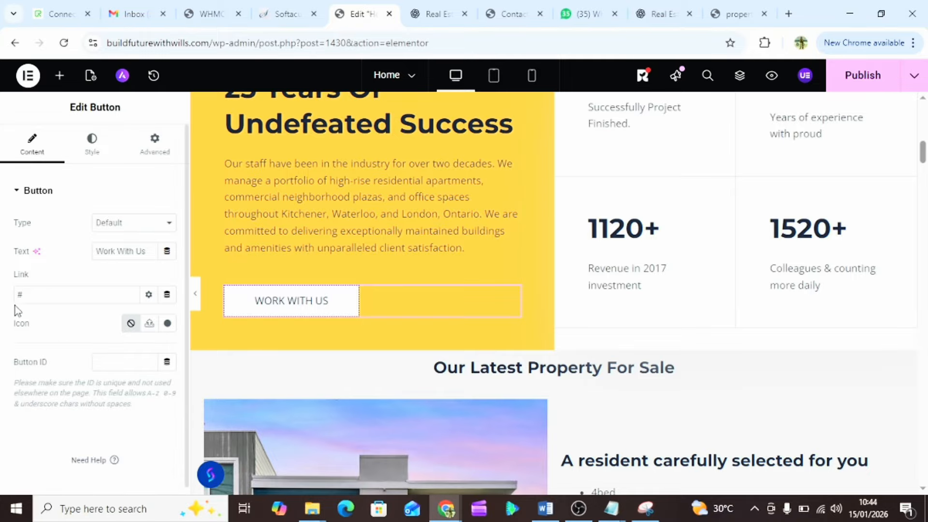
double_click(29, 294)
key(ctrl+v)
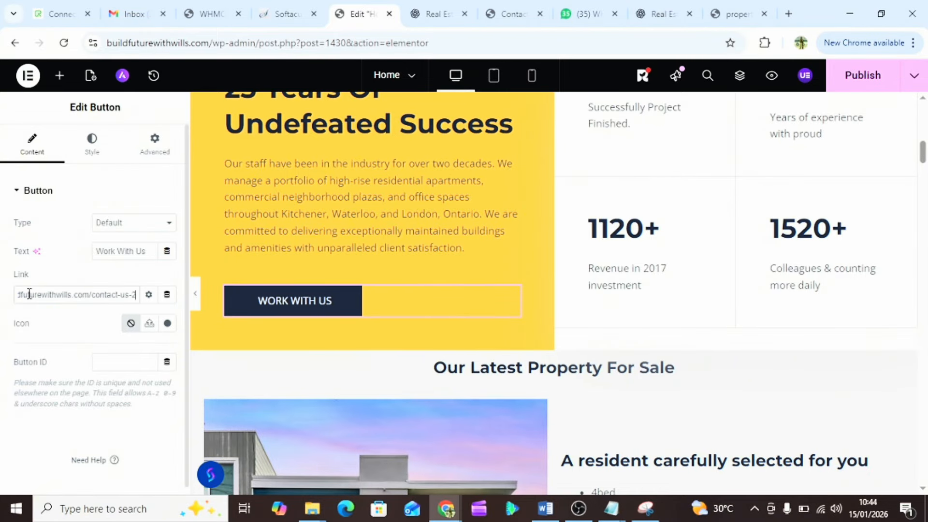
scroll(281, 318, down, 5)
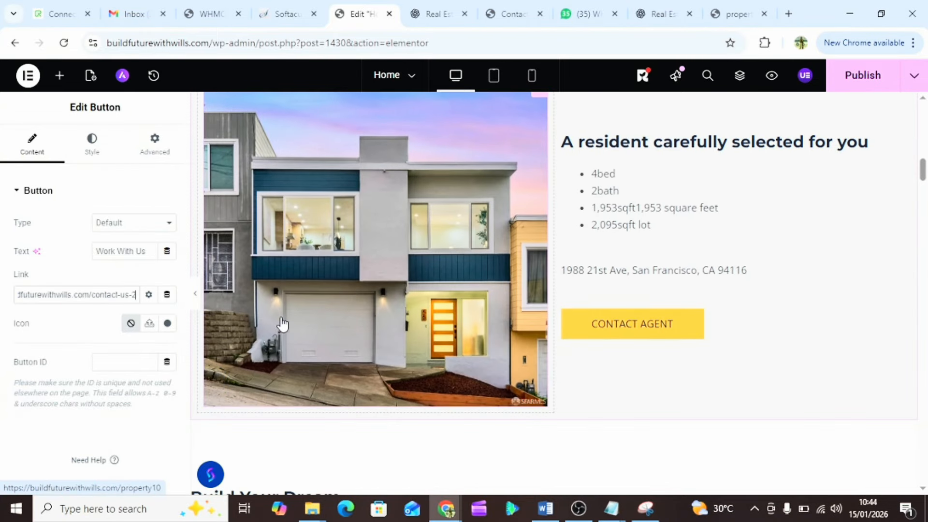
- Use the same contact-us-2 address as the featured property's Contact Agent button link
click(616, 322)
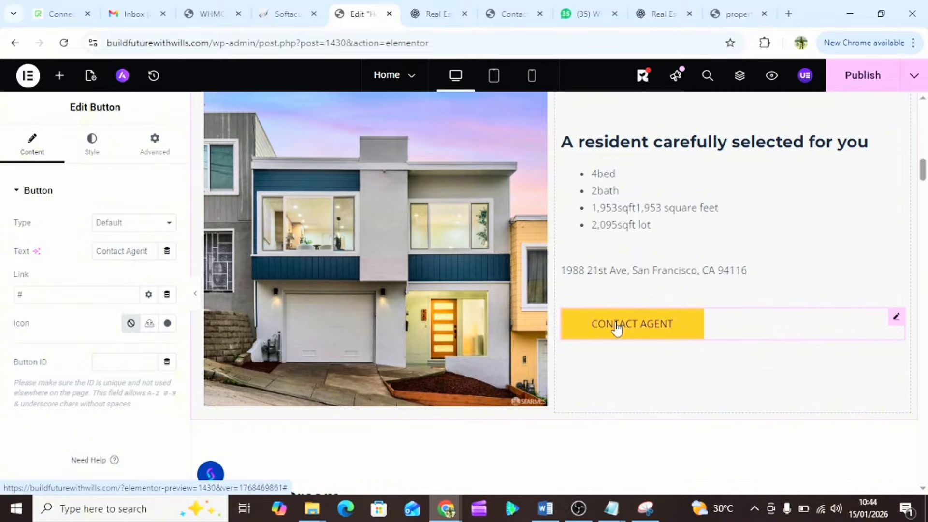
double_click(23, 293)
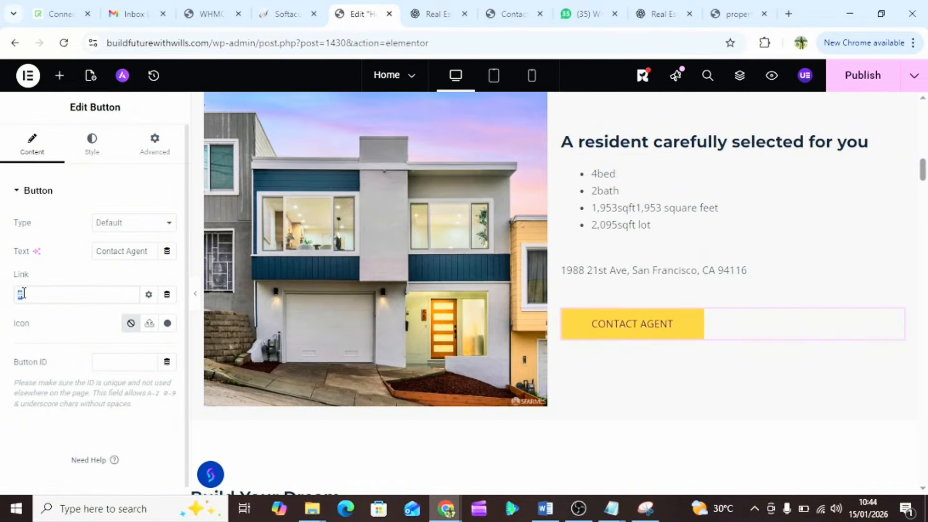
key(ctrl+v)
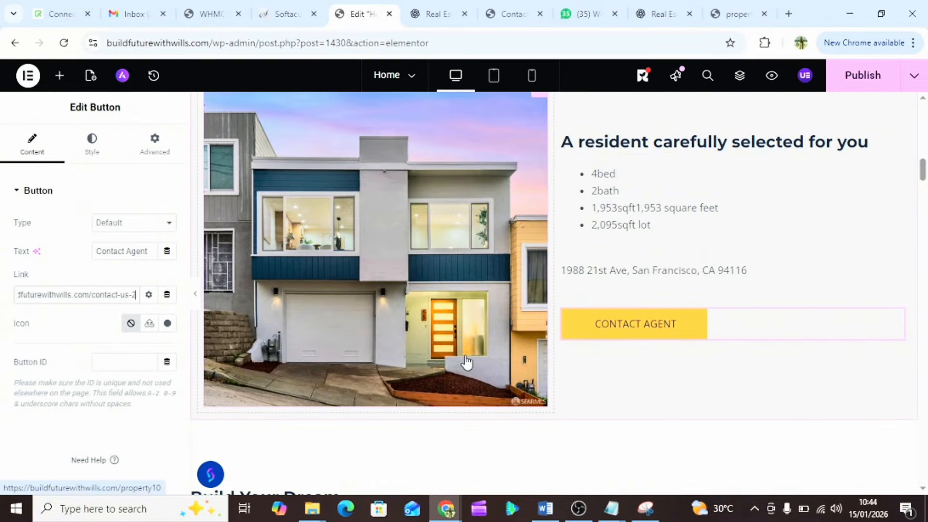
scroll(466, 361, down, 4)
scroll(467, 360, down, 5)
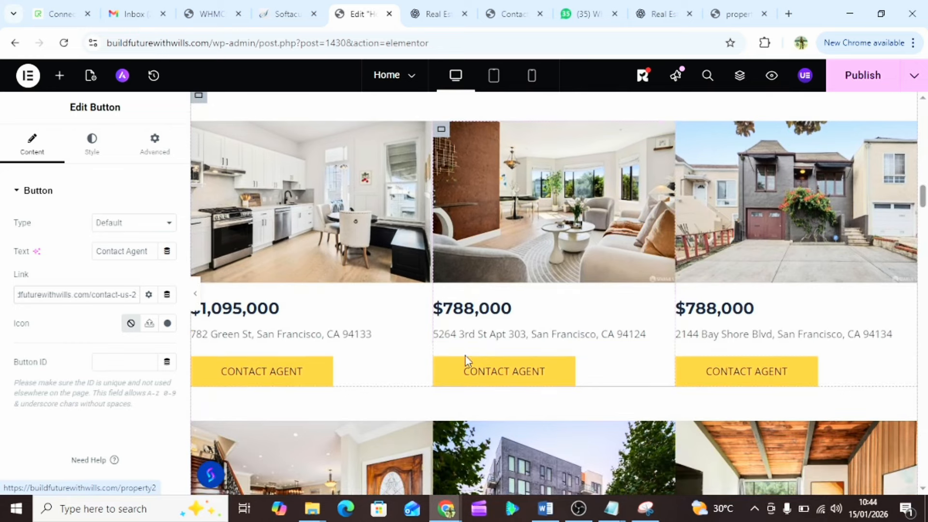
- Set the first property card's Contact Agent link to mailto: plus the site's contact e-mail
click(300, 376)
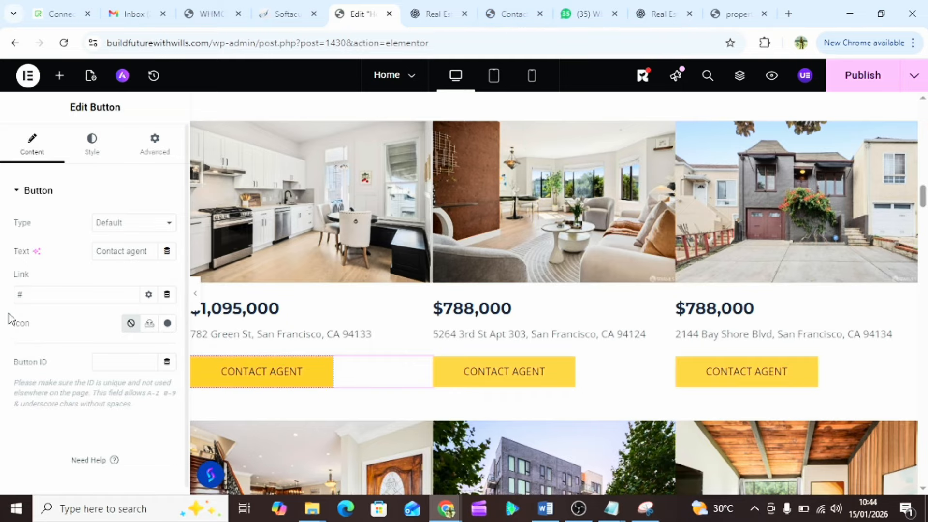
double_click(21, 296)
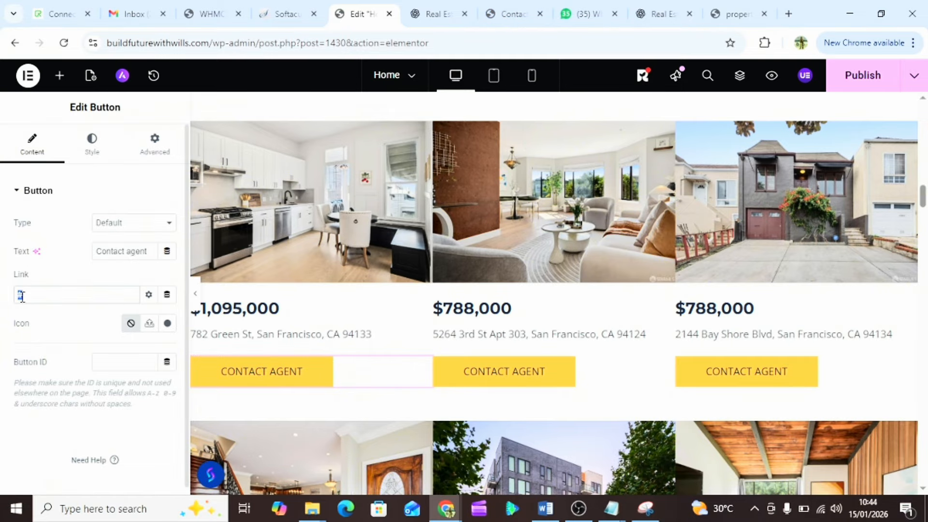
text(MAIL)
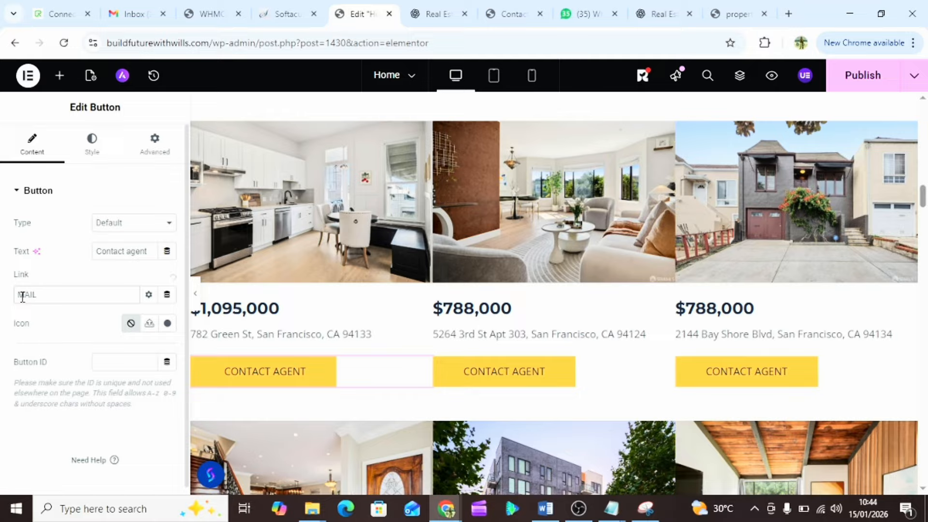
key(BackSpace)
key(BackSpace)
key(BackSpace)
key(BackSpace)
text(mailto:)
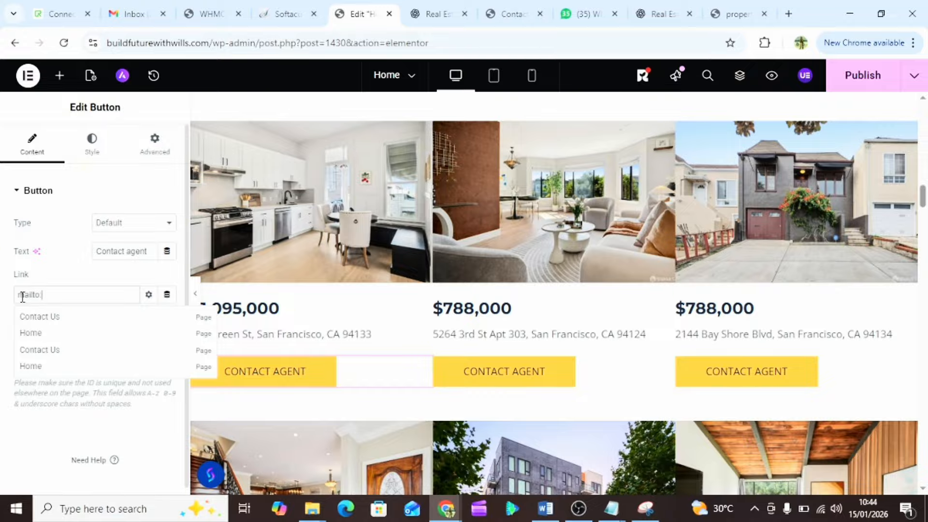
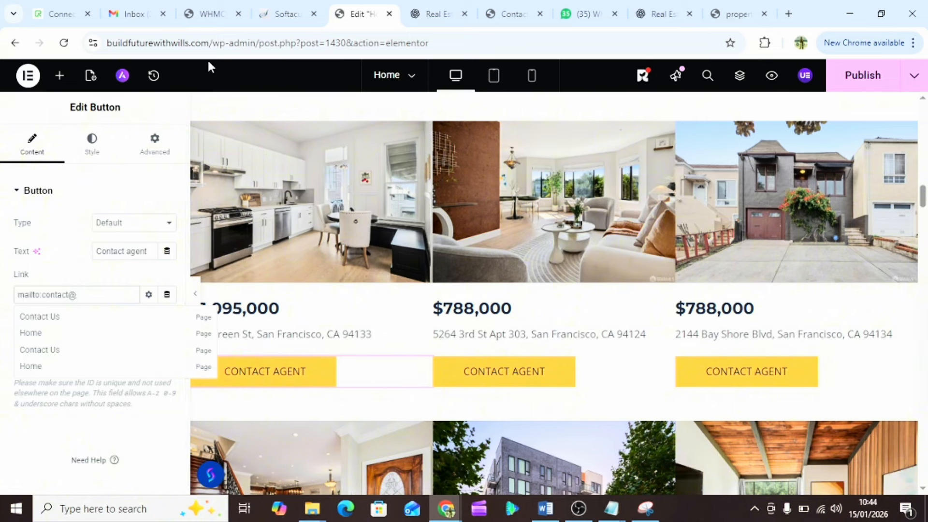
drag(210, 43, 107, 46)
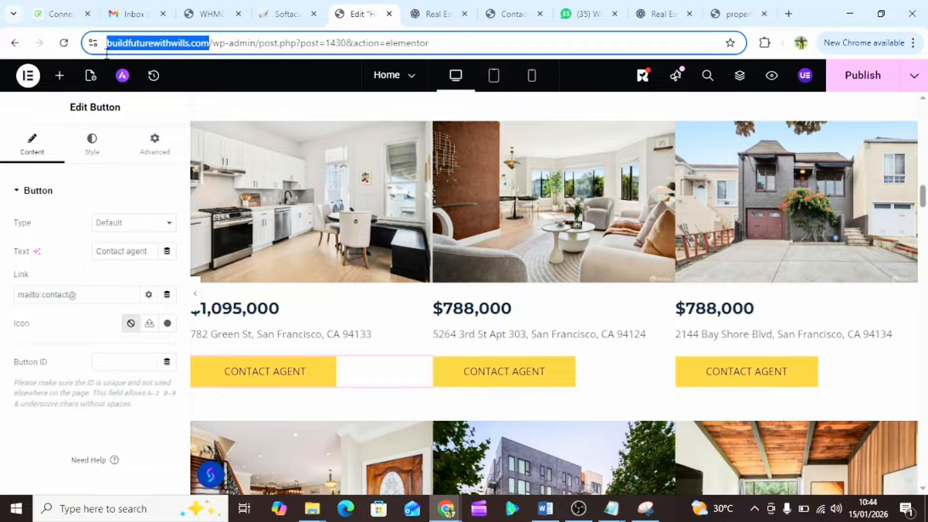
click(138, 44)
drag(137, 43, 240, 45)
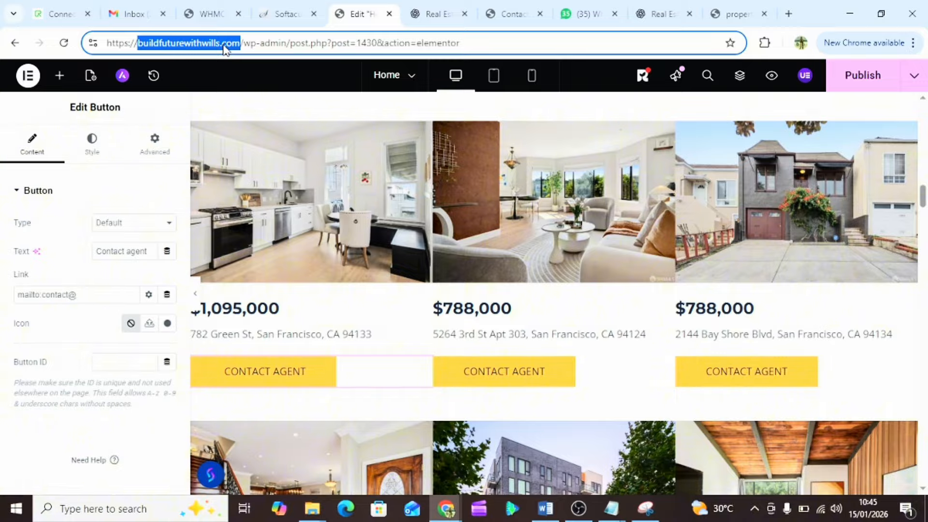
click(82, 296)
key(ctrl+v)
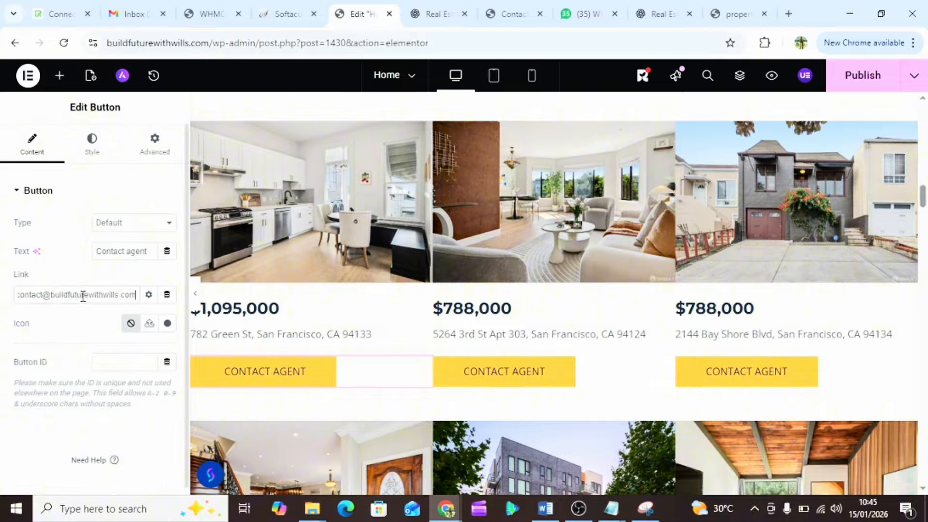
- Copy the finished mailto contact link for reuse
triple_click(74, 294)
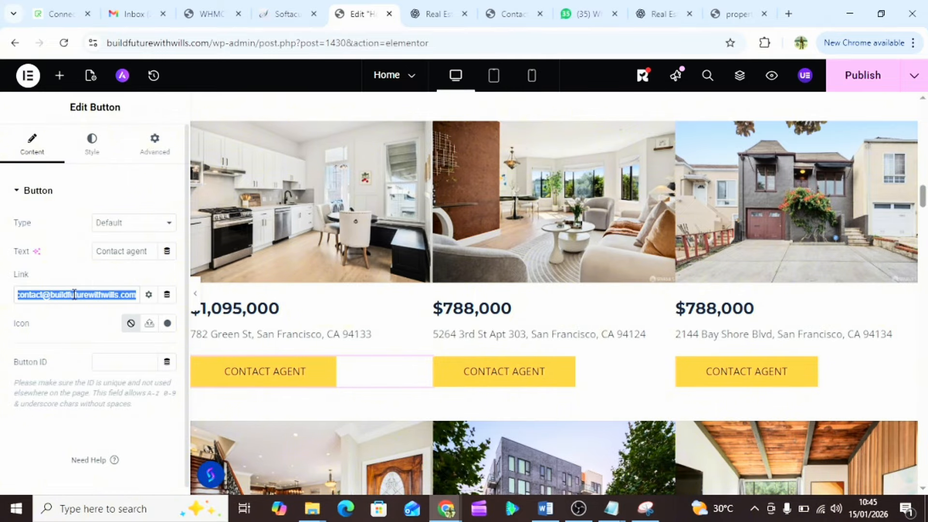
right_click(74, 295)
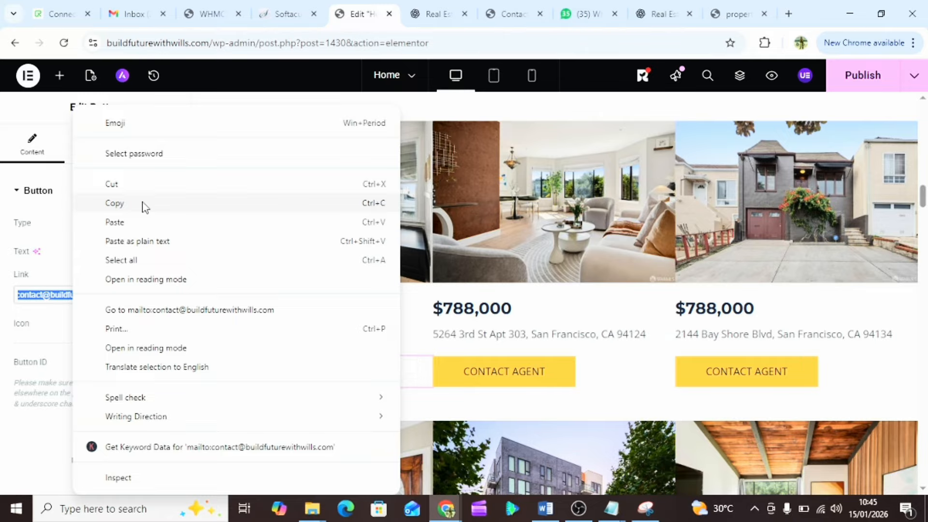
click(142, 203)
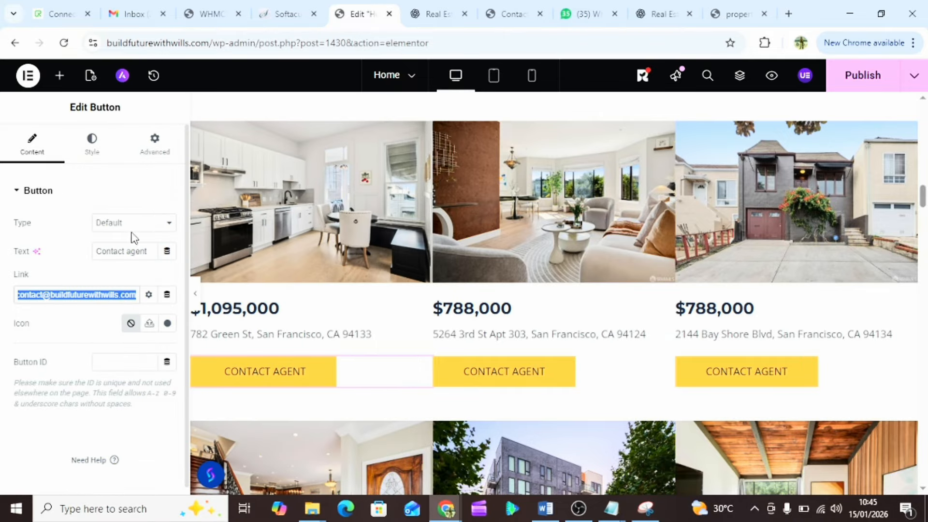
right_click(55, 295)
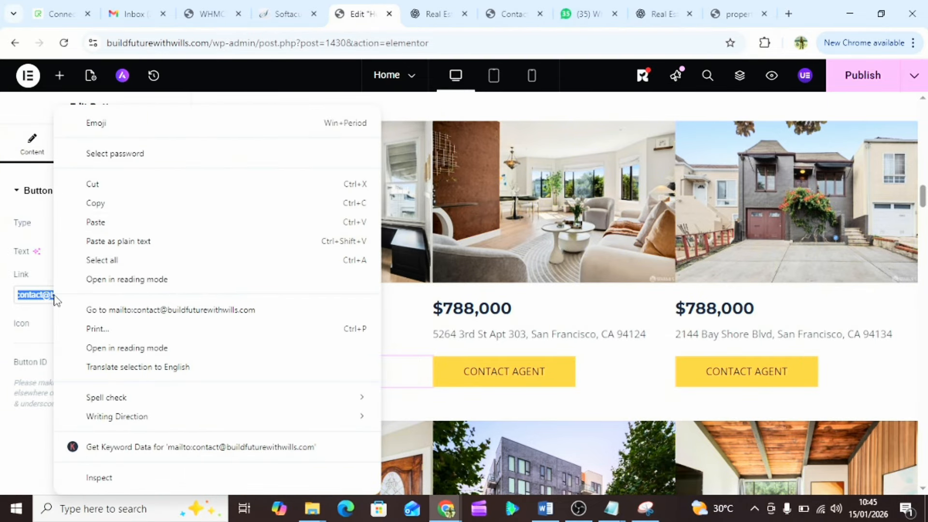
click(144, 208)
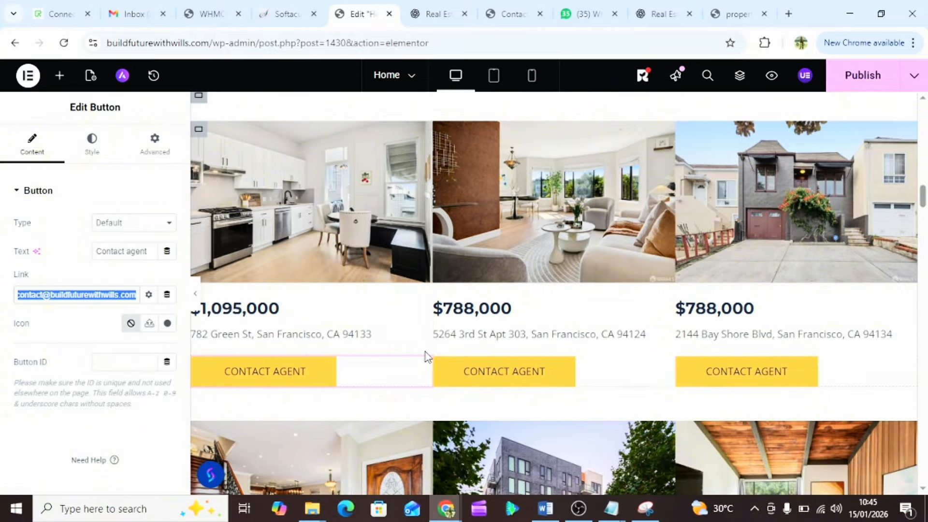
- Give the second property card's Contact Agent button the same mailto contact link
click(502, 376)
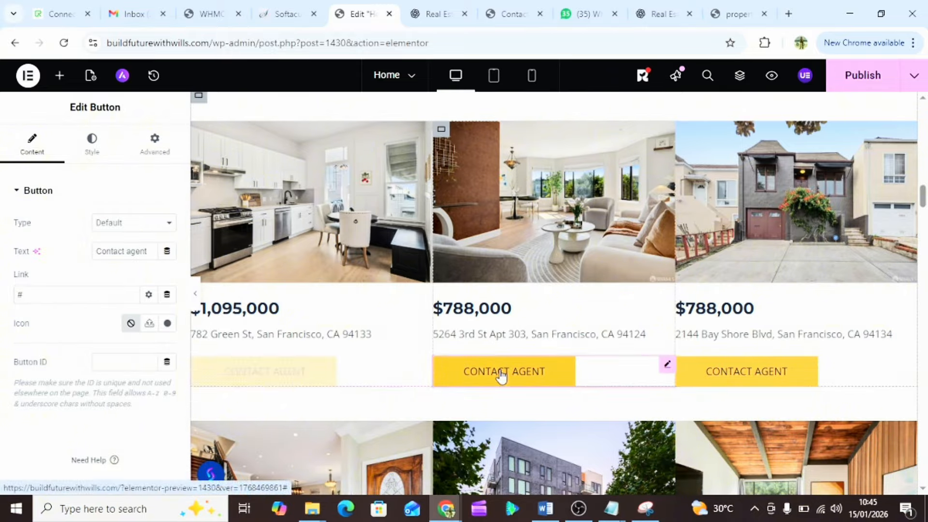
double_click(29, 297)
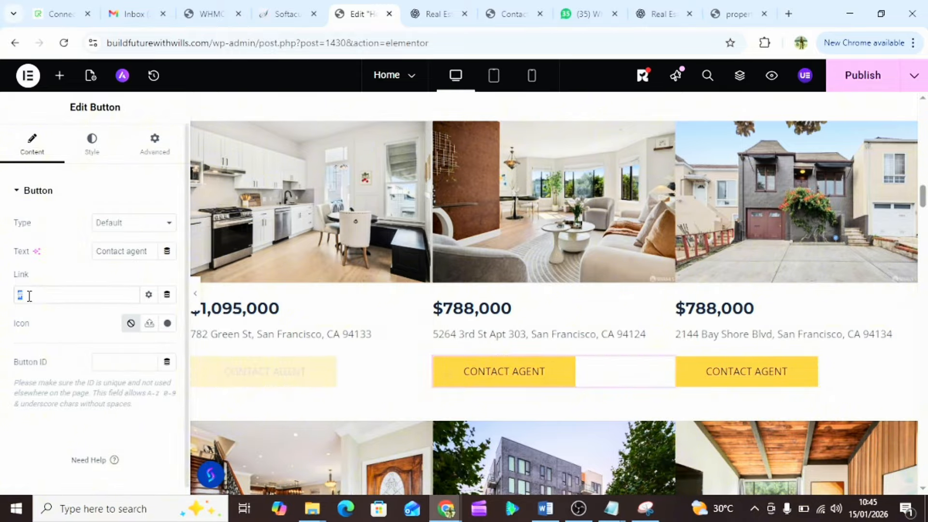
key(ctrl+v)
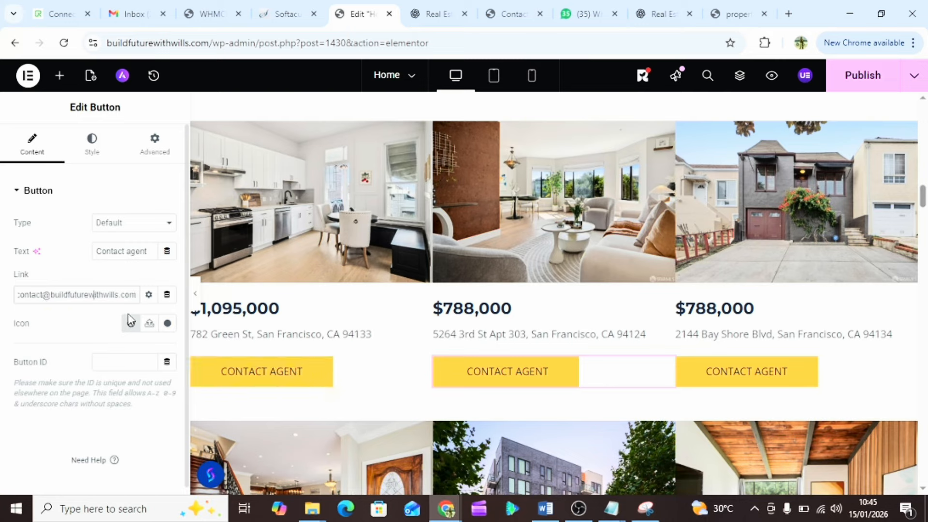
key(Home)
text(mailto:)
- Paste the mailto link into the third Contact Agent button and publish the Home page
click(717, 377)
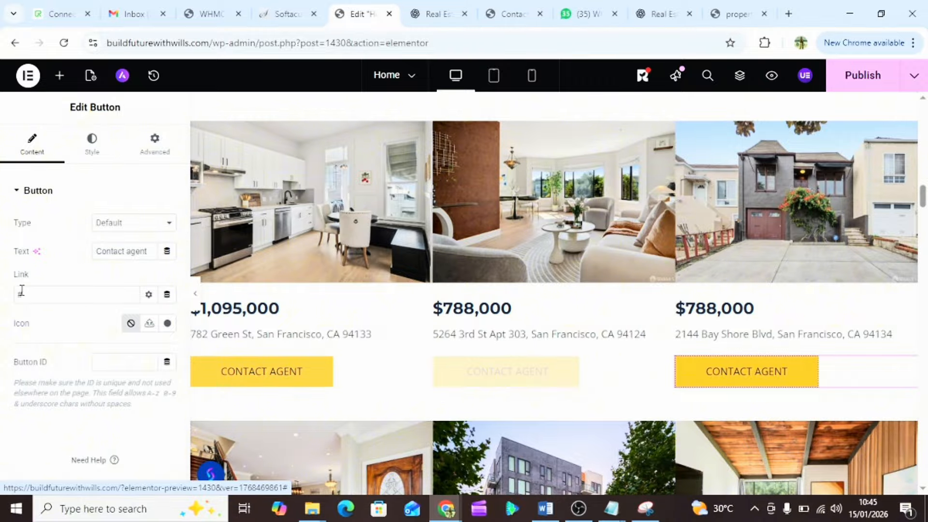
double_click(20, 293)
key(ctrl+v)
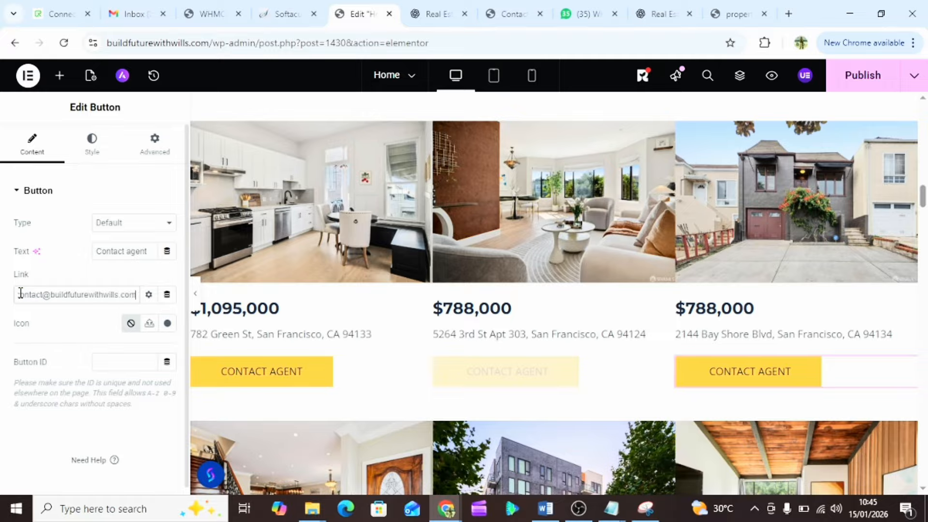
click(869, 76)
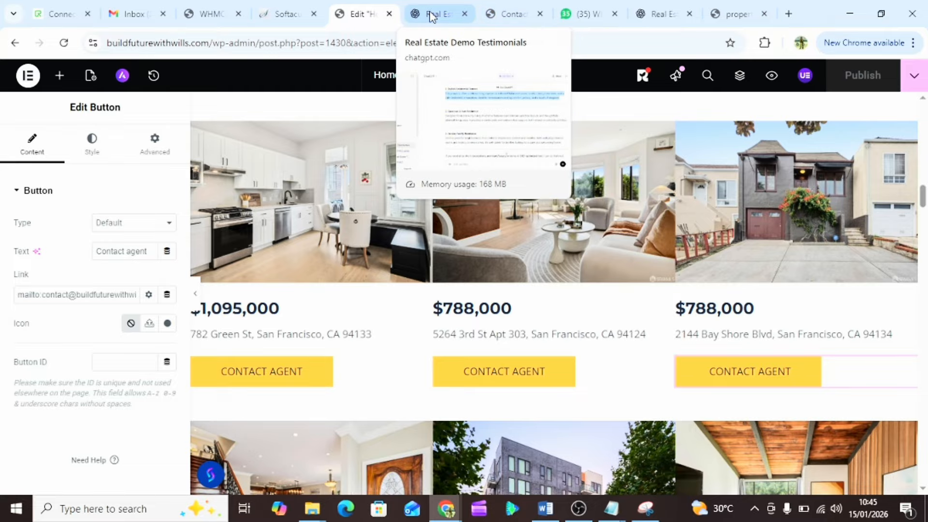
- Reload the live Contact Us page and go to the live Home page
click(508, 13)
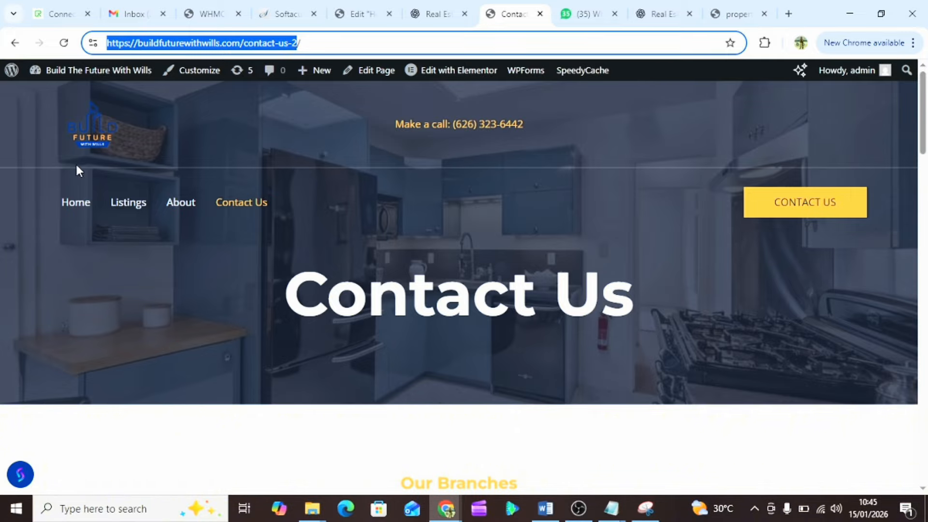
key(Return)
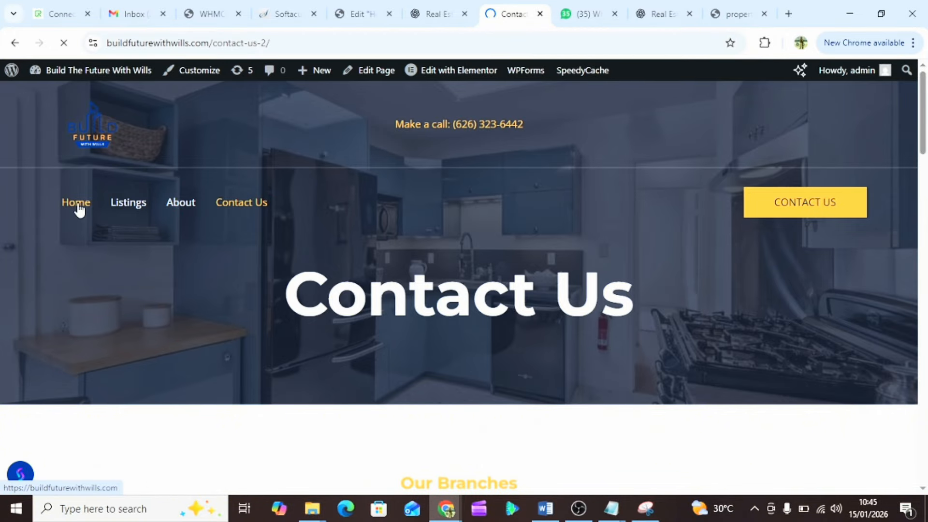
click(78, 203)
scroll(390, 372, down, 15)
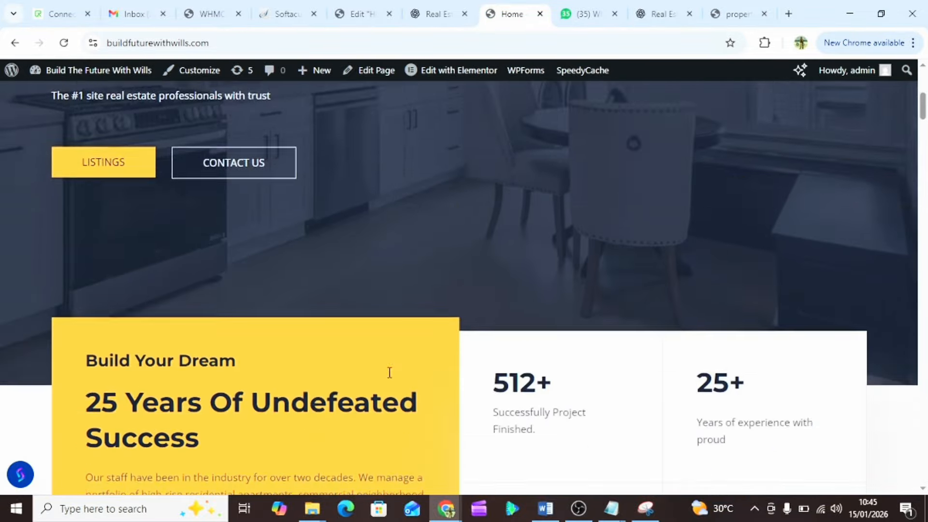
scroll(389, 378, up, 4)
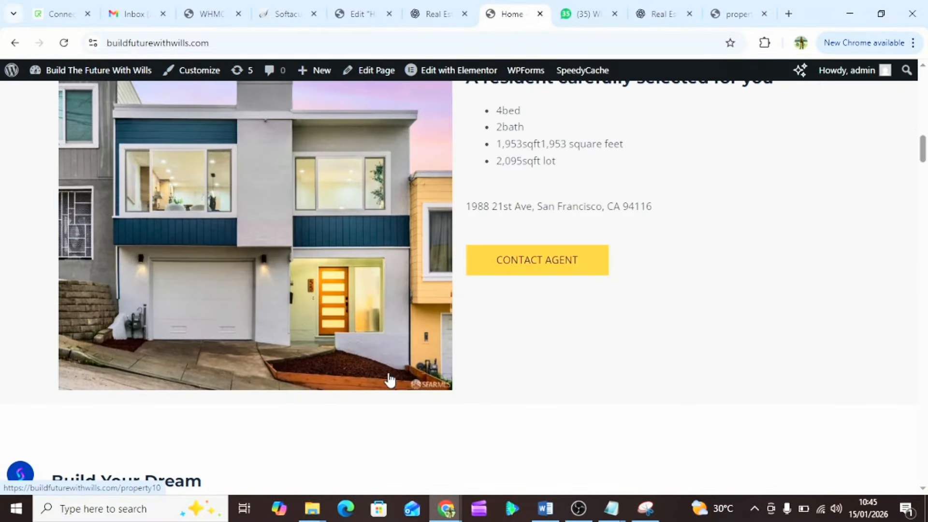
- Test the featured listing's Contact Agent button, then return to the live Home page listings
click(529, 237)
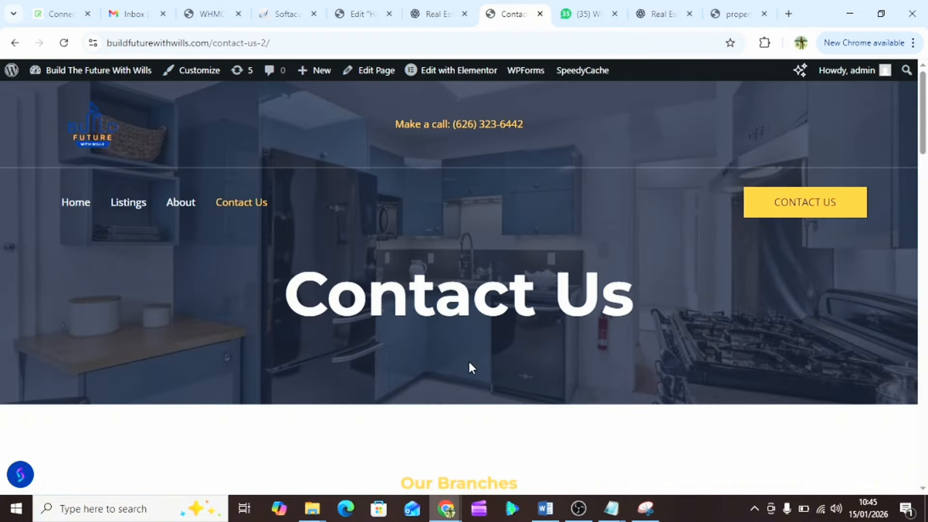
scroll(468, 359, down, 13)
scroll(469, 362, up, 4)
scroll(469, 363, up, 9)
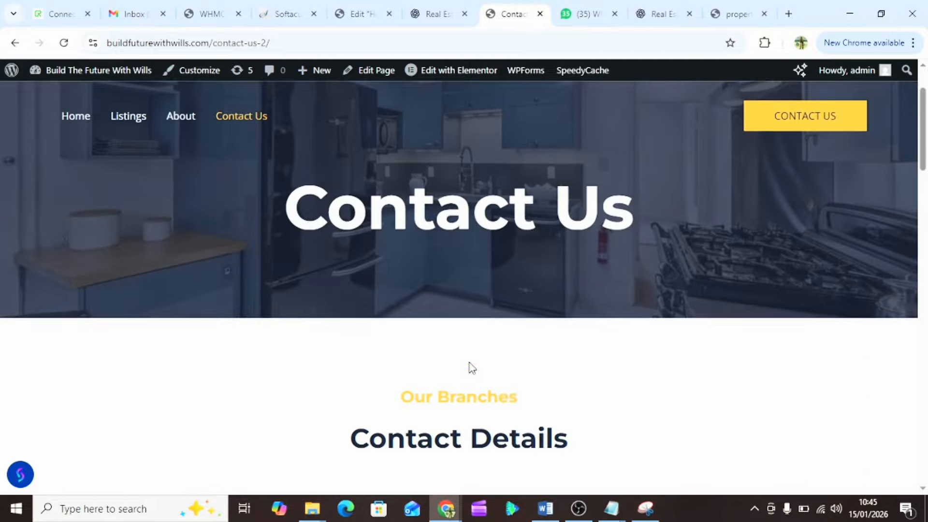
click(79, 123)
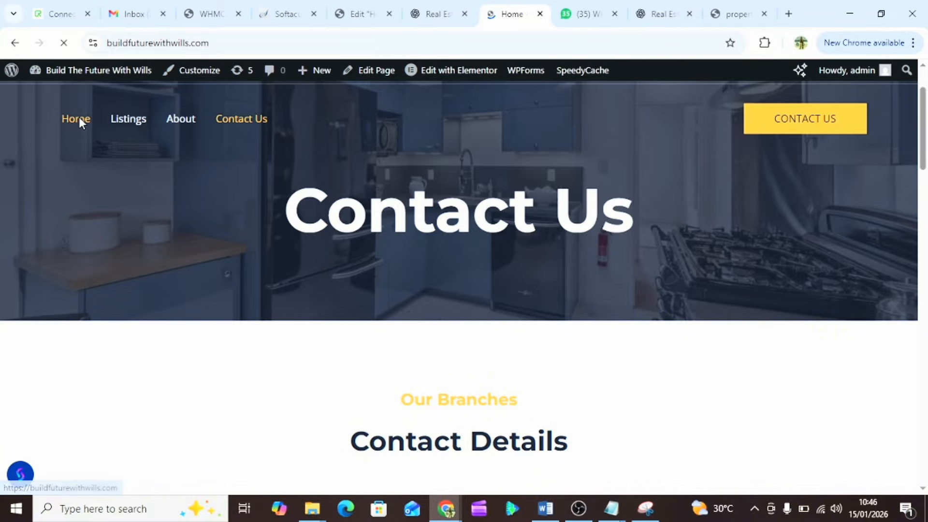
scroll(480, 288, down, 20)
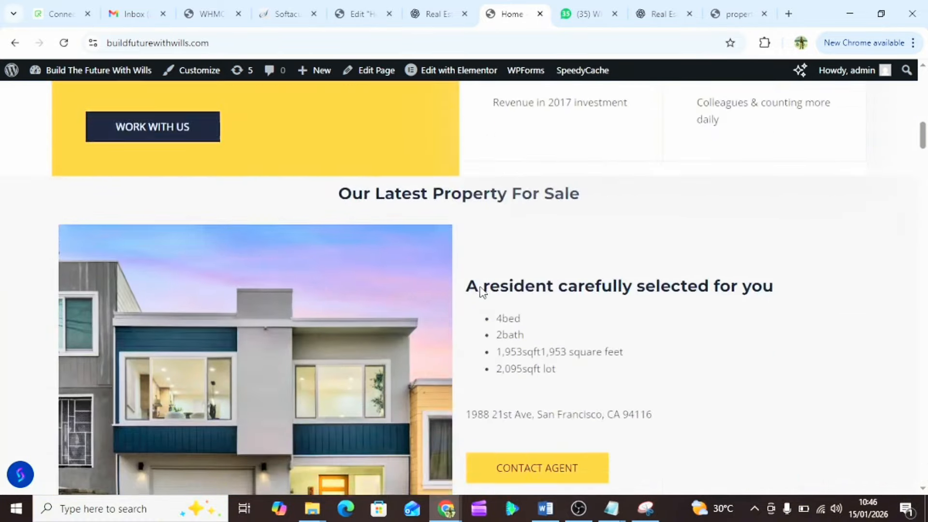
scroll(481, 290, up, 5)
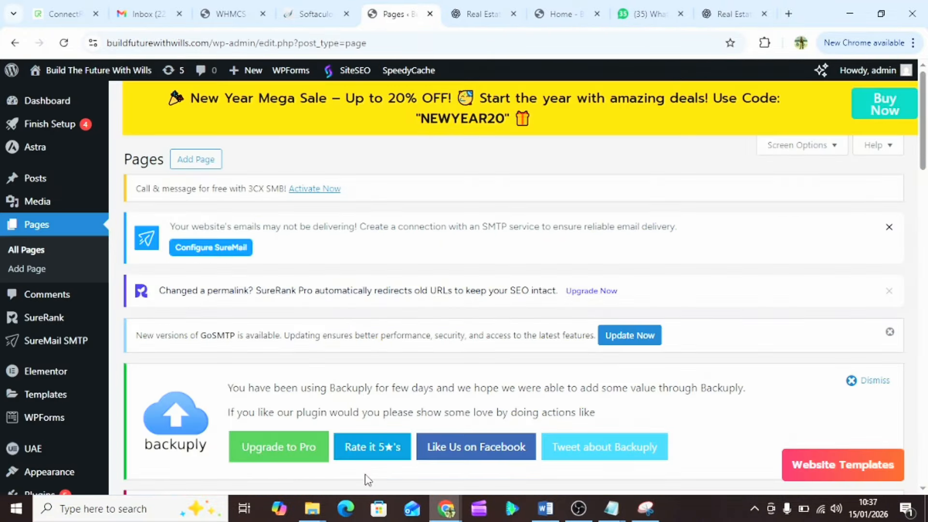
- Launch Edit with Elementor on Home — Front Page and open a new browser tab
scroll(338, 324, down, 12)
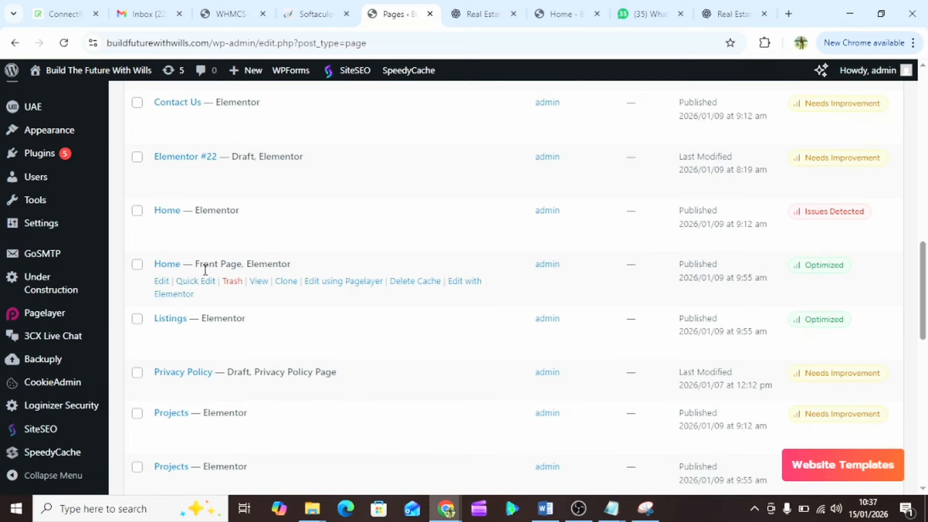
click(464, 285)
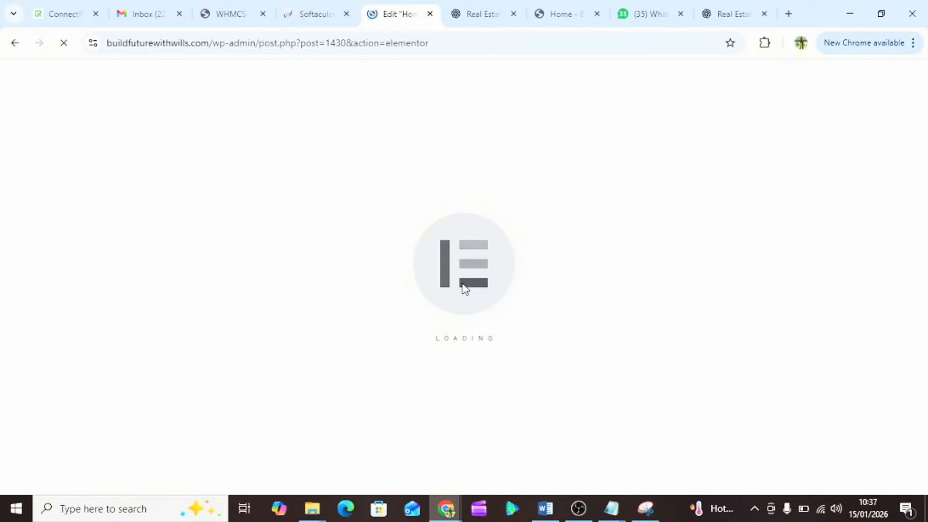
click(789, 15)
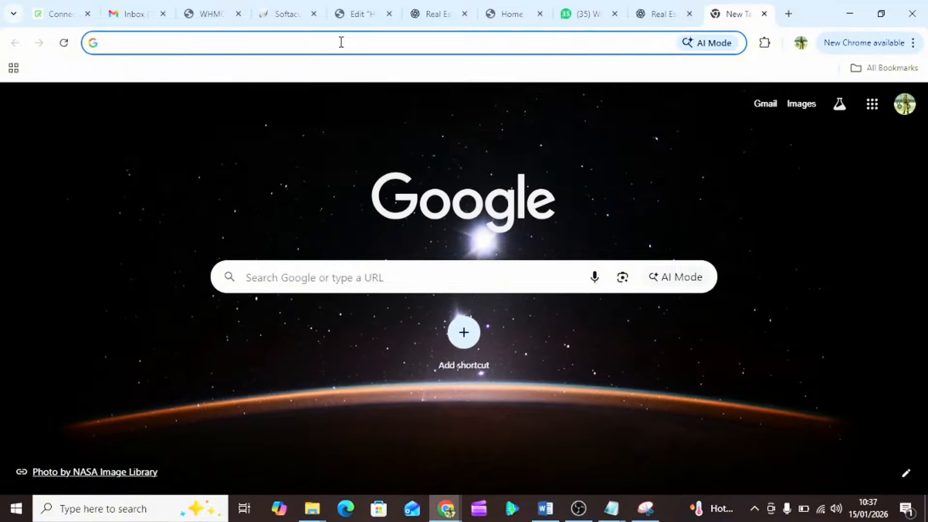
- Load buildfuturewithwills.com/property10 in the new tab
key(ctrl+v)
key(BackSpace)
text(10)
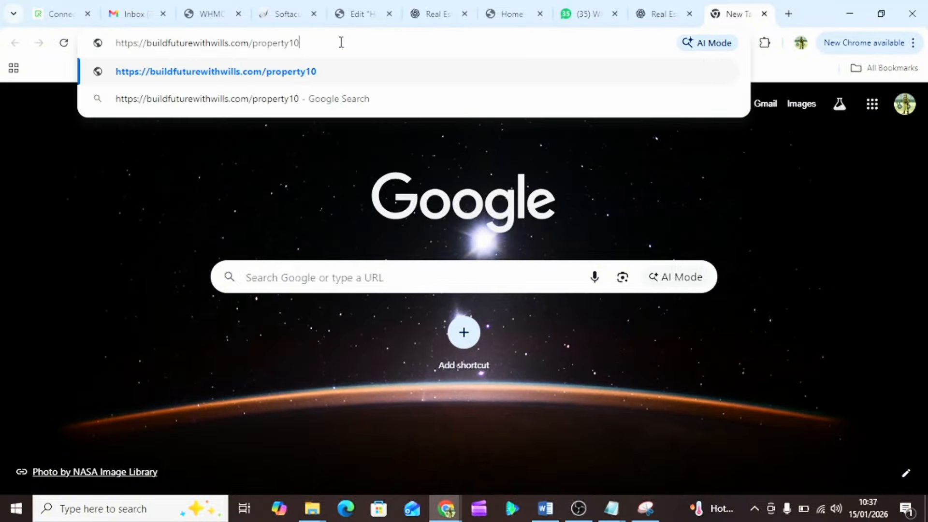
key(Return)
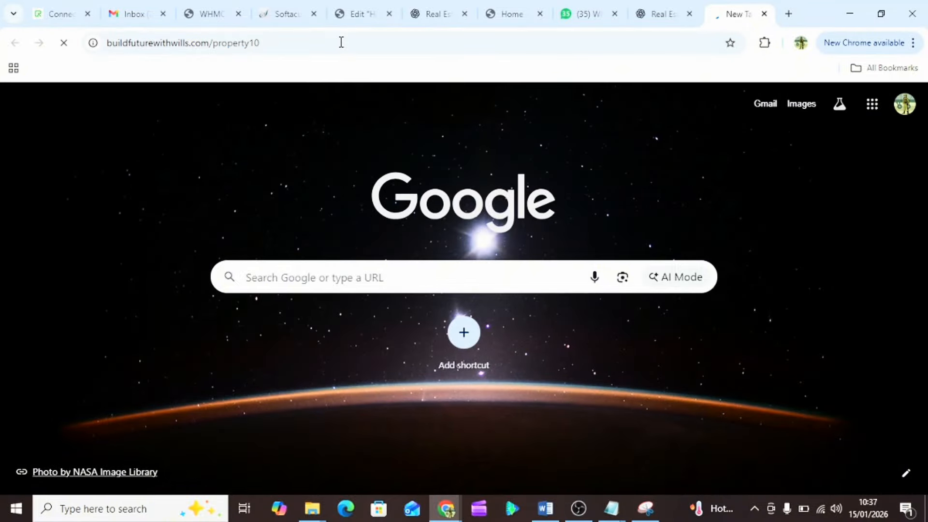
- Advance the property10 photo carousel three slides, then return to the Home editor
click(360, 9)
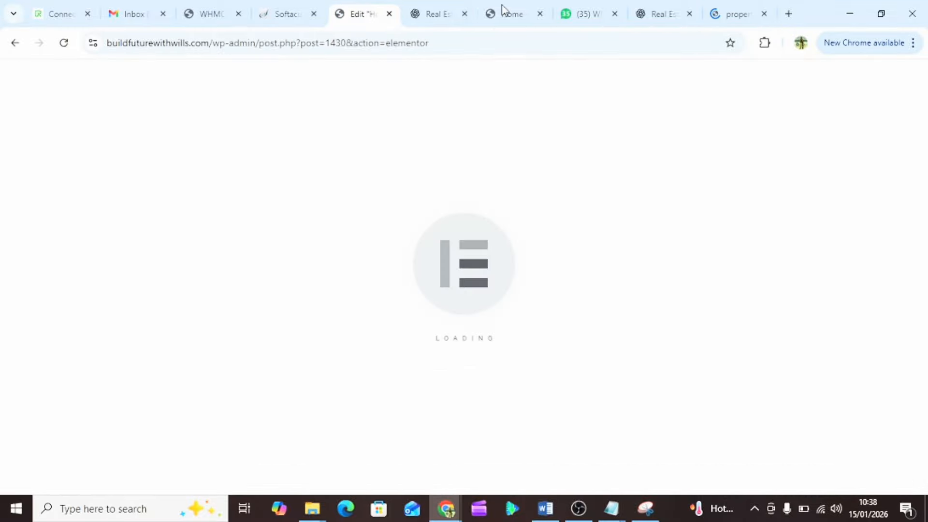
click(731, 17)
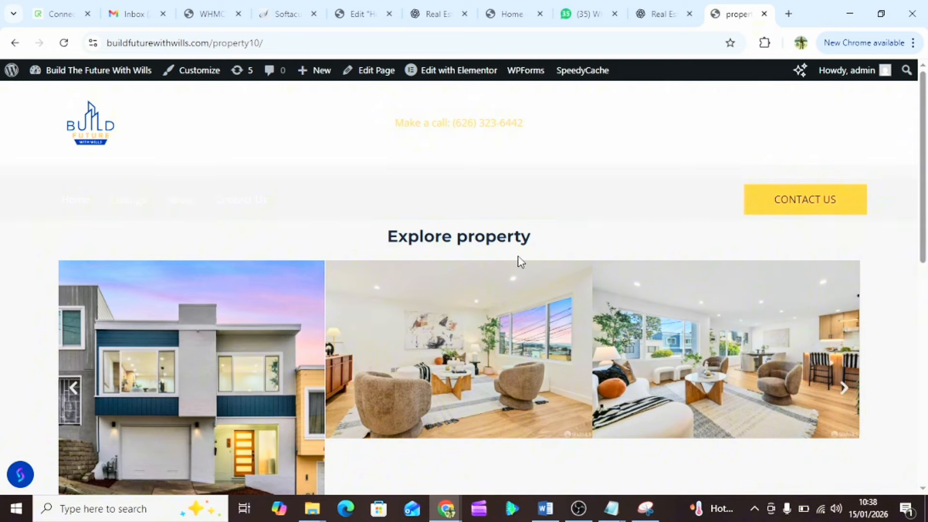
scroll(518, 257, down, 3)
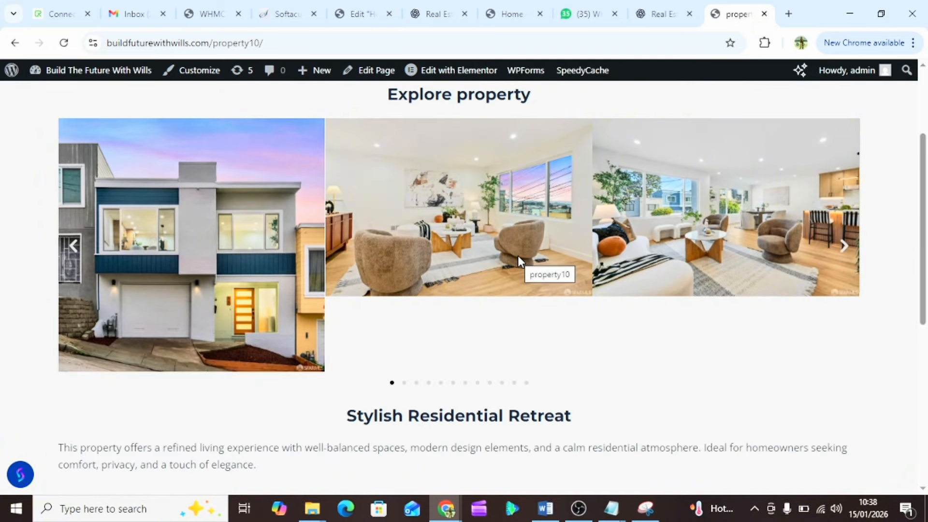
scroll(518, 255, up, 1)
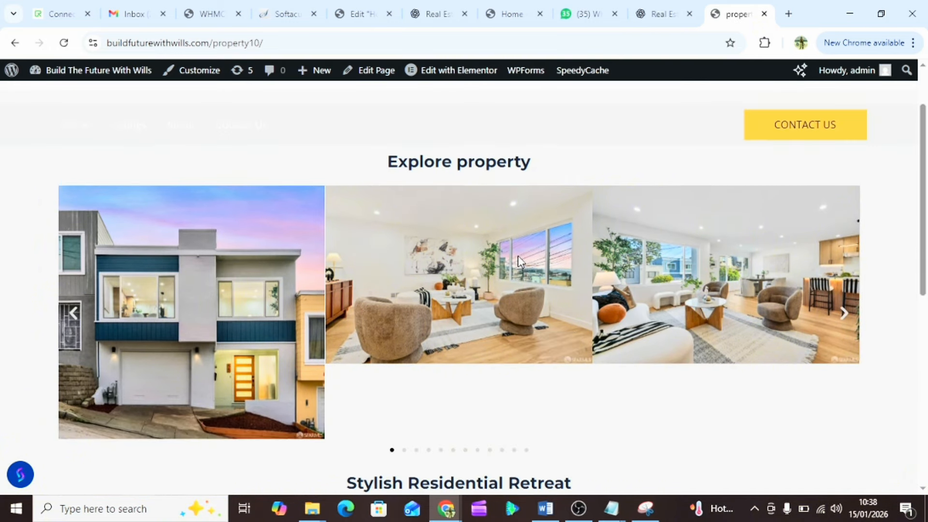
click(845, 314)
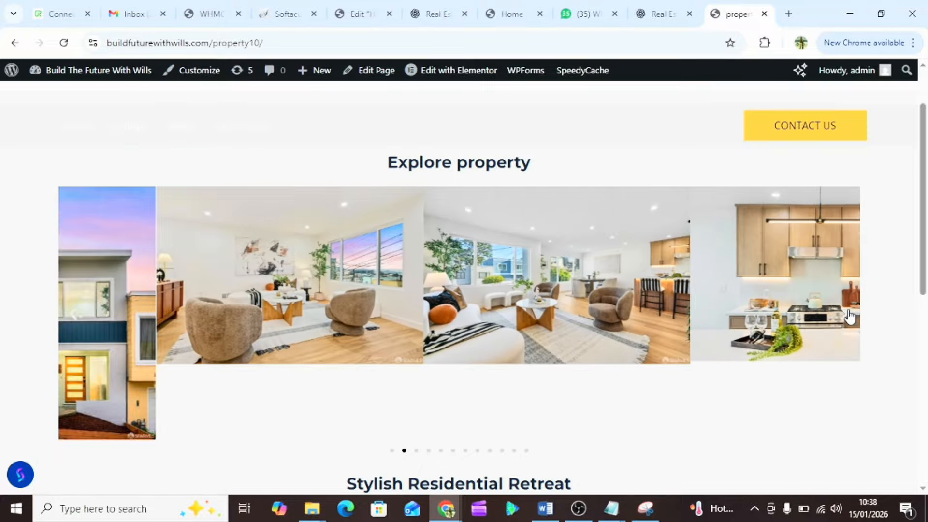
click(846, 314)
click(845, 315)
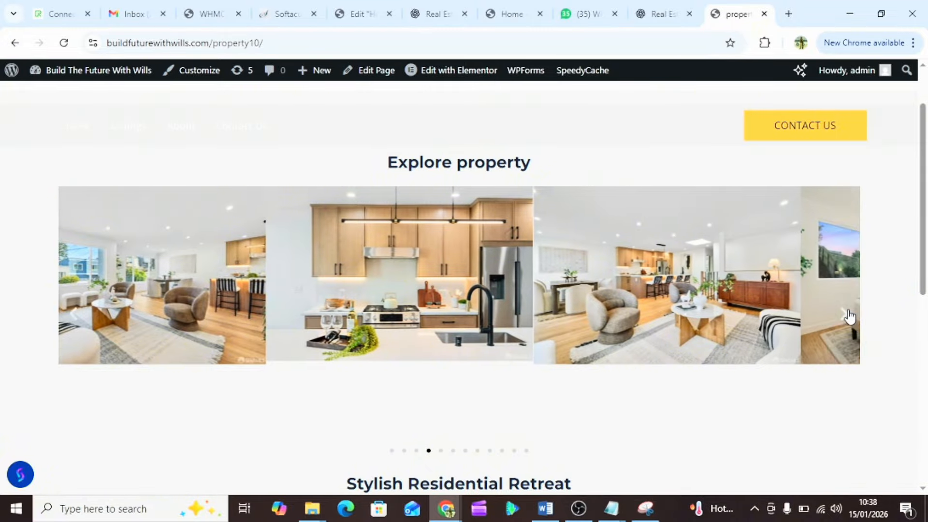
click(349, 7)
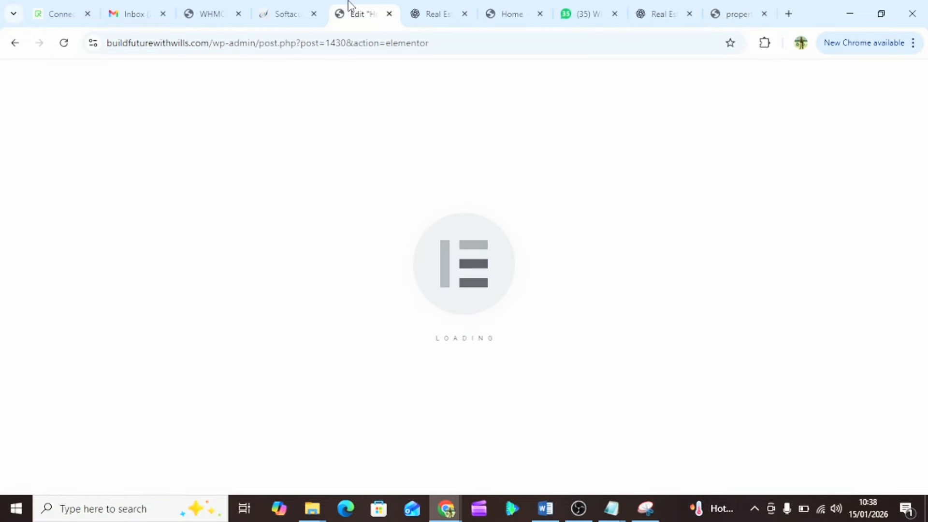